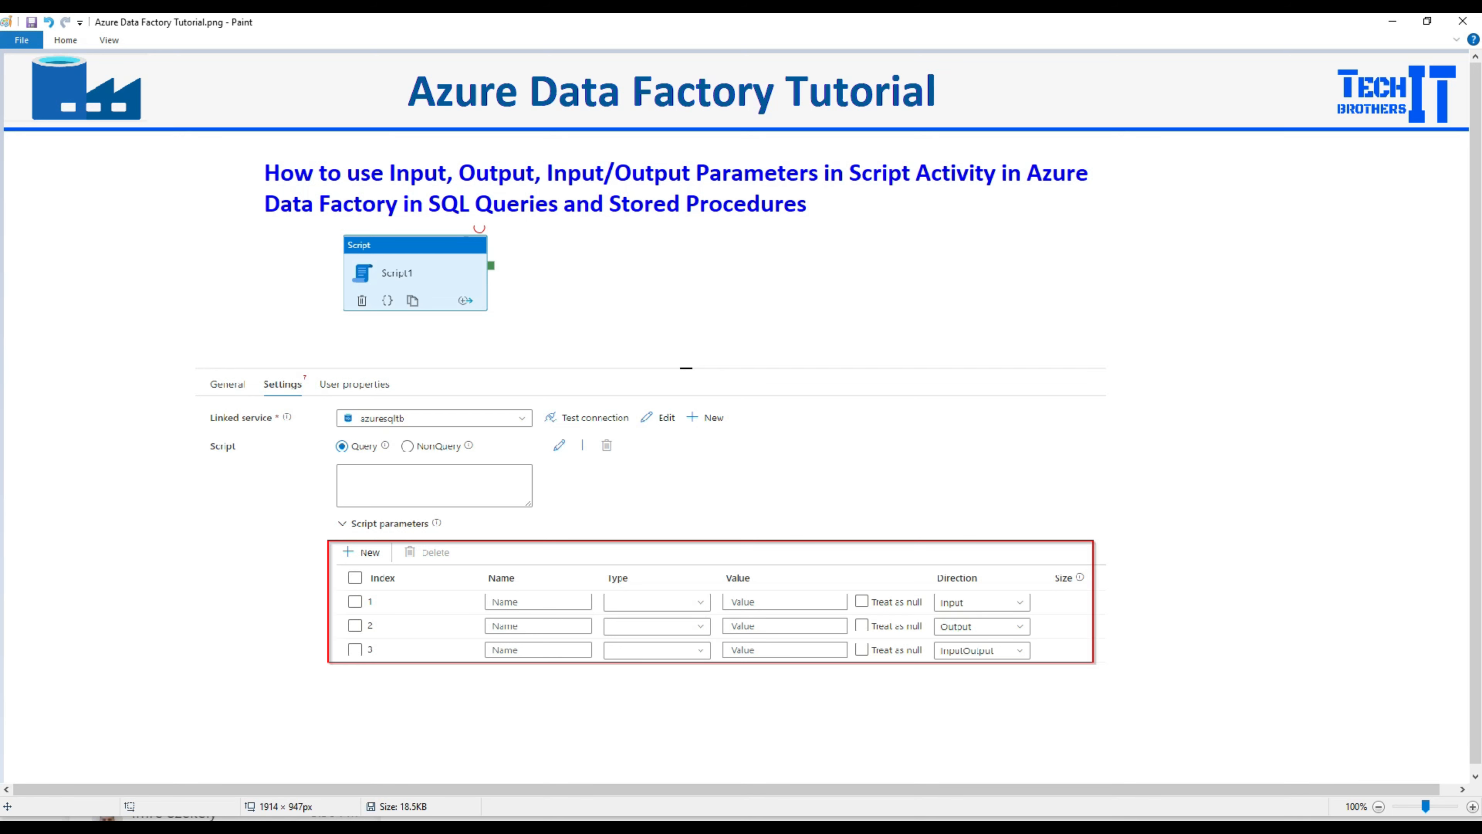
Step: Switch from Paint to the browser showing the Data Factory pipeline with Script1
{"action": "left_click", "coordinate": [889, 819]}
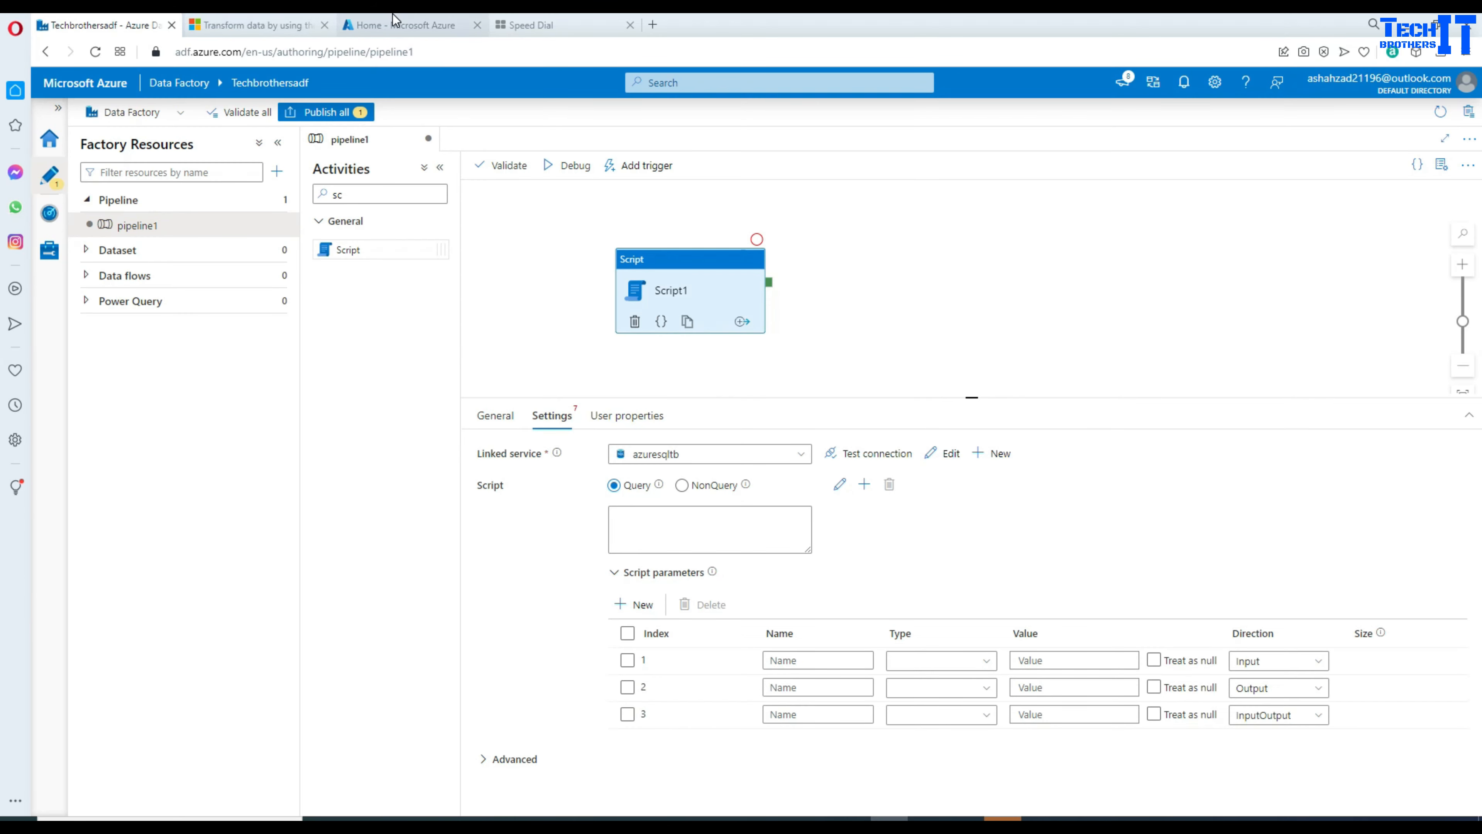
Step: Open the 'Transform data by using the Script activity' article and browse its inline script, file reference and logging sections
{"action": "left_click", "coordinate": [257, 24]}
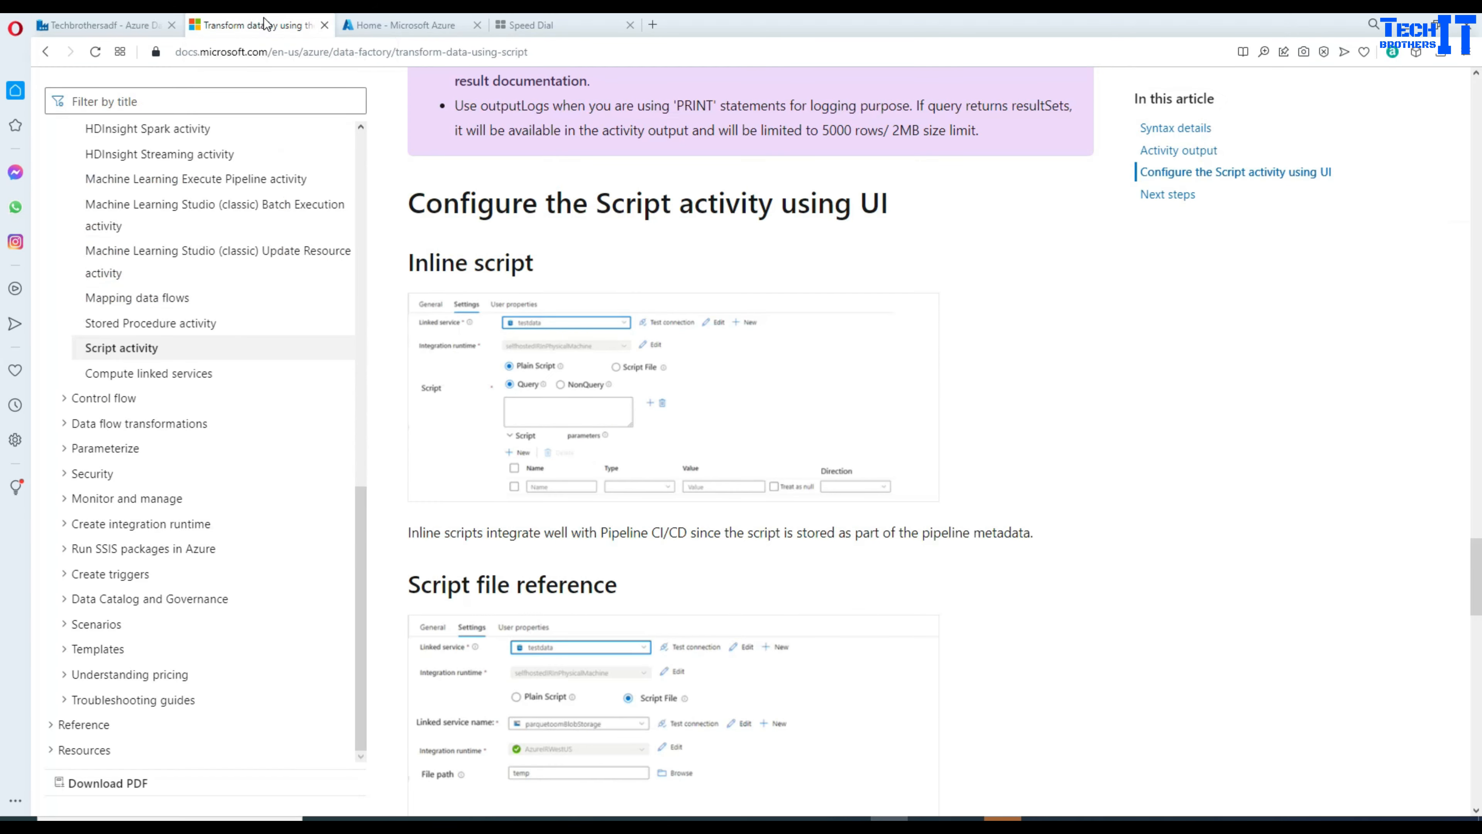
{"action": "scroll", "coordinate": [753, 341], "scroll_direction": "down", "scroll_amount": 10}
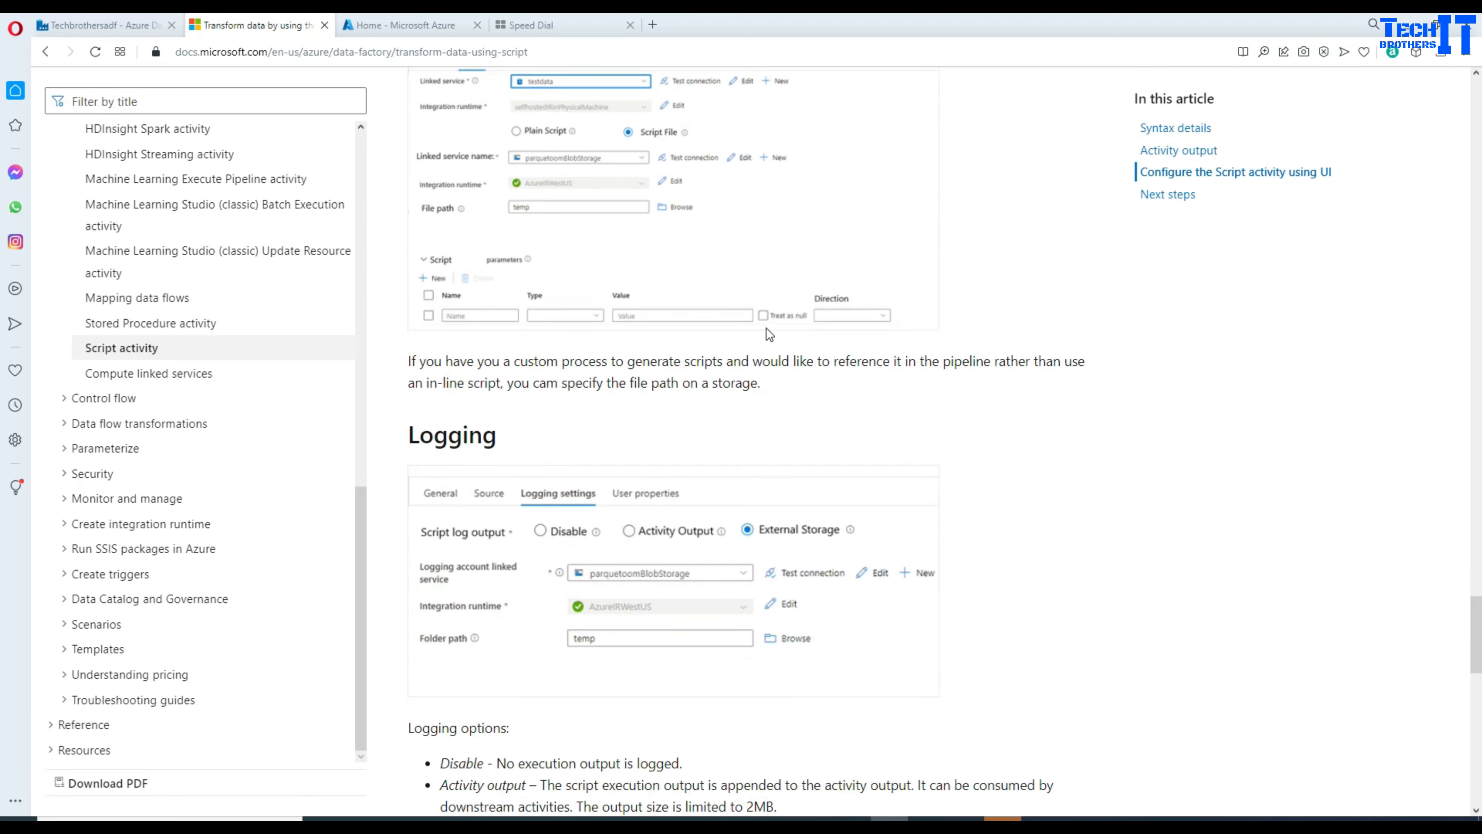
{"action": "scroll", "coordinate": [770, 333], "scroll_direction": "down", "scroll_amount": 6}
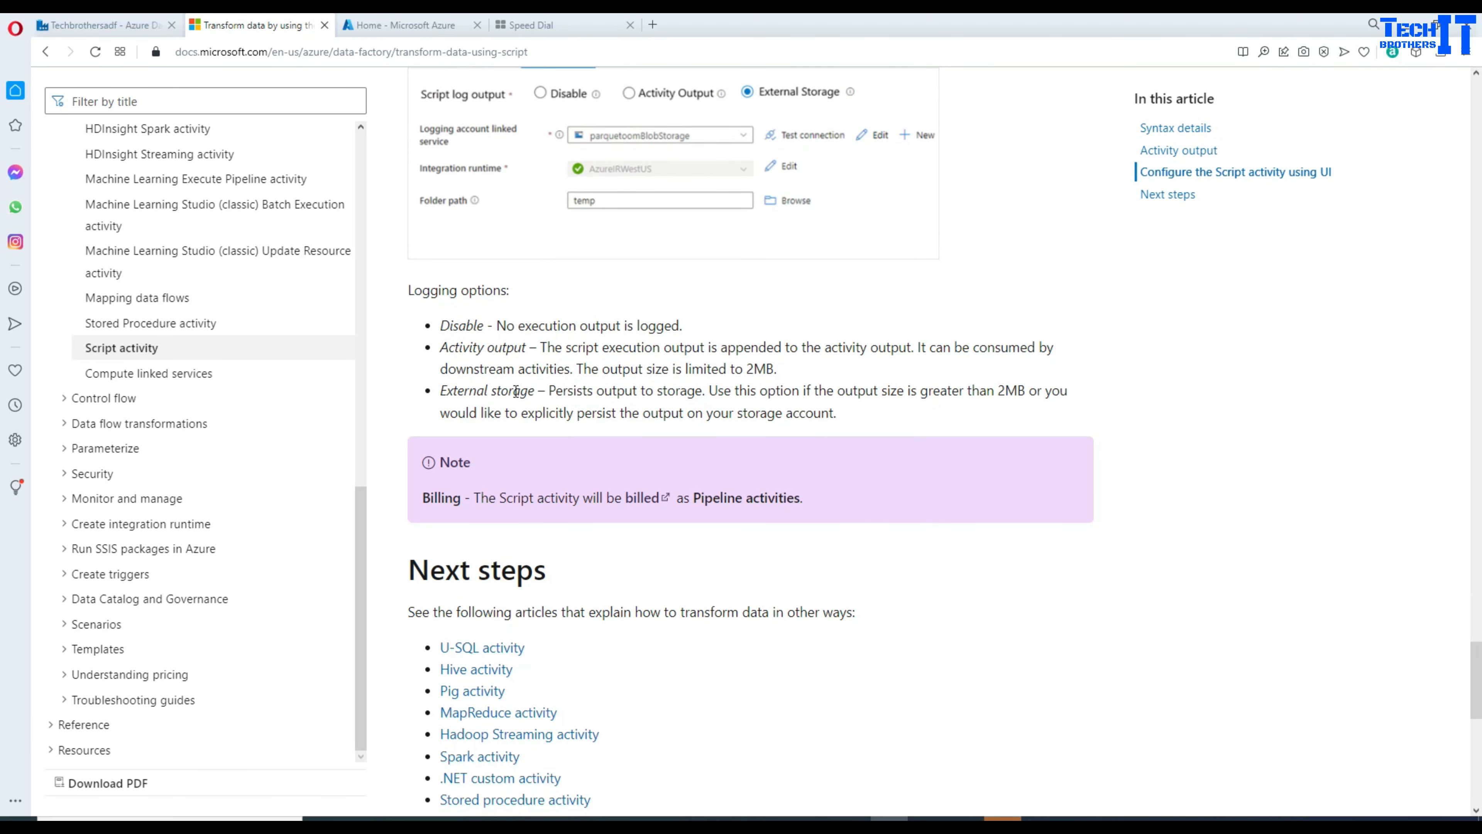
{"action": "scroll", "coordinate": [647, 397], "scroll_direction": "up", "scroll_amount": 6}
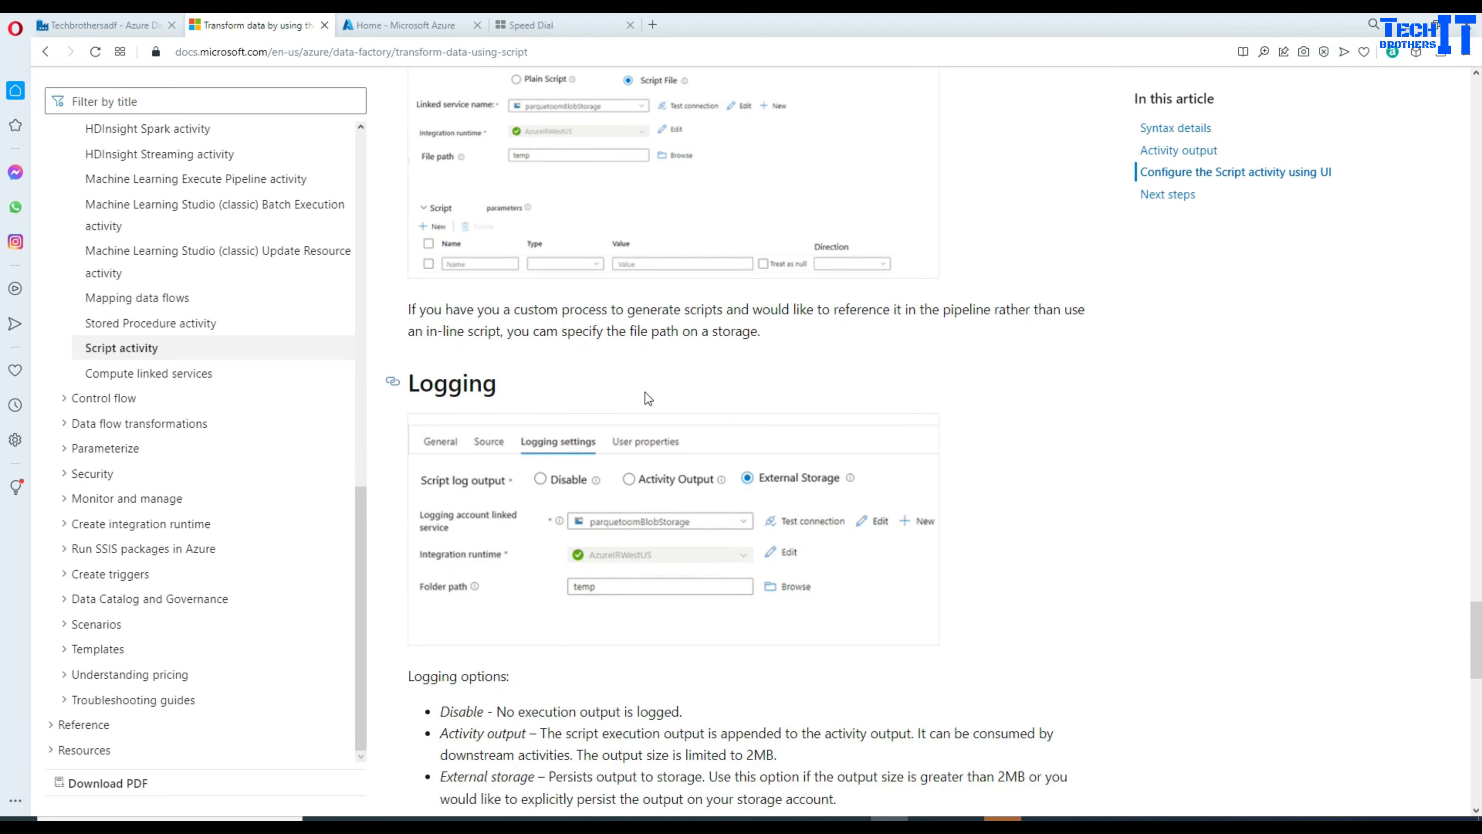
{"action": "scroll", "coordinate": [732, 302], "scroll_direction": "up", "scroll_amount": 2}
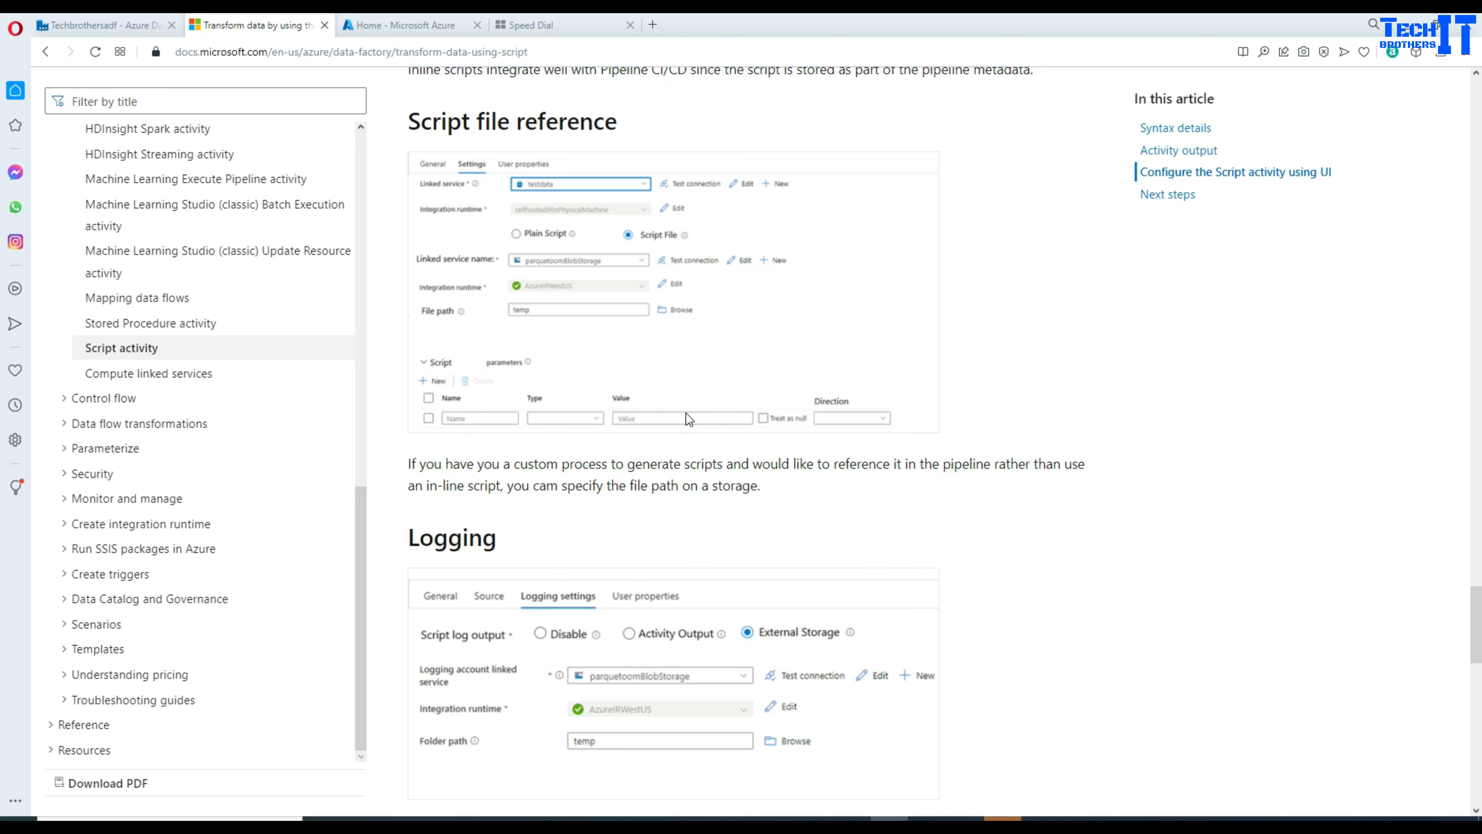
{"action": "scroll", "coordinate": [686, 414], "scroll_direction": "up", "scroll_amount": 5}
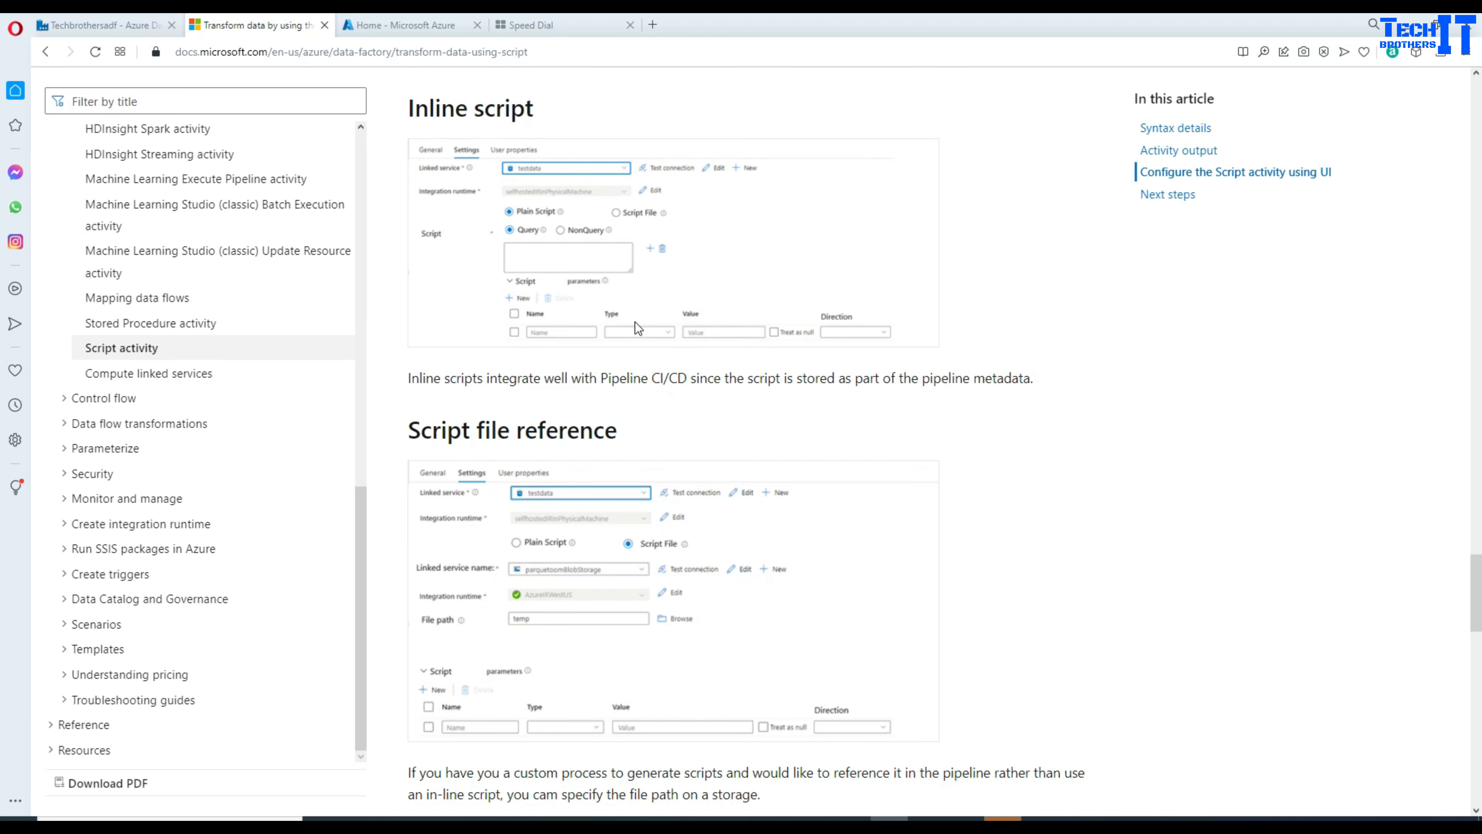
{"action": "scroll", "coordinate": [634, 322], "scroll_direction": "up", "scroll_amount": 3}
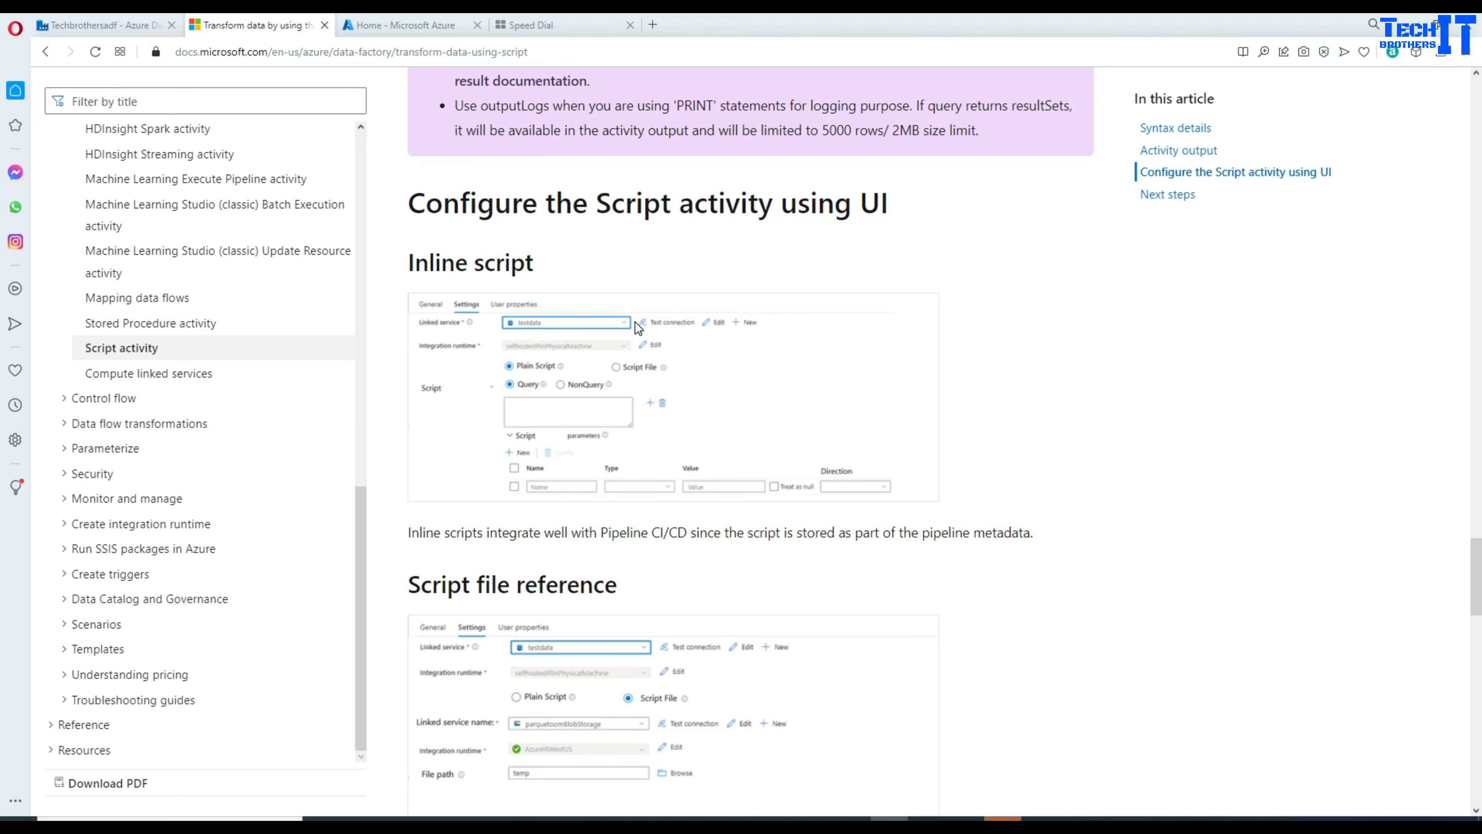
{"action": "scroll", "coordinate": [636, 324], "scroll_direction": "up", "scroll_amount": 12}
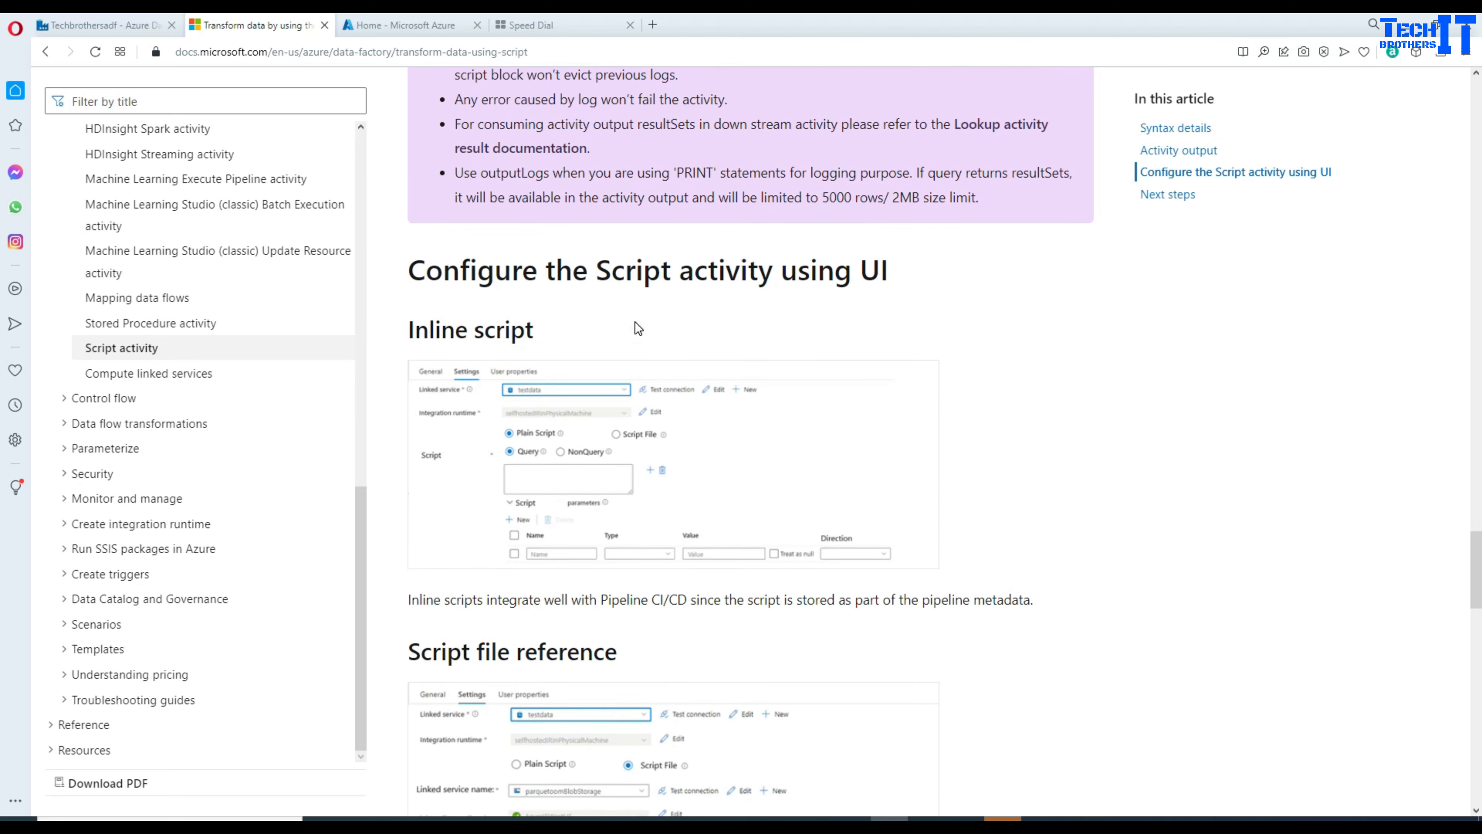
{"action": "scroll", "coordinate": [636, 322], "scroll_direction": "down", "scroll_amount": 15}
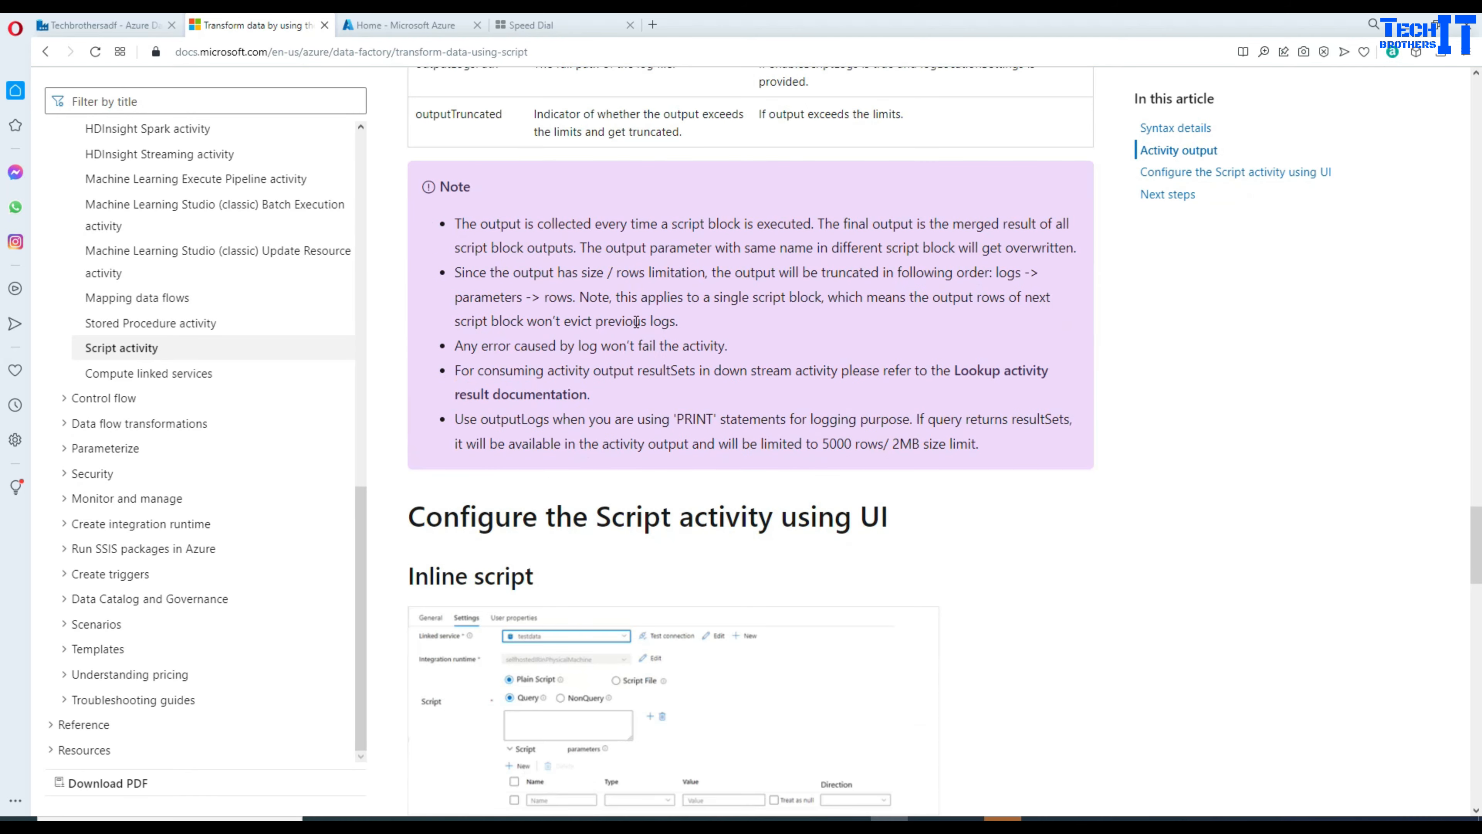
{"action": "scroll", "coordinate": [634, 322], "scroll_direction": "down", "scroll_amount": 5}
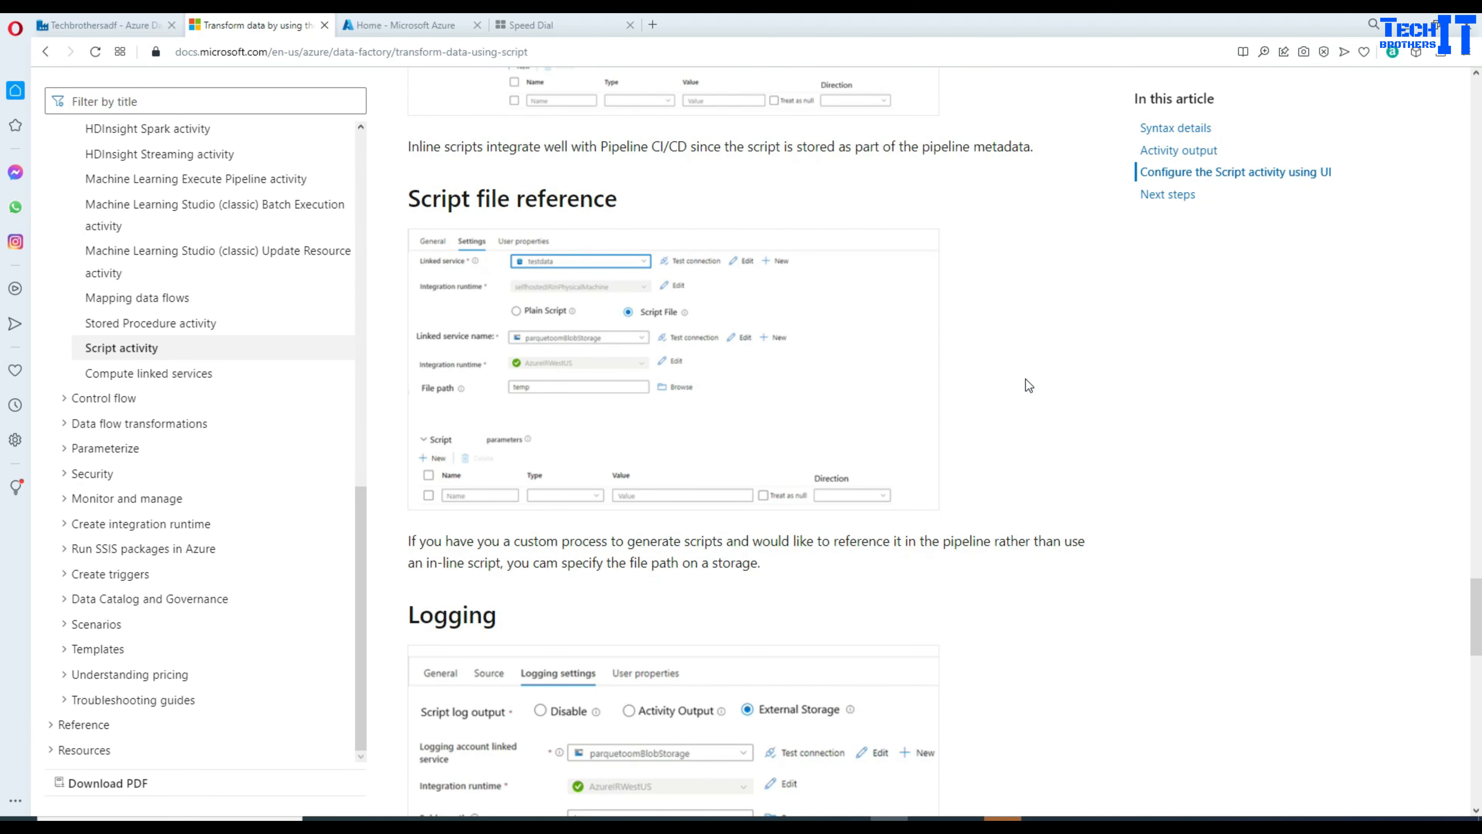
Step: Search the article for 'parameter', finding 38 matches
{"action": "key", "text": "ctrl+f"}
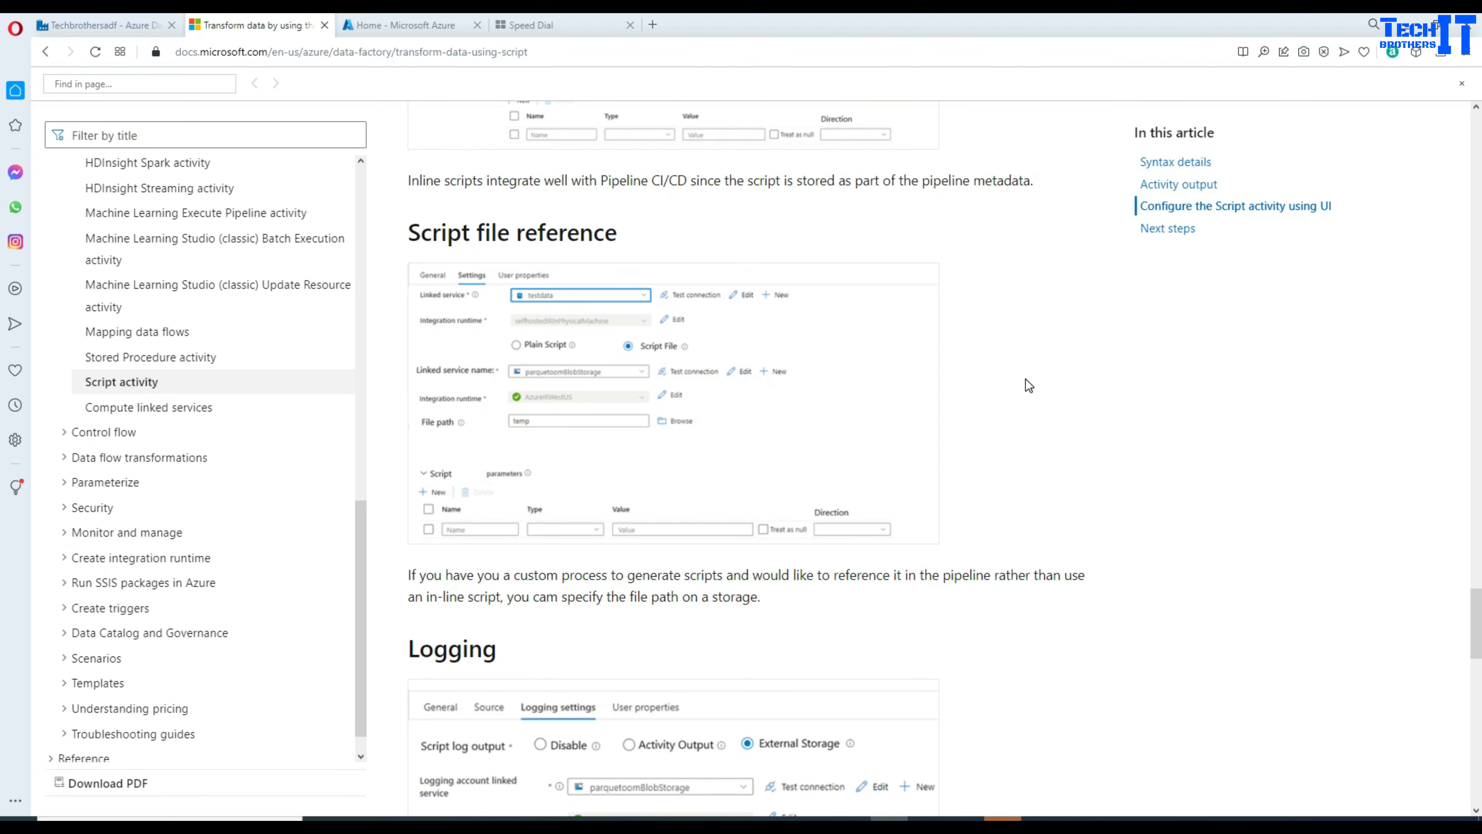
{"action": "type", "text": "para"}
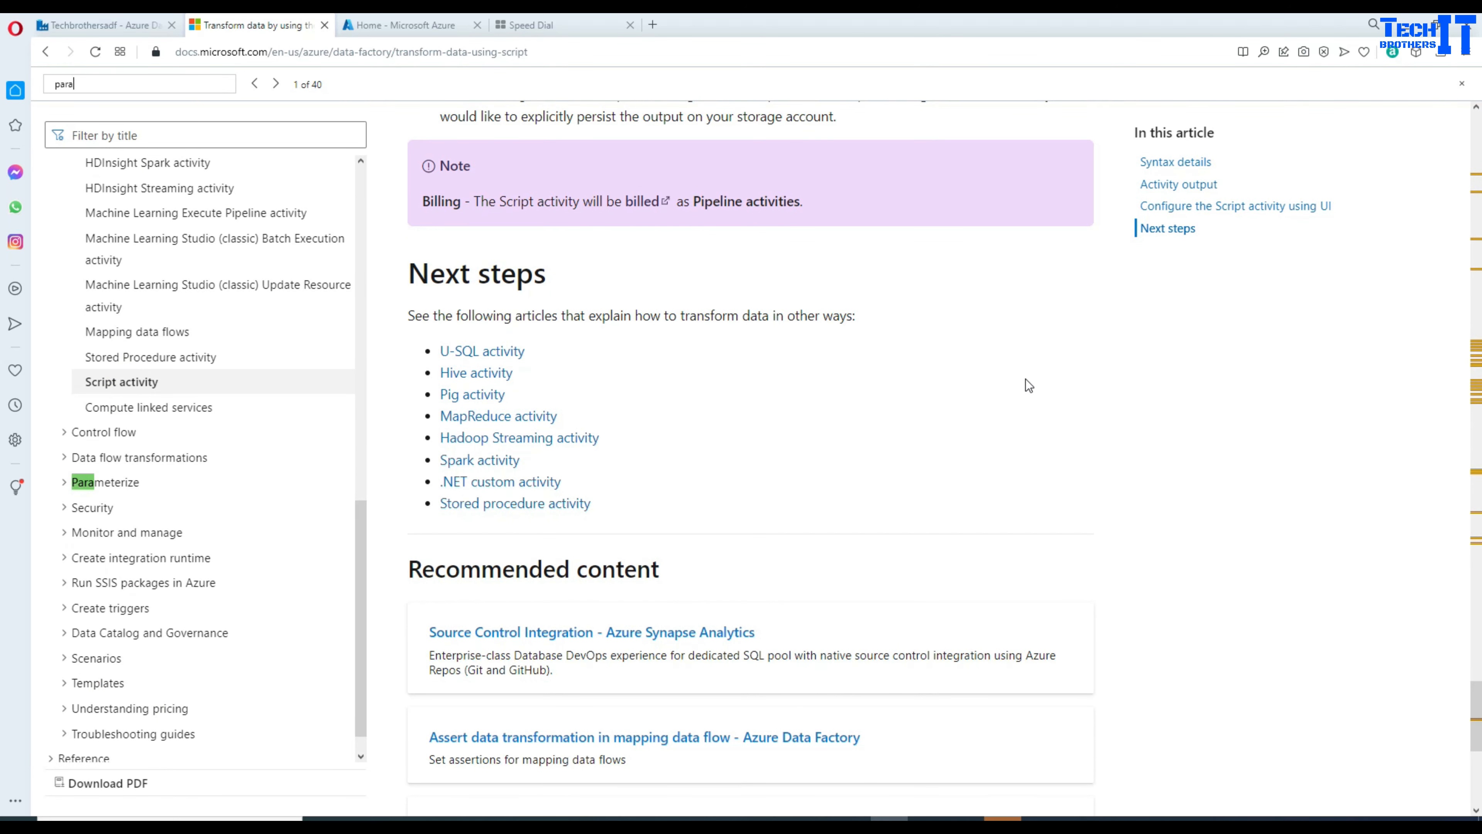
{"action": "type", "text": "meter"}
{"action": "key", "text": "Return"}
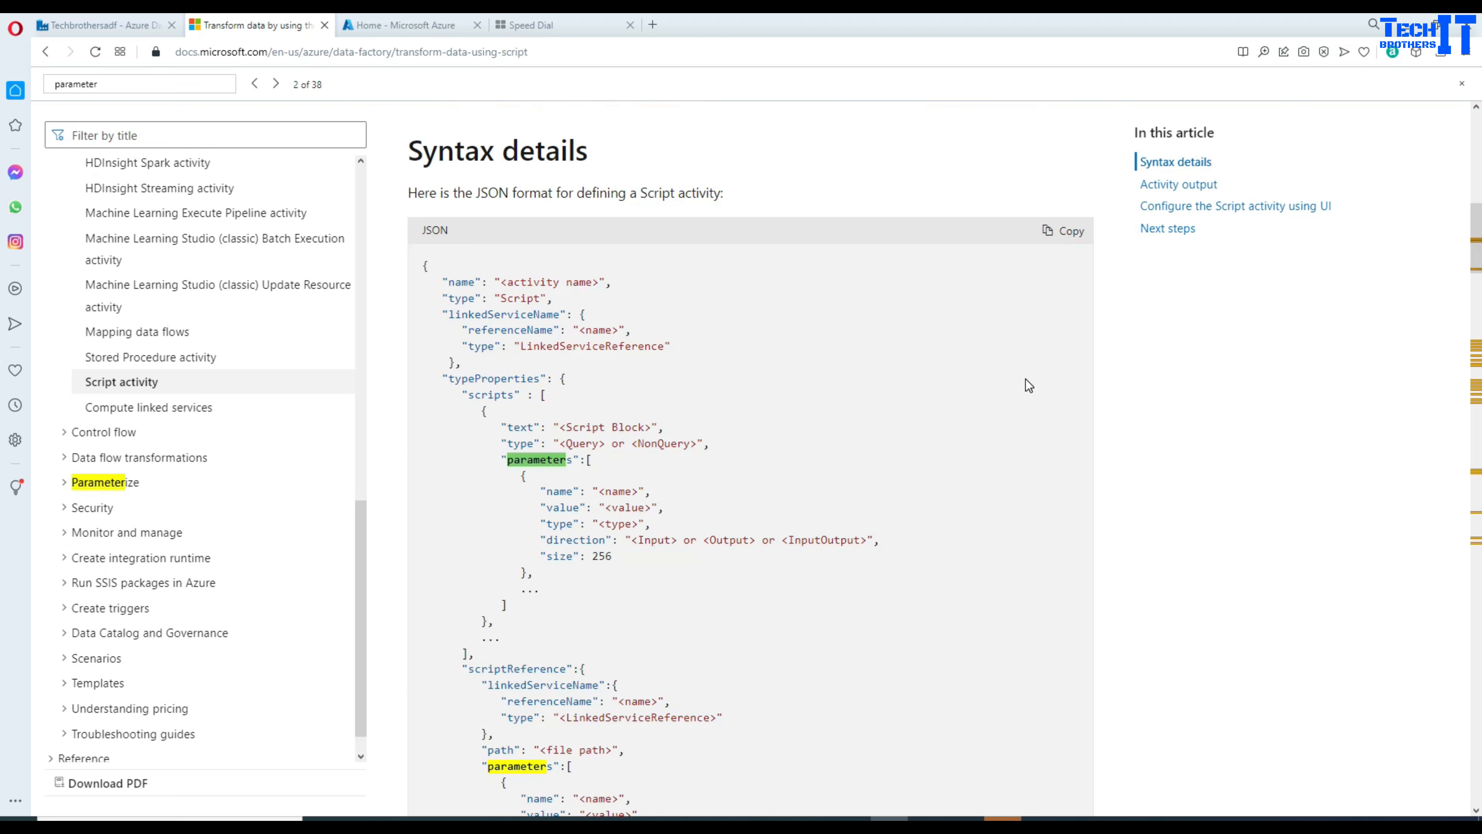
Step: Select the JSON sample's parameters block and scroll through the syntax and output sections
{"action": "left_click", "coordinate": [540, 462]}
{"action": "left_click_drag", "start_coordinate": [540, 462], "coordinate": [655, 549]}
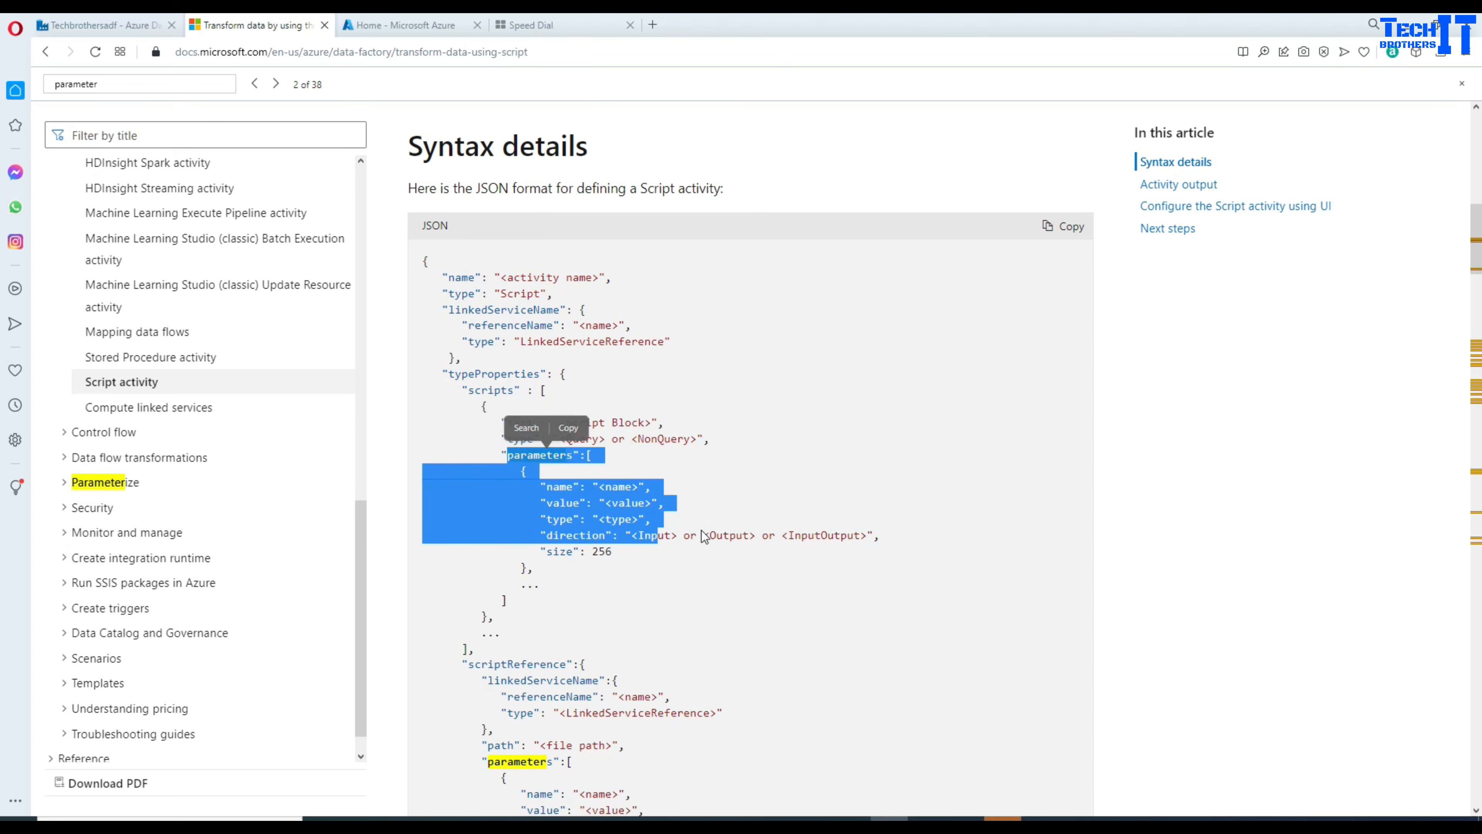
{"action": "scroll", "coordinate": [702, 531], "scroll_direction": "down", "scroll_amount": 15}
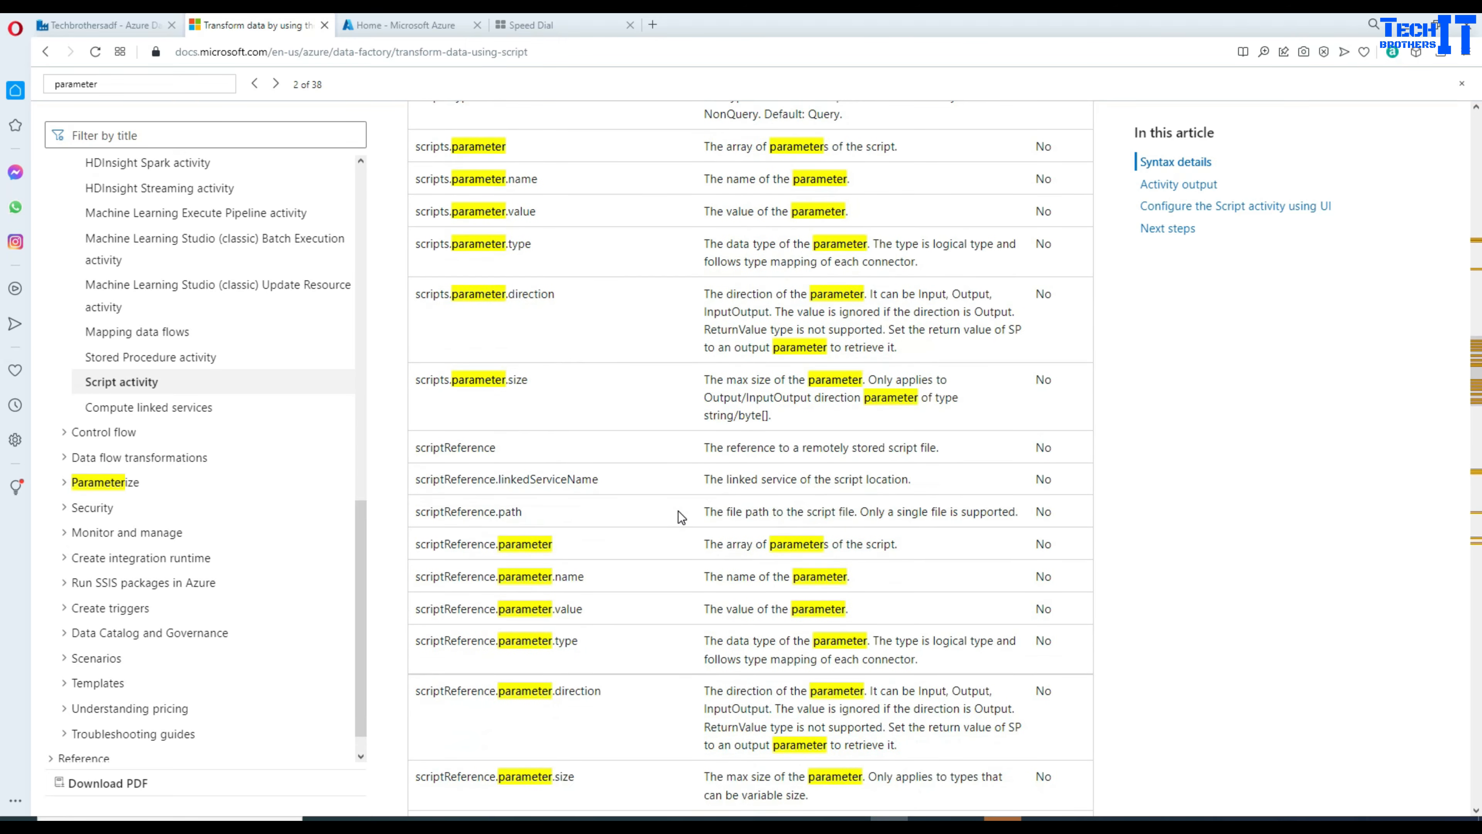
{"action": "scroll", "coordinate": [678, 511], "scroll_direction": "down", "scroll_amount": 15}
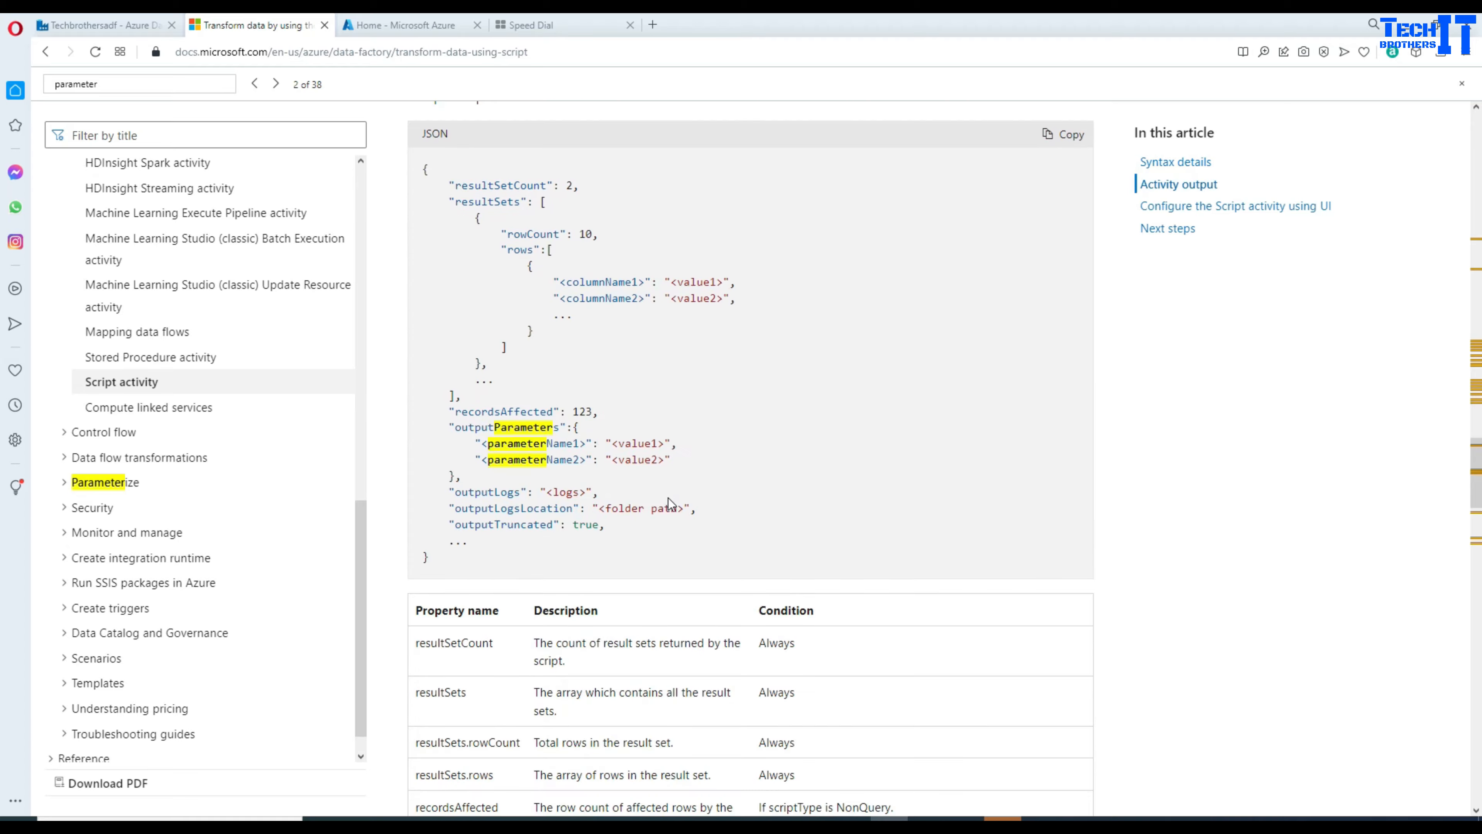
{"action": "scroll", "coordinate": [668, 498], "scroll_direction": "down", "scroll_amount": 15}
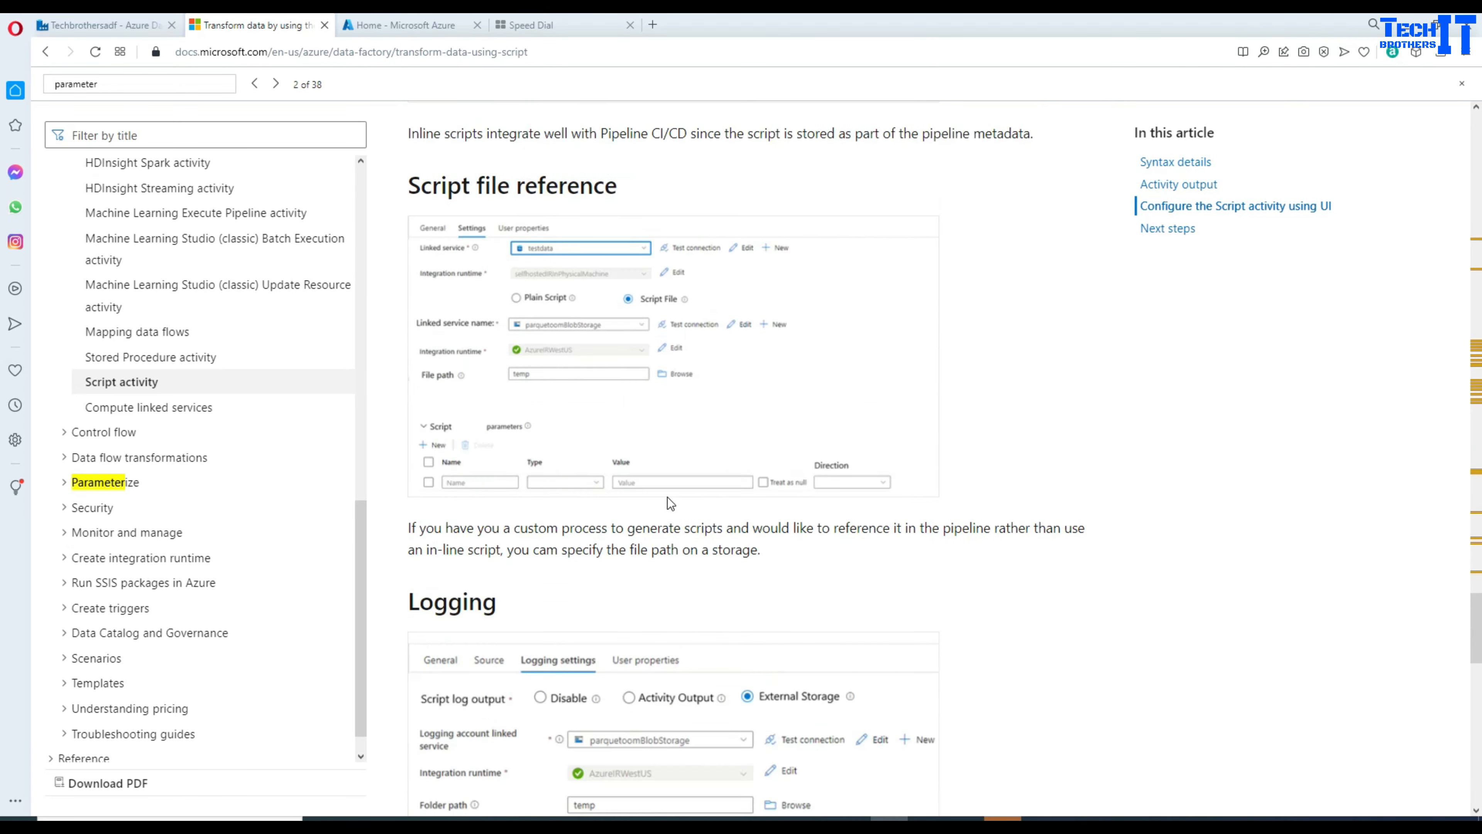
{"action": "scroll", "coordinate": [667, 496], "scroll_direction": "down", "scroll_amount": 2}
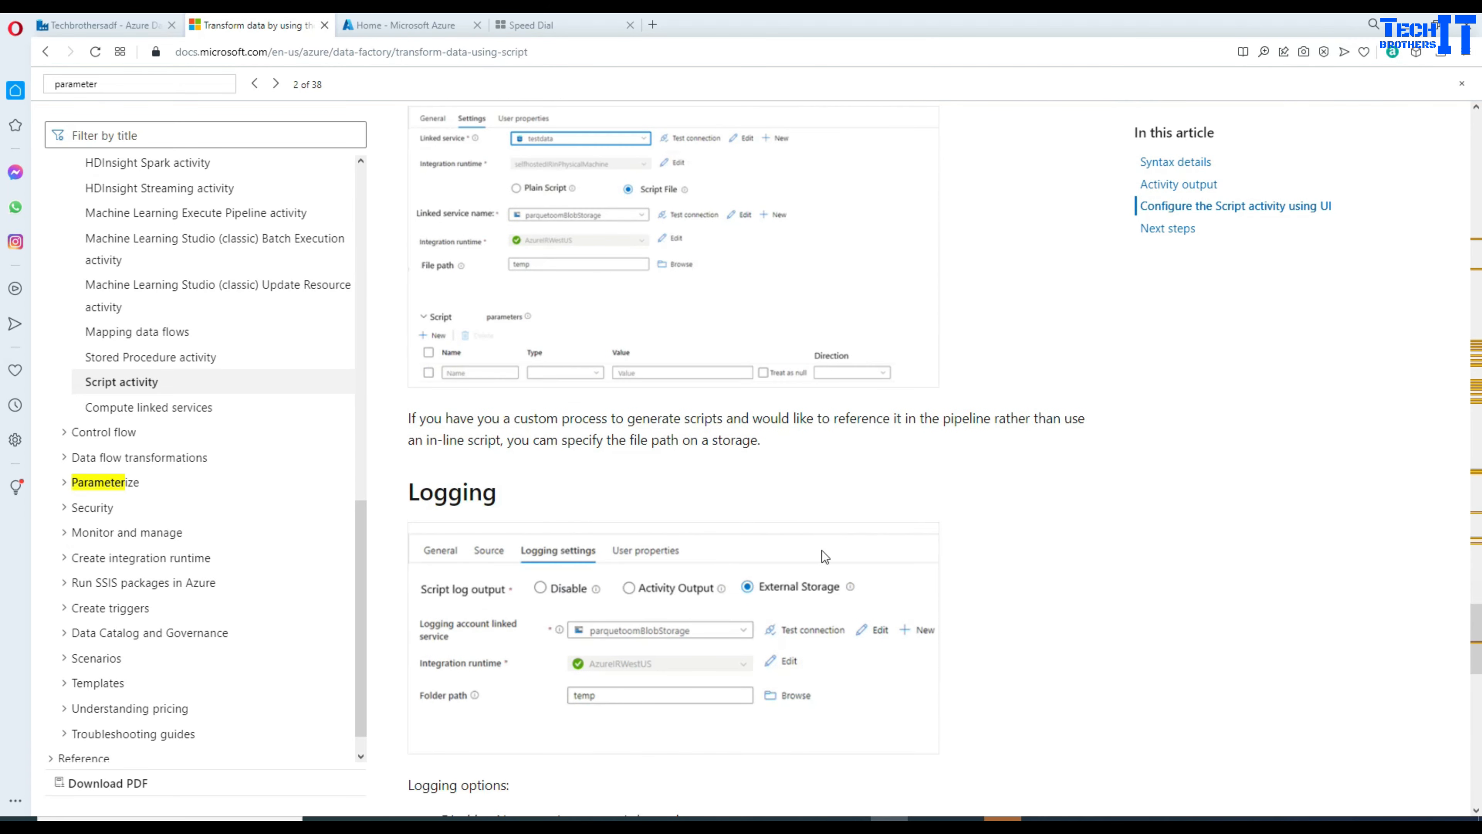
Step: Discard the unsaved pipeline1 in Data Factory and switch to SQL Server Management Studio
{"action": "left_click", "coordinate": [103, 30]}
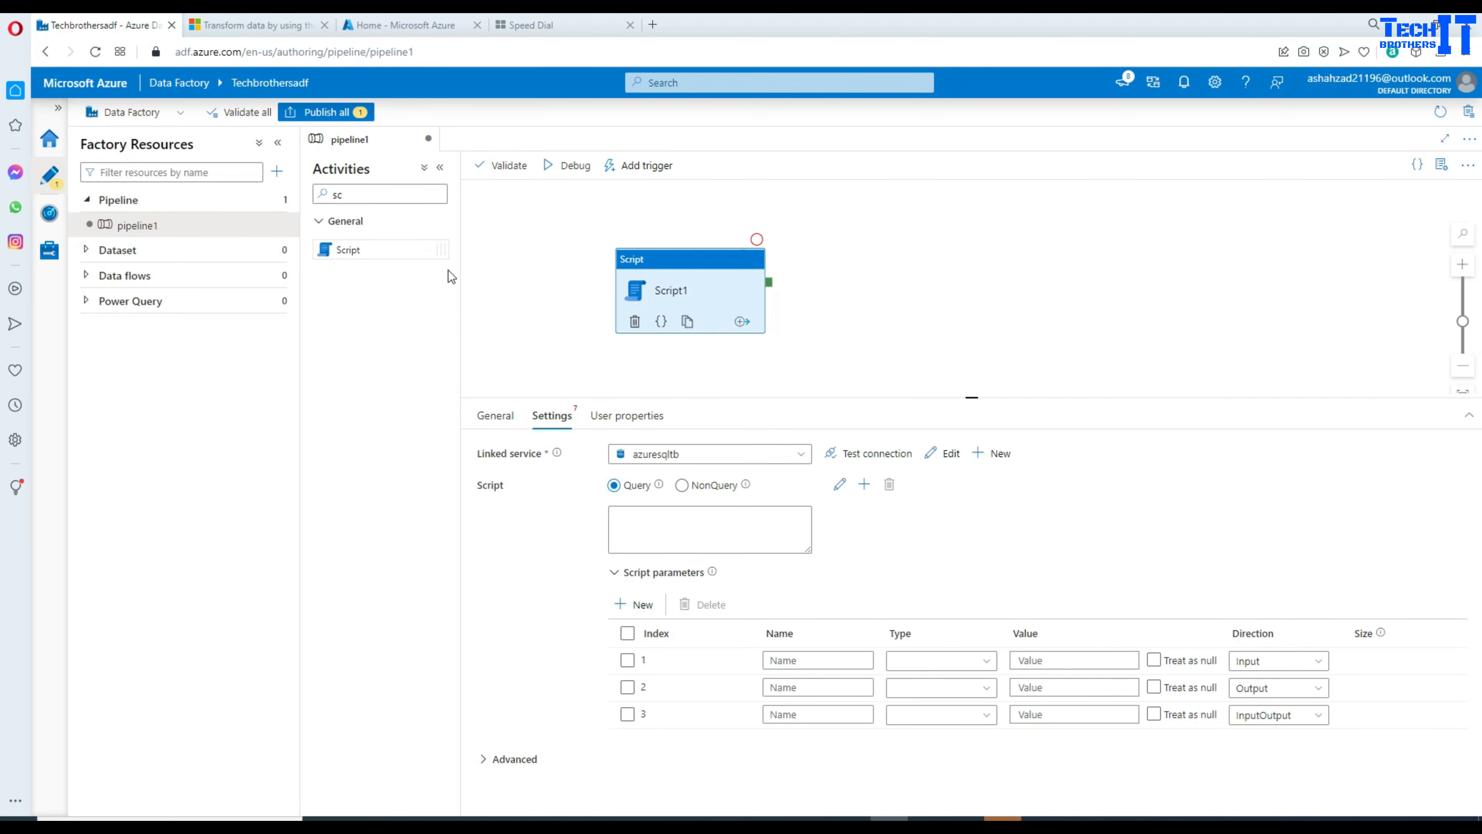
{"action": "left_click", "coordinate": [429, 139]}
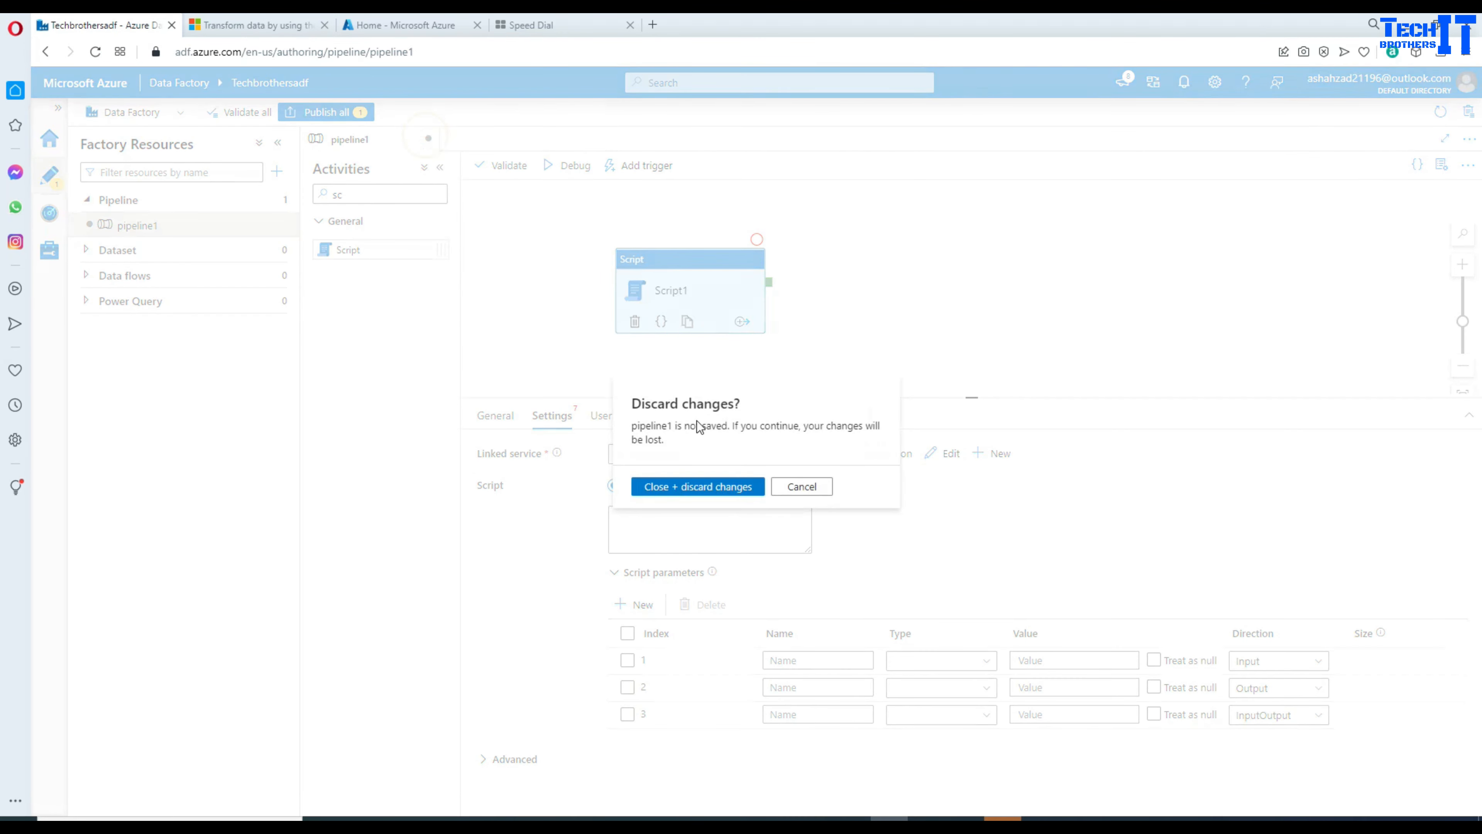
{"action": "left_click", "coordinate": [722, 489]}
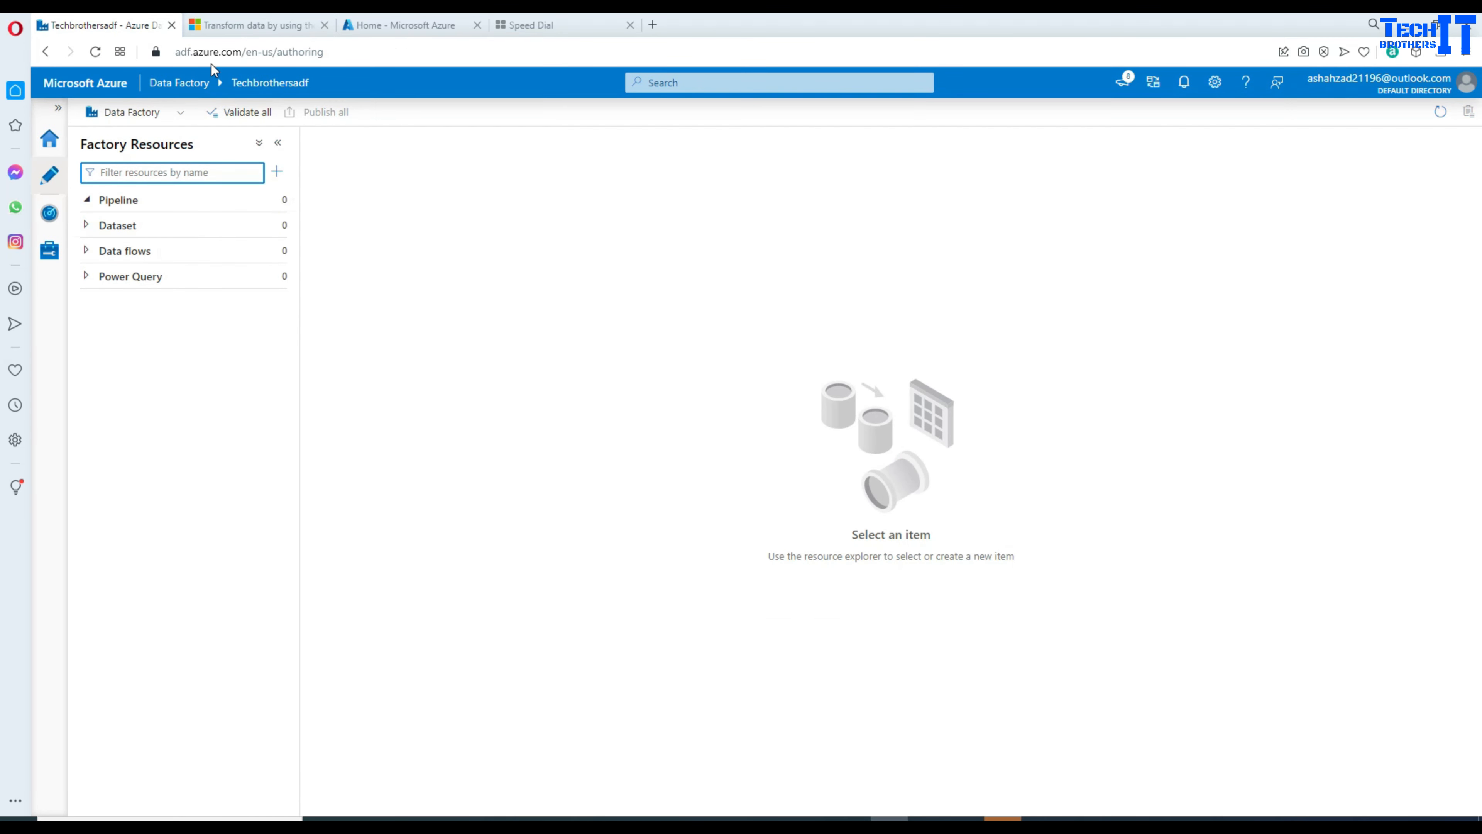
{"action": "key", "text": "alt+Tab"}
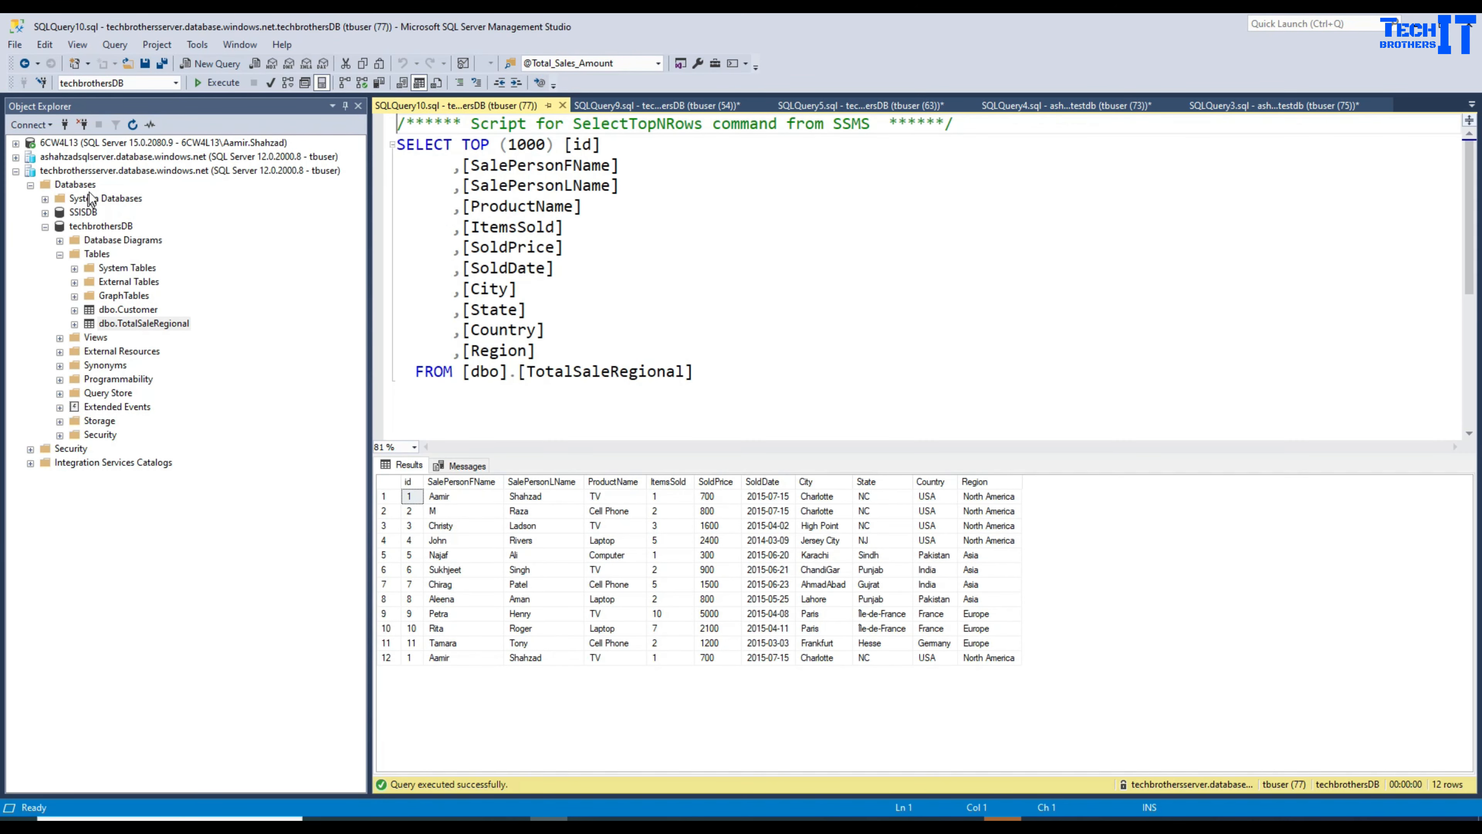
{"action": "left_click", "coordinate": [186, 324]}
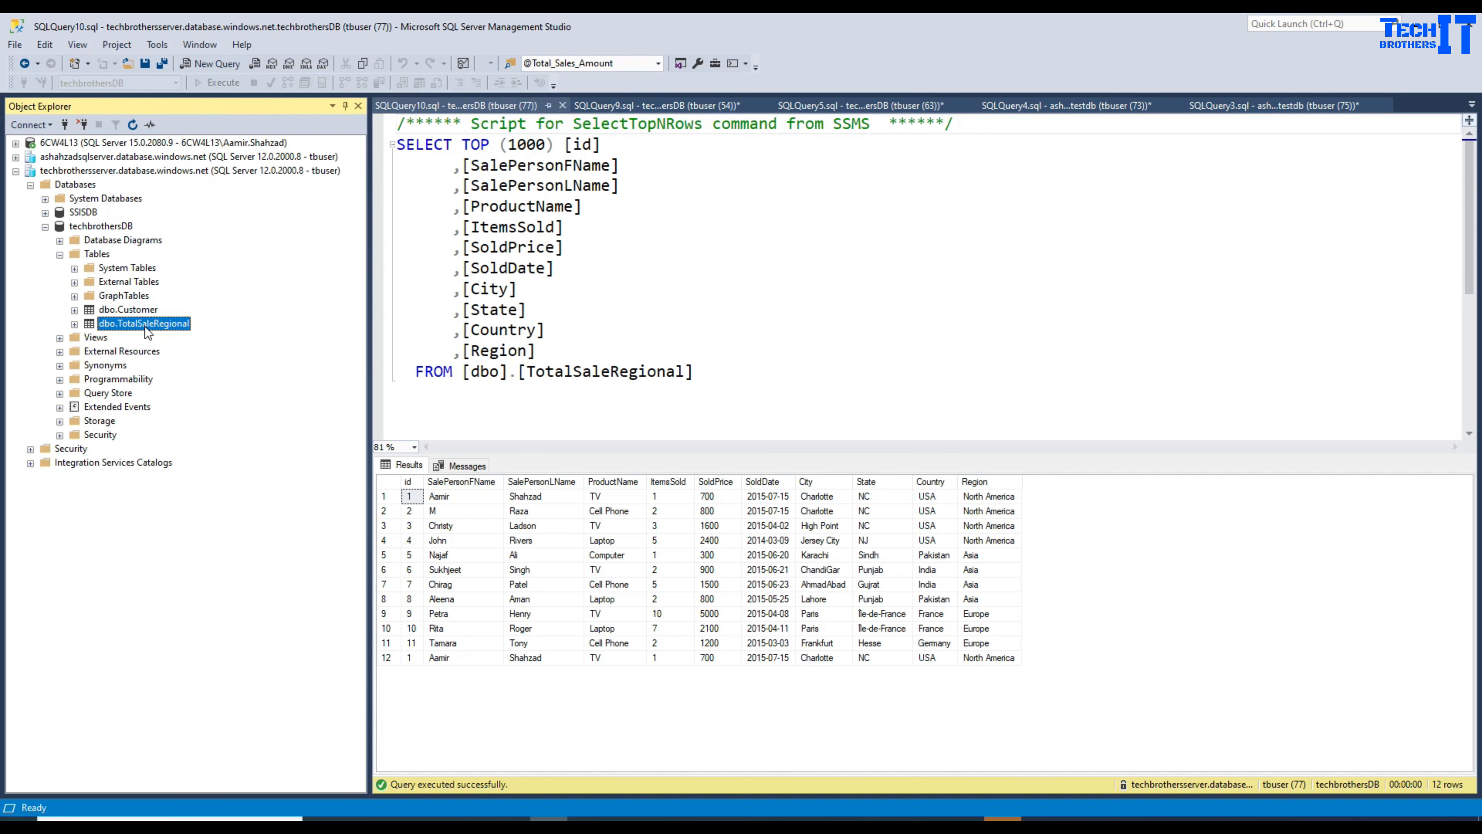
{"action": "left_click_drag", "start_coordinate": [700, 375], "coordinate": [402, 152]}
{"action": "left_click", "coordinate": [225, 86]}
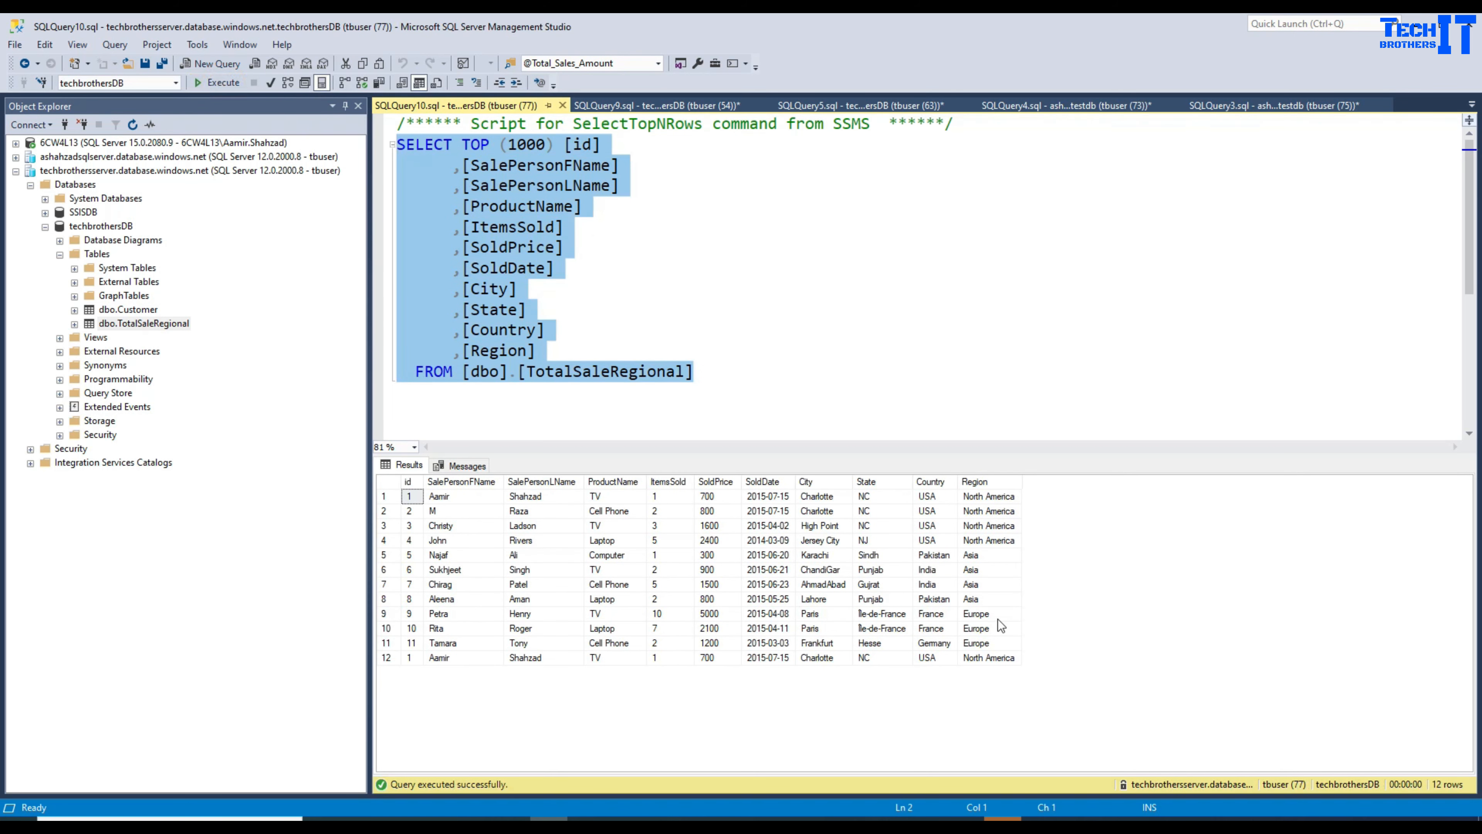
{"action": "left_click_drag", "start_coordinate": [977, 499], "coordinate": [984, 666]}
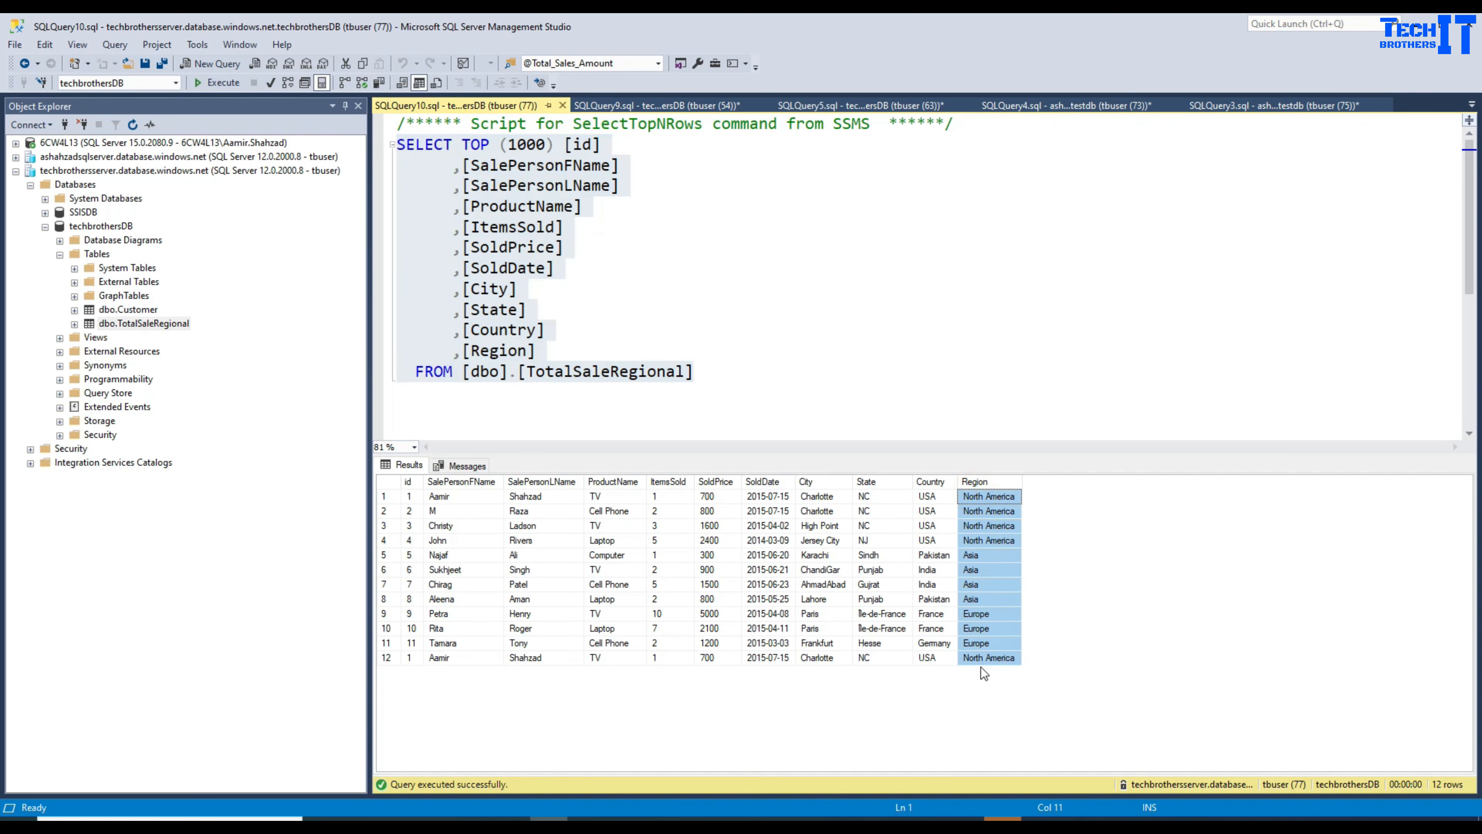
{"action": "left_click", "coordinate": [715, 382]}
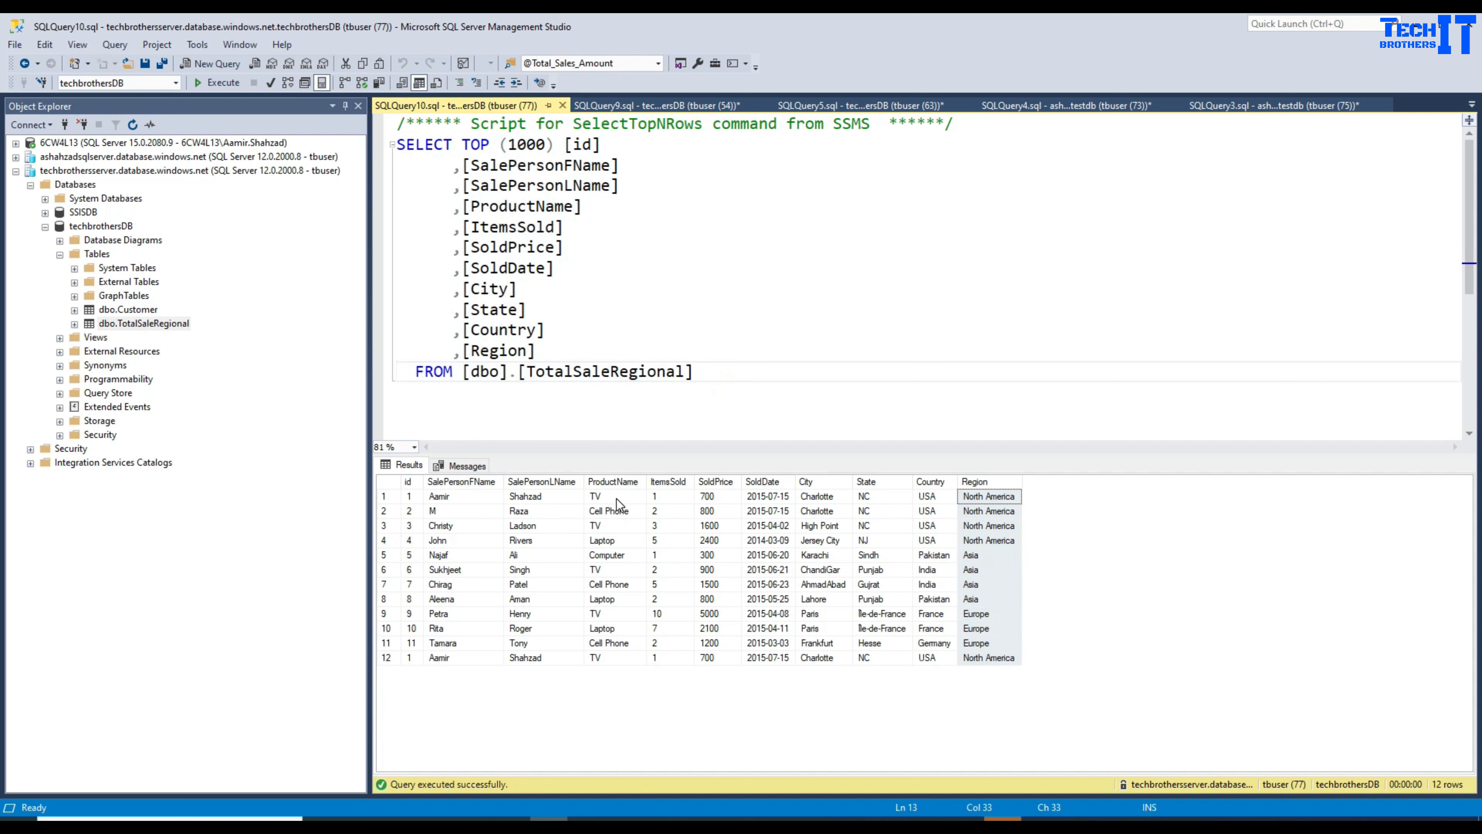
{"action": "left_click_drag", "start_coordinate": [537, 350], "coordinate": [462, 146]}
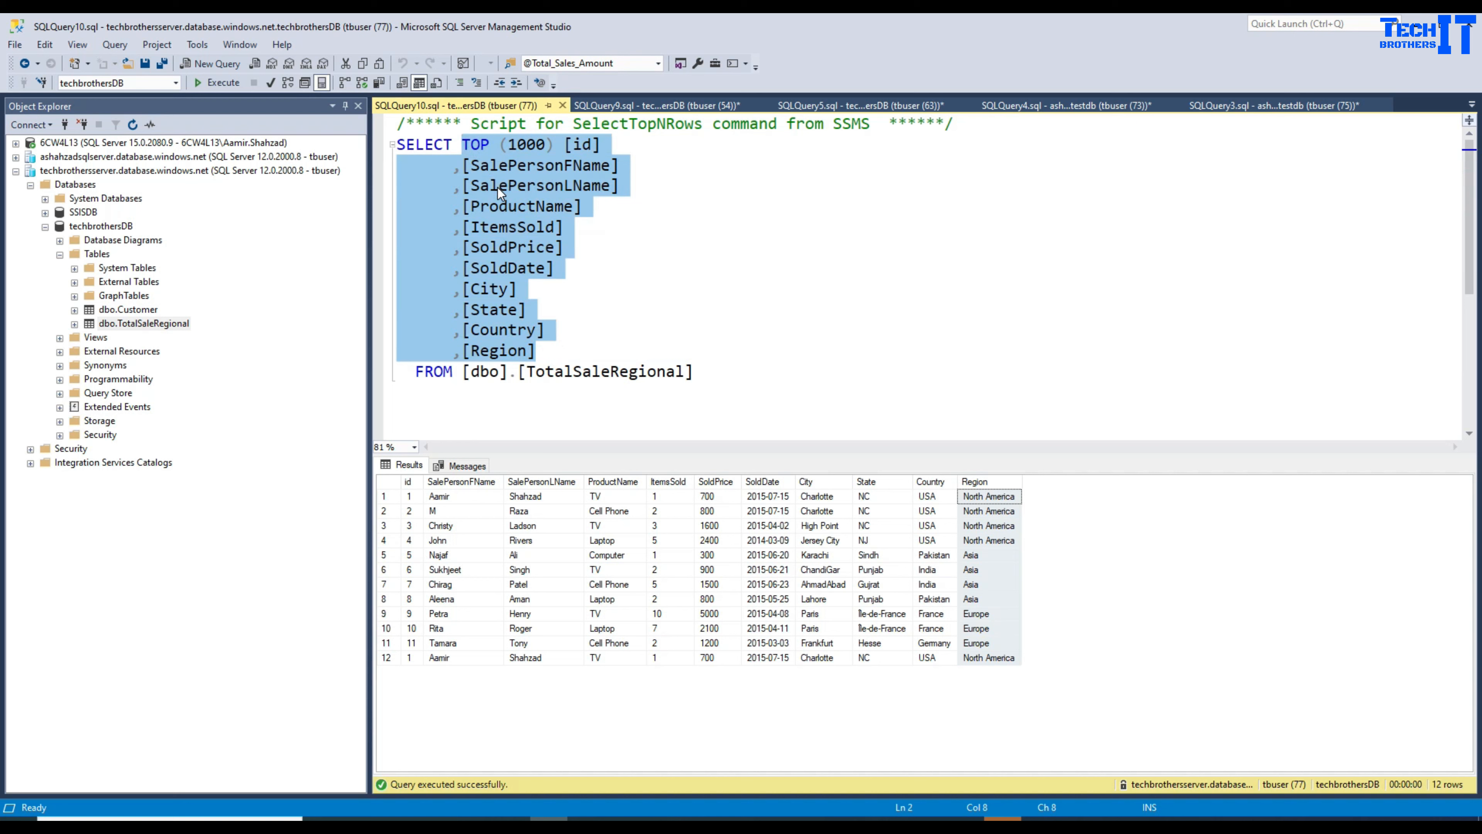
{"action": "left_click", "coordinate": [974, 556]}
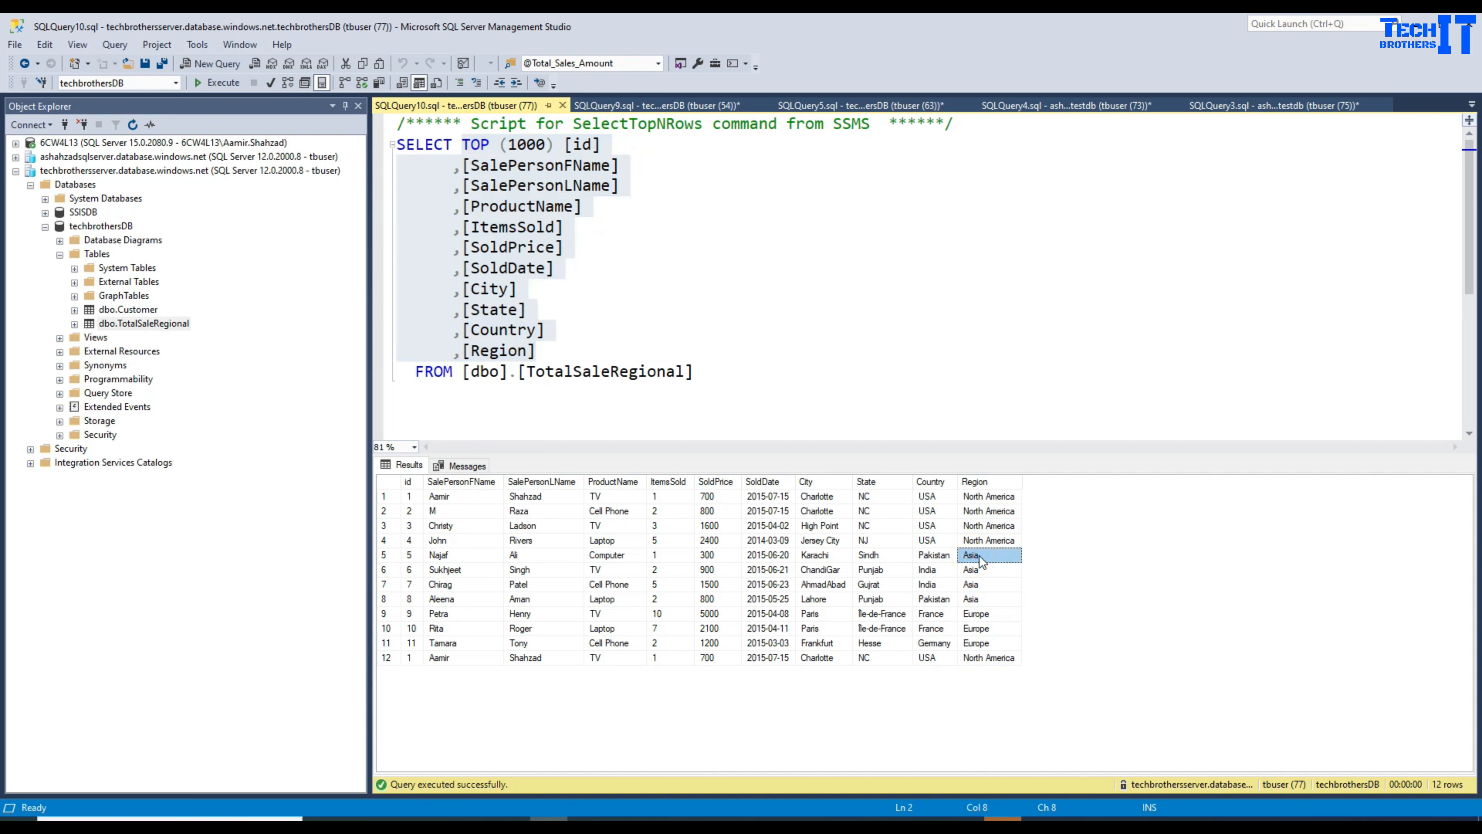
{"action": "left_click_drag", "start_coordinate": [537, 350], "coordinate": [462, 146]}
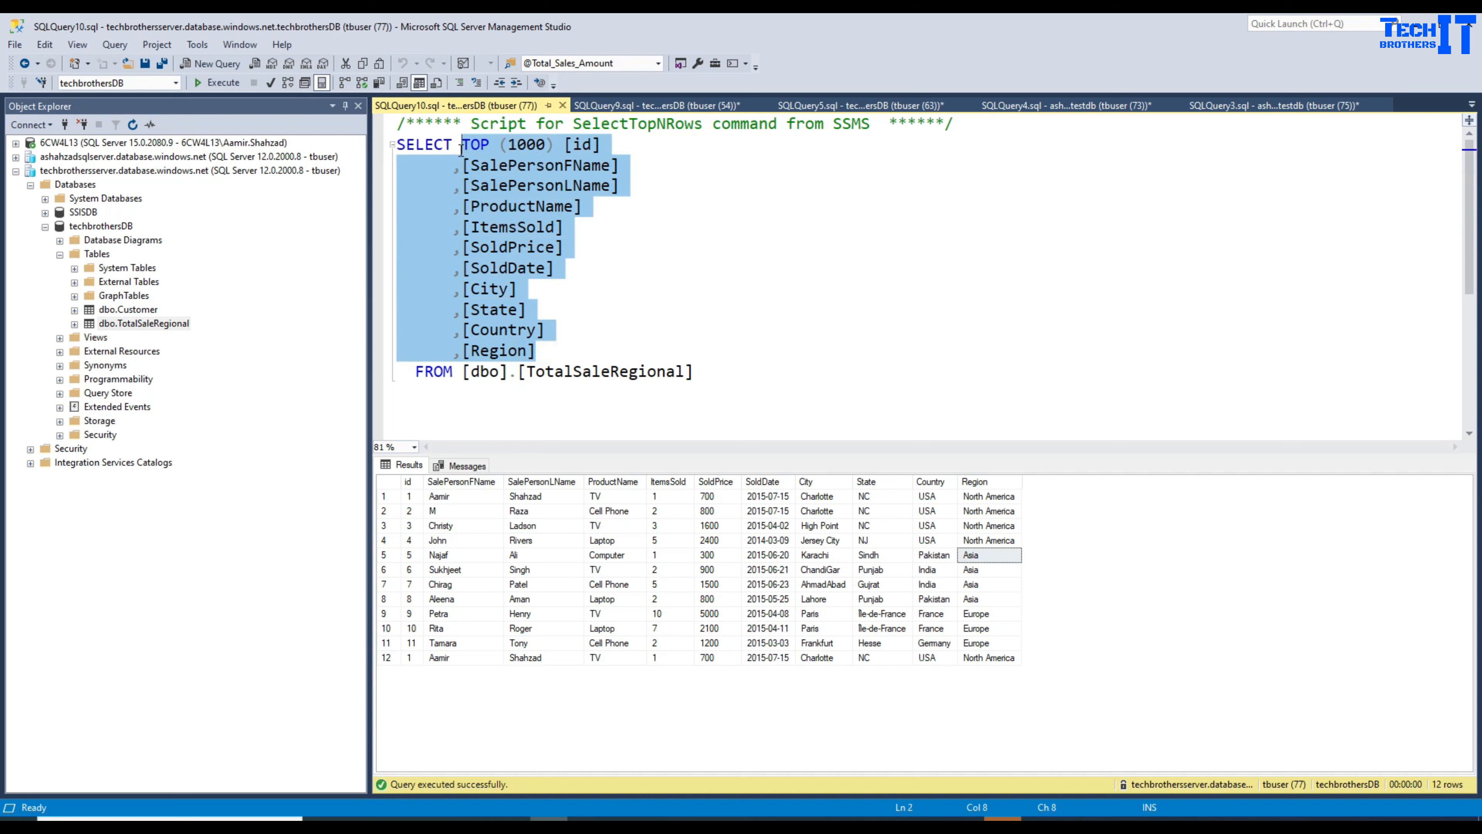
Step: Write a count(*) as RecordCount query on TotalSaleRegional filtered by Region='Asia'
{"action": "type", "text": "count(*) as"}
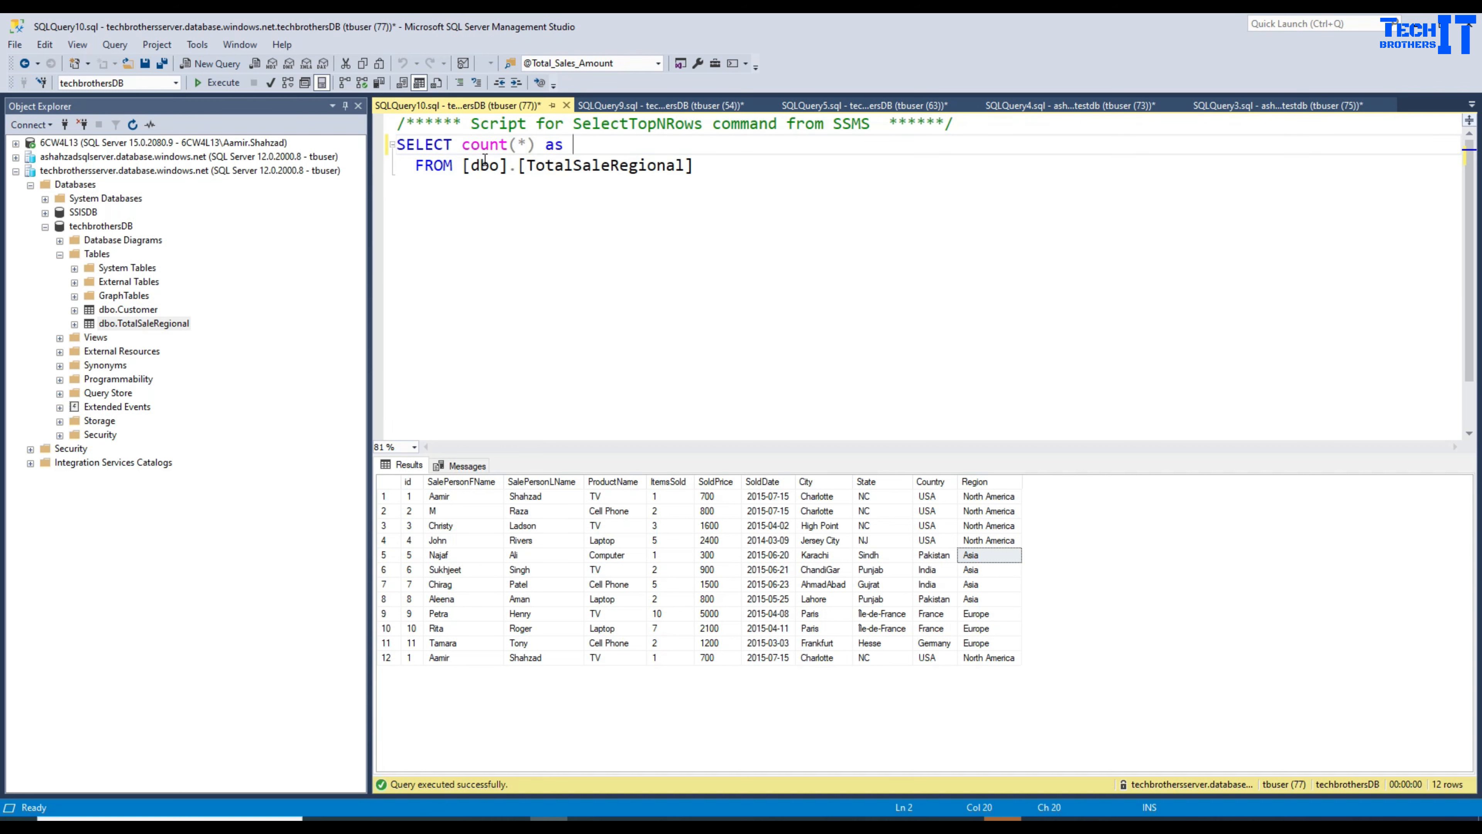
{"action": "type", "text": " RecordCount"}
{"action": "left_click", "coordinate": [724, 172]}
{"action": "type", "text": "="}
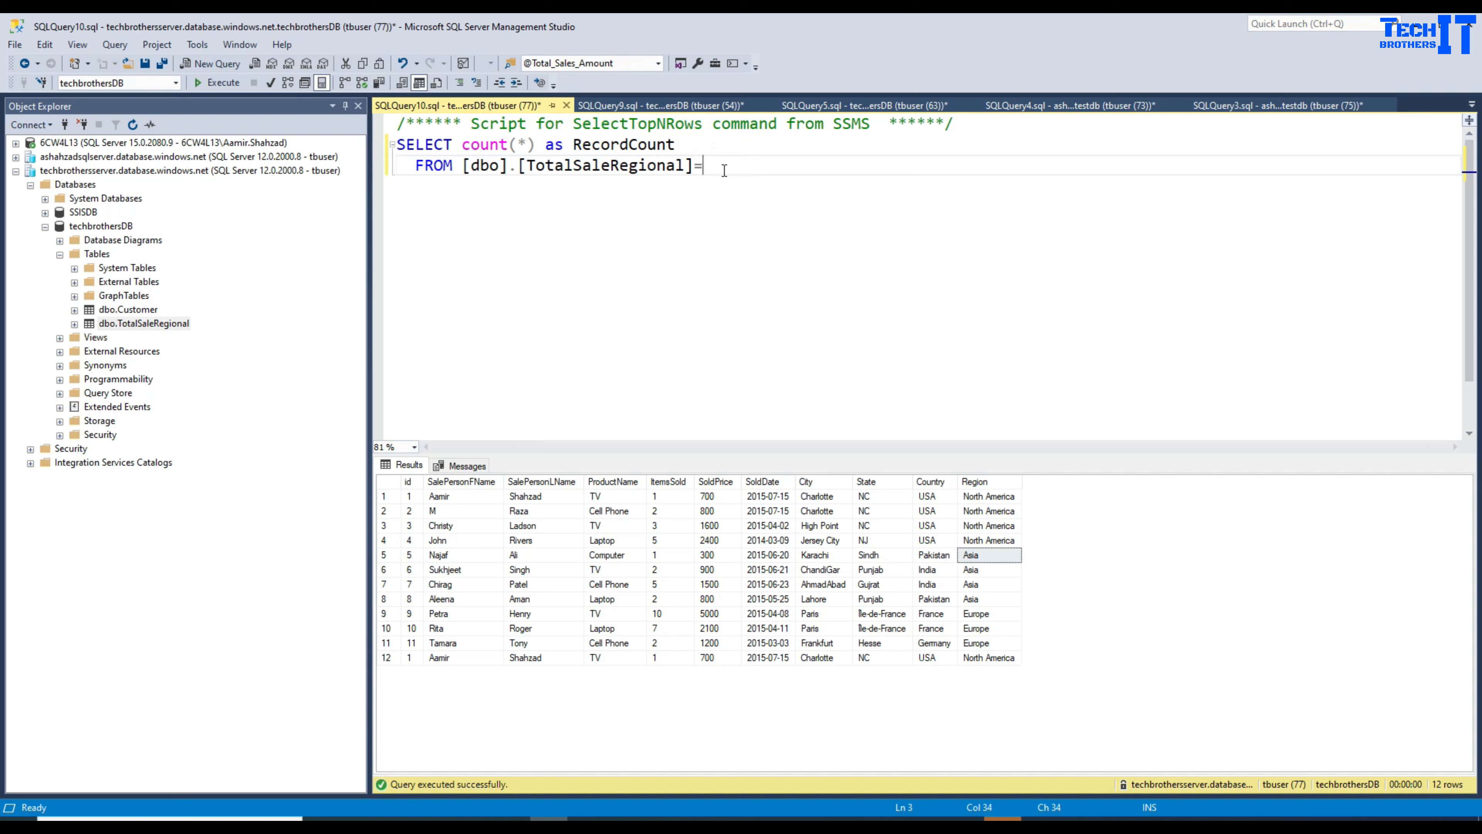
{"action": "type", "text": " where REgi"}
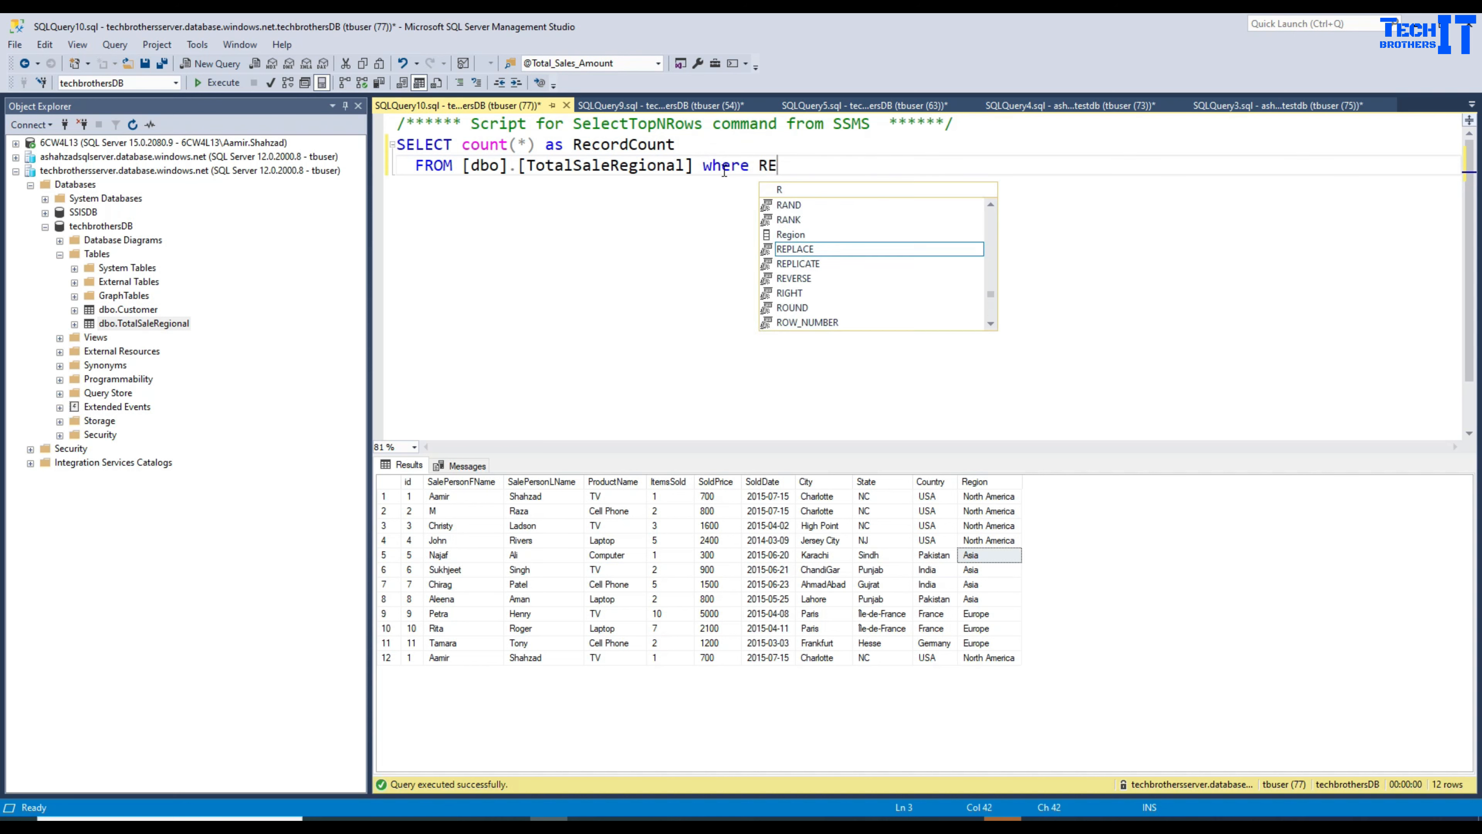
{"action": "key", "text": "BackSpace"}
{"action": "key", "text": "BackSpace"}
{"action": "key", "text": "BackSpace"}
{"action": "type", "text": "egion"}
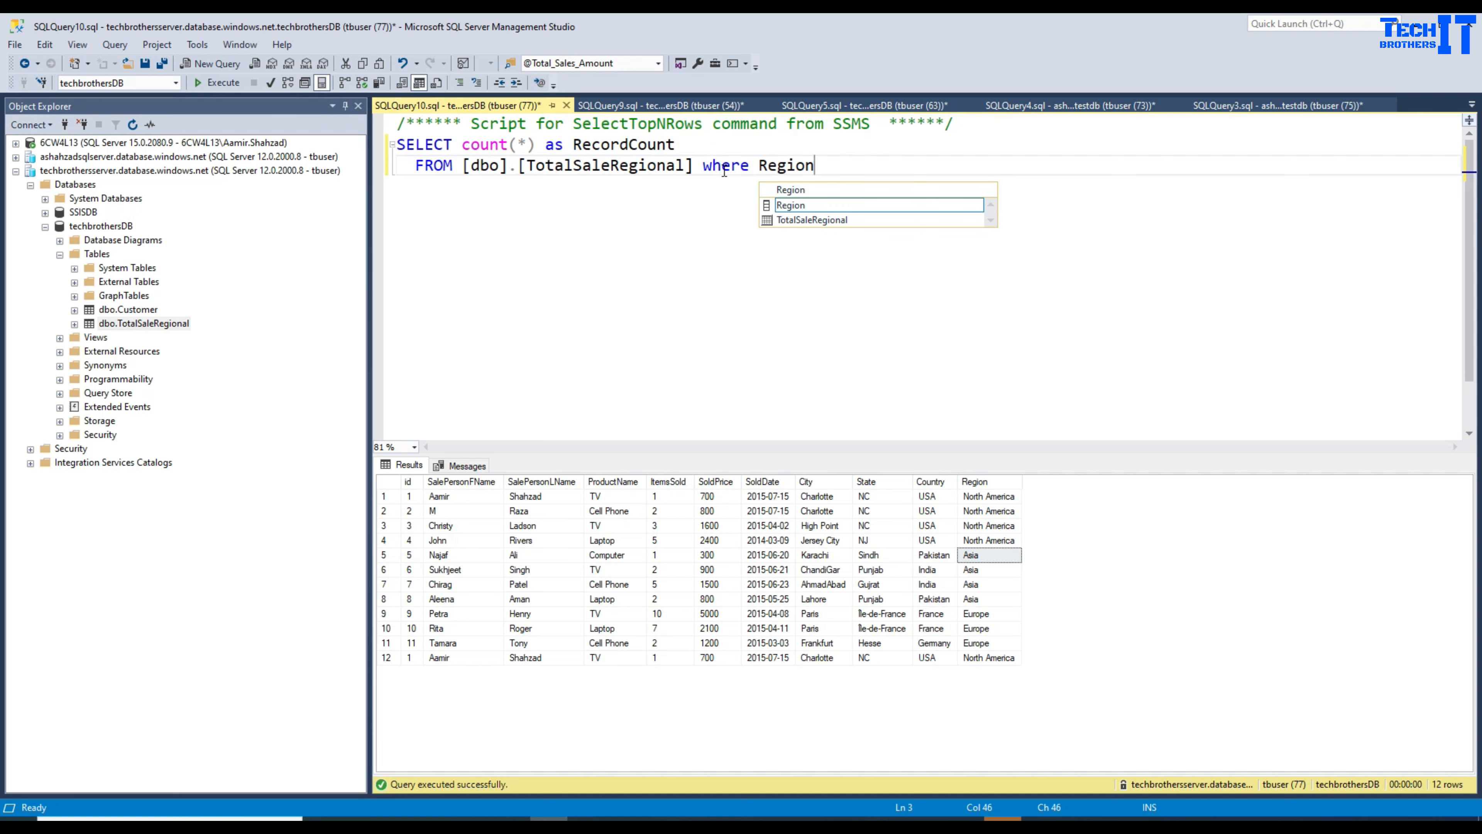
{"action": "type", "text": "='As"}
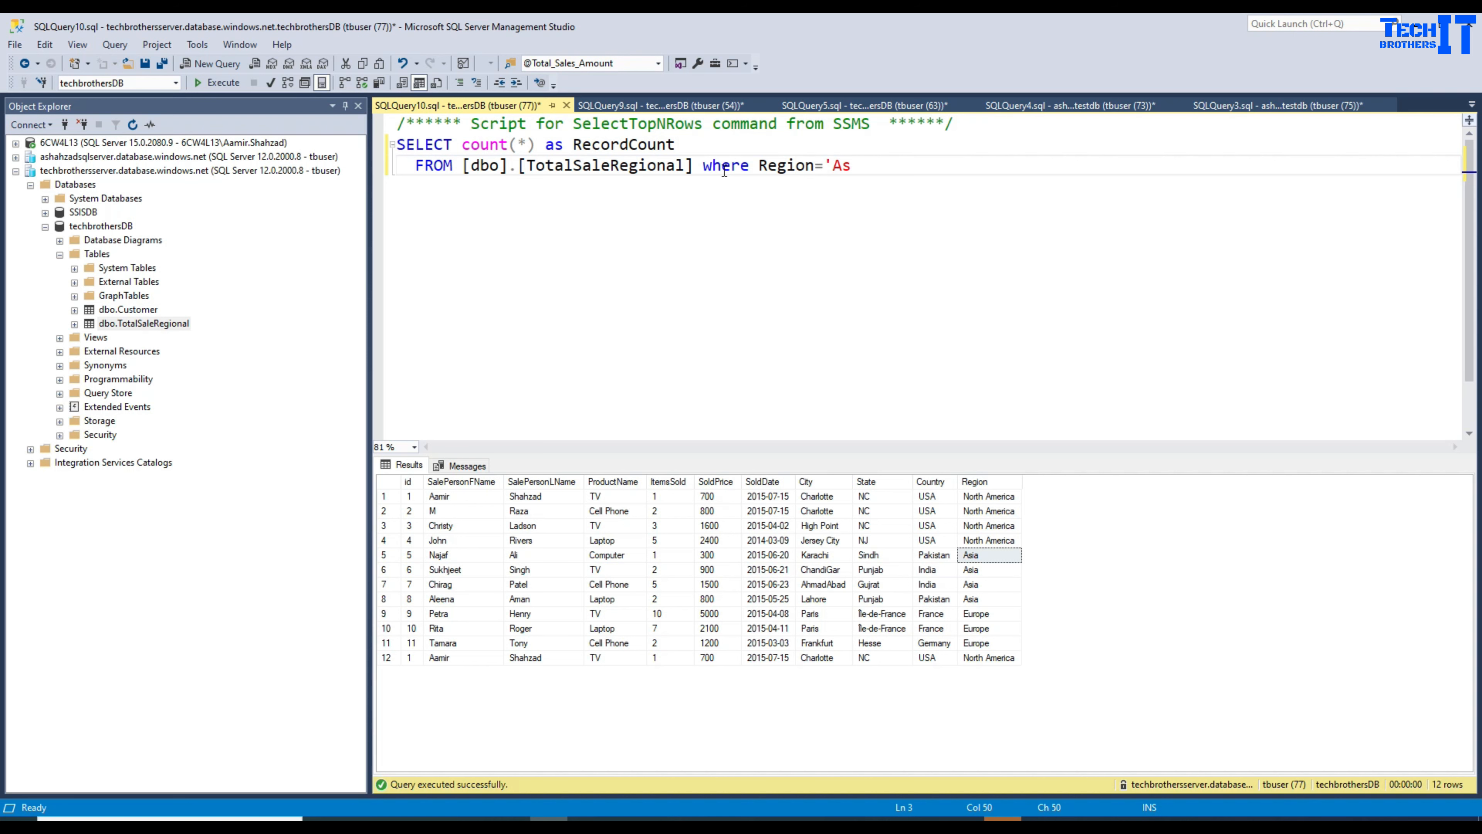
{"action": "type", "text": "ia'"}
Step: Run the Asia count query, returning RecordCount 4, and copy its text
{"action": "left_click_drag", "start_coordinate": [940, 162], "coordinate": [390, 145]}
{"action": "left_click", "coordinate": [225, 84]}
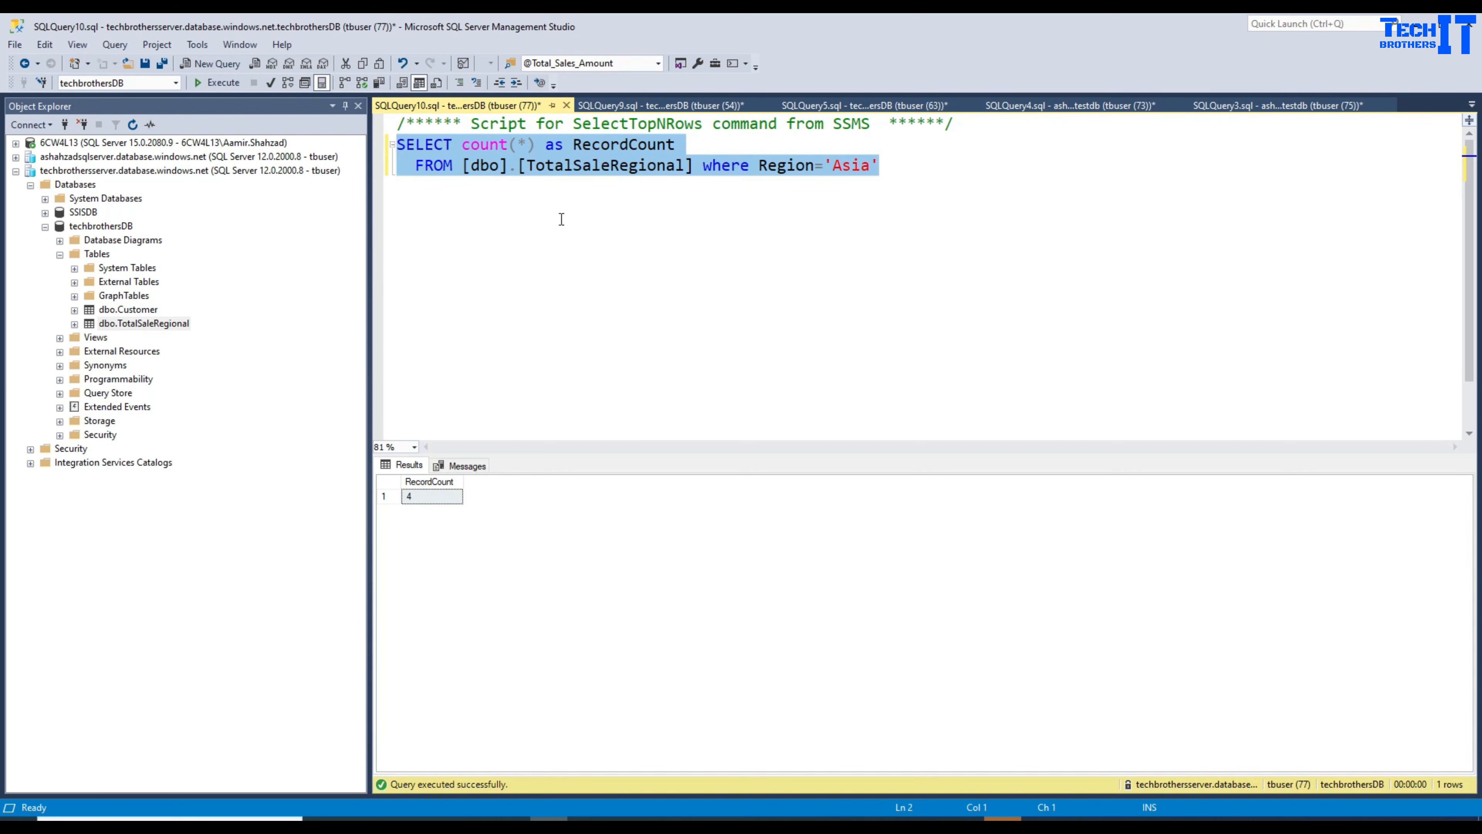
{"action": "right_click", "coordinate": [592, 164]}
{"action": "left_click", "coordinate": [641, 196]}
Step: Create a new empty pipeline1 from the Data Factory authoring page
{"action": "left_click", "coordinate": [889, 818]}
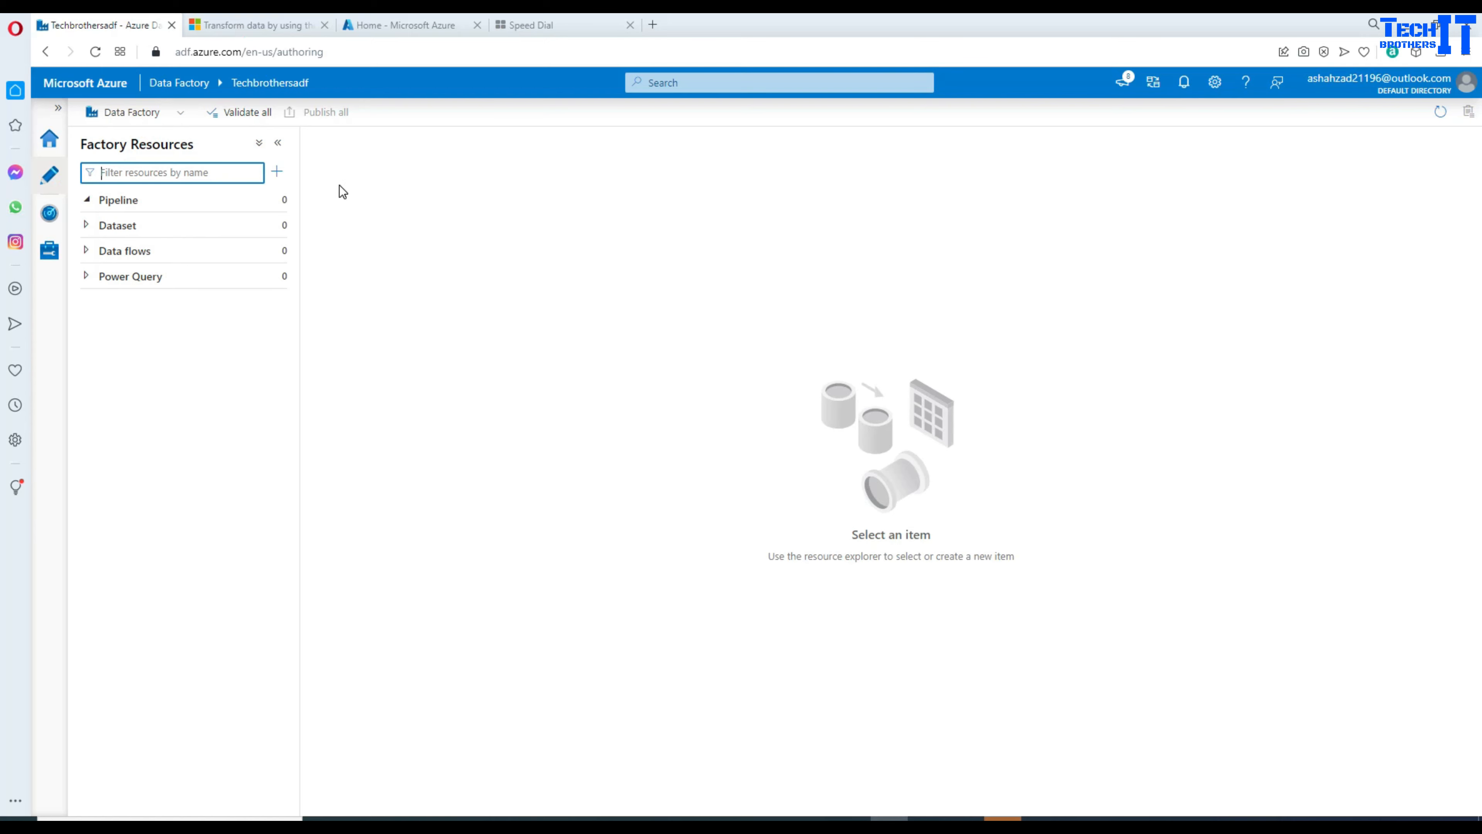
{"action": "left_click", "coordinate": [276, 174]}
{"action": "mouse_move", "coordinate": [298, 197]}
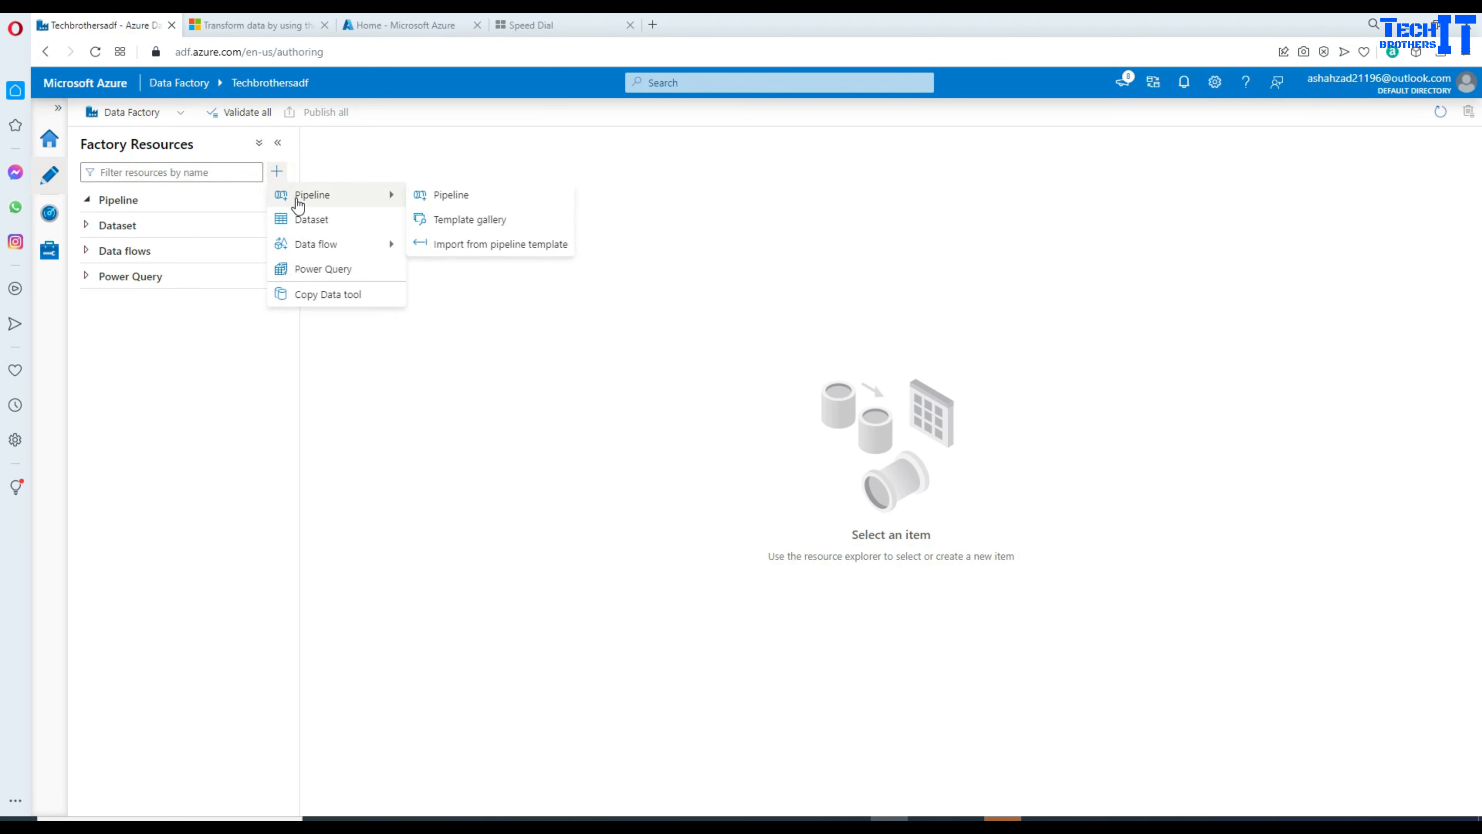
{"action": "left_click", "coordinate": [430, 195]}
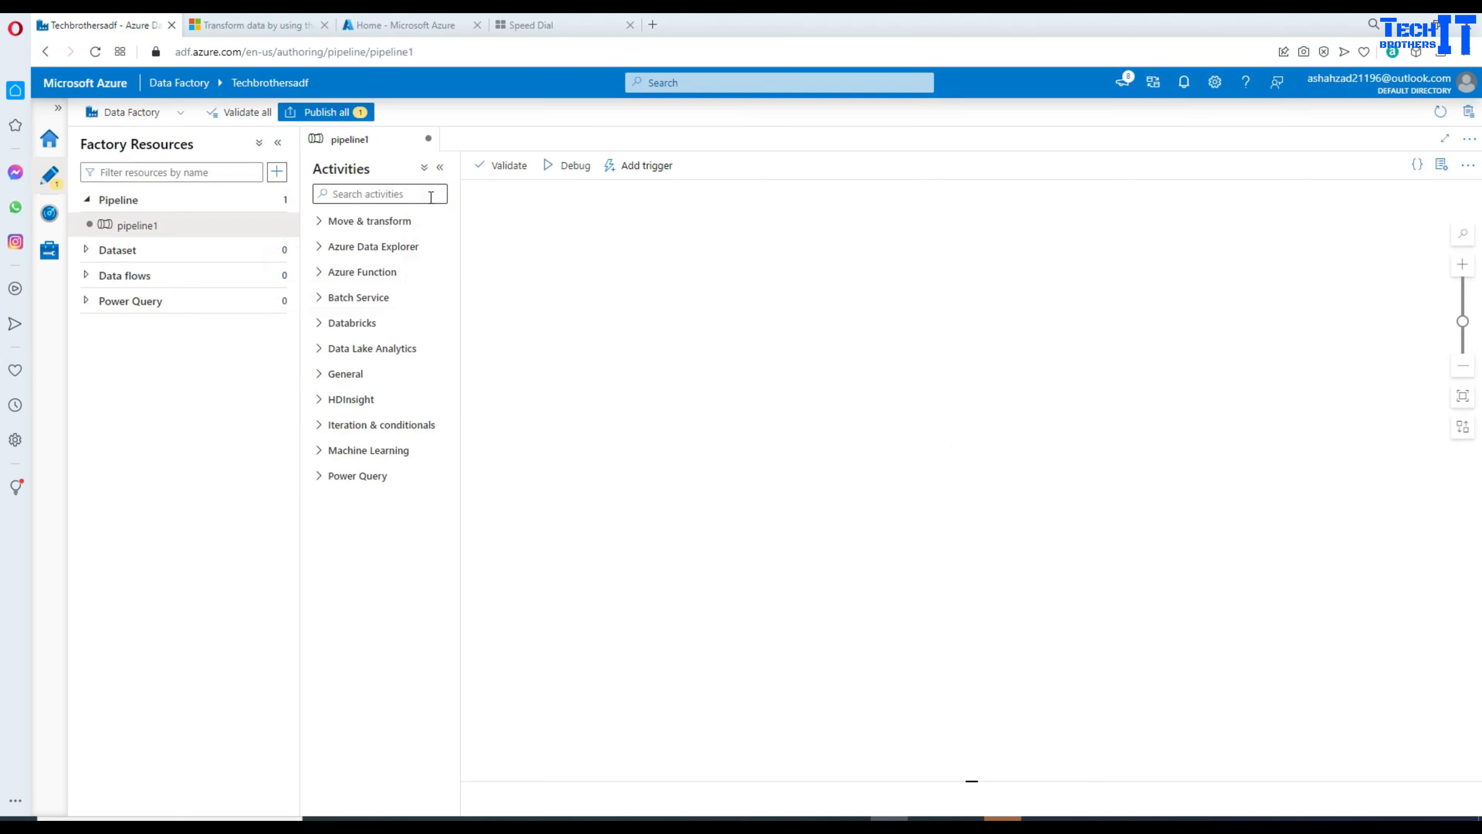
Step: Add a Script activity to the canvas and start a new linked service in its Settings
{"action": "left_click", "coordinate": [412, 195]}
{"action": "type", "text": "sc"}
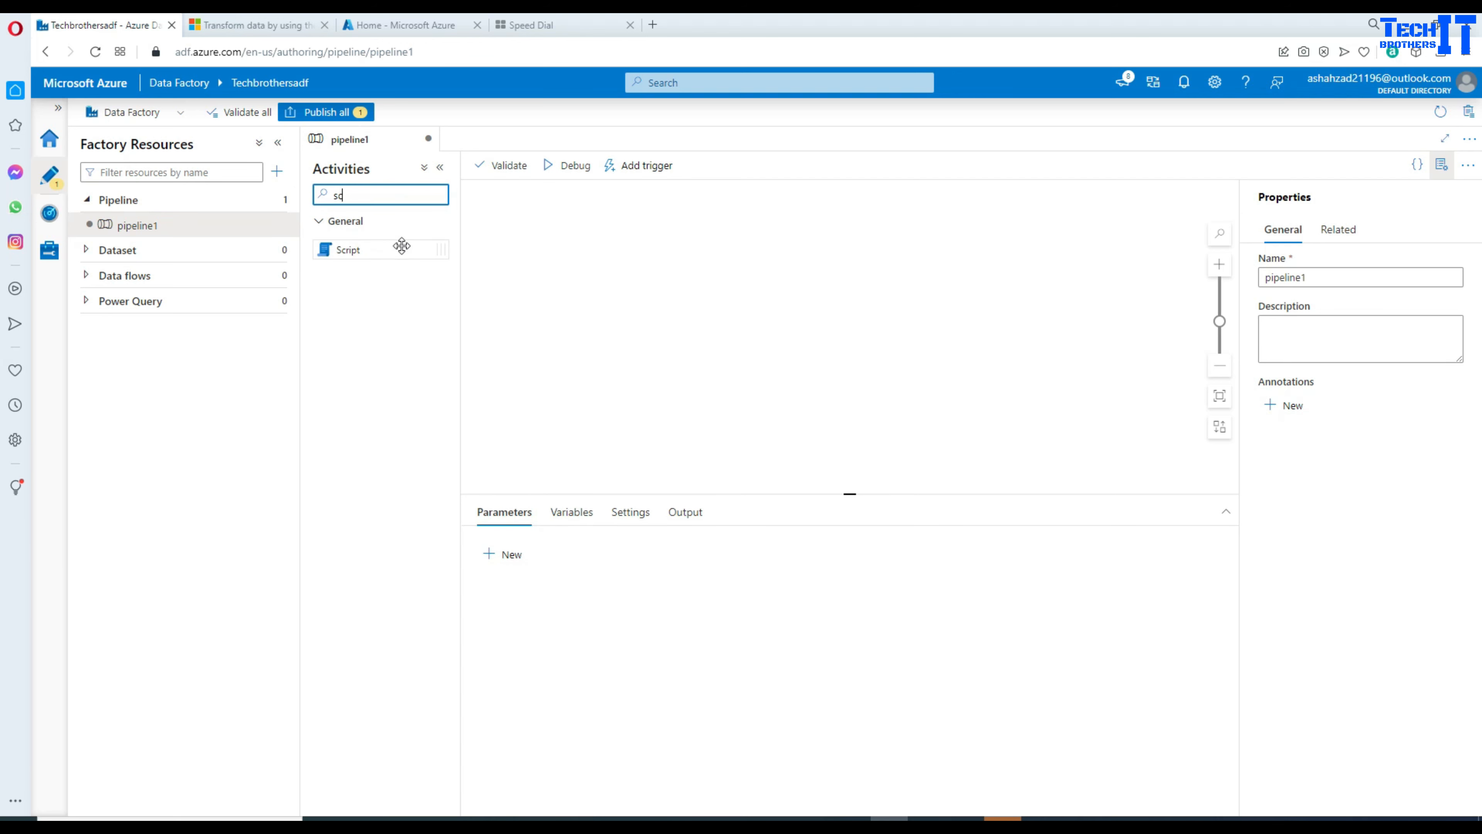
{"action": "left_click_drag", "start_coordinate": [402, 245], "coordinate": [620, 262]}
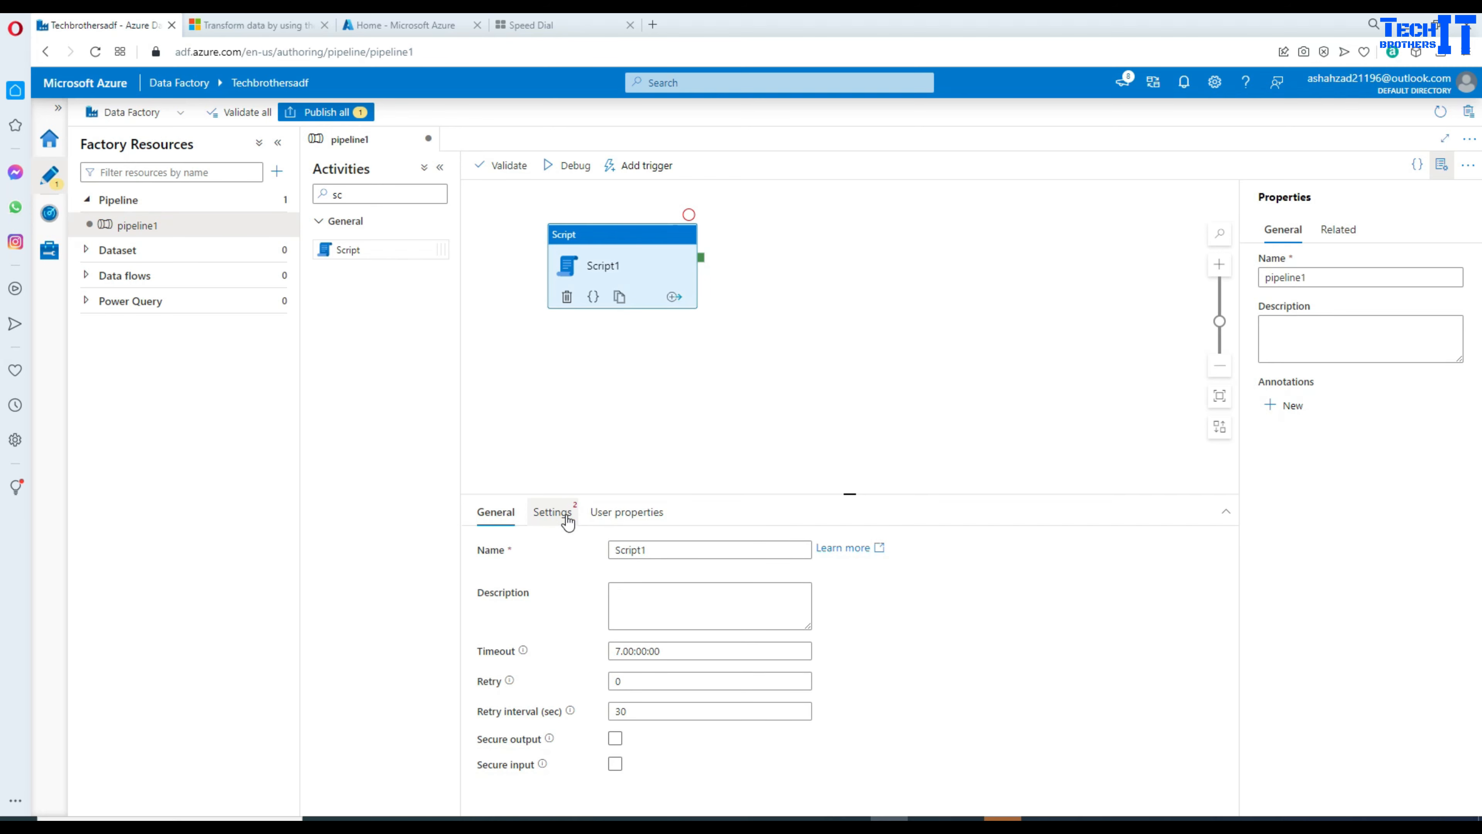
{"action": "left_click", "coordinate": [552, 512]}
{"action": "left_click_drag", "start_coordinate": [697, 494], "coordinate": [717, 429]}
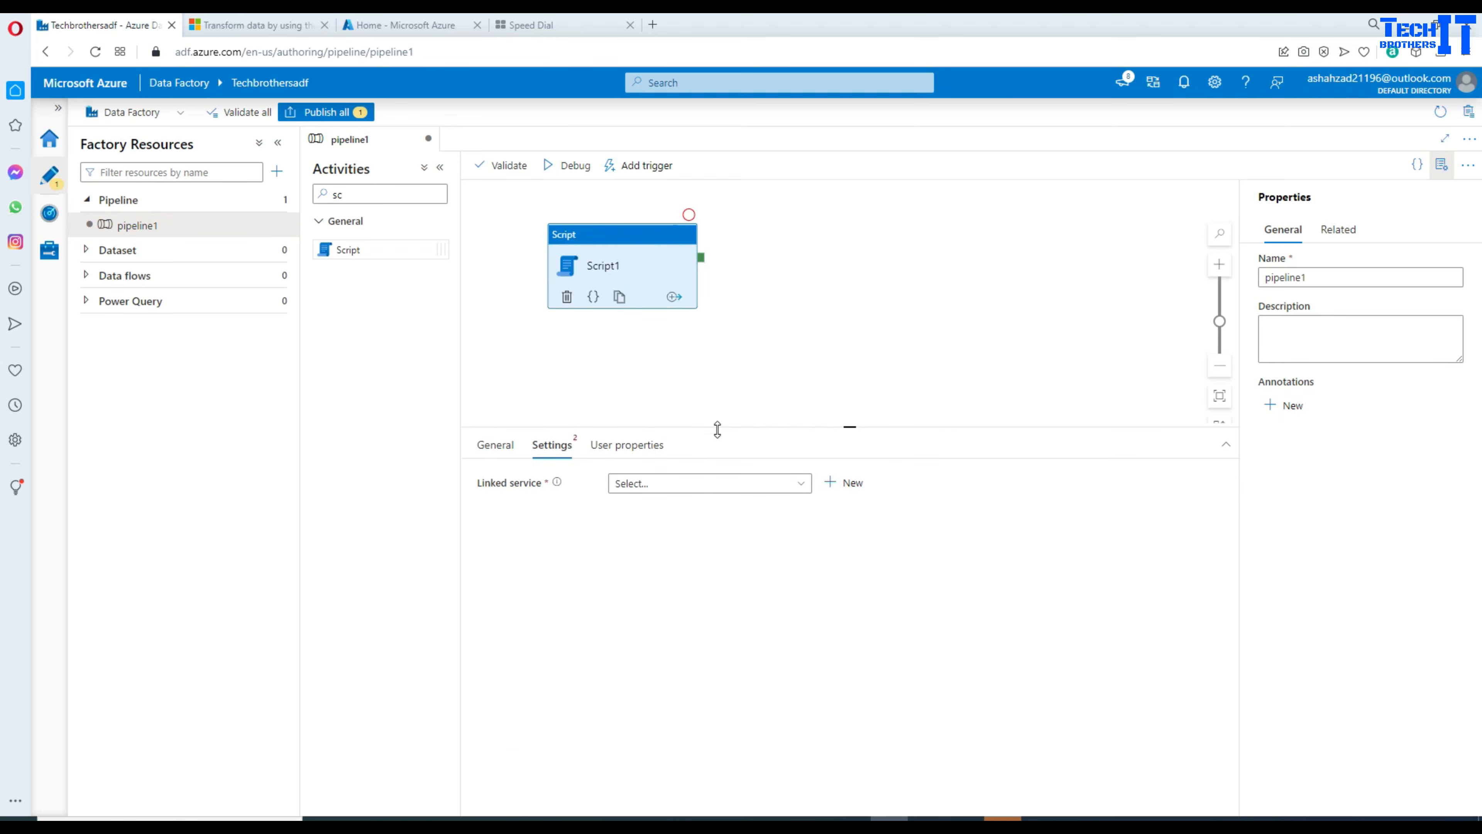
{"action": "left_click", "coordinate": [830, 489]}
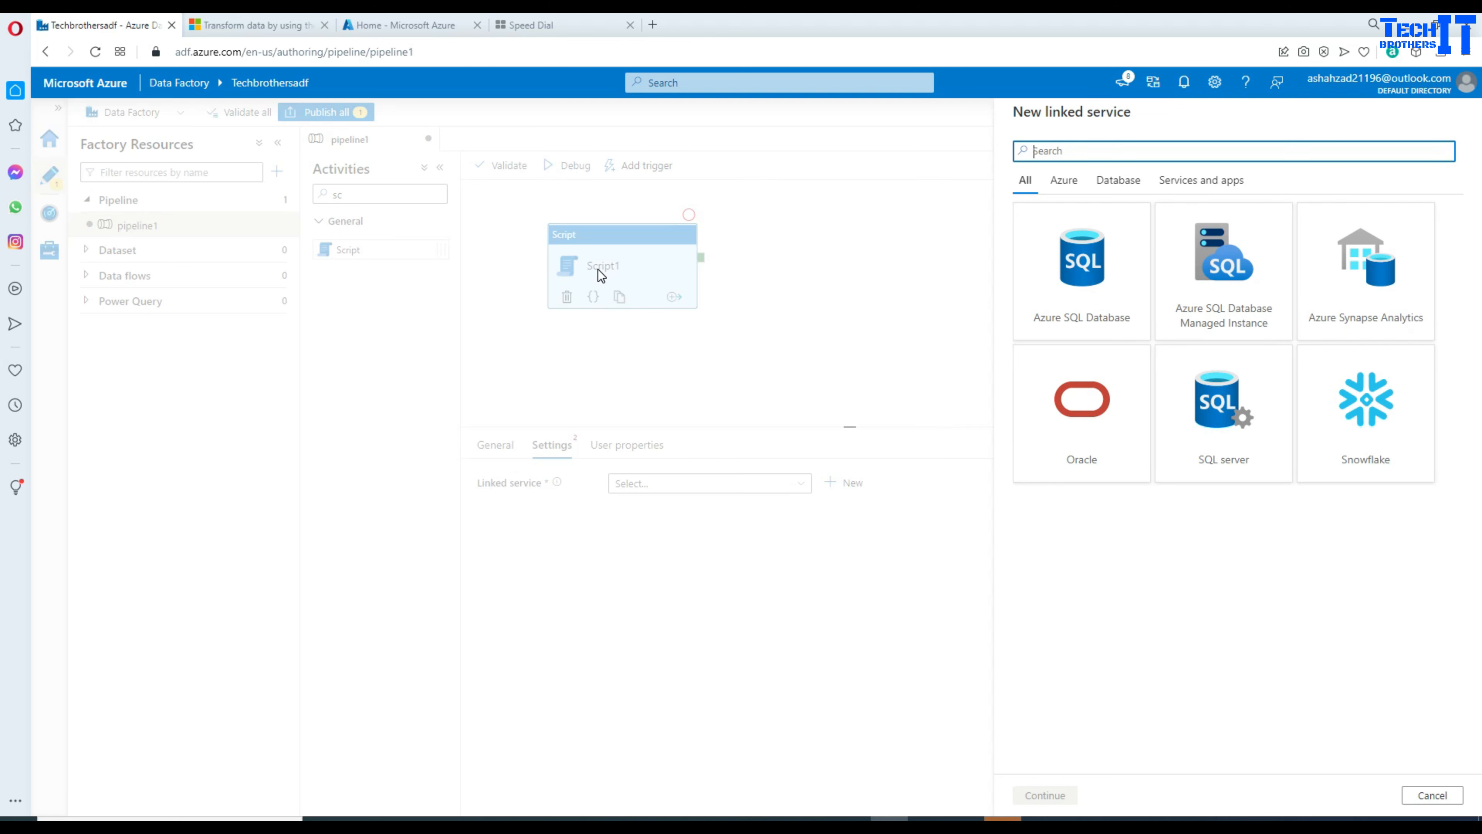
Step: Set up an Azure SQL Database connection to techbrothersDB on techbrothersserver with the SQL login credentials
{"action": "left_click", "coordinate": [1048, 287]}
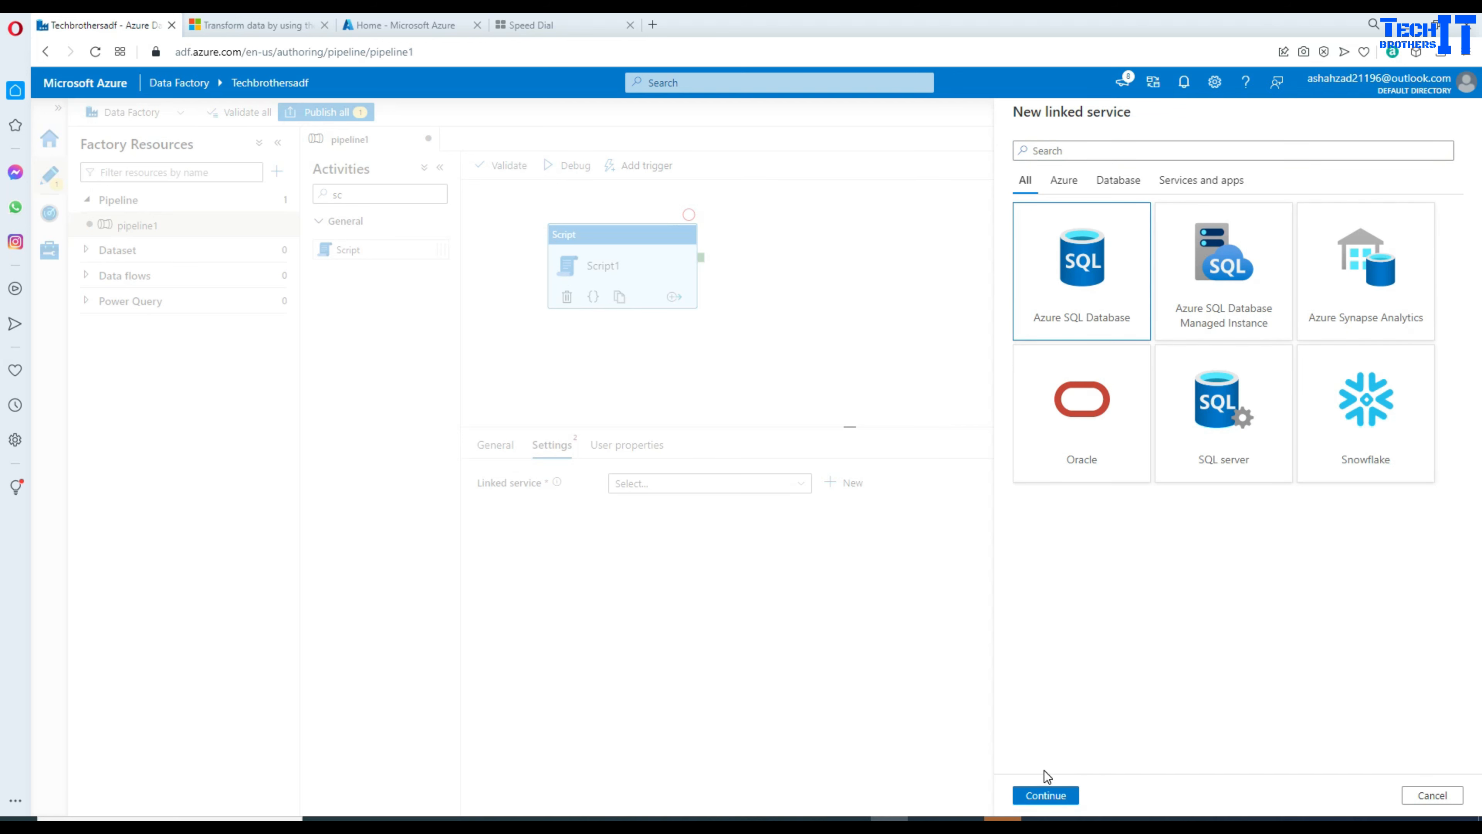
{"action": "left_click", "coordinate": [1045, 795]}
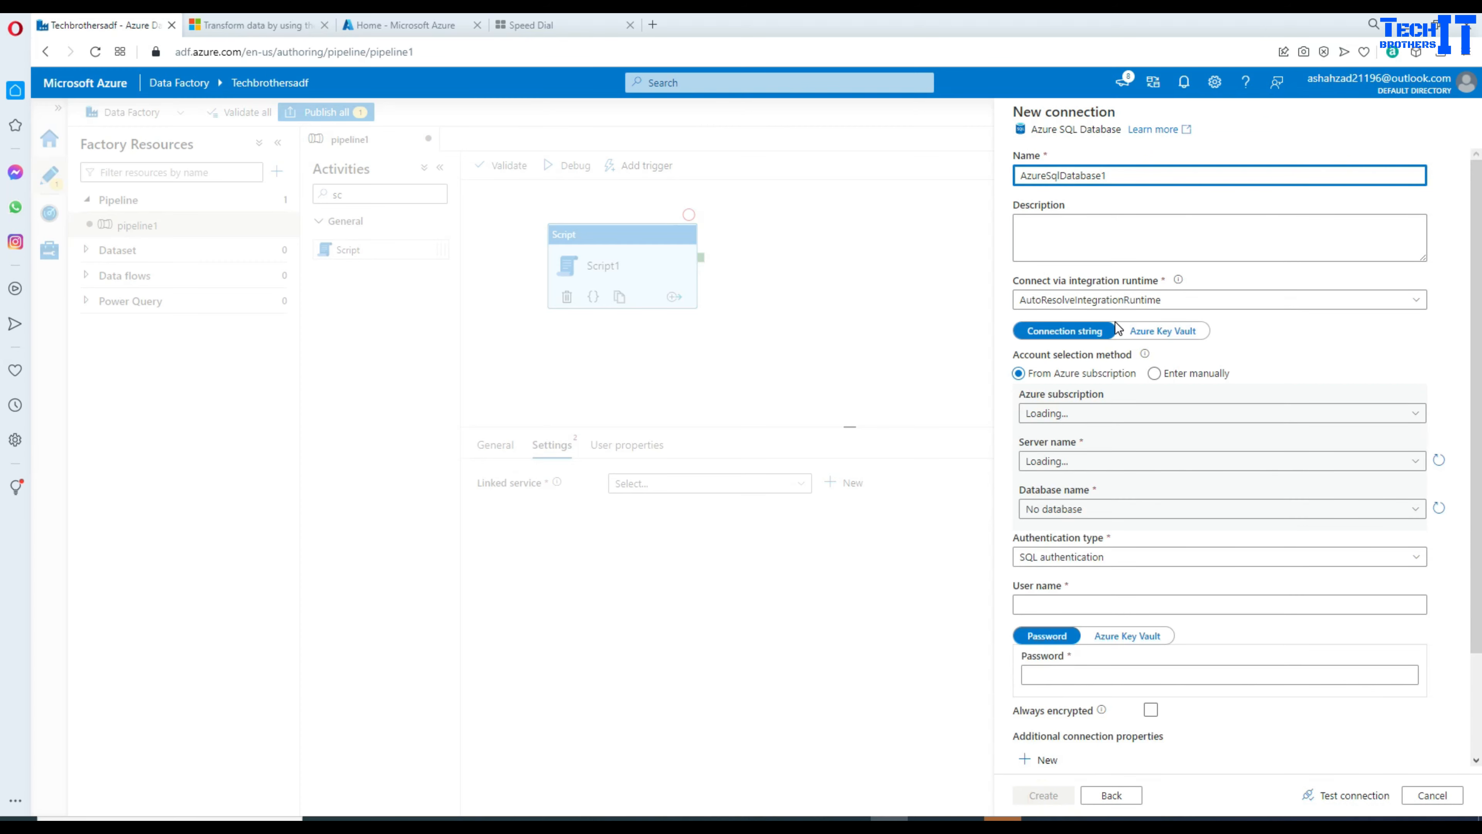
{"action": "left_click", "coordinate": [1091, 413]}
{"action": "left_click", "coordinate": [1090, 460]}
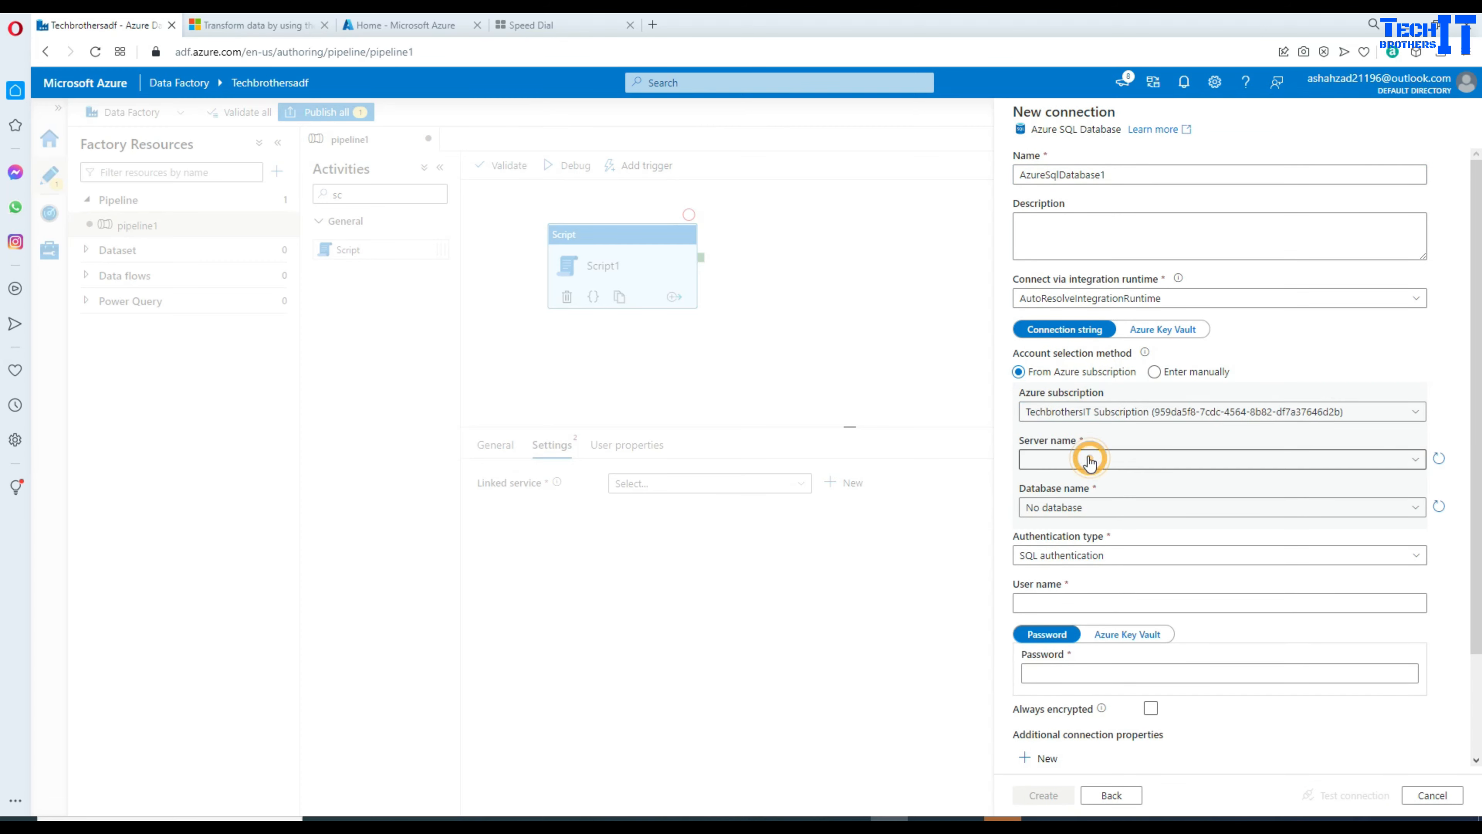
{"action": "left_click", "coordinate": [1082, 486]}
{"action": "left_click", "coordinate": [1073, 512]}
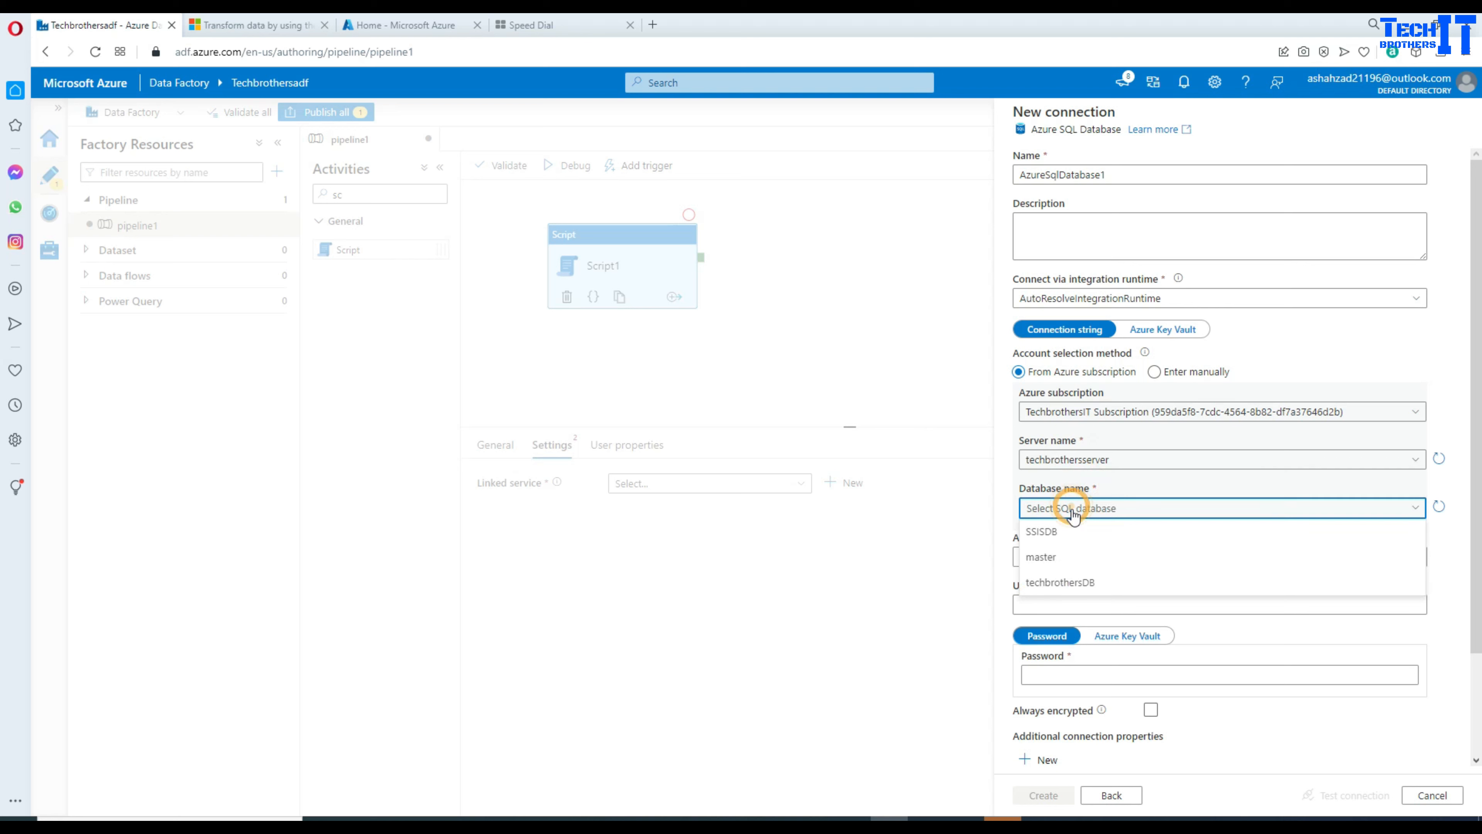
{"action": "left_click", "coordinate": [1072, 583]}
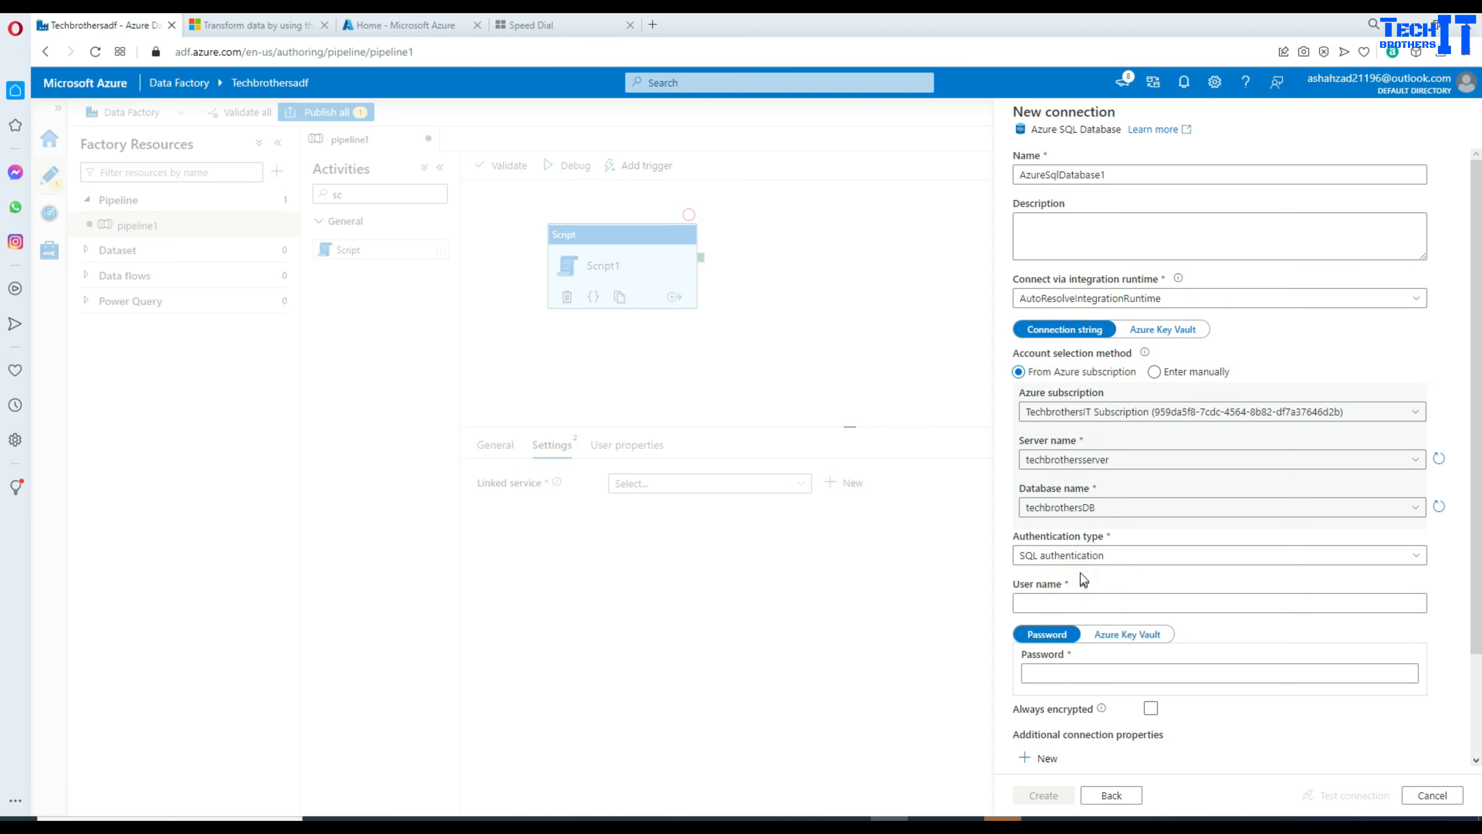
{"action": "left_click", "coordinate": [1087, 604]}
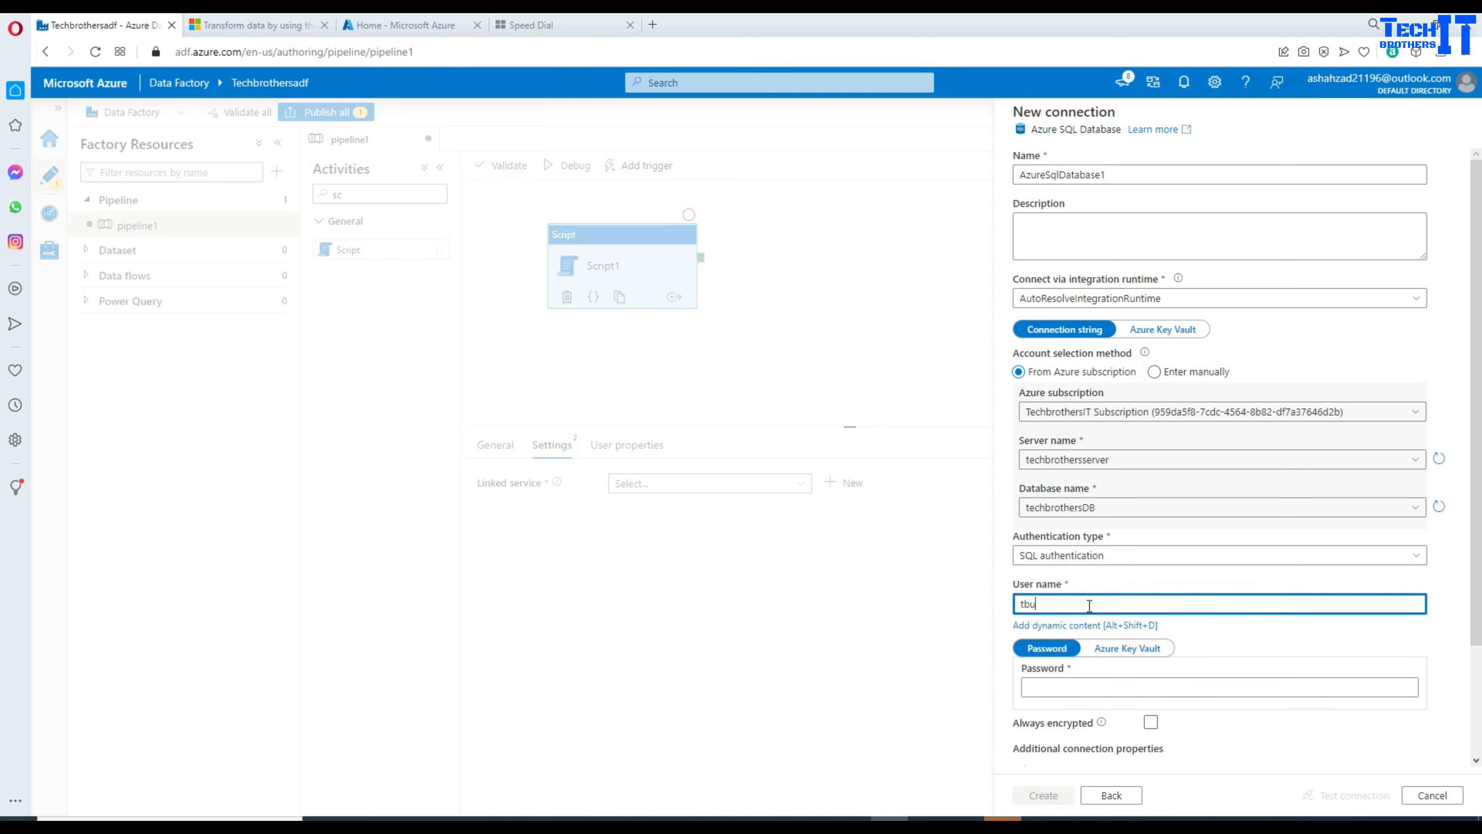
{"action": "left_click", "coordinate": [1076, 668]}
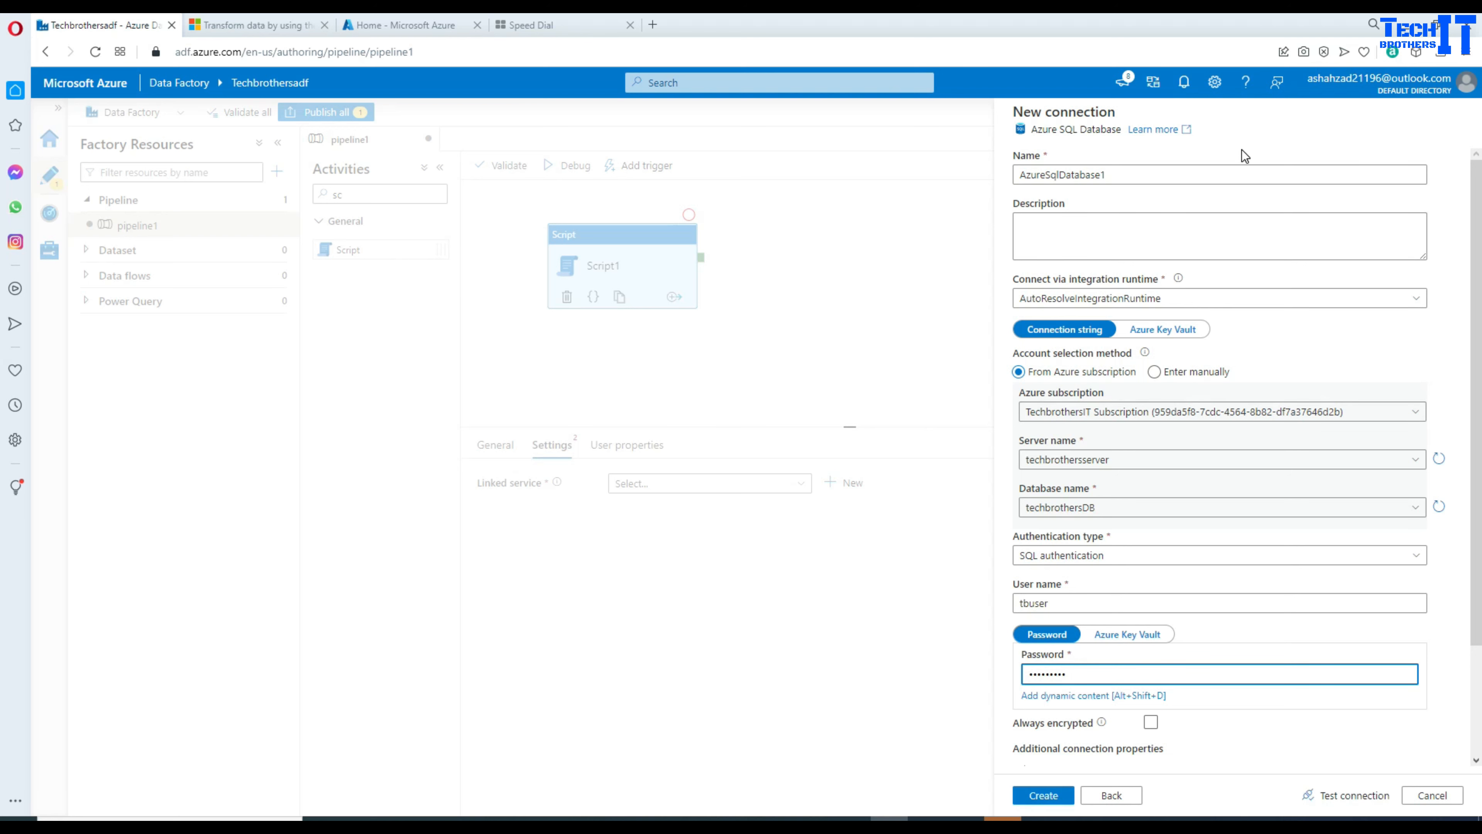
Step: Name the linked service azuresqllnk, test the connection, and create it
{"action": "double_click", "coordinate": [1143, 175]}
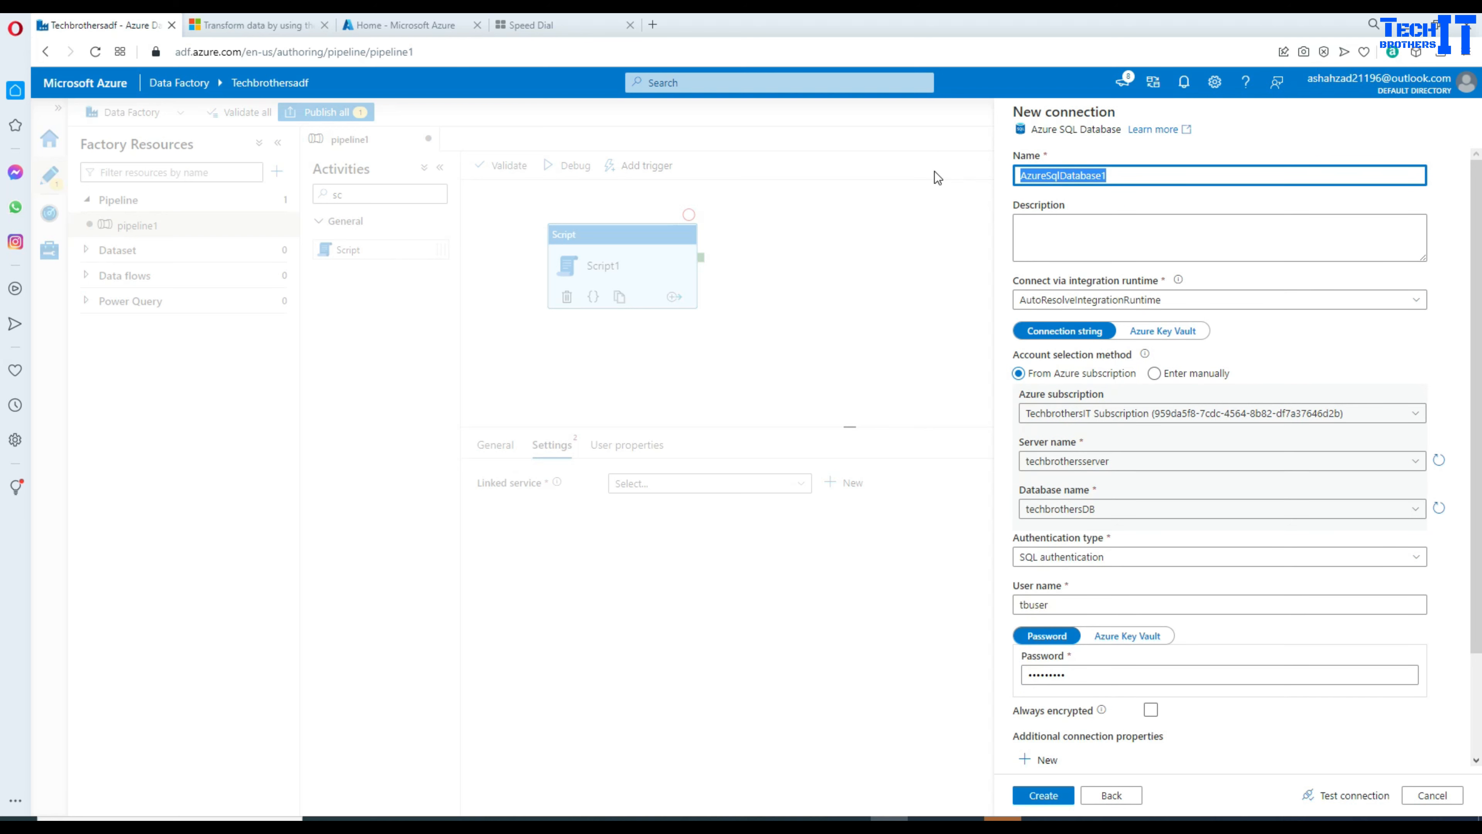
{"action": "type", "text": "azuresqllnk"}
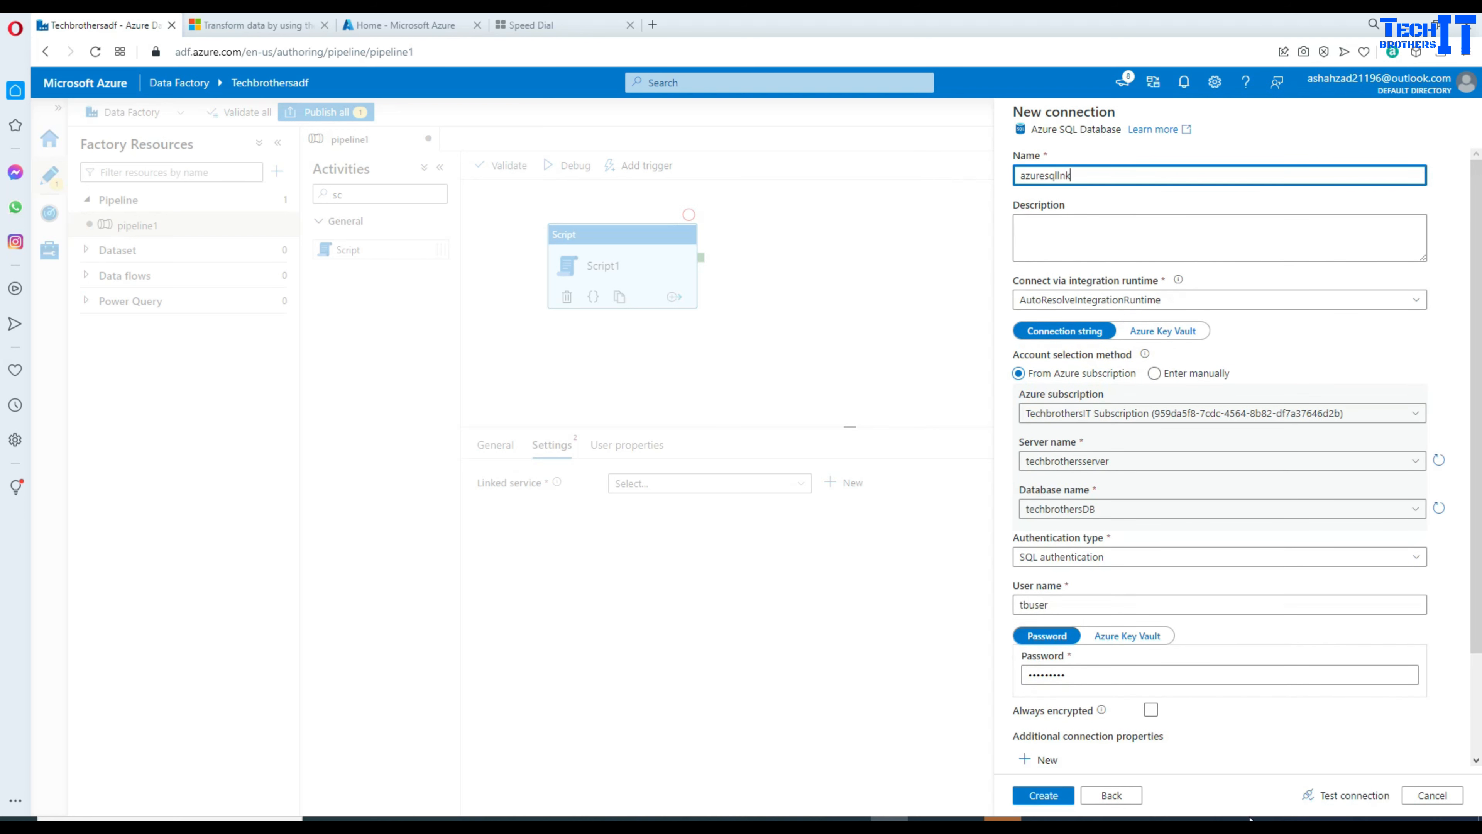
{"action": "left_click", "coordinate": [1340, 795]}
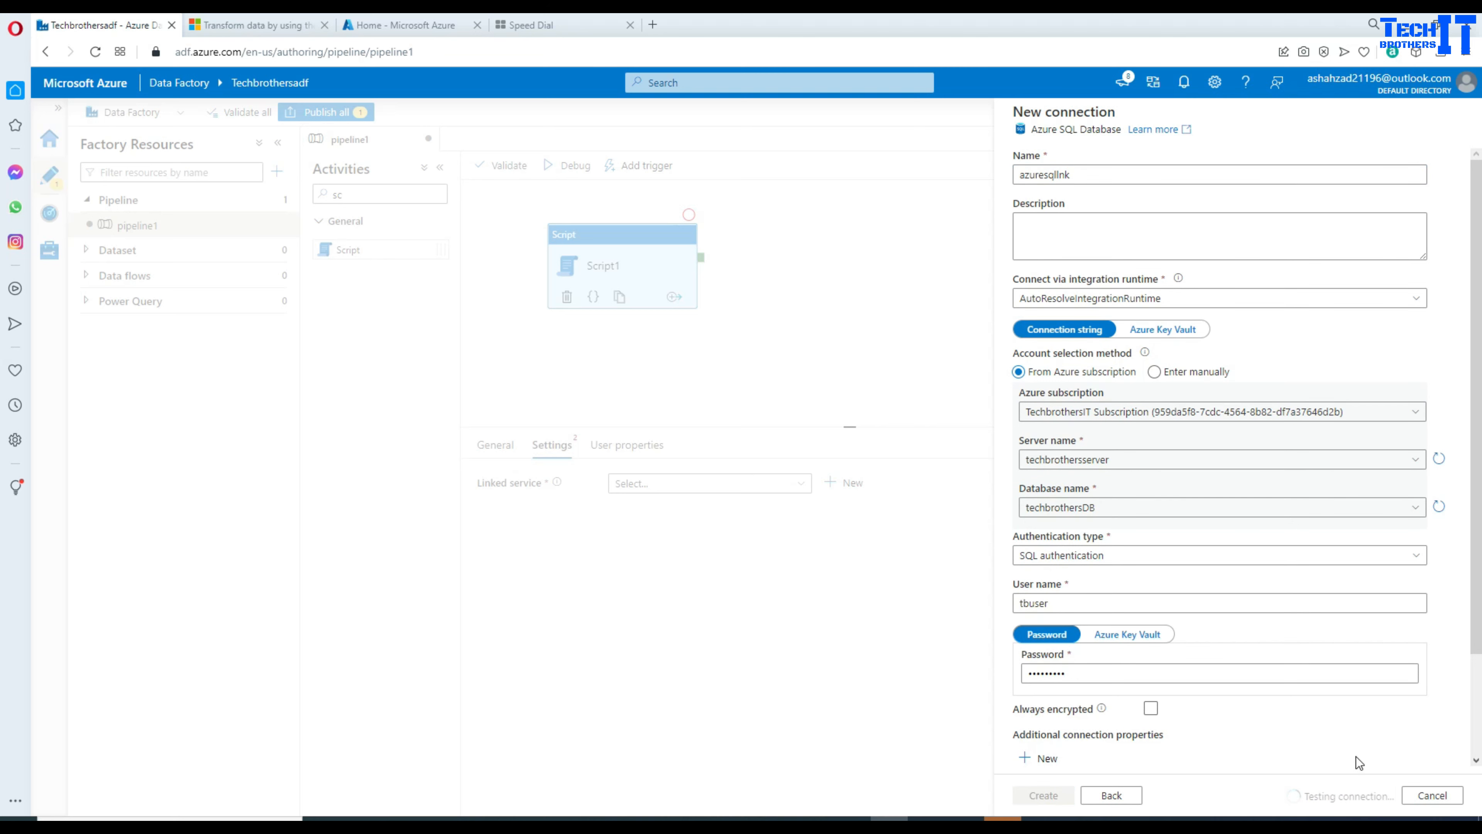
{"action": "left_click", "coordinate": [1063, 795]}
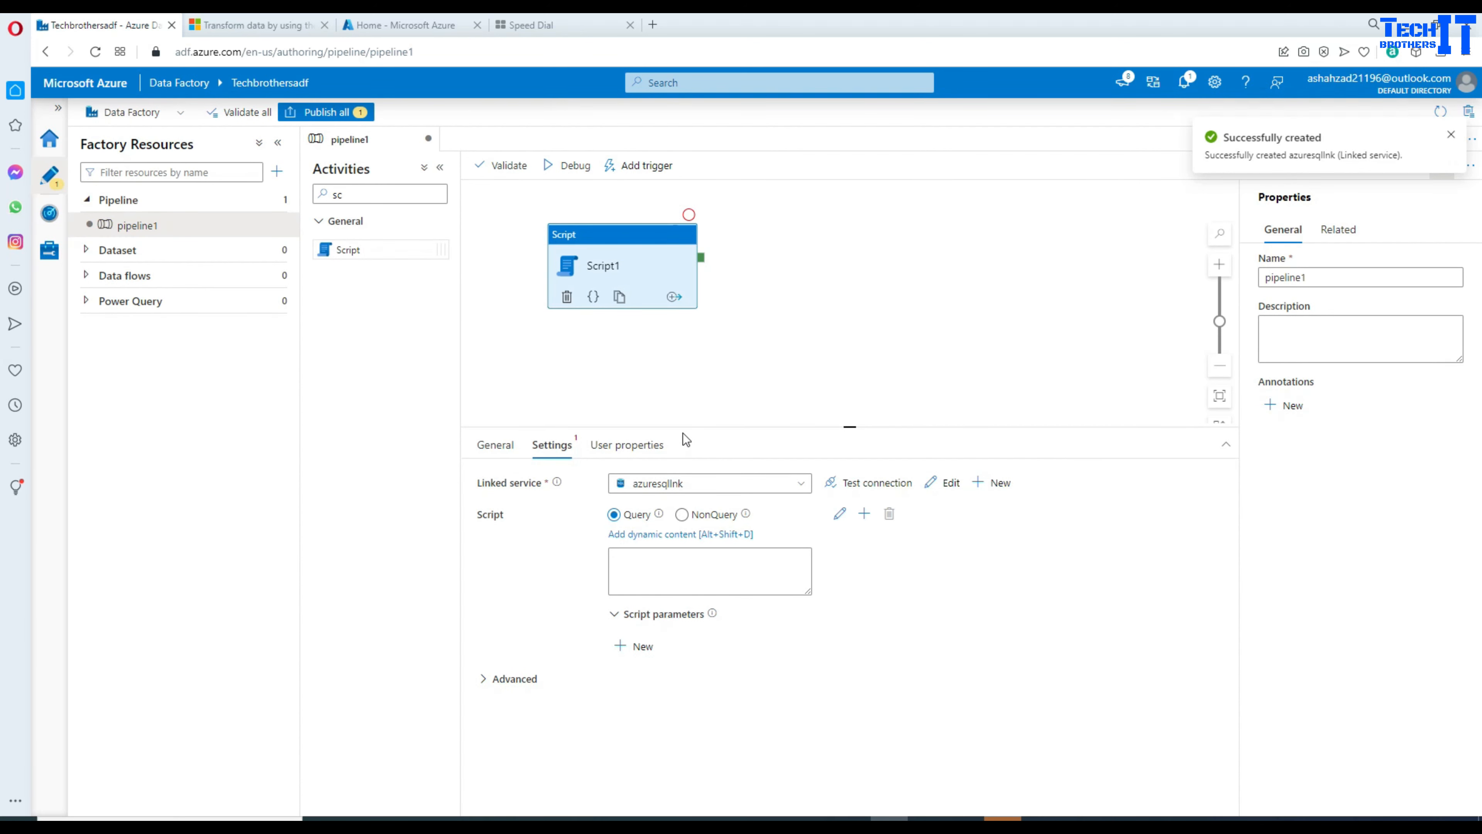
Step: Paste the Asia RecordCount query into Script1's Query box and select the 'Asia' value
{"action": "left_click_drag", "start_coordinate": [682, 426], "coordinate": [681, 344]}
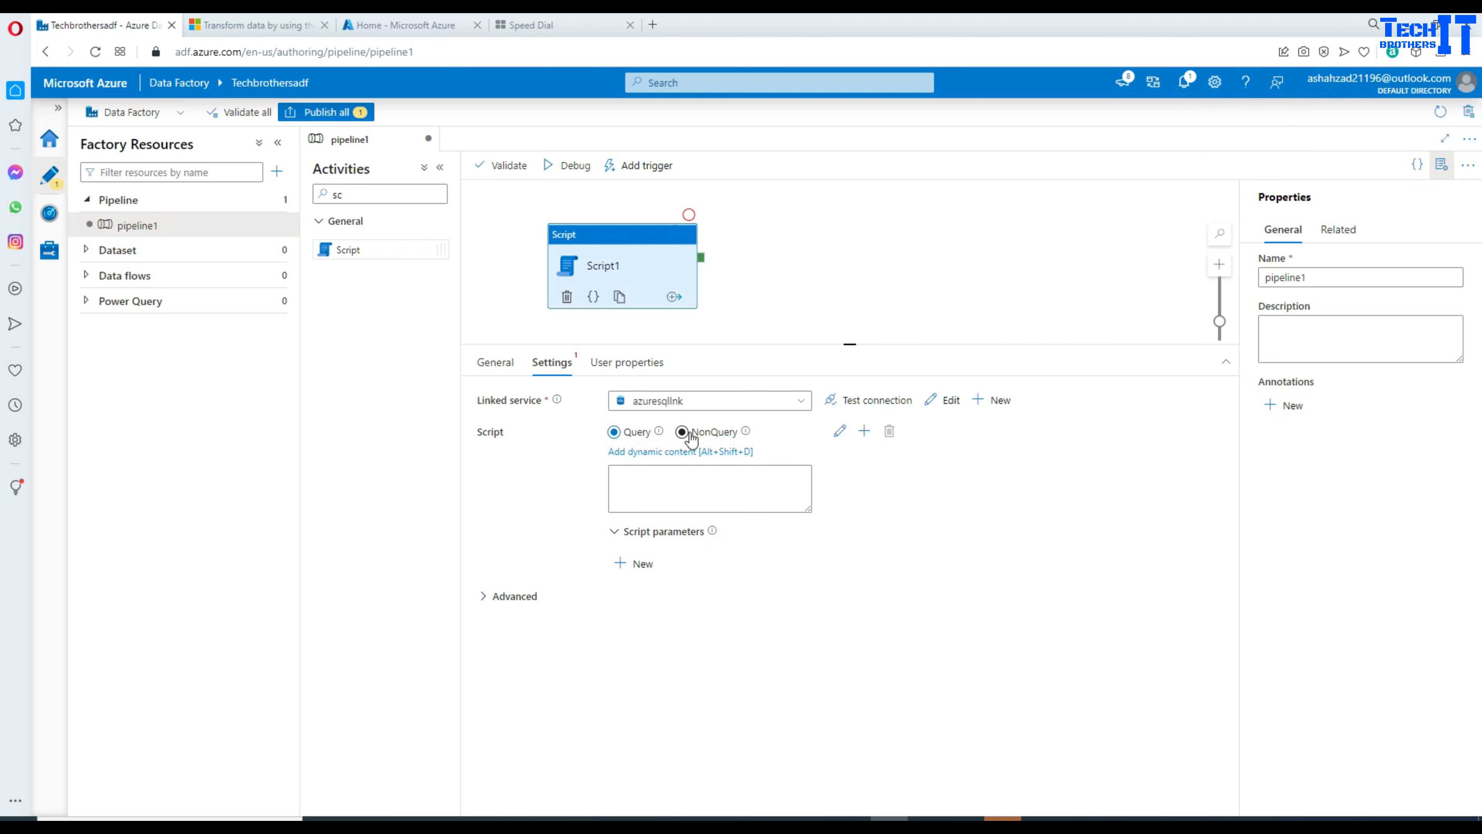
{"action": "mouse_move", "coordinate": [746, 433]}
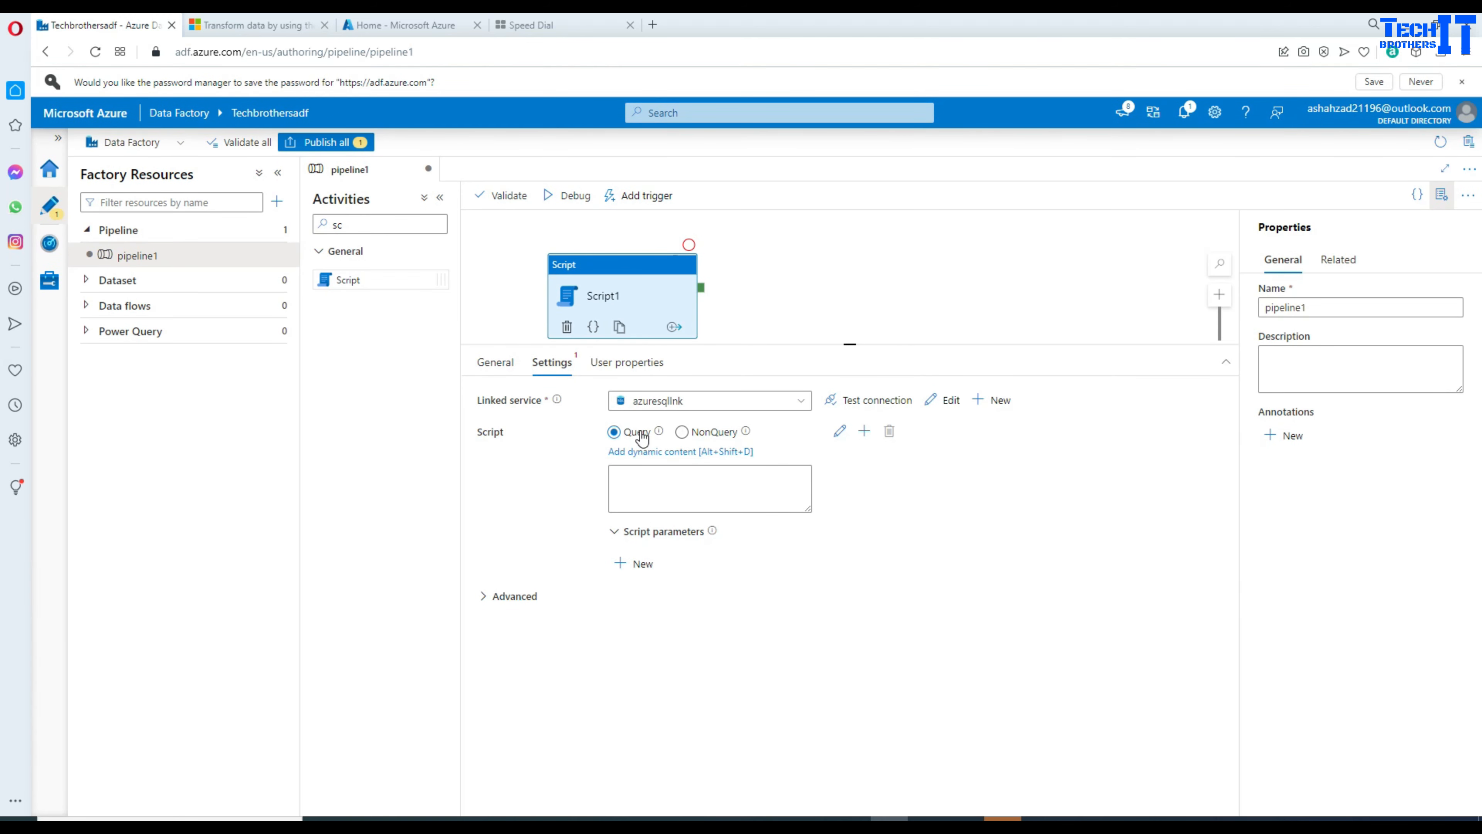
{"action": "mouse_move", "coordinate": [662, 435]}
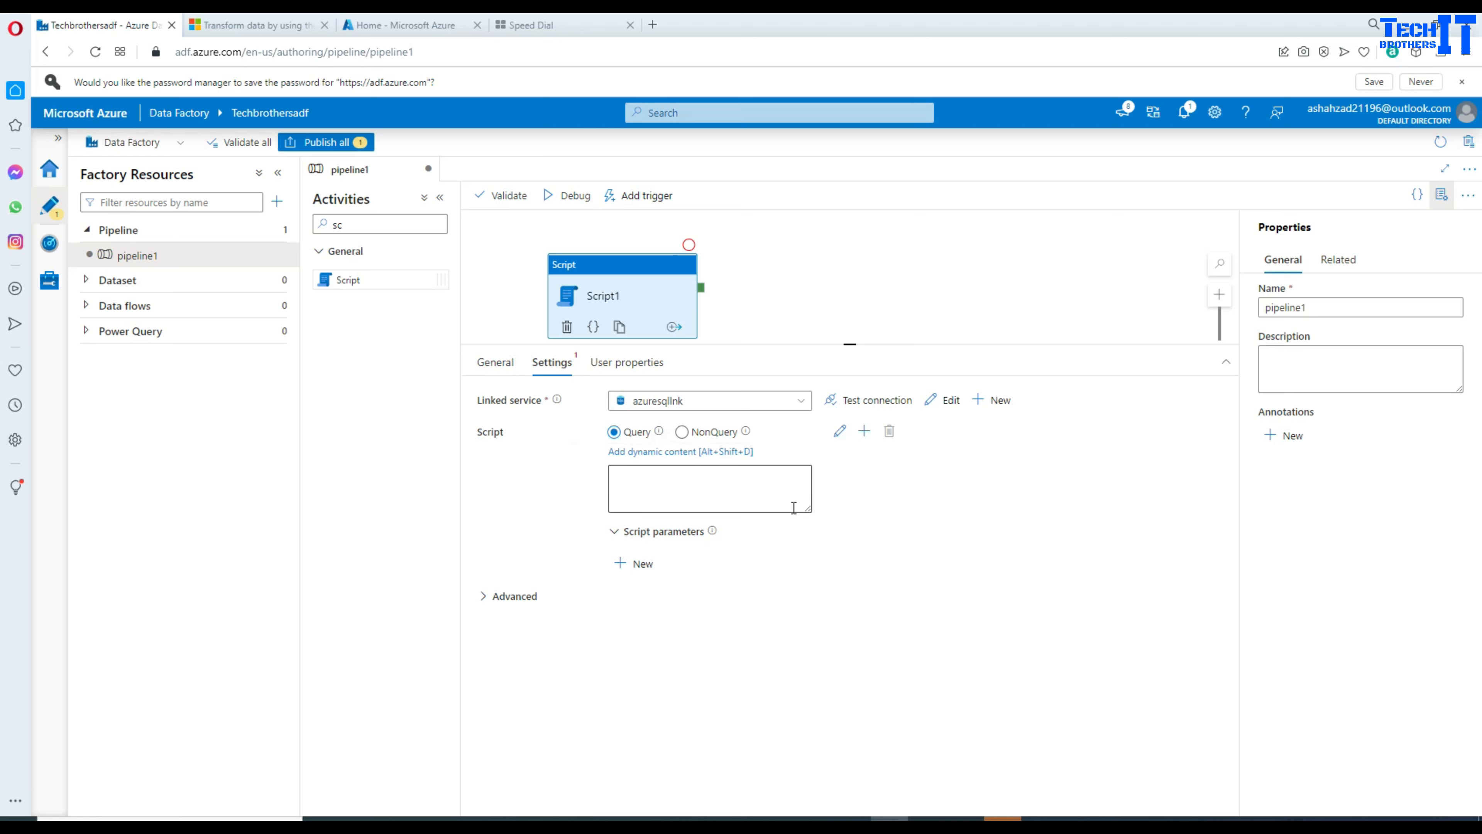
{"action": "left_click_drag", "start_coordinate": [803, 509], "coordinate": [840, 573]}
{"action": "left_click", "coordinate": [770, 465]}
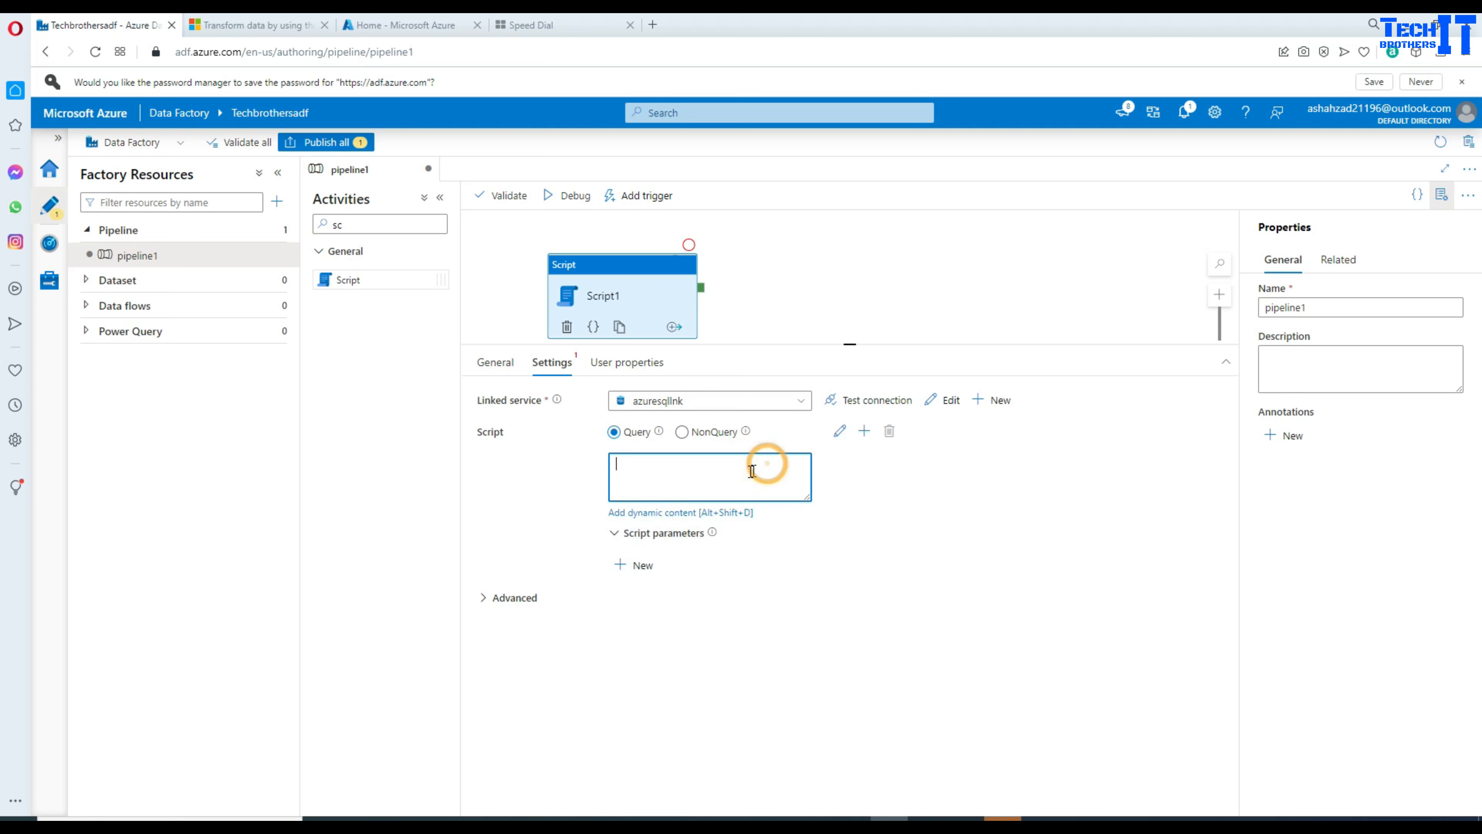
{"action": "type", "text": "SELECT count(*) as RecordCount   FROM [dbo].[TotalSaleRegional] where Region='Asia'"}
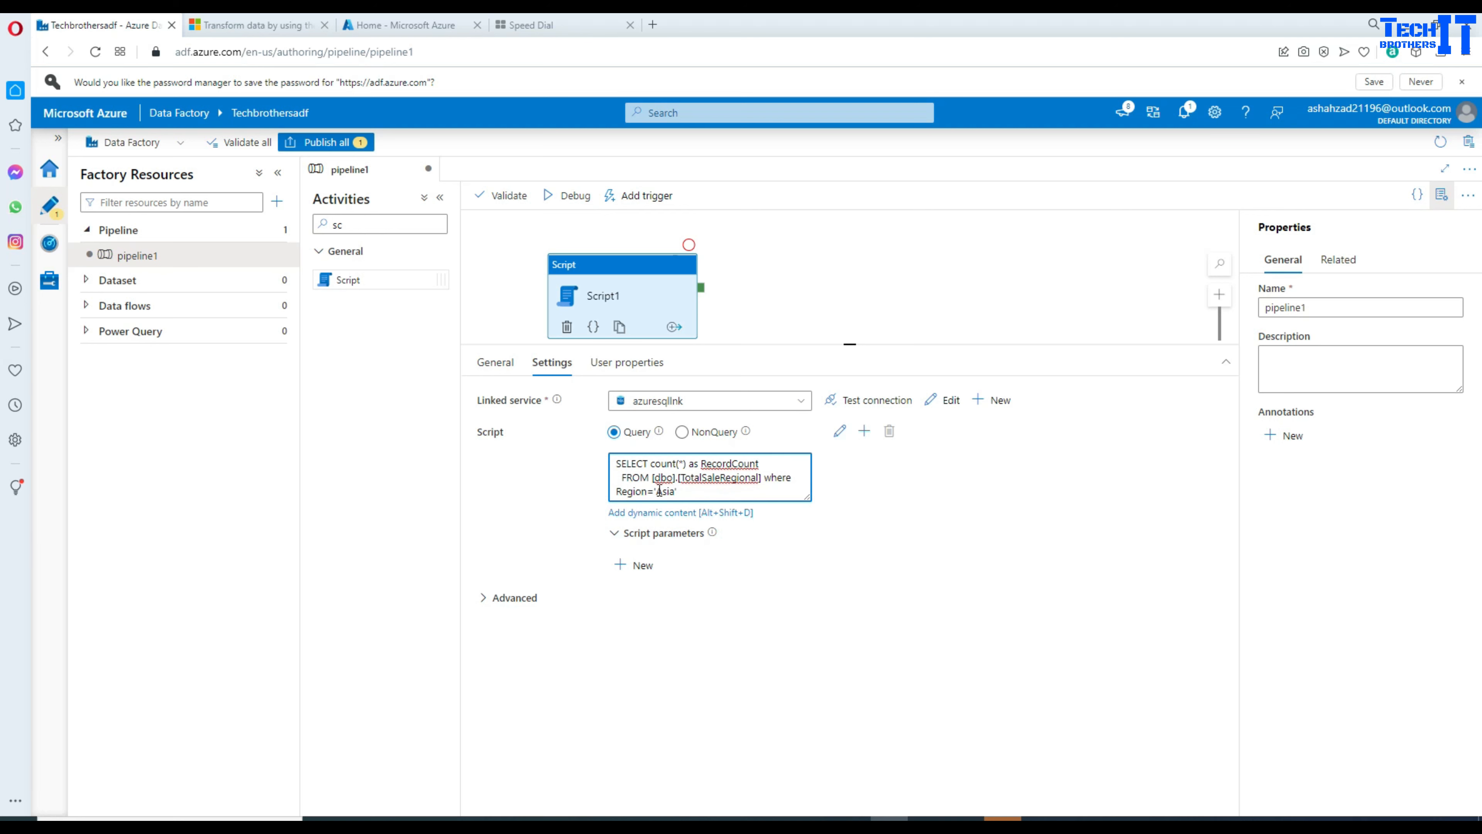
{"action": "left_click_drag", "start_coordinate": [691, 493], "coordinate": [653, 488]}
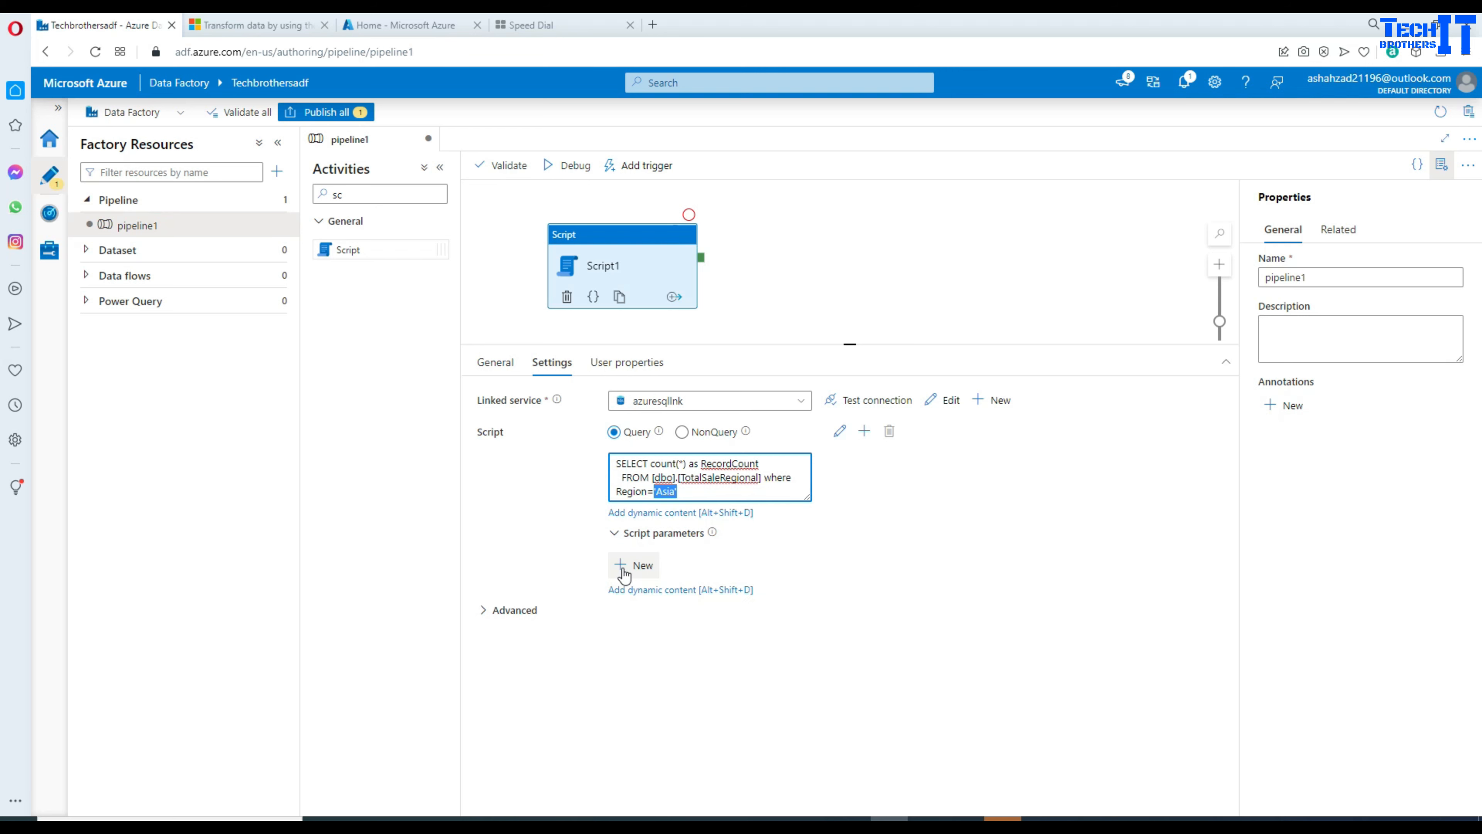
Step: Add a script parameter scrRegion with value Asia and direction Input
{"action": "left_click", "coordinate": [625, 571]}
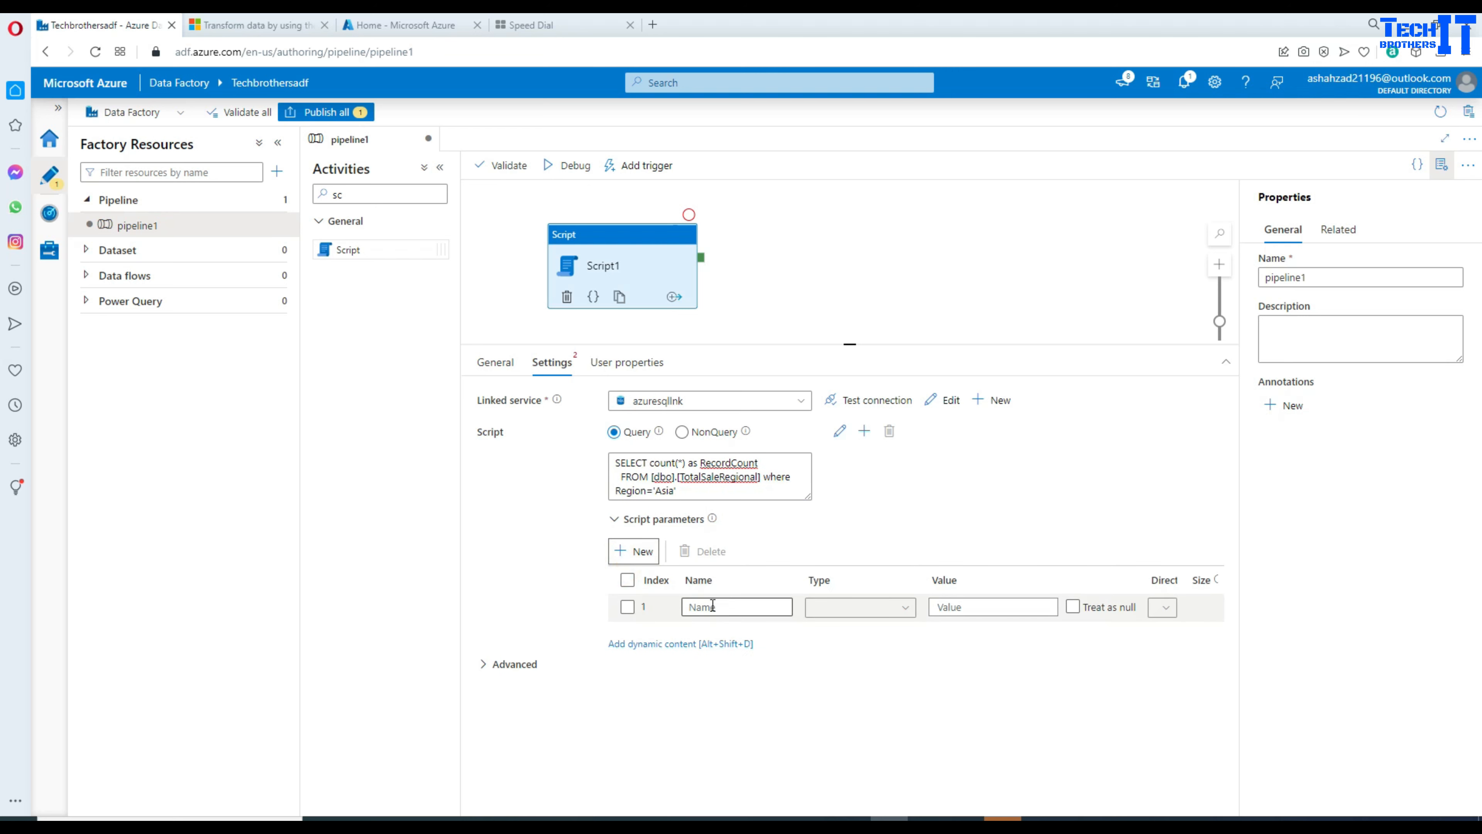
{"action": "left_click", "coordinate": [712, 605]}
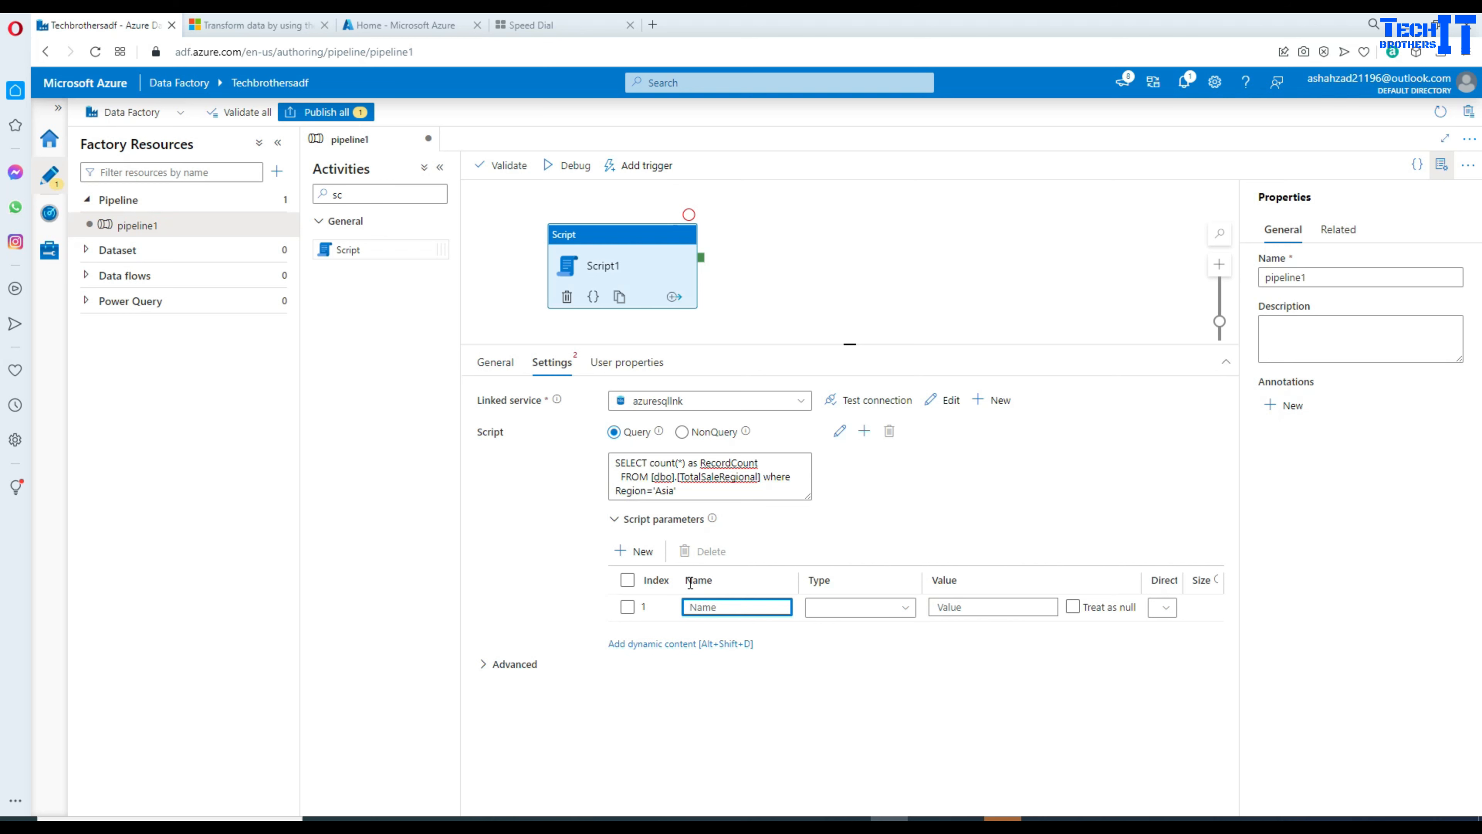
{"action": "type", "text": "scrRegion"}
{"action": "left_click", "coordinate": [954, 607]}
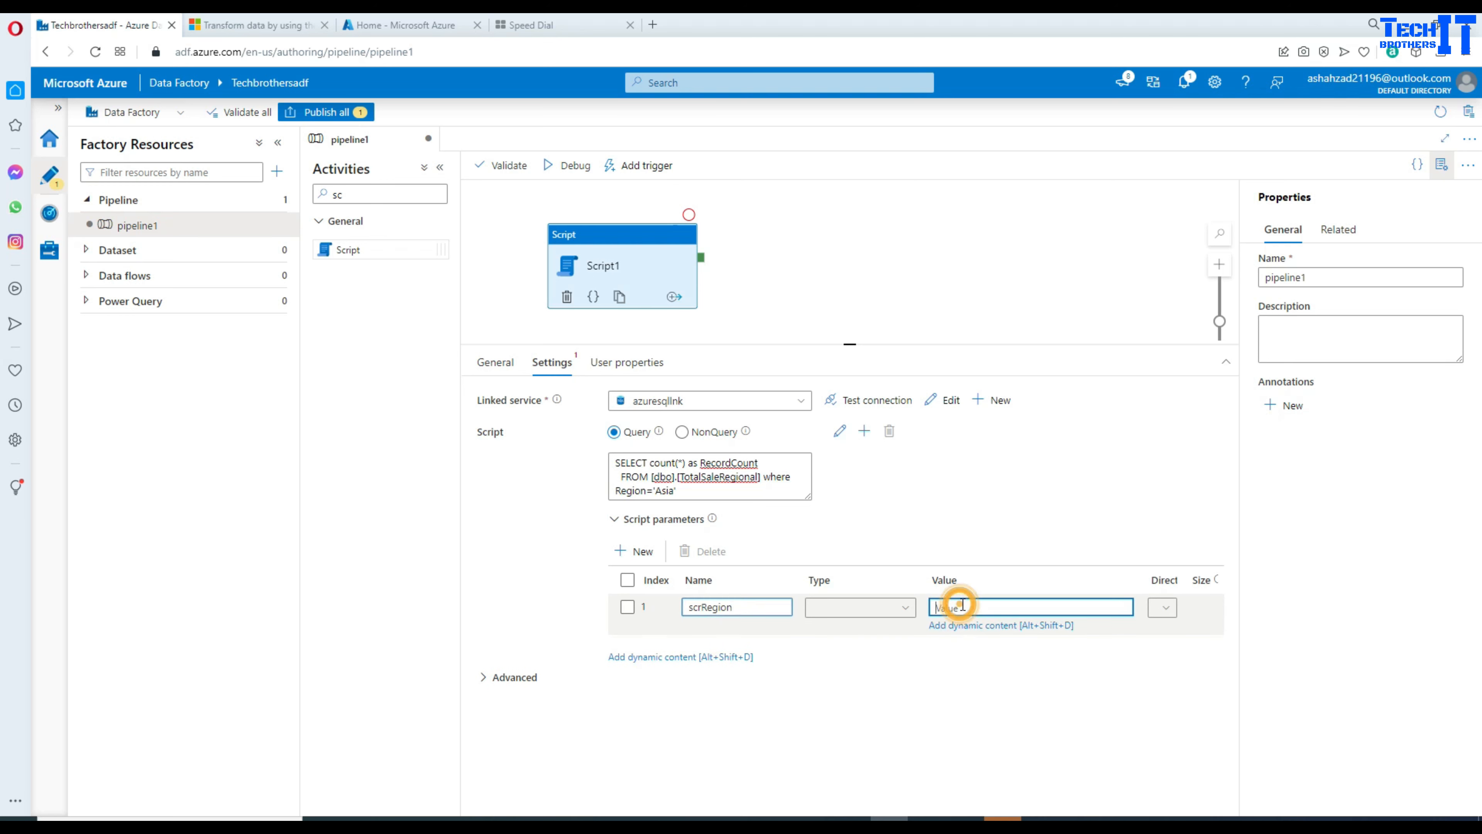
{"action": "type", "text": "Asia"}
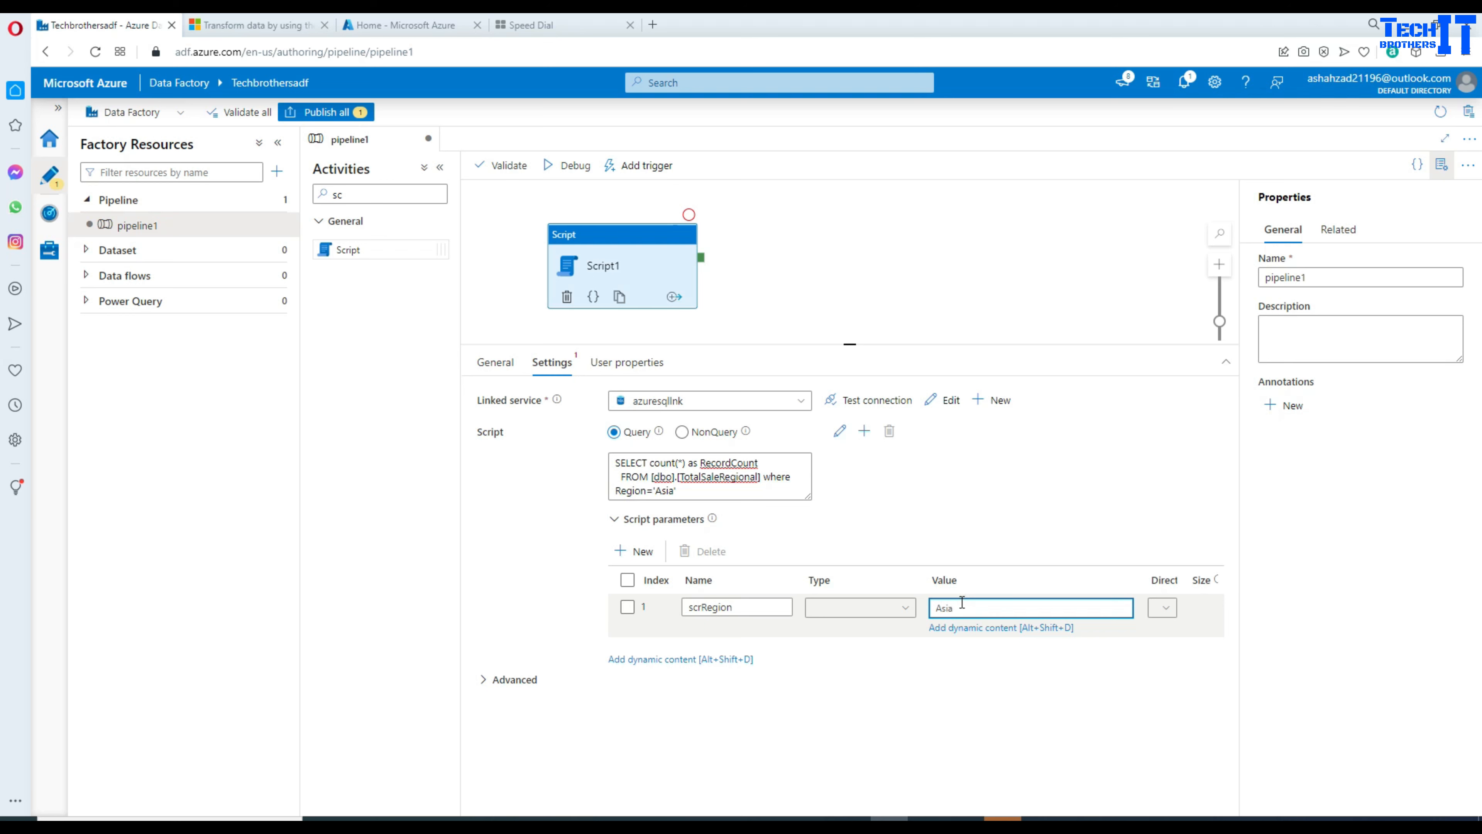
{"action": "left_click", "coordinate": [1038, 694]}
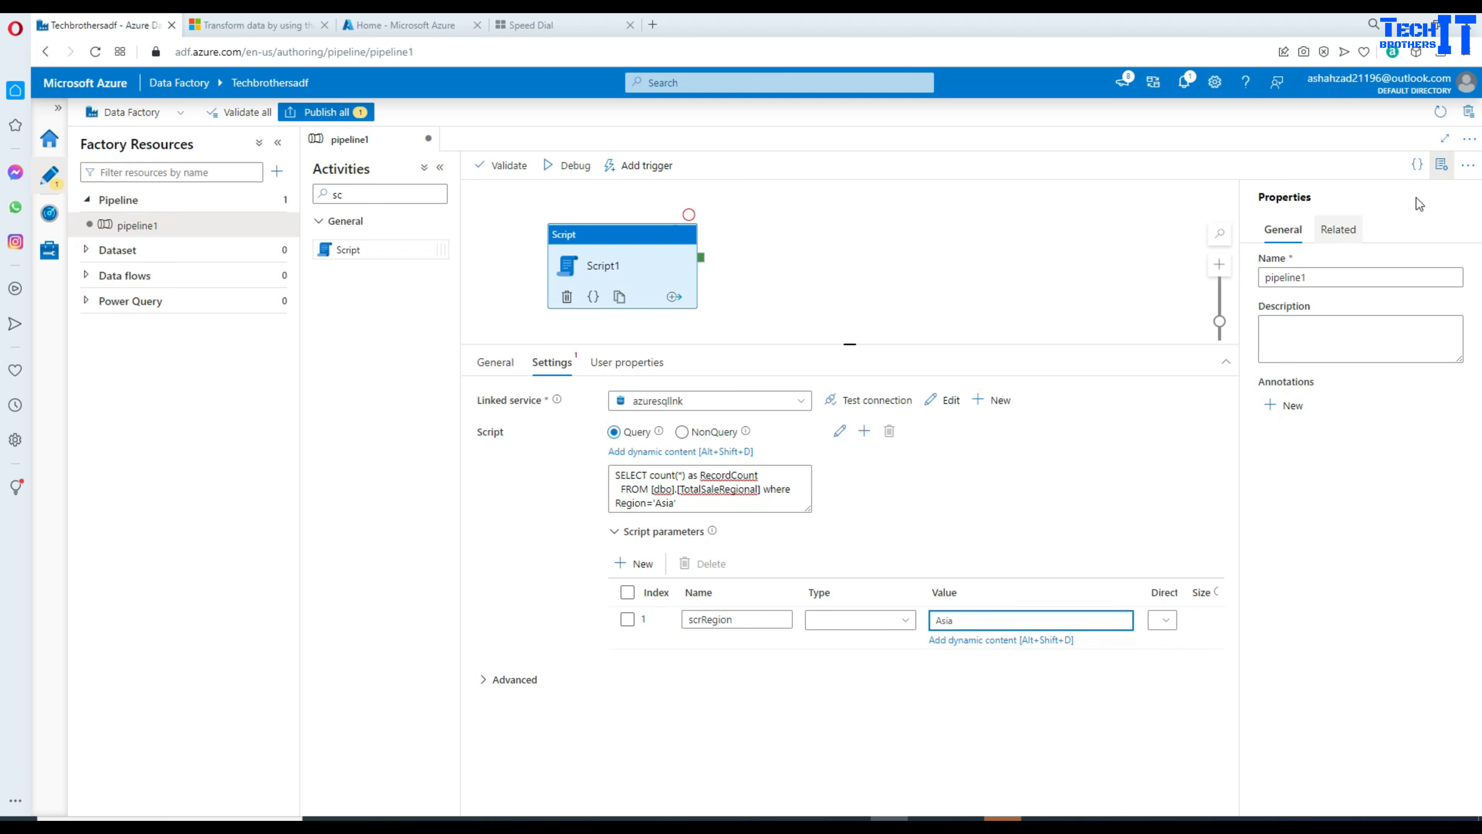
{"action": "left_click", "coordinate": [1441, 169]}
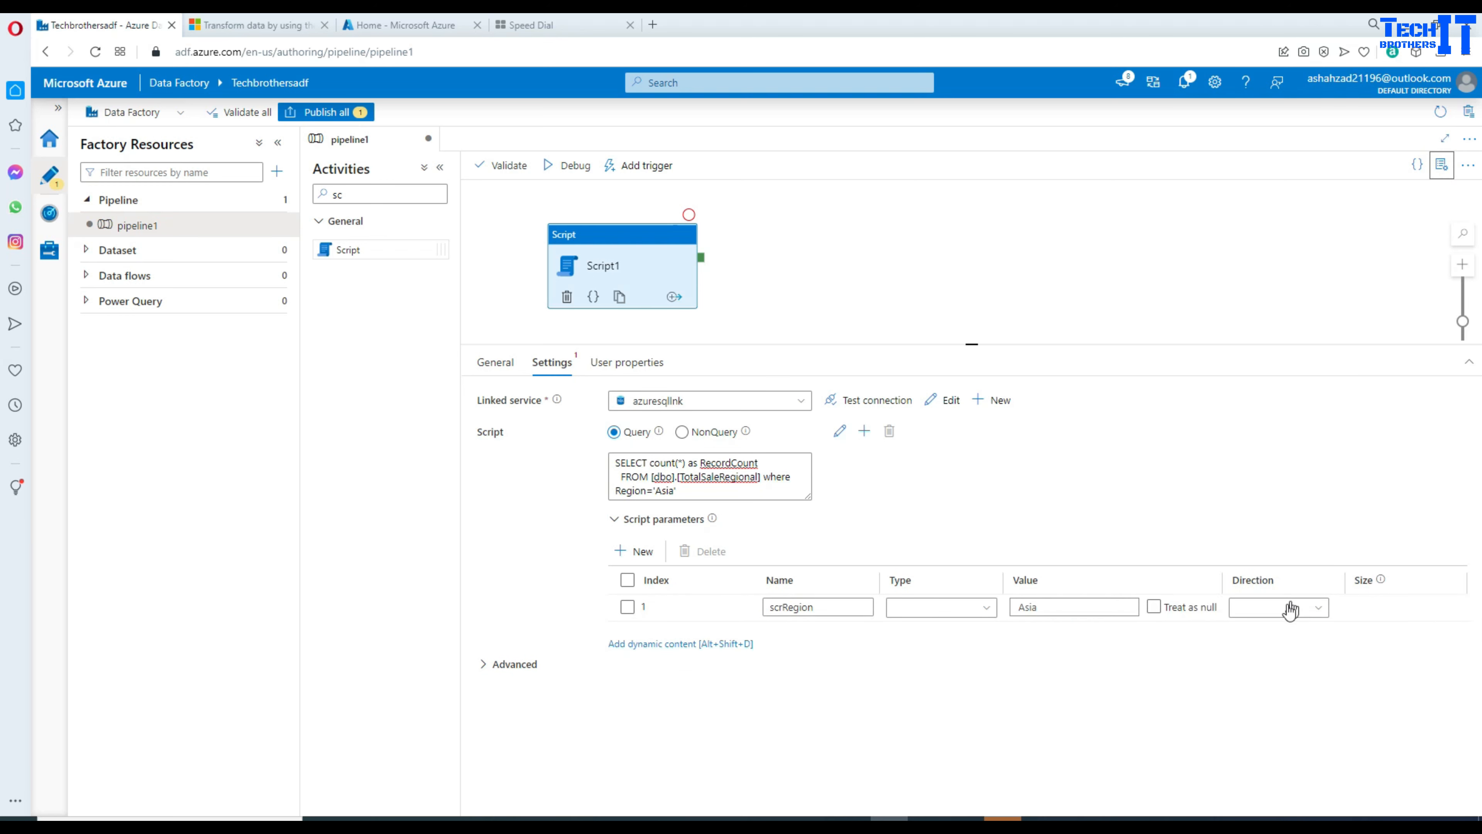
{"action": "left_click", "coordinate": [1249, 618]}
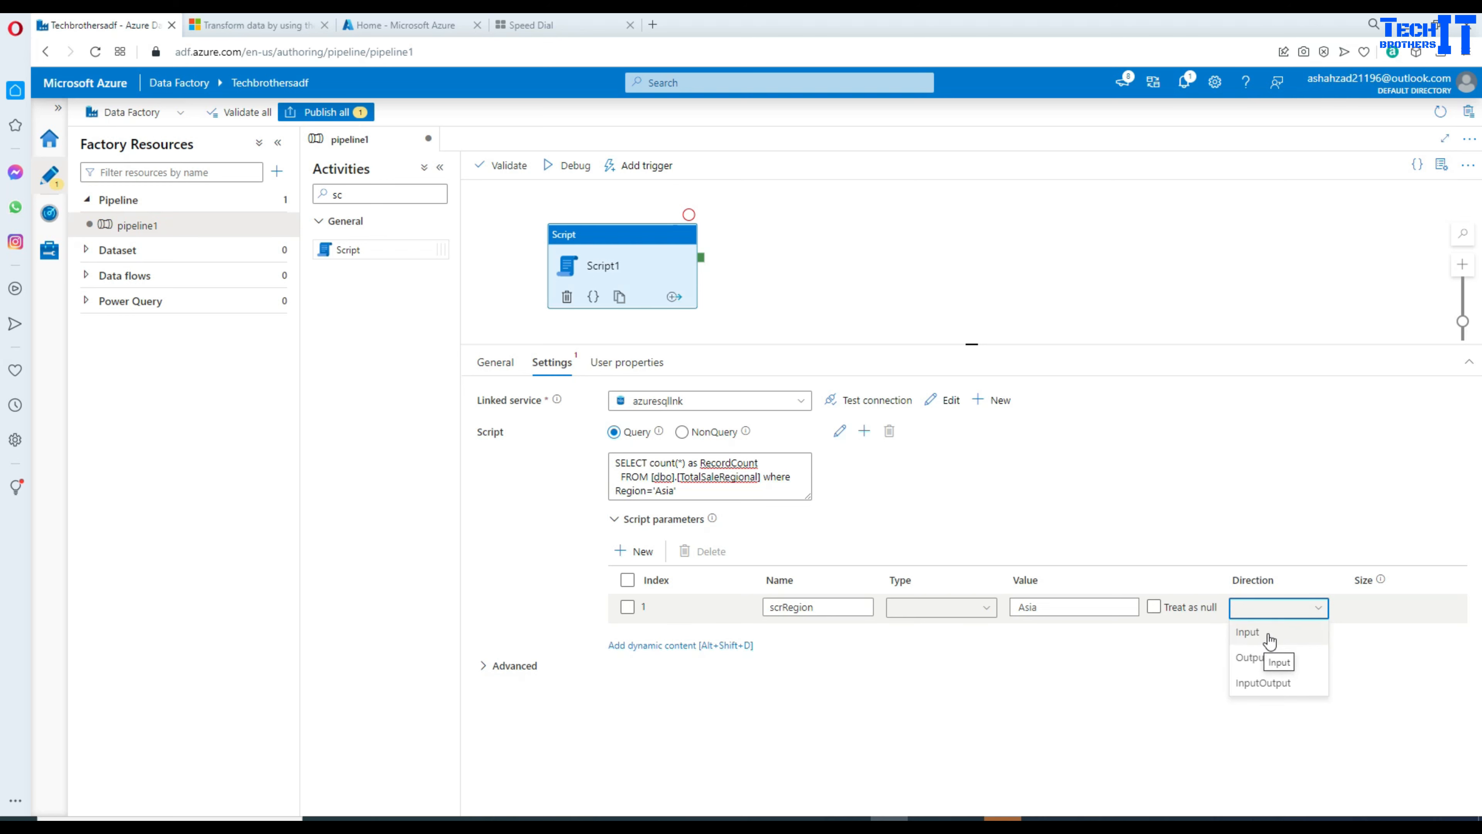
{"action": "left_click", "coordinate": [1248, 633]}
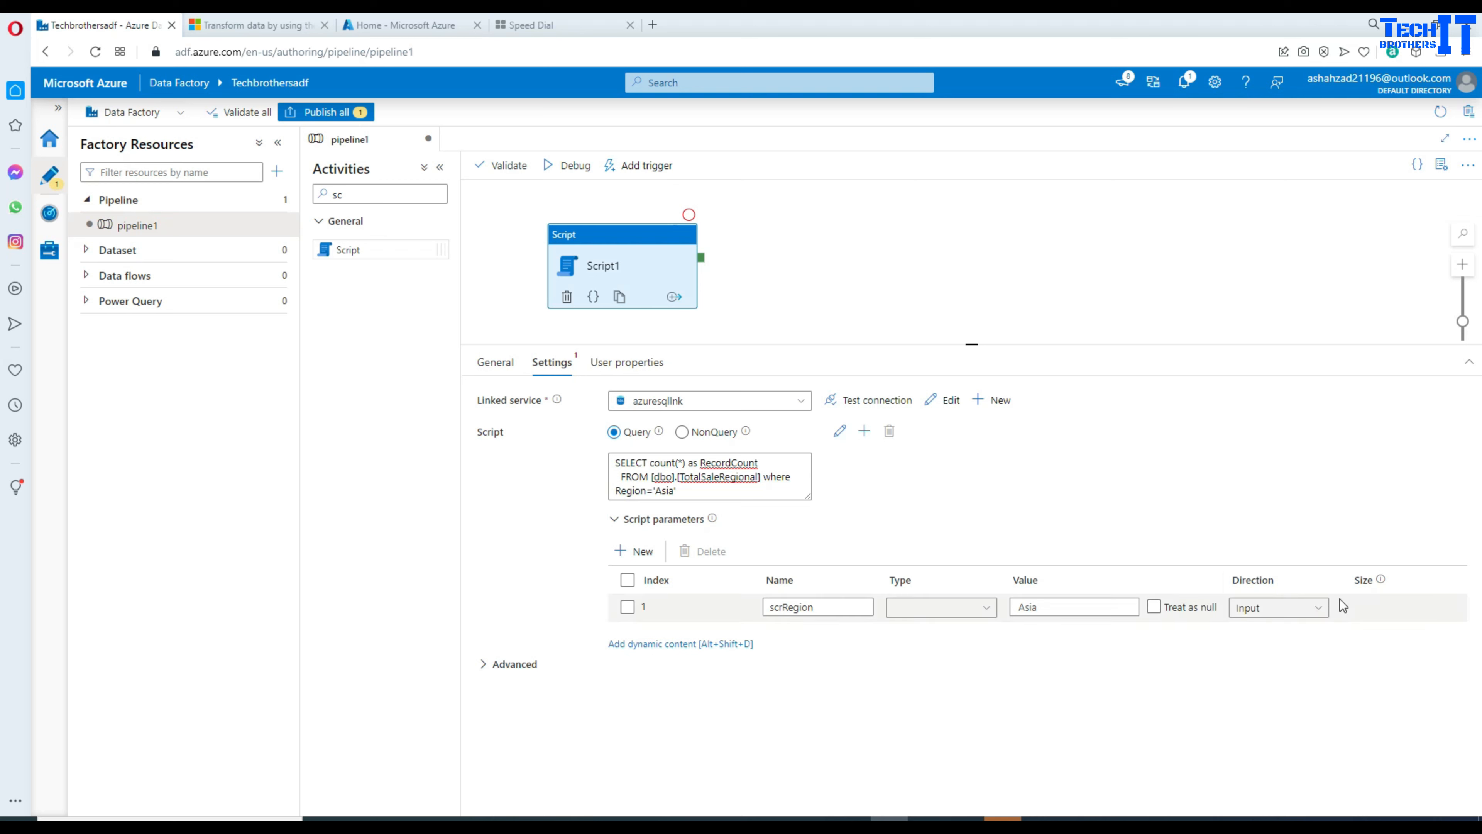
{"action": "mouse_move", "coordinate": [1380, 582]}
{"action": "double_click", "coordinate": [820, 608]}
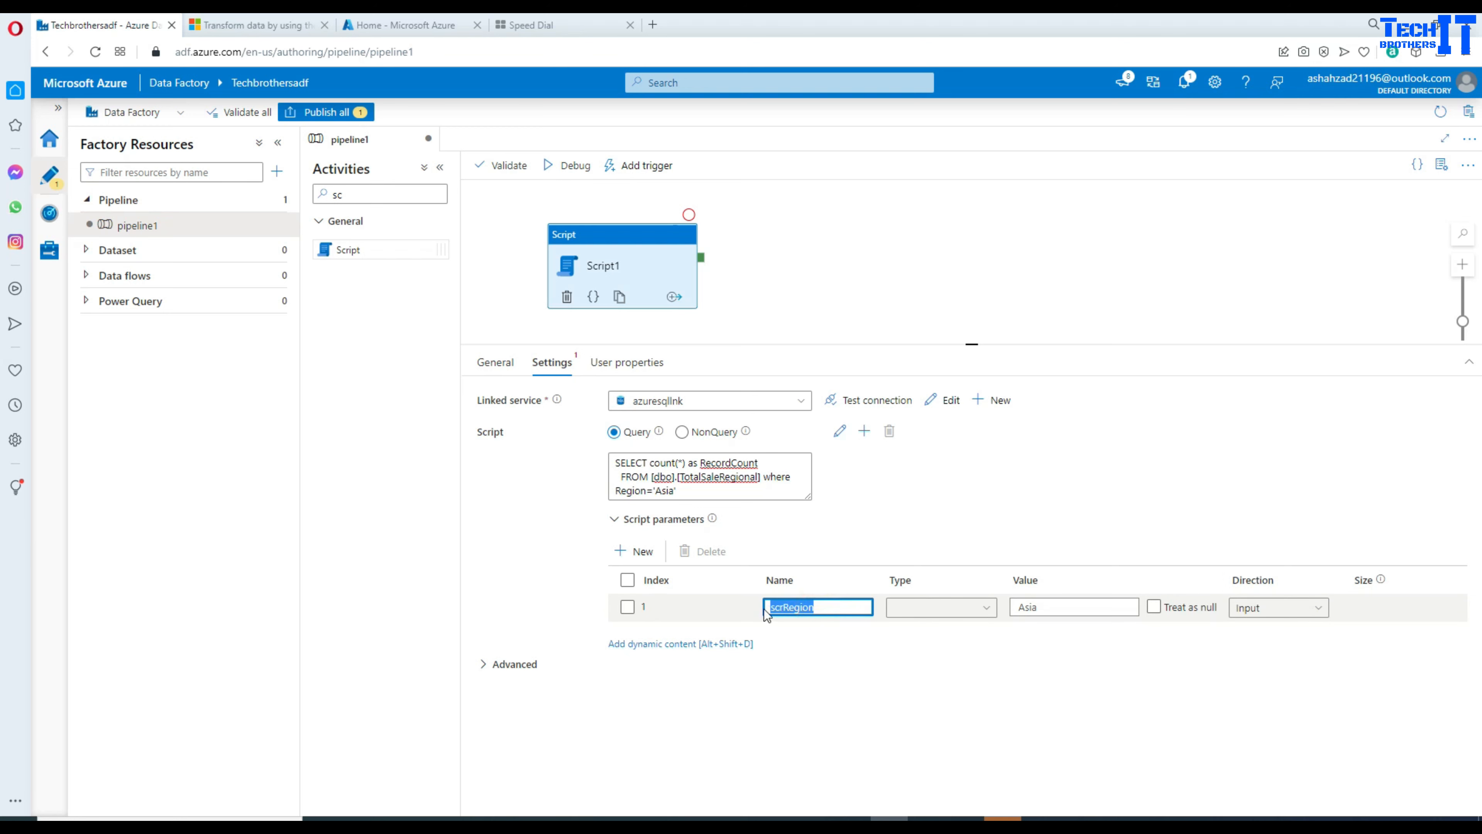
{"action": "right_click", "coordinate": [777, 609]}
{"action": "left_click", "coordinate": [828, 349]}
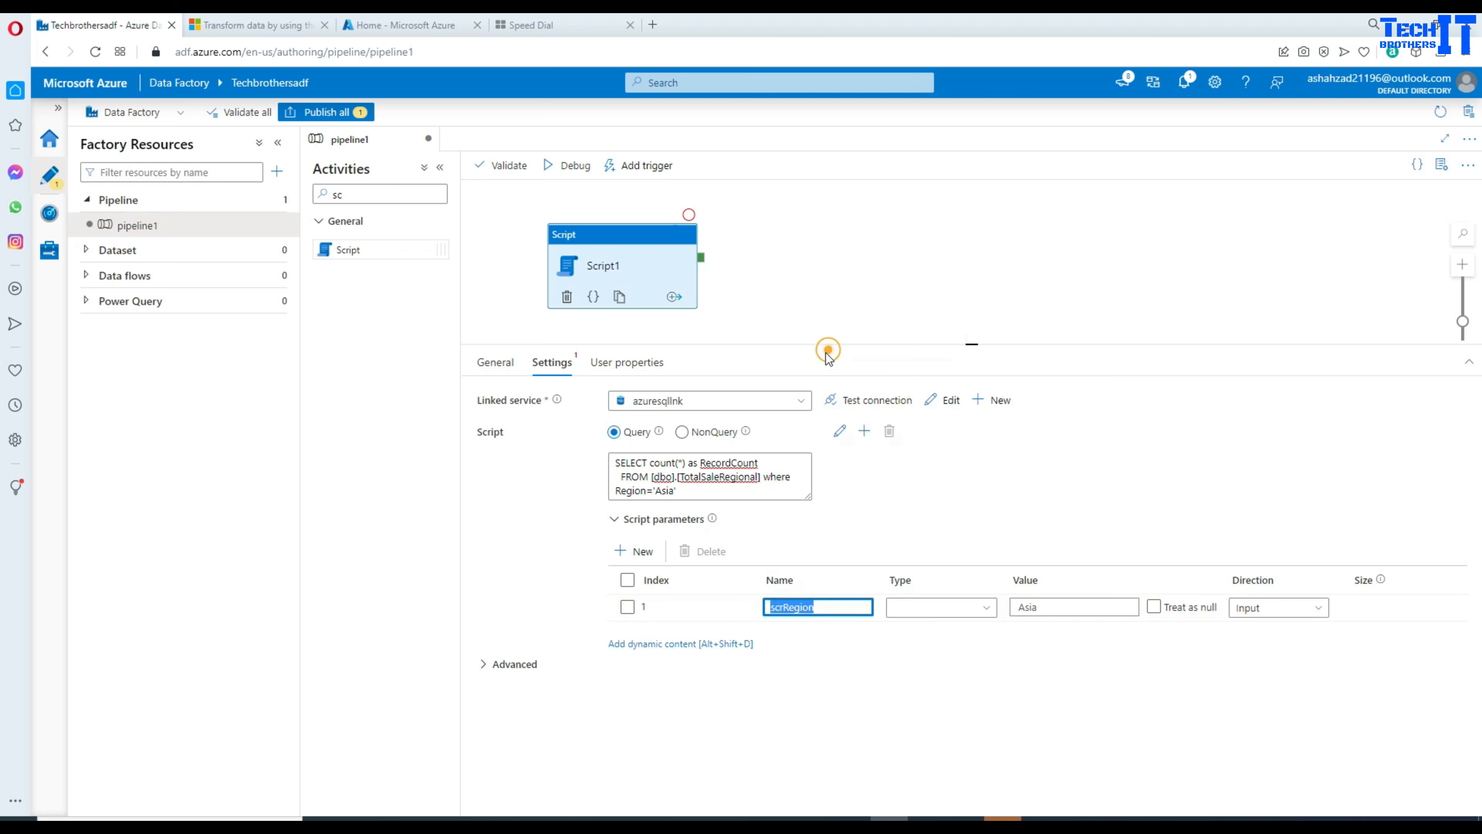
{"action": "left_click_drag", "start_coordinate": [689, 492], "coordinate": [657, 488]}
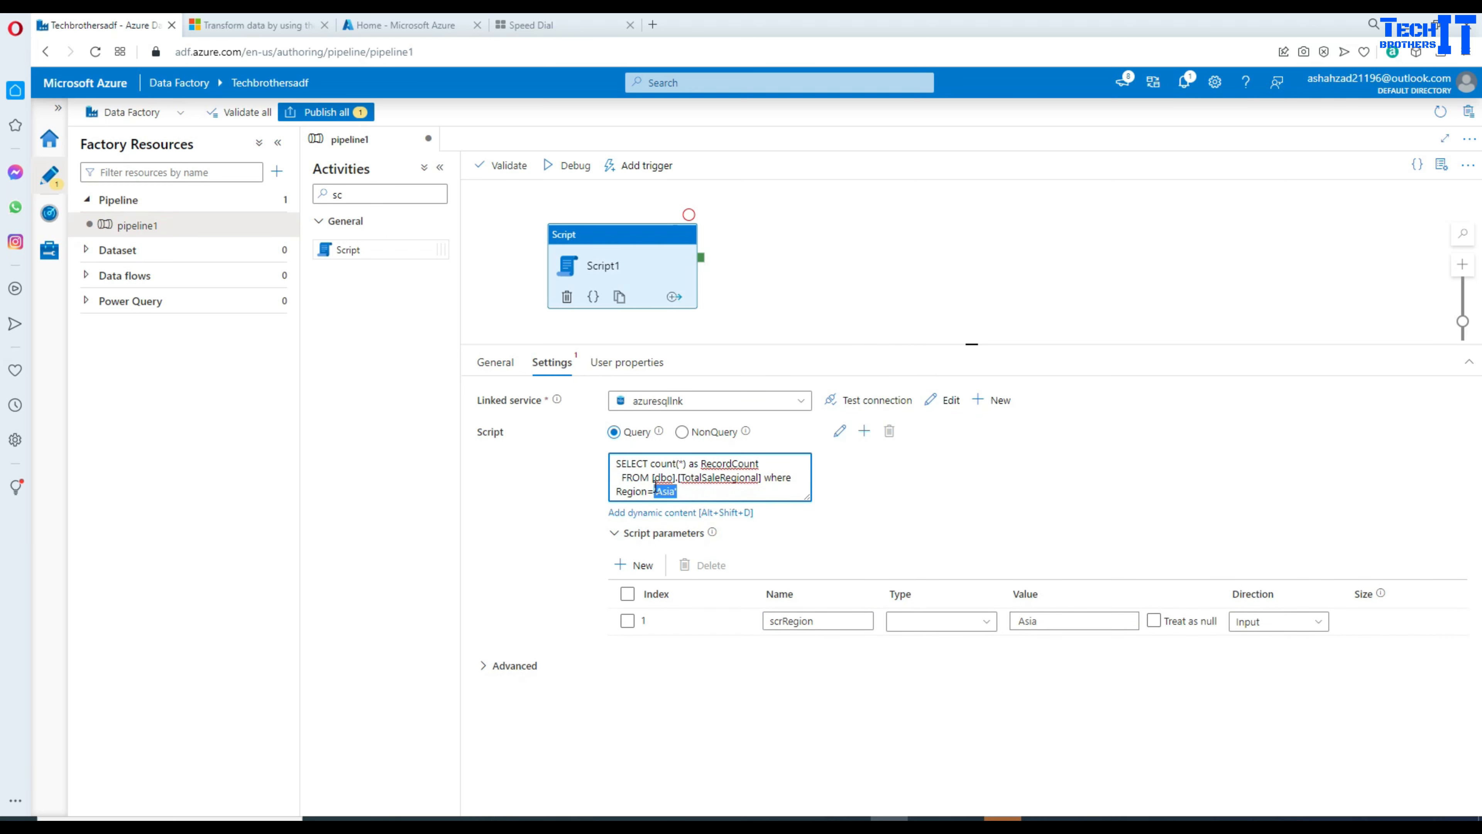
{"action": "type", "text": "@"}
{"action": "key", "text": "ctrl+v"}
{"action": "key", "text": "ctrl+plus"}
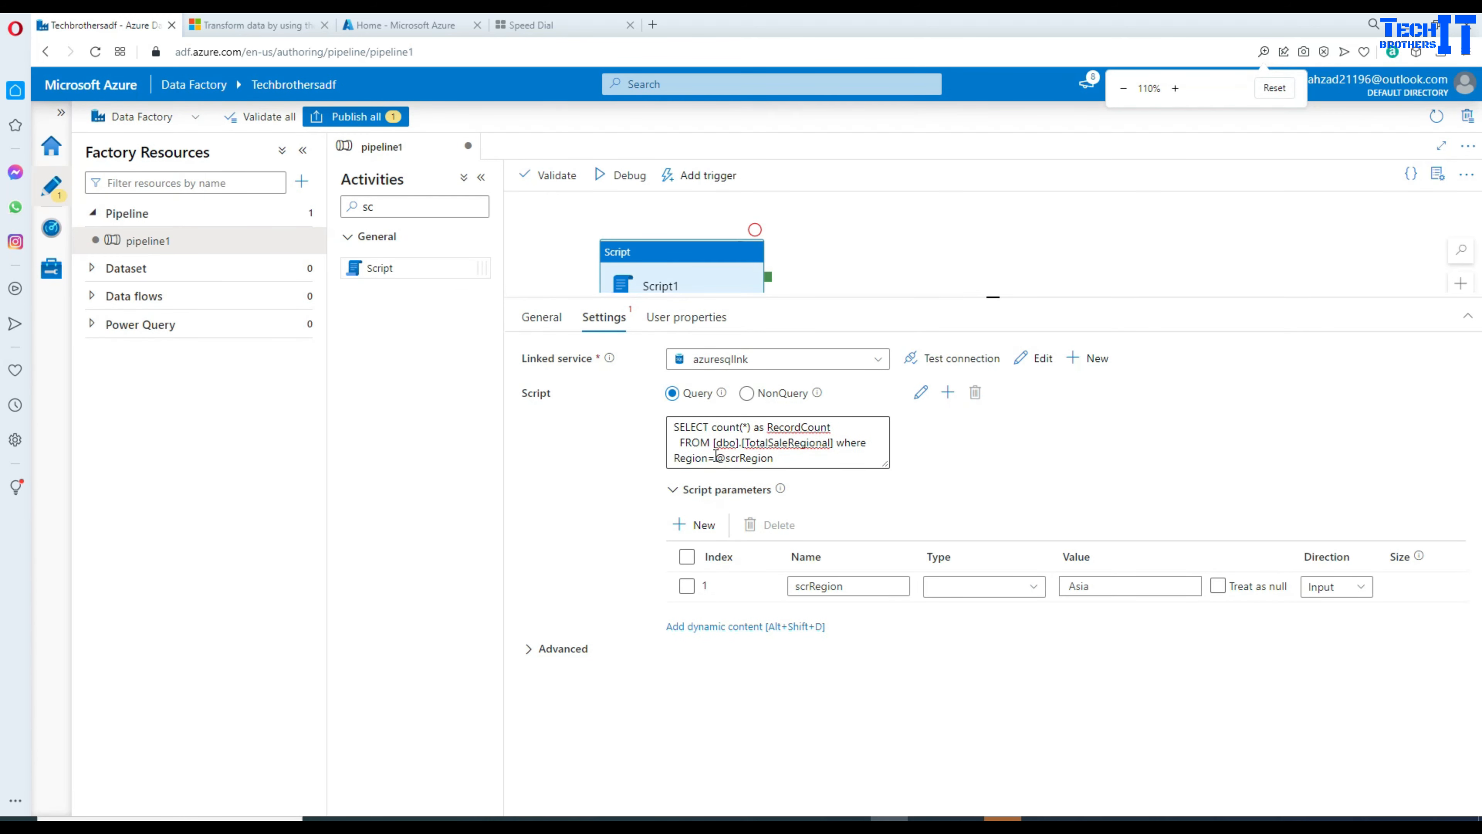
{"action": "left_click_drag", "start_coordinate": [716, 457], "coordinate": [778, 459]}
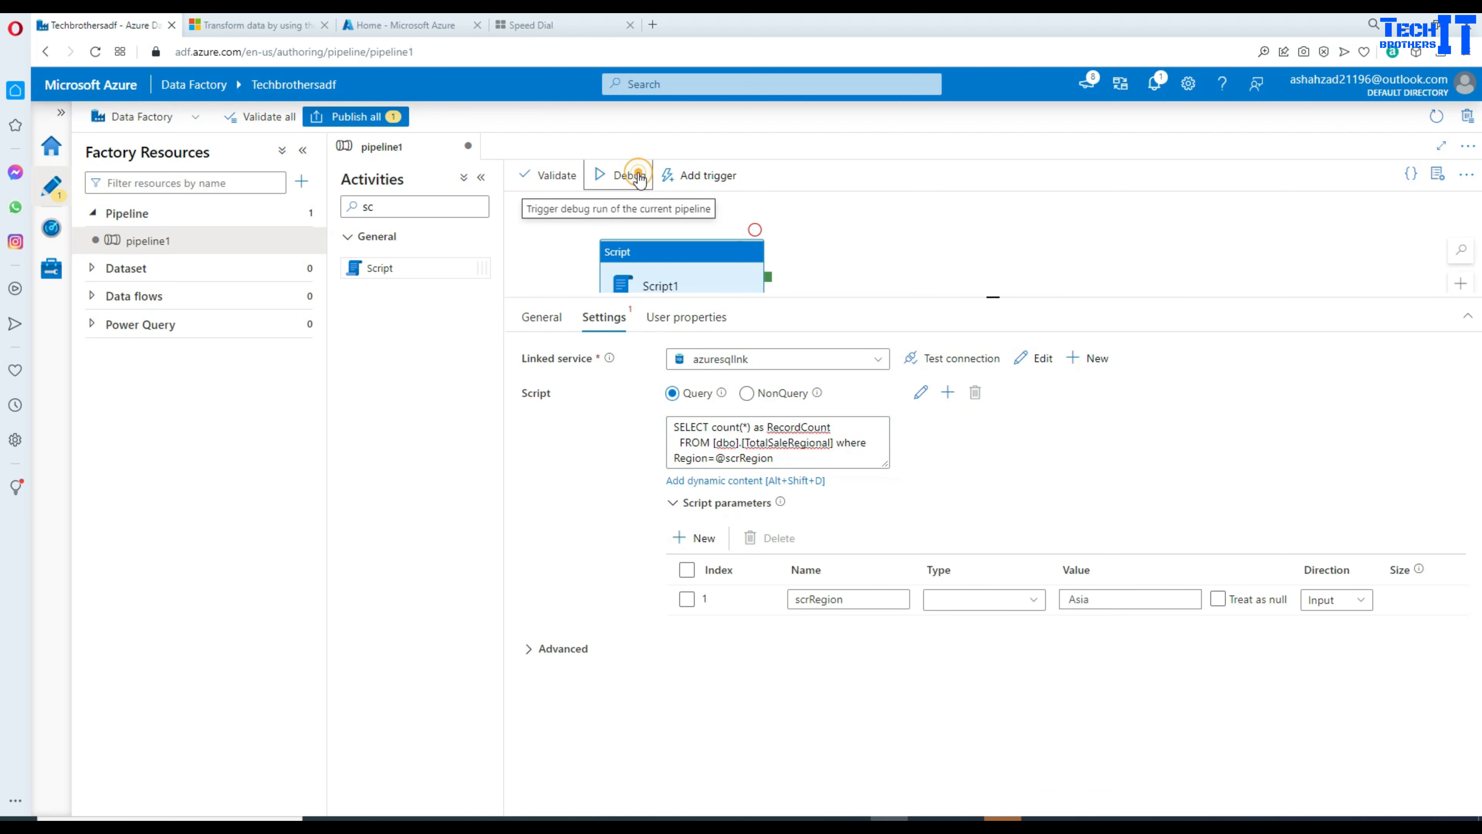
Step: Start a debug run, dismiss the validation errors, and set scrRegion's type to String
{"action": "left_click", "coordinate": [623, 175]}
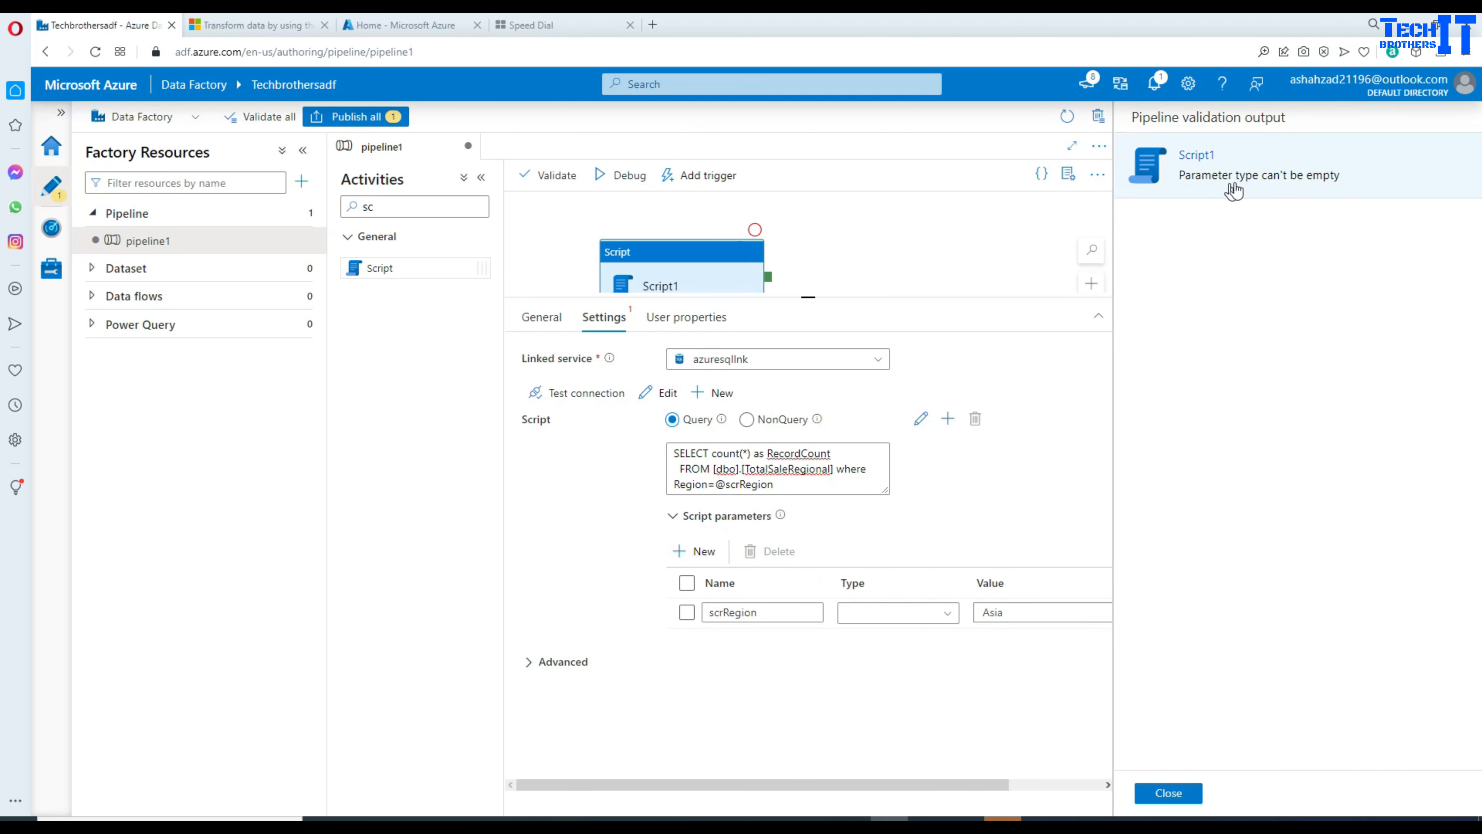
{"action": "left_click", "coordinate": [1168, 793]}
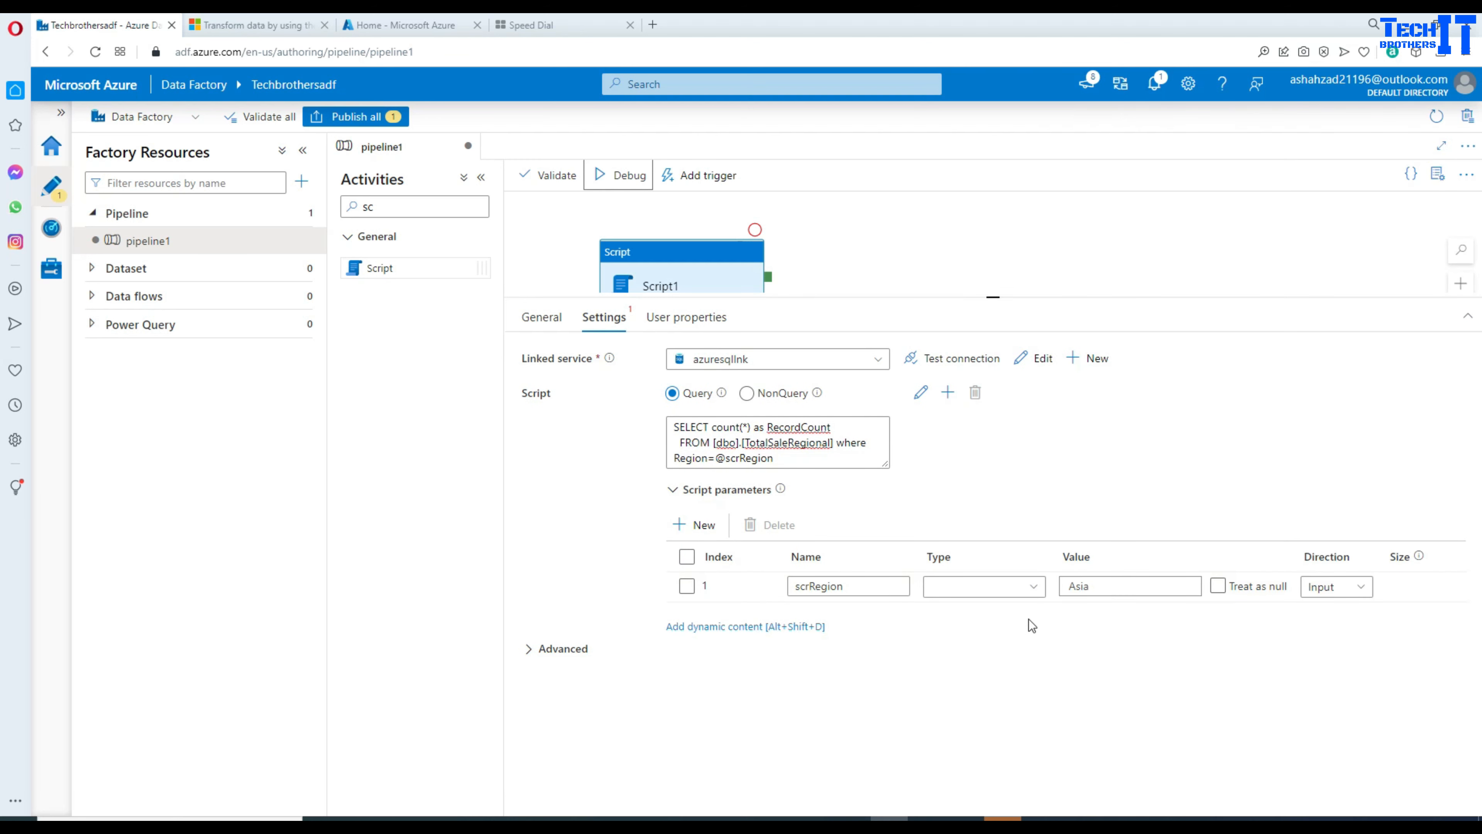
{"action": "left_click", "coordinate": [1033, 589]}
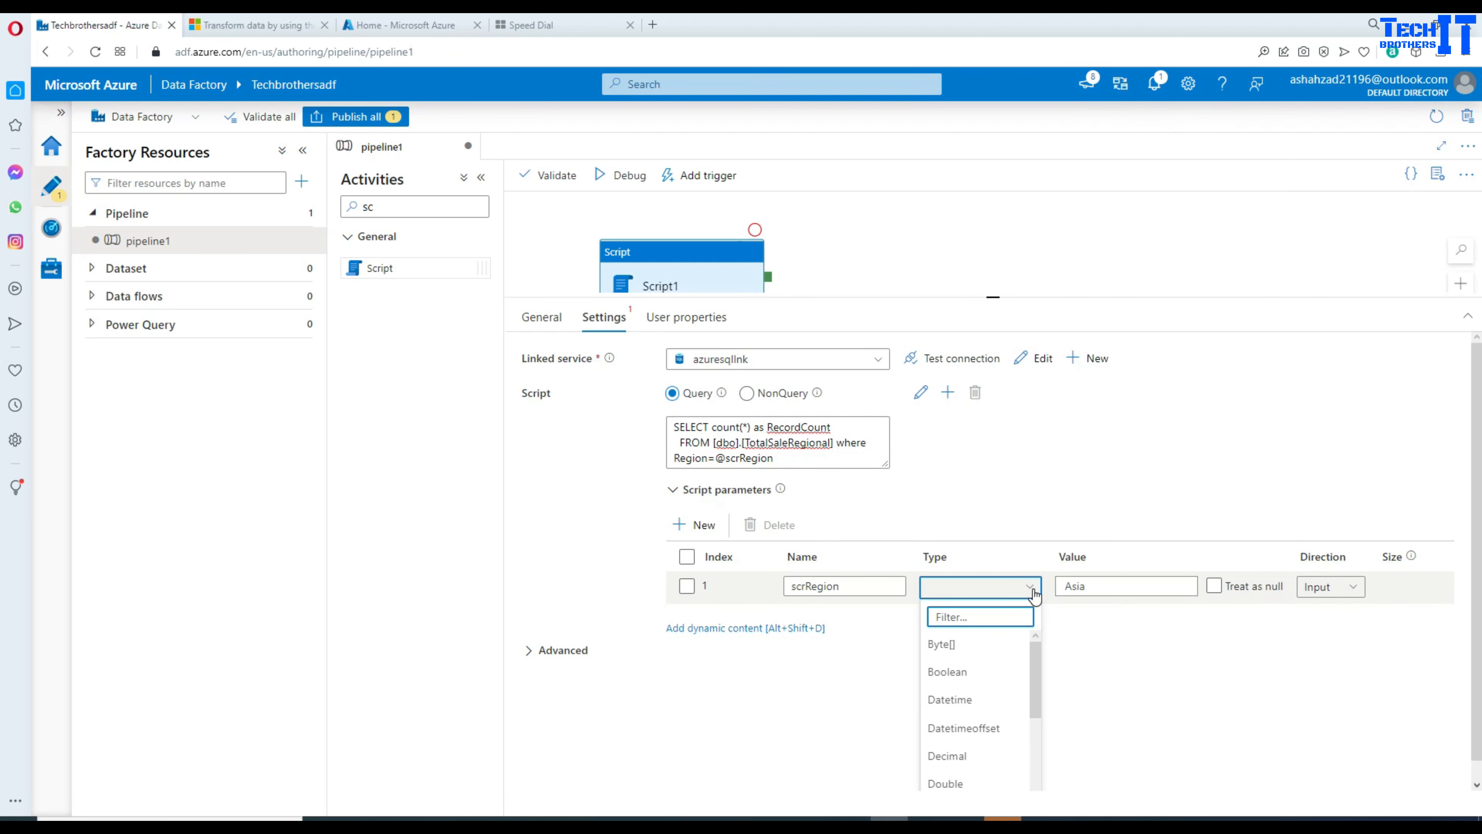
{"action": "type", "text": "str"}
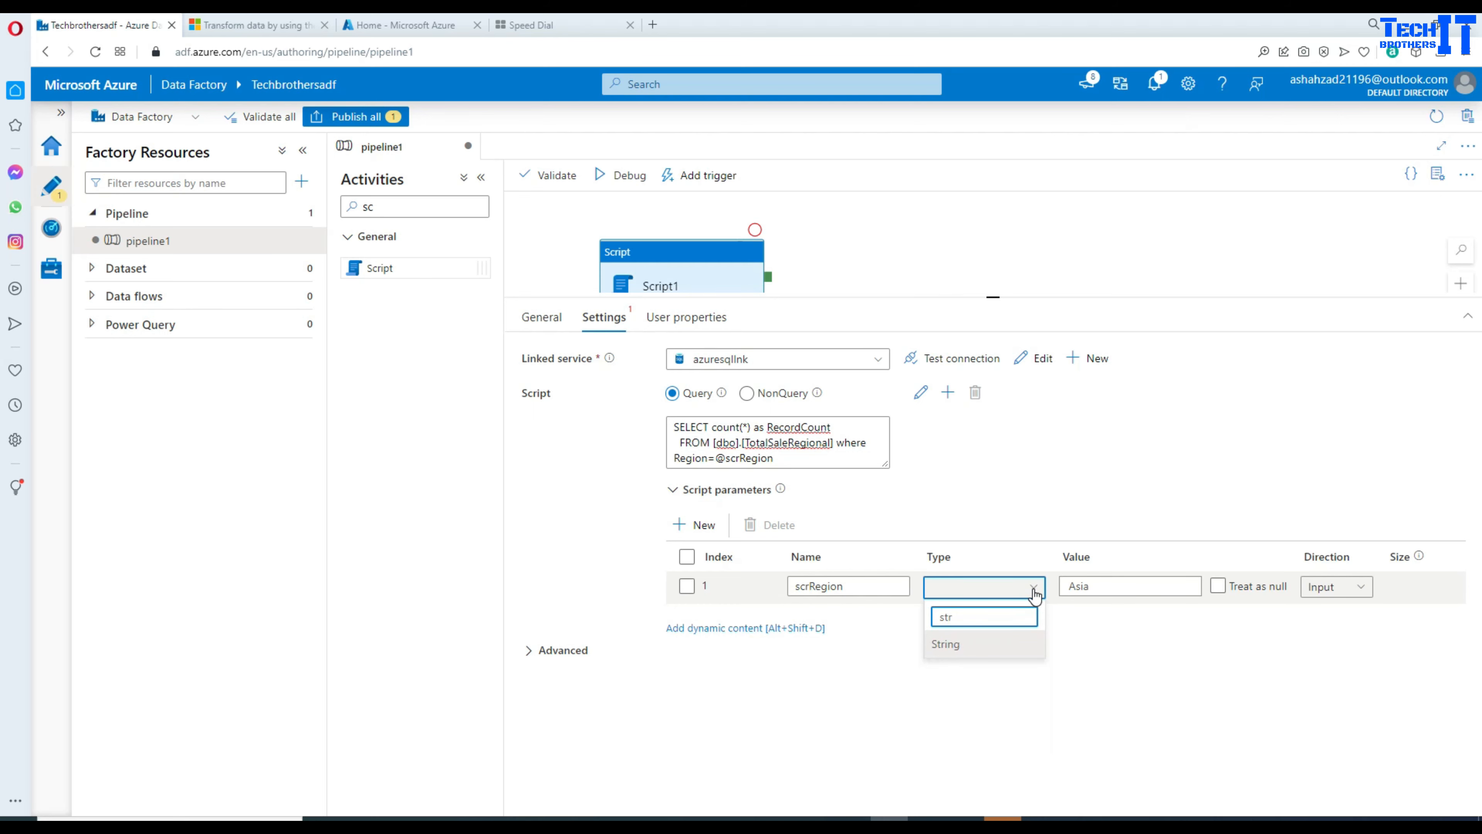
{"action": "left_click", "coordinate": [989, 646]}
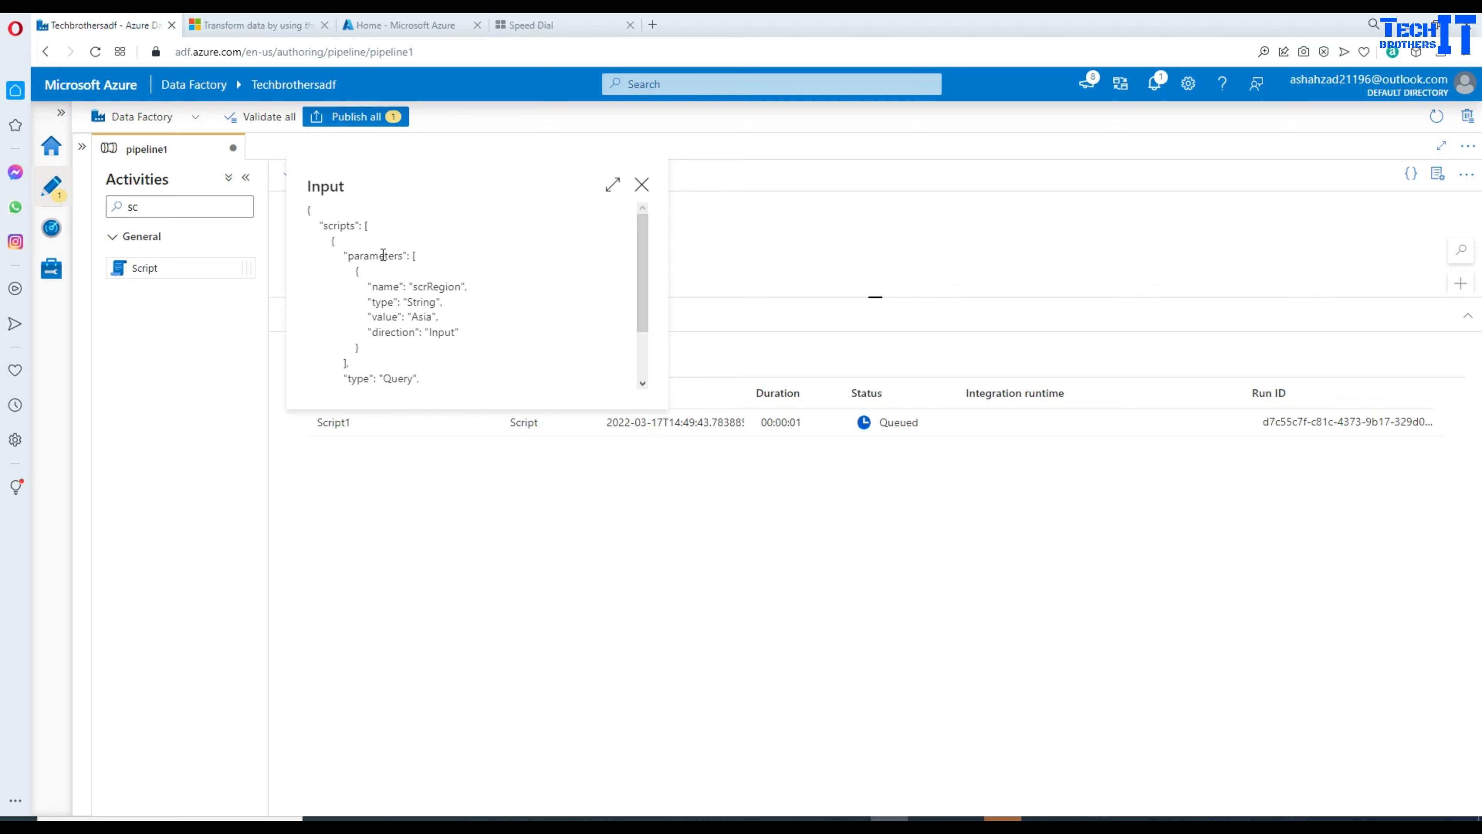
{"action": "double_click", "coordinate": [431, 286]}
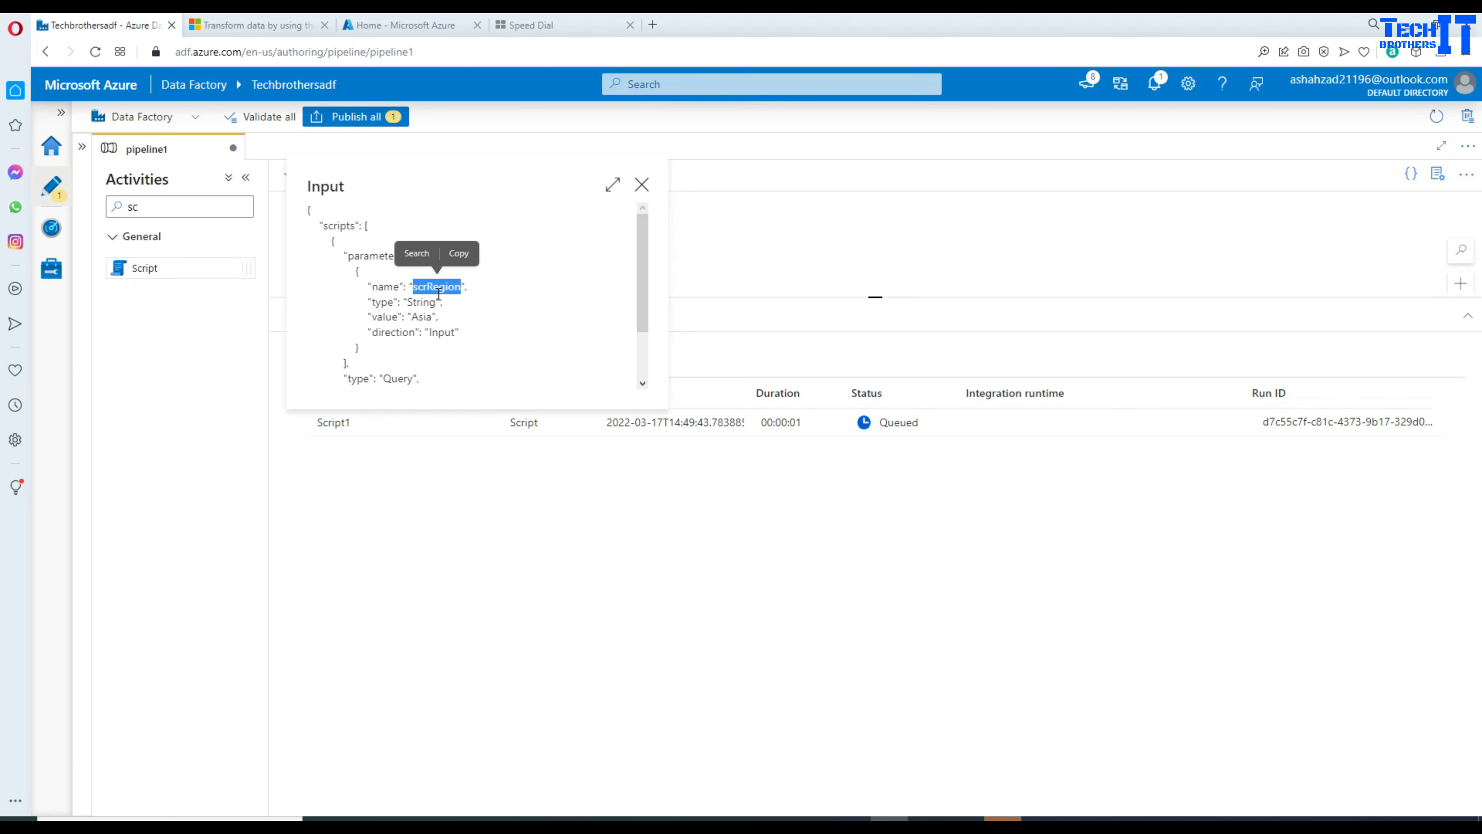
{"action": "double_click", "coordinate": [420, 302]}
{"action": "double_click", "coordinate": [422, 316]}
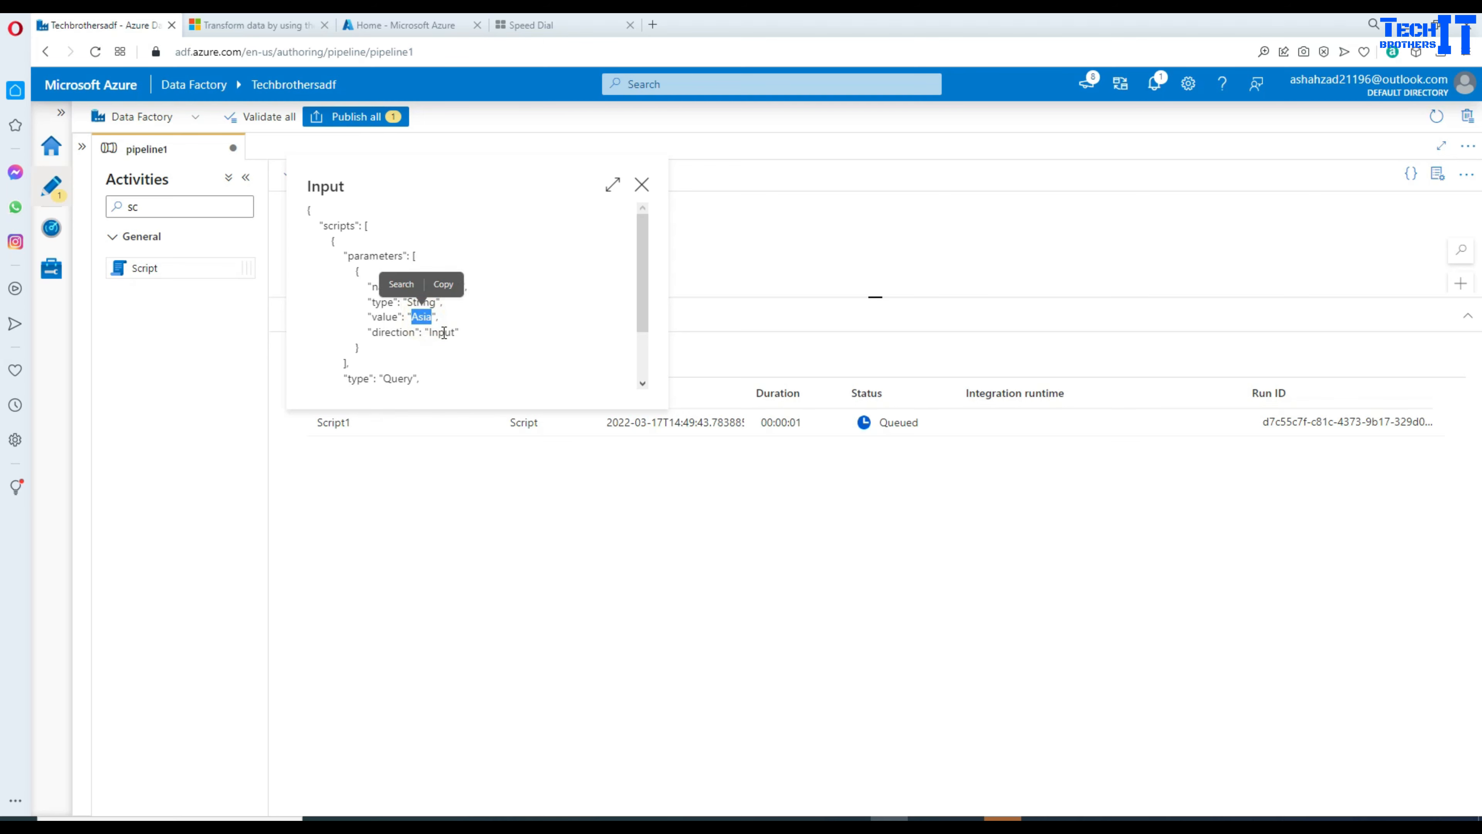
{"action": "double_click", "coordinate": [444, 332]}
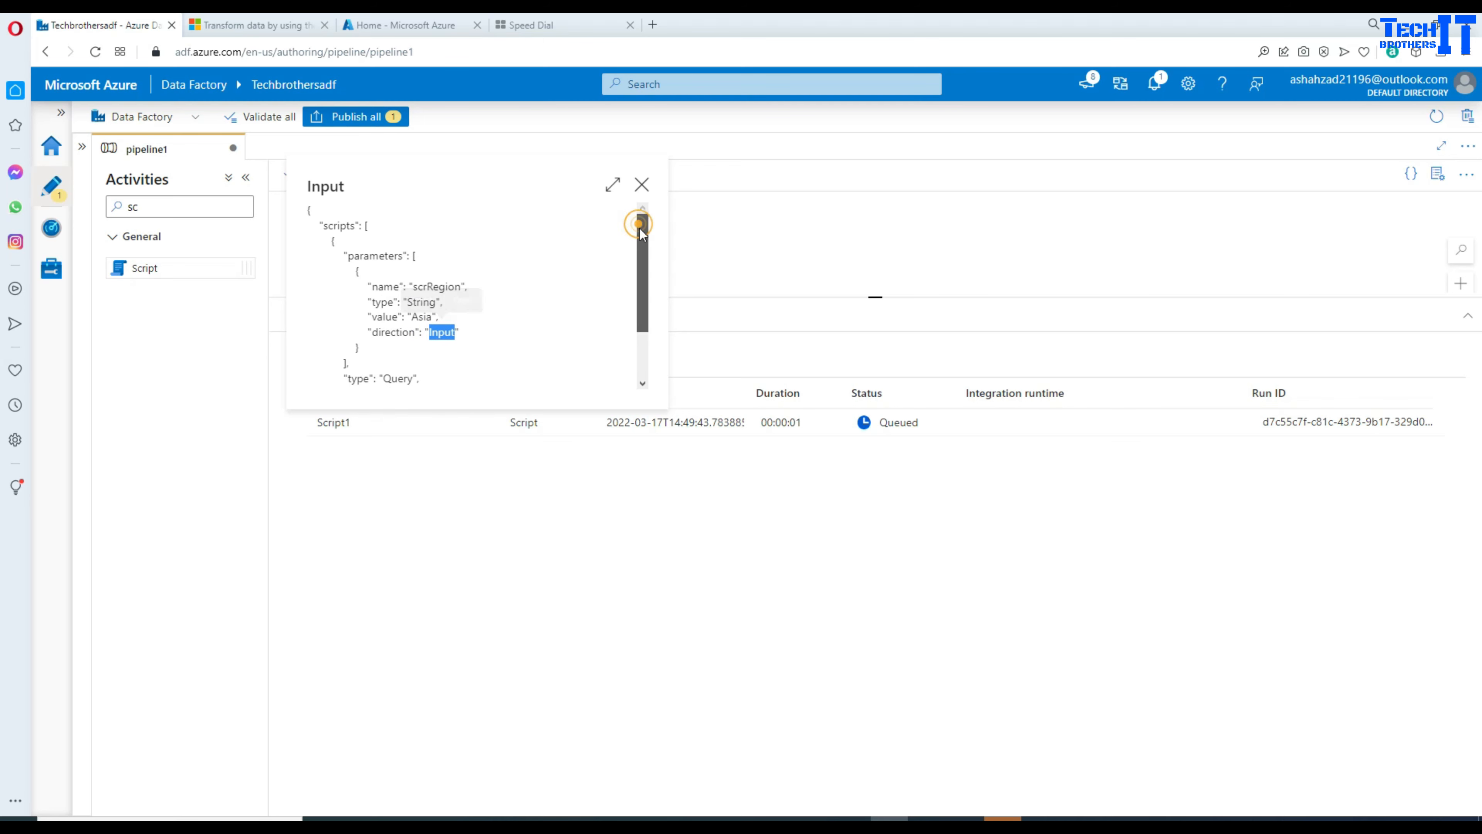
{"action": "left_click_drag", "start_coordinate": [639, 228], "coordinate": [644, 294]}
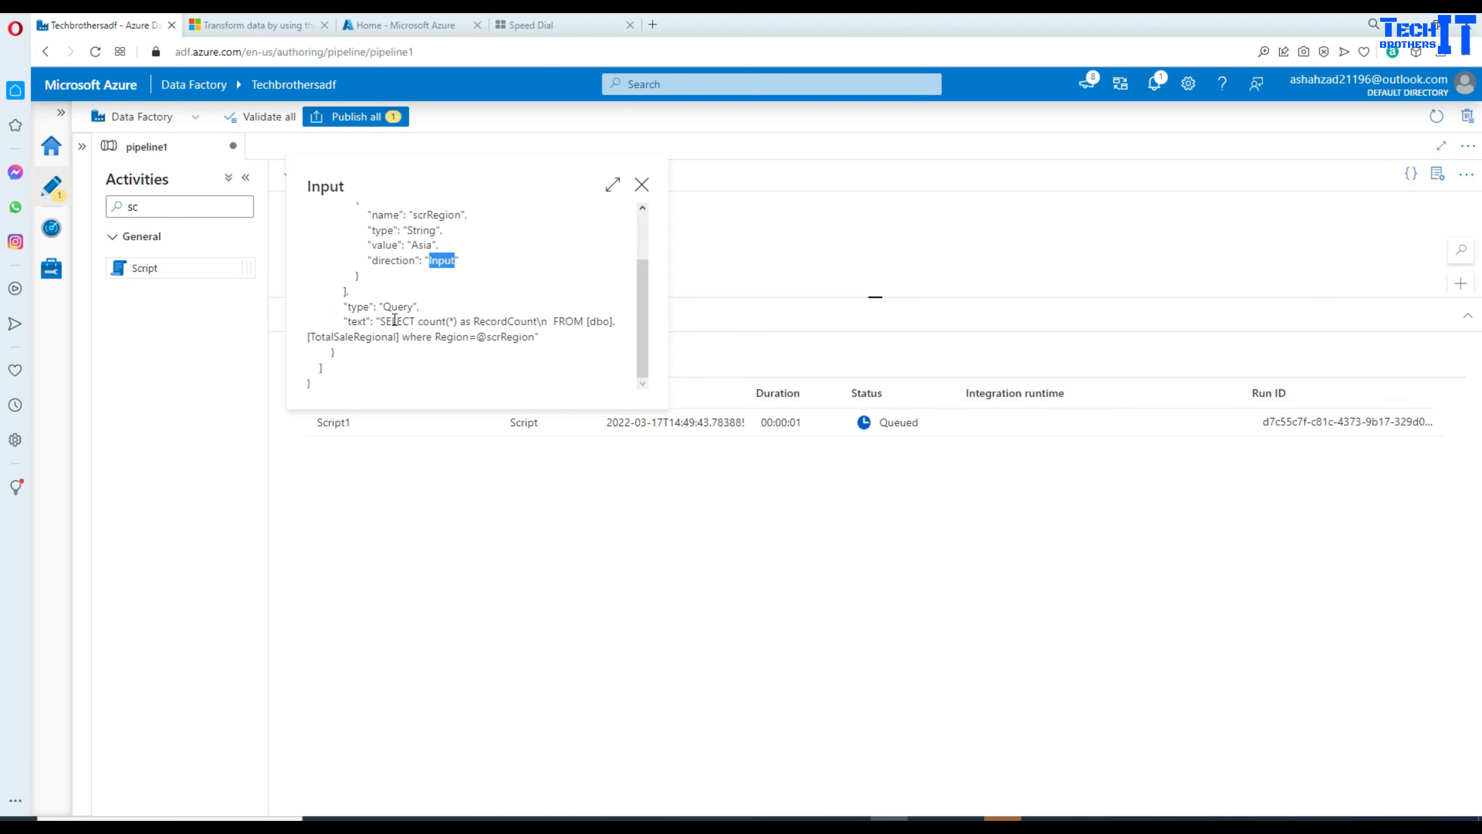
{"action": "left_click_drag", "start_coordinate": [380, 321], "coordinate": [611, 322]}
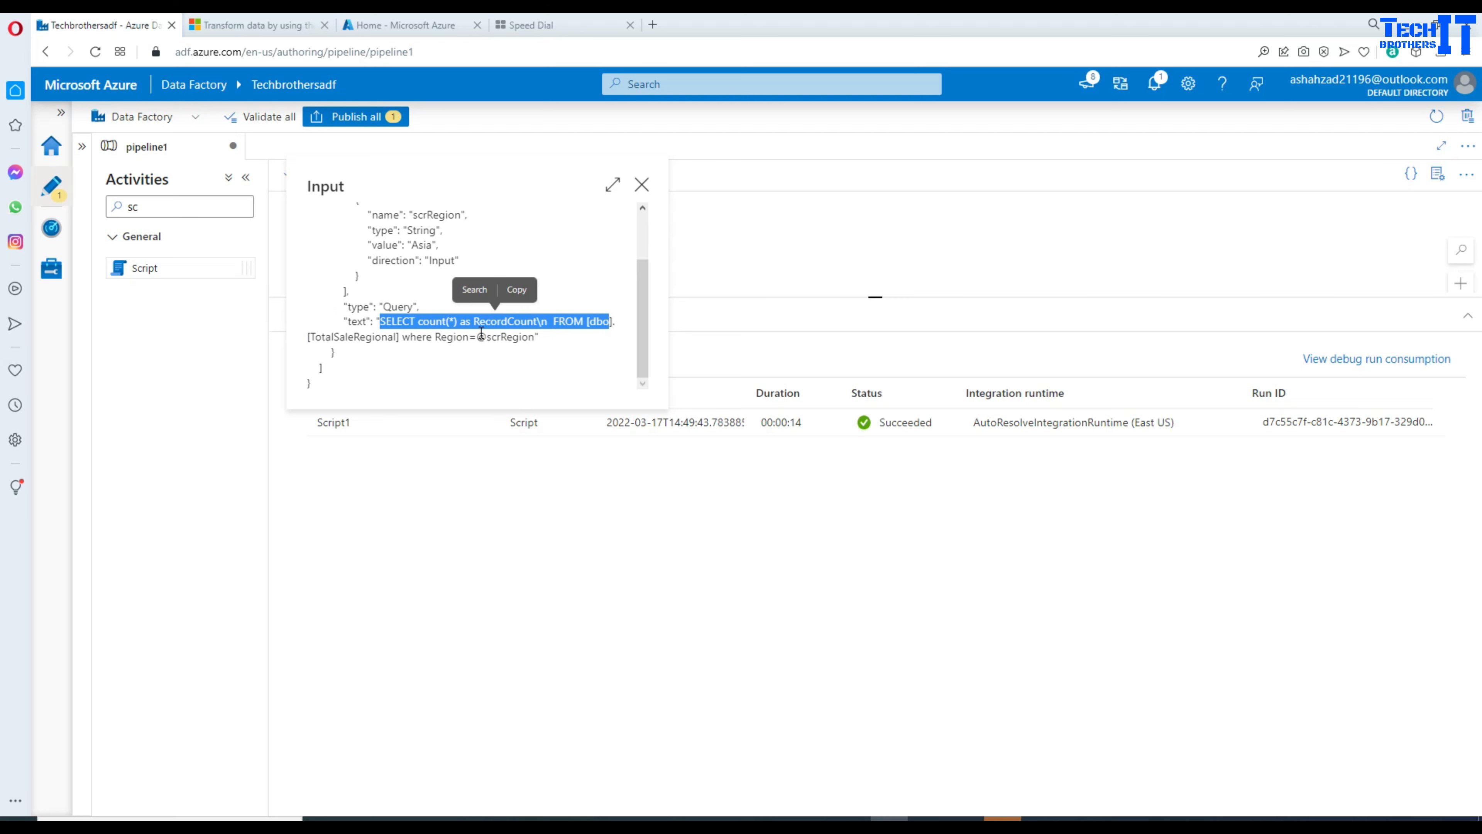
{"action": "left_click_drag", "start_coordinate": [477, 337], "coordinate": [535, 337]}
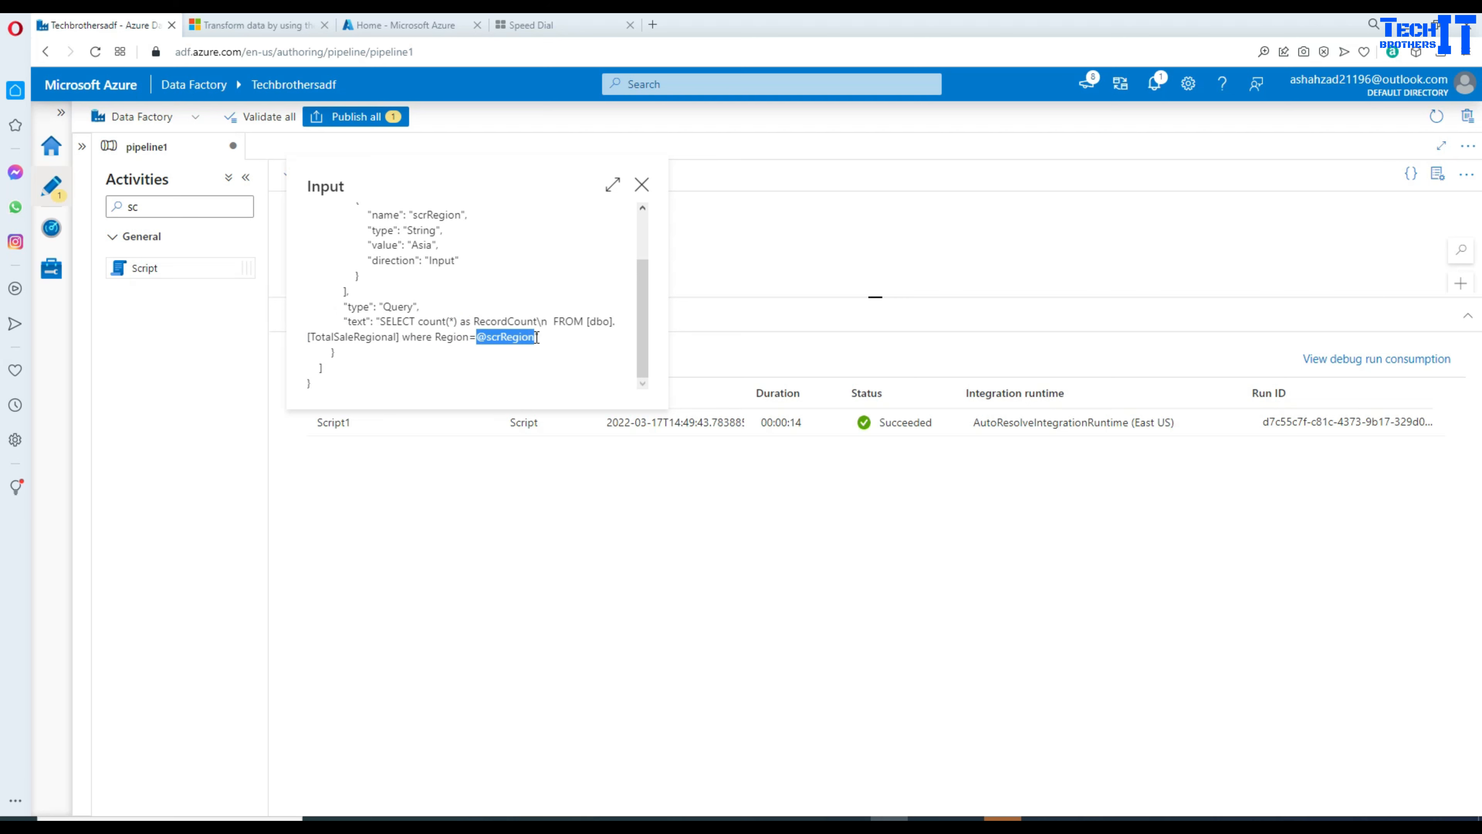
{"action": "left_click", "coordinate": [641, 184]}
Step: Inspect Script1's run output, highlighting resultSets, rows and RecordCount 4
{"action": "mouse_move", "coordinate": [520, 424]}
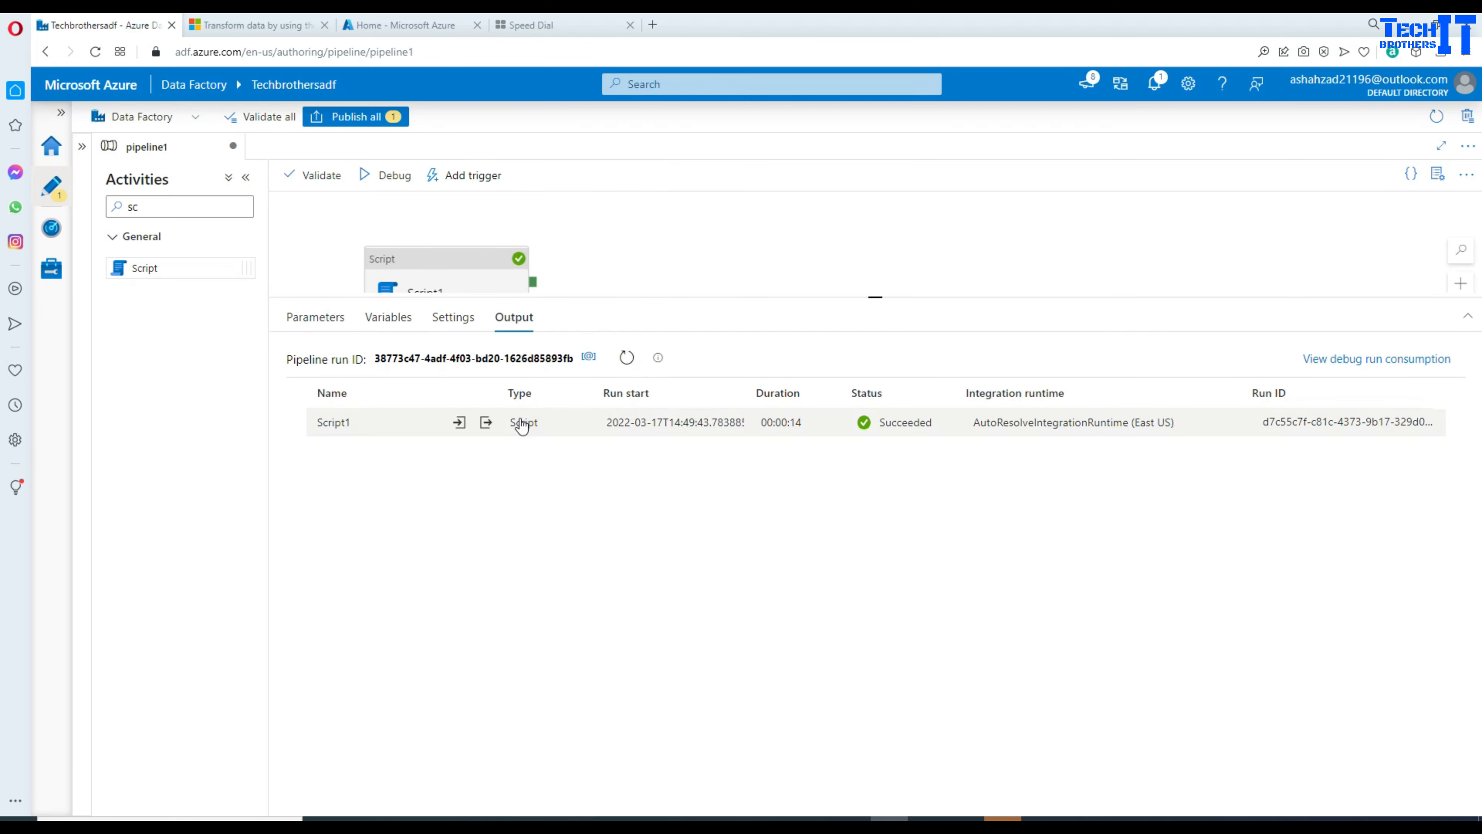
{"action": "left_click", "coordinate": [486, 422]}
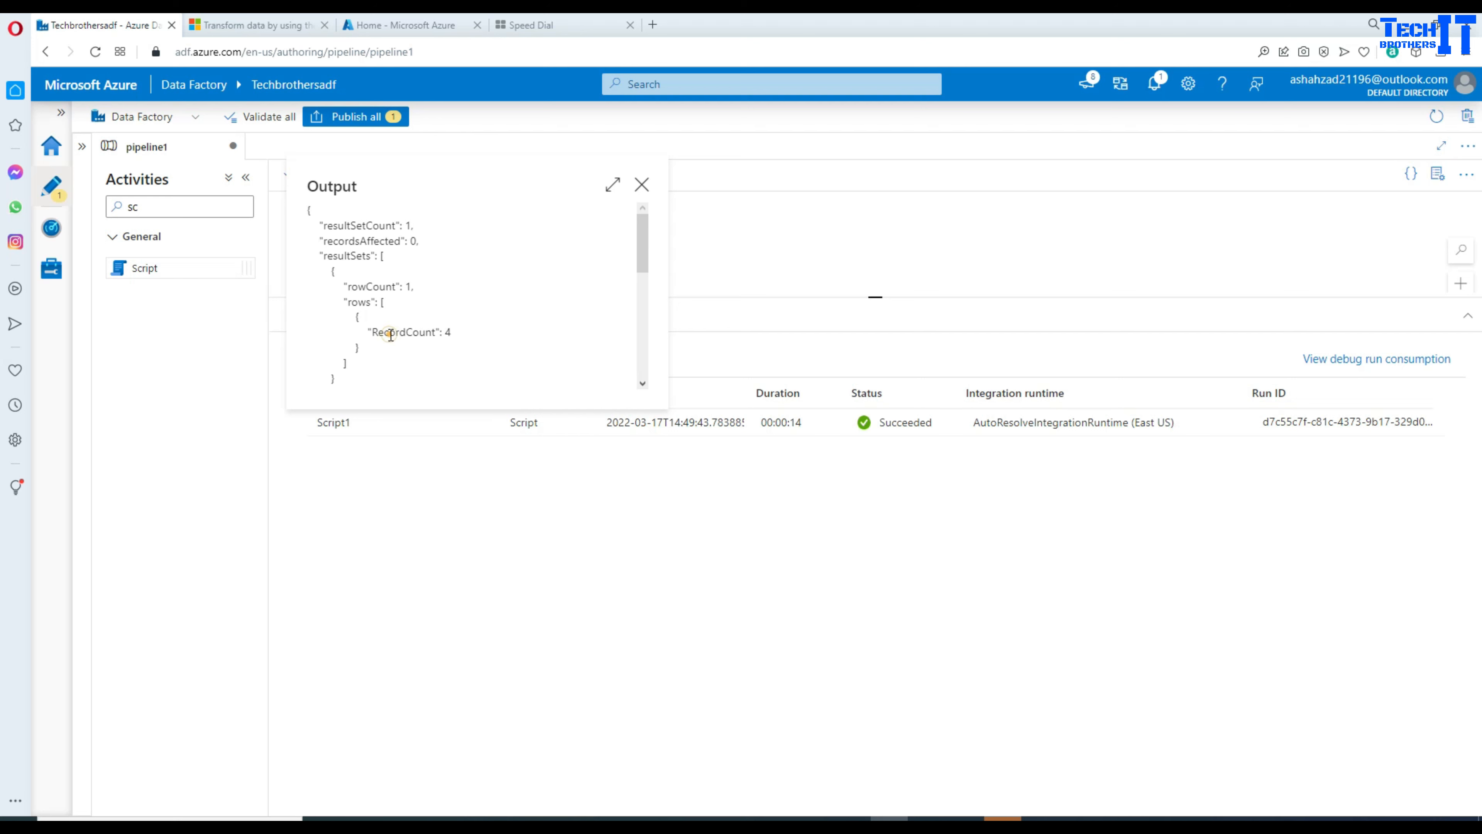
{"action": "left_click_drag", "start_coordinate": [379, 331], "coordinate": [309, 192]}
{"action": "scroll", "coordinate": [522, 286], "scroll_direction": "down", "scroll_amount": 3}
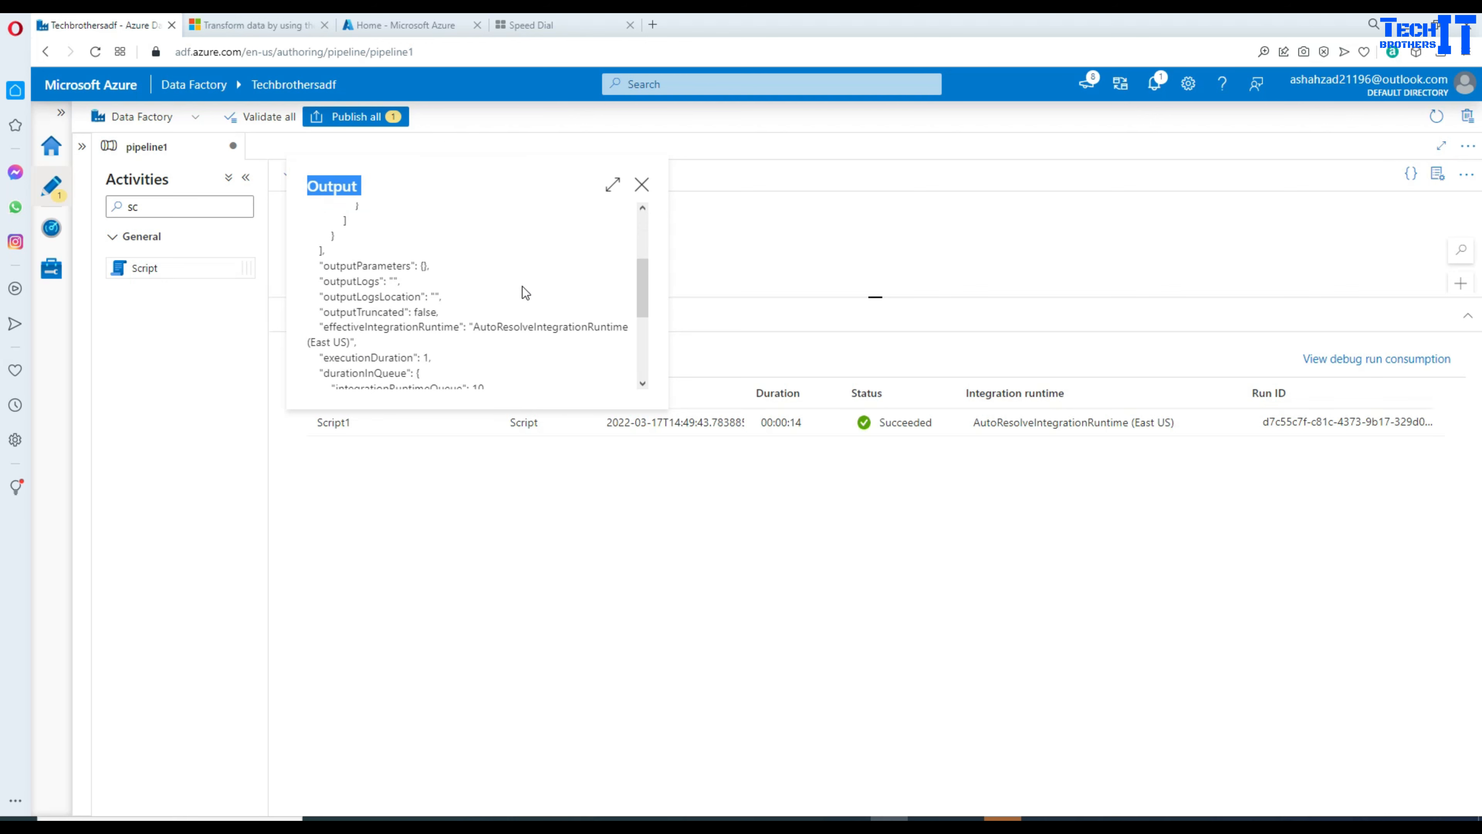
{"action": "scroll", "coordinate": [533, 293], "scroll_direction": "up", "scroll_amount": 3}
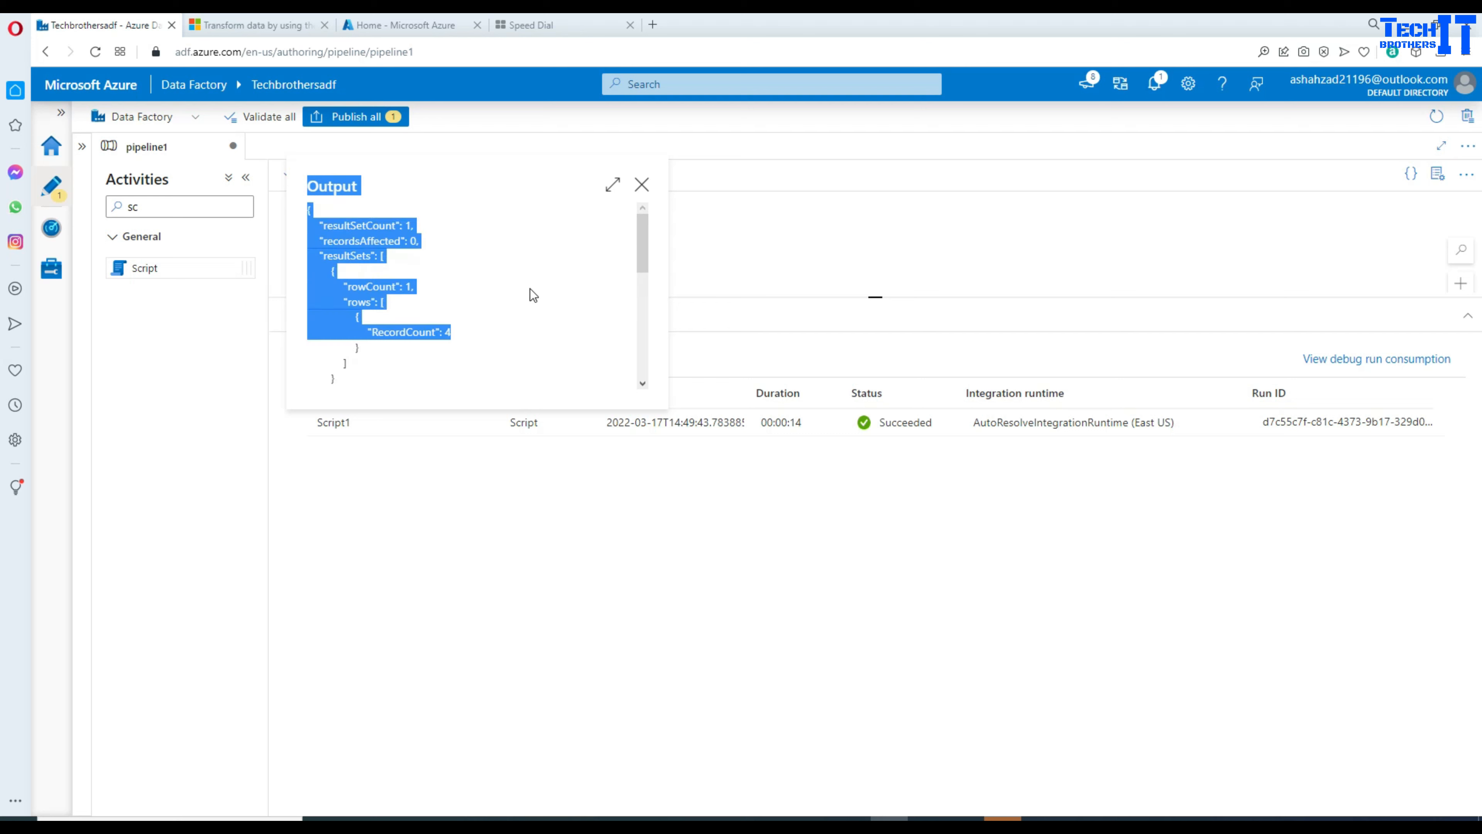
{"action": "left_click", "coordinate": [382, 302]}
{"action": "double_click", "coordinate": [347, 255]}
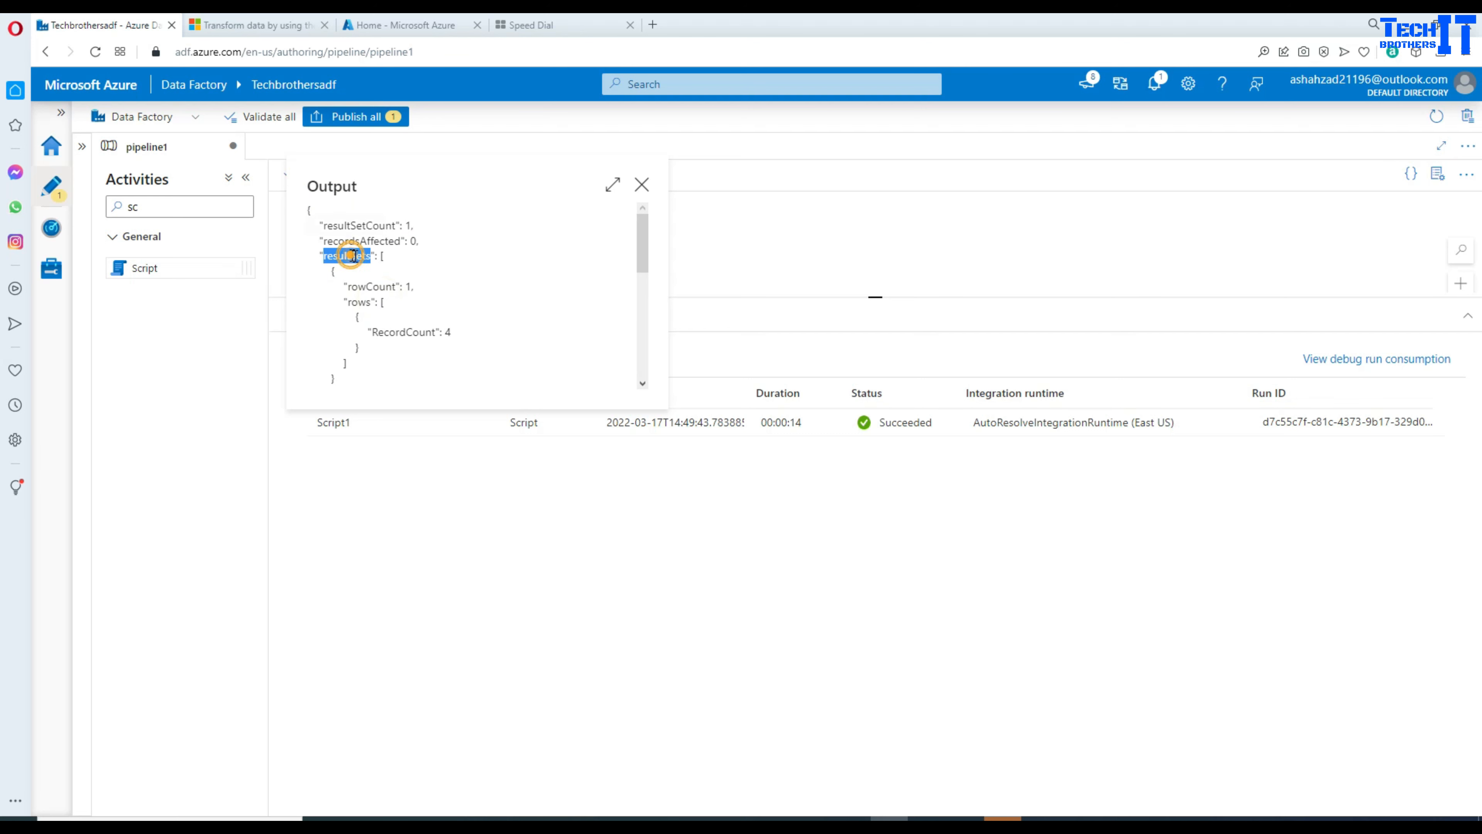
{"action": "double_click", "coordinate": [364, 302]}
{"action": "double_click", "coordinate": [402, 332]}
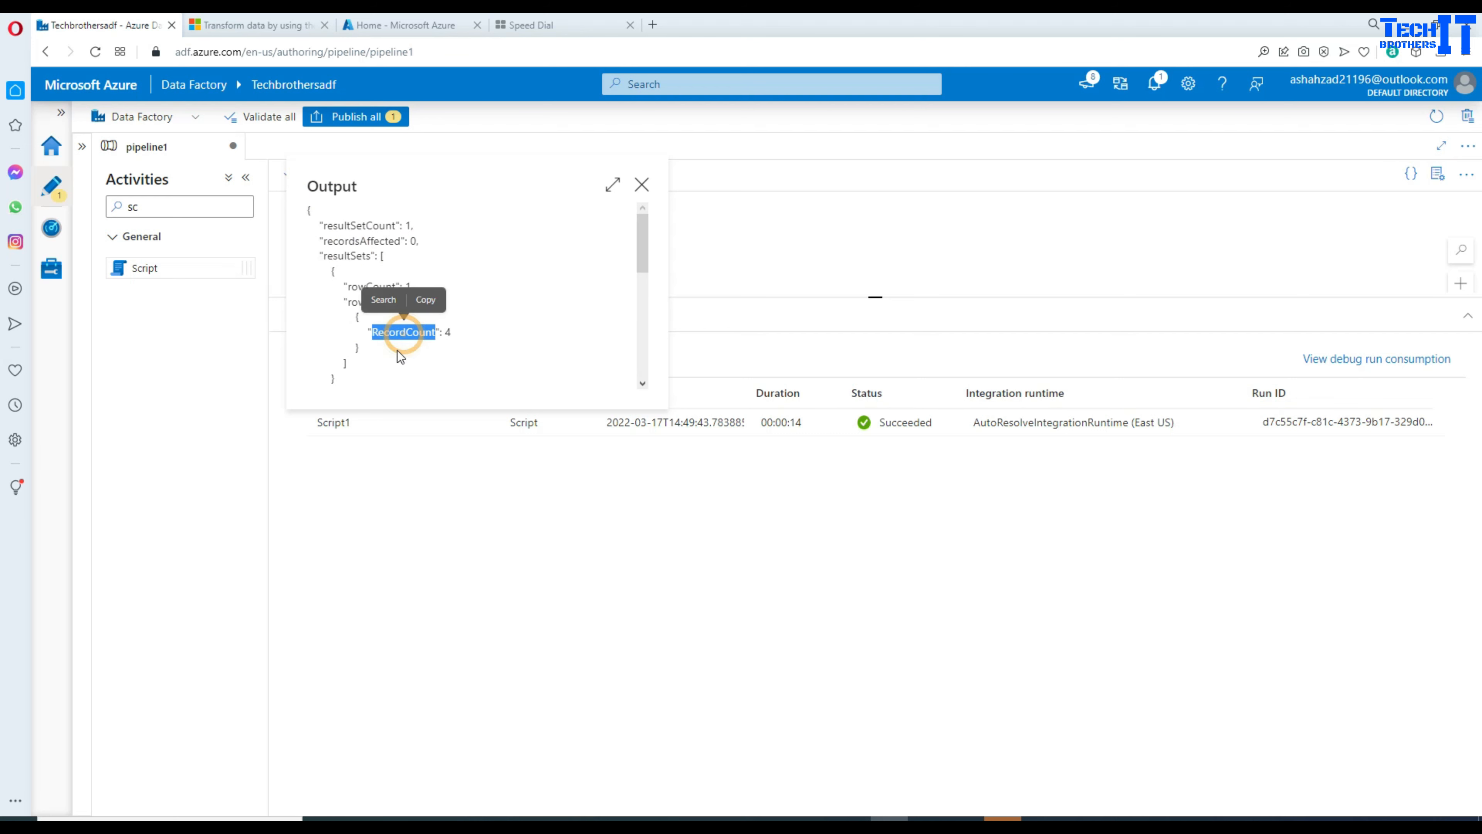
{"action": "left_click_drag", "start_coordinate": [463, 331], "coordinate": [306, 186]}
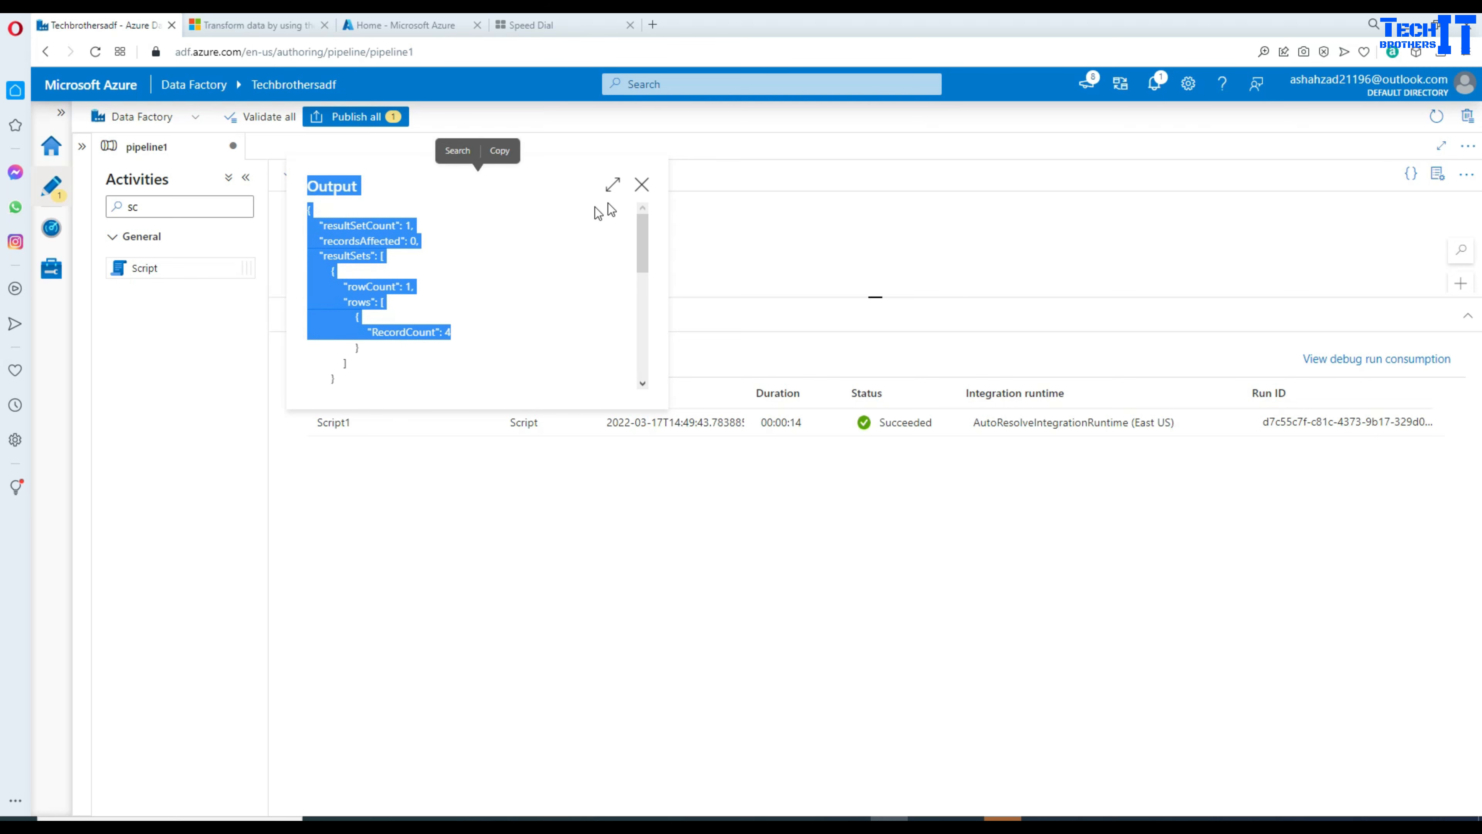
{"action": "left_click", "coordinate": [641, 187]}
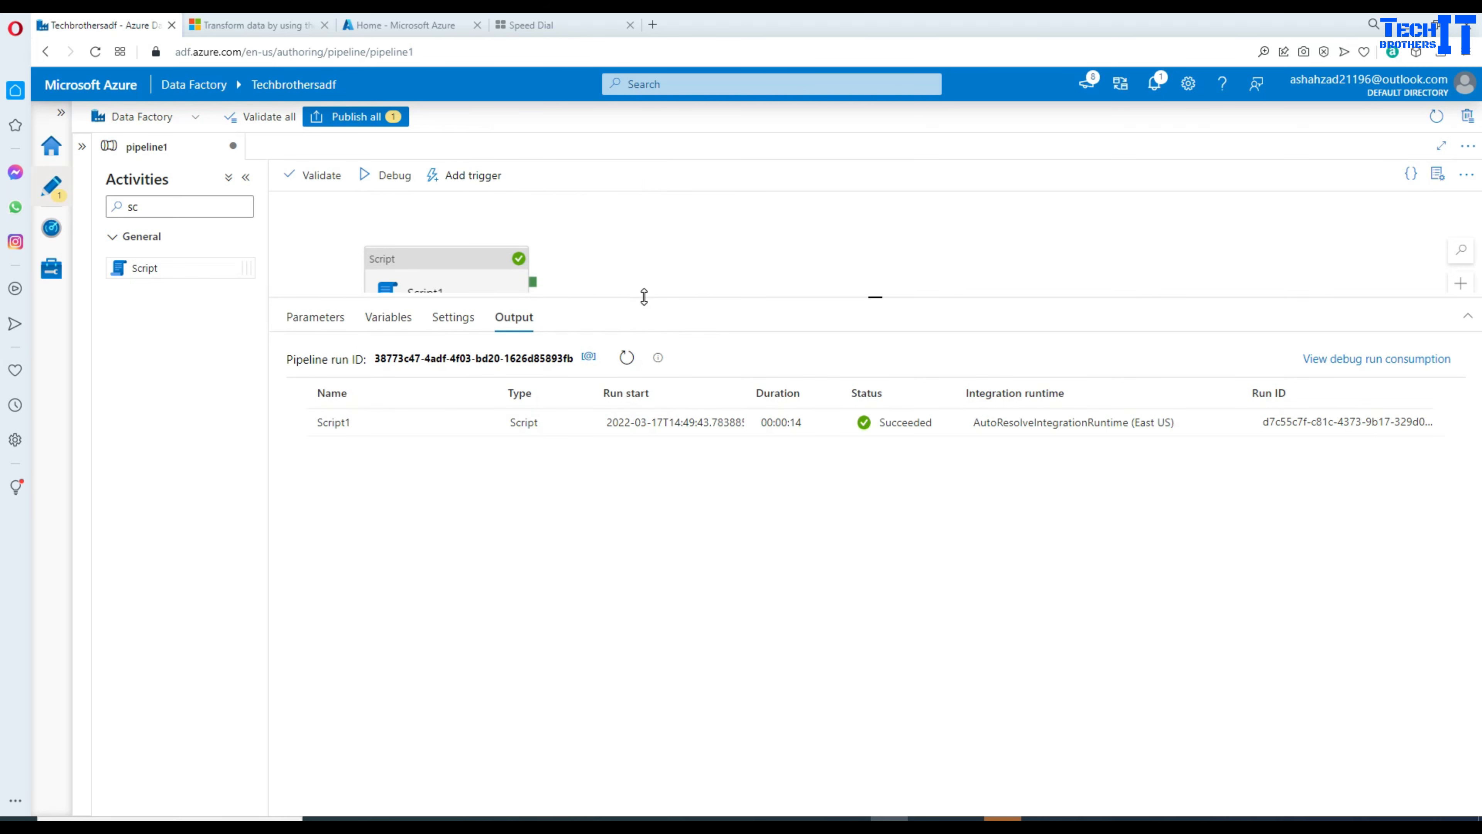
{"action": "left_click_drag", "start_coordinate": [644, 314], "coordinate": [677, 481]}
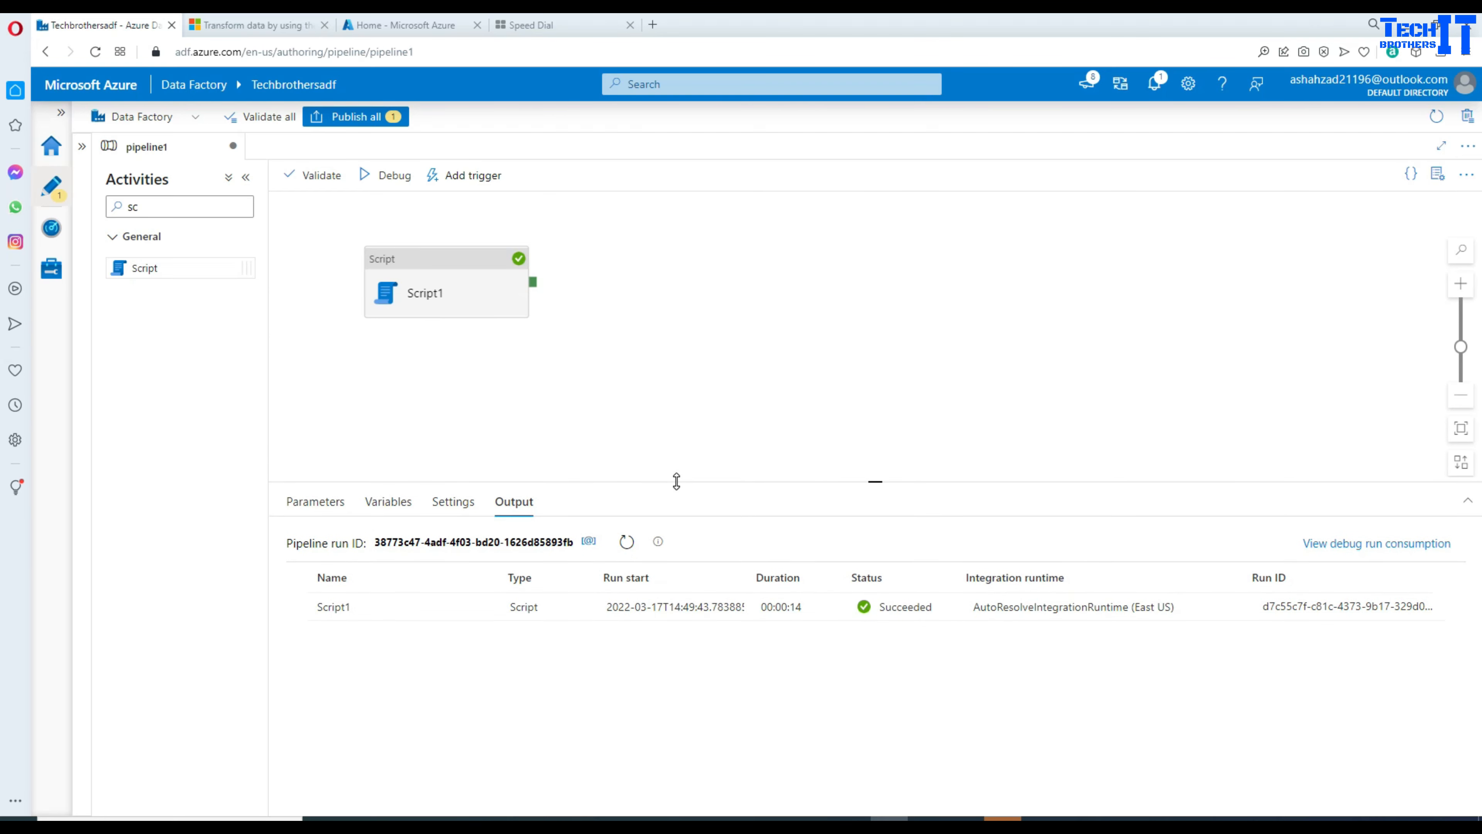
{"action": "left_click", "coordinate": [456, 301]}
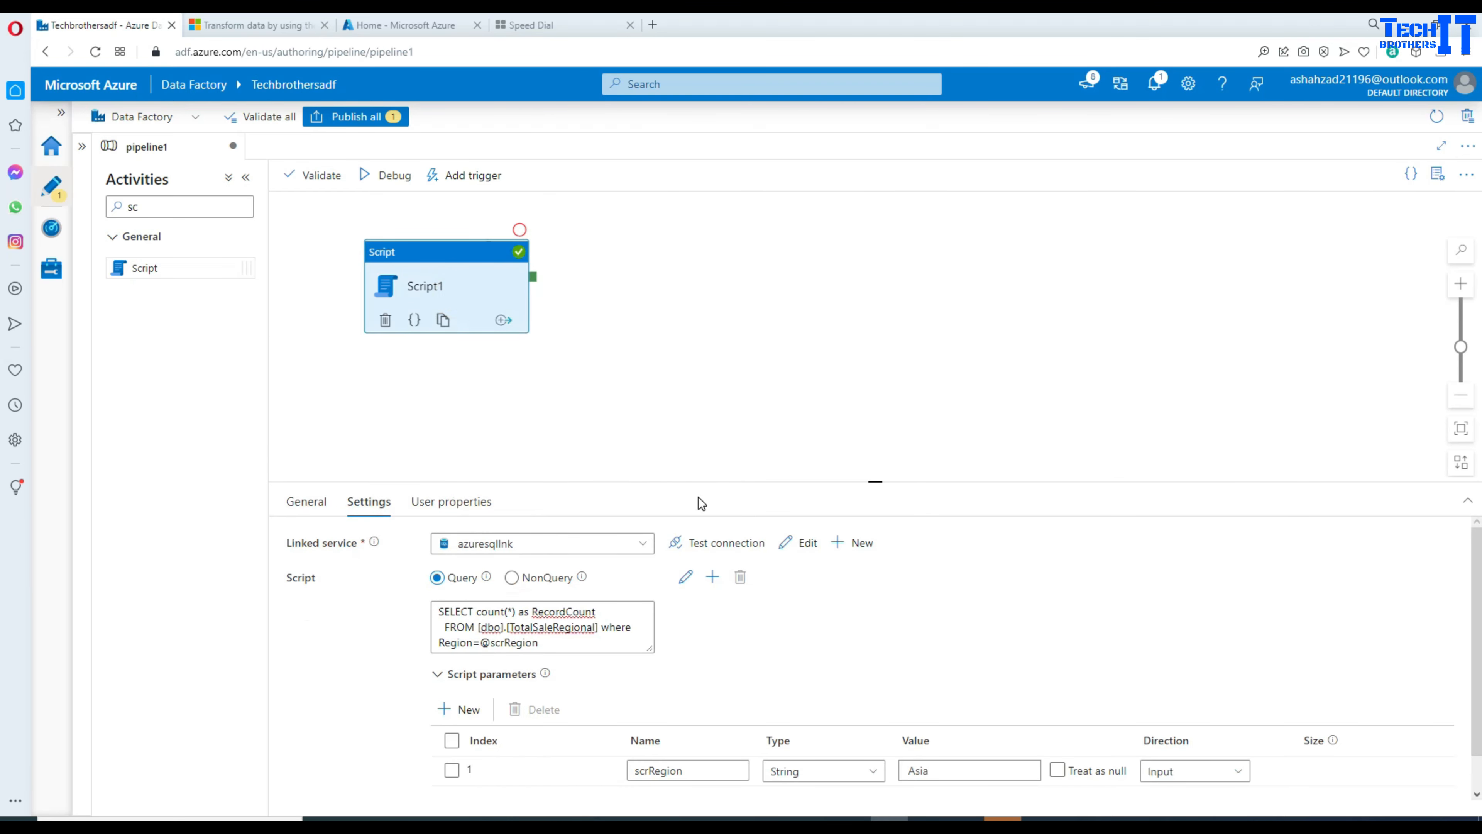
{"action": "left_click_drag", "start_coordinate": [701, 481], "coordinate": [698, 395]}
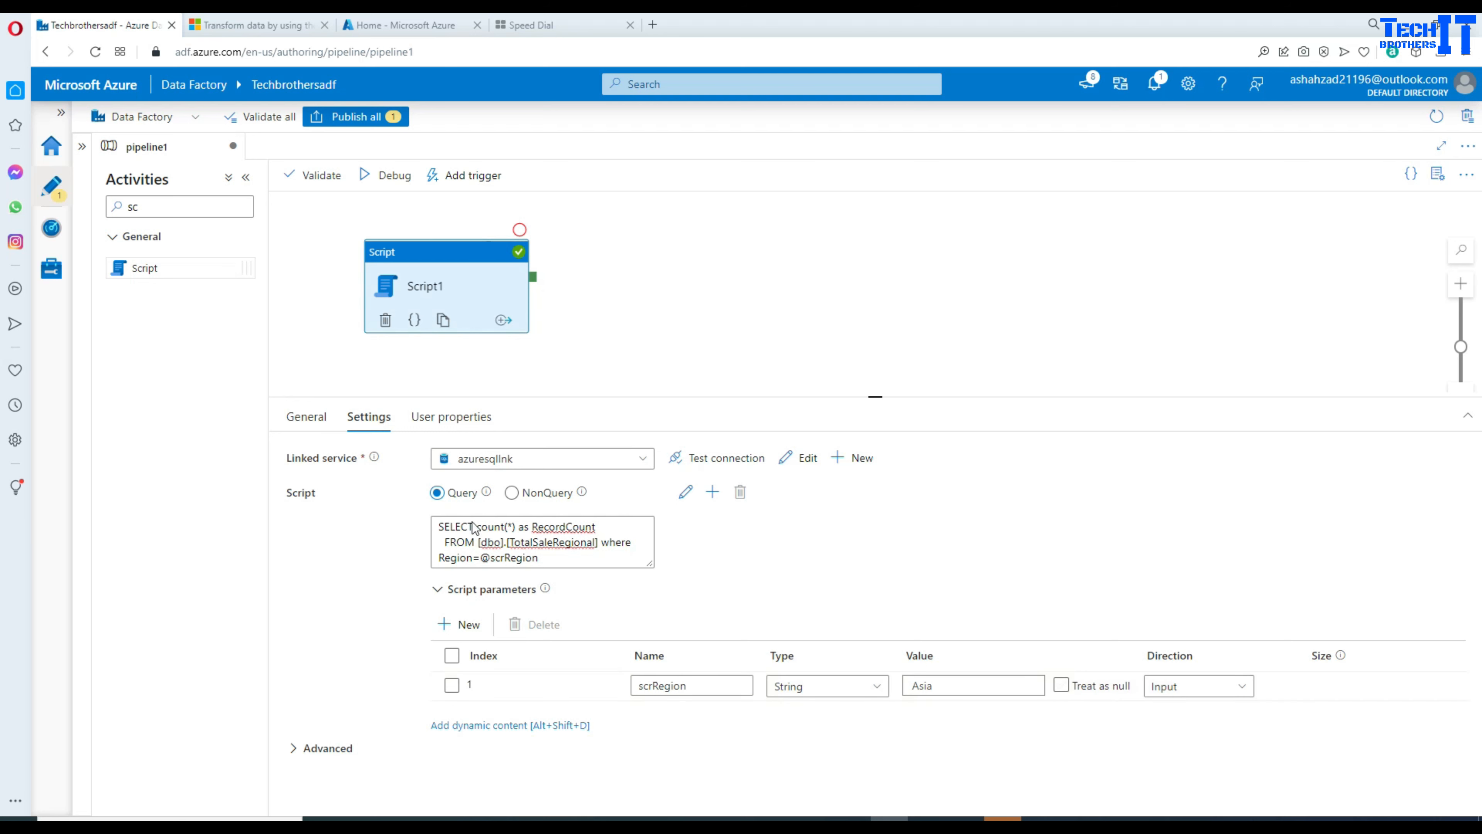
{"action": "left_click", "coordinate": [479, 552]}
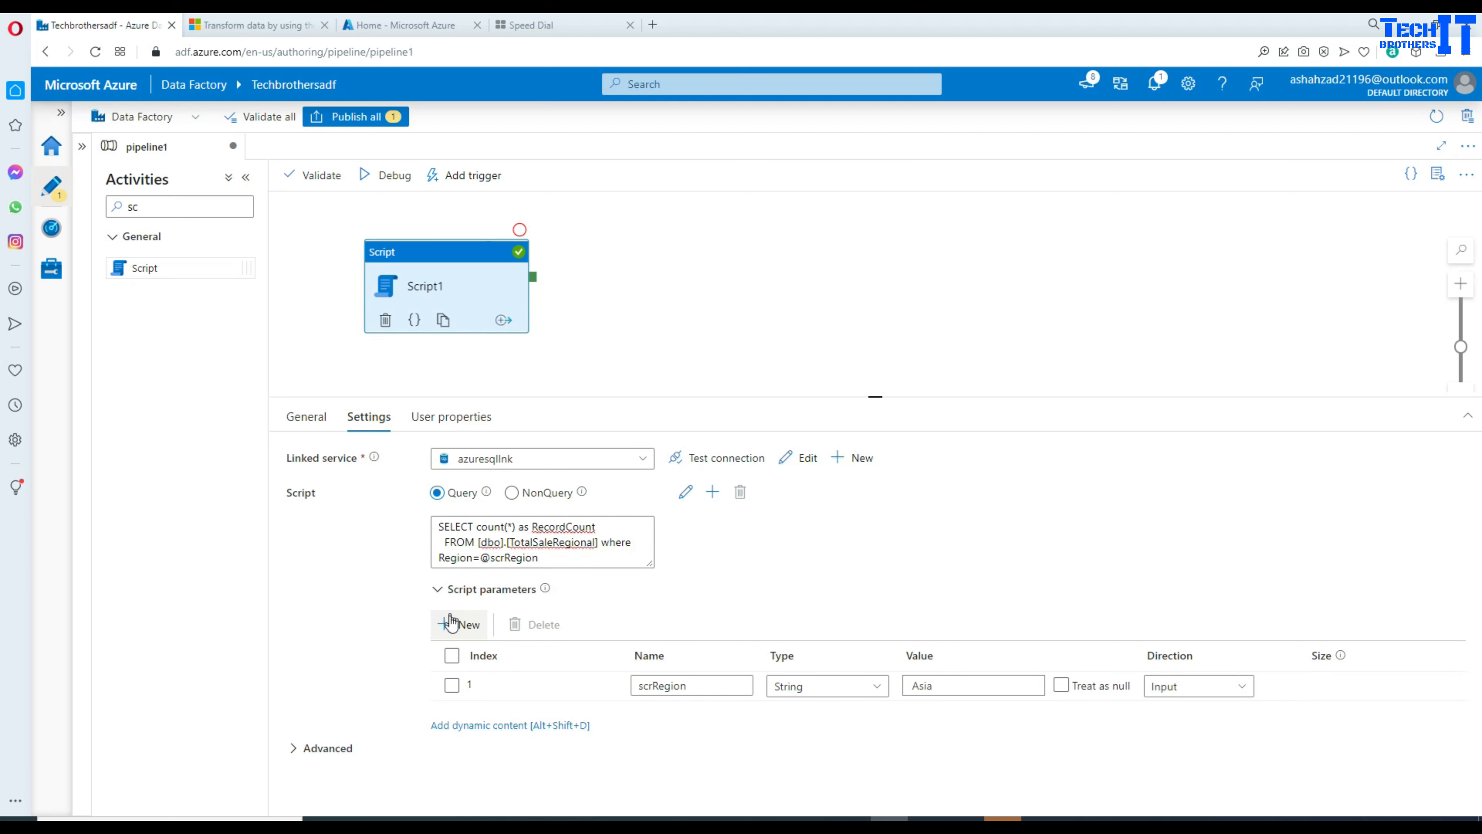
Step: Add script parameter scrRecountCount with type Int64 and Output direction
{"action": "left_click", "coordinate": [453, 626]}
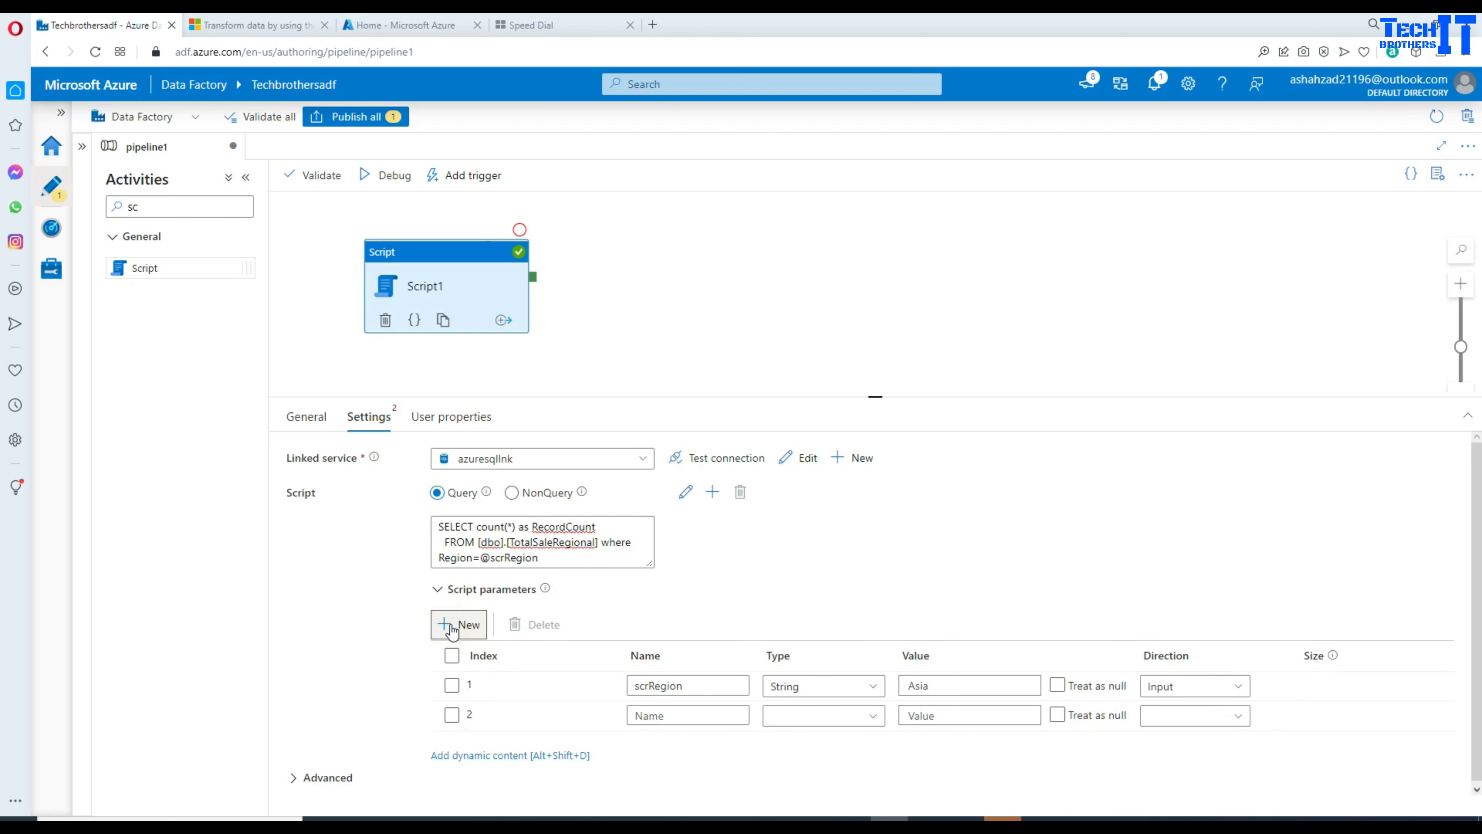
{"action": "left_click", "coordinate": [667, 708]}
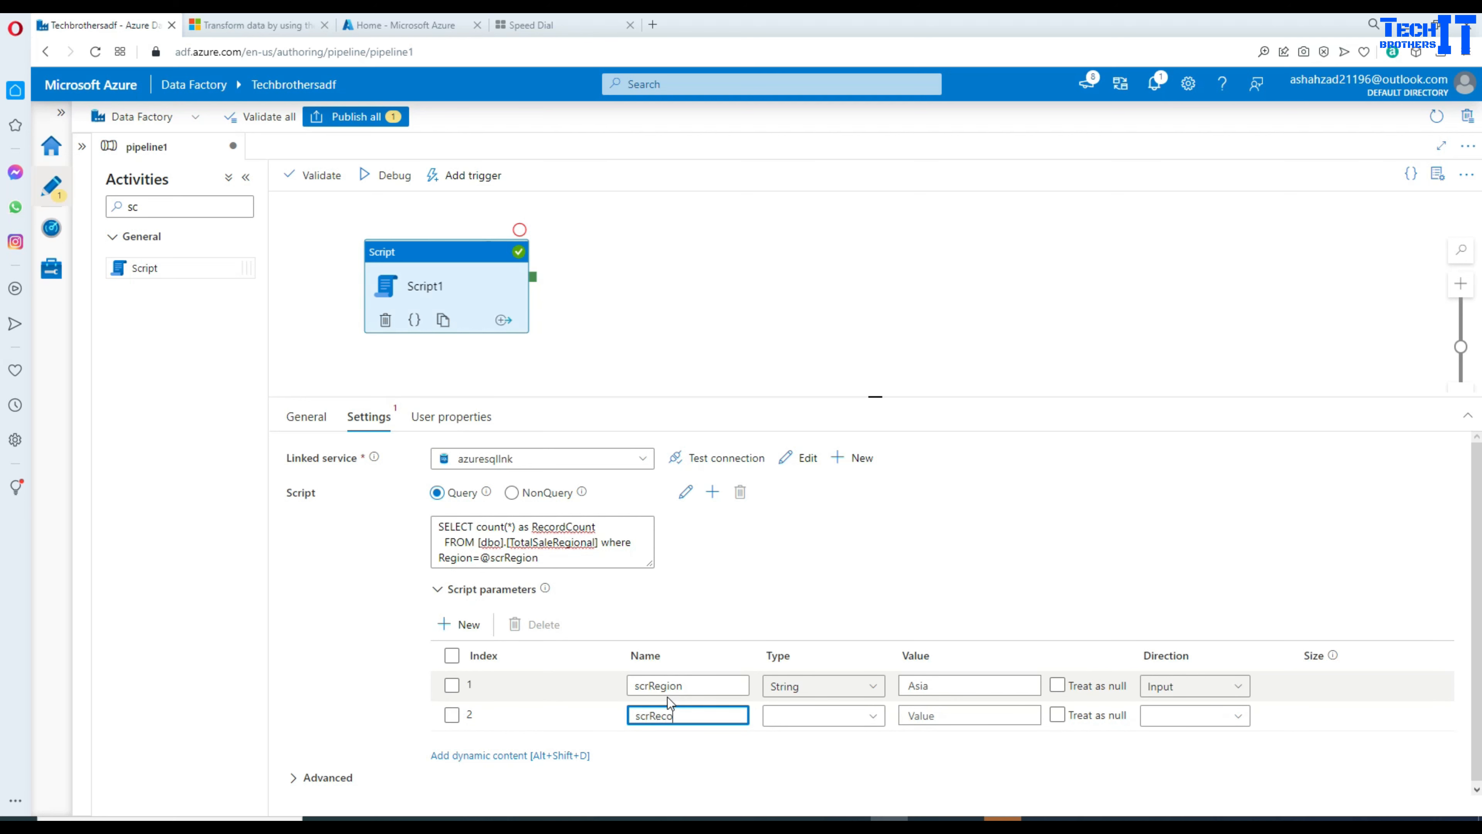
{"action": "type", "text": "scrRecountCount"}
{"action": "left_click", "coordinate": [841, 720]}
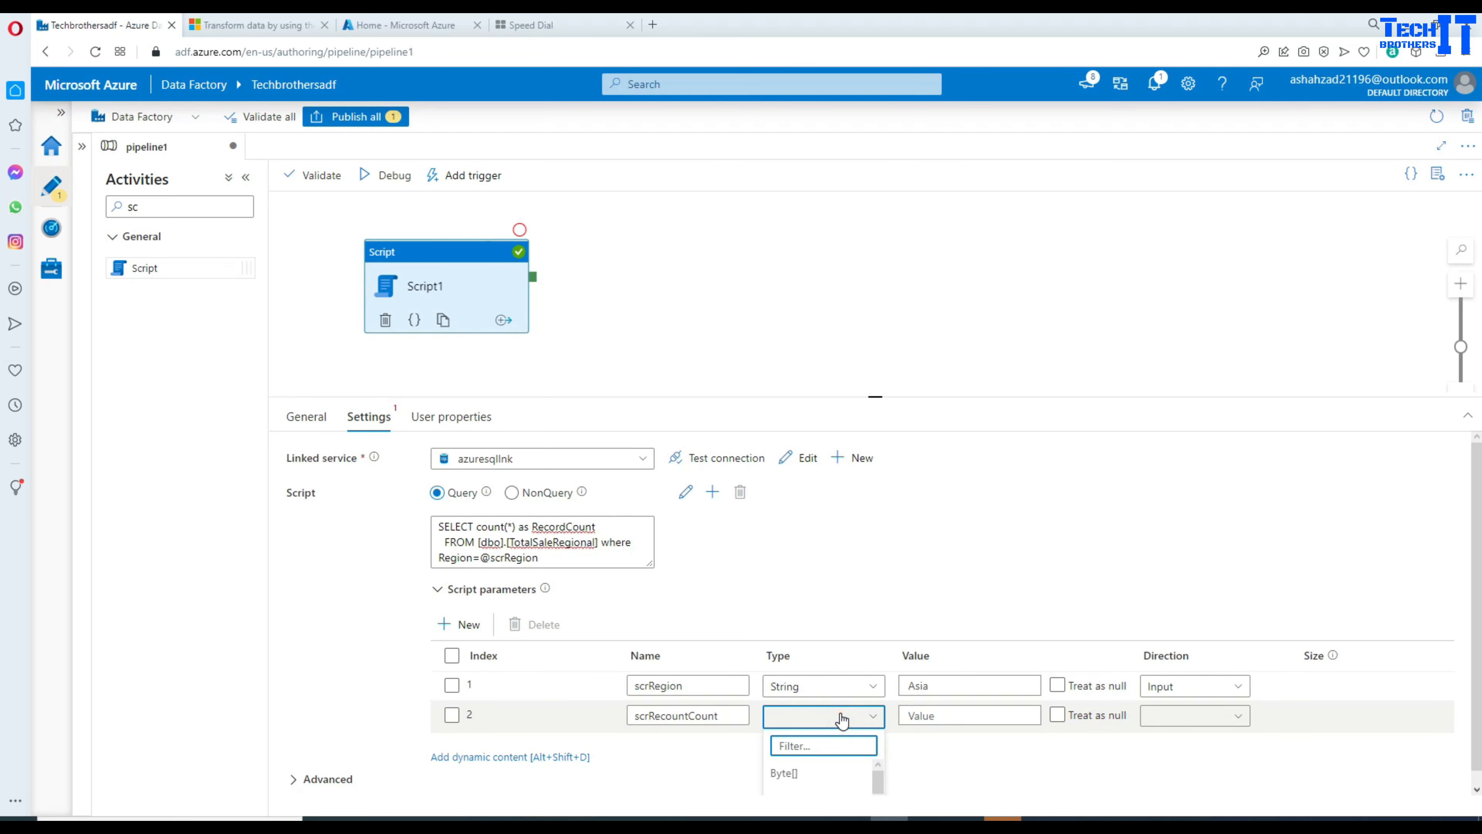
{"action": "type", "text": "in"}
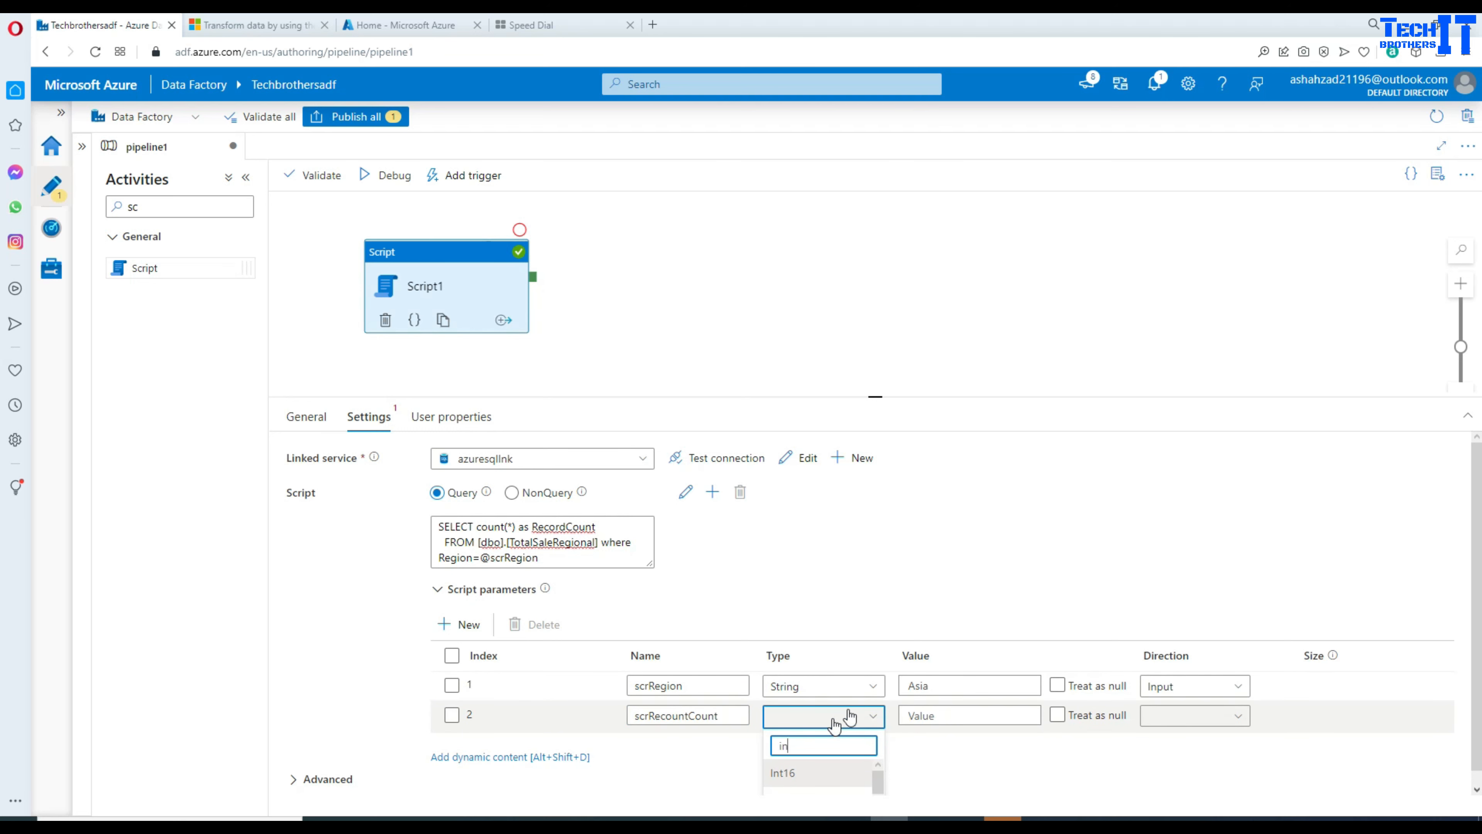
{"action": "left_click_drag", "start_coordinate": [885, 398], "coordinate": [876, 264]}
{"action": "left_click", "coordinate": [829, 701]}
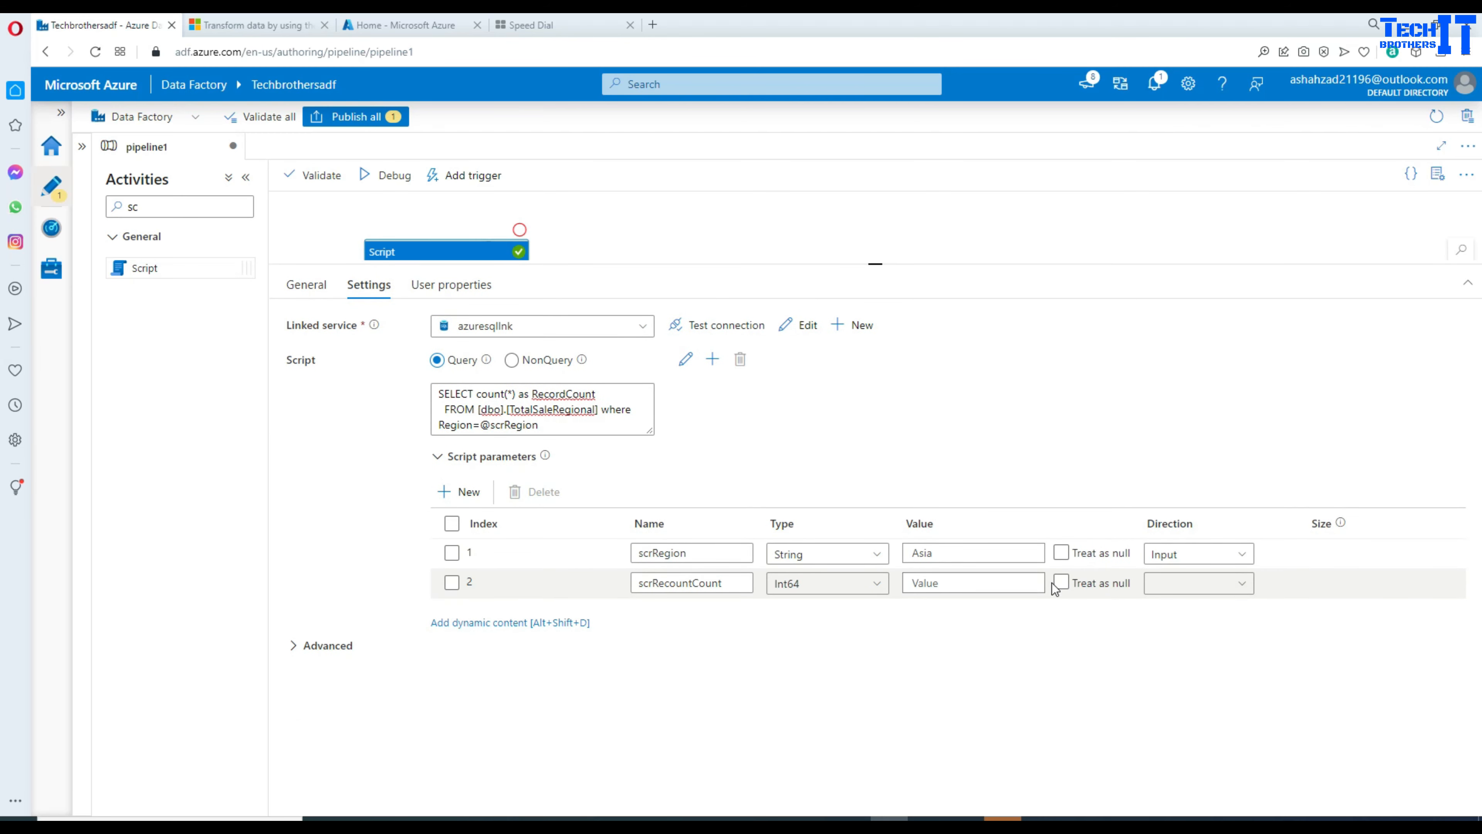
{"action": "left_click", "coordinate": [1210, 584]}
{"action": "left_click", "coordinate": [1189, 639]}
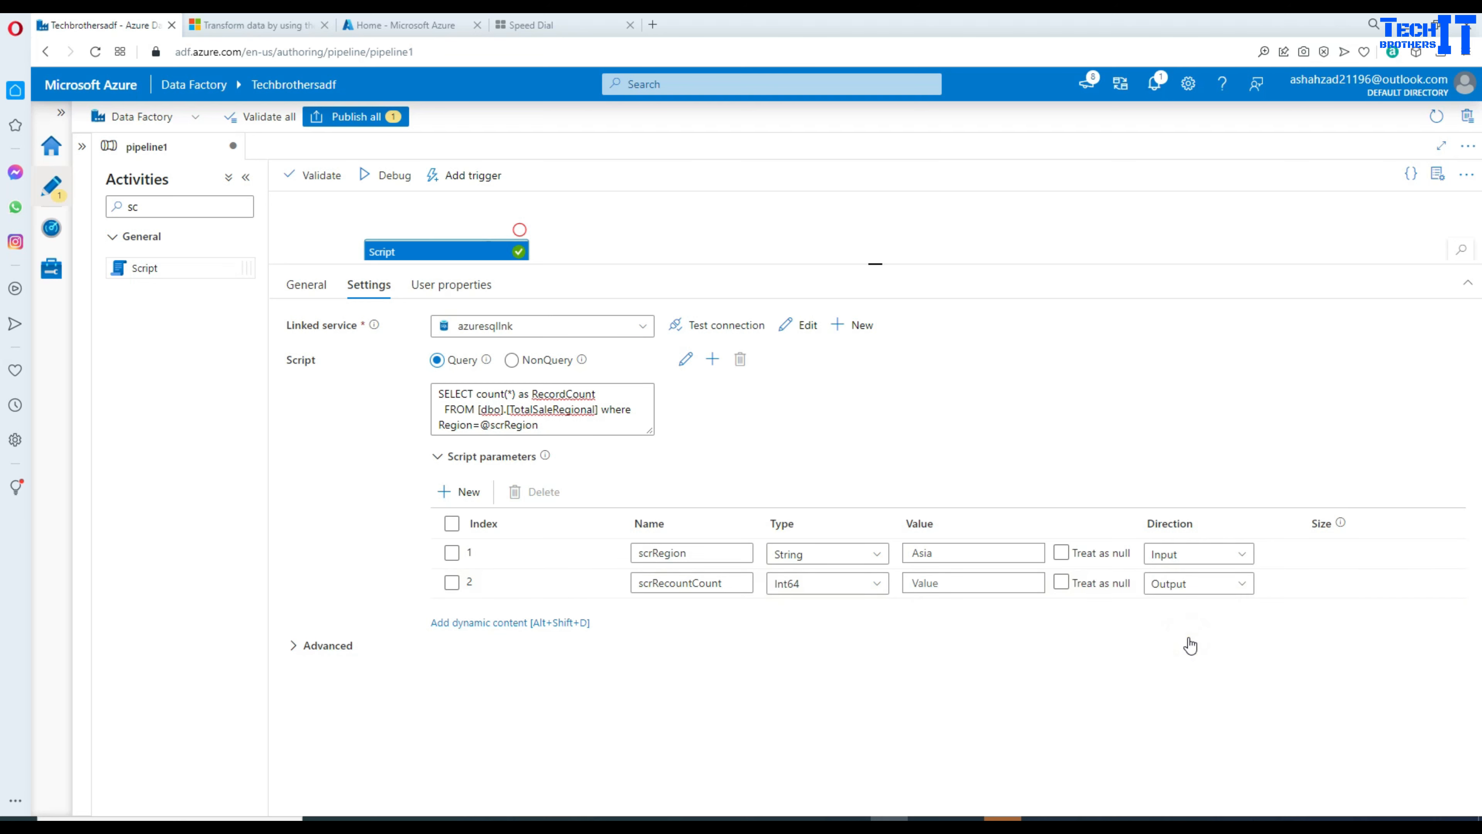
Step: Copy the parameter name scrRecountCount and enlarge the query editing area
{"action": "left_click_drag", "start_coordinate": [727, 583], "coordinate": [635, 584]}
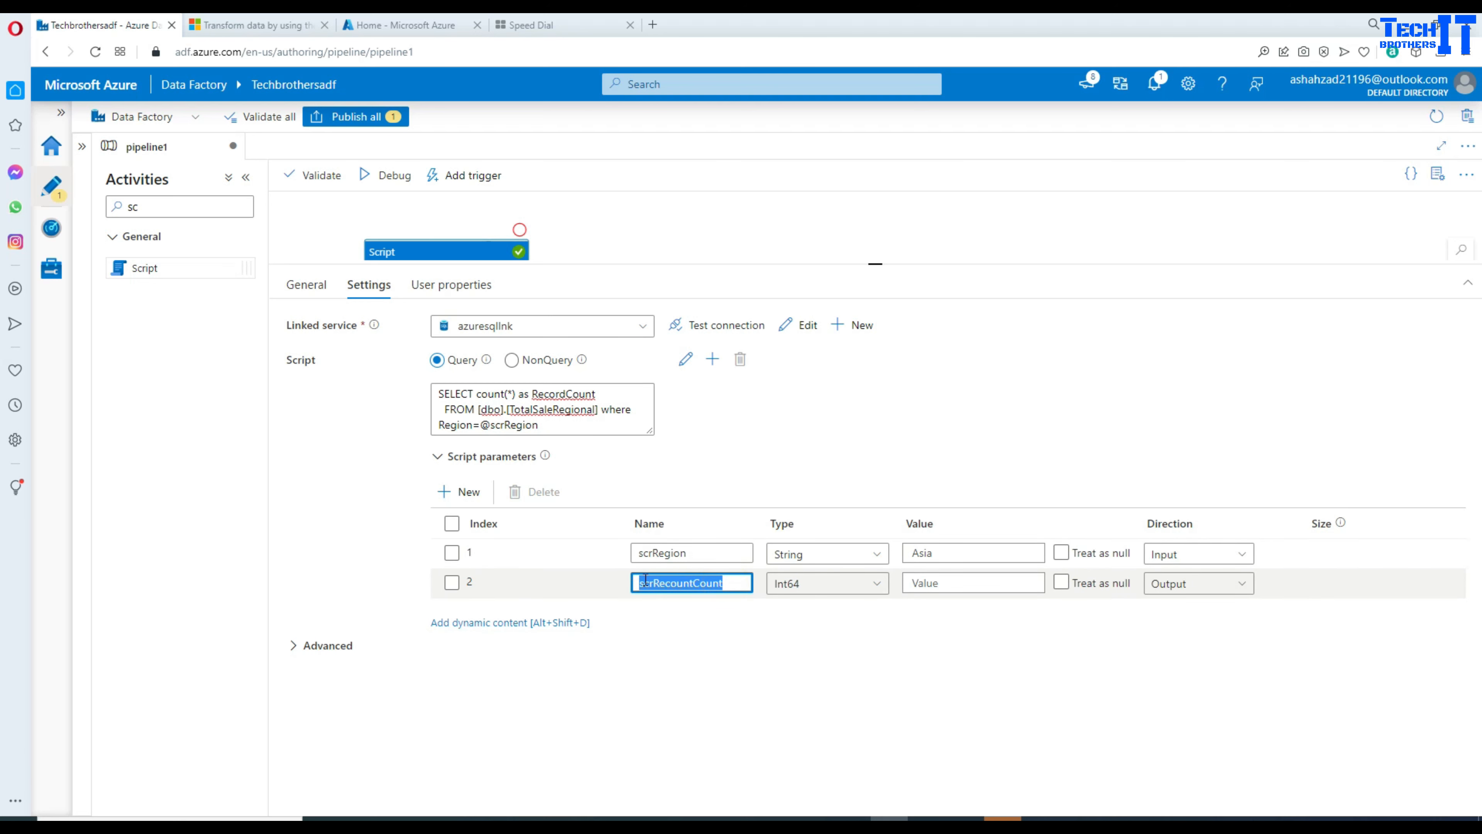
{"action": "right_click", "coordinate": [645, 581]}
{"action": "left_click", "coordinate": [706, 328]}
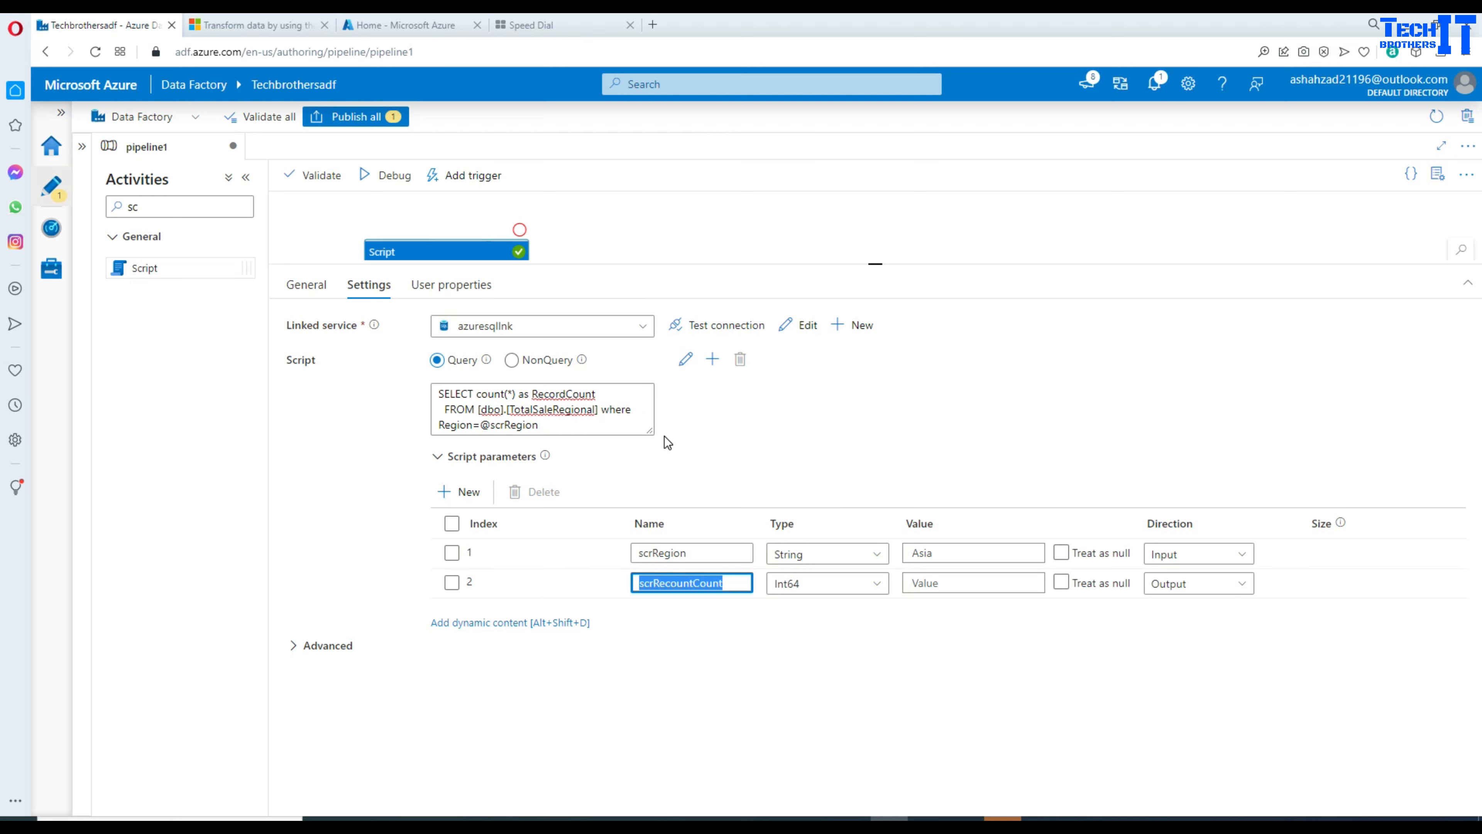
{"action": "left_click_drag", "start_coordinate": [652, 431], "coordinate": [776, 545]}
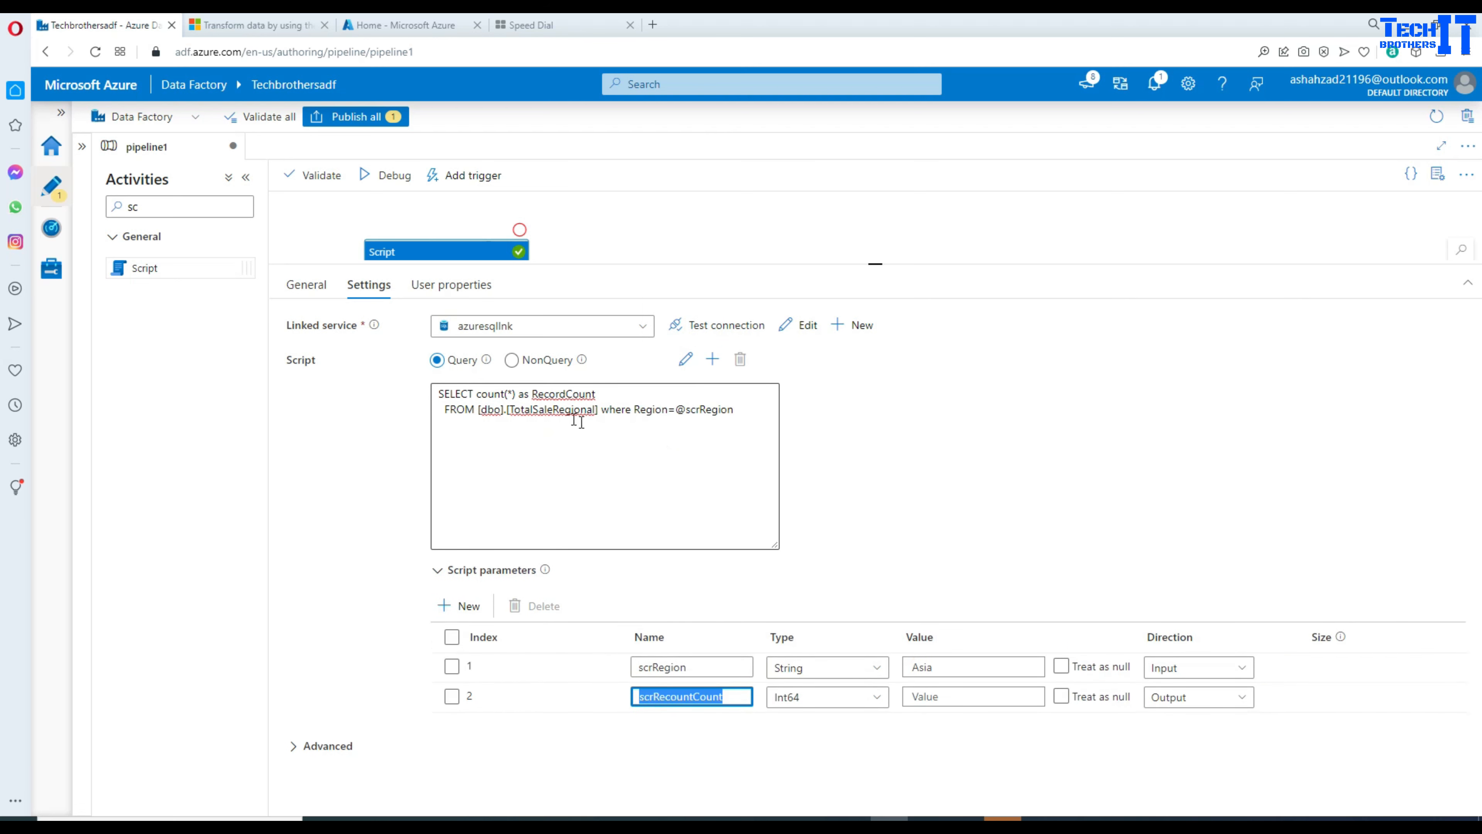
{"action": "left_click", "coordinate": [482, 394]}
{"action": "key", "text": "ctrl+v"}
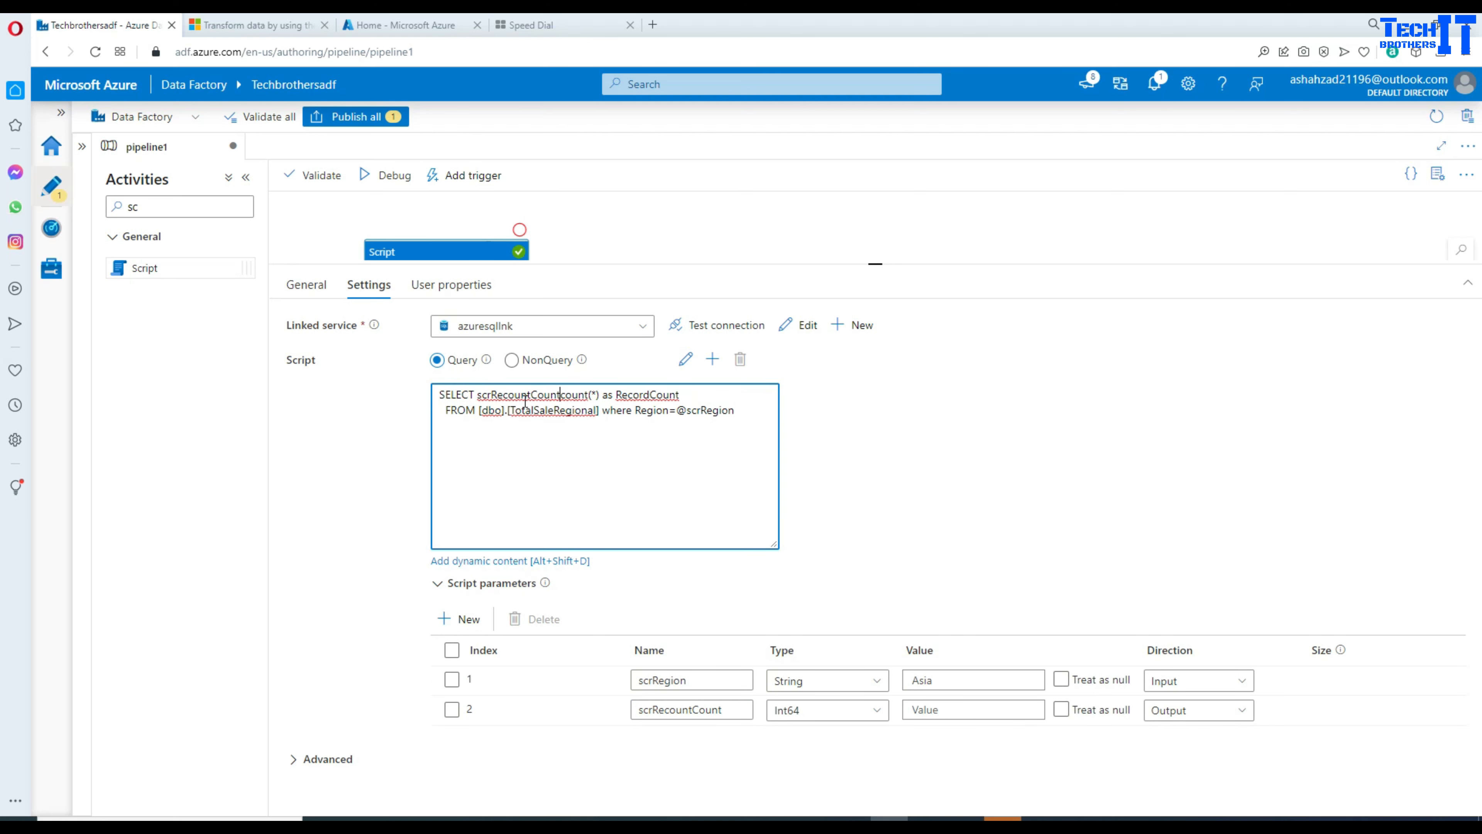
{"action": "type", "text": "="}
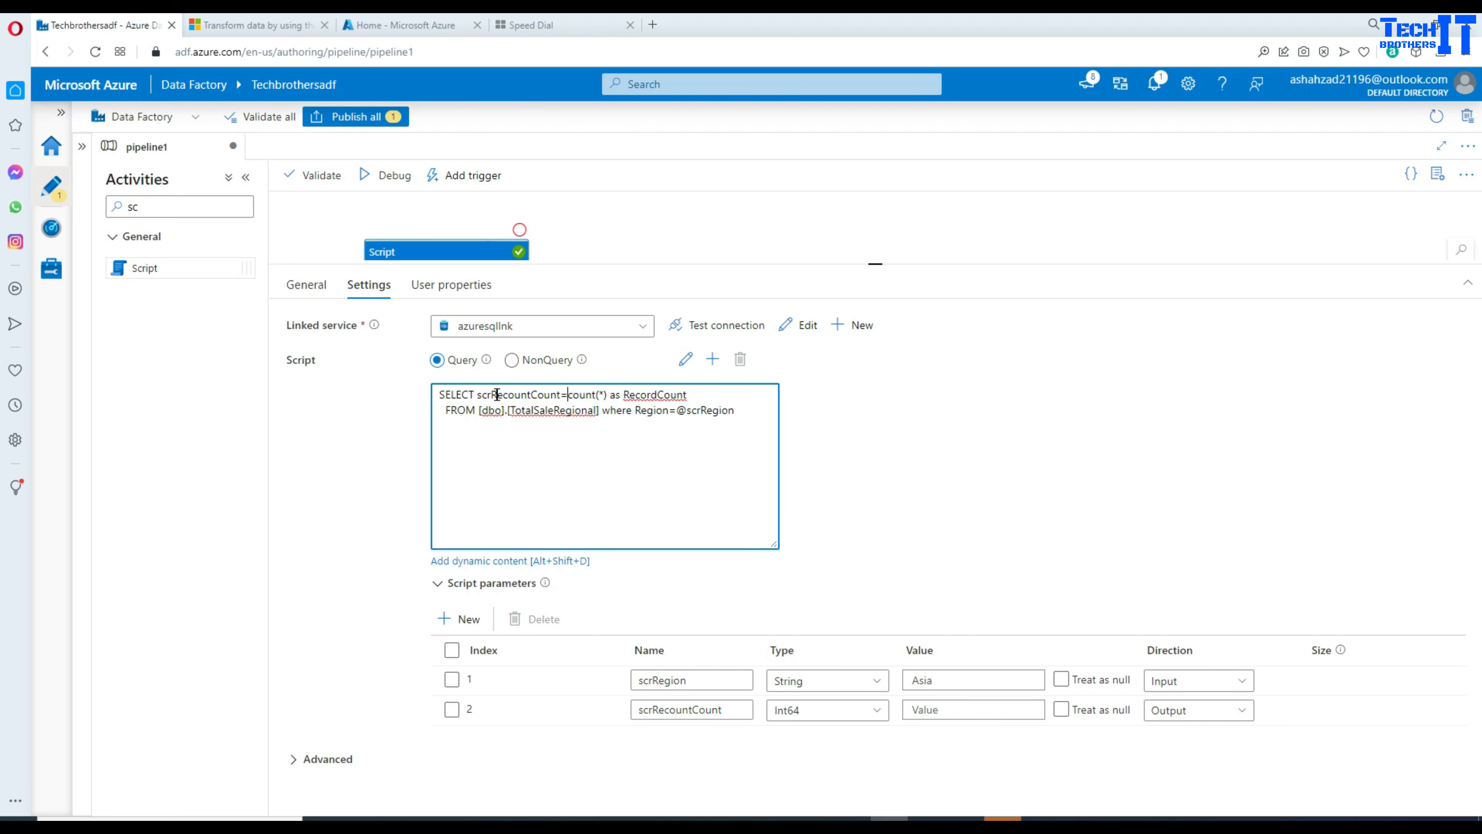
{"action": "left_click", "coordinate": [477, 395]}
{"action": "type", "text": "@"}
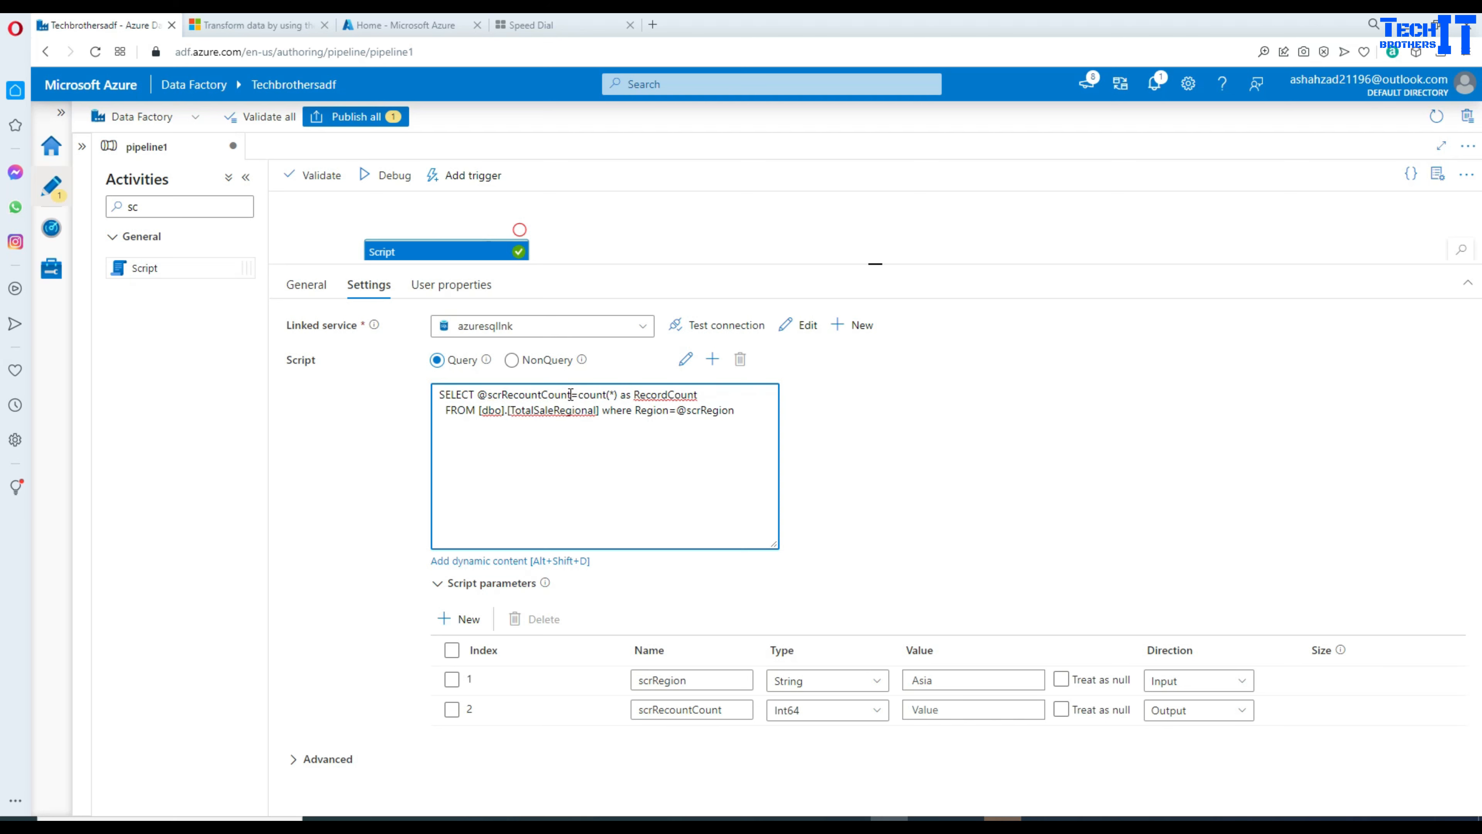
{"action": "left_click", "coordinate": [521, 367]}
{"action": "left_click_drag", "start_coordinate": [579, 395], "coordinate": [625, 392]}
{"action": "left_click", "coordinate": [619, 396]}
{"action": "key", "text": "BackSpace"}
{"action": "left_click_drag", "start_coordinate": [620, 395], "coordinate": [477, 395]}
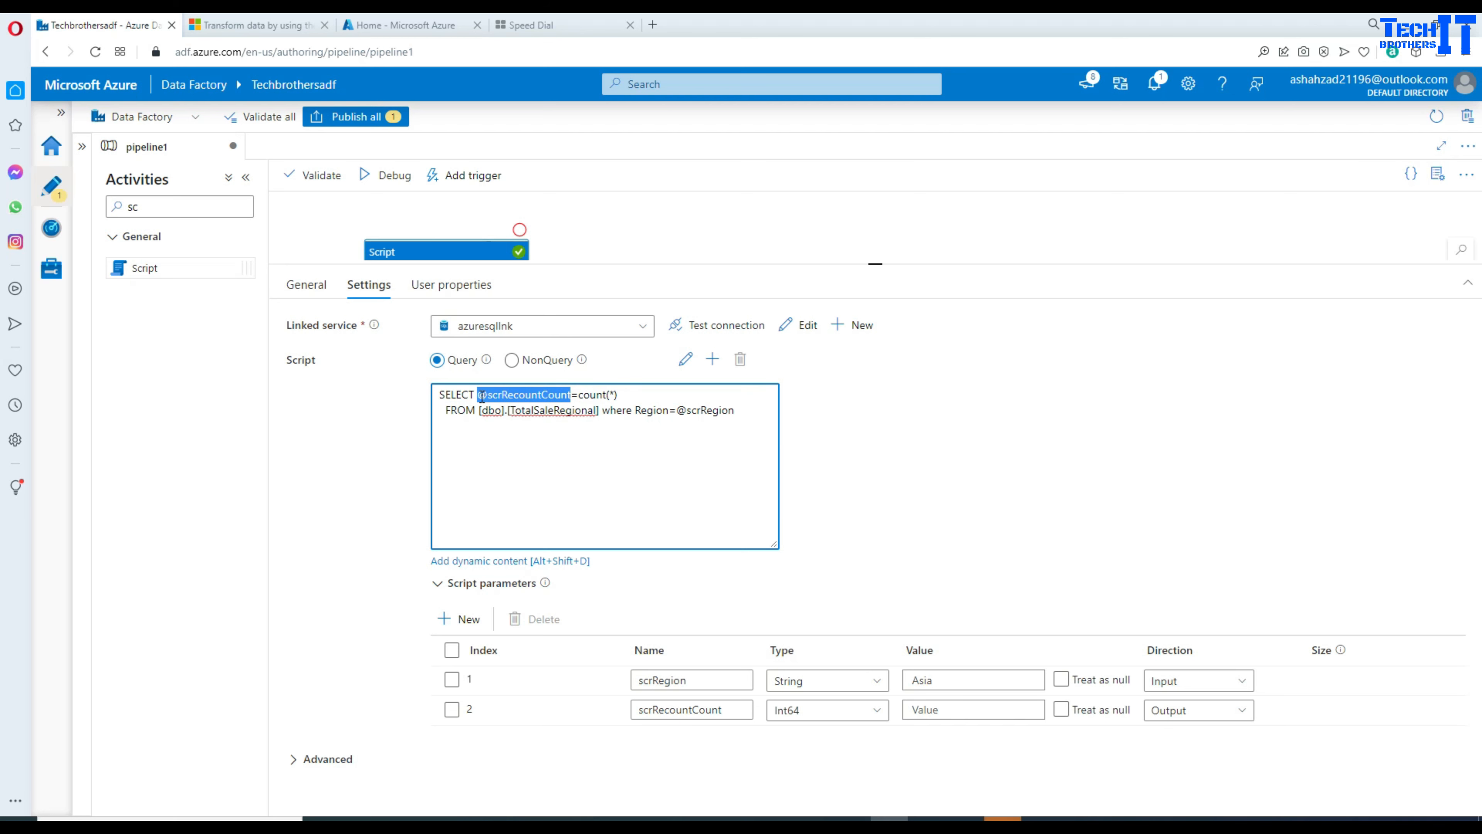
{"action": "left_click_drag", "start_coordinate": [736, 410], "coordinate": [677, 410]}
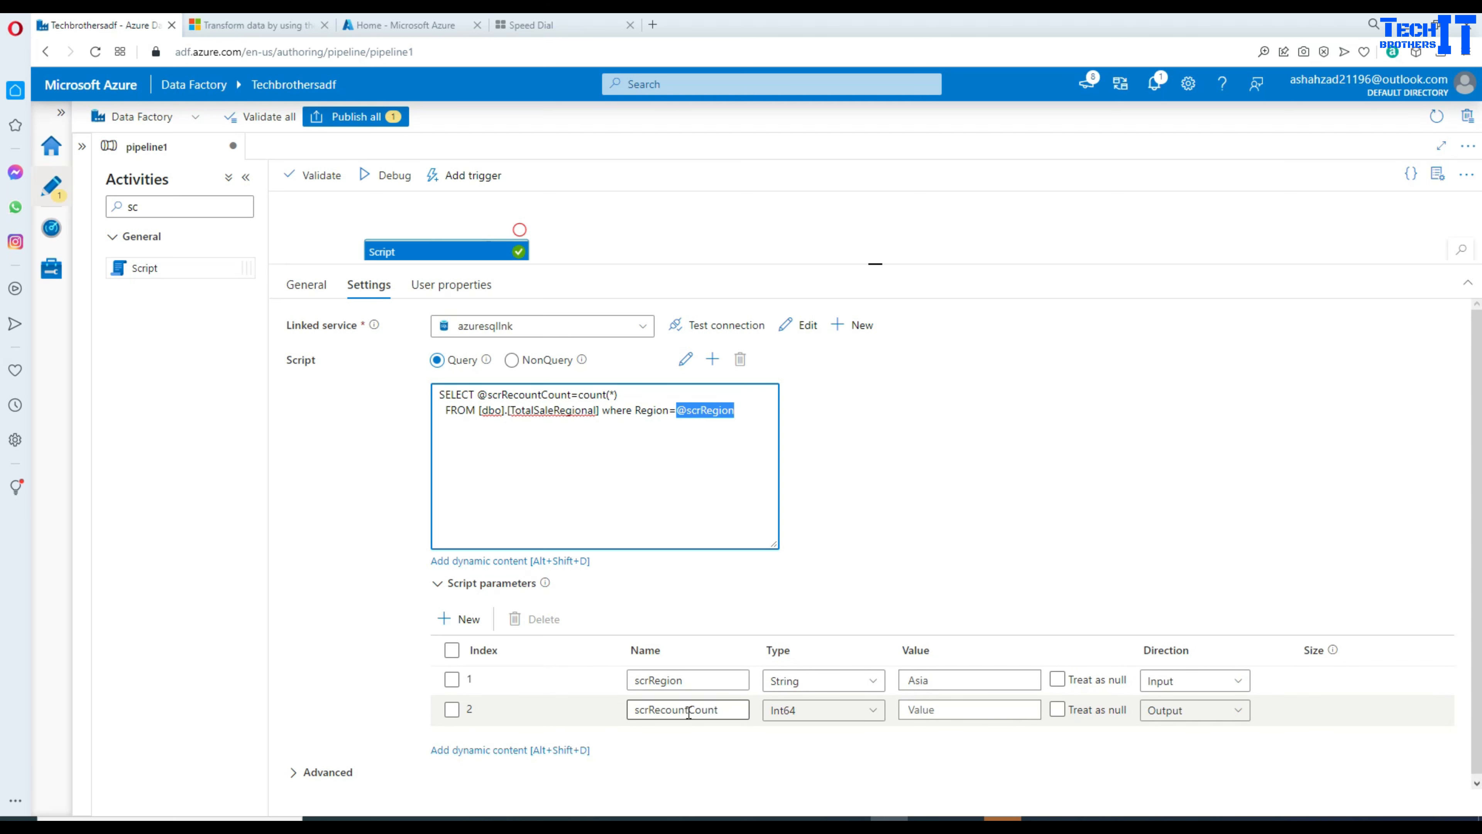
{"action": "double_click", "coordinate": [505, 395]}
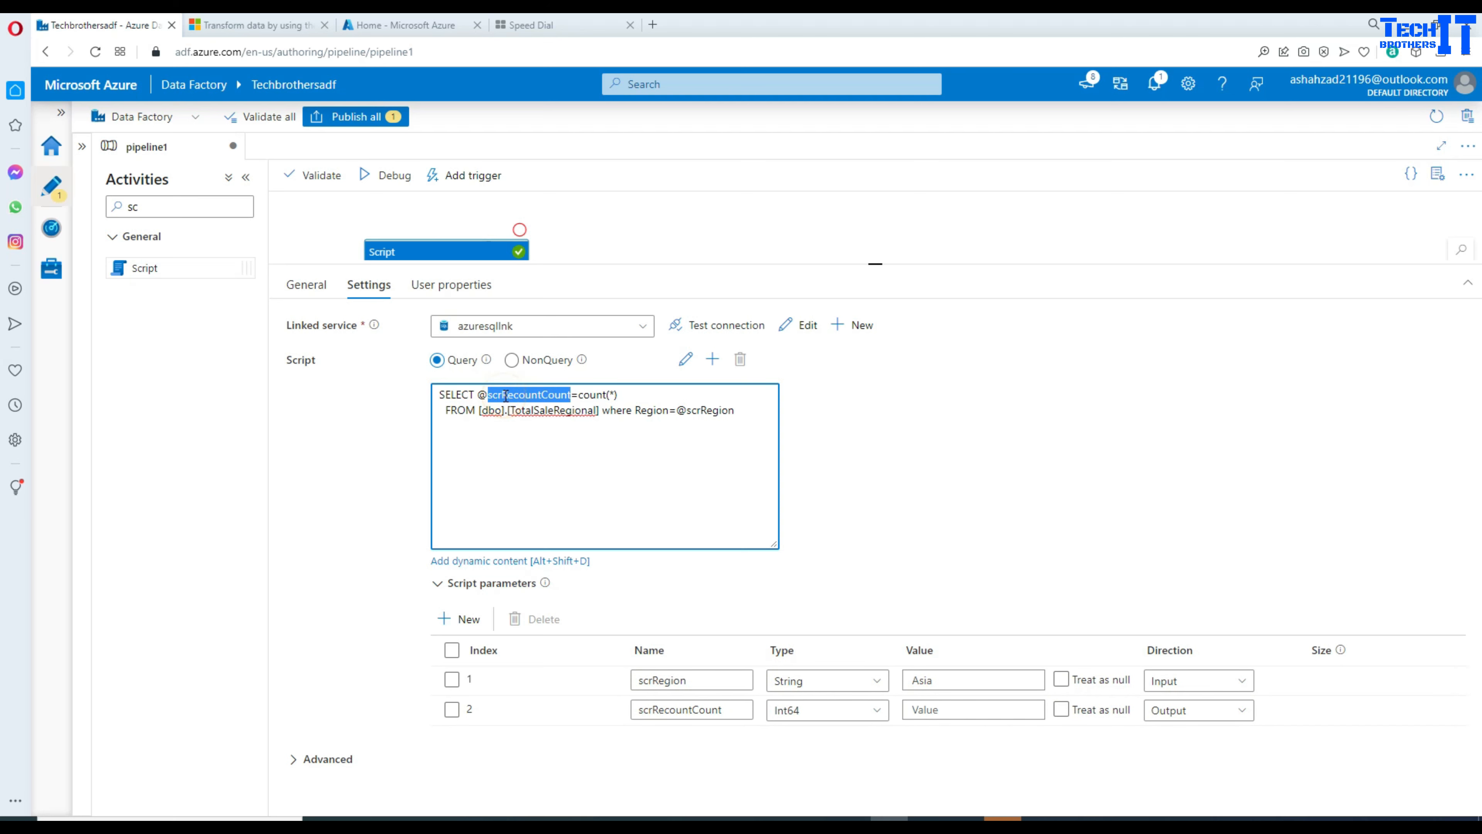
{"action": "left_click", "coordinate": [940, 464]}
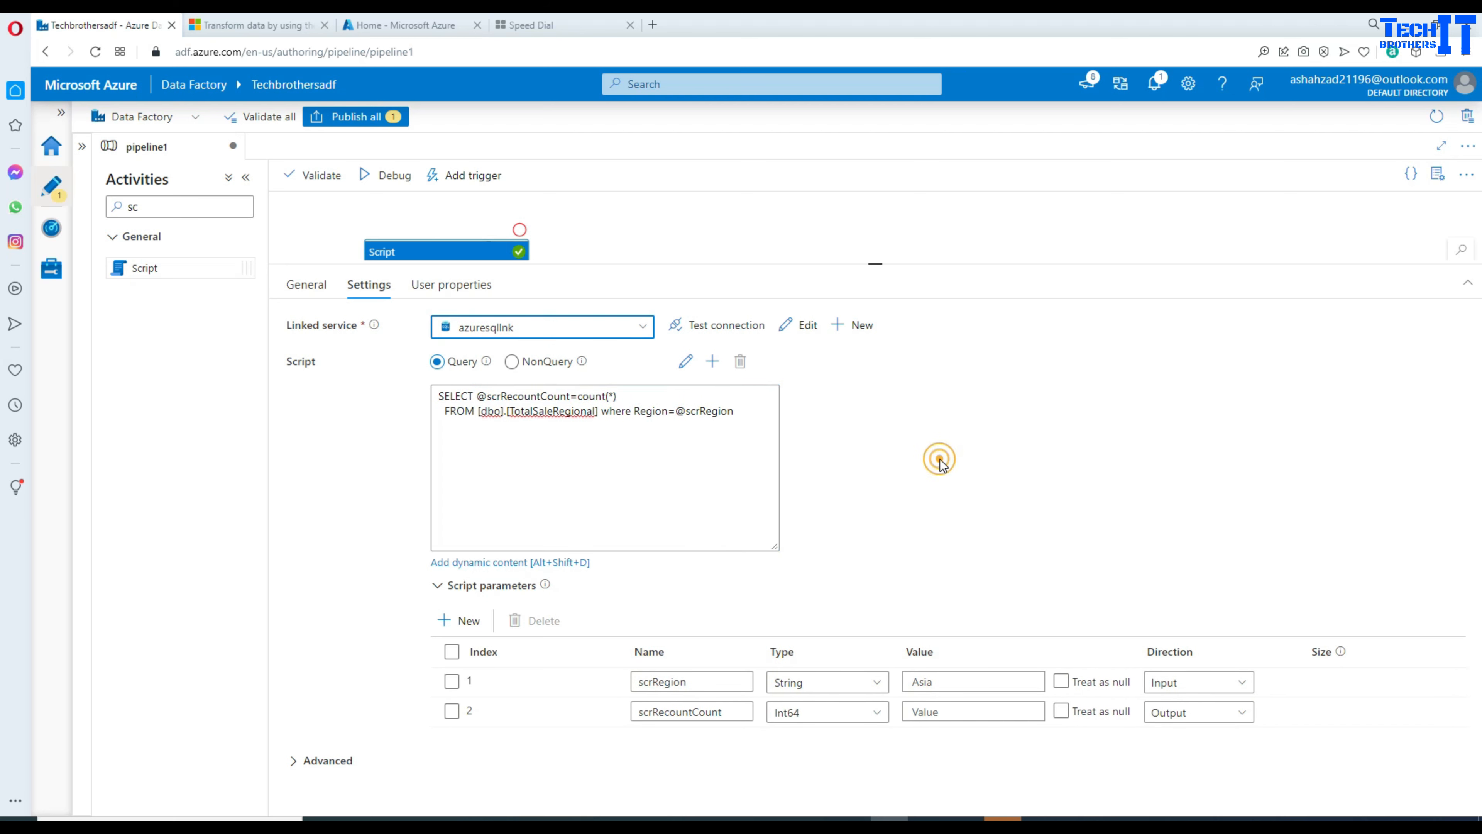
Step: Debug the pipeline and read the error: invalid Value for parameter scrRecountCount
{"action": "left_click", "coordinate": [401, 180]}
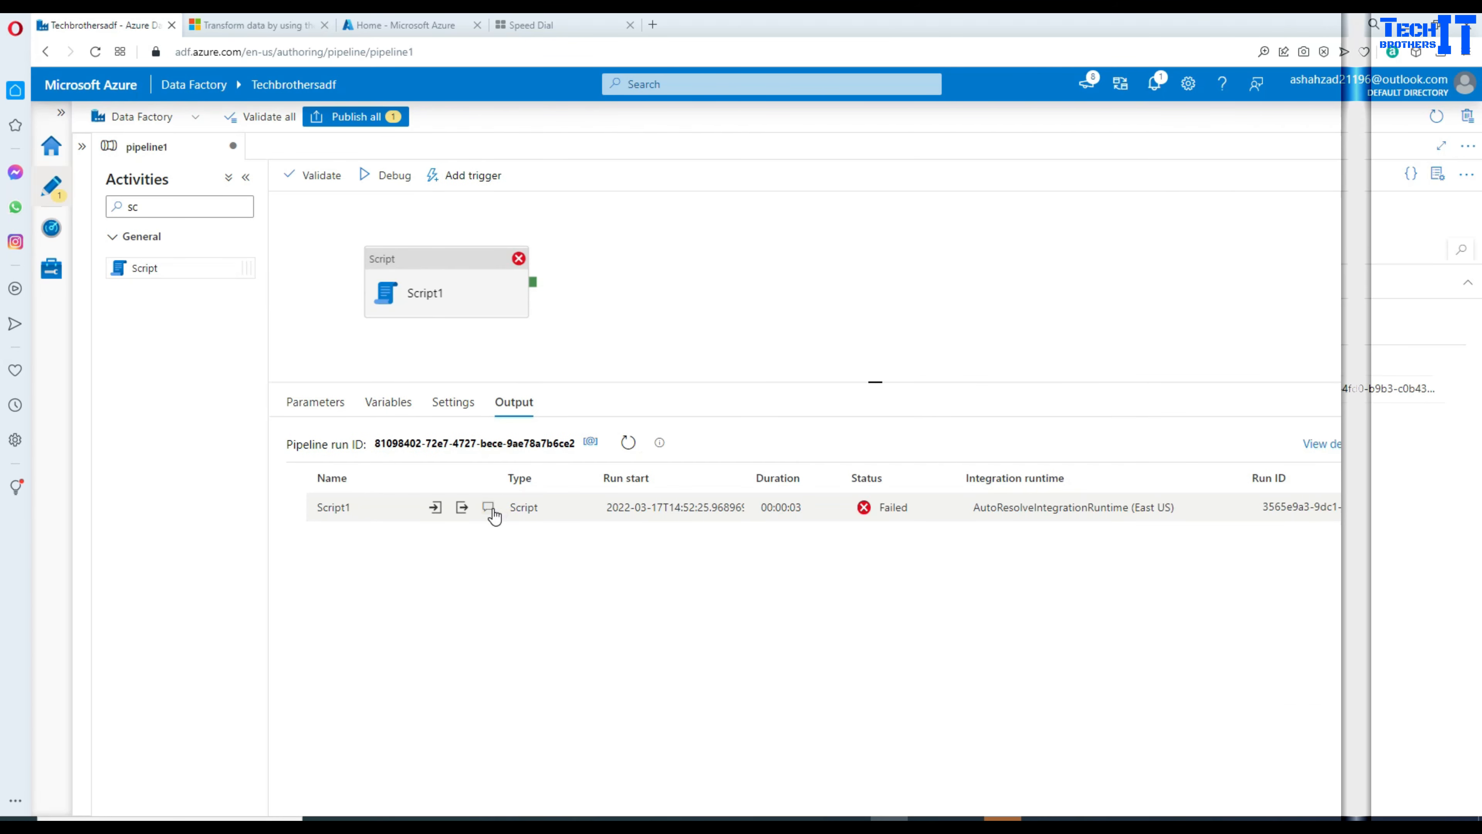
{"action": "left_click", "coordinate": [491, 509]}
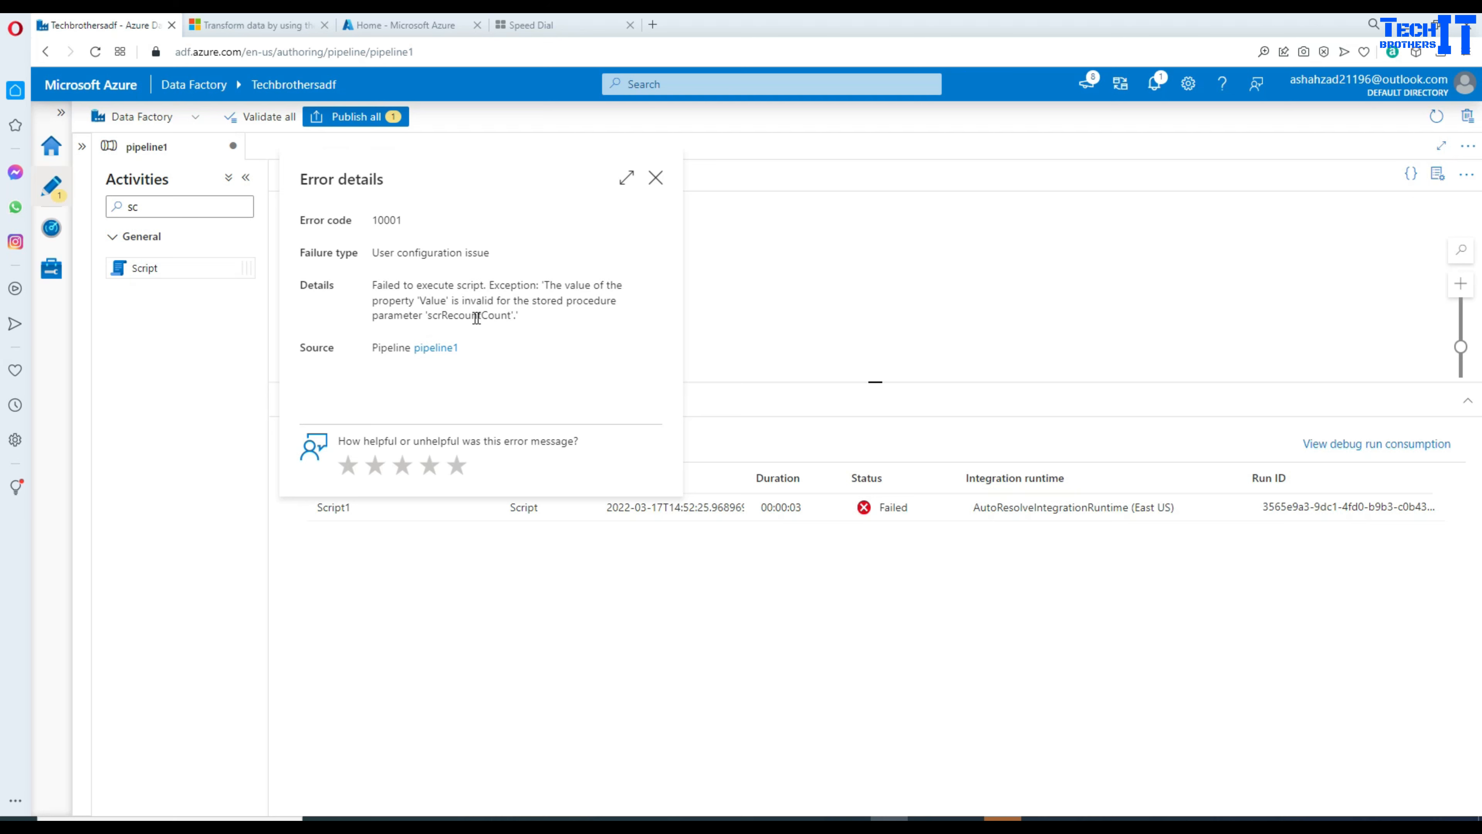
{"action": "double_click", "coordinate": [454, 316]}
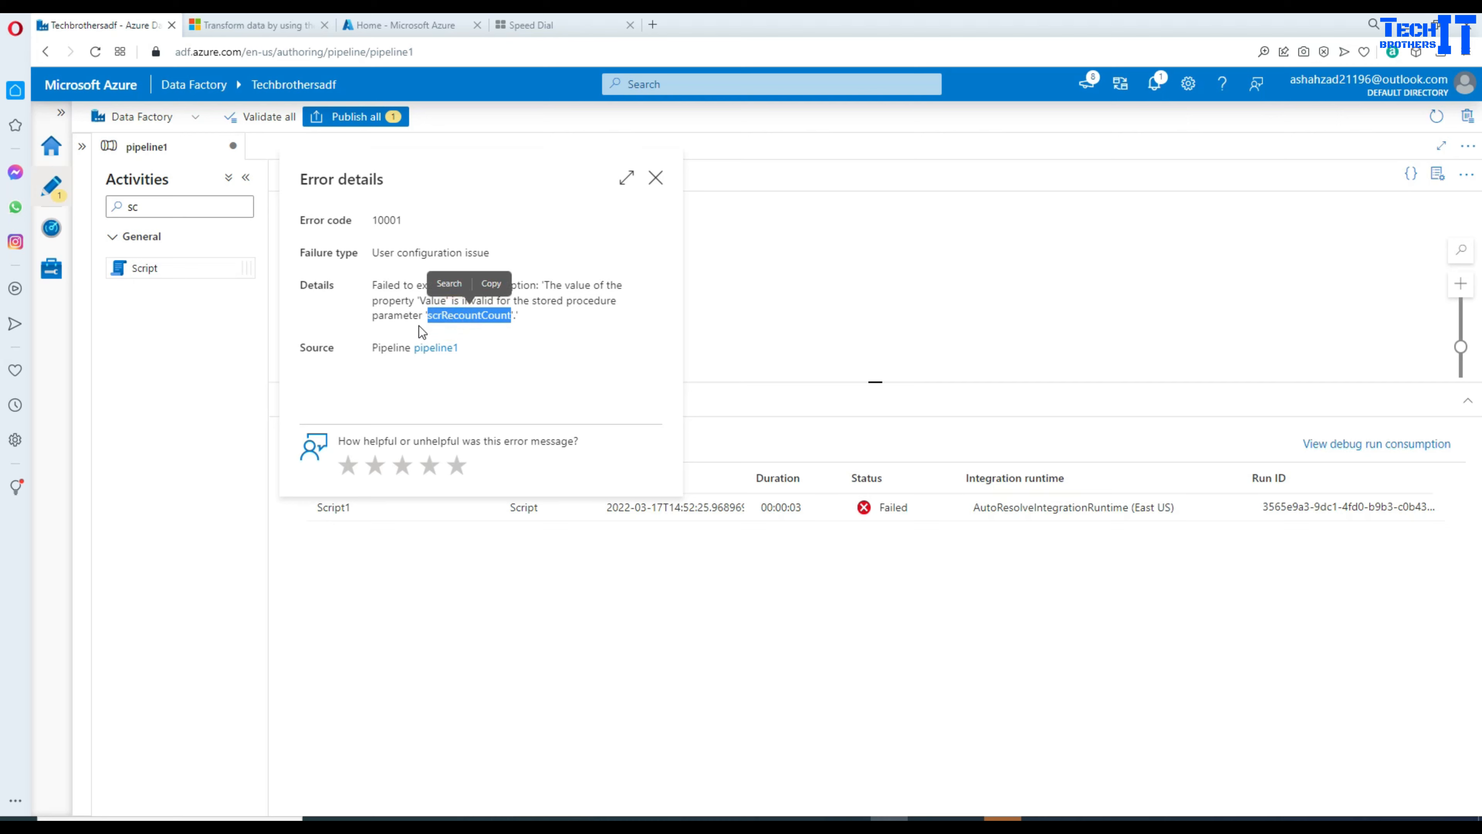
{"action": "left_click", "coordinate": [655, 178]}
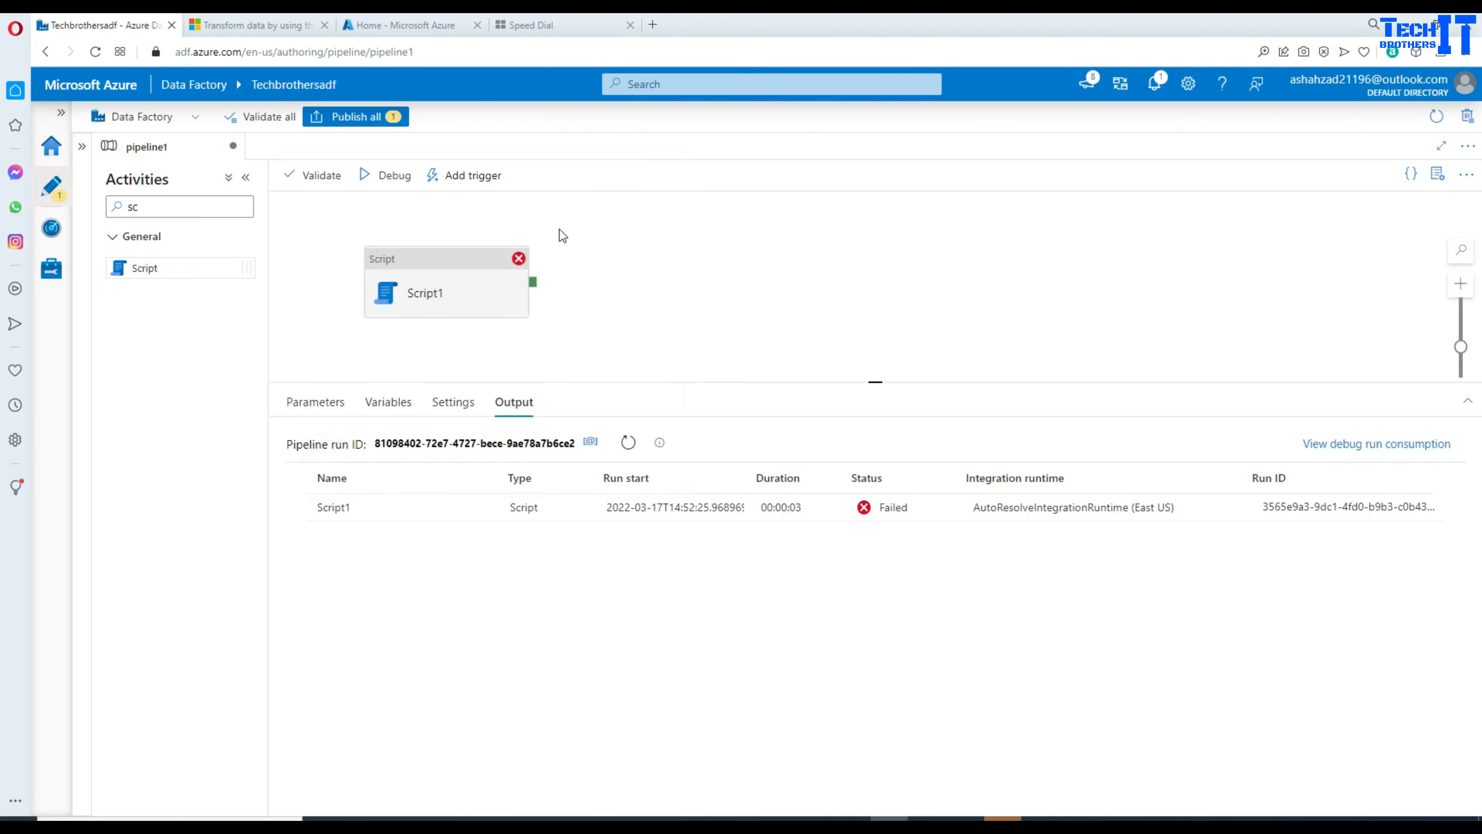
{"action": "left_click", "coordinate": [466, 257]}
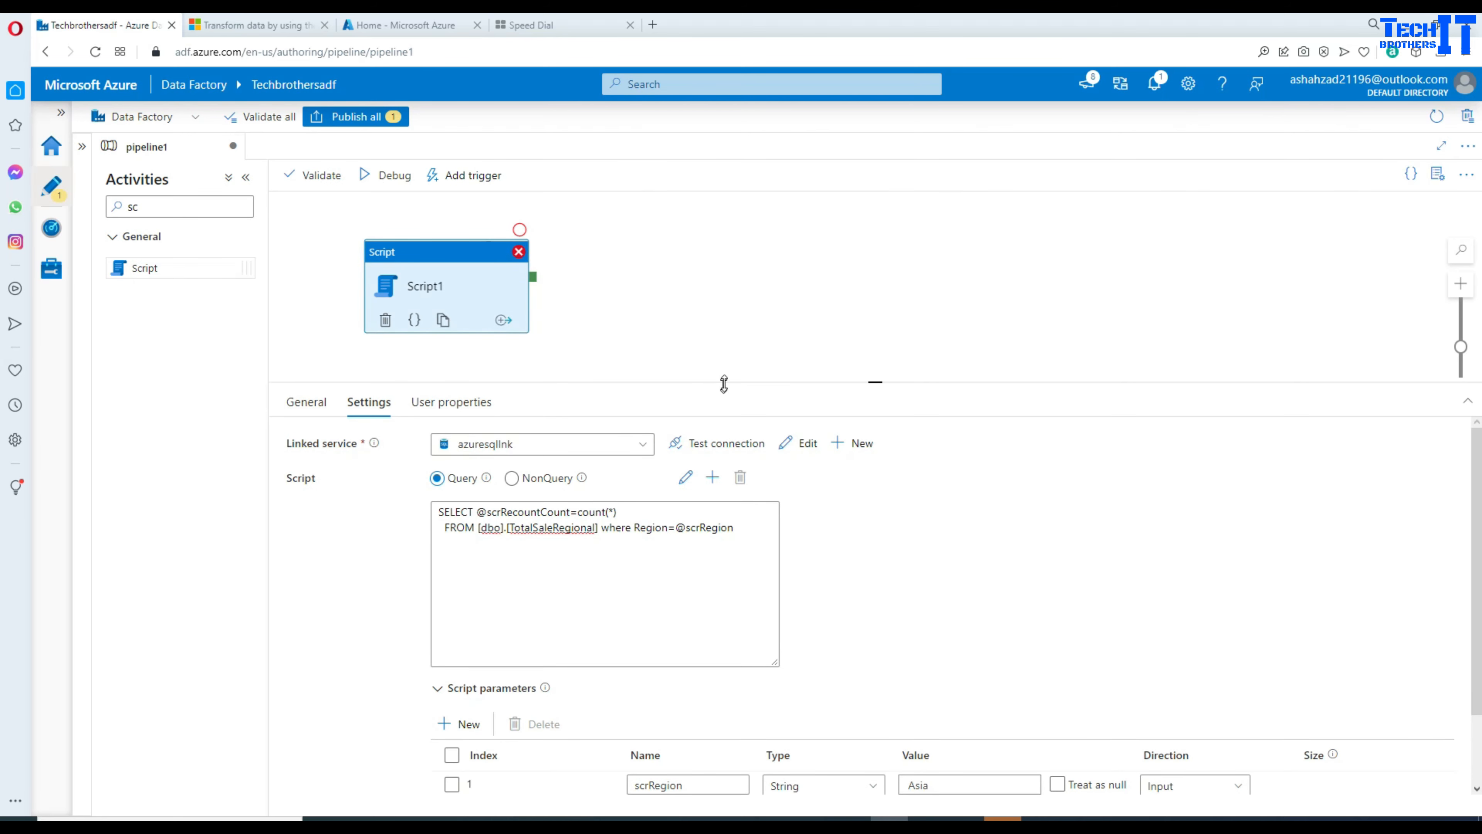
Step: Set scrRecountCount to Treat as null with an empty Value, then rerun the debug
{"action": "left_click_drag", "start_coordinate": [724, 383], "coordinate": [724, 295]}
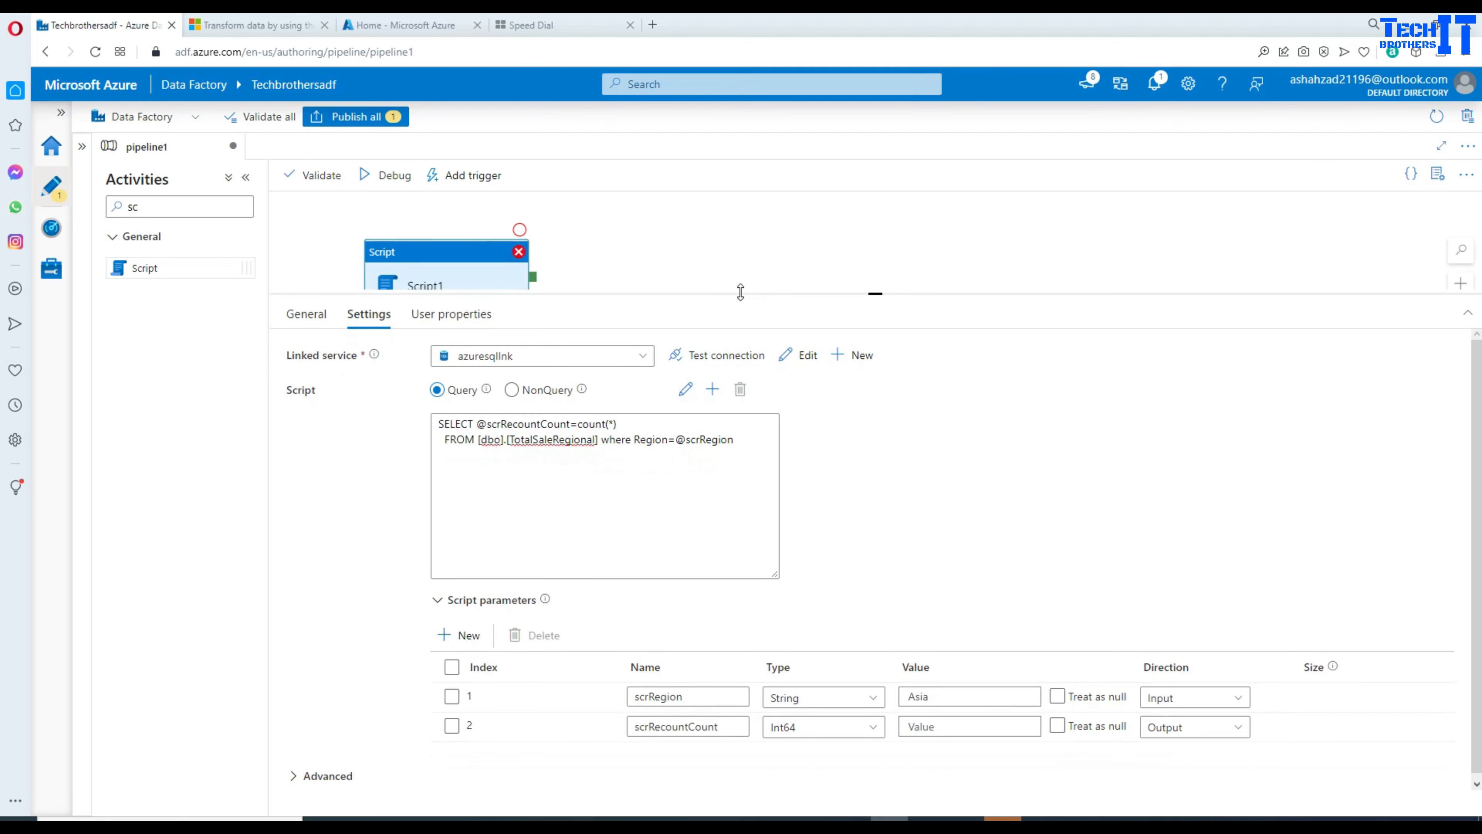
{"action": "left_click", "coordinate": [937, 724]}
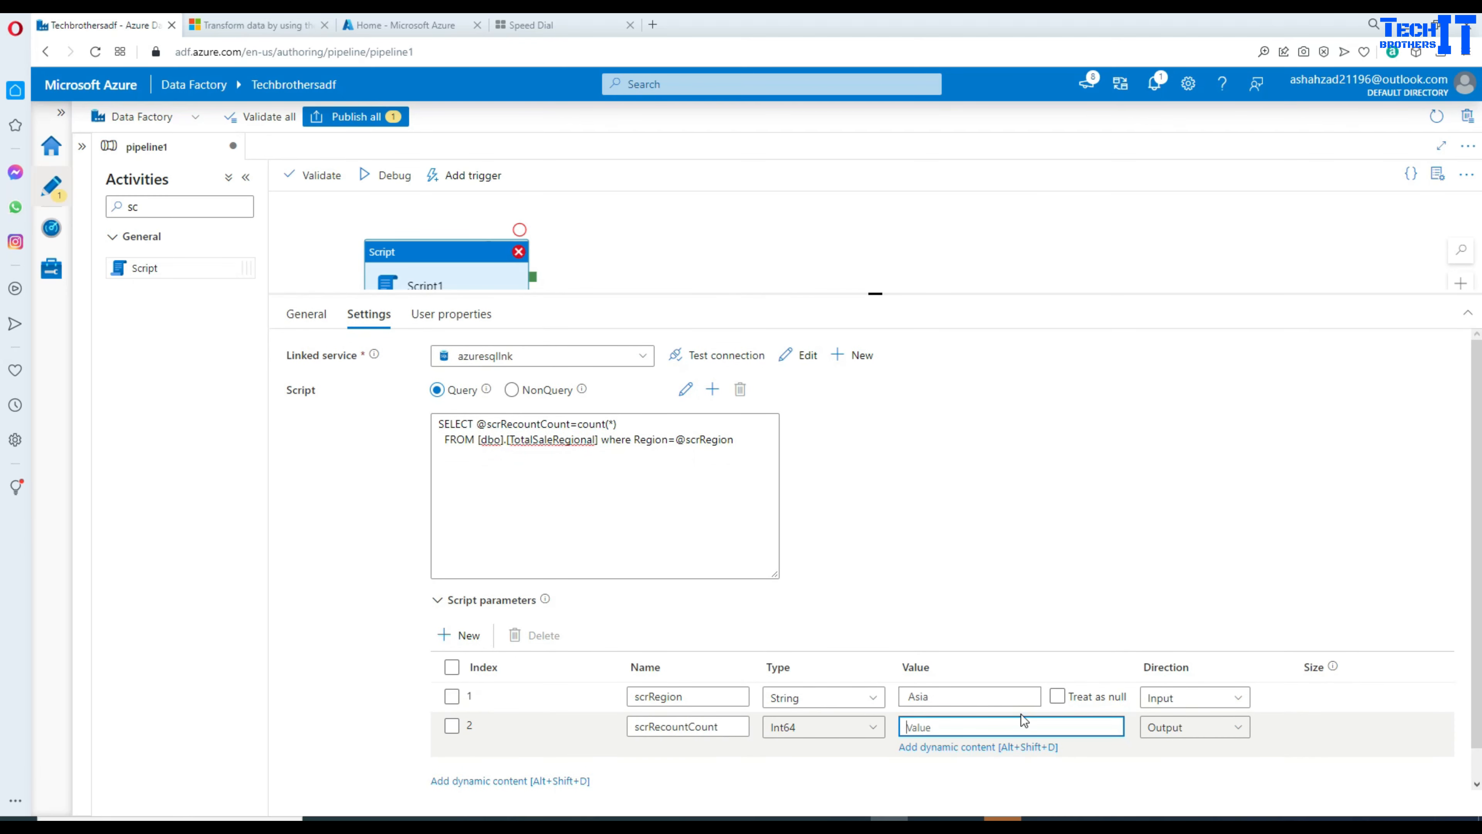
{"action": "type", "text": "0"}
{"action": "left_click", "coordinate": [931, 765]}
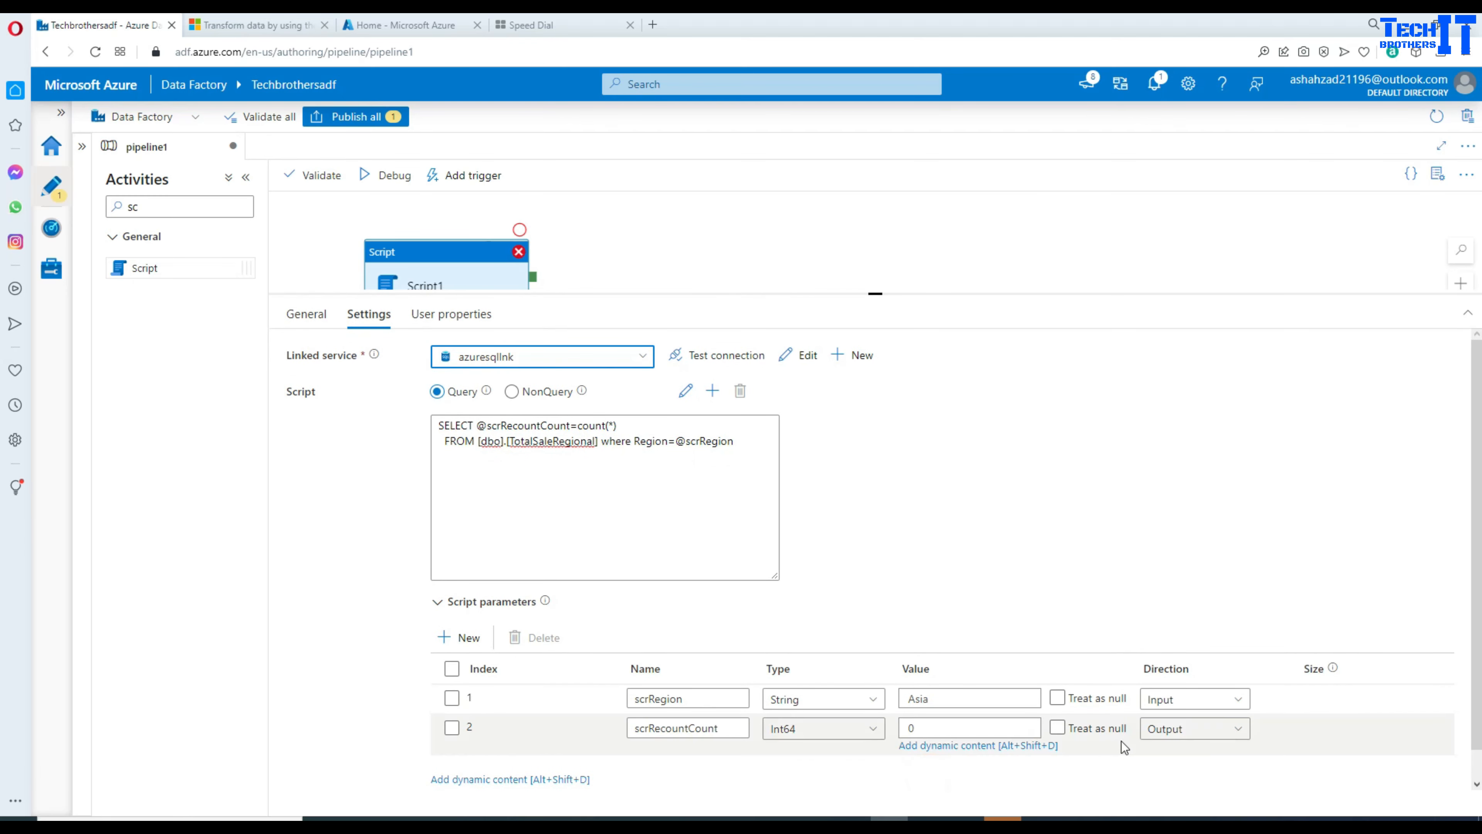
{"action": "left_click", "coordinate": [1058, 727]}
{"action": "left_click", "coordinate": [1058, 729]}
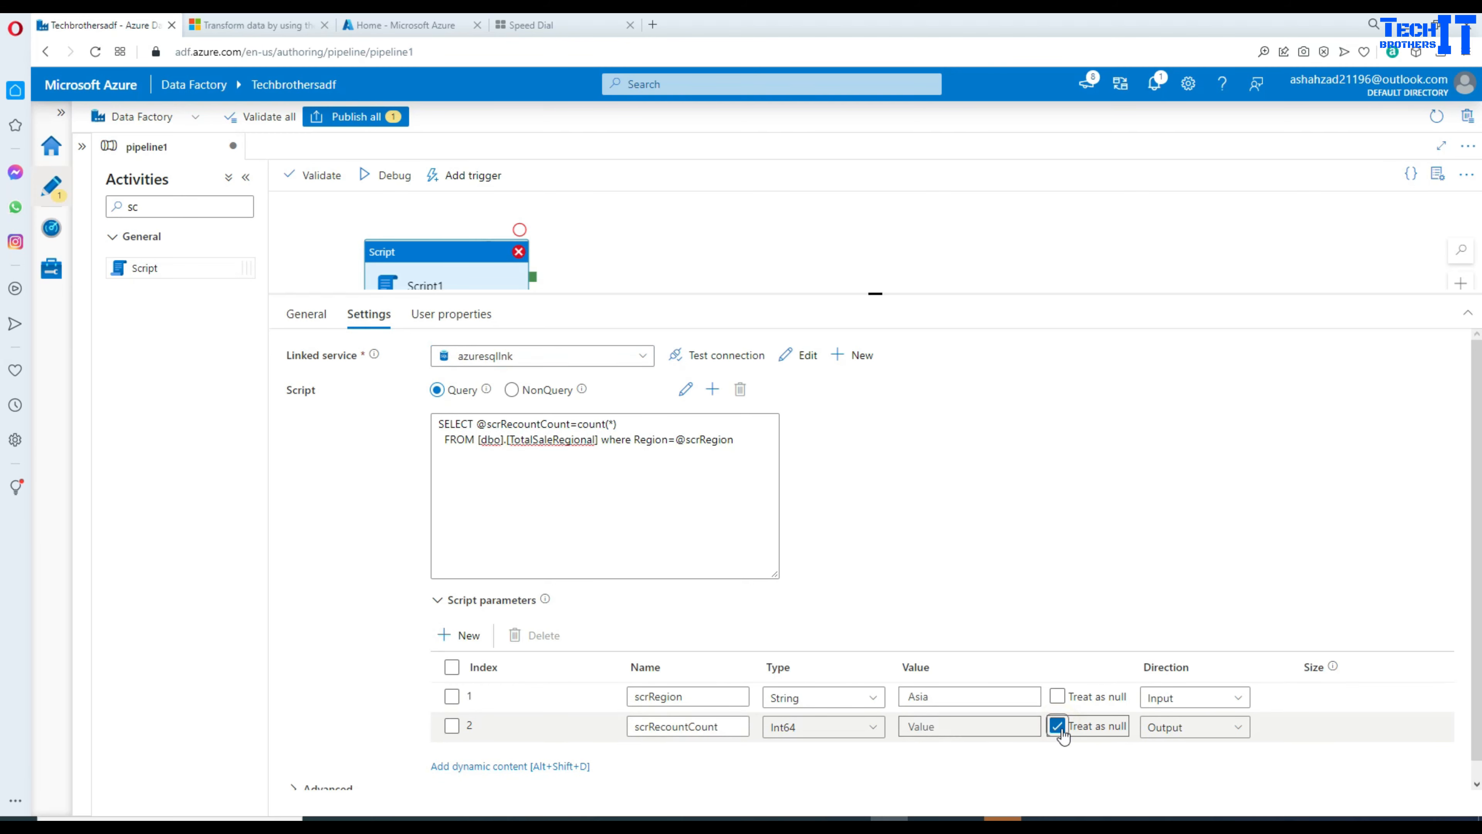
{"action": "left_click", "coordinate": [401, 181]}
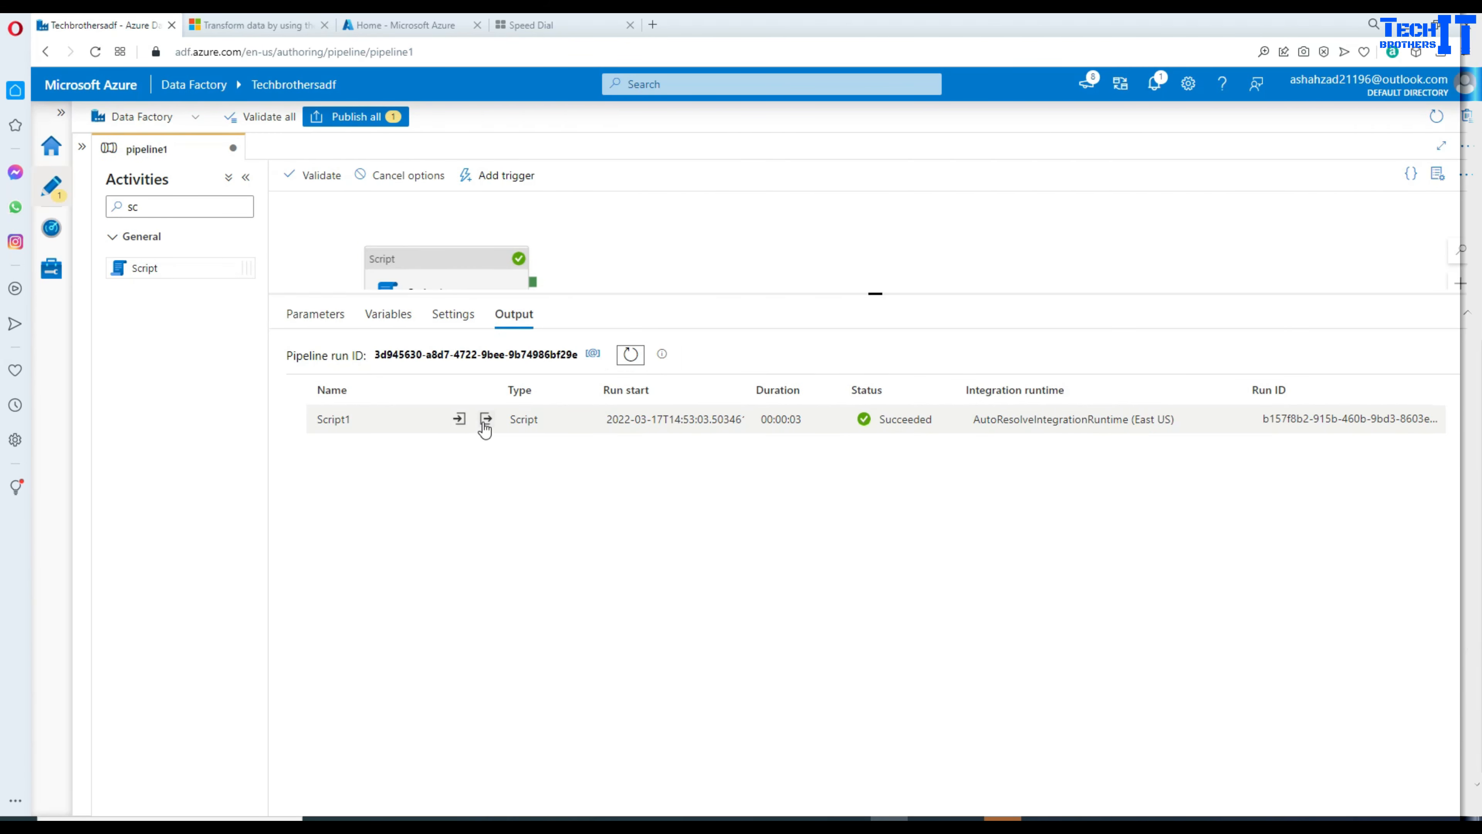
Step: Inspect Script1's output, showing outputParameters scrRecountCount with value 4
{"action": "left_click", "coordinate": [484, 420]}
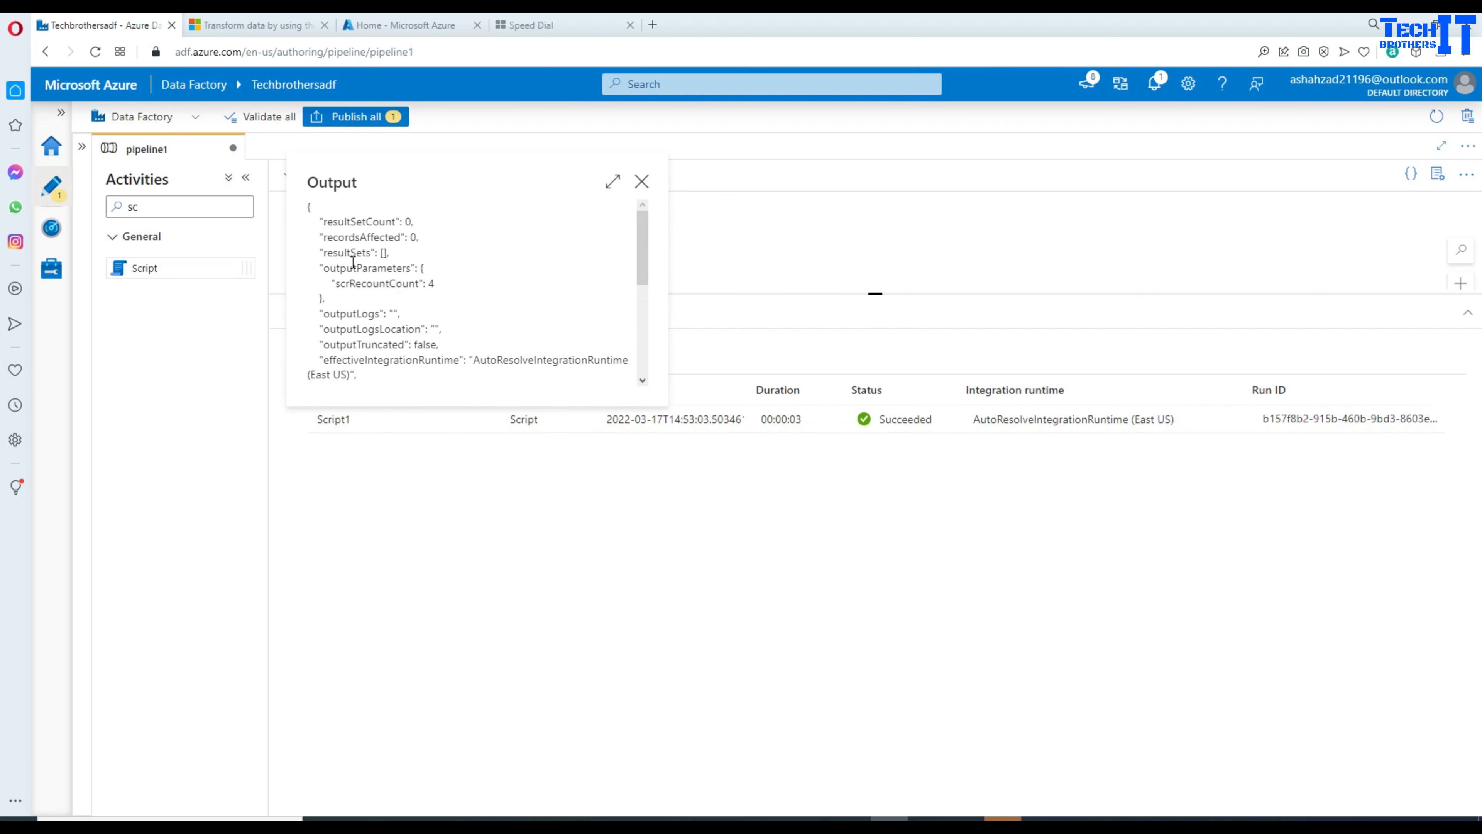
{"action": "double_click", "coordinate": [363, 283]}
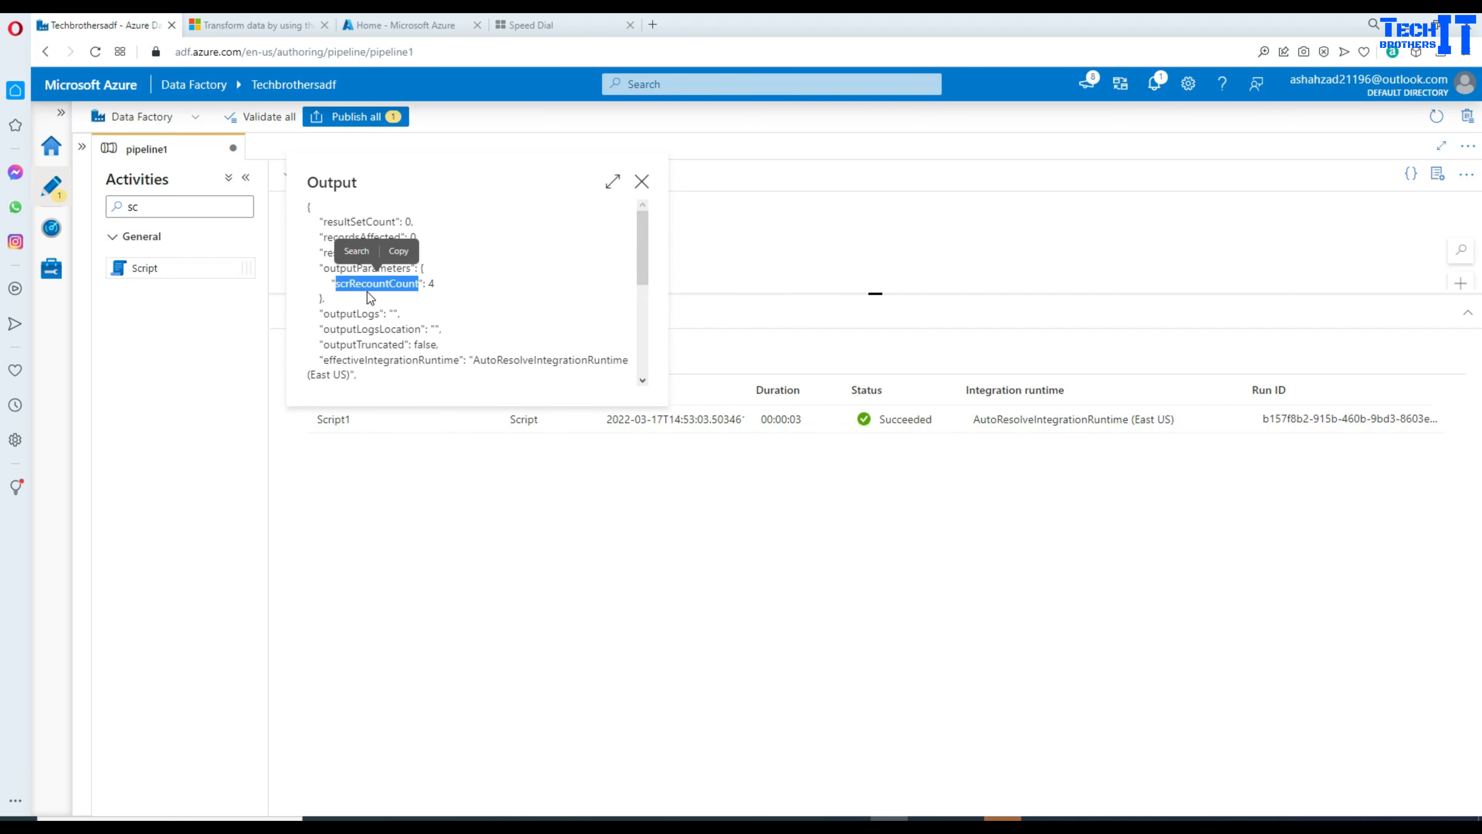
{"action": "double_click", "coordinate": [357, 269]}
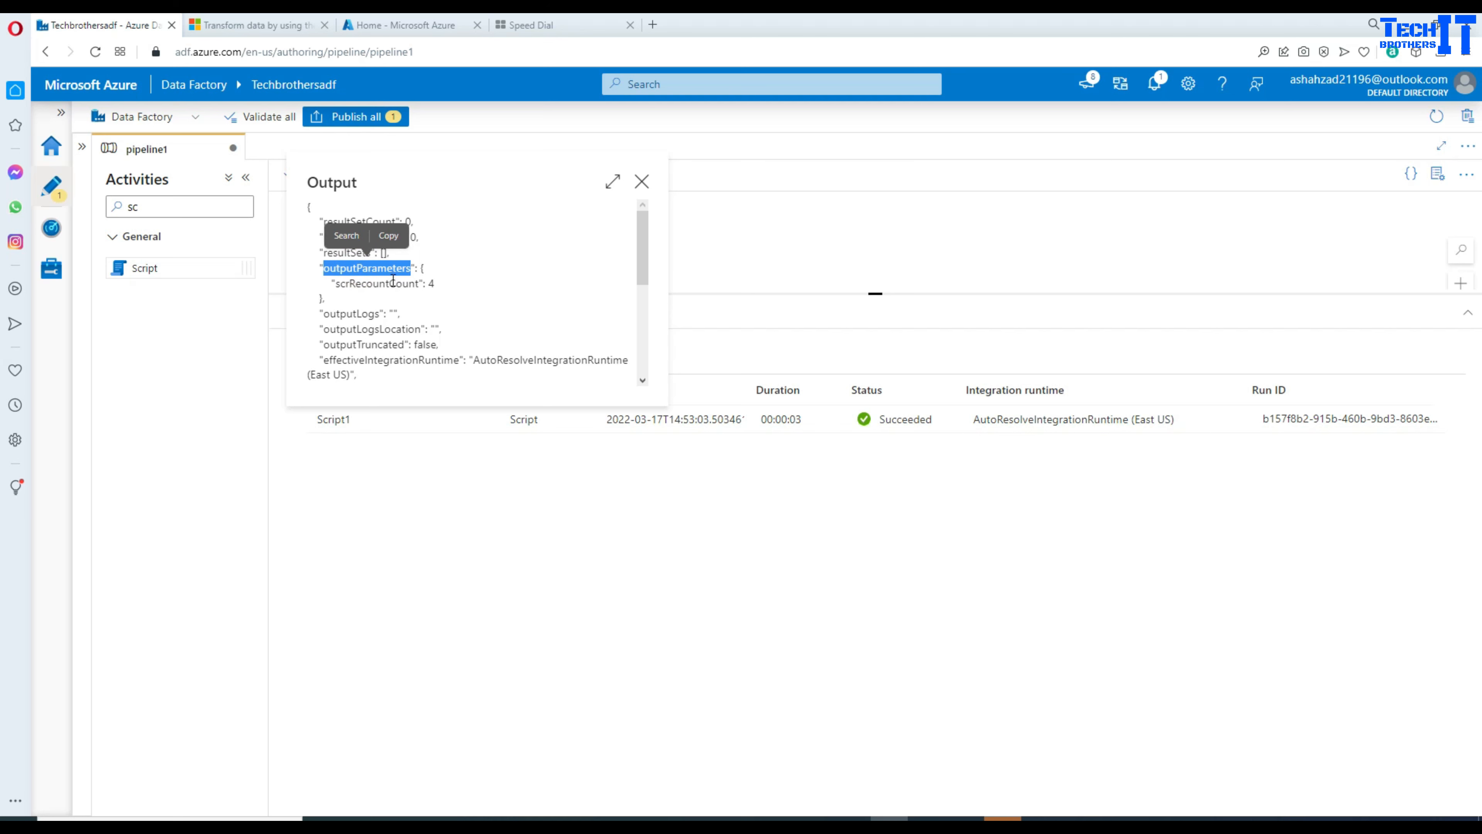
{"action": "double_click", "coordinate": [375, 284]}
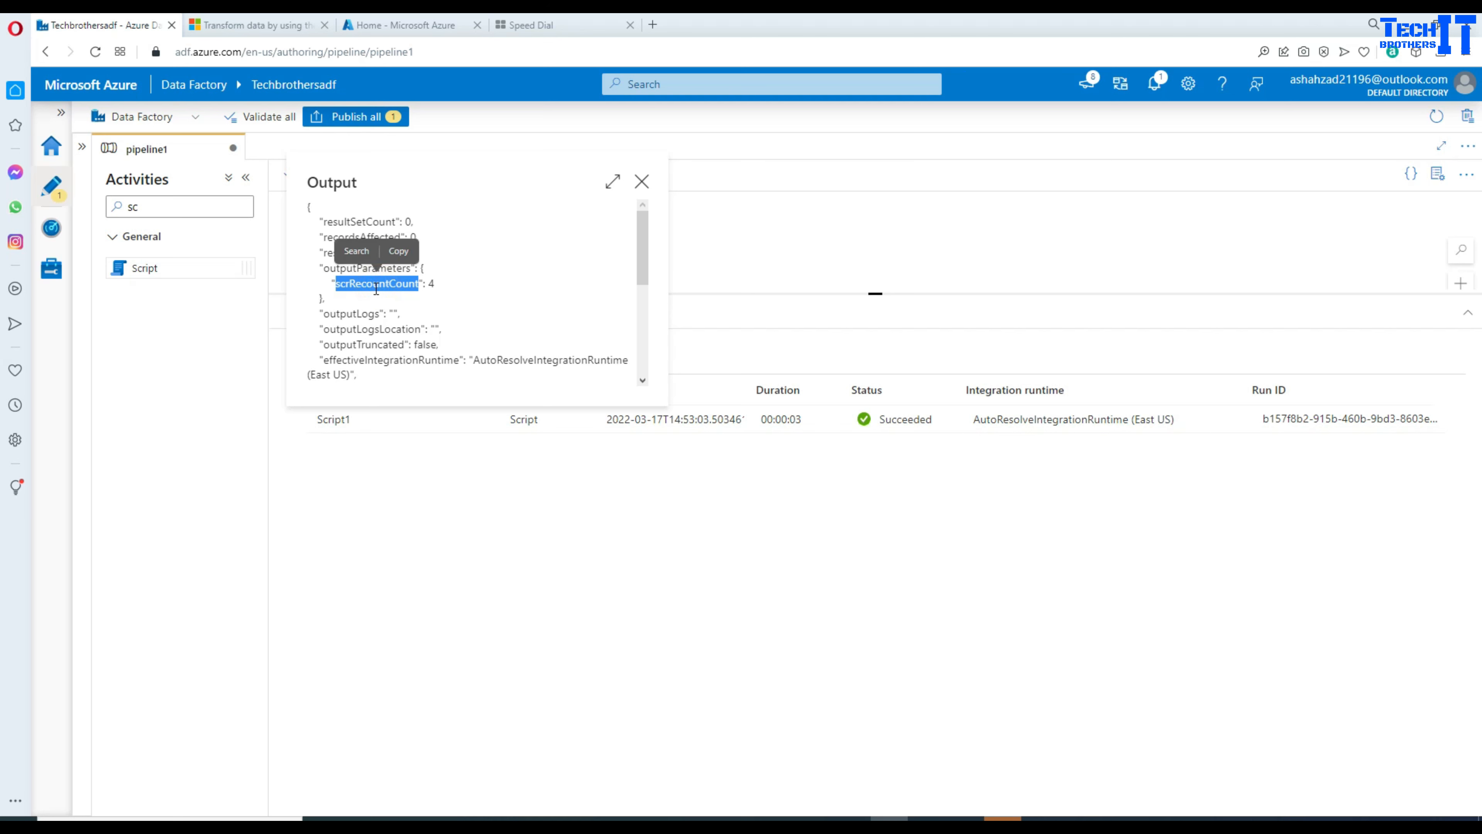
{"action": "left_click_drag", "start_coordinate": [433, 285], "coordinate": [308, 268]}
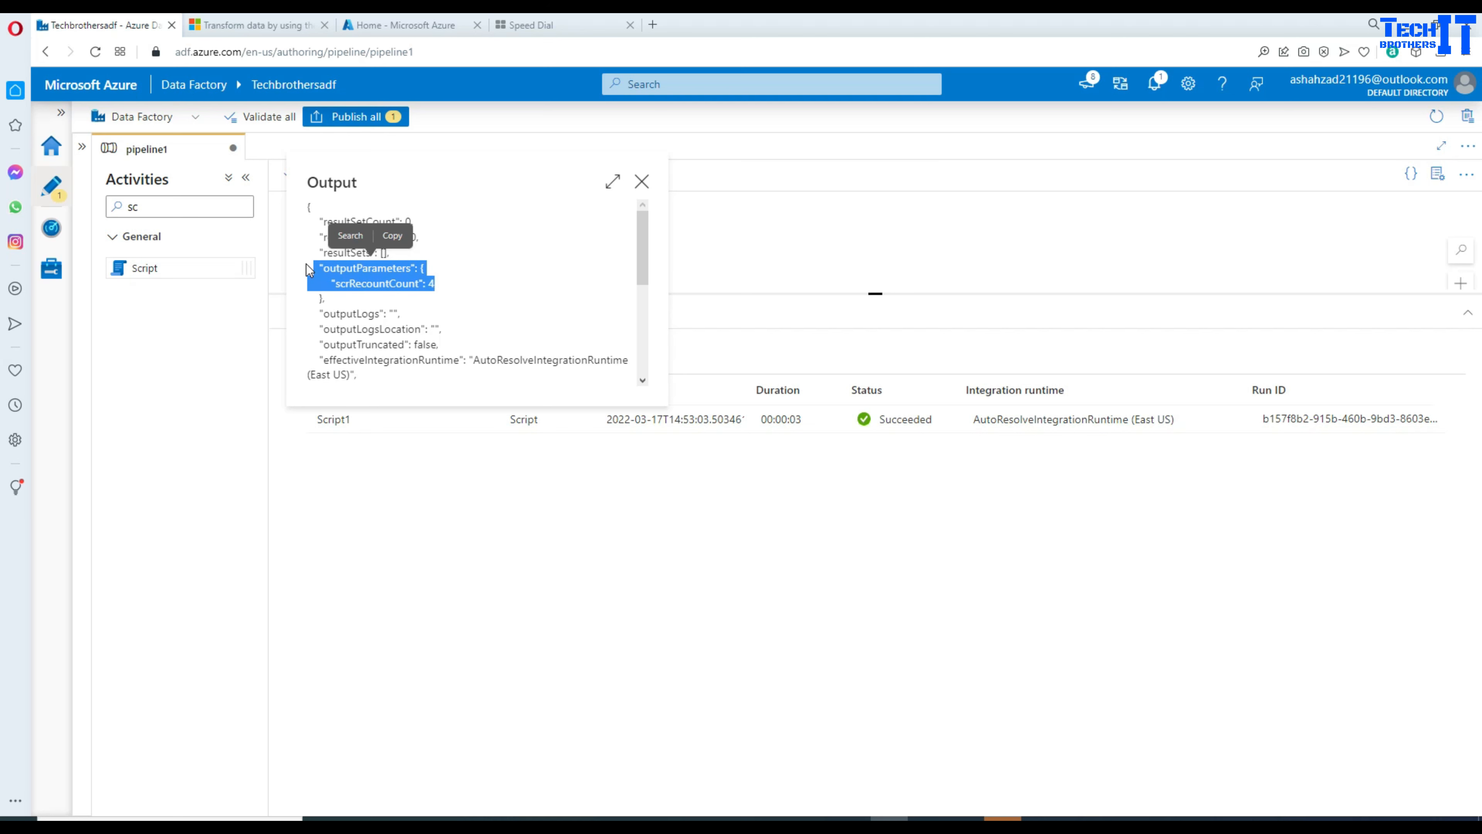
{"action": "left_click", "coordinate": [641, 182]}
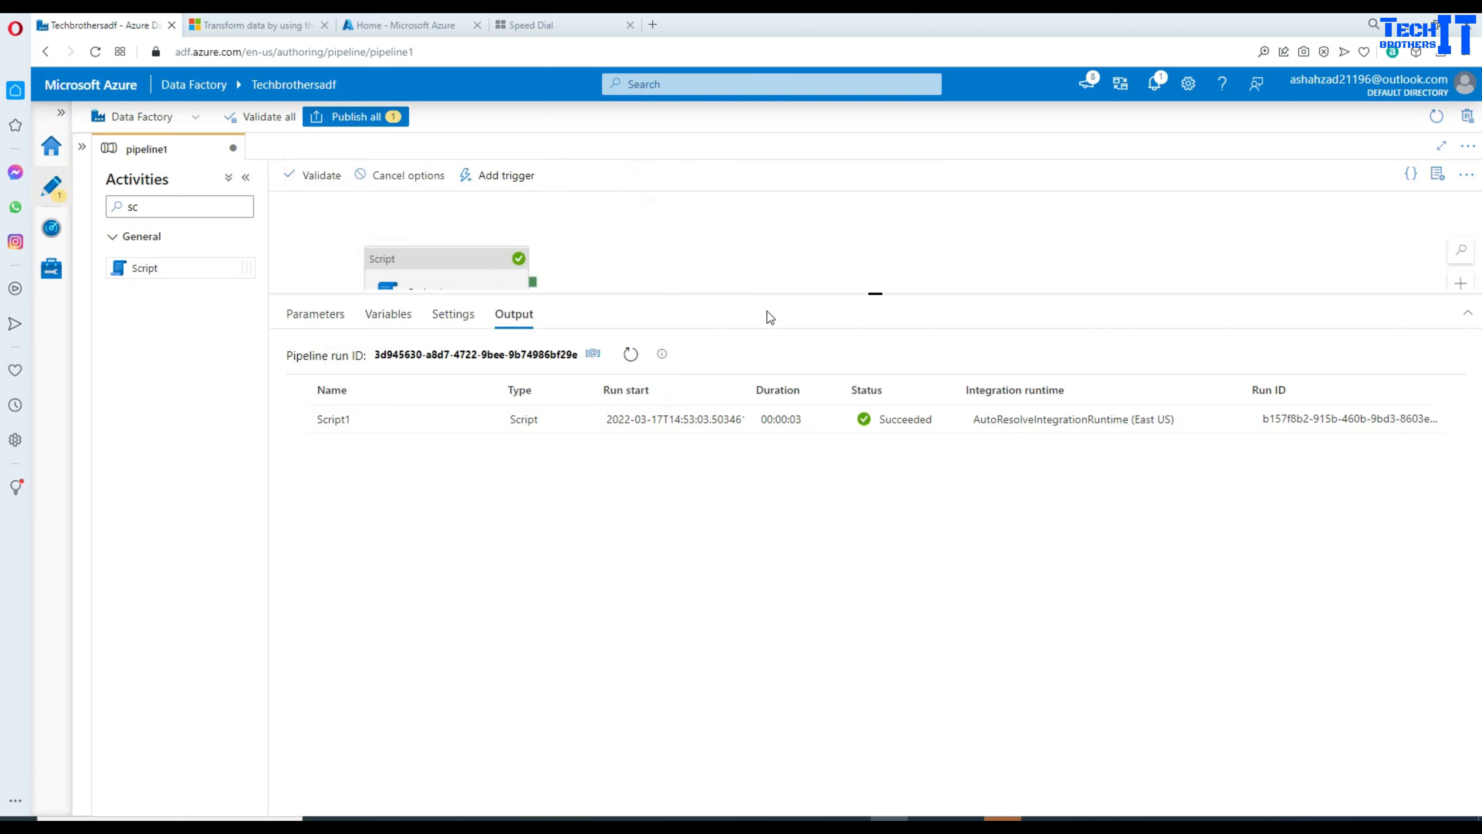
{"action": "left_click_drag", "start_coordinate": [775, 291], "coordinate": [783, 480]}
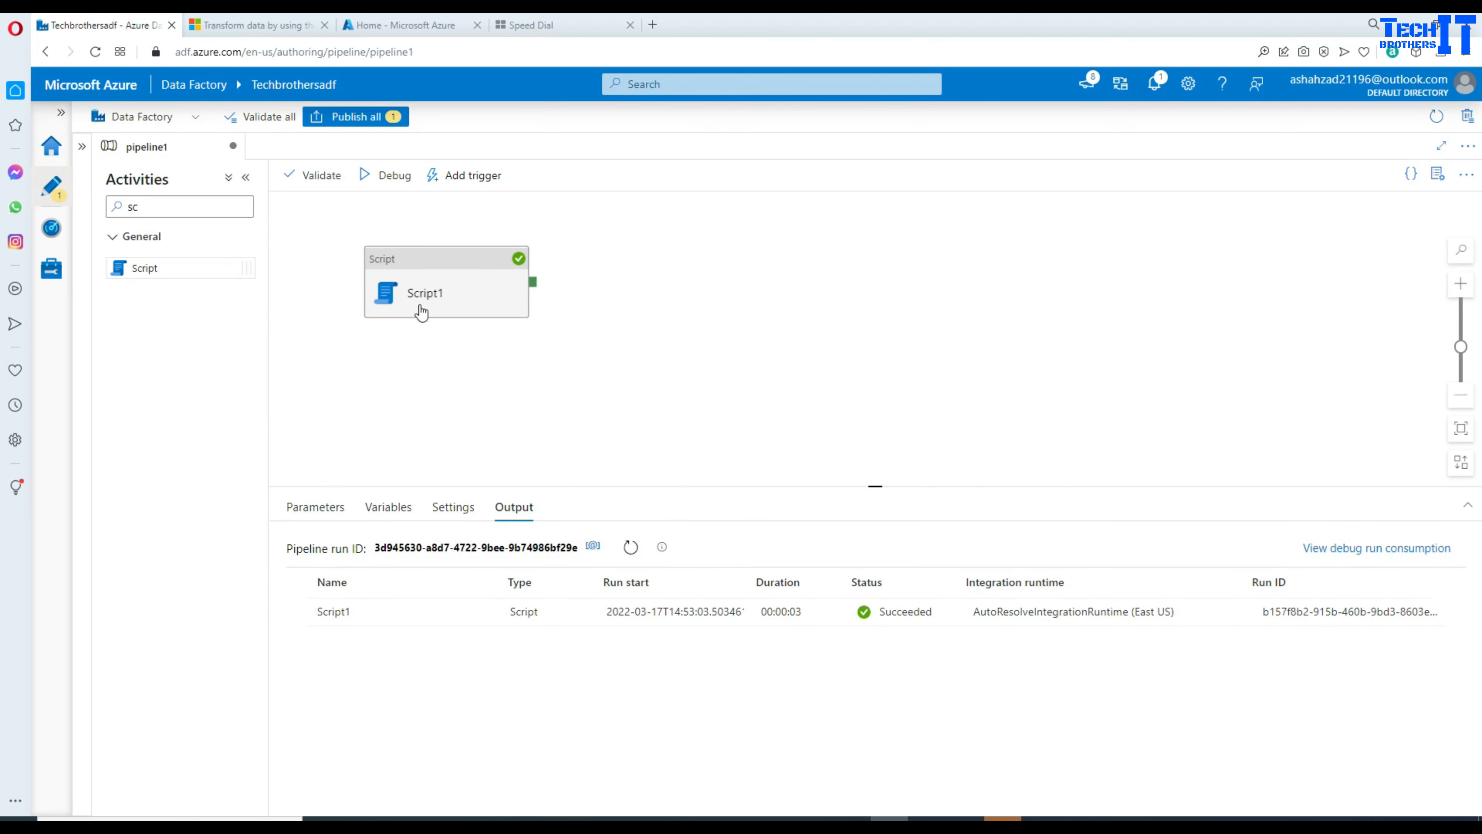
Step: Review Script1's query and script parameters zoomed out, then clear the activity search box
{"action": "left_click", "coordinate": [430, 295]}
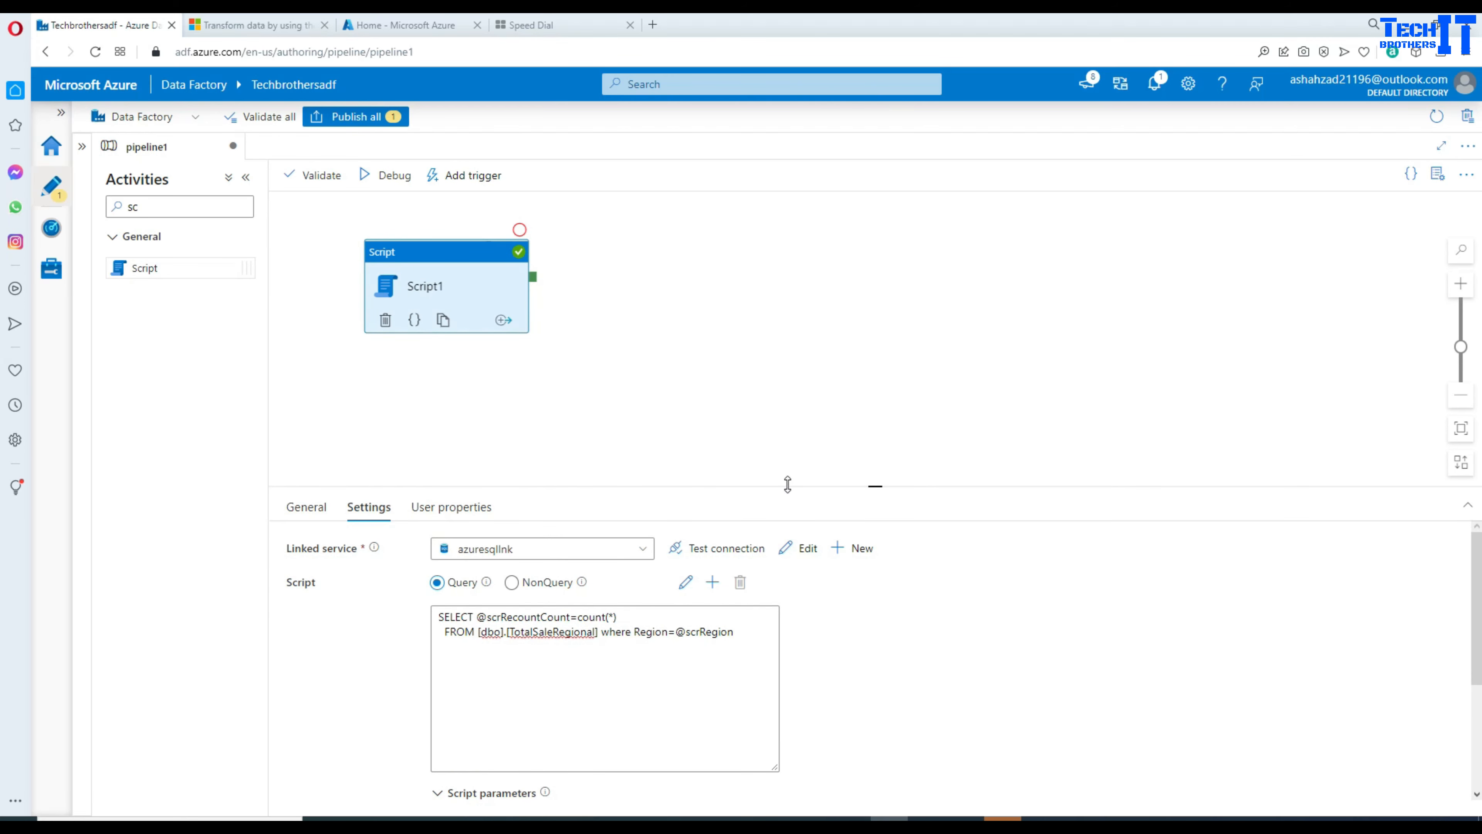
{"action": "left_click_drag", "start_coordinate": [787, 483], "coordinate": [787, 409]}
{"action": "key", "text": "ctrl+minus"}
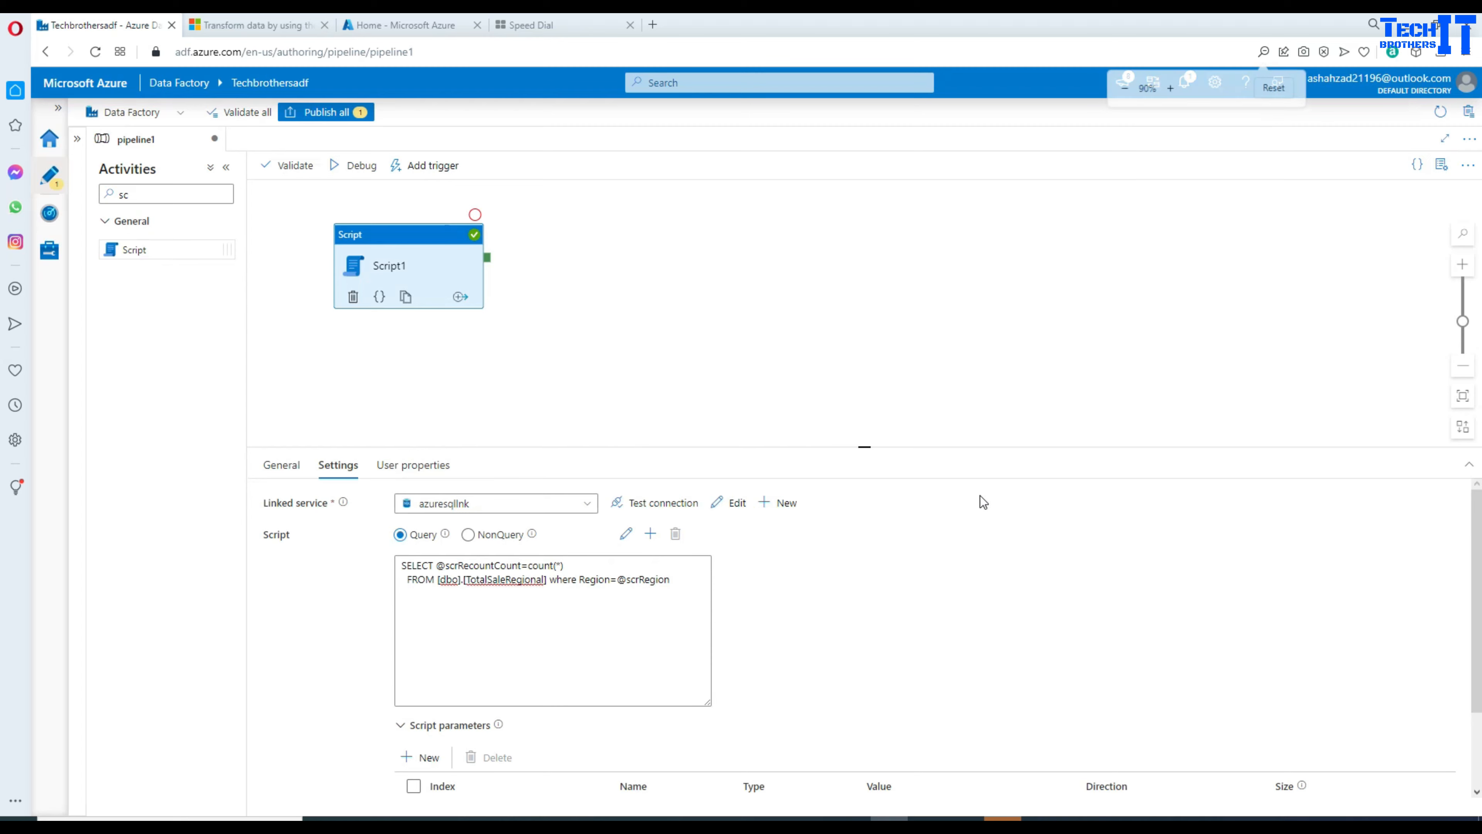
{"action": "key", "text": "ctrl+minus"}
{"action": "left_click", "coordinate": [925, 472]}
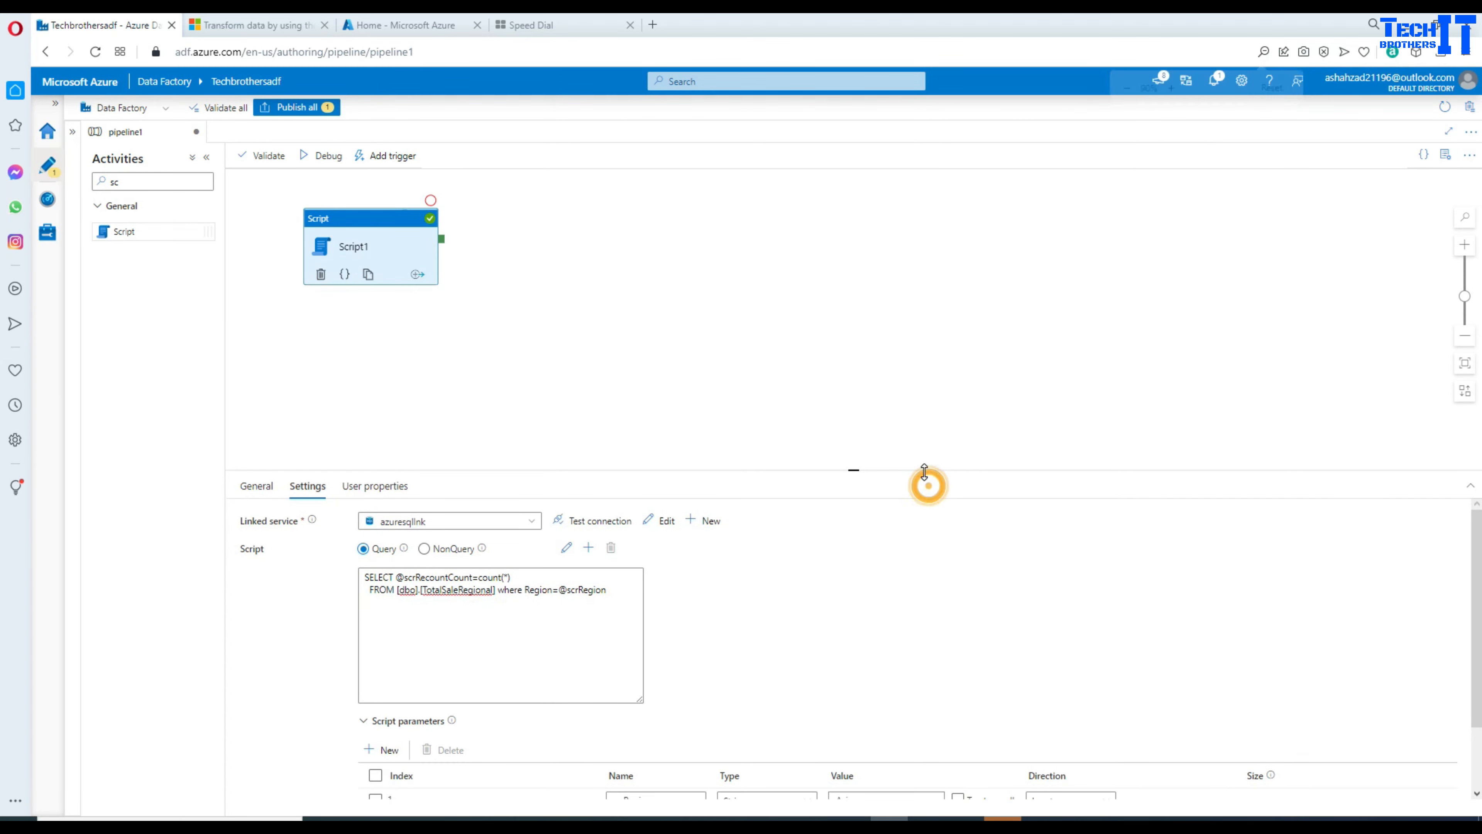
{"action": "left_click_drag", "start_coordinate": [925, 471], "coordinate": [925, 377]}
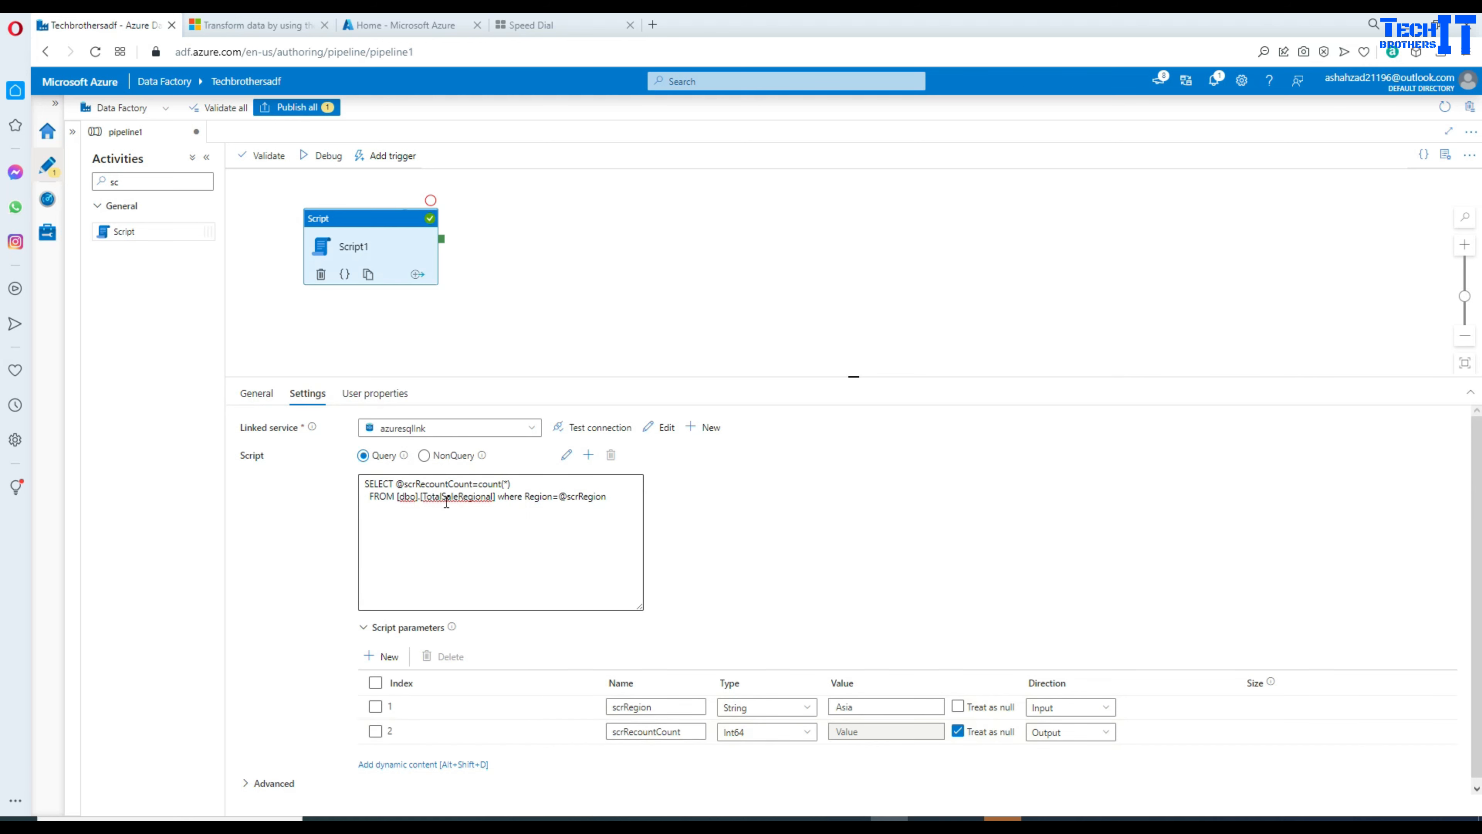
{"action": "left_click", "coordinate": [487, 307]}
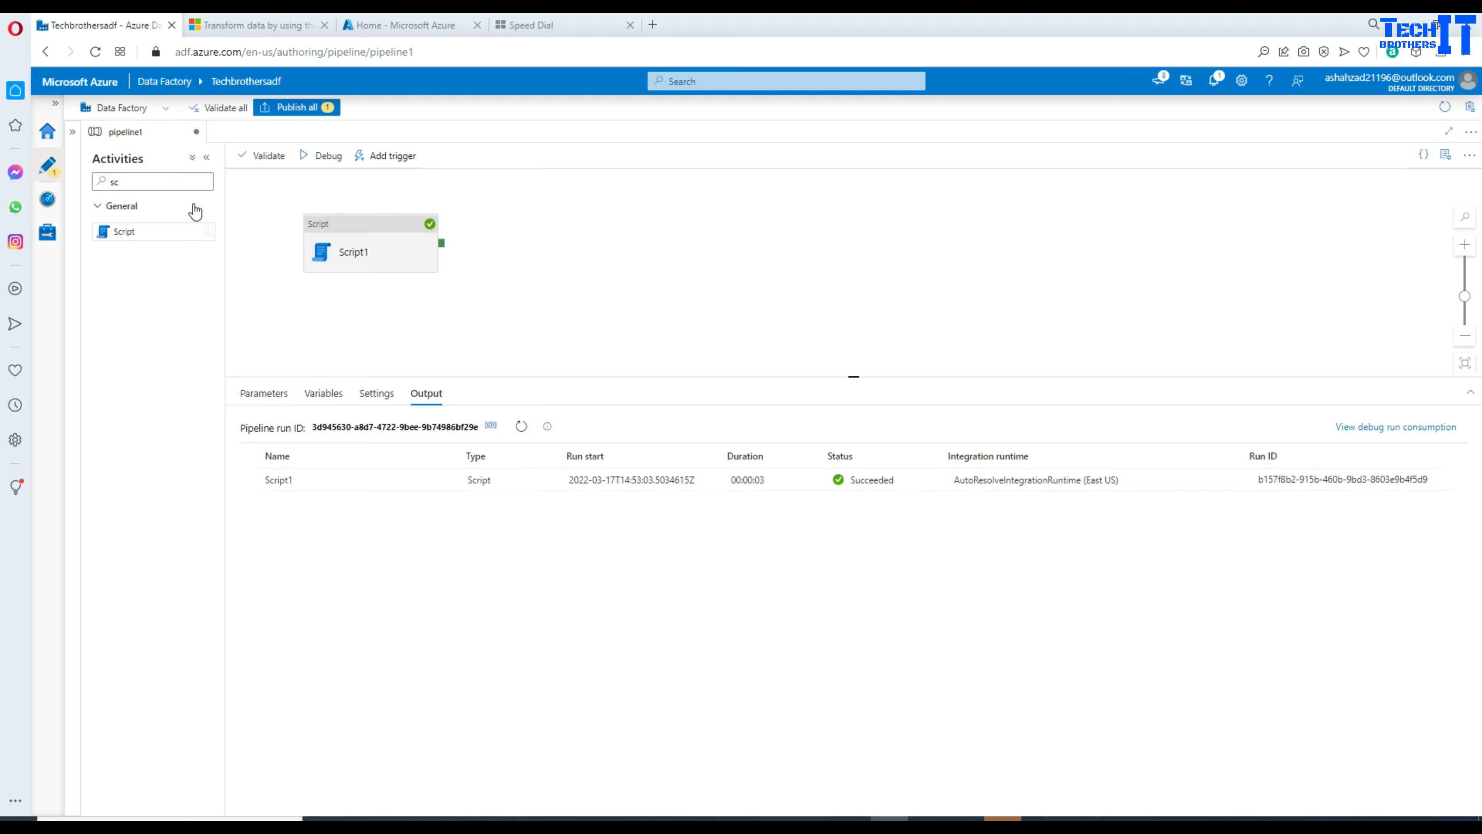
{"action": "double_click", "coordinate": [153, 181]}
{"action": "key", "text": "BackSpace"}
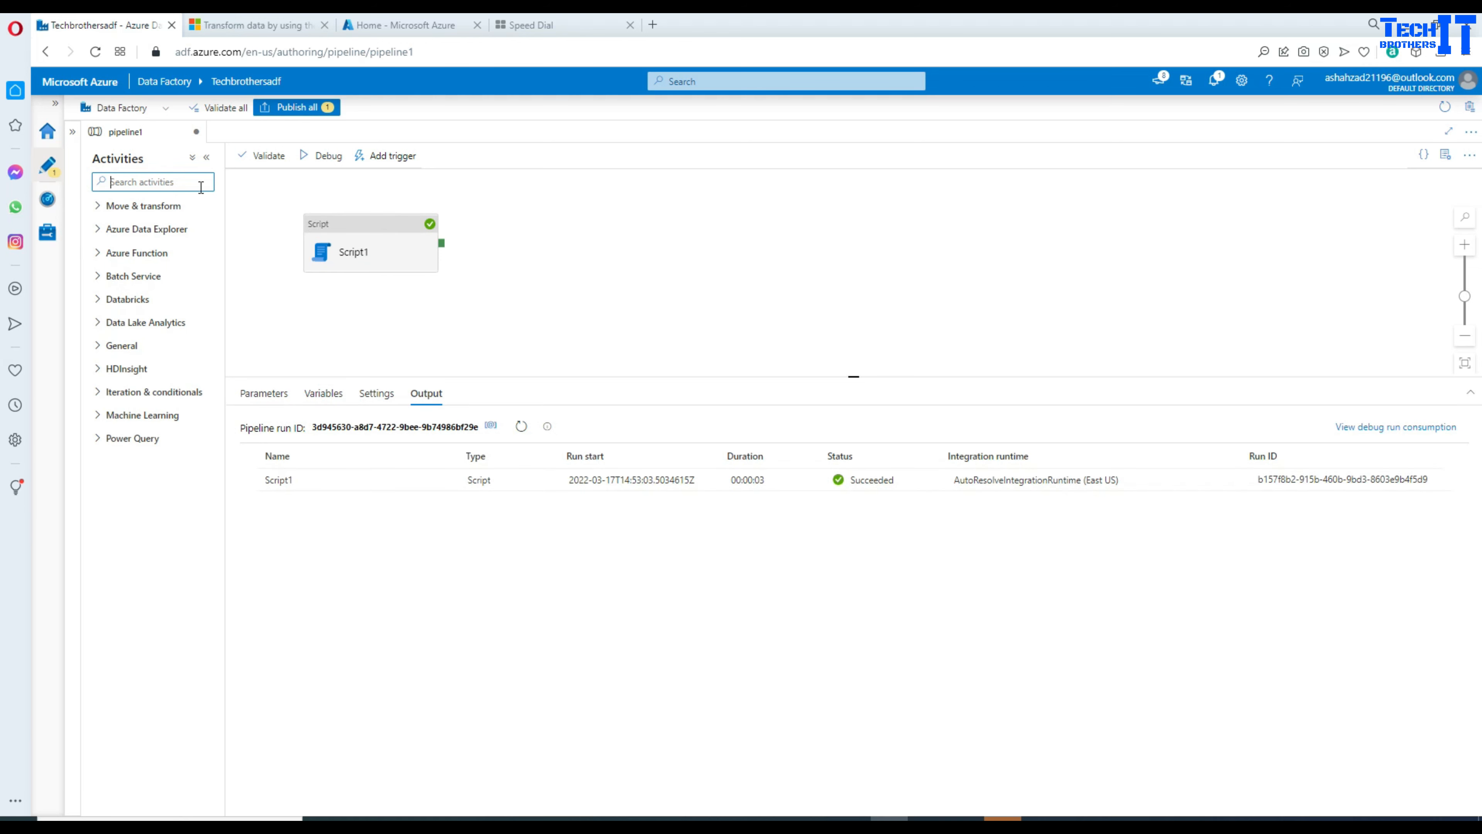
Step: Add a Set variable activity and create the pipeline variable varRecountCount
{"action": "type", "text": "set"}
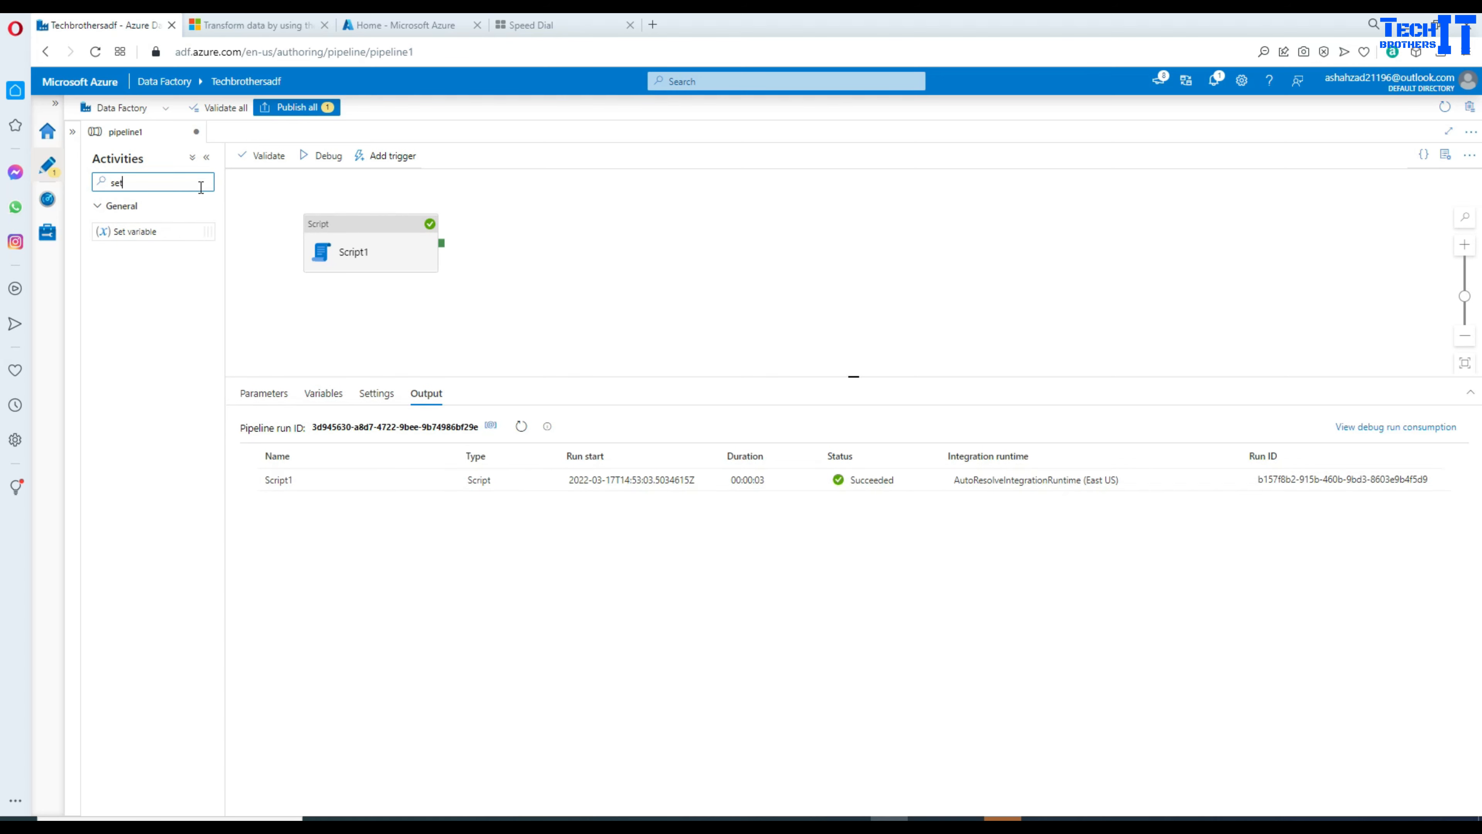
{"action": "left_click_drag", "start_coordinate": [145, 231], "coordinate": [607, 244]}
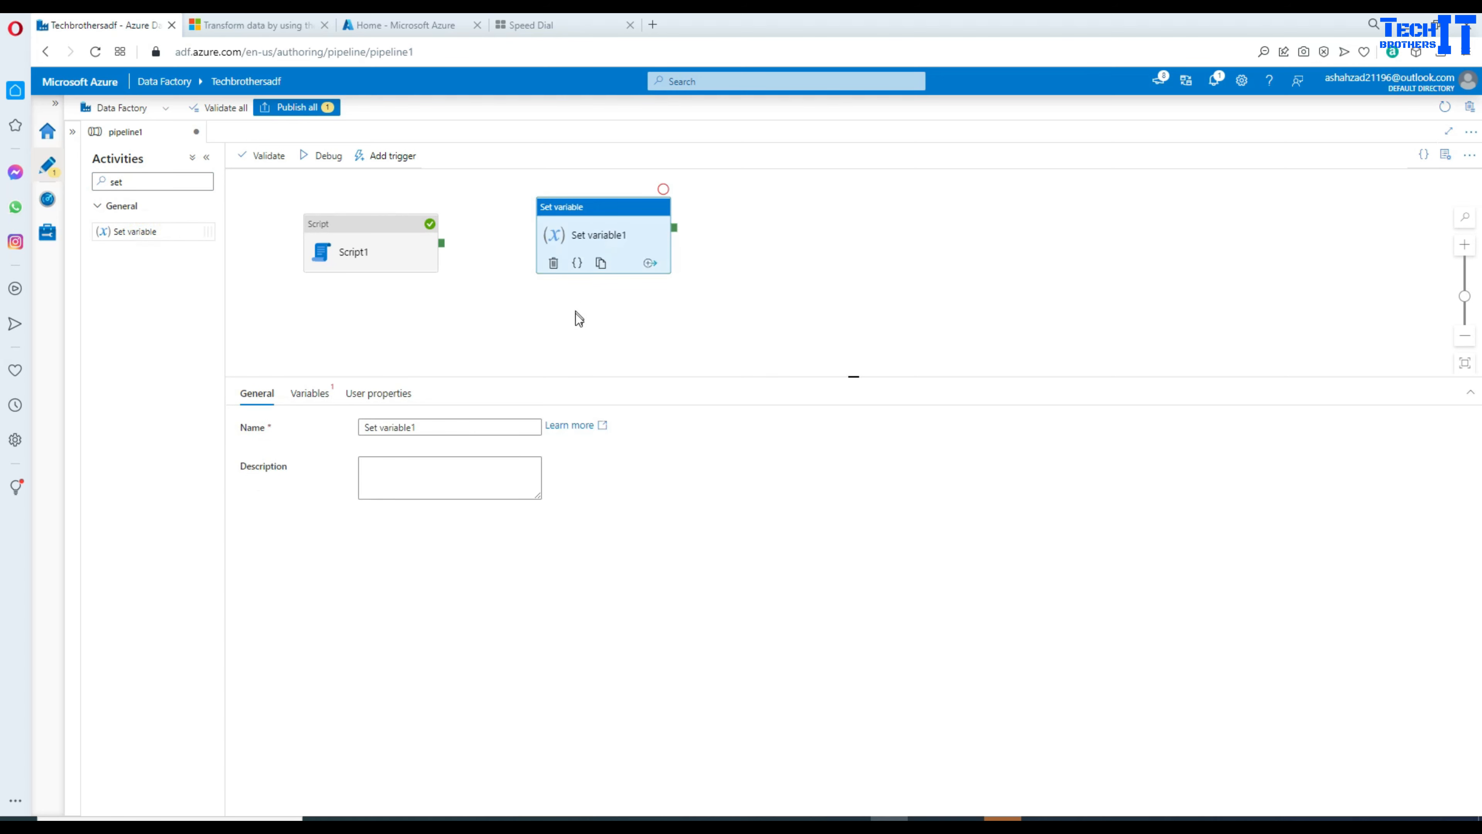
{"action": "left_click", "coordinate": [575, 315]}
{"action": "left_click", "coordinate": [333, 396]}
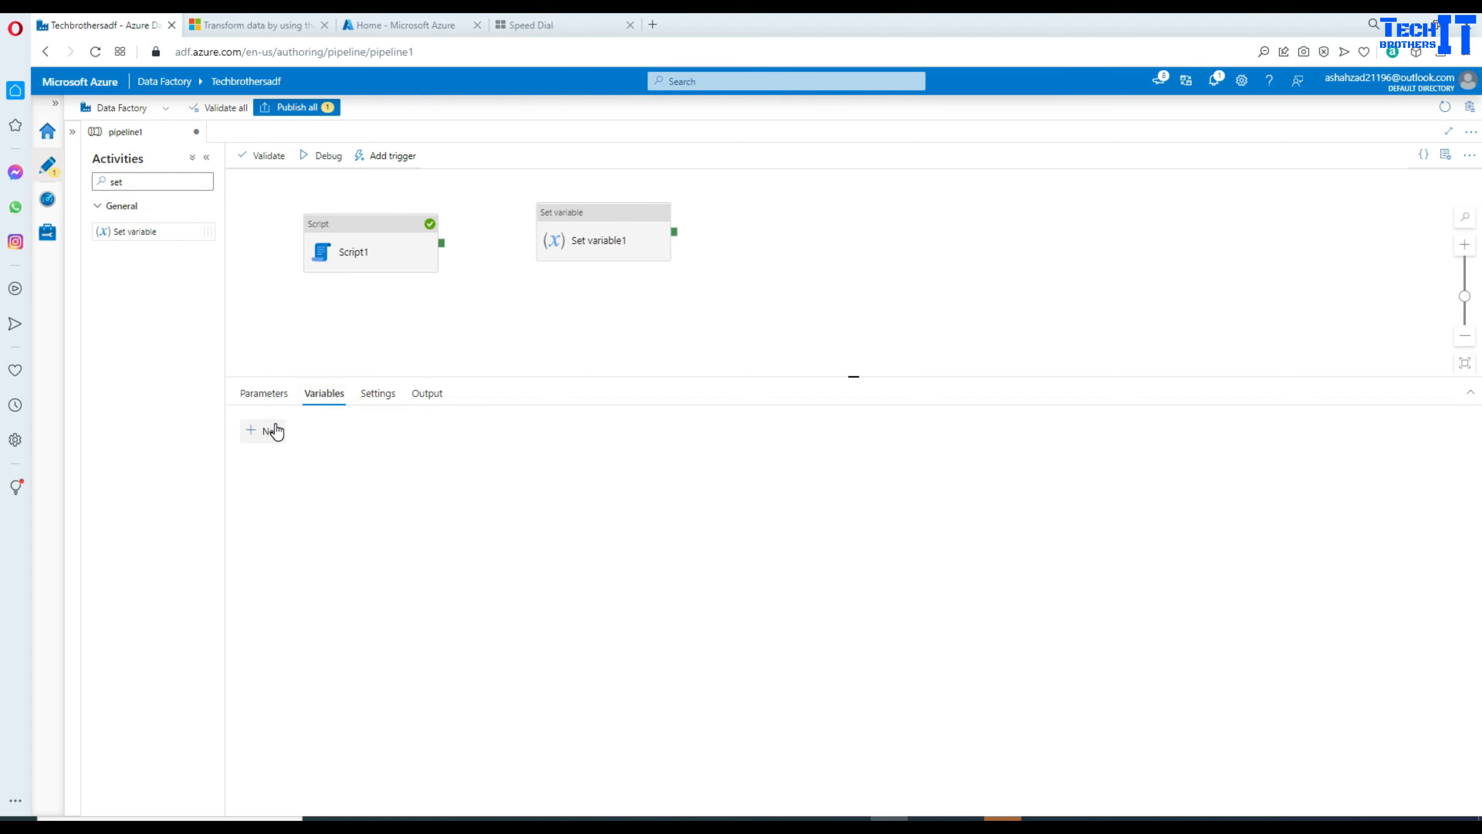
{"action": "left_click", "coordinate": [265, 429]}
{"action": "left_click", "coordinate": [287, 481]}
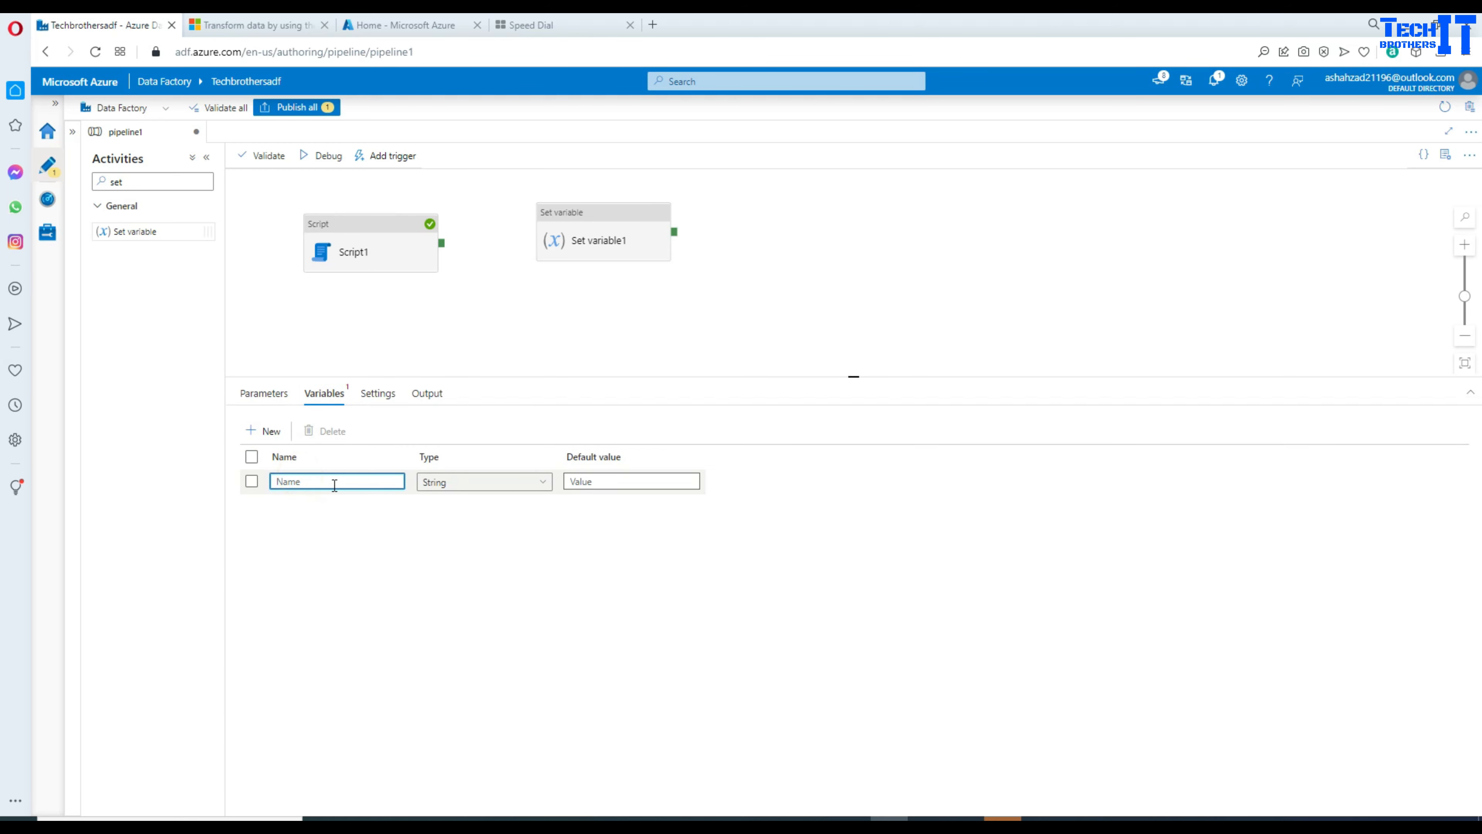
{"action": "type", "text": "varRecountCount"}
{"action": "left_click", "coordinate": [541, 577]}
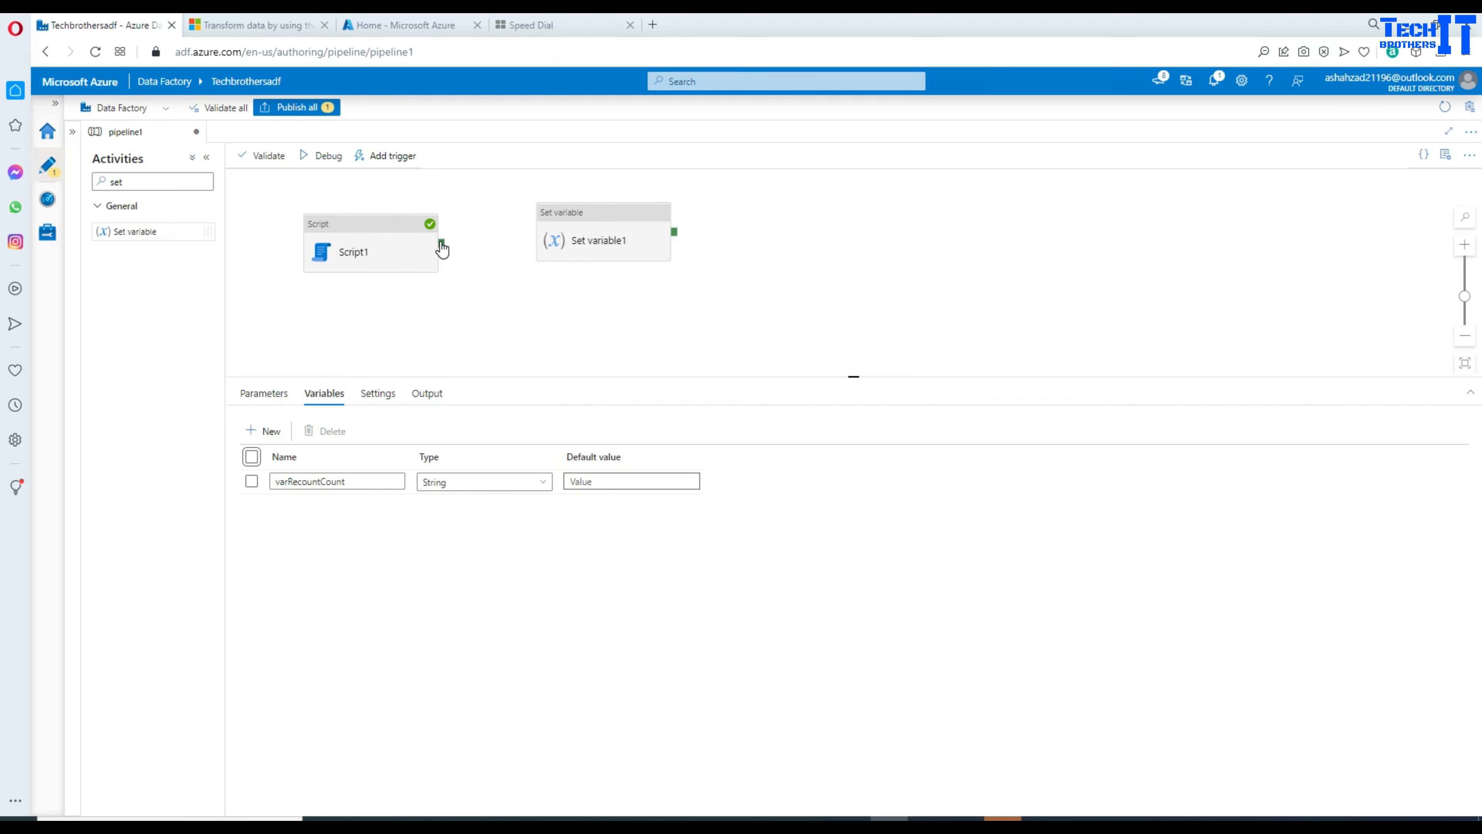
Step: Connect Script1's success output to Set variable1
{"action": "left_click_drag", "start_coordinate": [442, 243], "coordinate": [572, 244]}
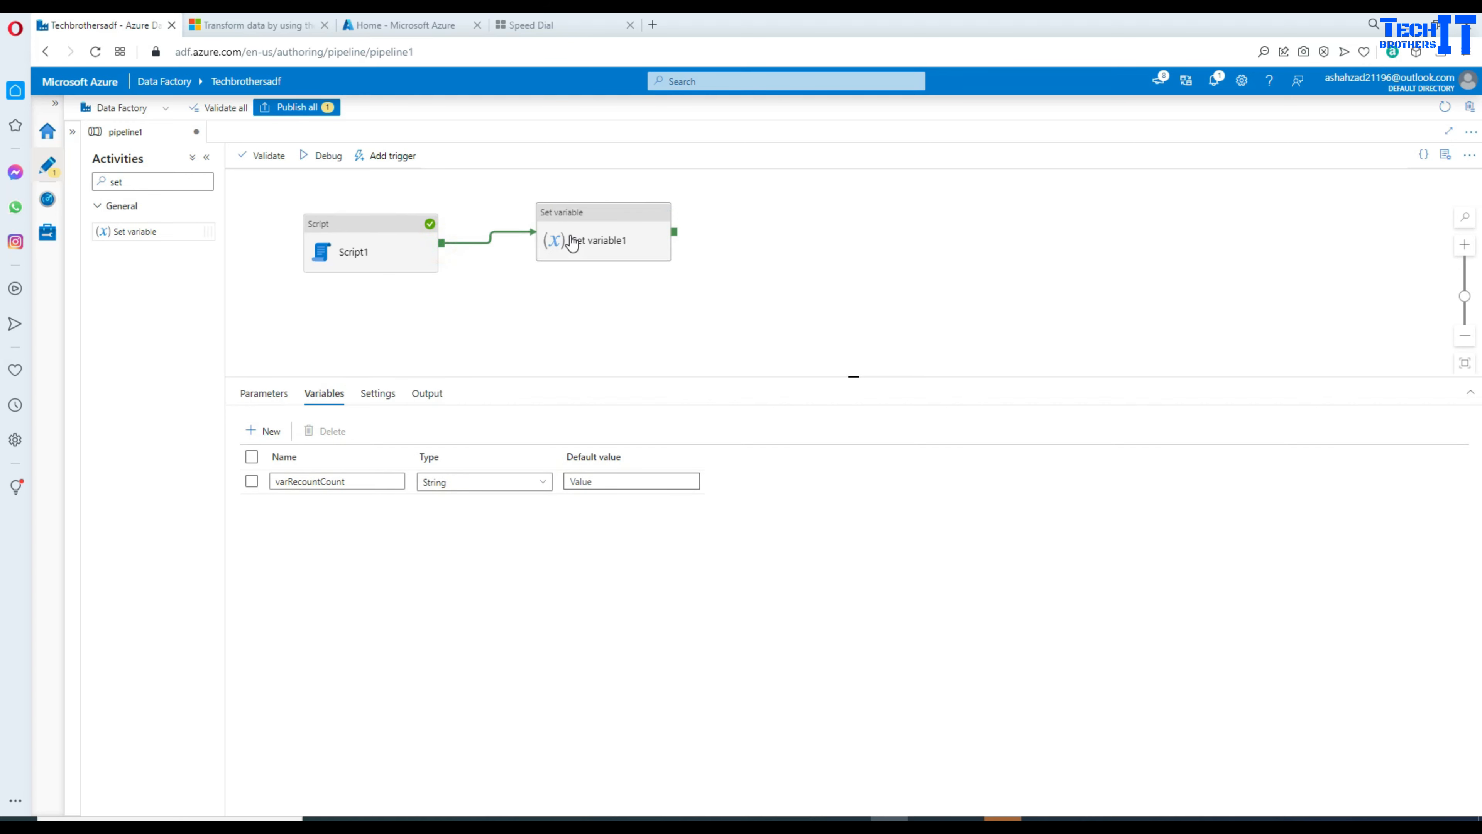
{"action": "left_click", "coordinate": [604, 229]}
{"action": "left_click", "coordinate": [417, 248]}
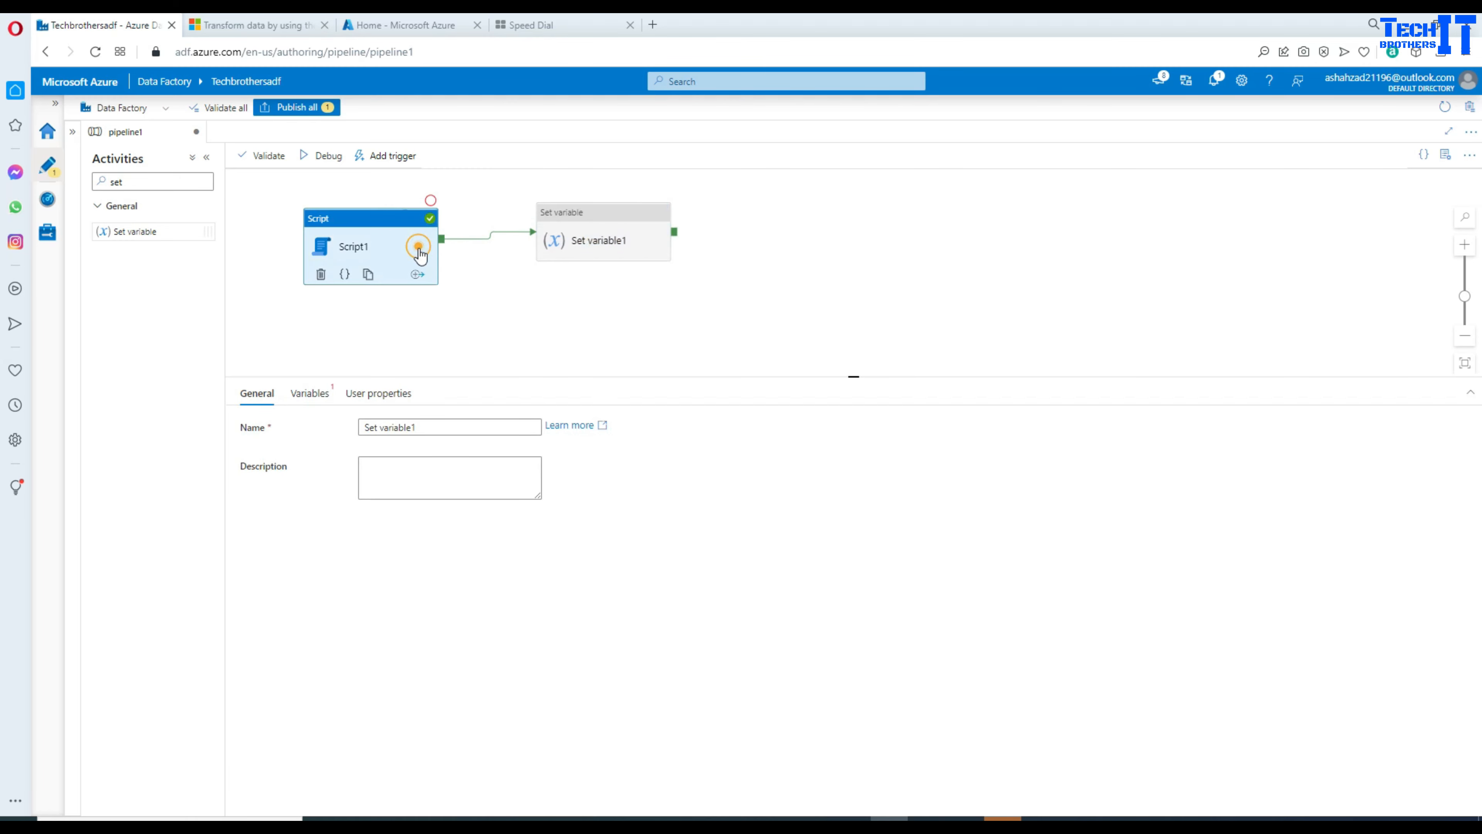
{"action": "left_click", "coordinate": [477, 287]}
Step: Copy the outputParameters key name from Script1's previous debug run output
{"action": "left_click", "coordinate": [426, 393]}
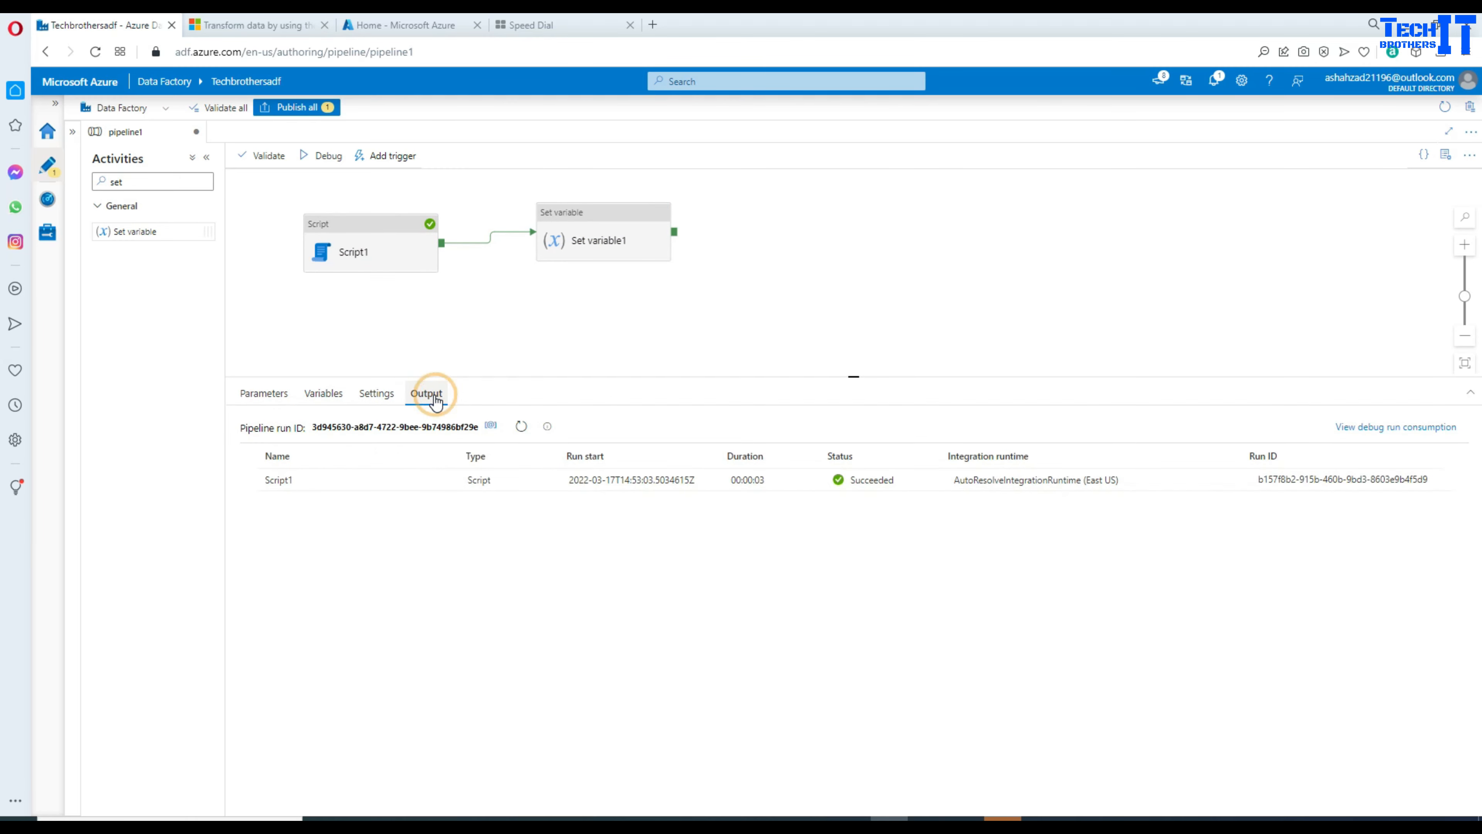
{"action": "left_click", "coordinate": [450, 481]}
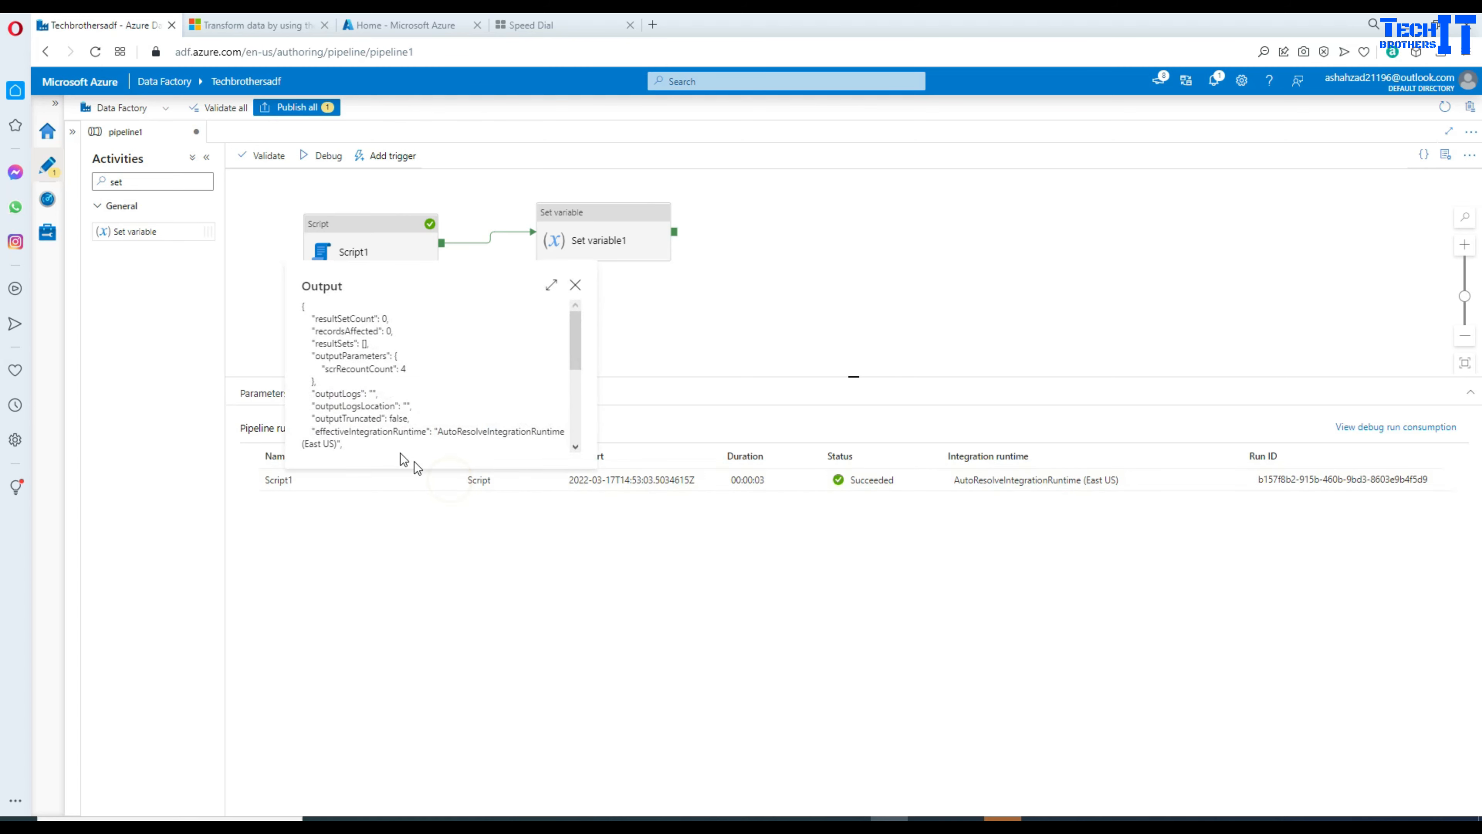
{"action": "double_click", "coordinate": [372, 355]}
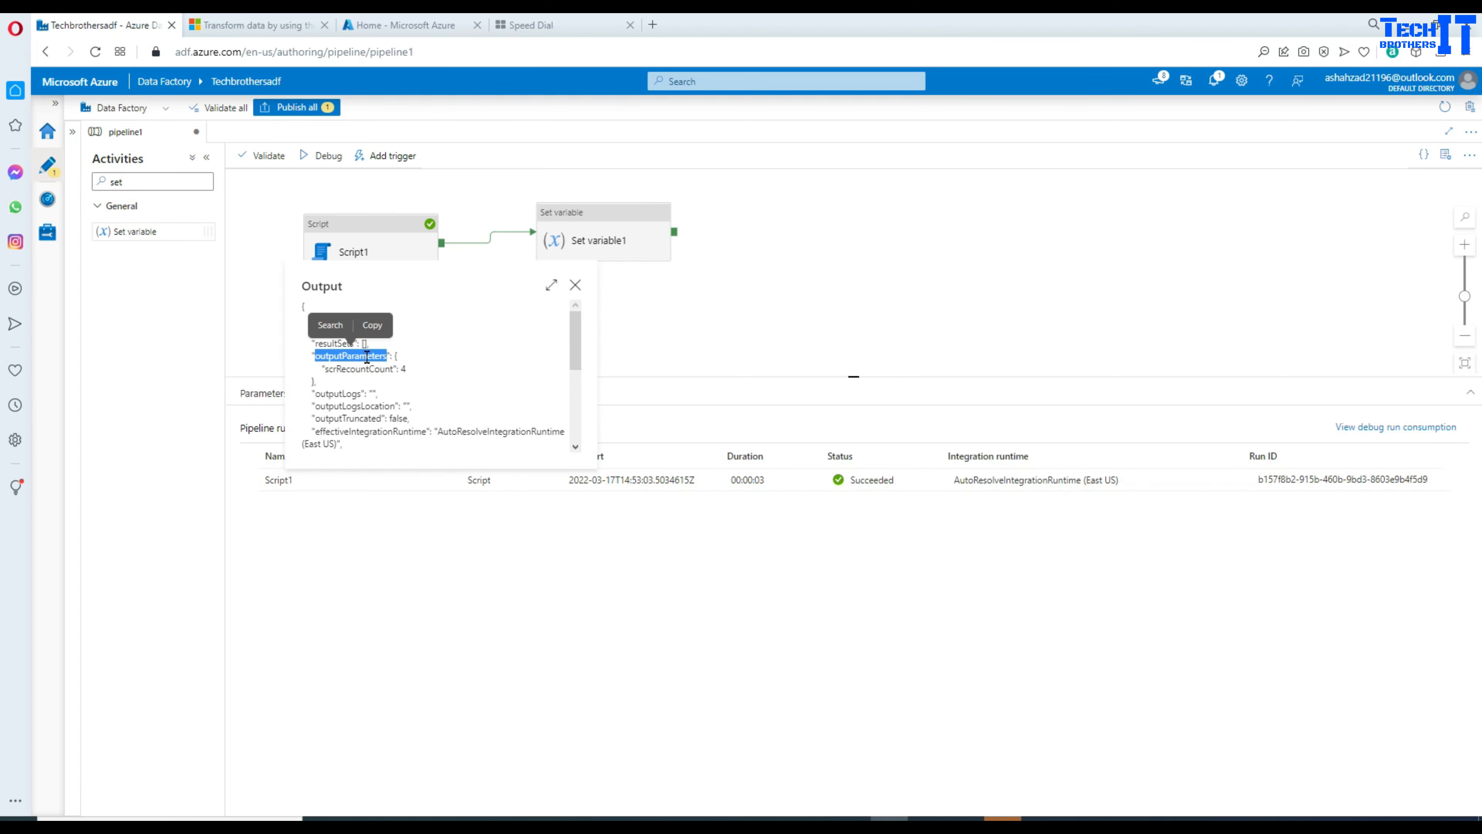
{"action": "right_click", "coordinate": [369, 355]}
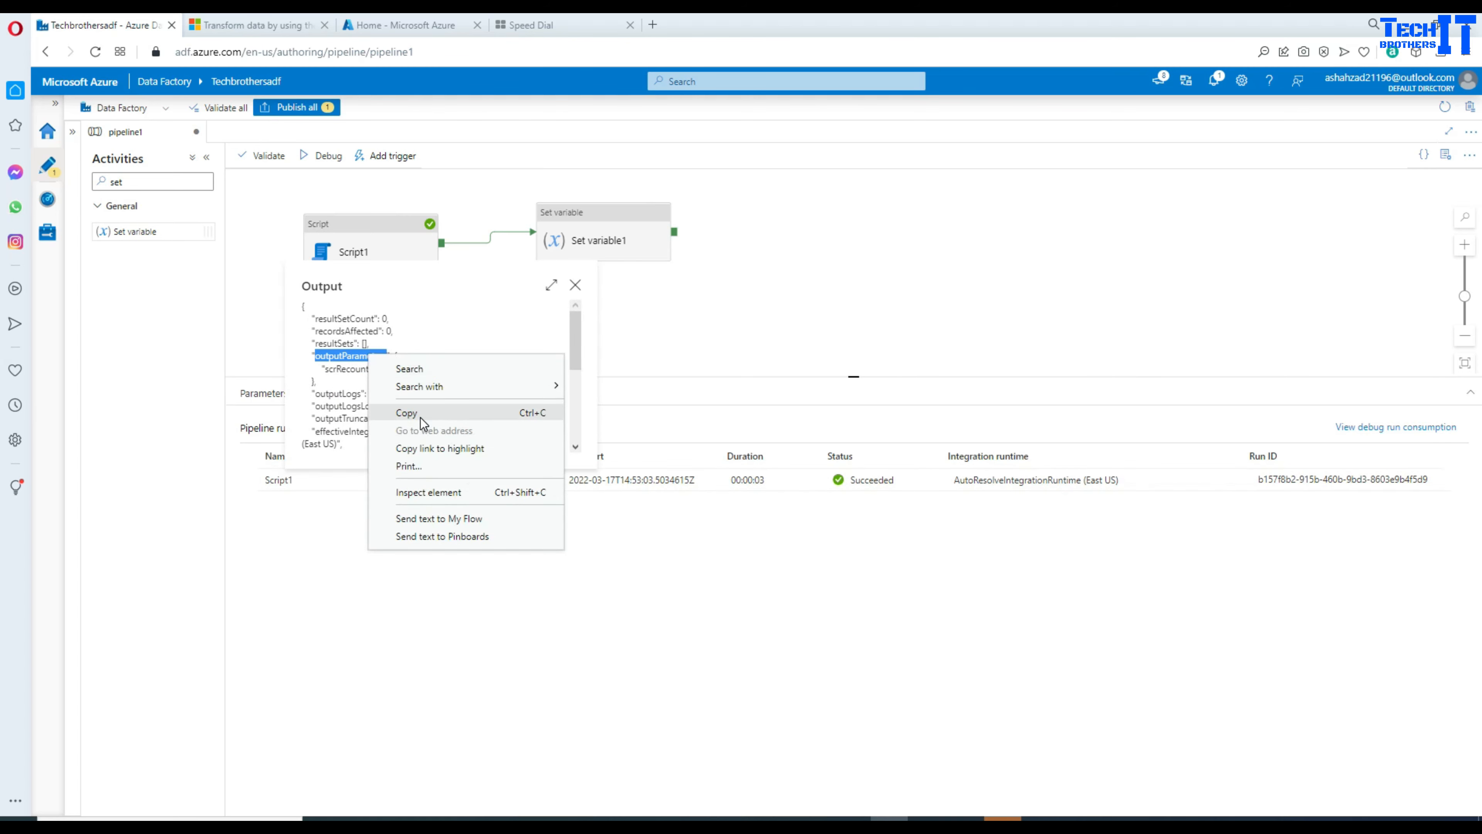
{"action": "left_click", "coordinate": [421, 416]}
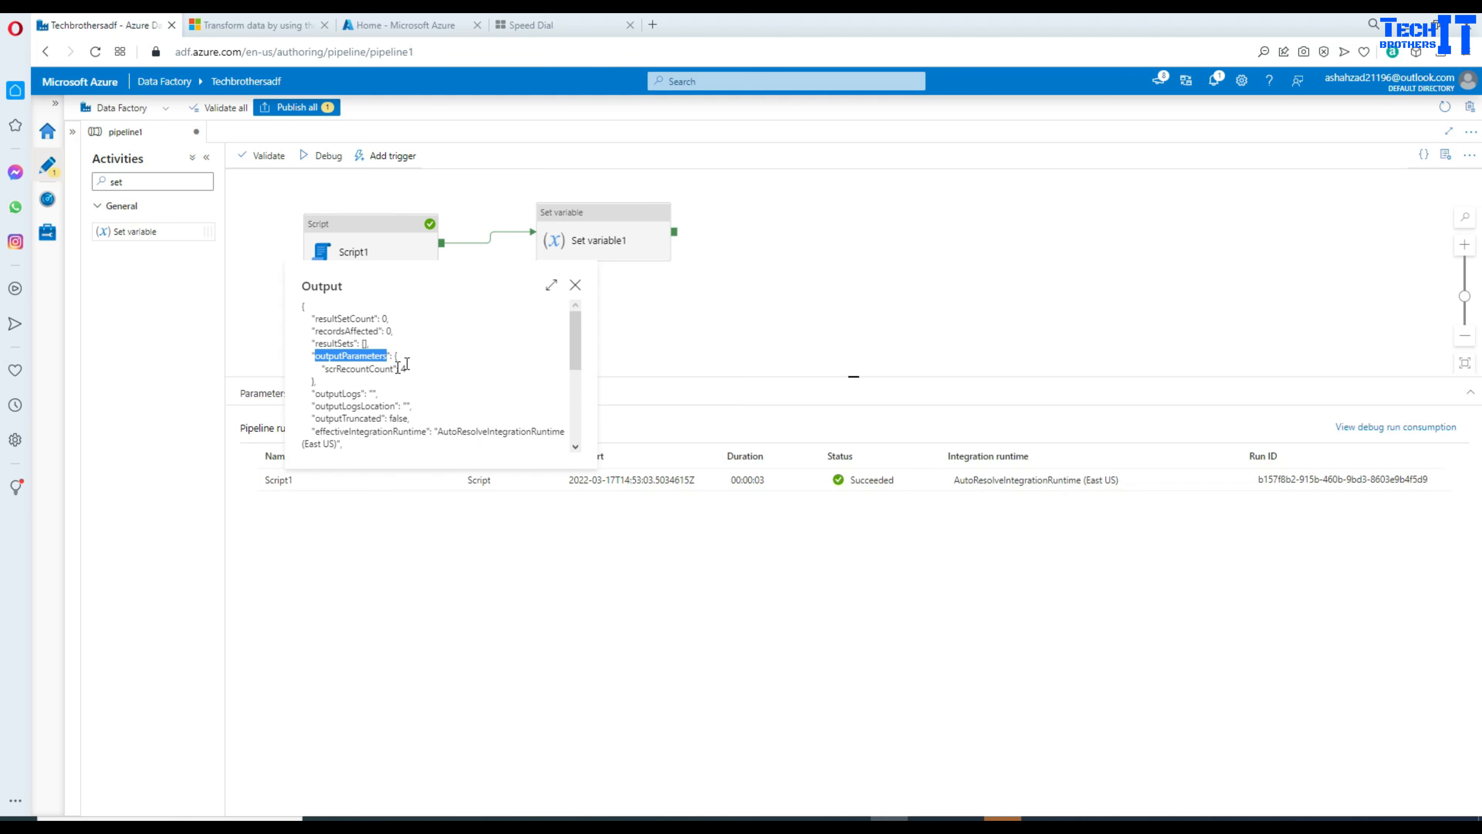
{"action": "left_click", "coordinate": [643, 222]}
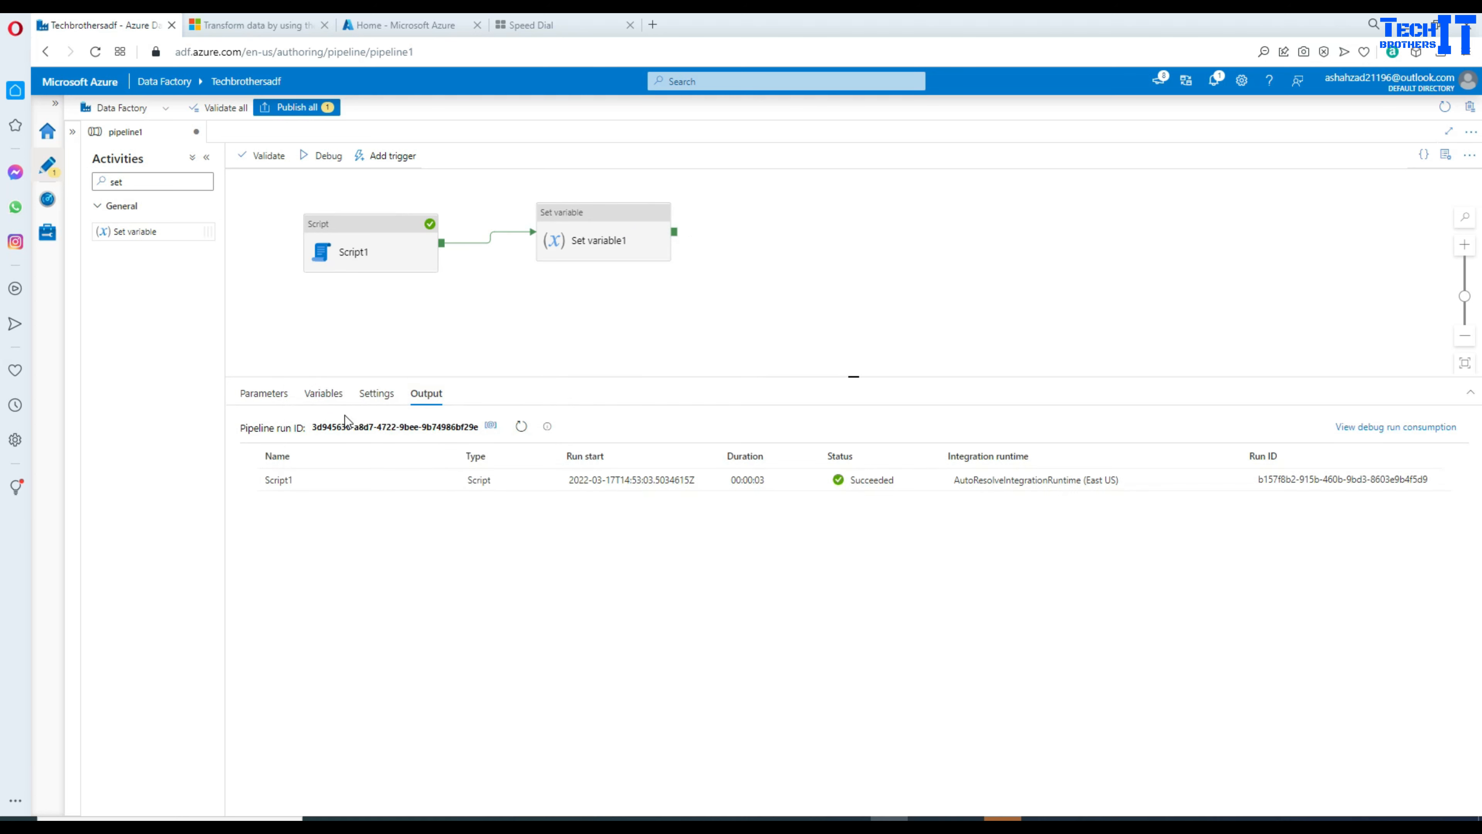
{"action": "left_click", "coordinate": [578, 249]}
{"action": "left_click", "coordinate": [309, 393]}
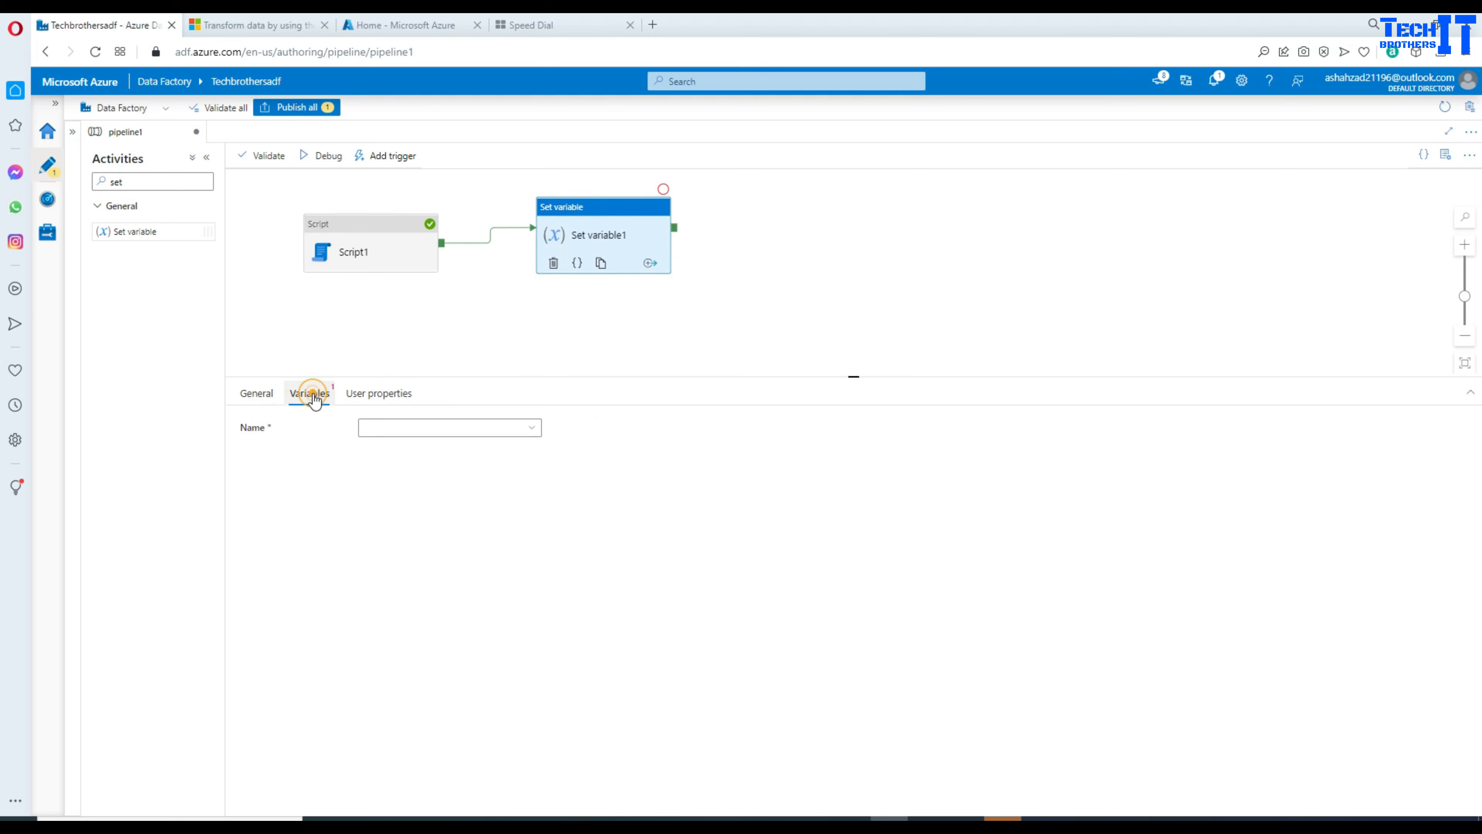
{"action": "left_click", "coordinate": [393, 444]}
{"action": "left_click", "coordinate": [392, 447]}
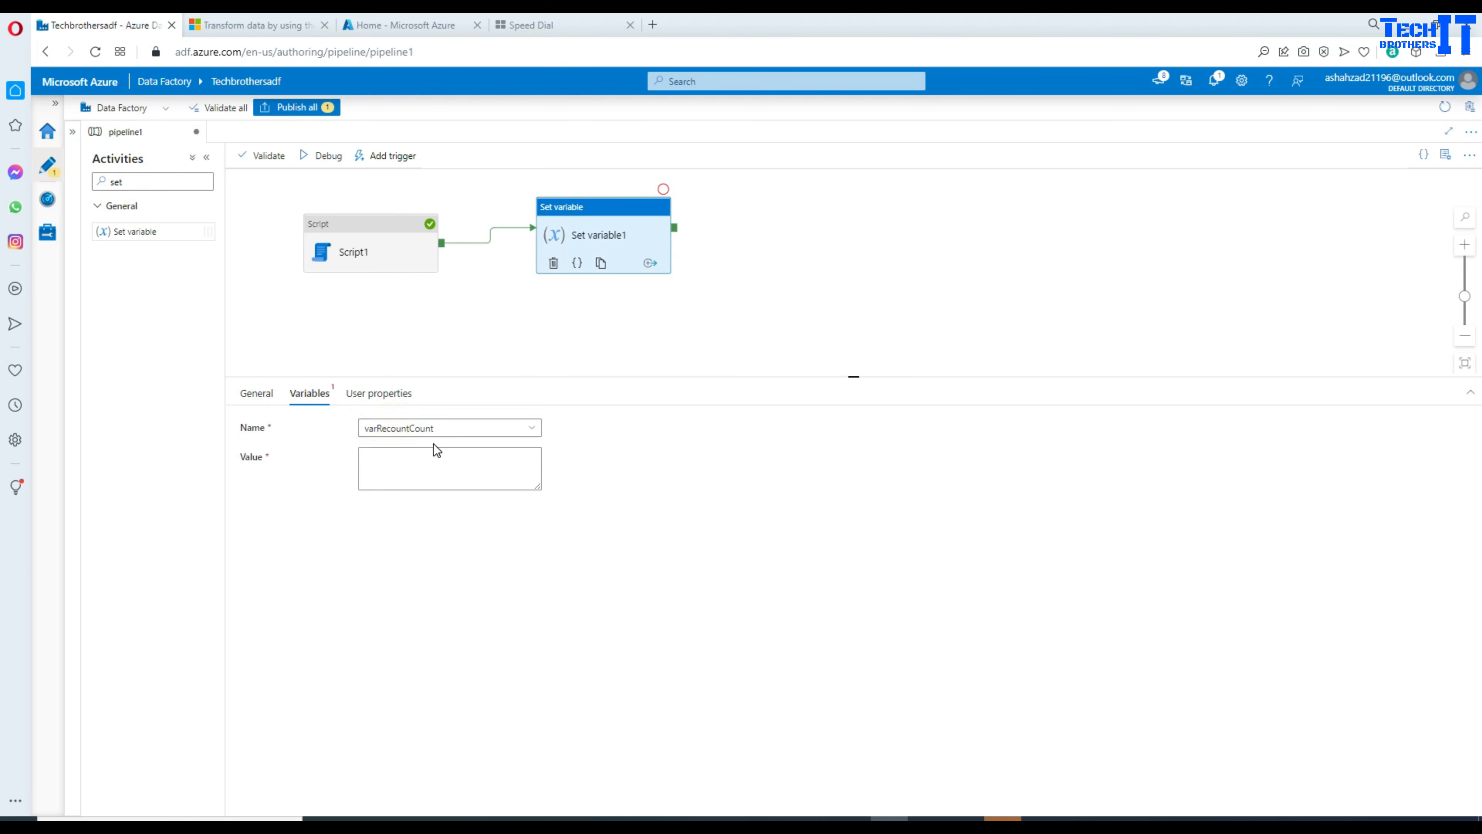
{"action": "left_click", "coordinate": [387, 468]}
{"action": "left_click", "coordinate": [419, 502]}
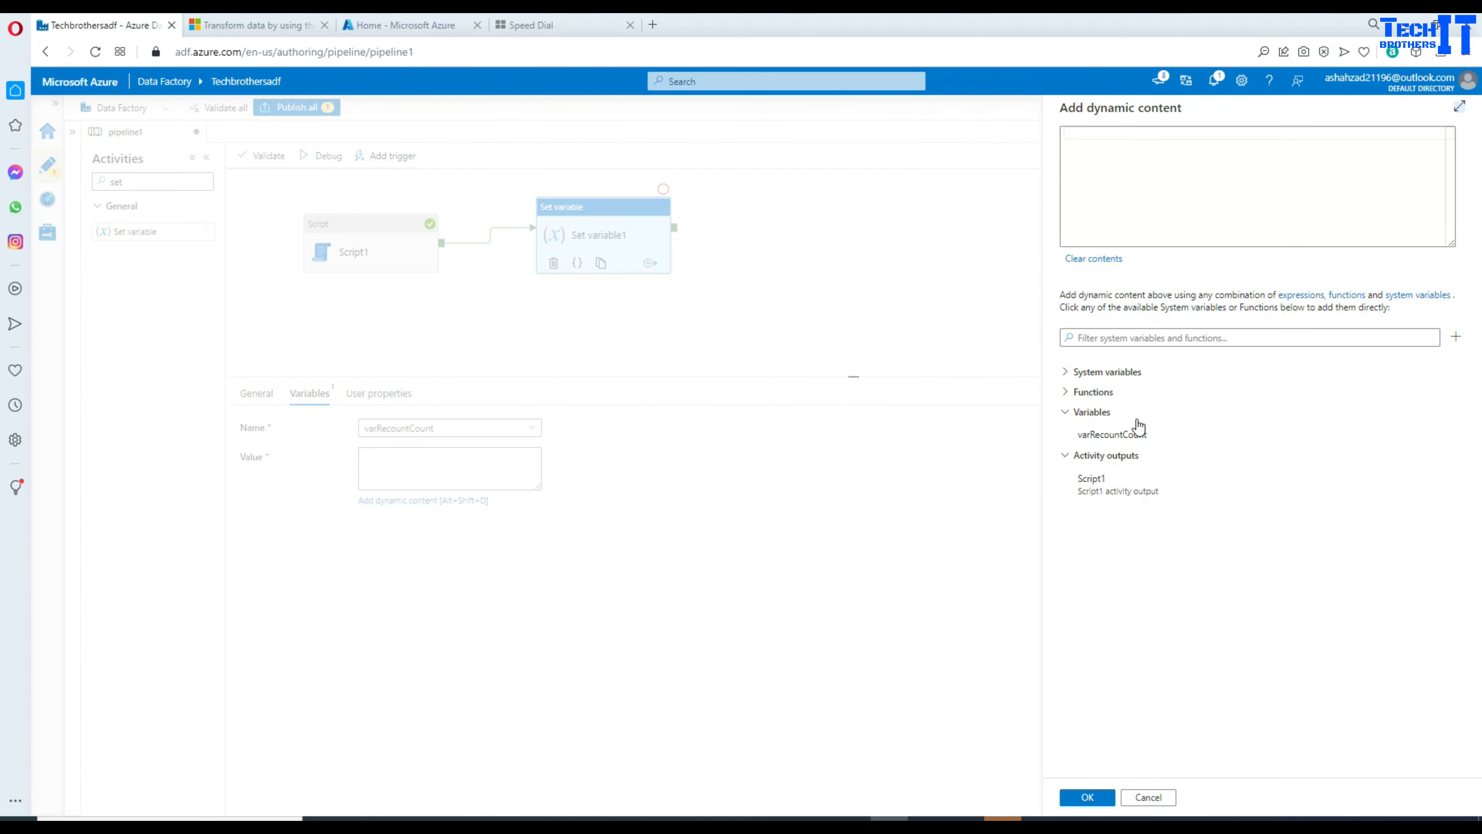
{"action": "left_click", "coordinate": [1097, 491]}
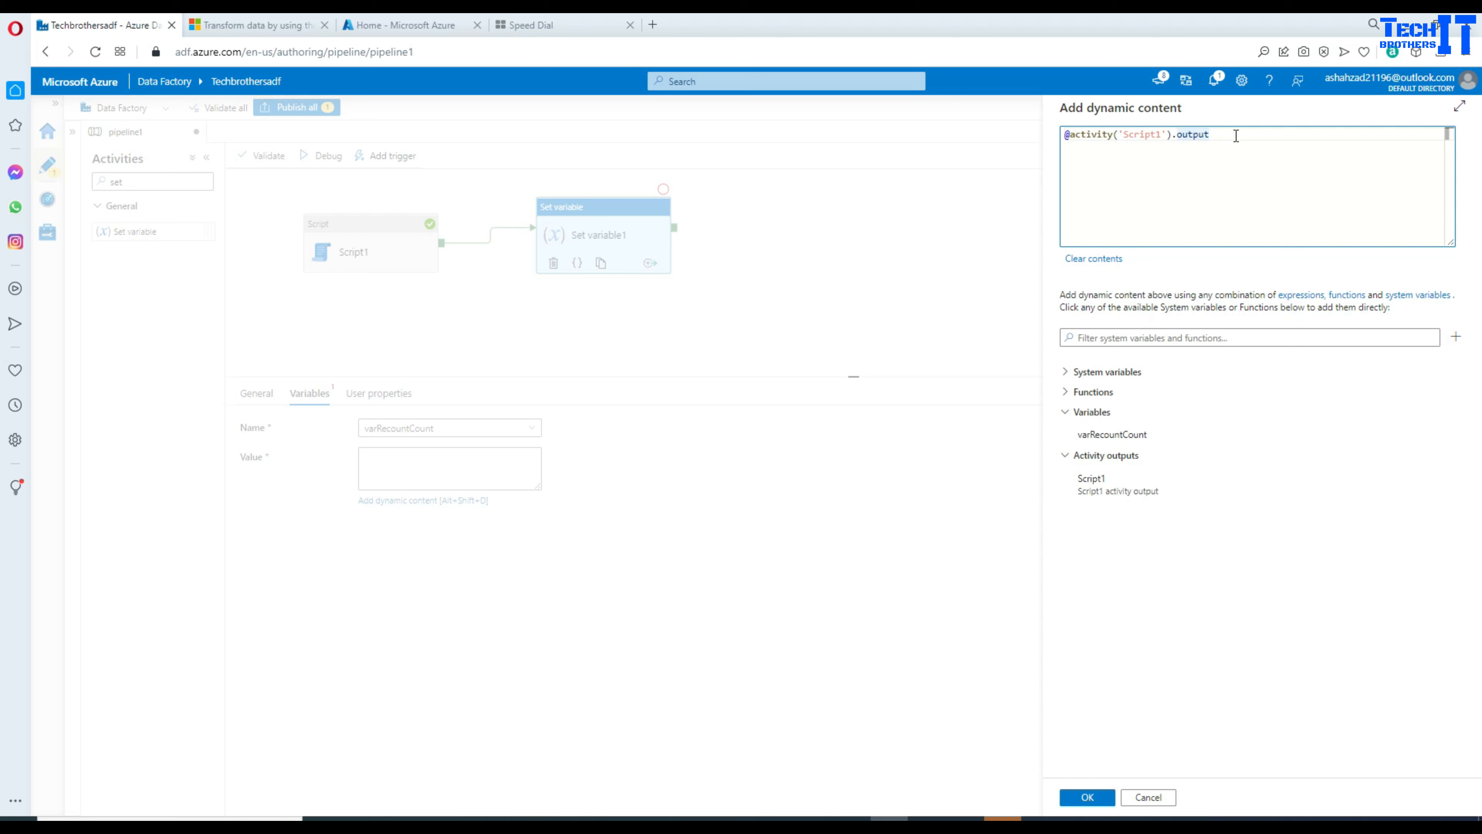
{"action": "type", "text": ".outputParameters.scrRecordCount"}
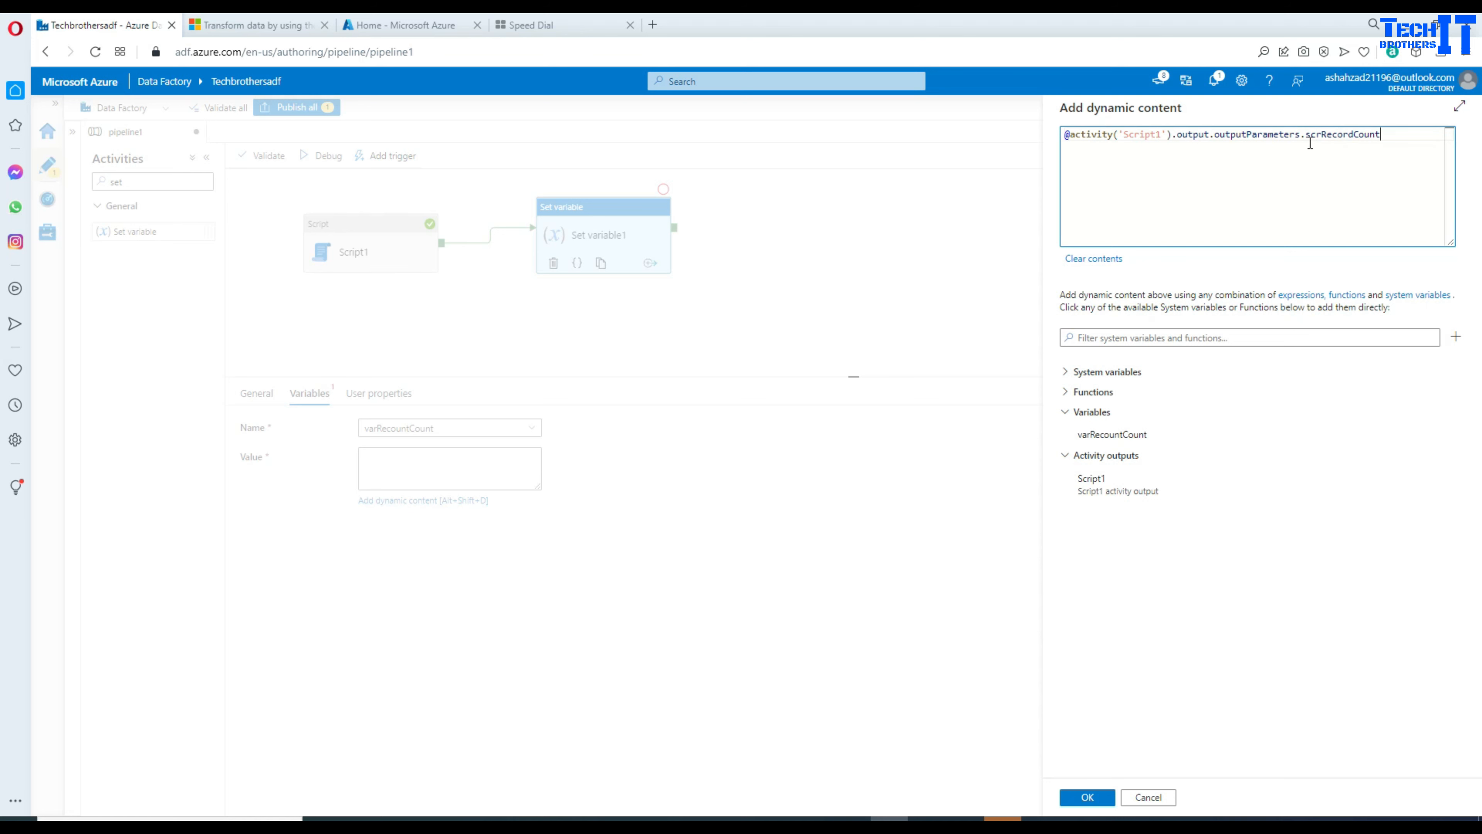
{"action": "left_click_drag", "start_coordinate": [1390, 142], "coordinate": [1219, 136]}
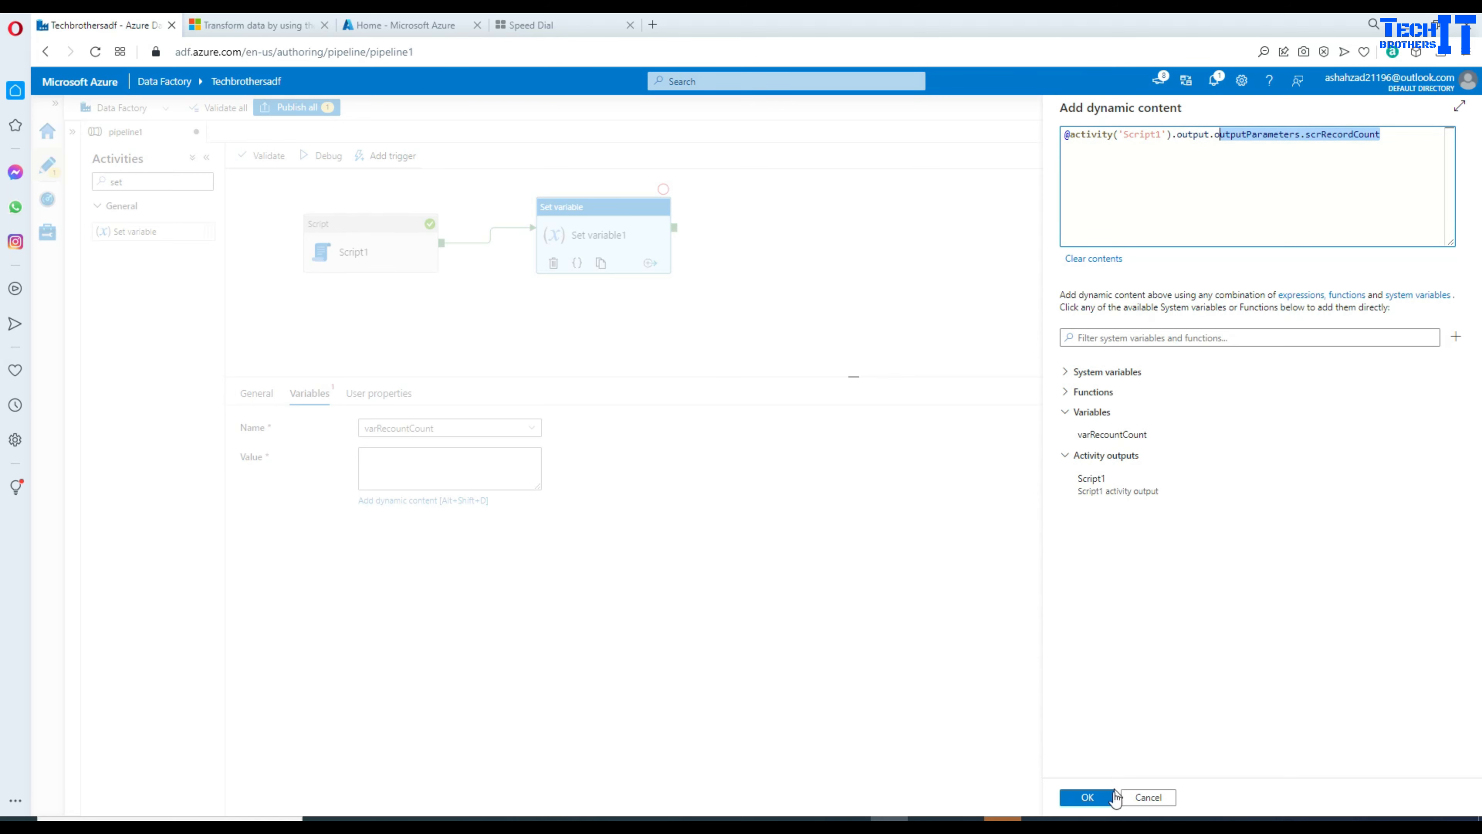
{"action": "left_click", "coordinate": [1089, 798]}
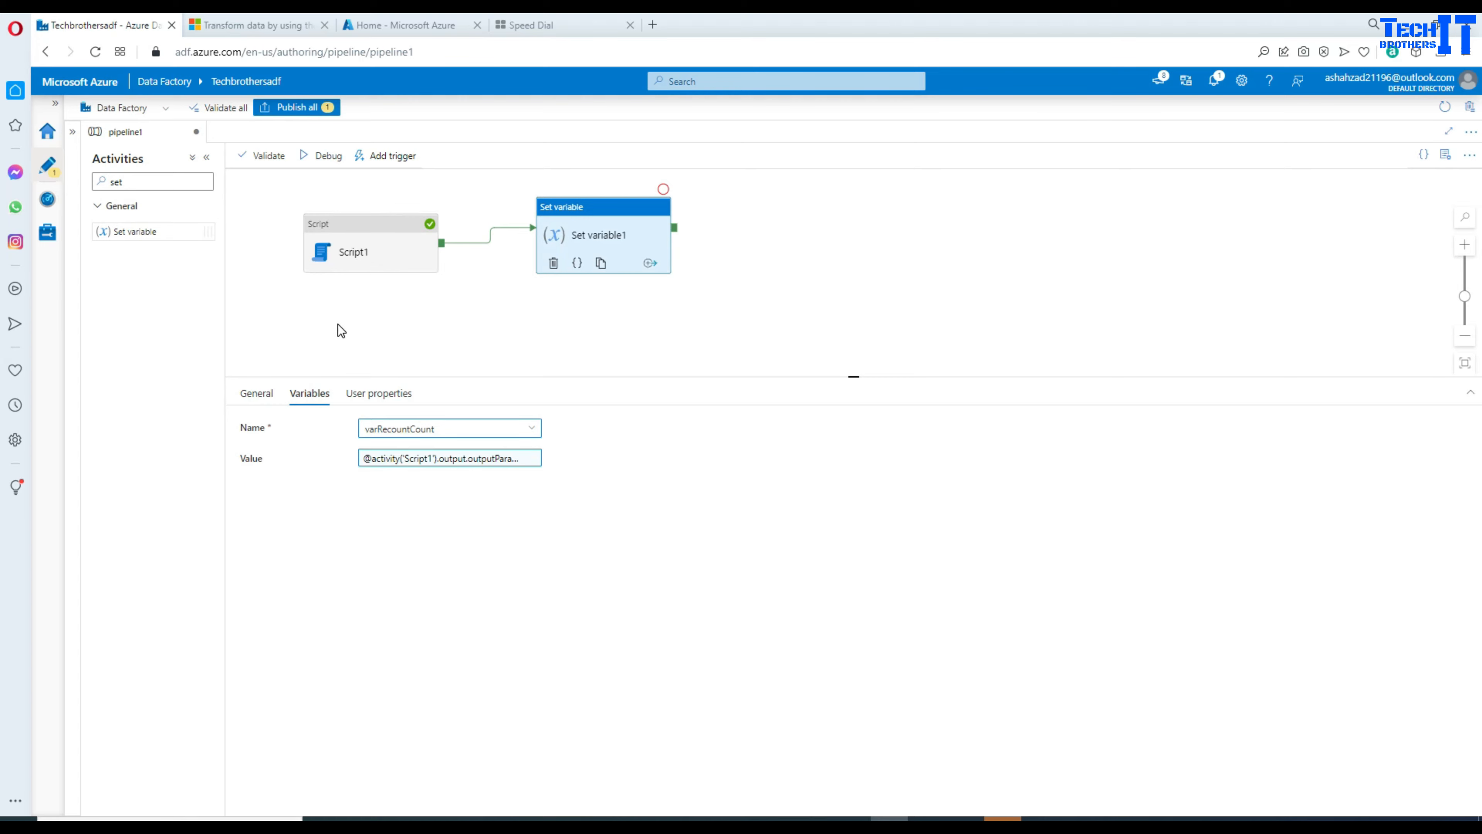
{"action": "left_click", "coordinate": [327, 156]}
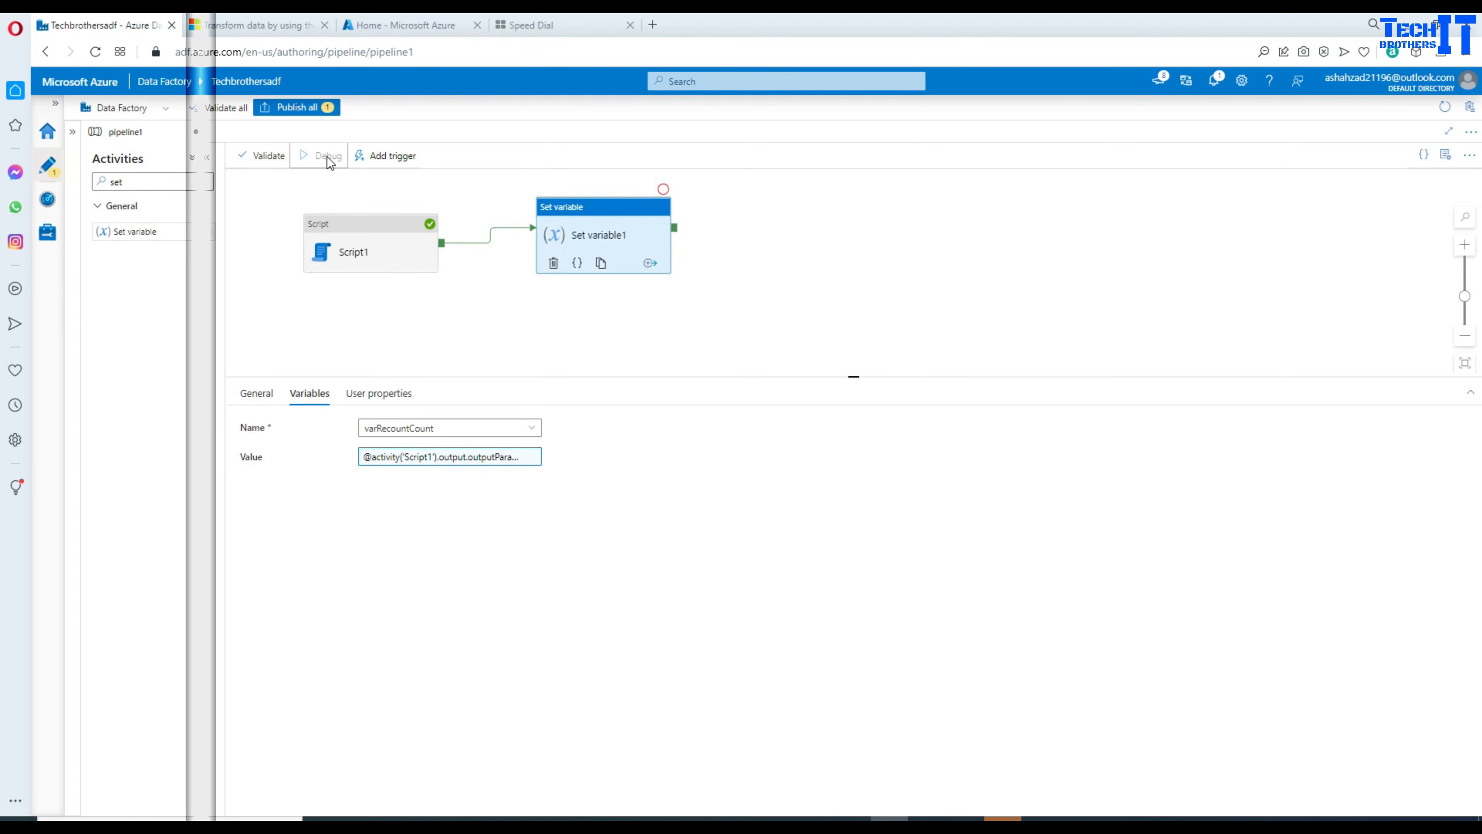
Step: Inspect Script1's output (scrRecountCount = 4) and Set variable1's InvalidTemplate error
{"action": "left_click", "coordinate": [448, 503]}
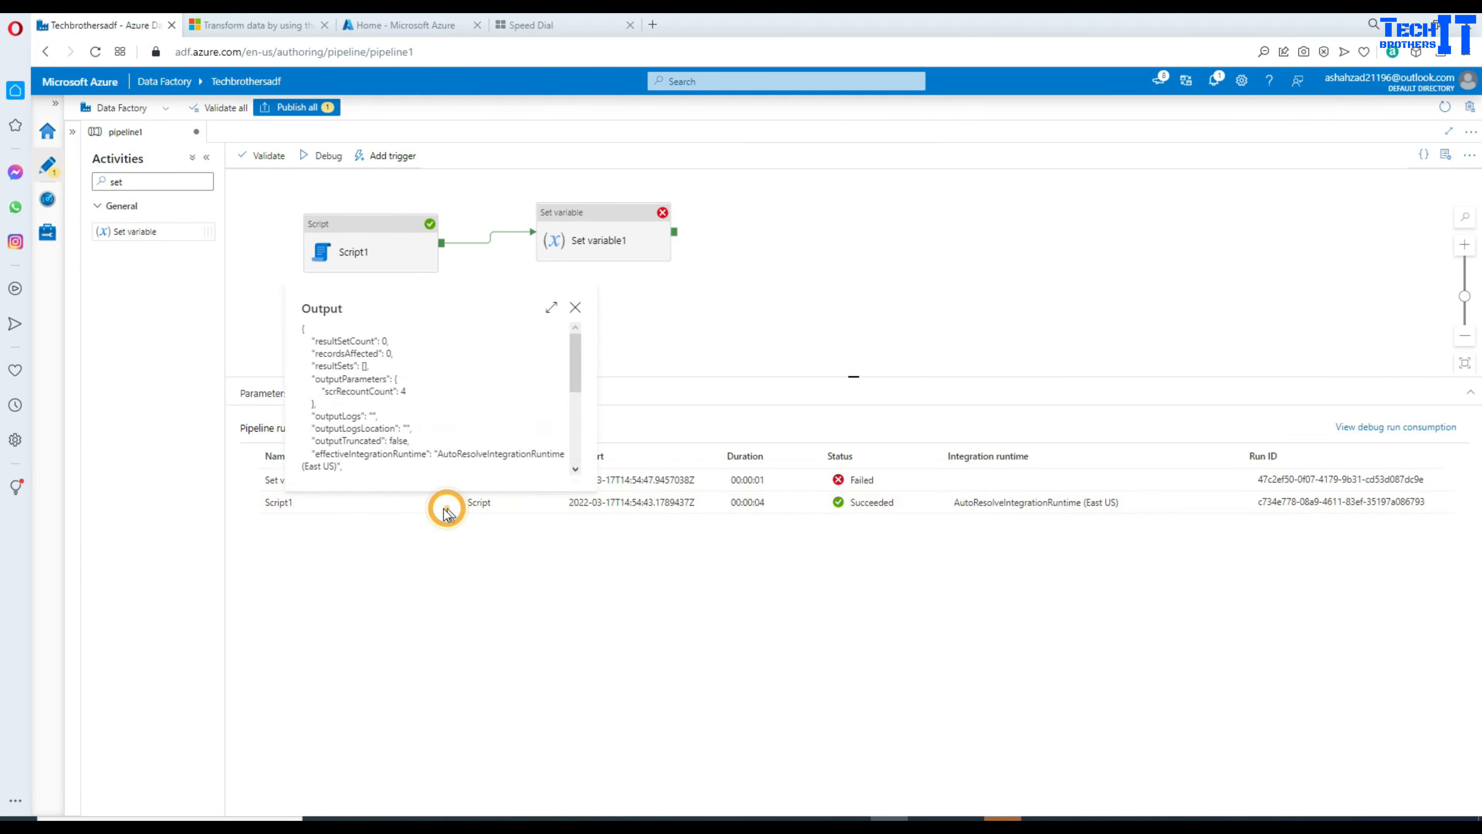
{"action": "double_click", "coordinate": [370, 391]}
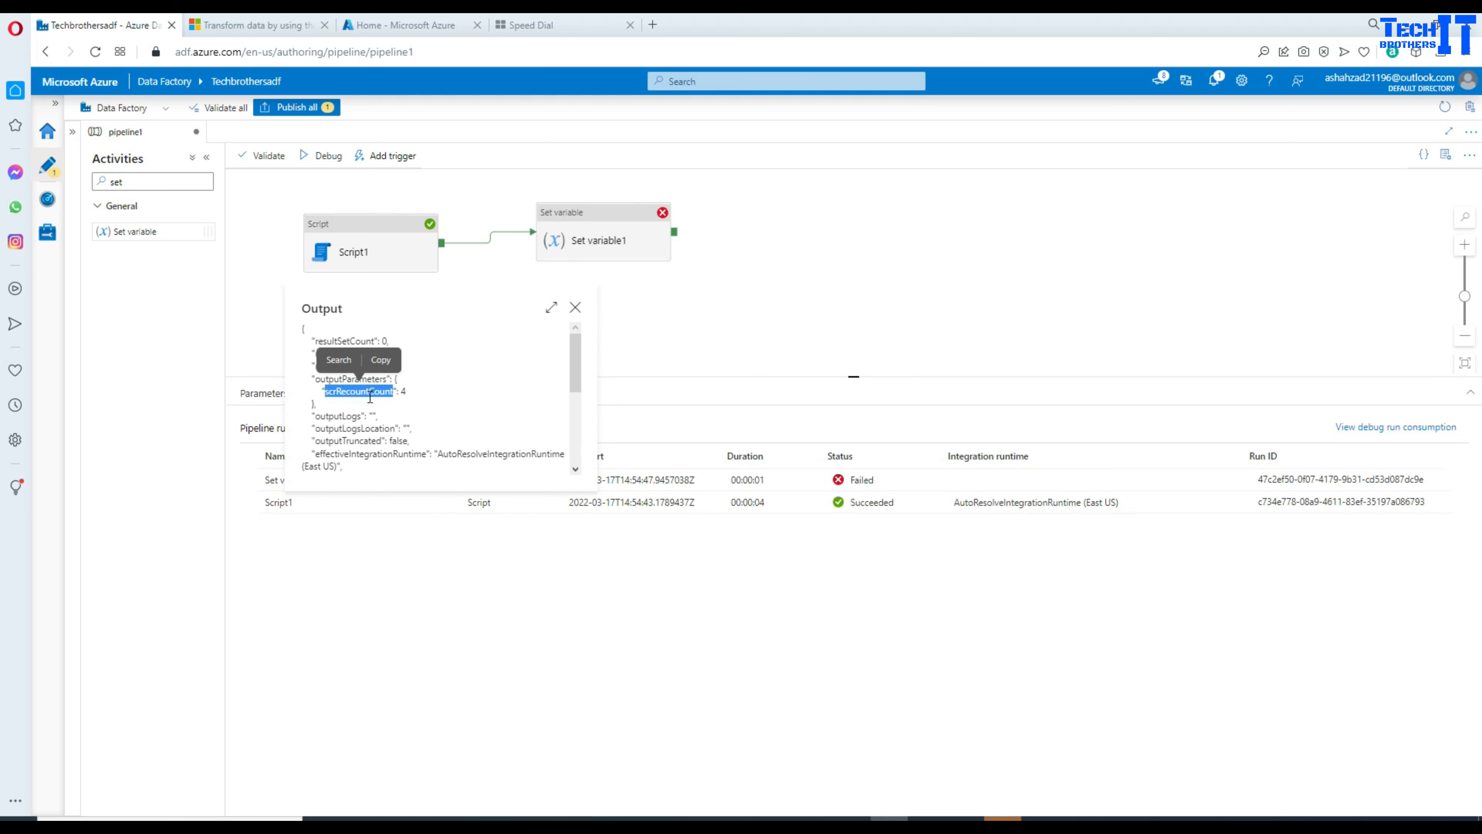
{"action": "left_click_drag", "start_coordinate": [408, 391], "coordinate": [320, 391]}
{"action": "left_click", "coordinate": [637, 322]}
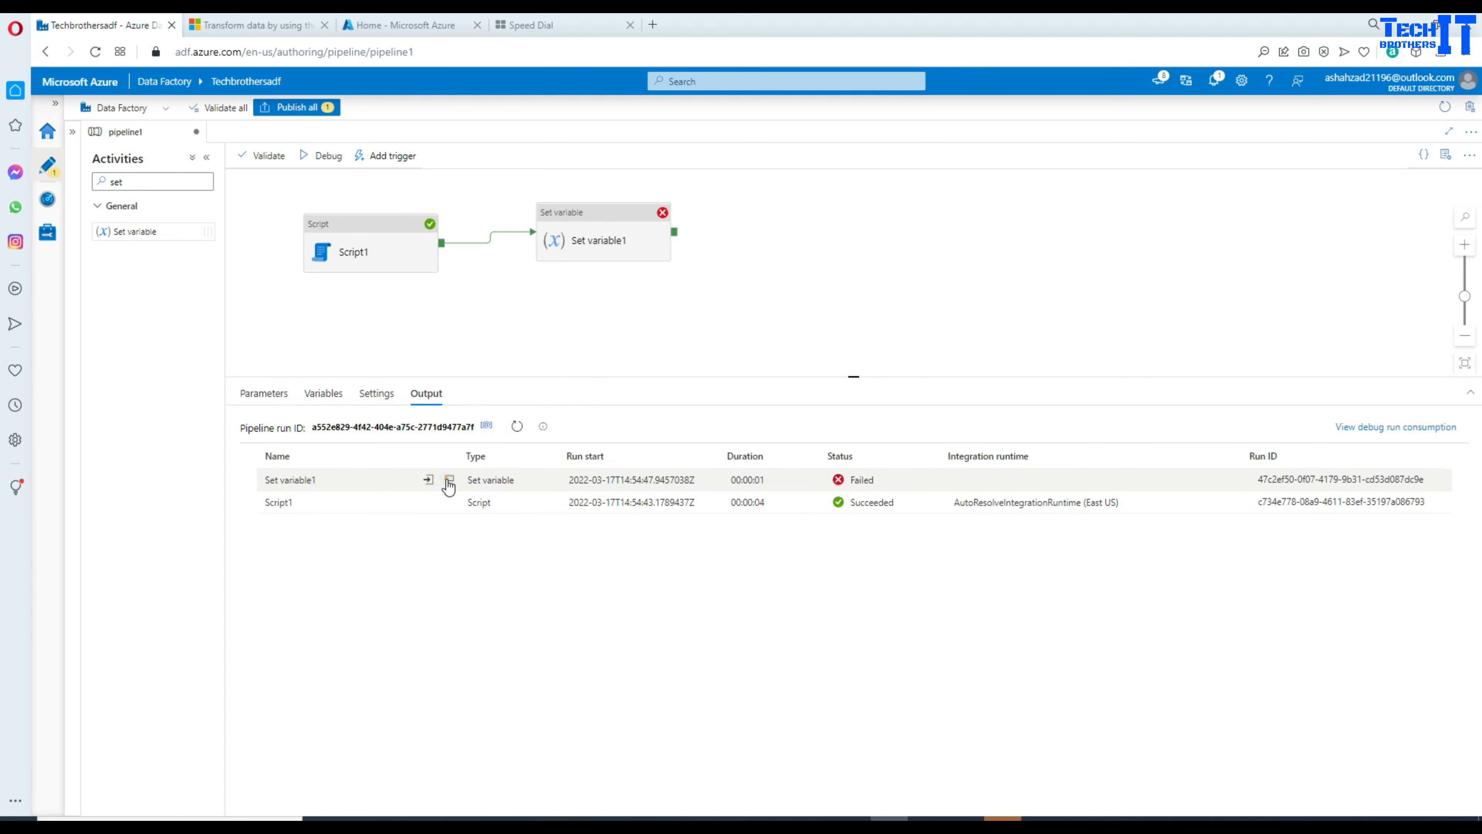
{"action": "left_click", "coordinate": [449, 480]}
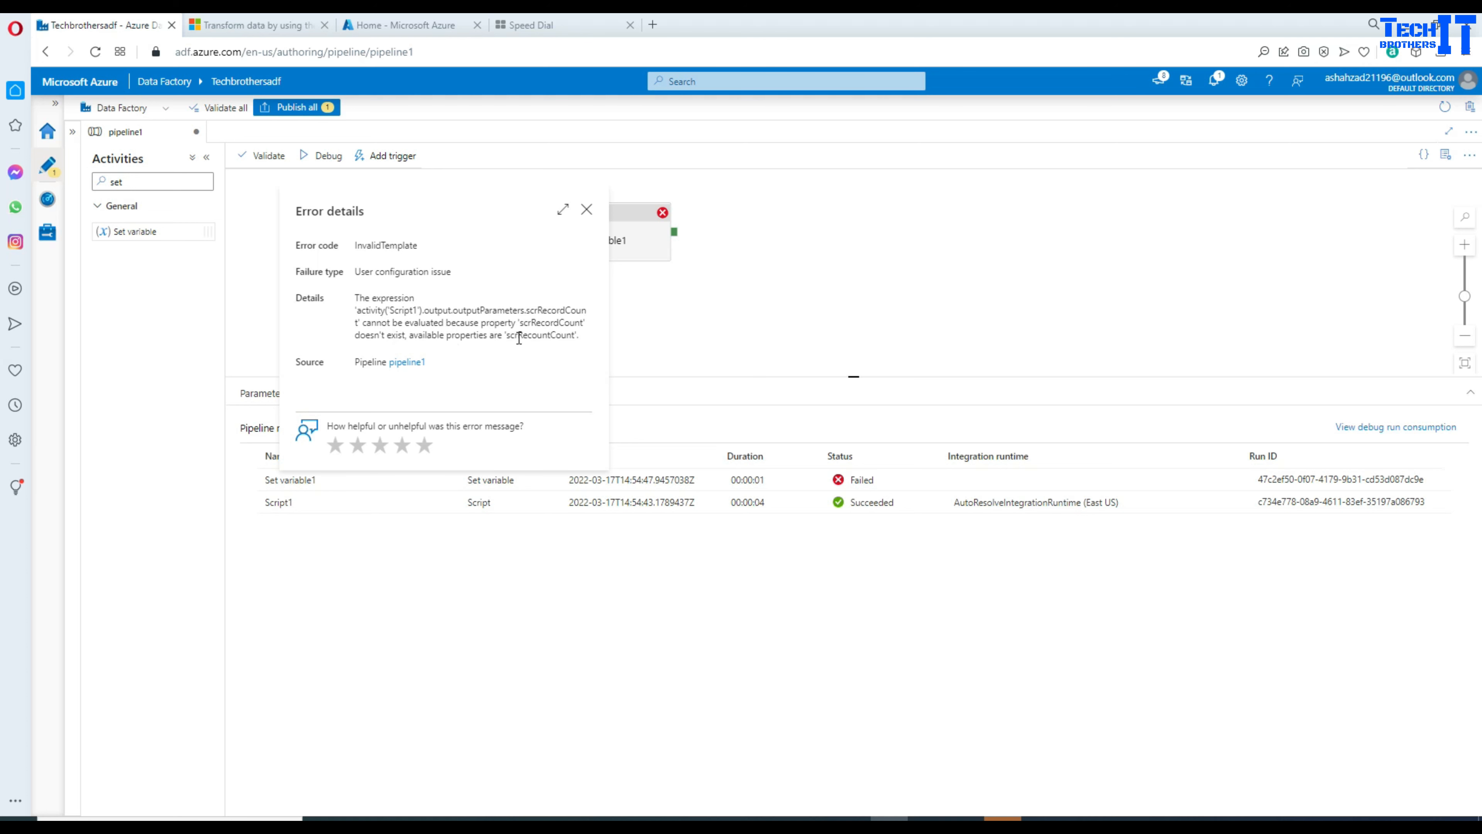
{"action": "left_click", "coordinate": [590, 211]}
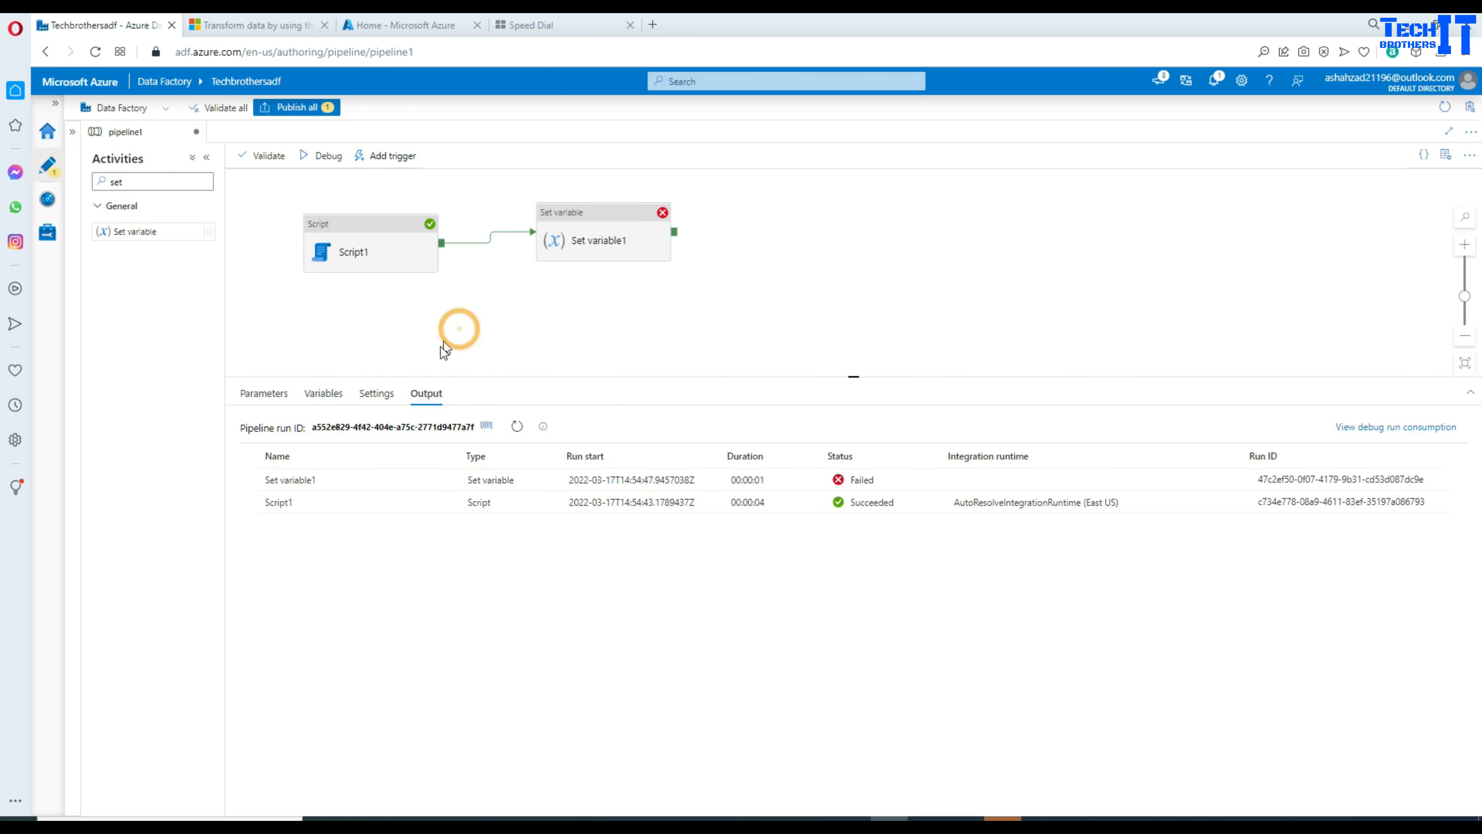
Step: Copy the correct parameter name scrRecountCount from Script1's output and select Set variable1
{"action": "left_click", "coordinate": [451, 503]}
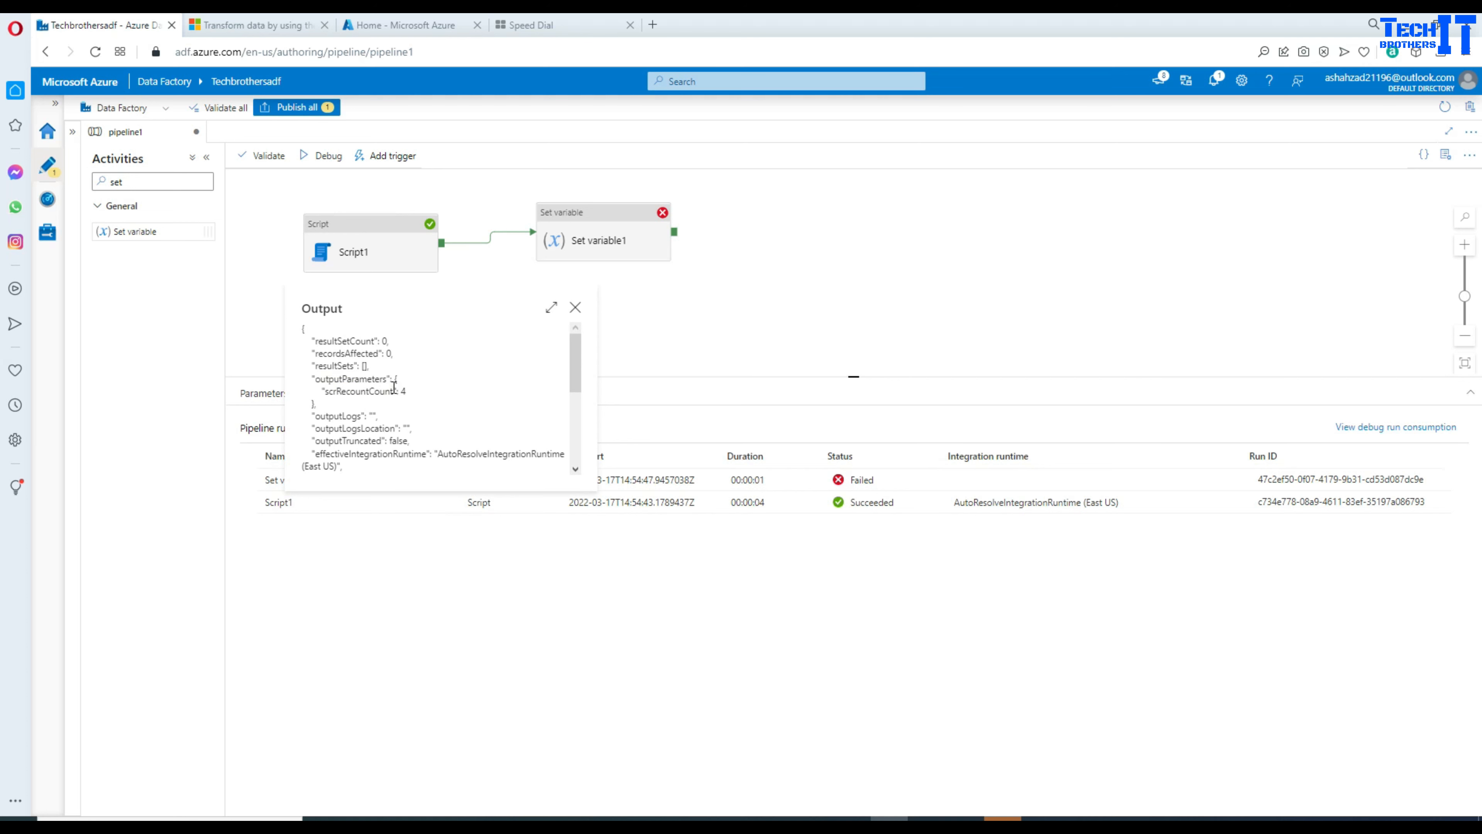
{"action": "left_click_drag", "start_coordinate": [395, 387], "coordinate": [332, 389]}
{"action": "right_click", "coordinate": [331, 389]}
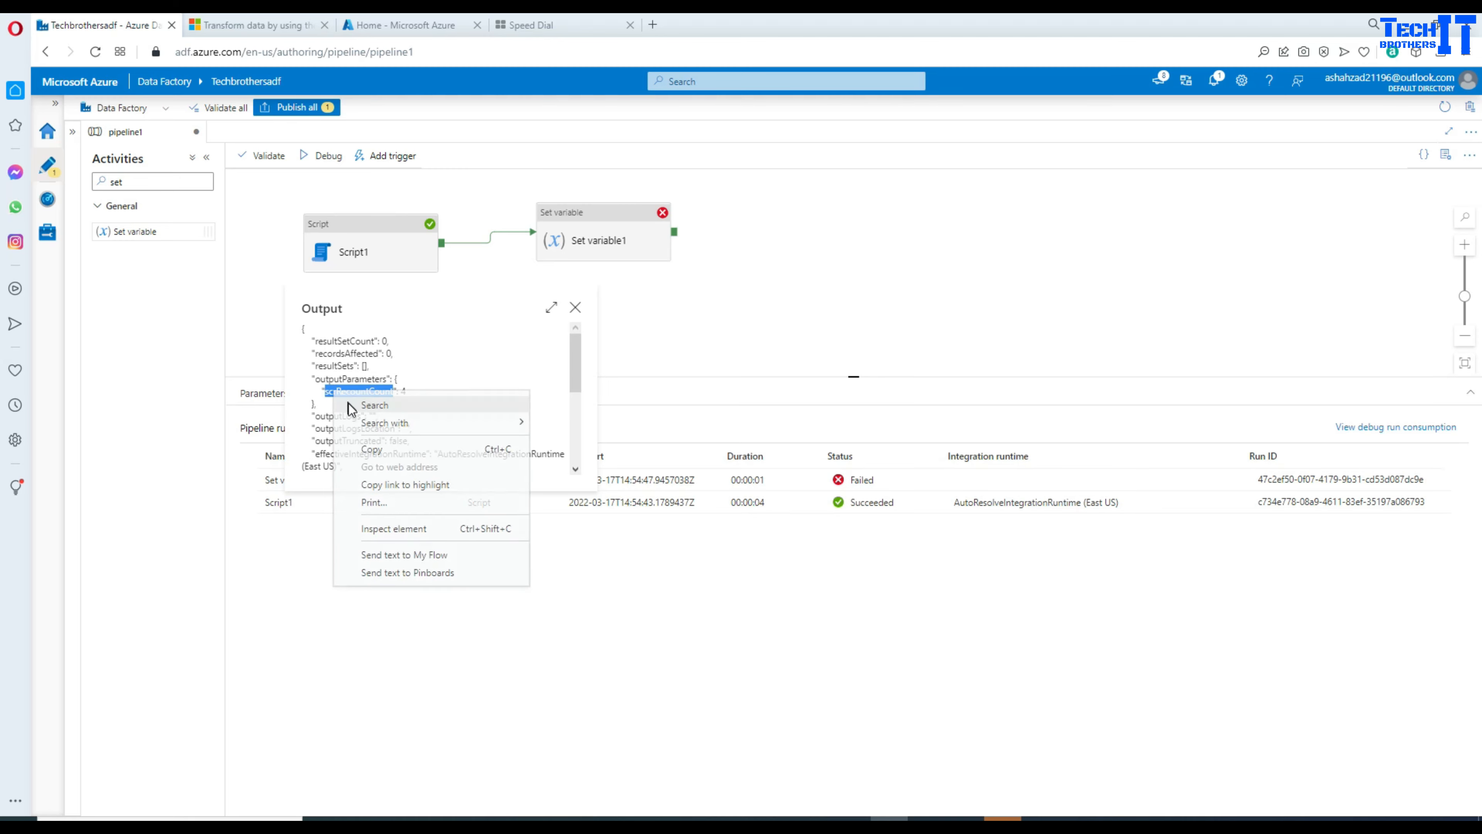
{"action": "left_click", "coordinate": [372, 452]}
{"action": "left_click", "coordinate": [599, 248]}
{"action": "left_click", "coordinate": [600, 248]}
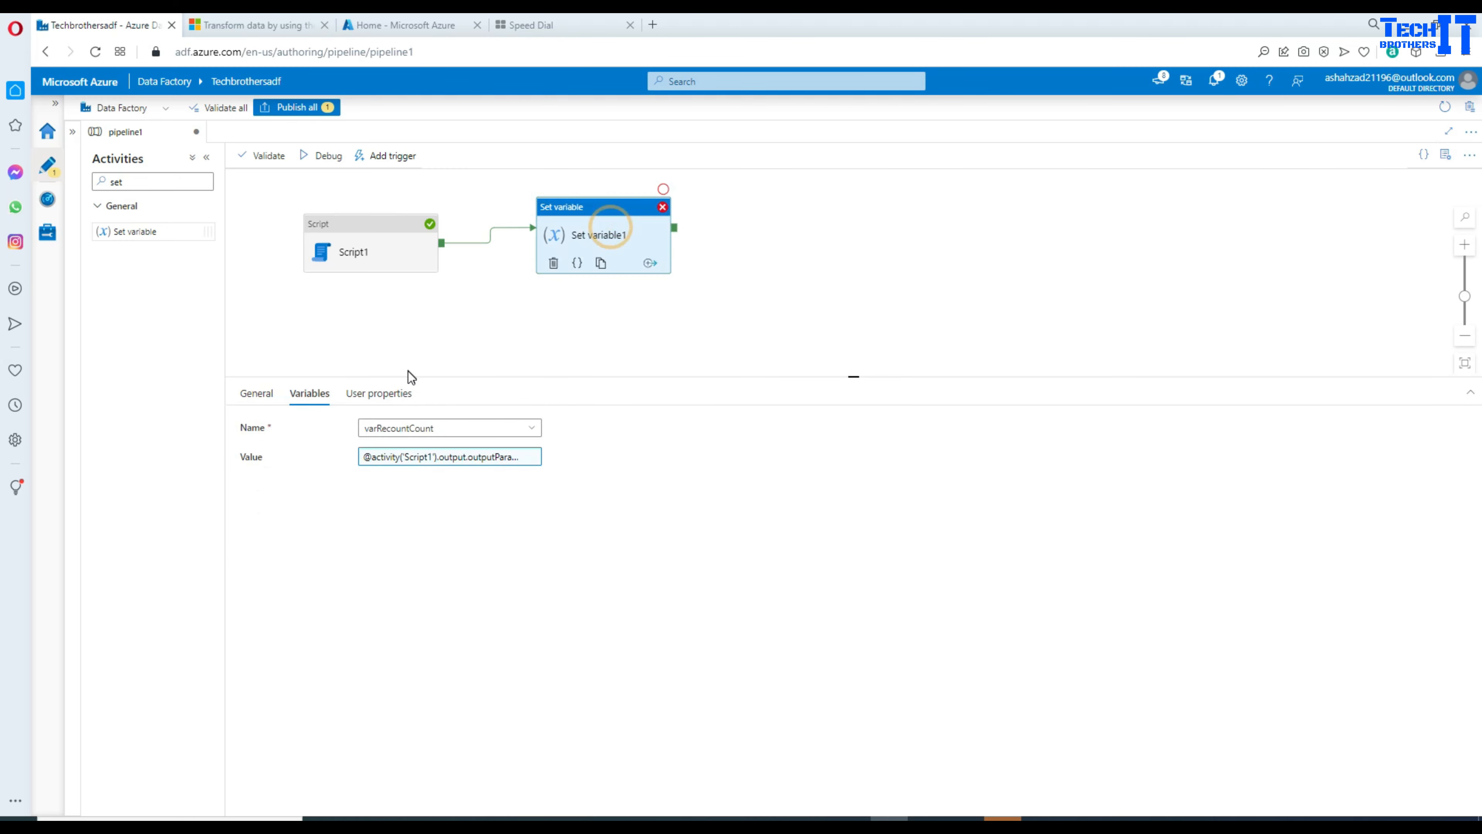
Step: Replace scrRecordCount with scrRecountCount in the value expression and rerun the debug
{"action": "left_click", "coordinate": [455, 461]}
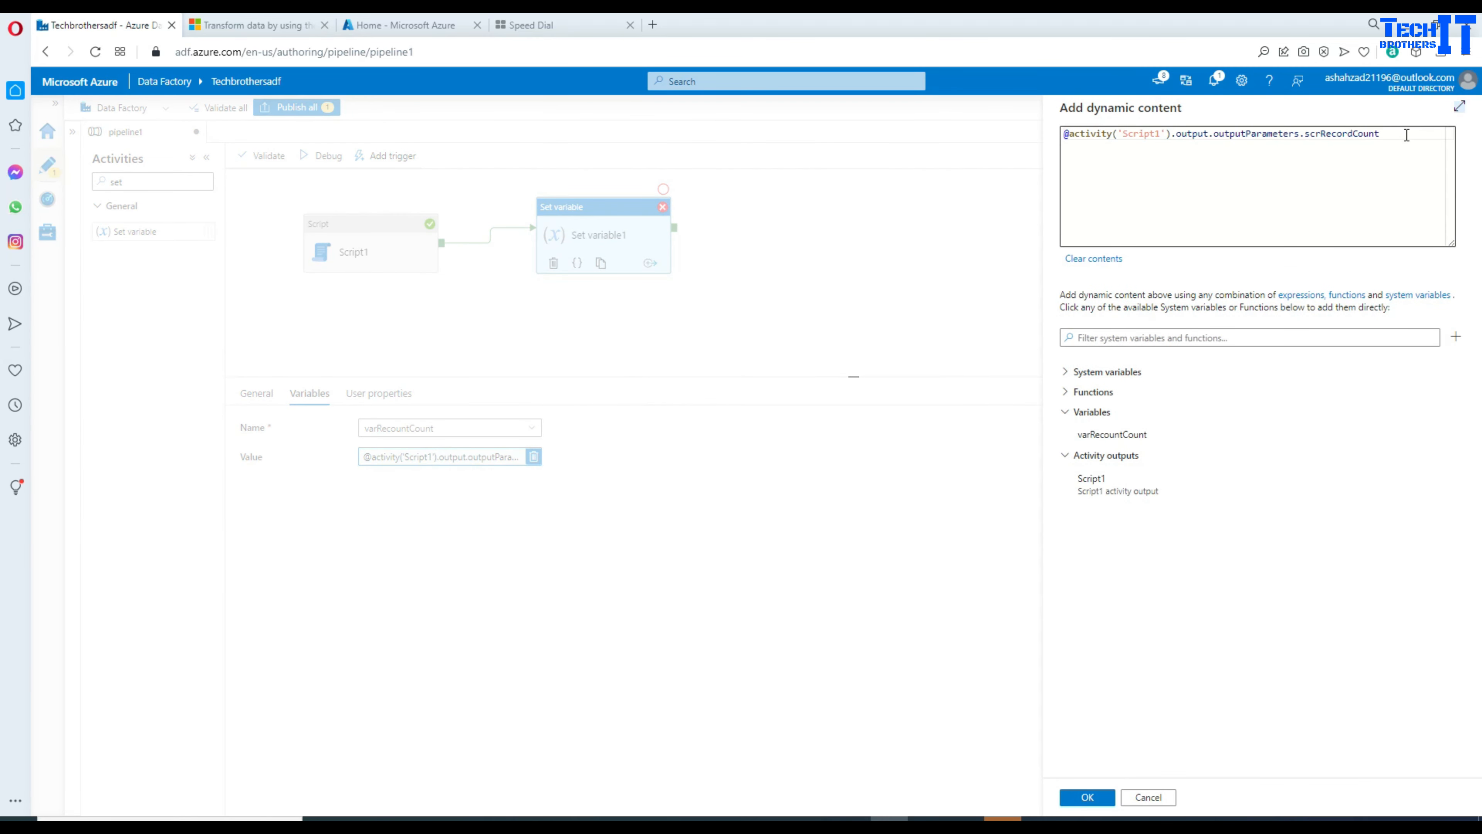
{"action": "left_click_drag", "start_coordinate": [1403, 135], "coordinate": [1309, 138]}
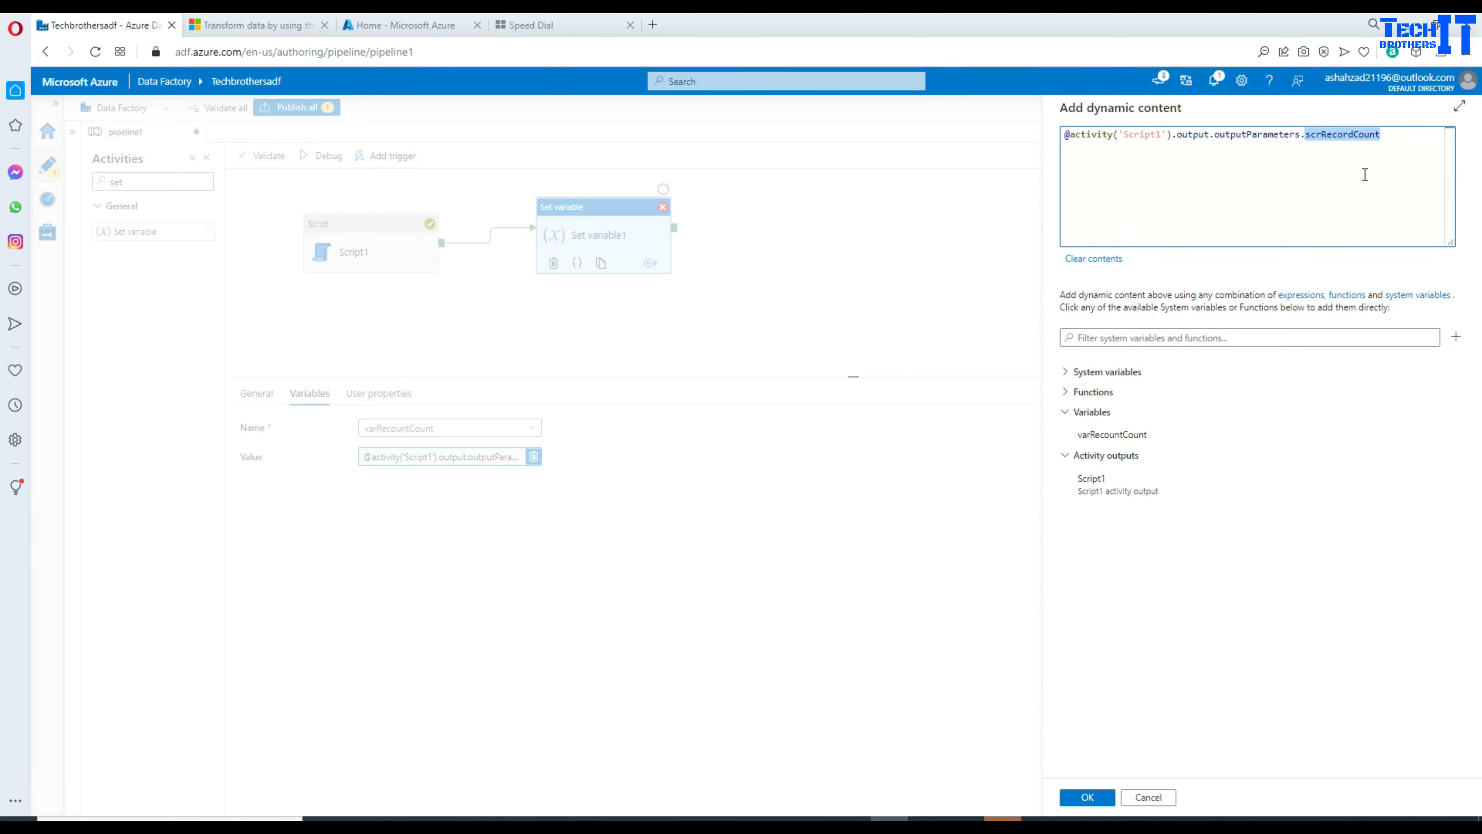
{"action": "key", "text": "ctrl+v"}
{"action": "left_click", "coordinate": [1070, 800]}
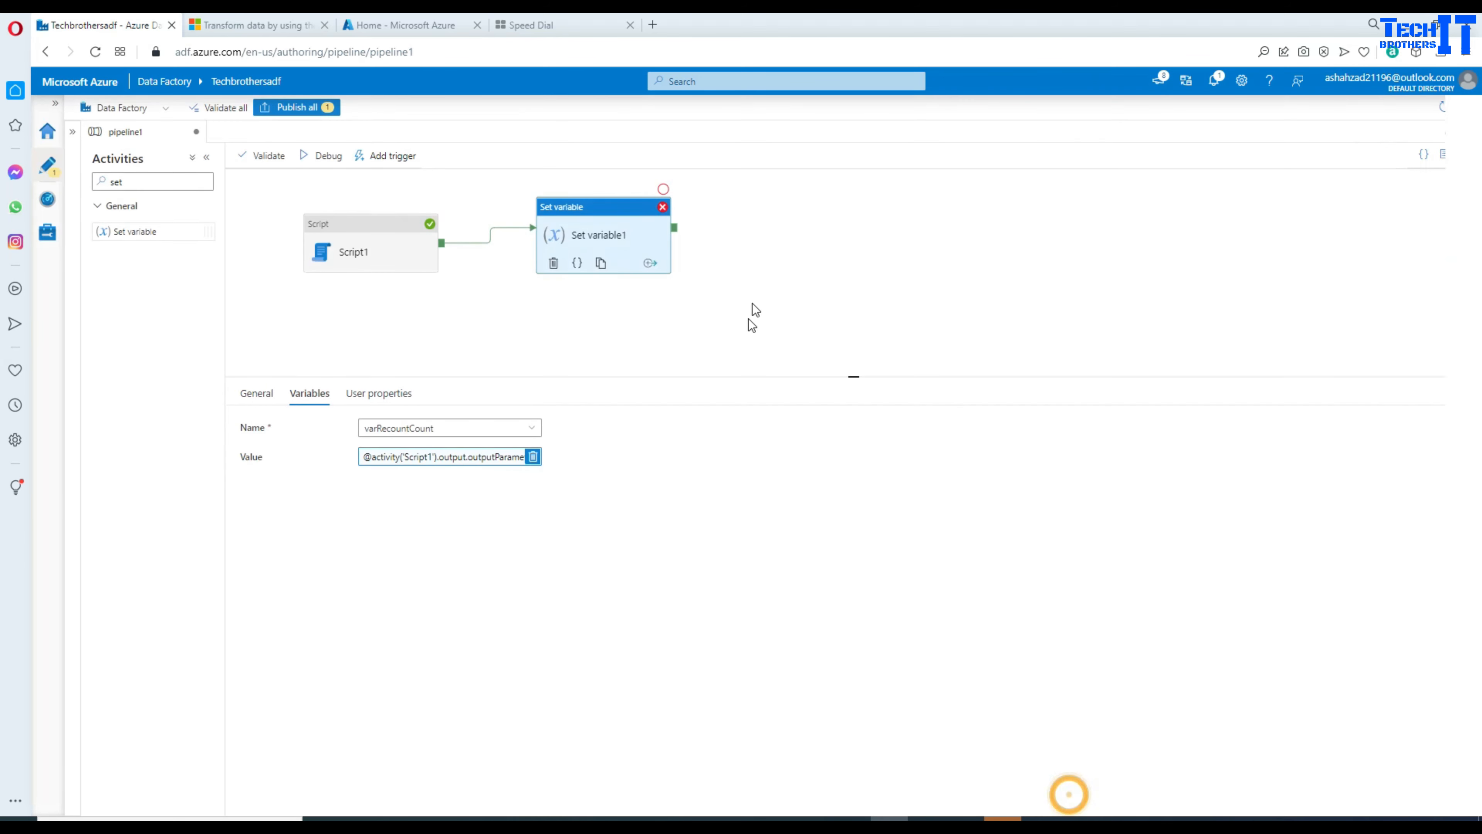
{"action": "left_click", "coordinate": [328, 158]}
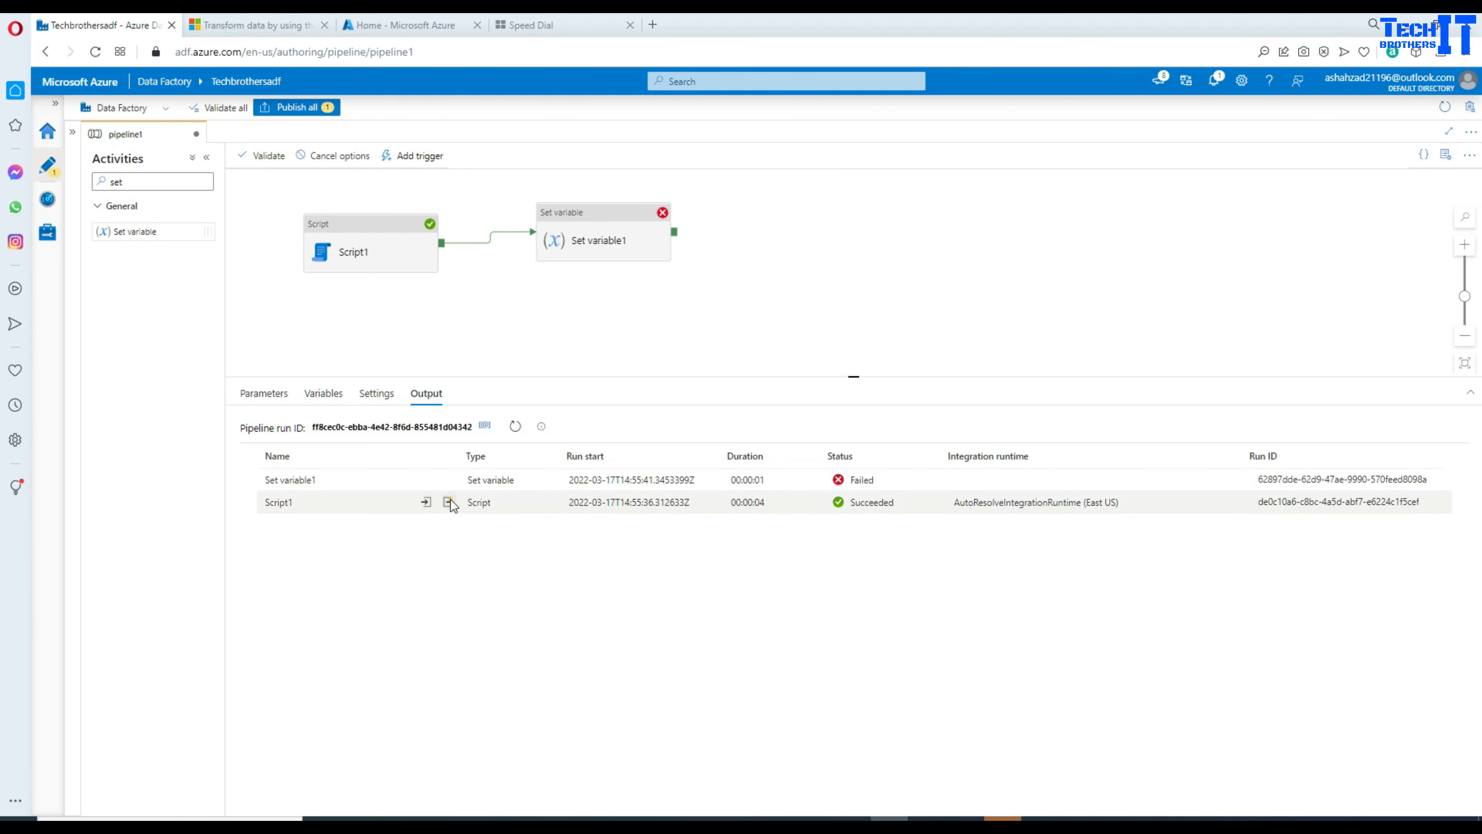
Step: Review Set variable1's error: varRecountCount is String but received an Integer
{"action": "left_click", "coordinate": [451, 501]}
{"action": "left_click", "coordinate": [575, 308]}
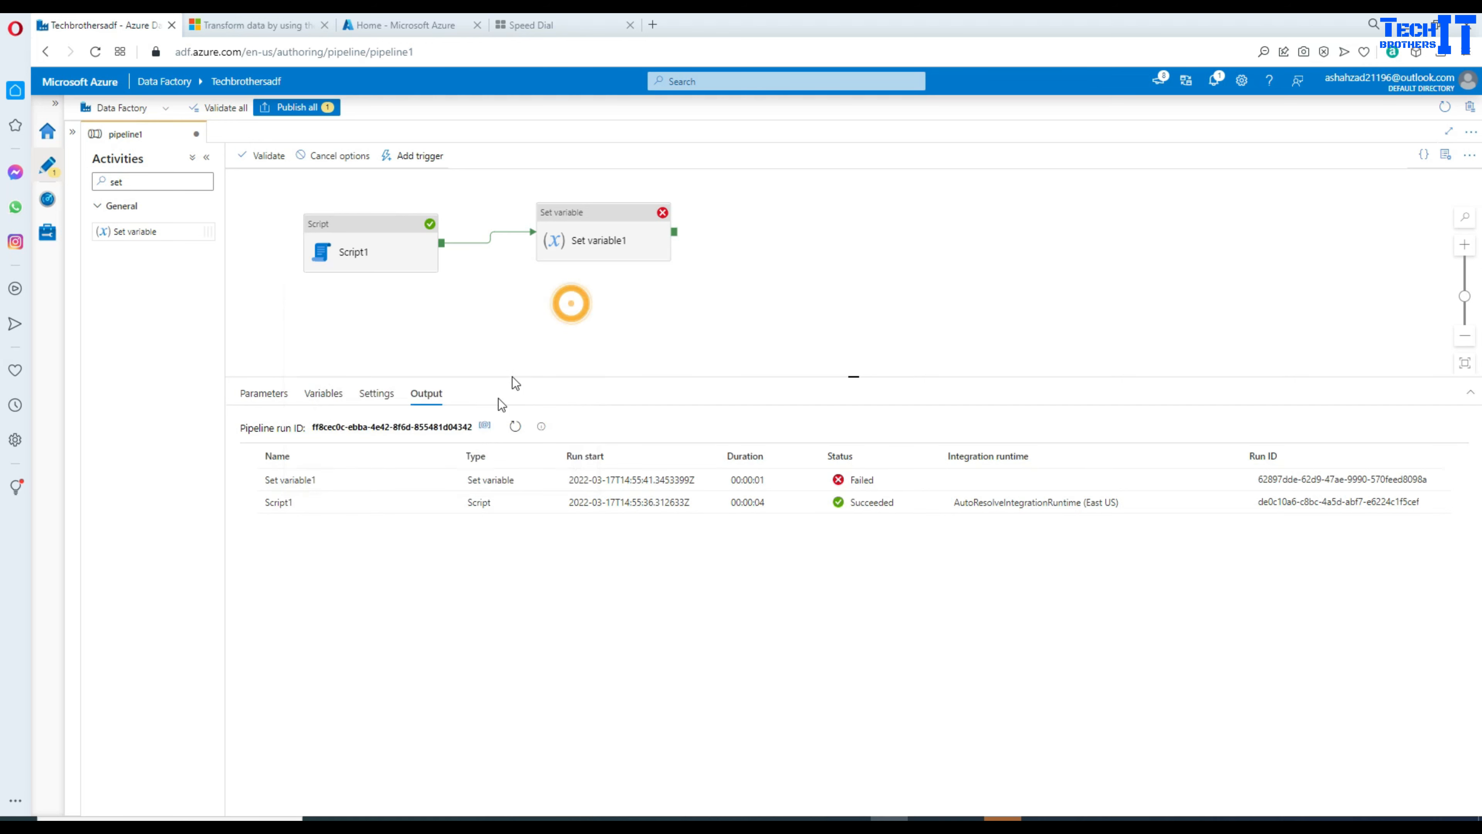
{"action": "left_click", "coordinate": [449, 480]}
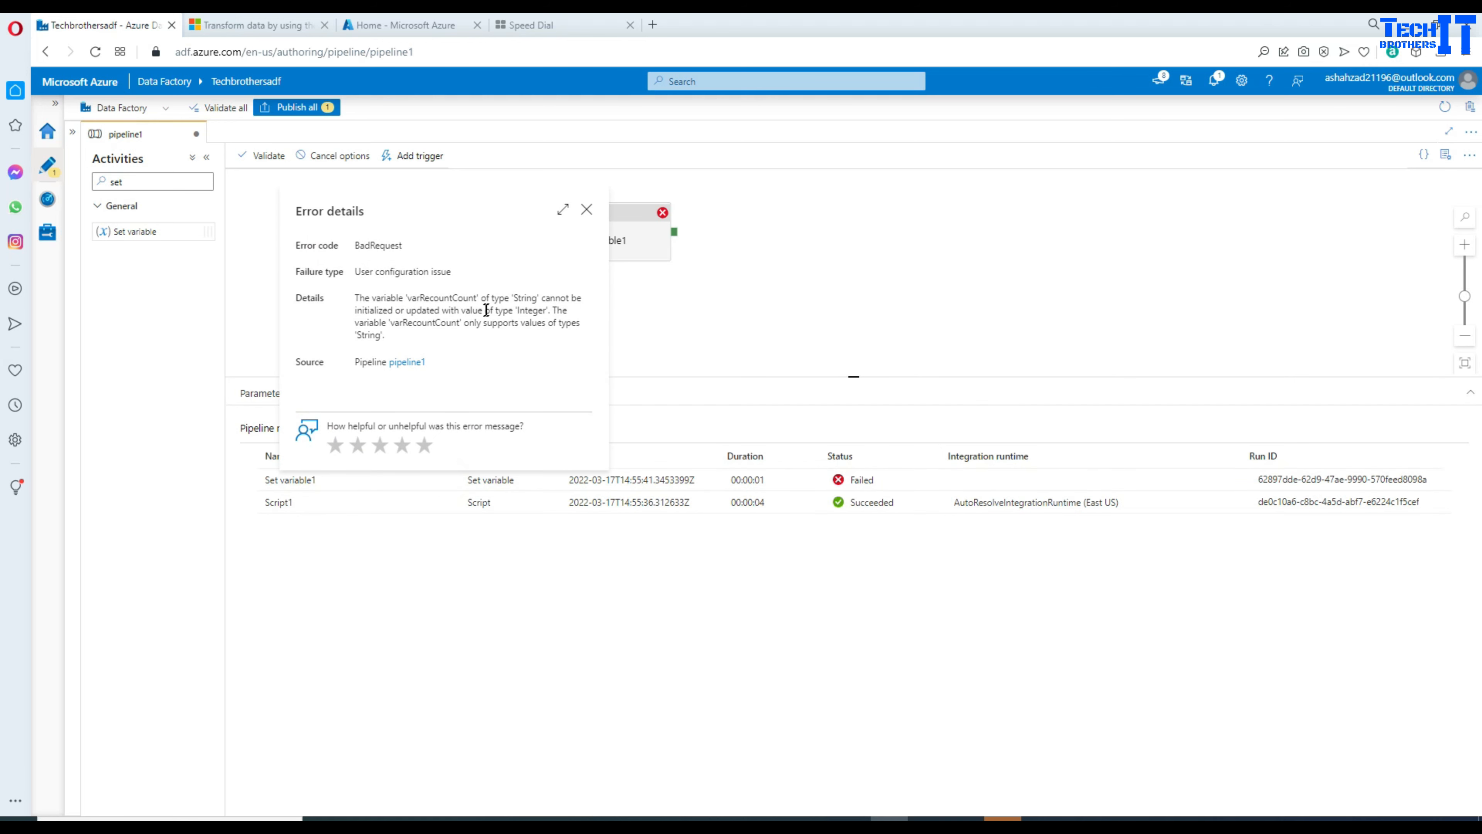
{"action": "double_click", "coordinate": [524, 299]}
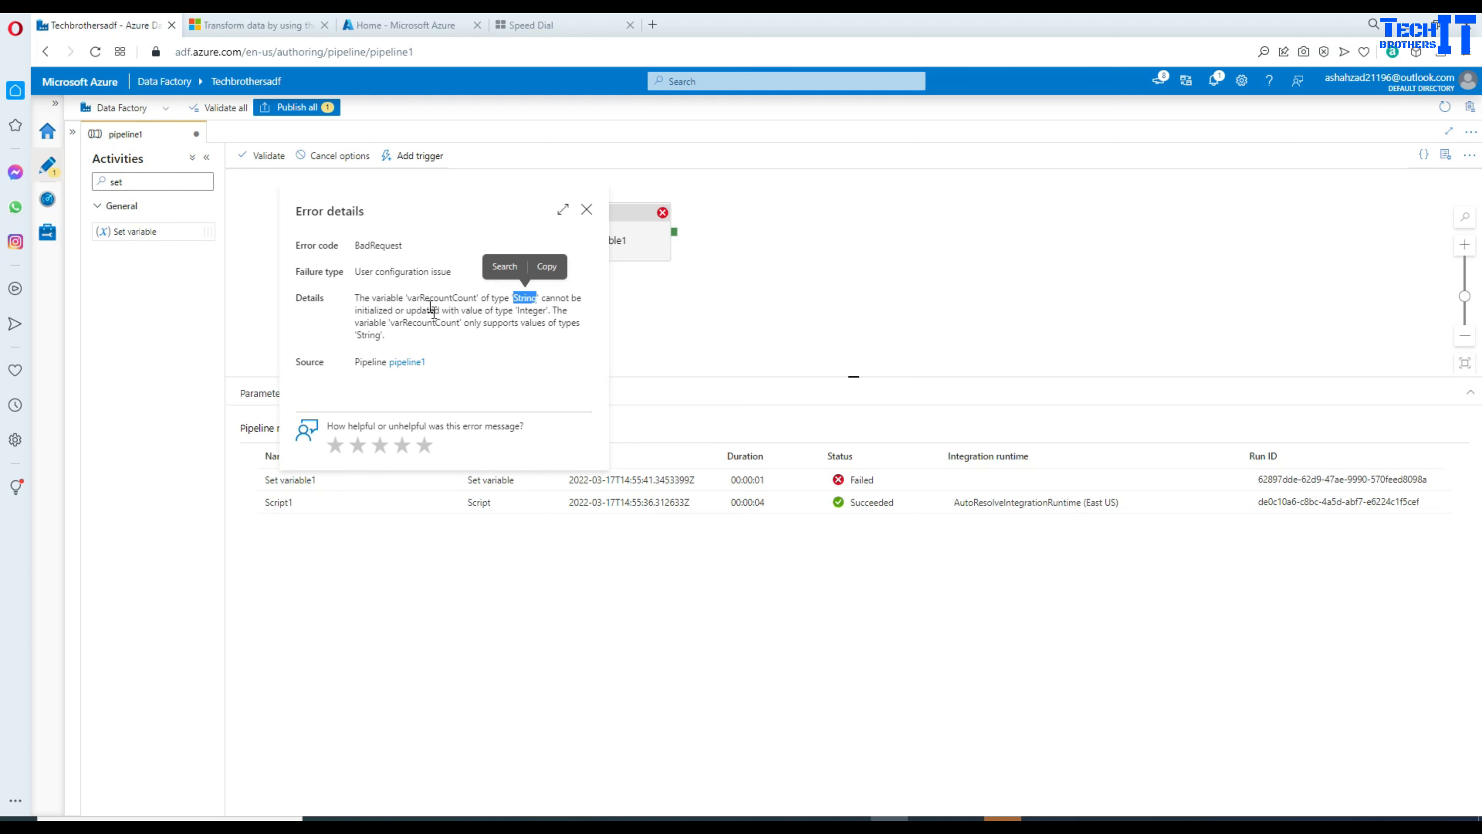
{"action": "double_click", "coordinate": [424, 323]}
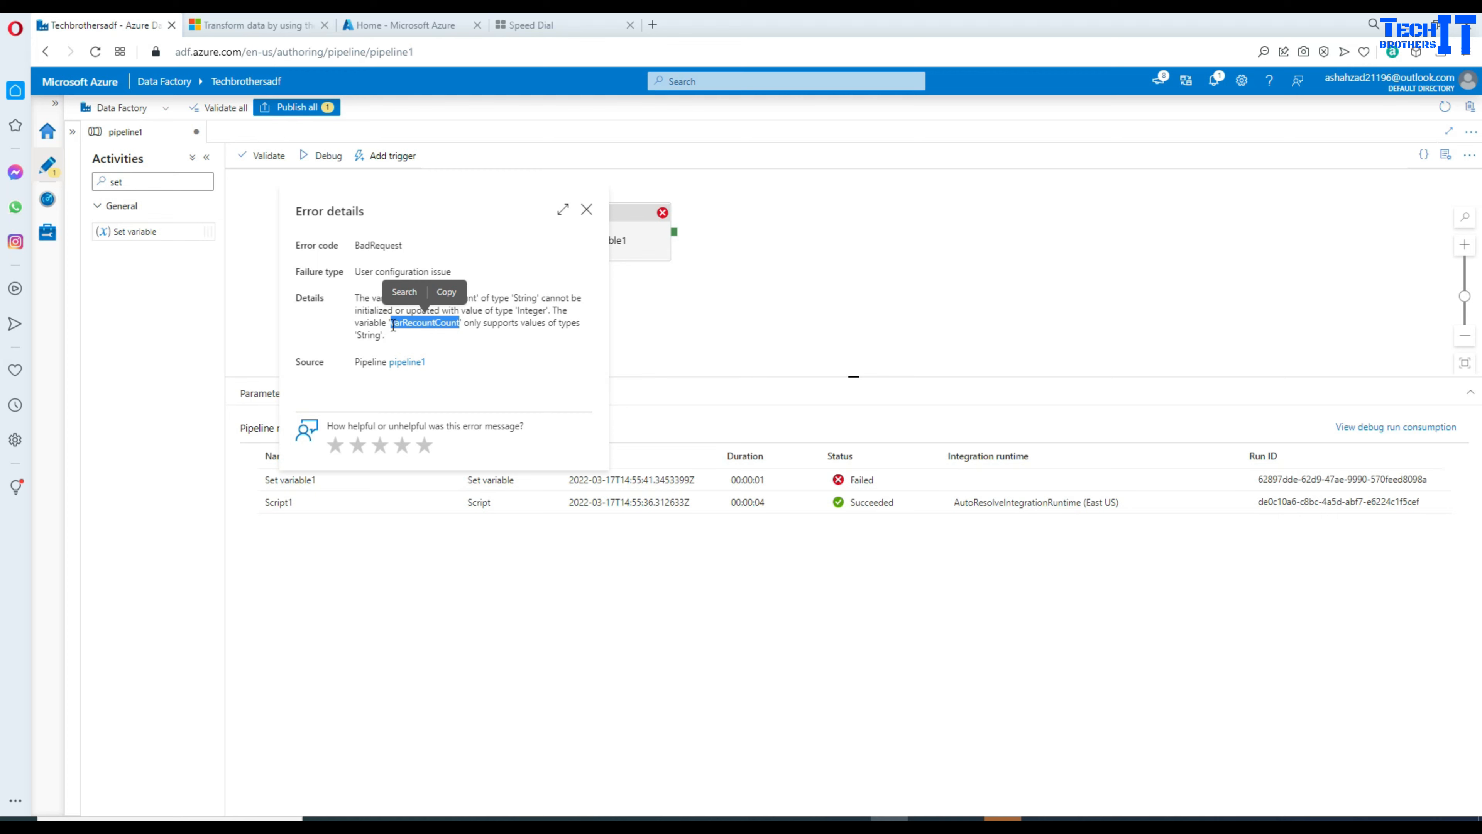
{"action": "left_click", "coordinate": [586, 209]}
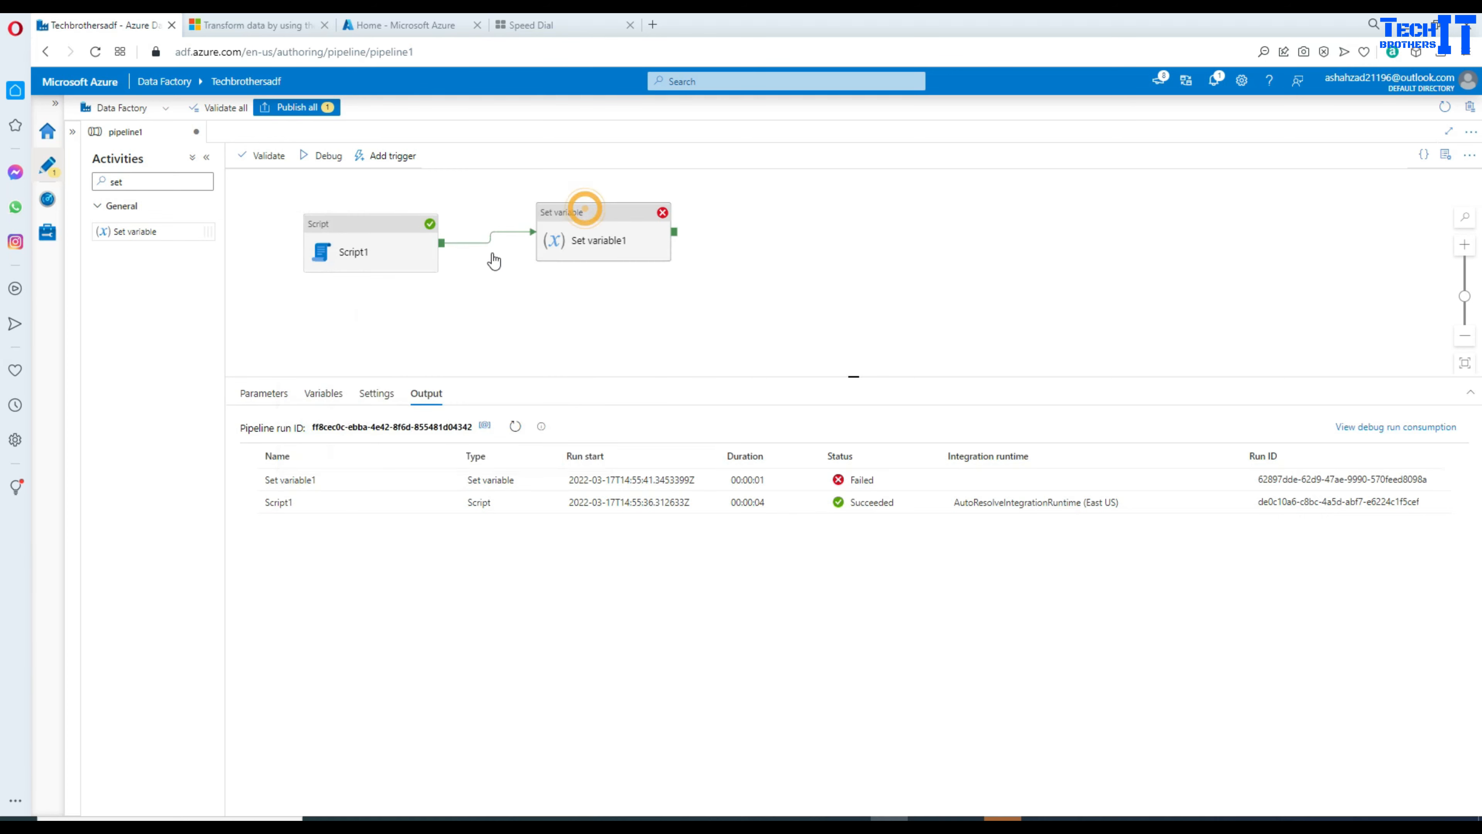
Step: Check Script1's parameter types and the type options for varRecountCount in pipeline variables
{"action": "left_click", "coordinate": [416, 250]}
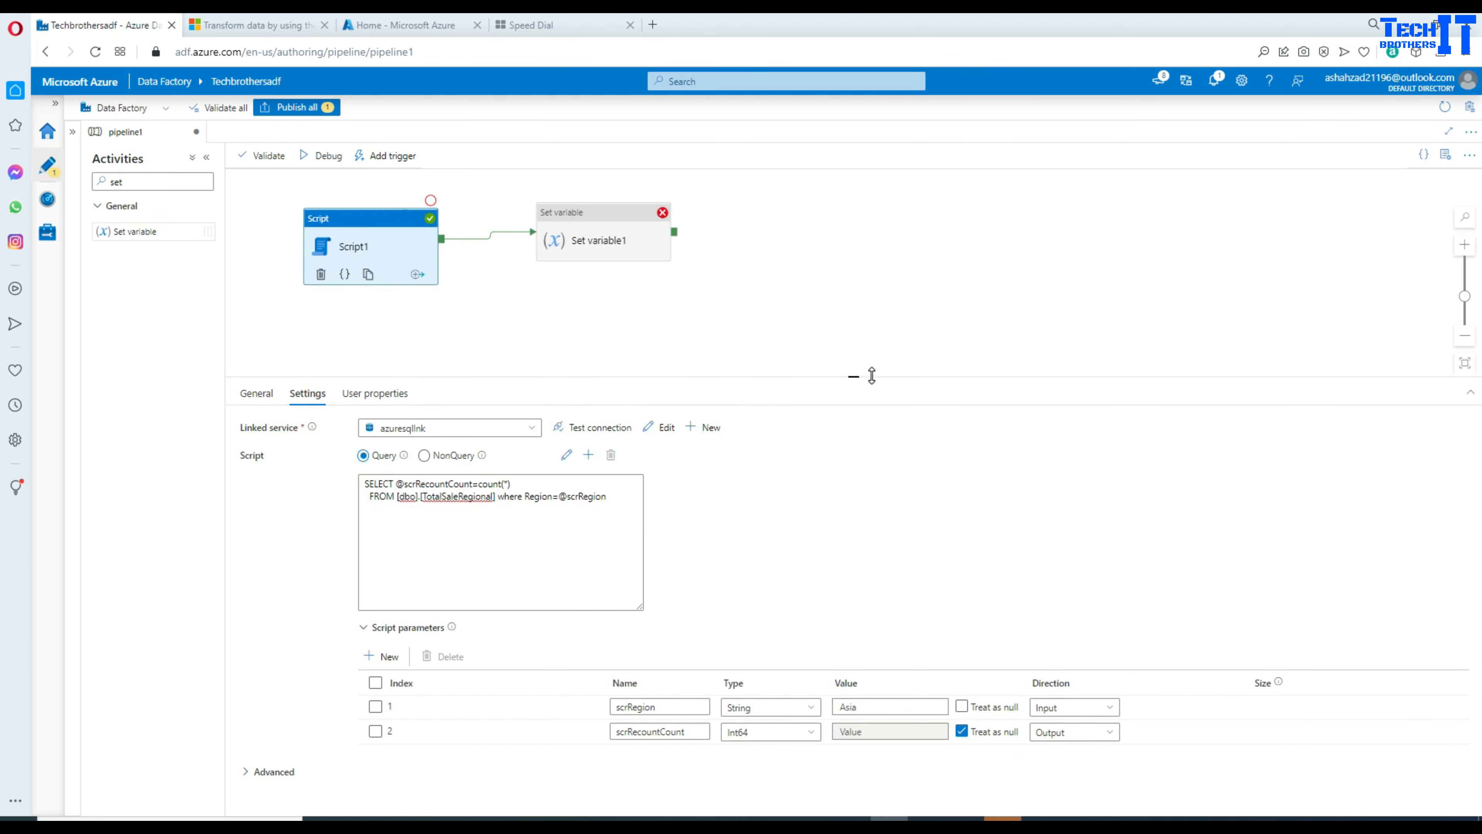
{"action": "left_click_drag", "start_coordinate": [872, 375], "coordinate": [873, 287]}
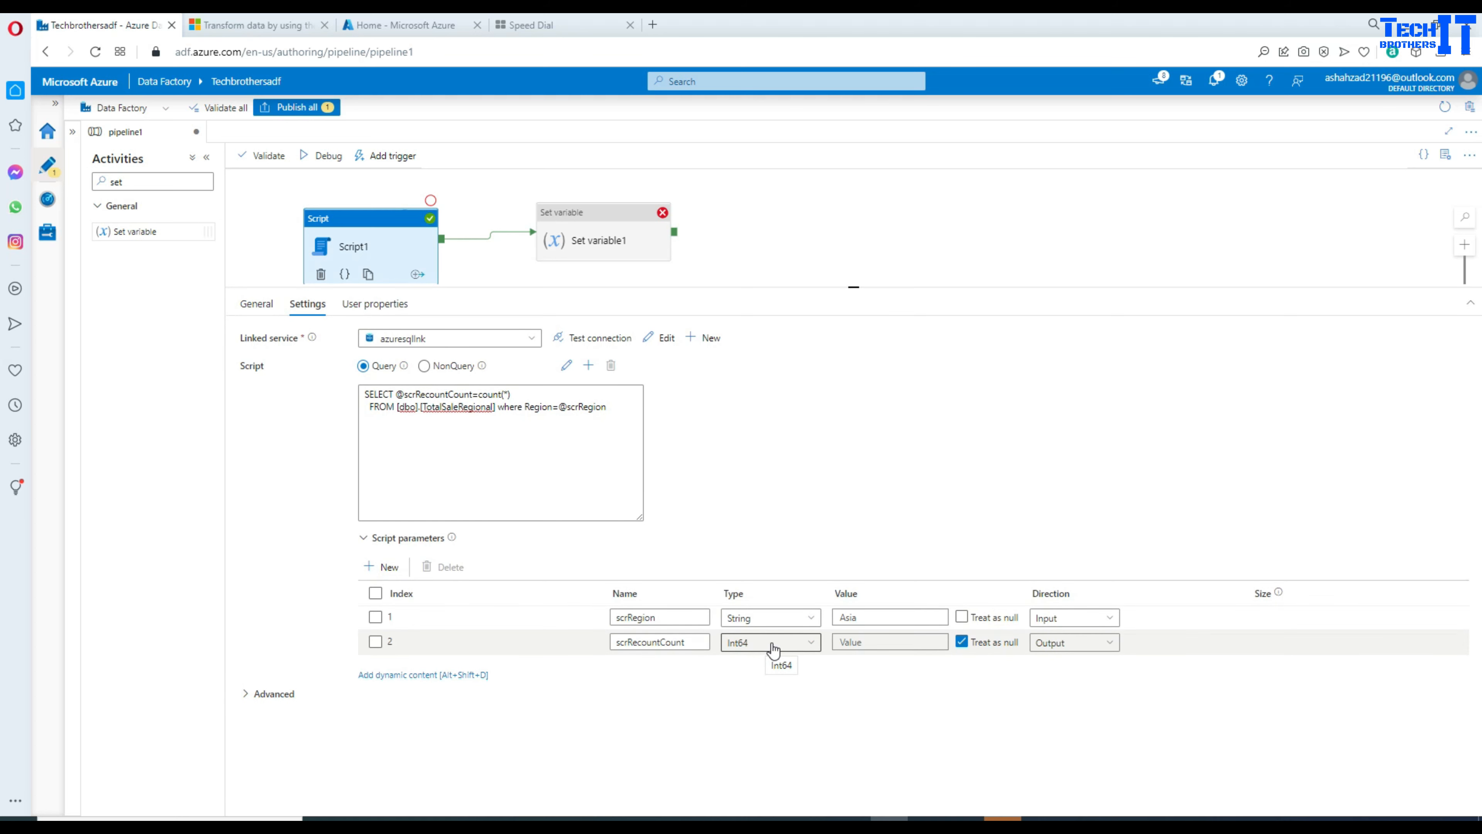
{"action": "left_click", "coordinate": [615, 234]}
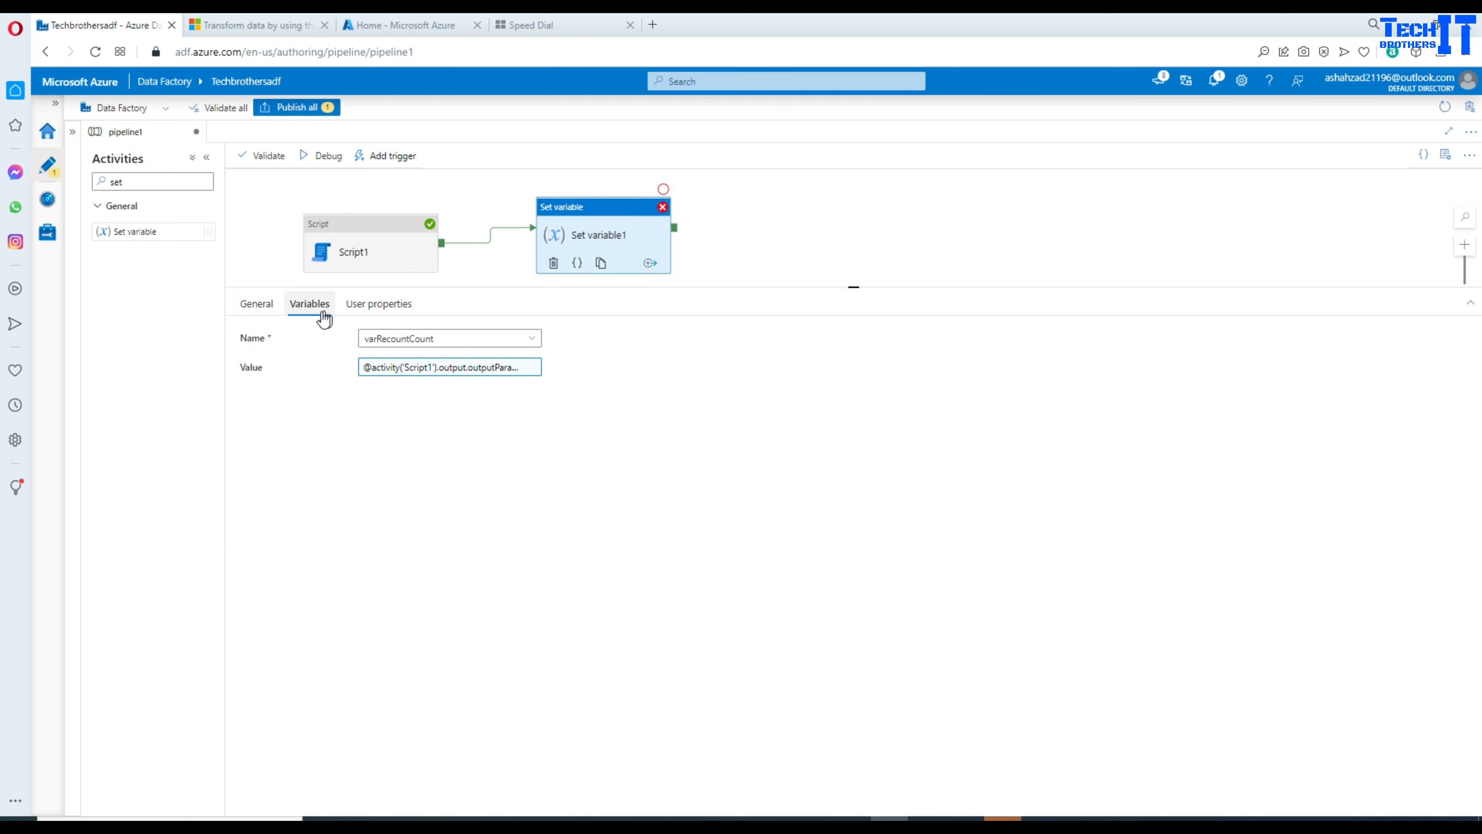
{"action": "left_click", "coordinate": [885, 205]}
{"action": "left_click", "coordinate": [314, 305]}
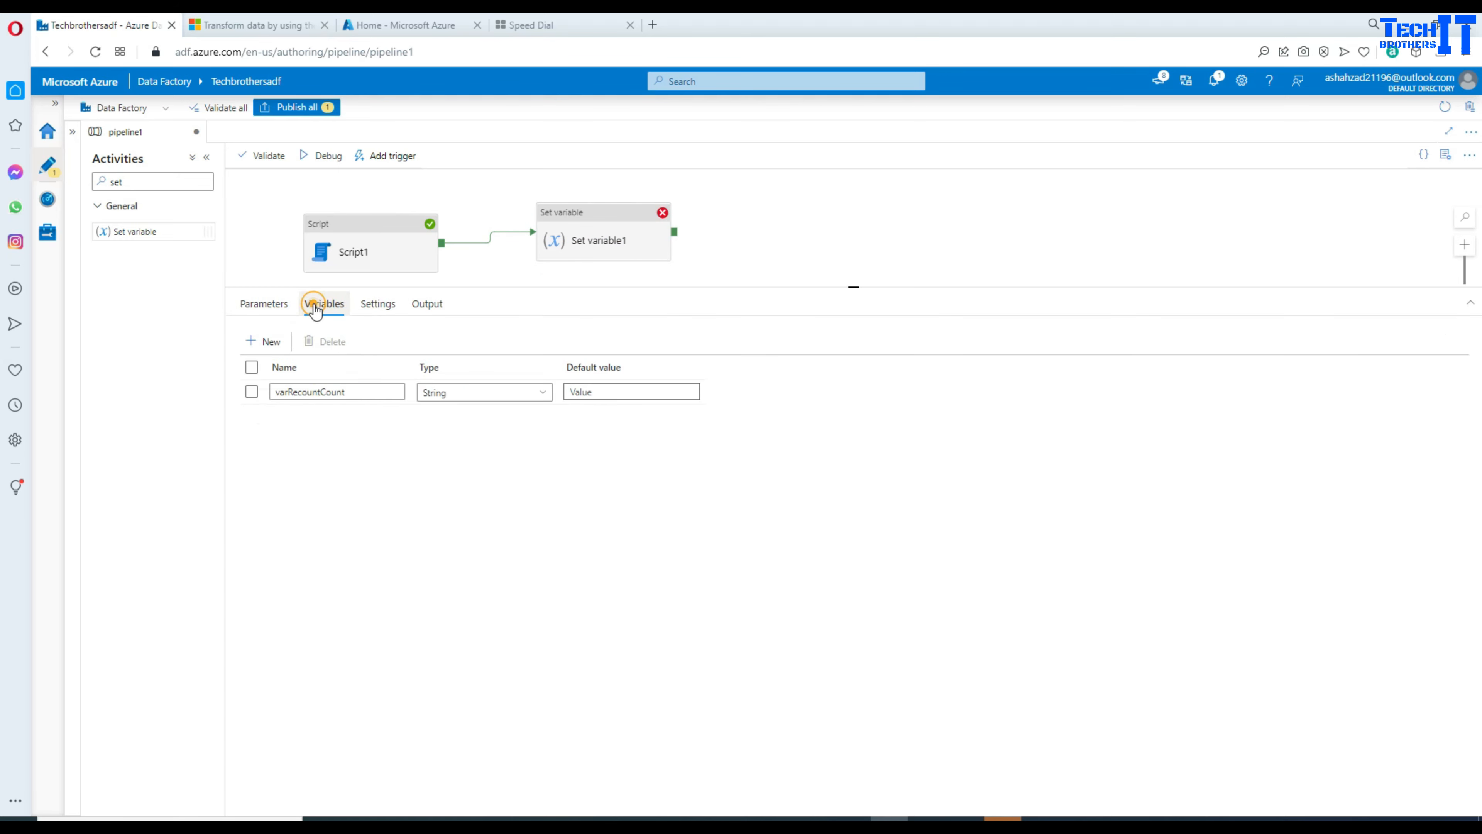
{"action": "left_click", "coordinate": [475, 398]}
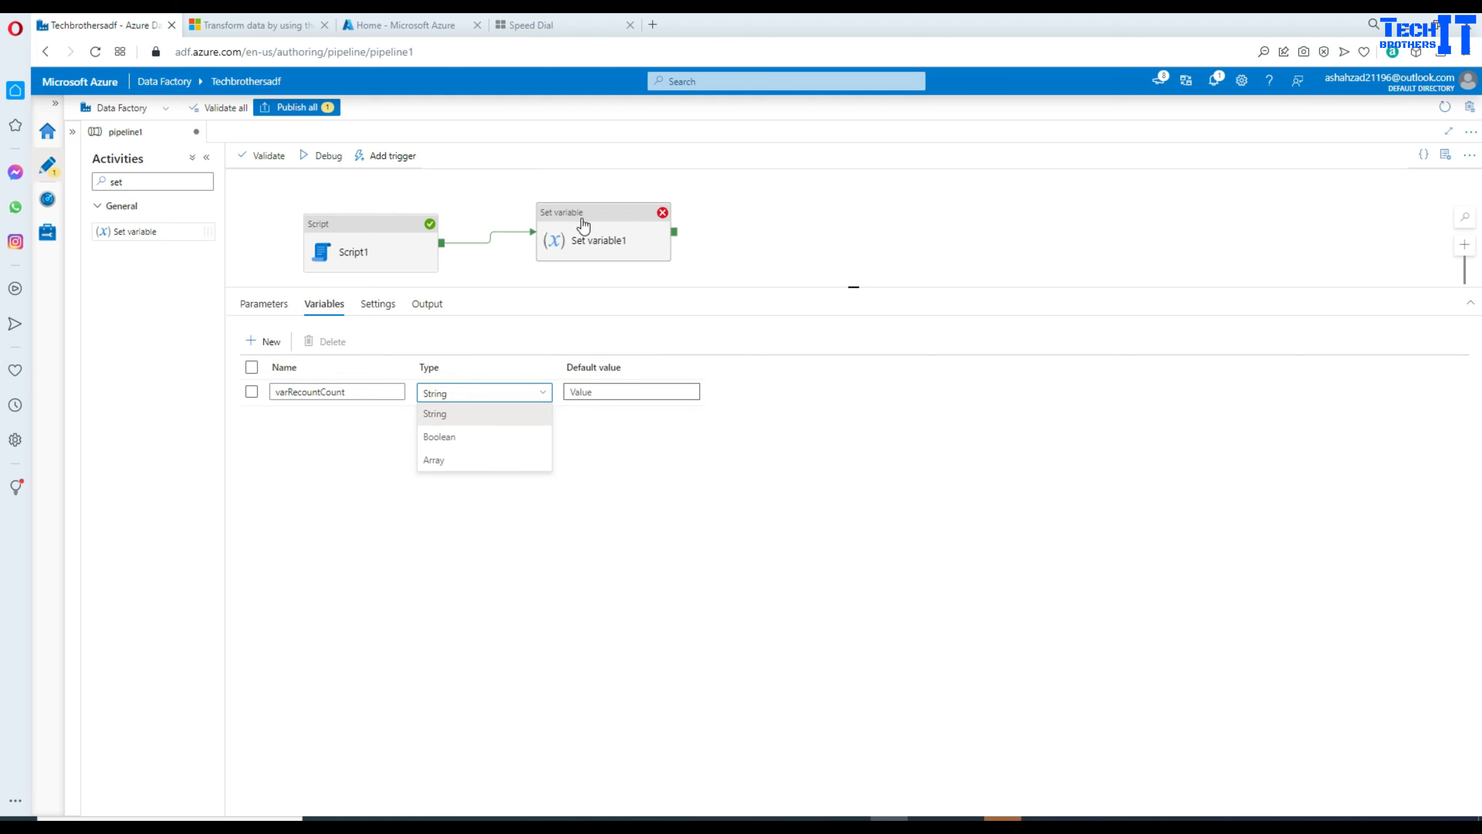
{"action": "left_click_drag", "start_coordinate": [571, 287], "coordinate": [602, 373]}
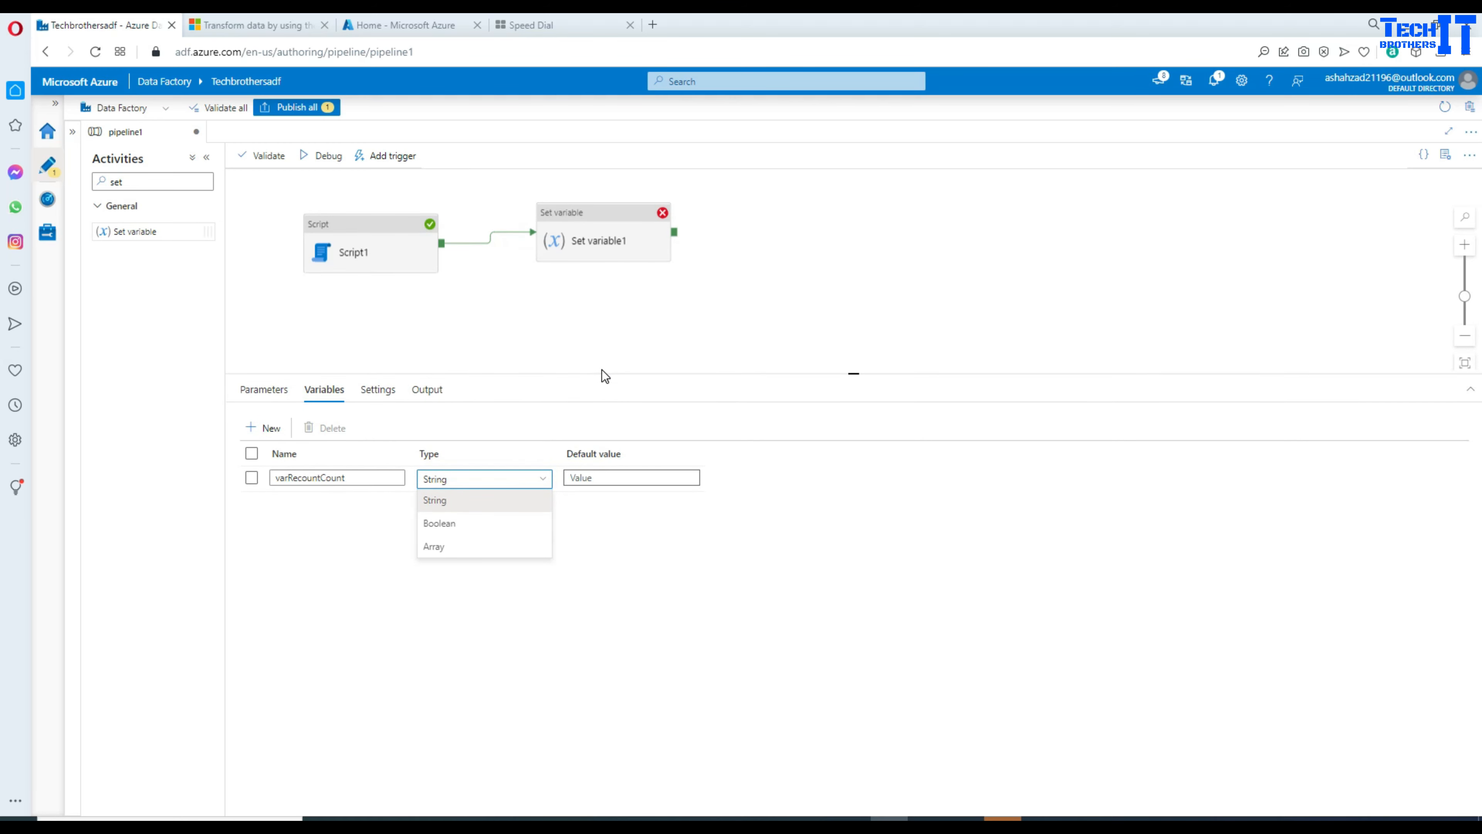
{"action": "left_click", "coordinate": [606, 245]}
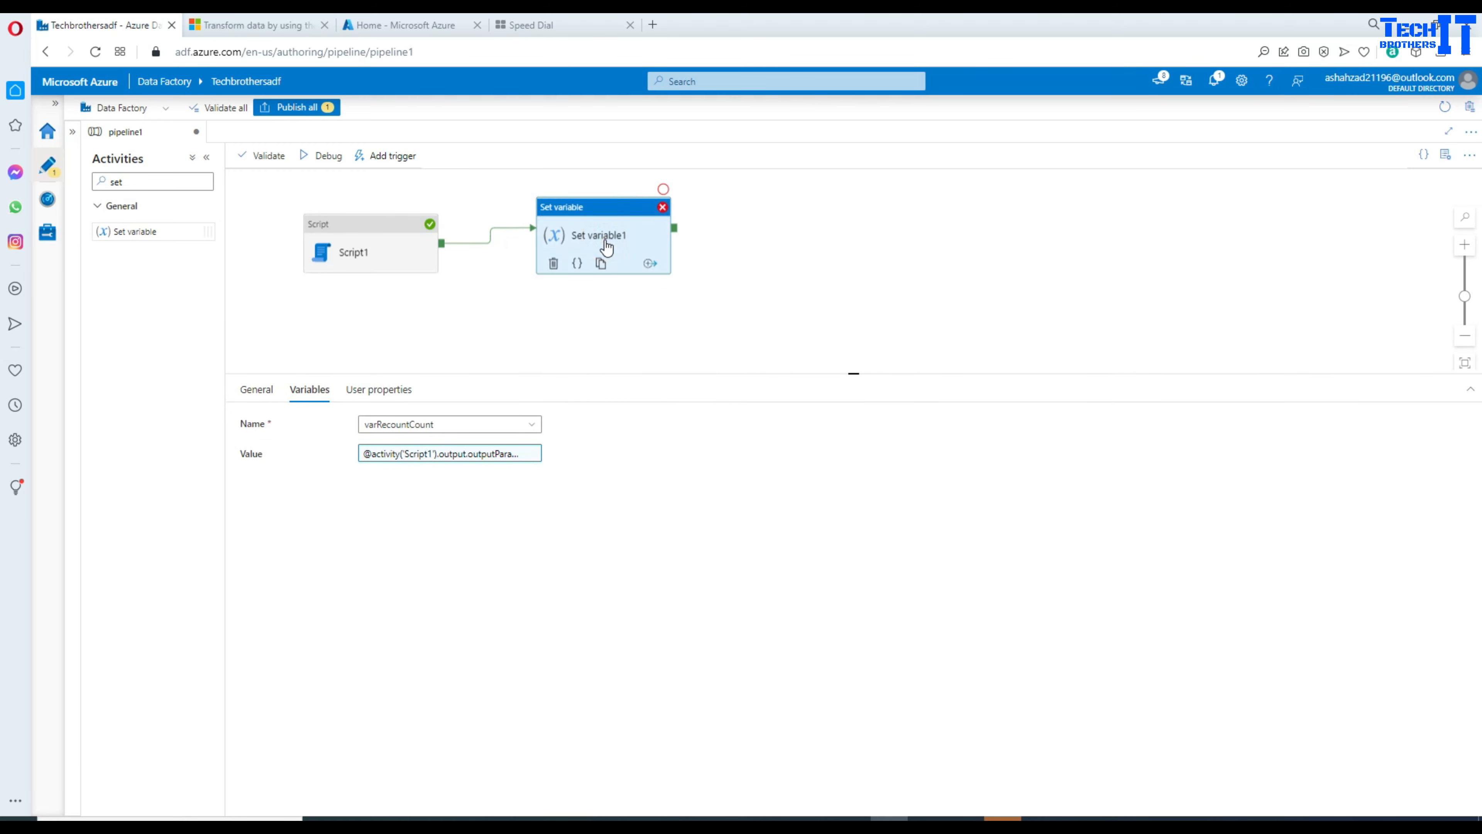
{"action": "left_click", "coordinate": [532, 454]}
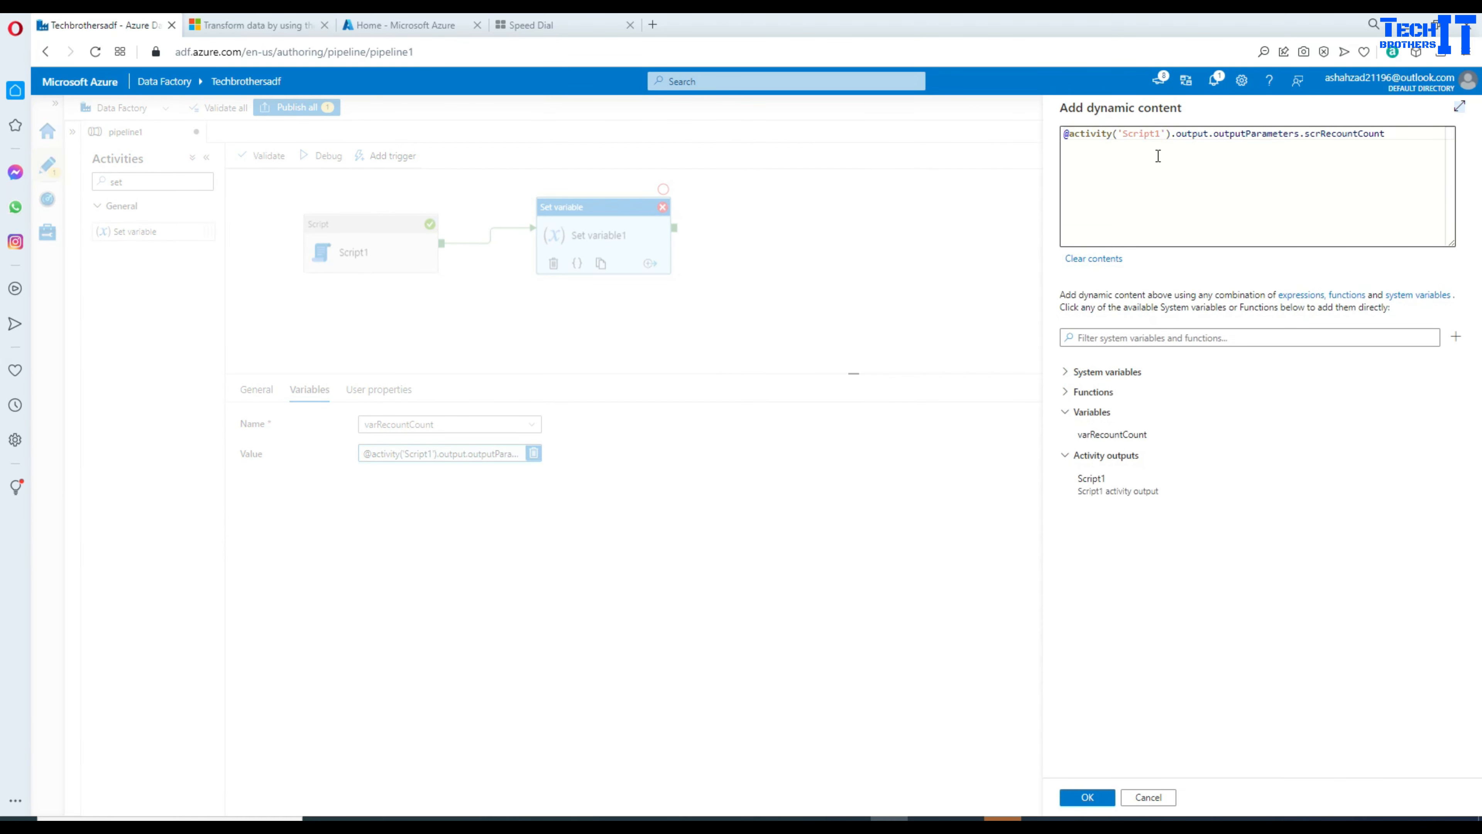
Step: Wrap the value expression in string() and rerun the pipeline in debug
{"action": "left_click", "coordinate": [1068, 135]}
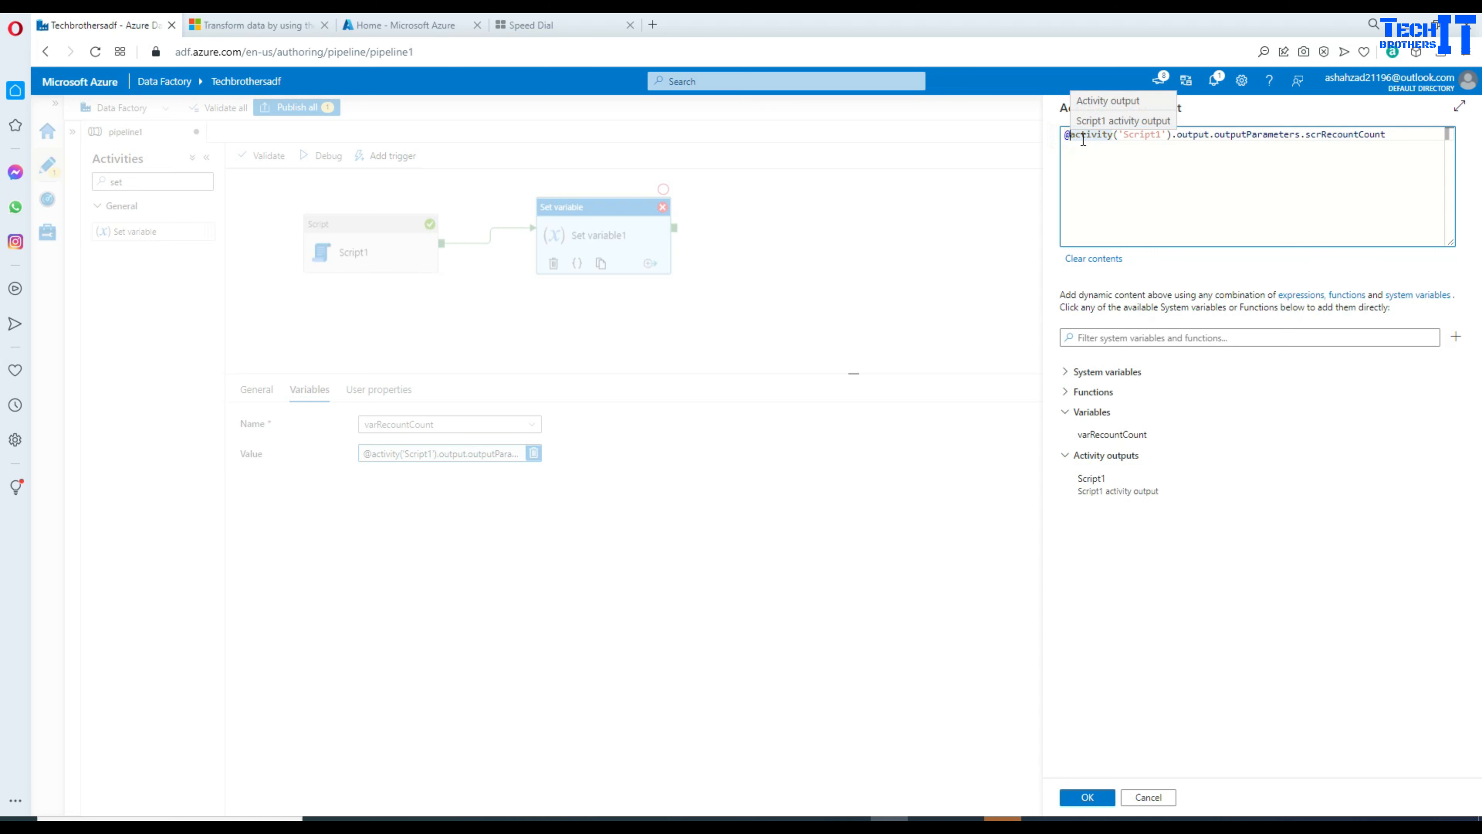
{"action": "type", "text": "string("}
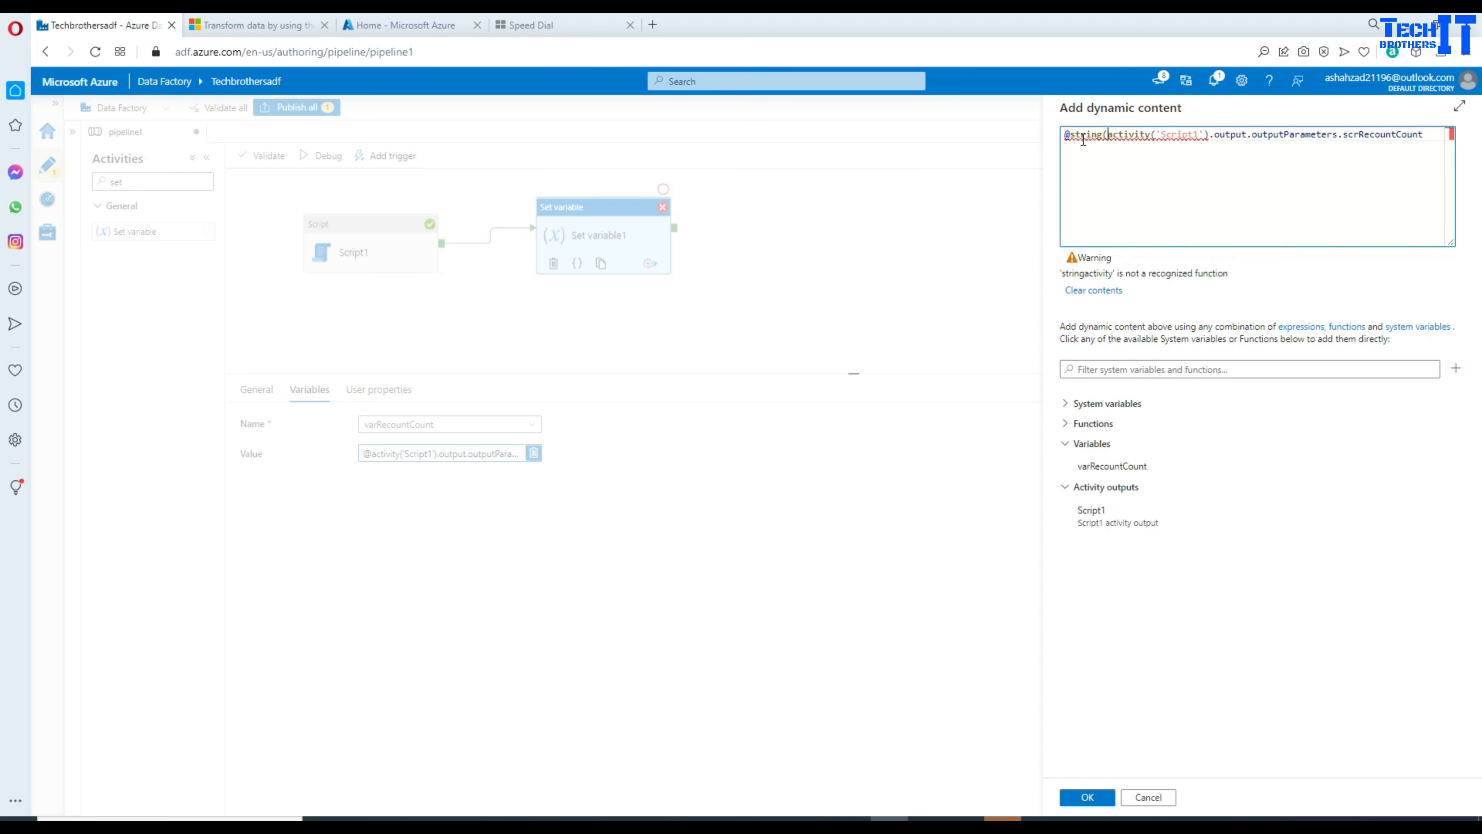
{"action": "left_click", "coordinate": [1431, 131]}
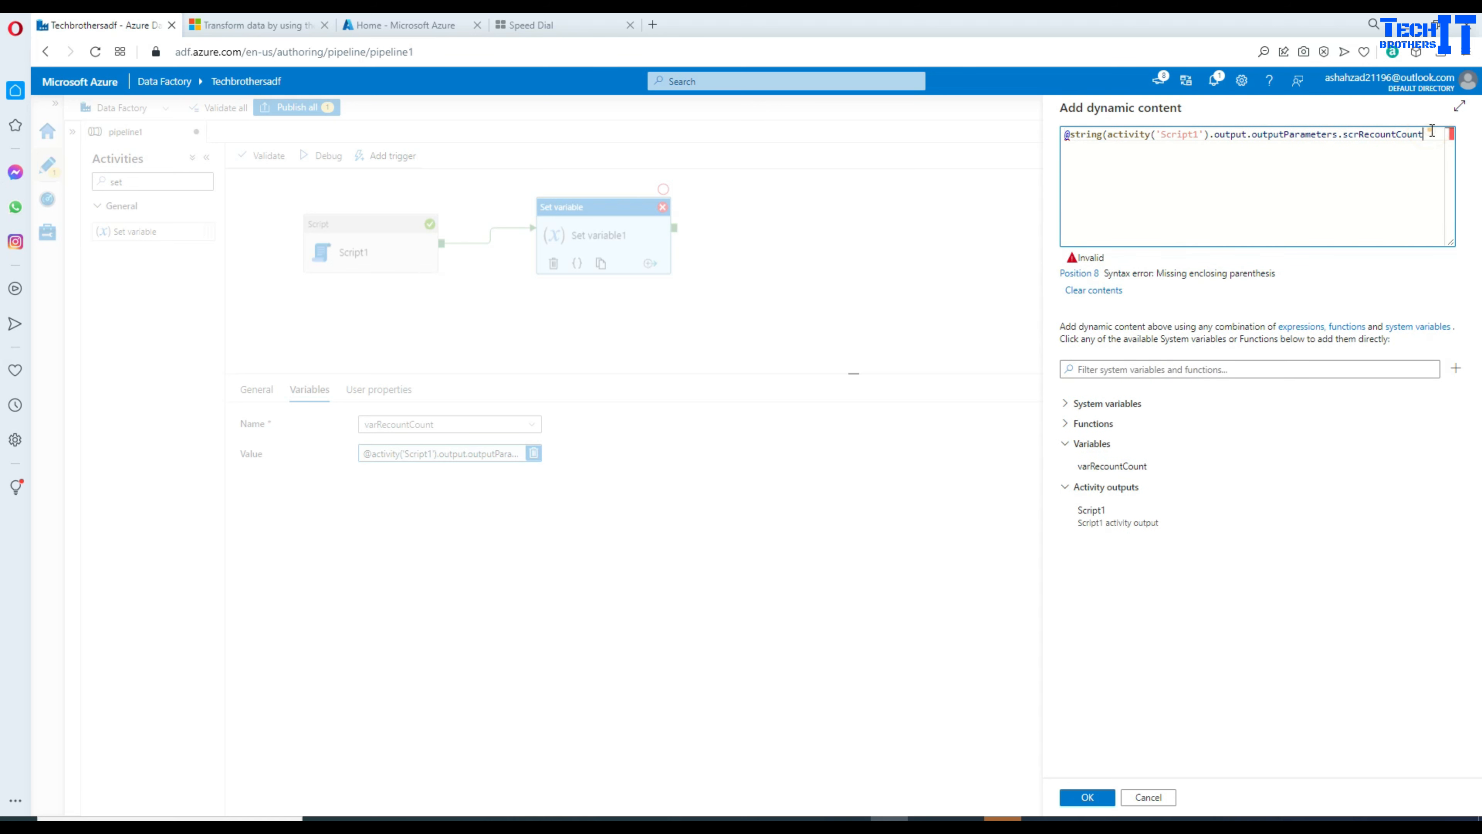
{"action": "type", "text": ")"}
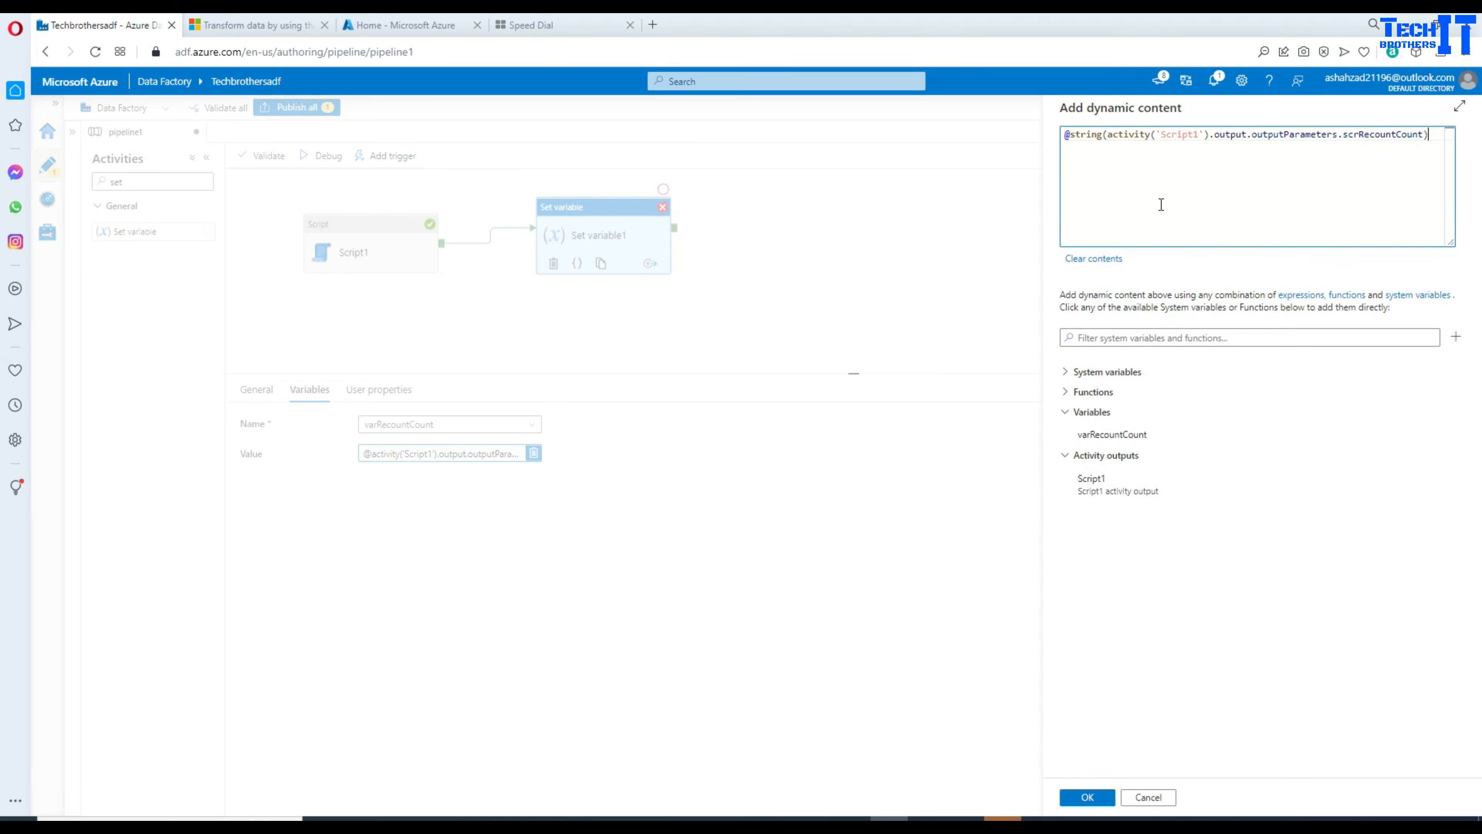
{"action": "left_click", "coordinate": [1087, 797]}
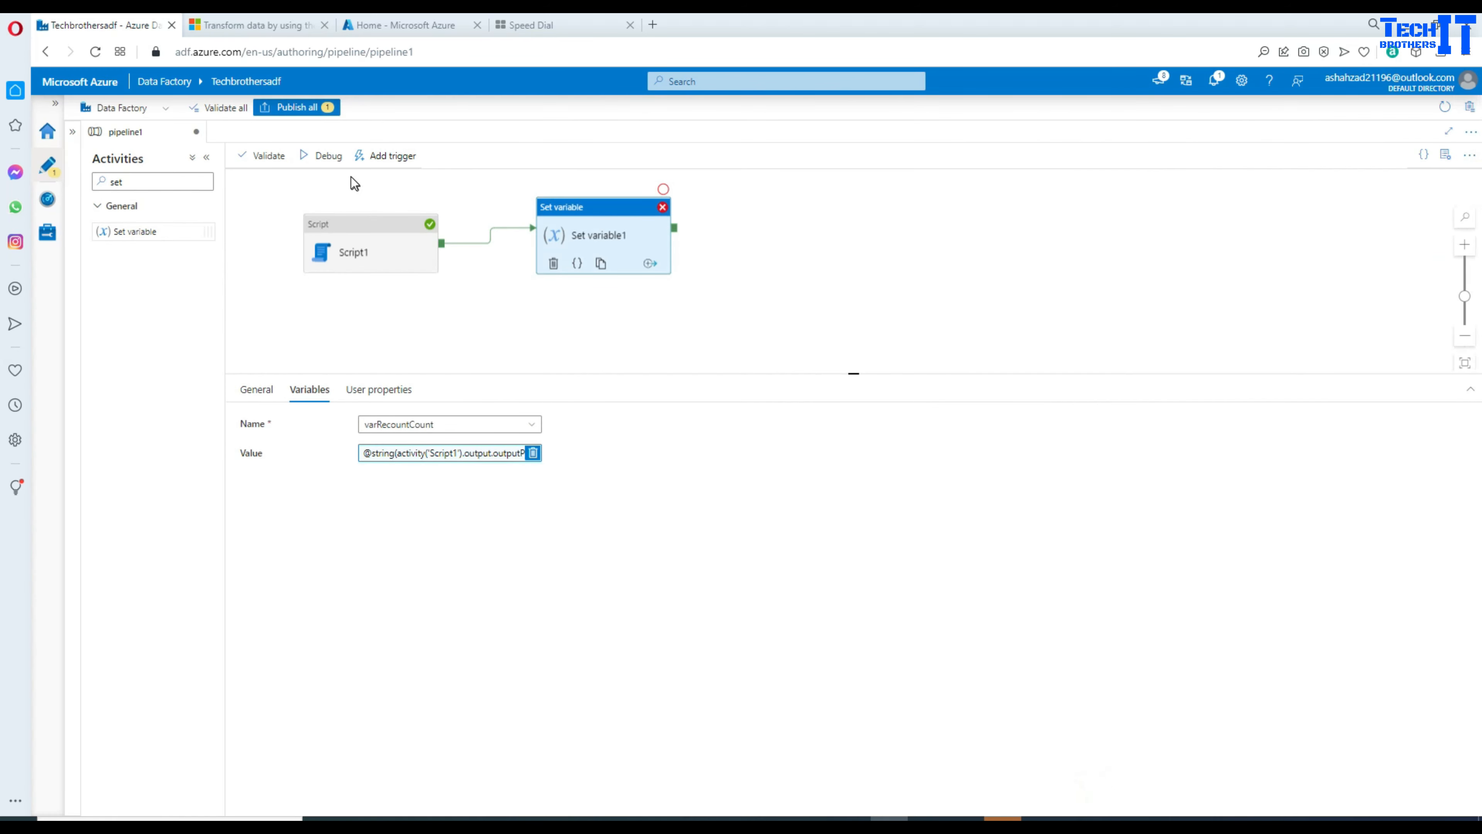
{"action": "left_click", "coordinate": [326, 155]}
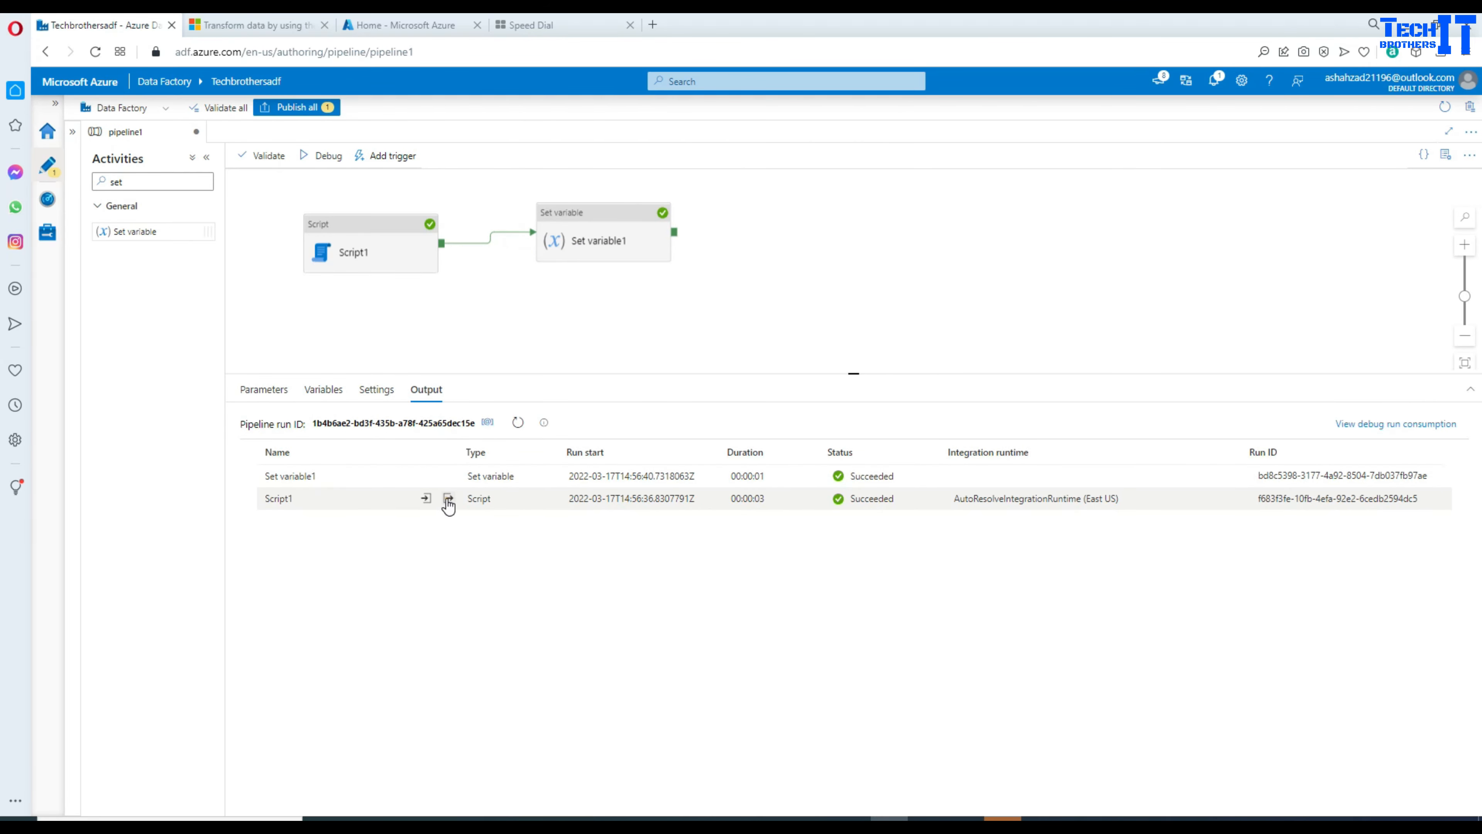
Step: Confirm Script1 returned scrRecountCount 4 and Set variable1 set varRecountCount to 4
{"action": "left_click", "coordinate": [447, 498]}
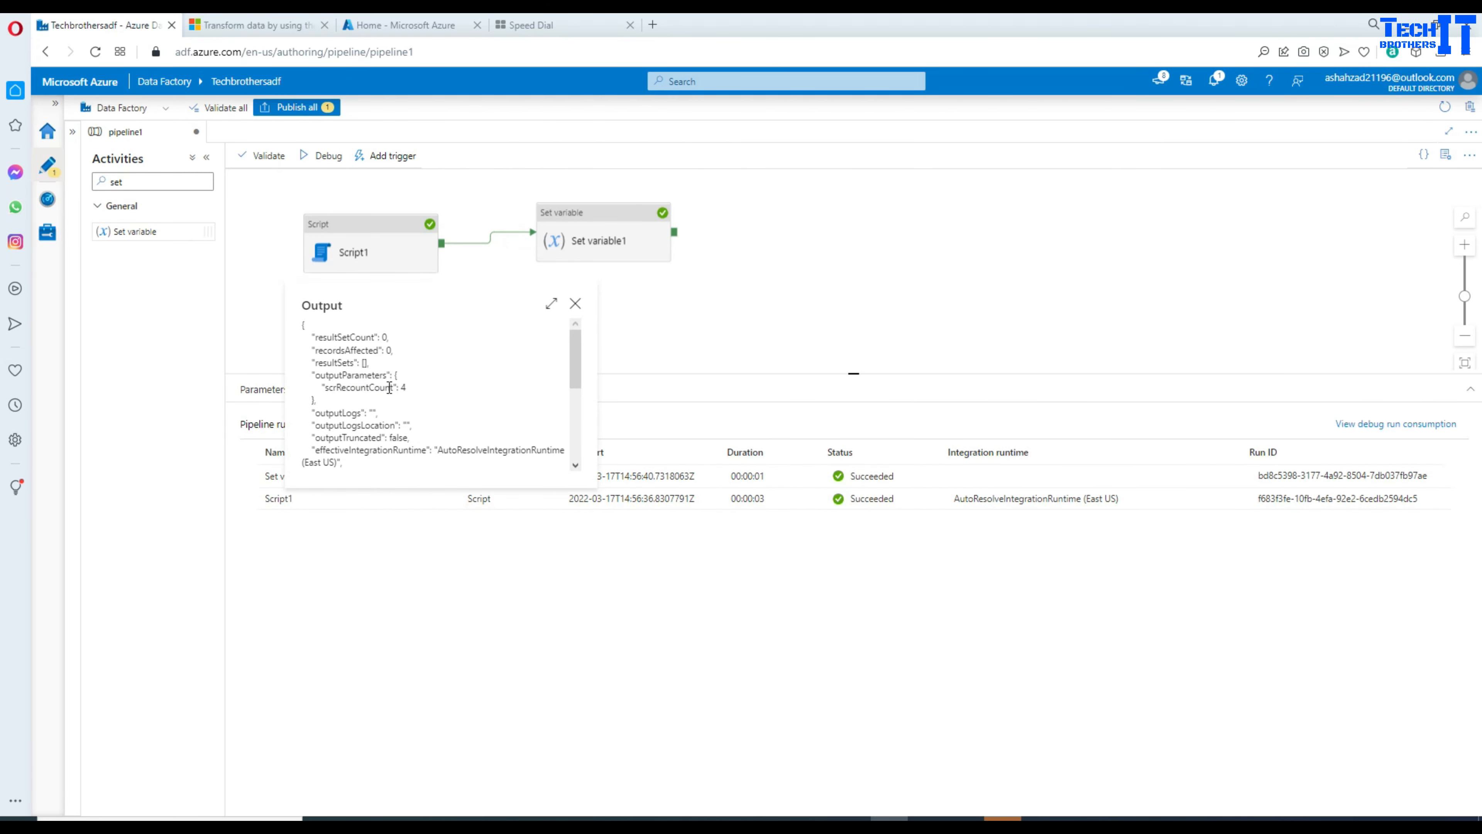
{"action": "left_click_drag", "start_coordinate": [389, 387], "coordinate": [311, 377]}
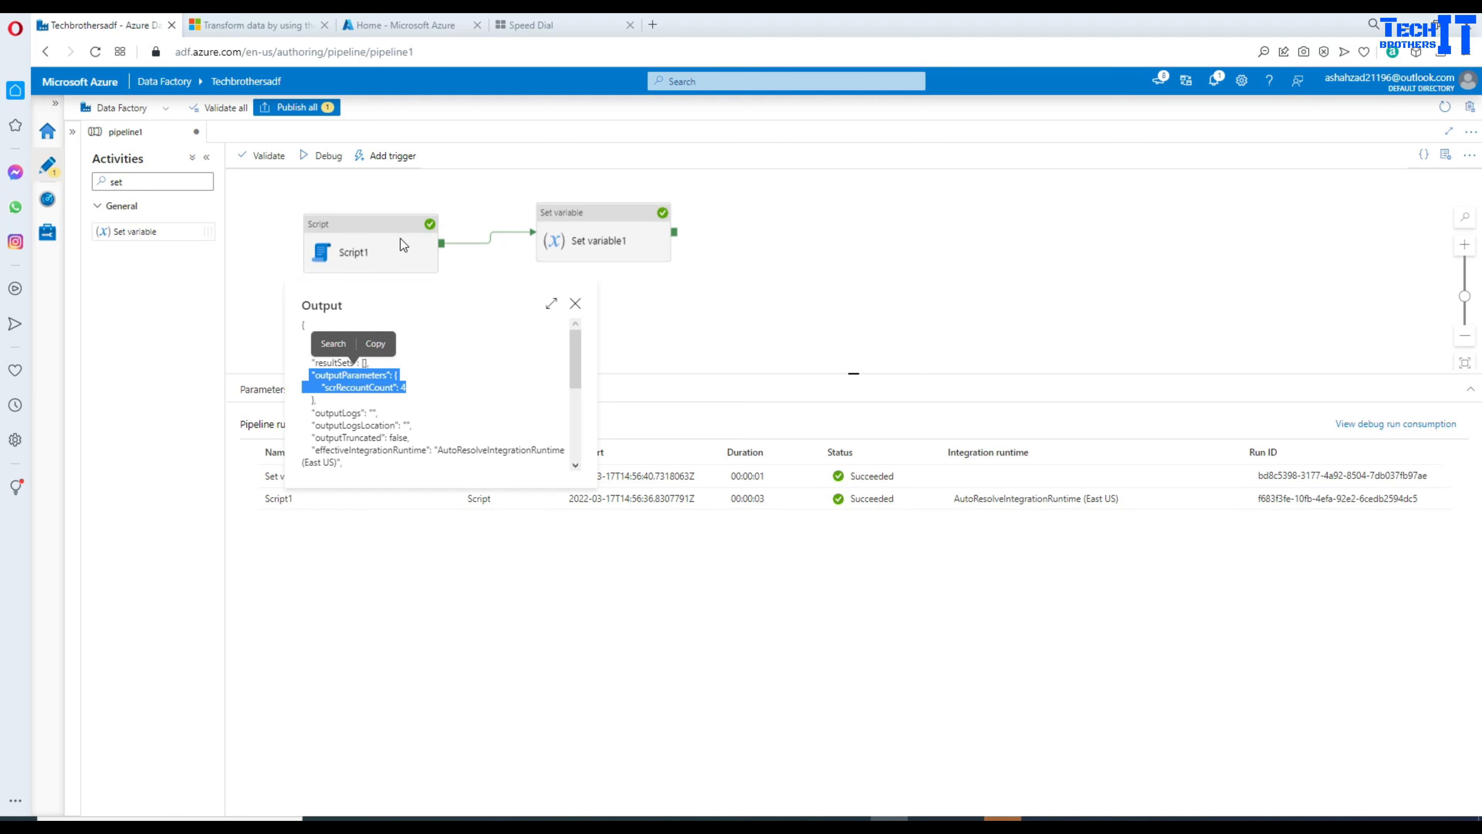
{"action": "left_click", "coordinate": [576, 303]}
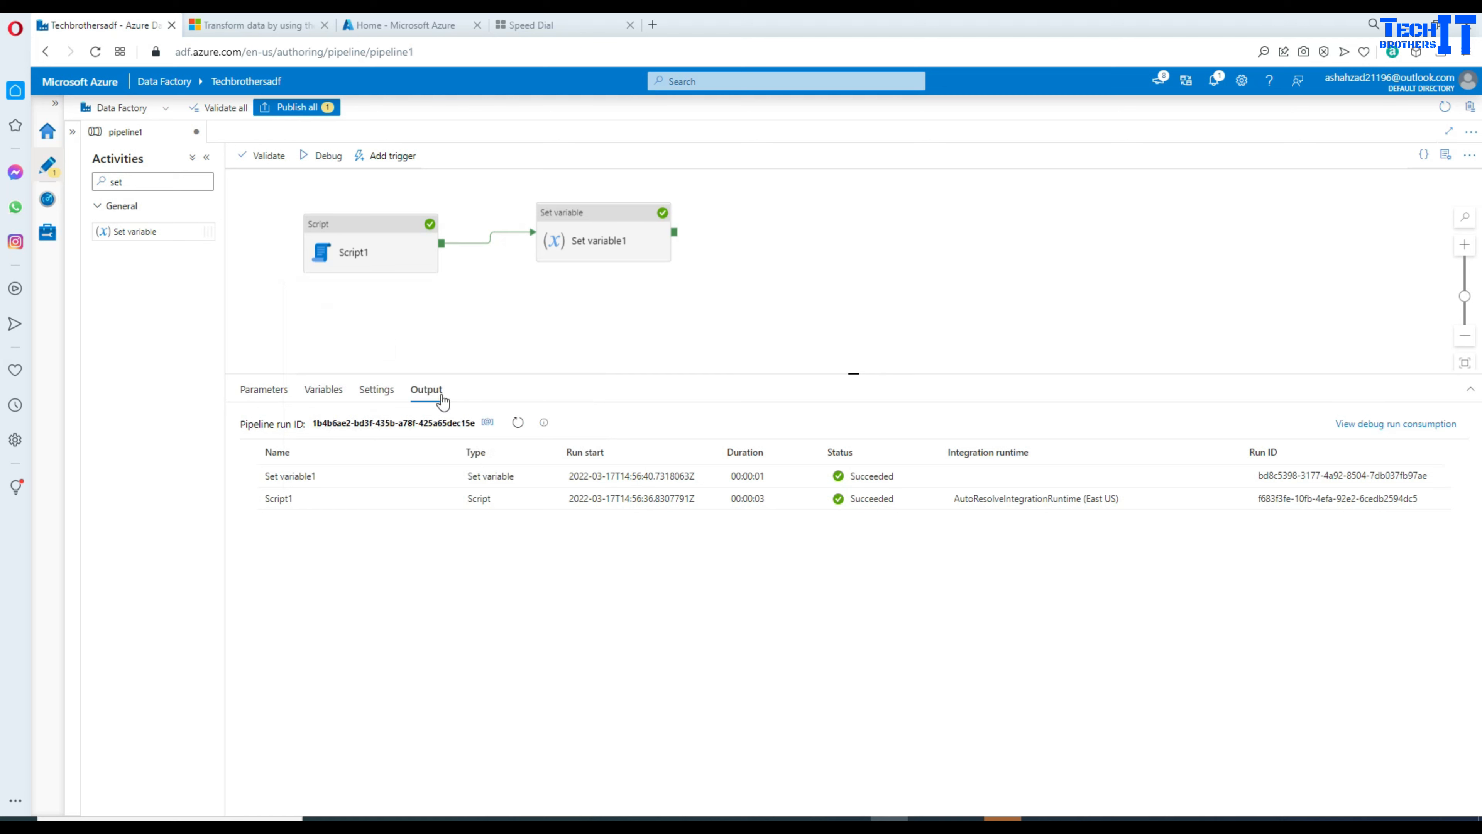
{"action": "left_click", "coordinate": [605, 235]}
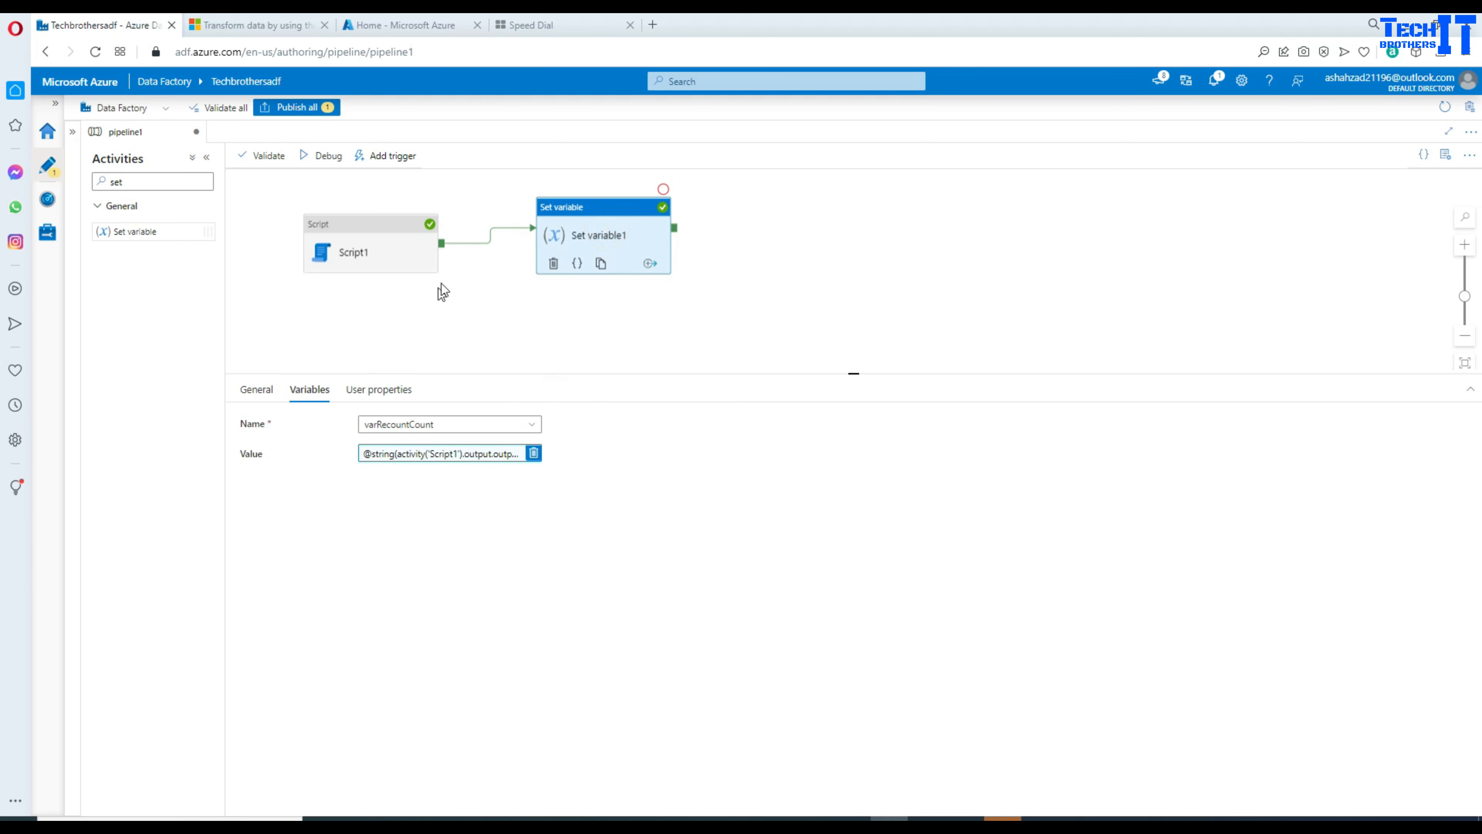
{"action": "left_click_drag", "start_coordinate": [465, 279], "coordinate": [467, 279]}
{"action": "left_click", "coordinate": [447, 337]}
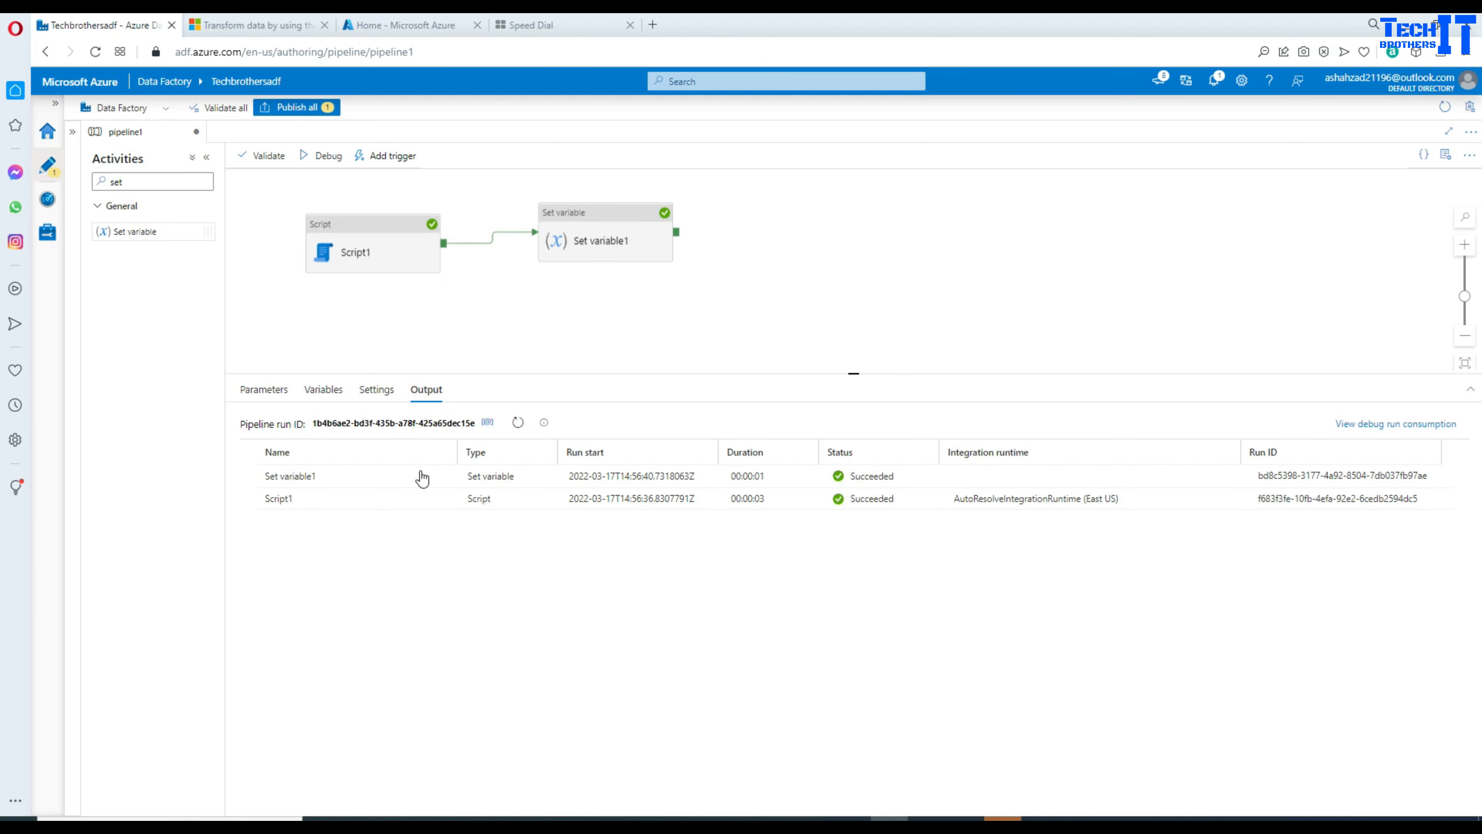
{"action": "left_click", "coordinate": [445, 474]}
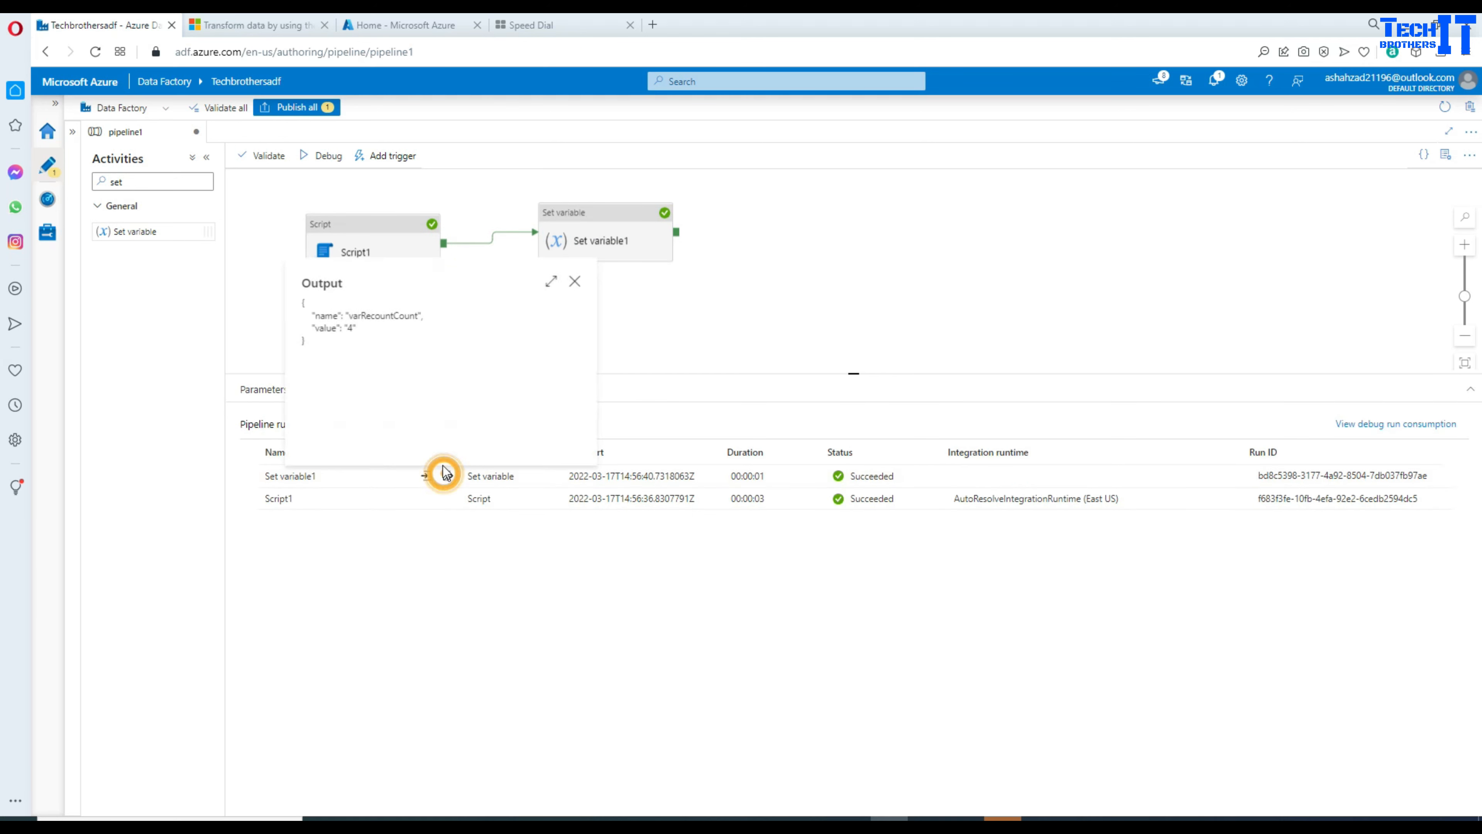
{"action": "double_click", "coordinate": [366, 315]}
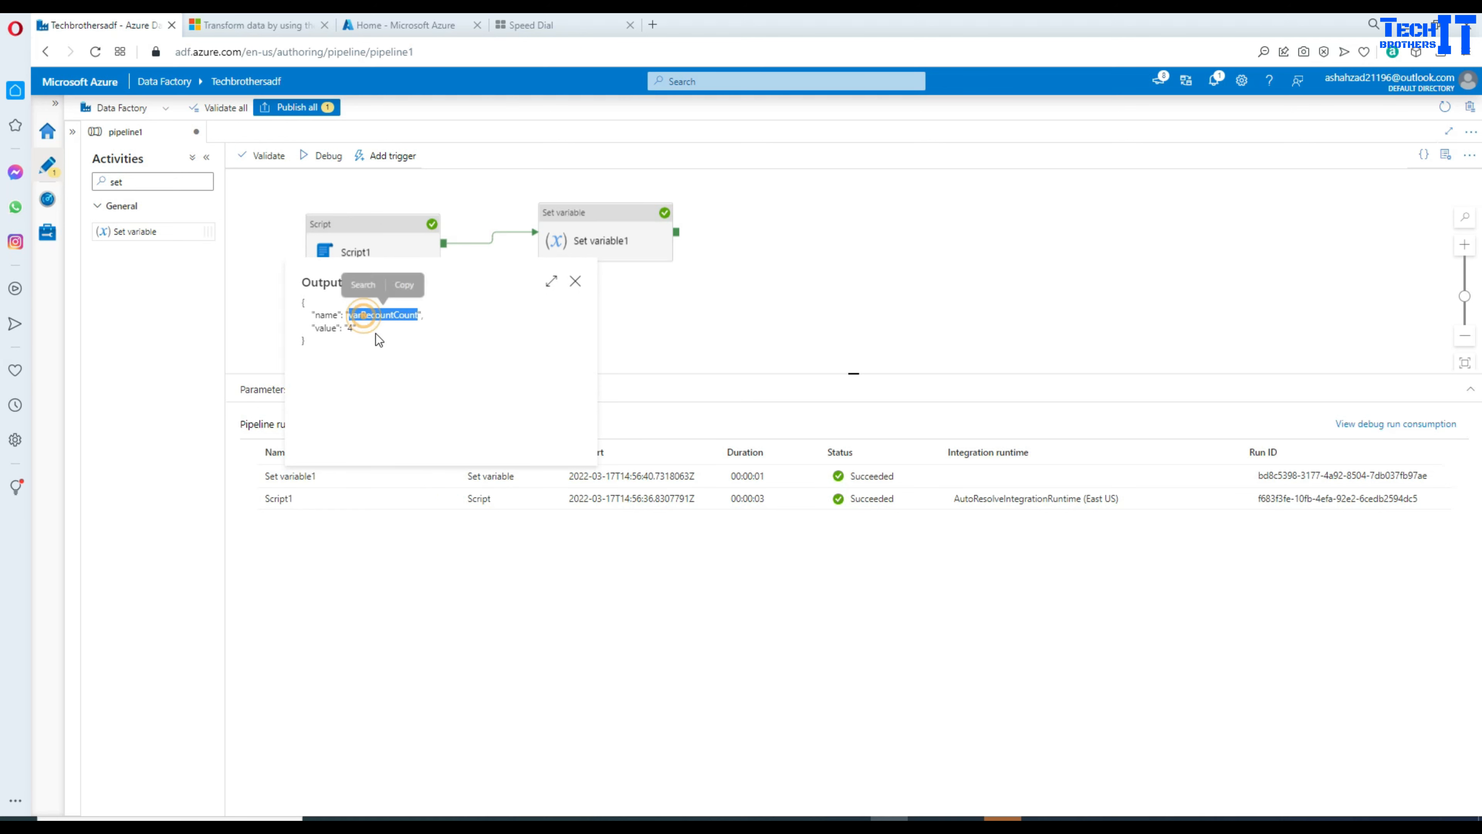
{"action": "double_click", "coordinate": [351, 327]}
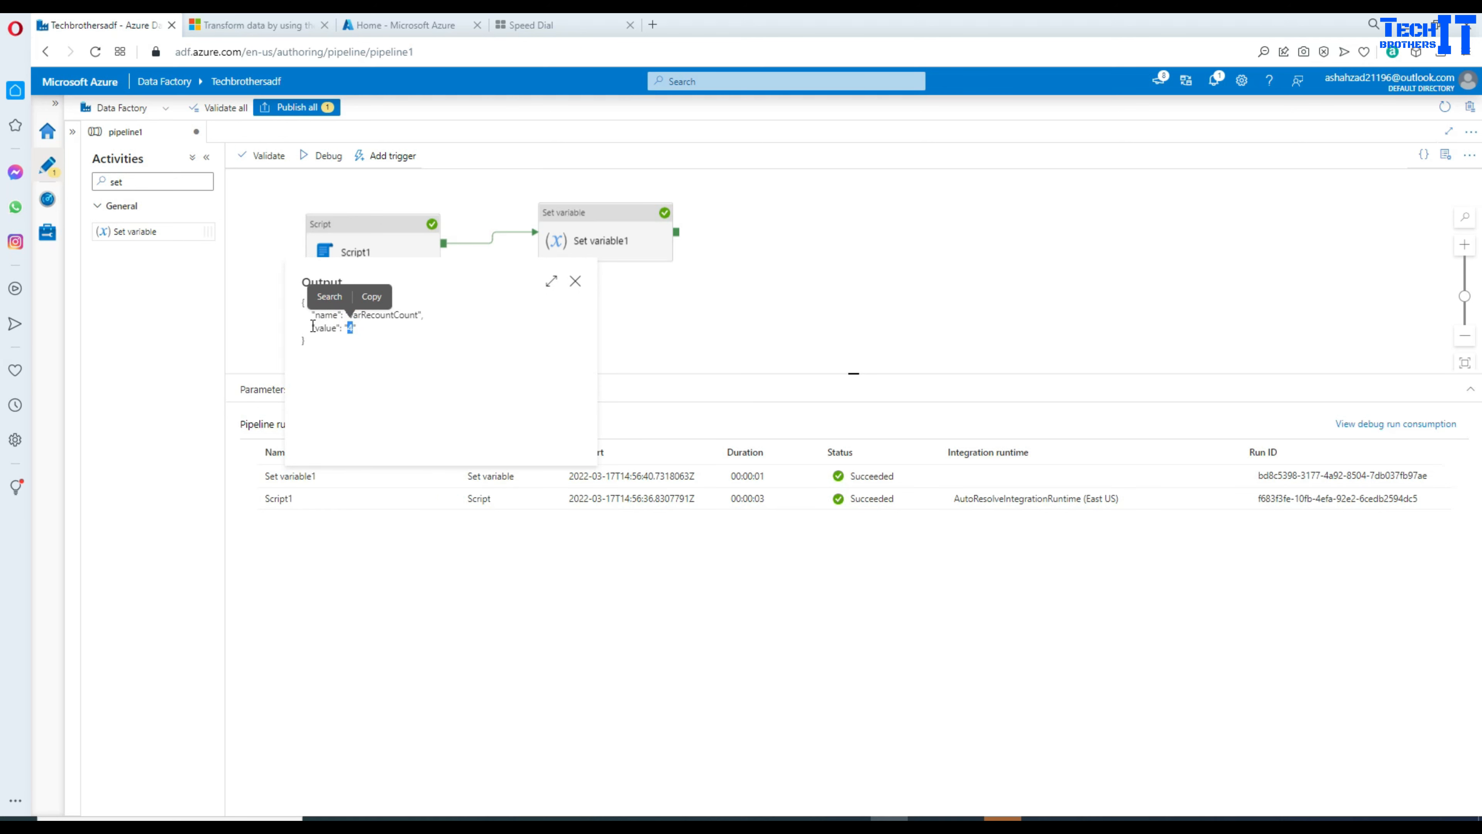
{"action": "left_click_drag", "start_coordinate": [312, 327], "coordinate": [356, 329]}
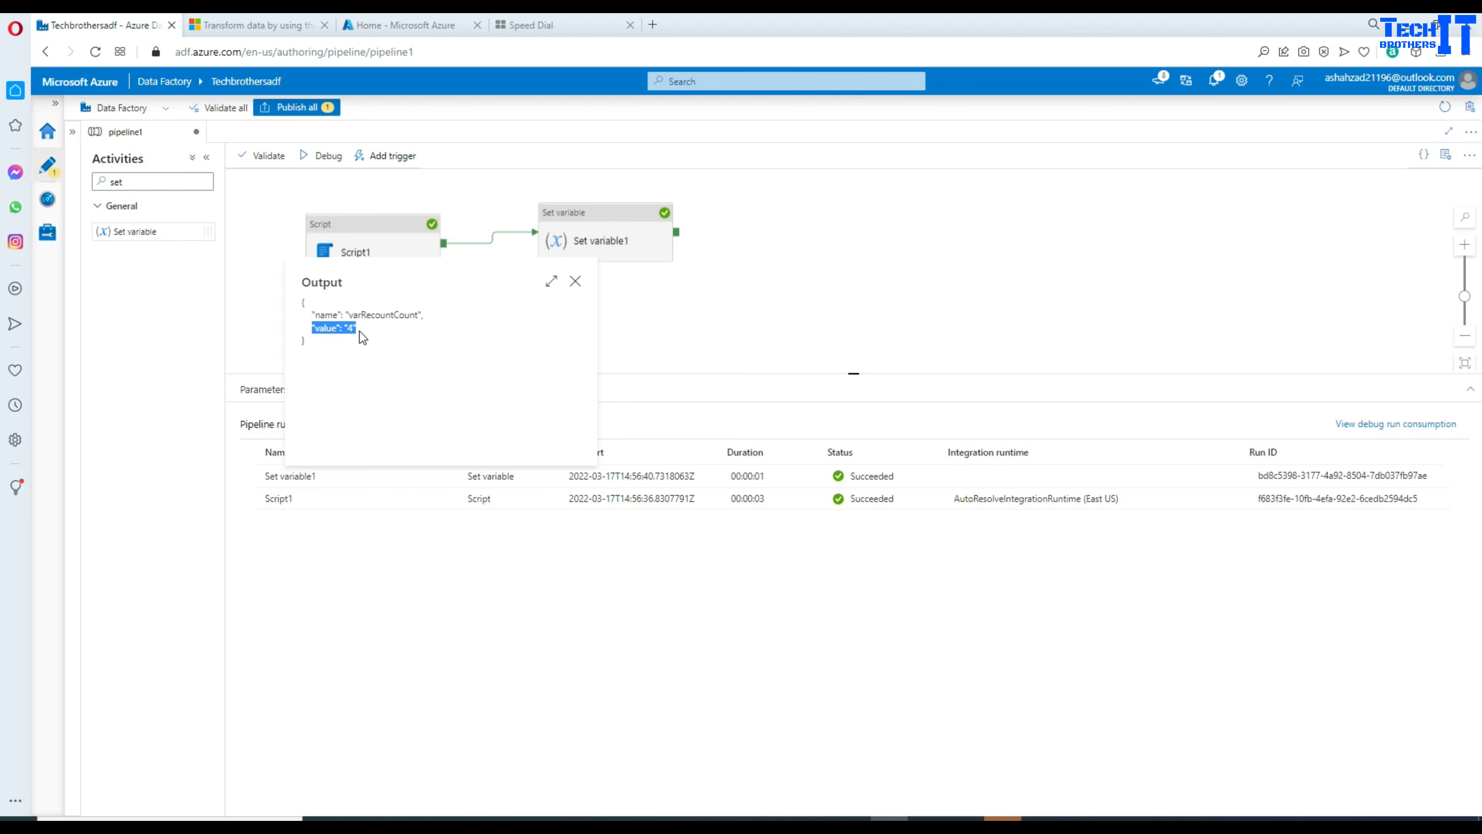
{"action": "left_click", "coordinate": [576, 281]}
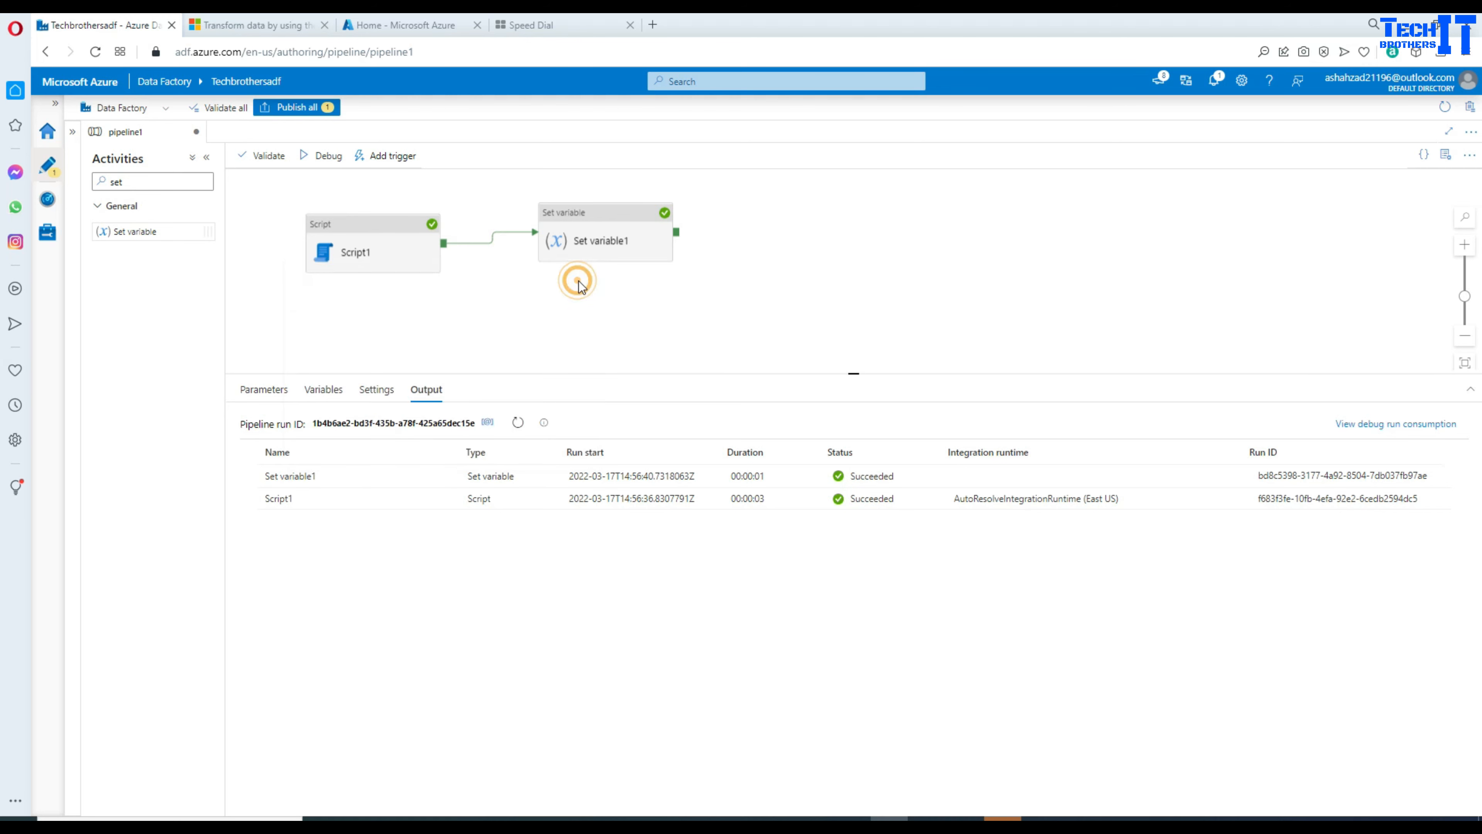
{"action": "left_click", "coordinate": [337, 217]}
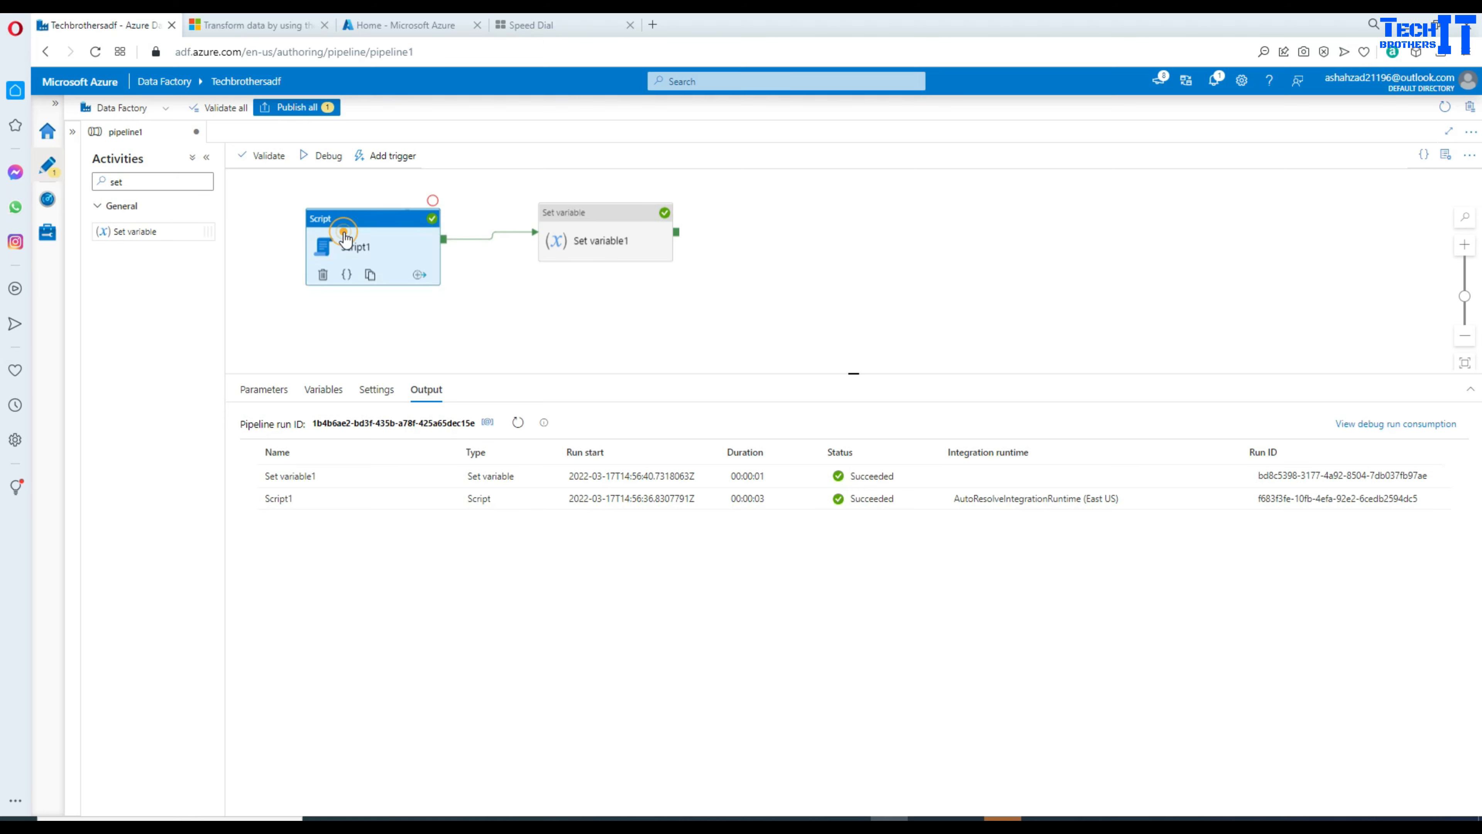
Step: Enlarge the properties panel, clear the Activities search, and expand Factory Resources
{"action": "left_click_drag", "start_coordinate": [774, 373], "coordinate": [777, 341]}
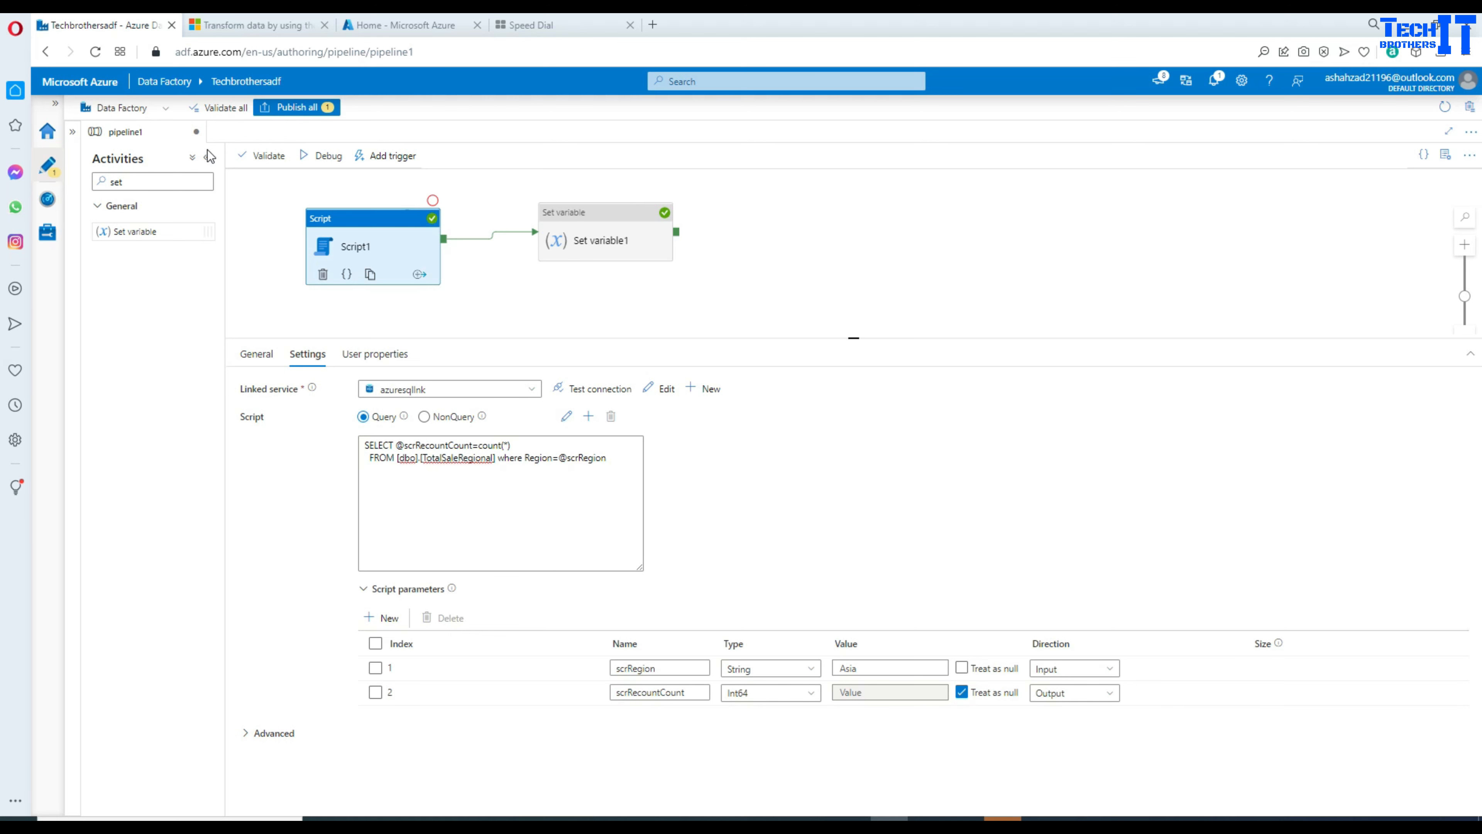
{"action": "double_click", "coordinate": [151, 185]}
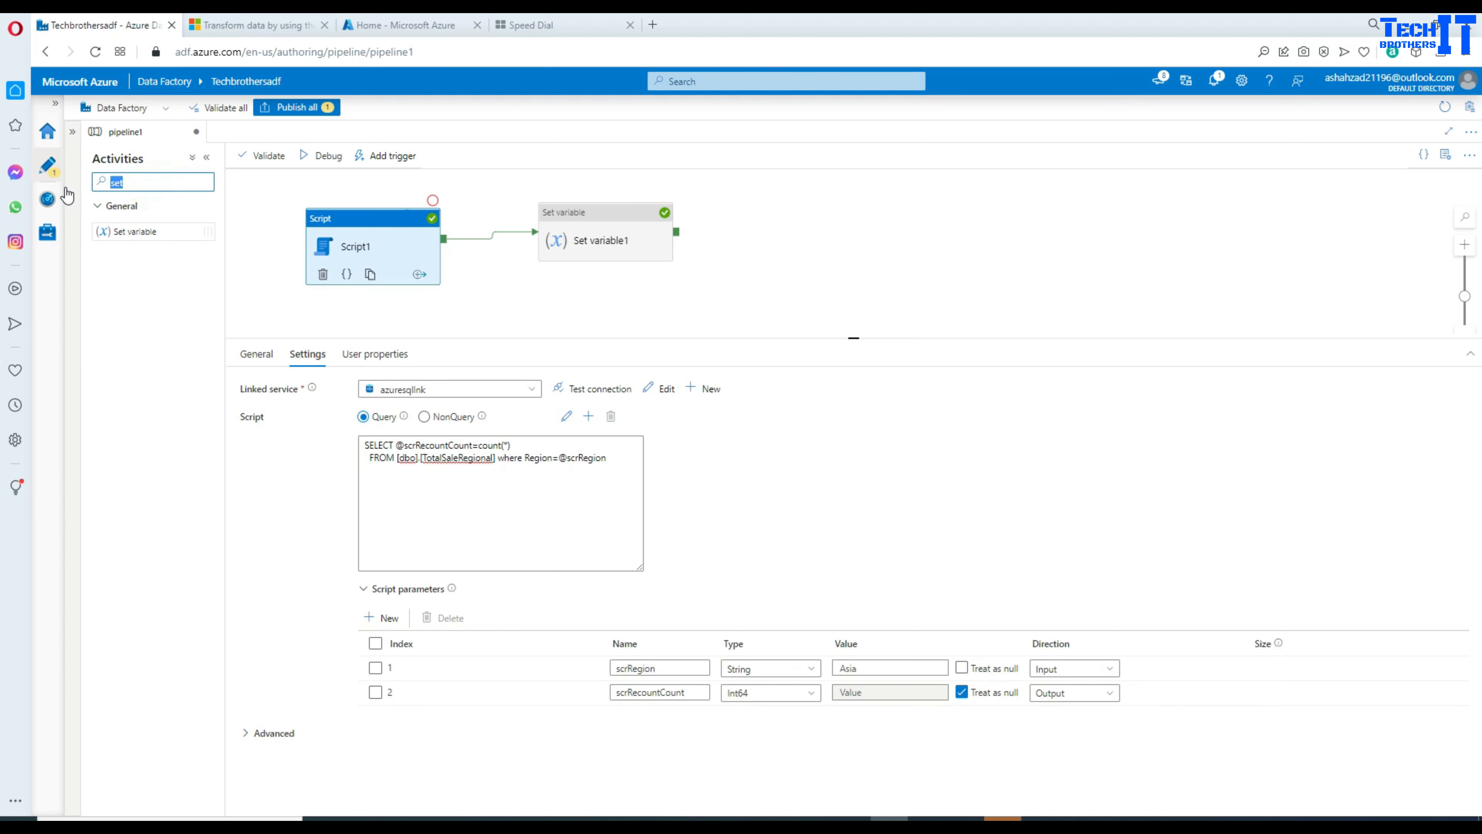
{"action": "key", "text": "BackSpace"}
{"action": "left_click", "coordinate": [75, 133]}
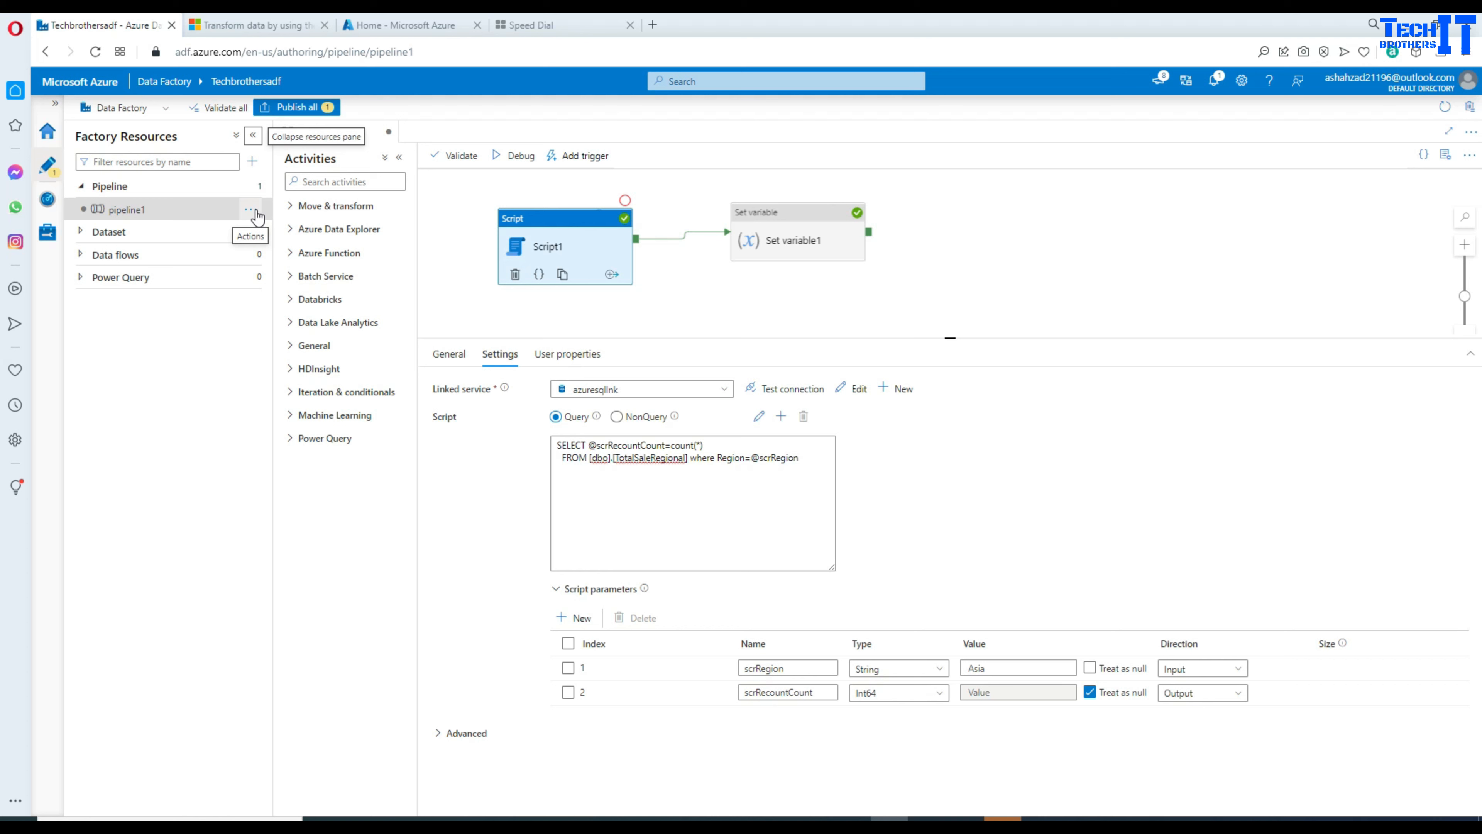
Step: Clone pipeline1 into pipeline1_copy1 and review Script1's region count query in the copy
{"action": "left_click", "coordinate": [250, 211]}
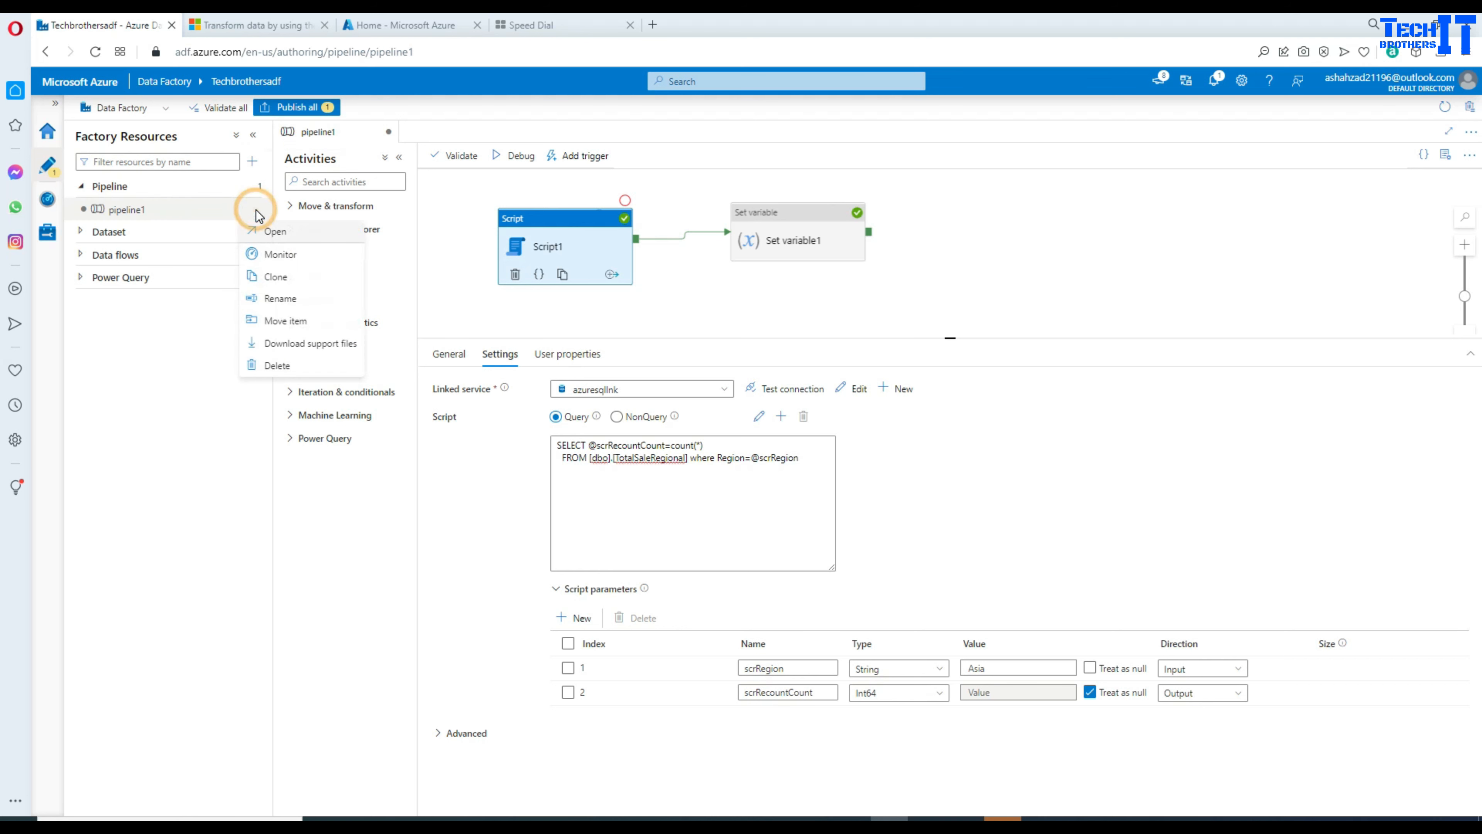
{"action": "left_click", "coordinate": [290, 284]}
{"action": "left_click", "coordinate": [900, 226]}
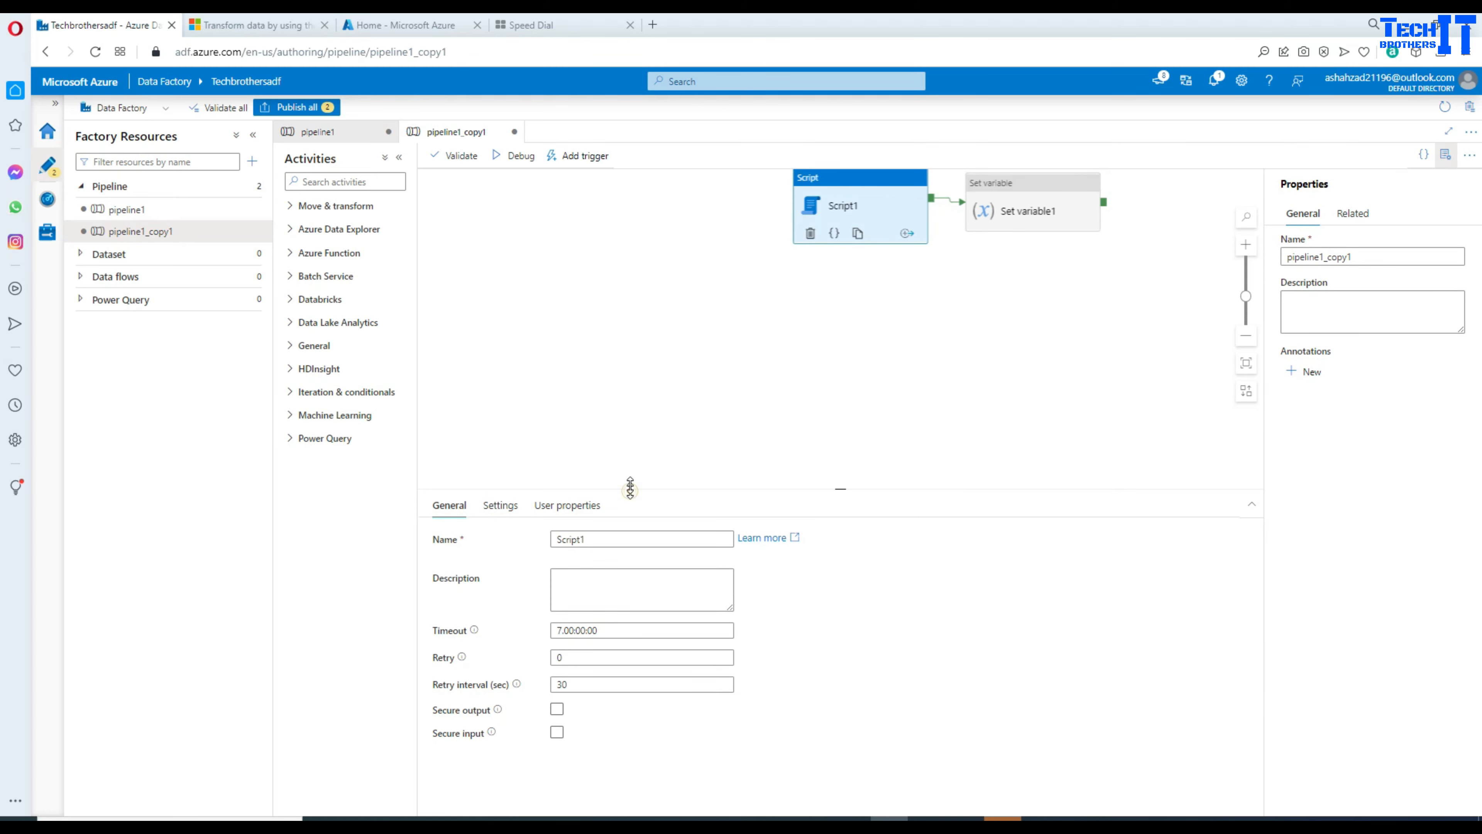
{"action": "left_click_drag", "start_coordinate": [625, 489], "coordinate": [645, 372]}
{"action": "left_click", "coordinate": [501, 388]}
{"action": "left_click", "coordinate": [685, 491]}
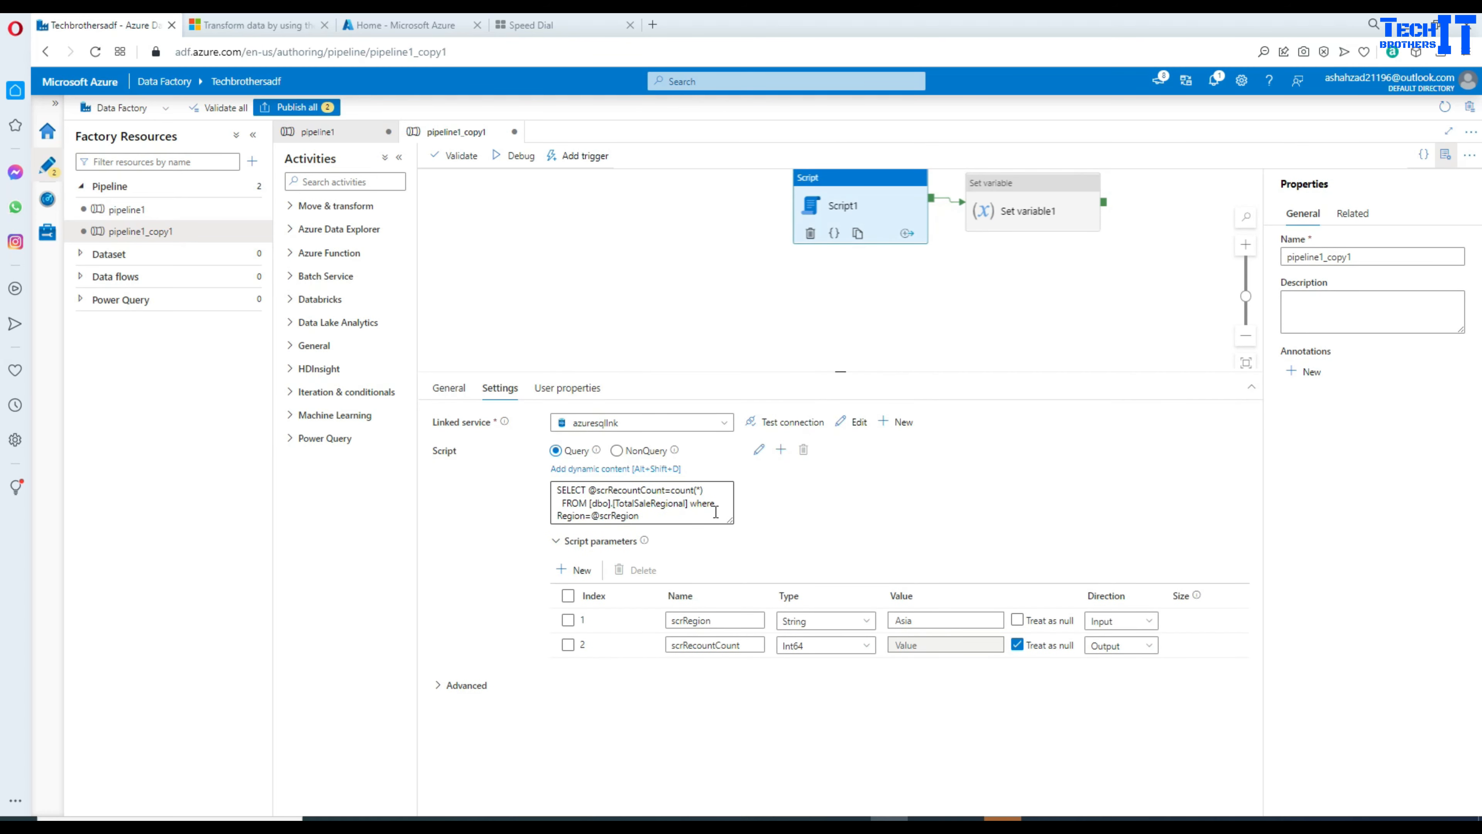
{"action": "left_click_drag", "start_coordinate": [727, 520], "coordinate": [757, 491]}
{"action": "left_click", "coordinate": [788, 491]}
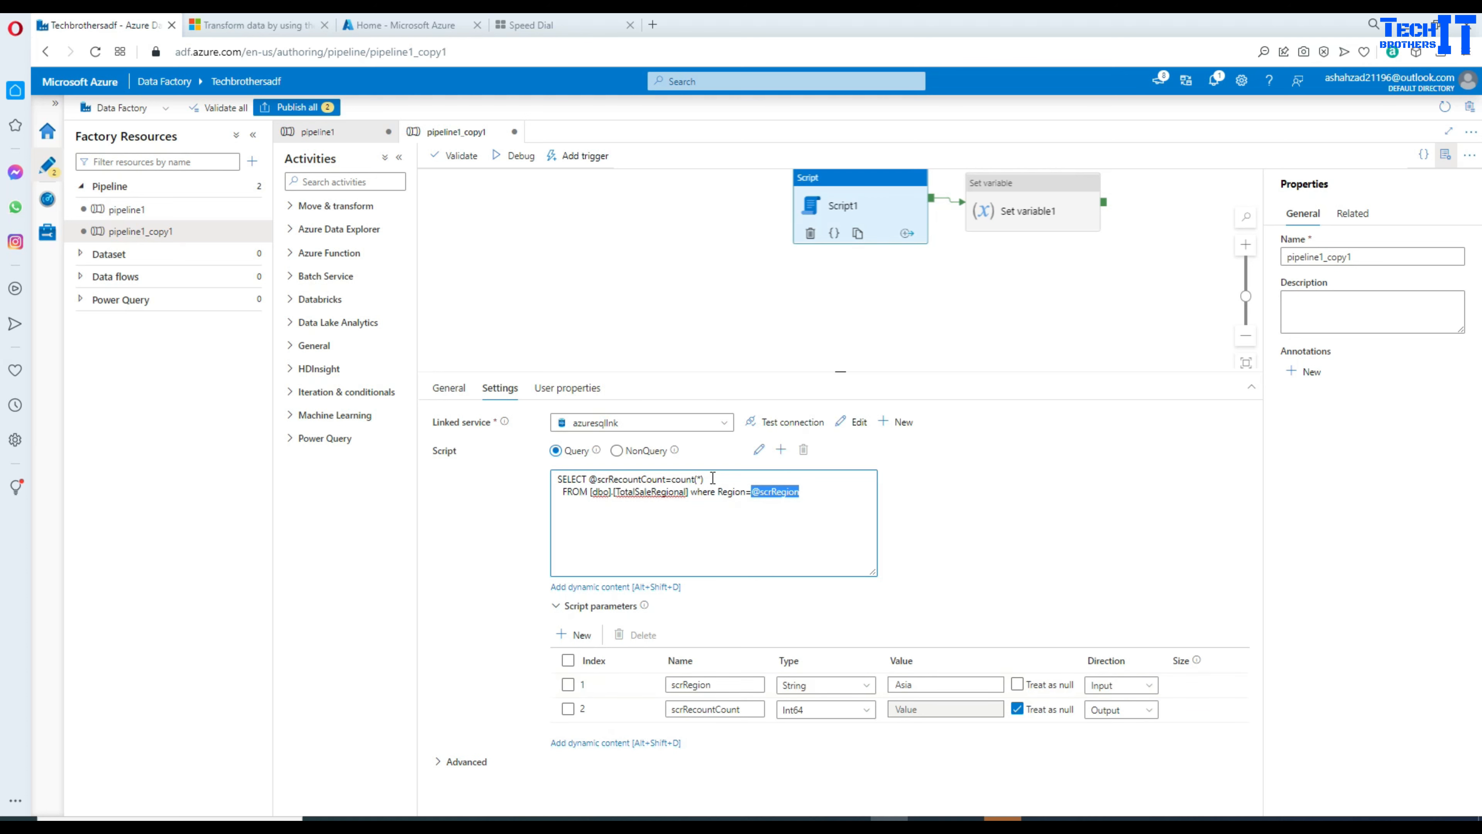
{"action": "left_click_drag", "start_coordinate": [704, 479], "coordinate": [602, 477]}
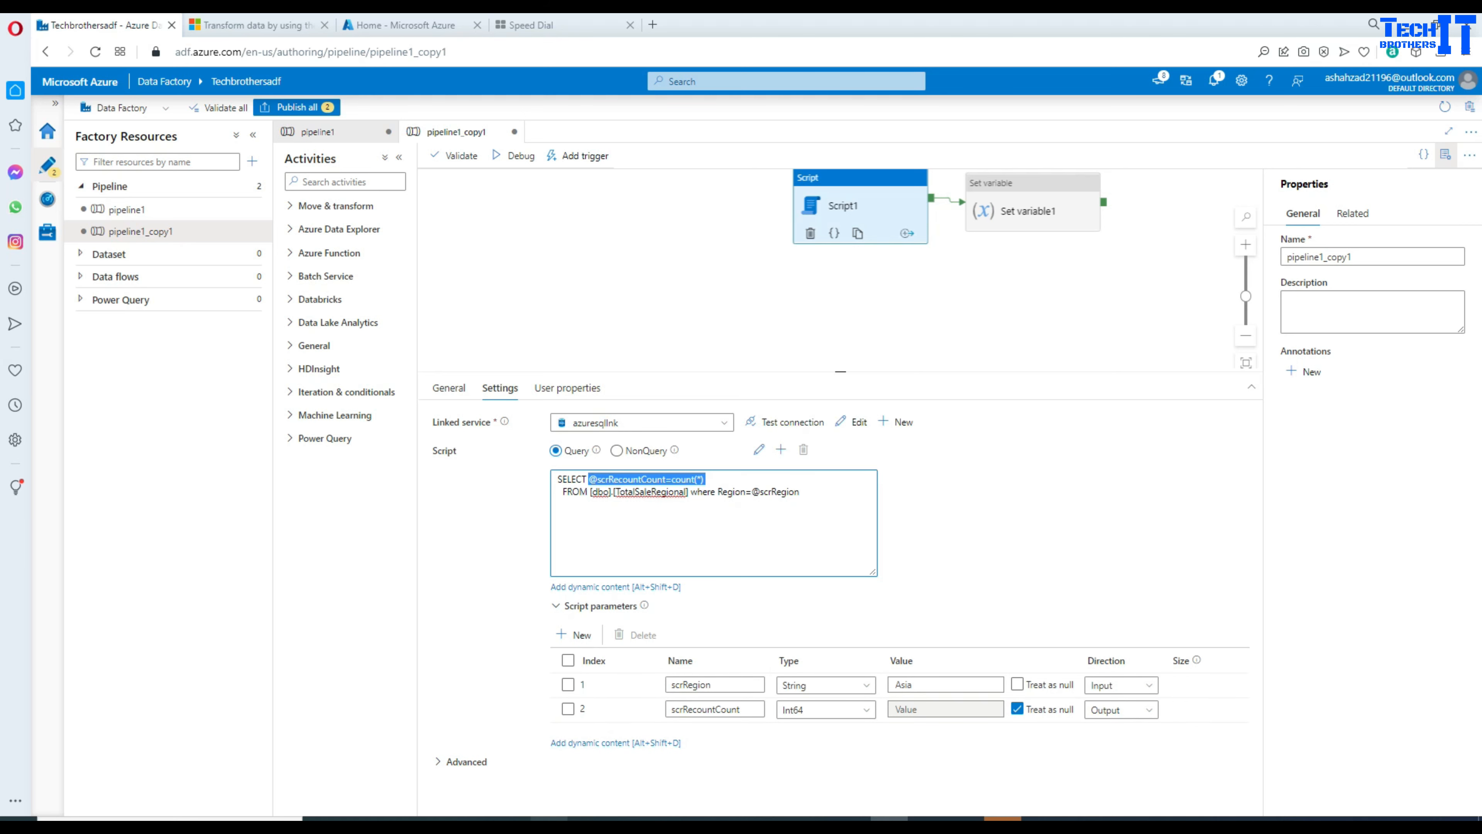
Step: In SQL Server Management Studio, select the count expression and alias in the query
{"action": "key", "text": "alt+Tab"}
{"action": "left_click", "coordinate": [558, 229]}
{"action": "left_click_drag", "start_coordinate": [676, 144], "coordinate": [467, 140]}
Step: Run the Asia query with top 1 *, then with SELECT * to list all Asia rows
{"action": "type", "text": "*"}
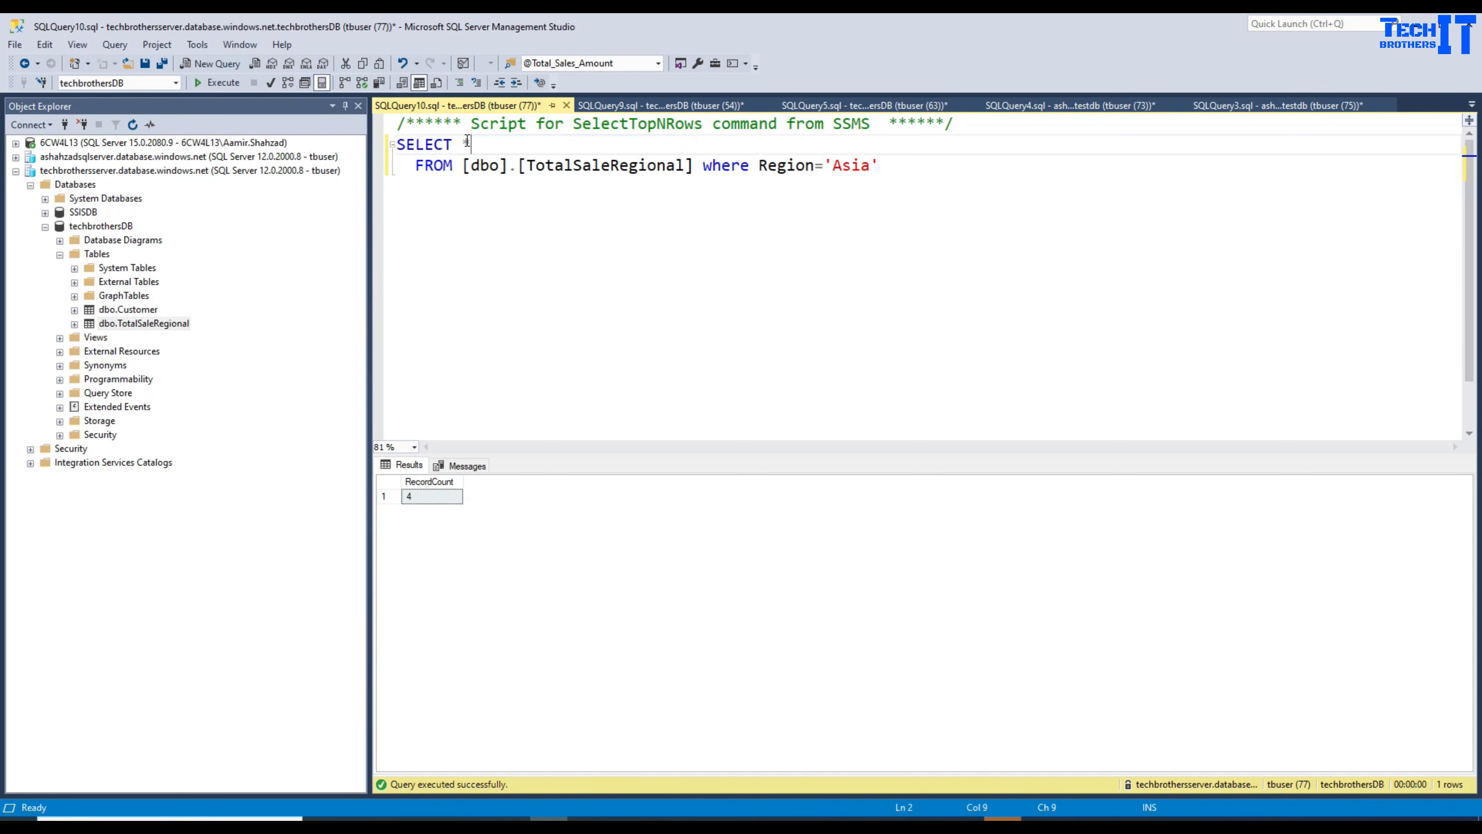
{"action": "type", "text": "op 1"}
{"action": "left_click", "coordinate": [223, 87]}
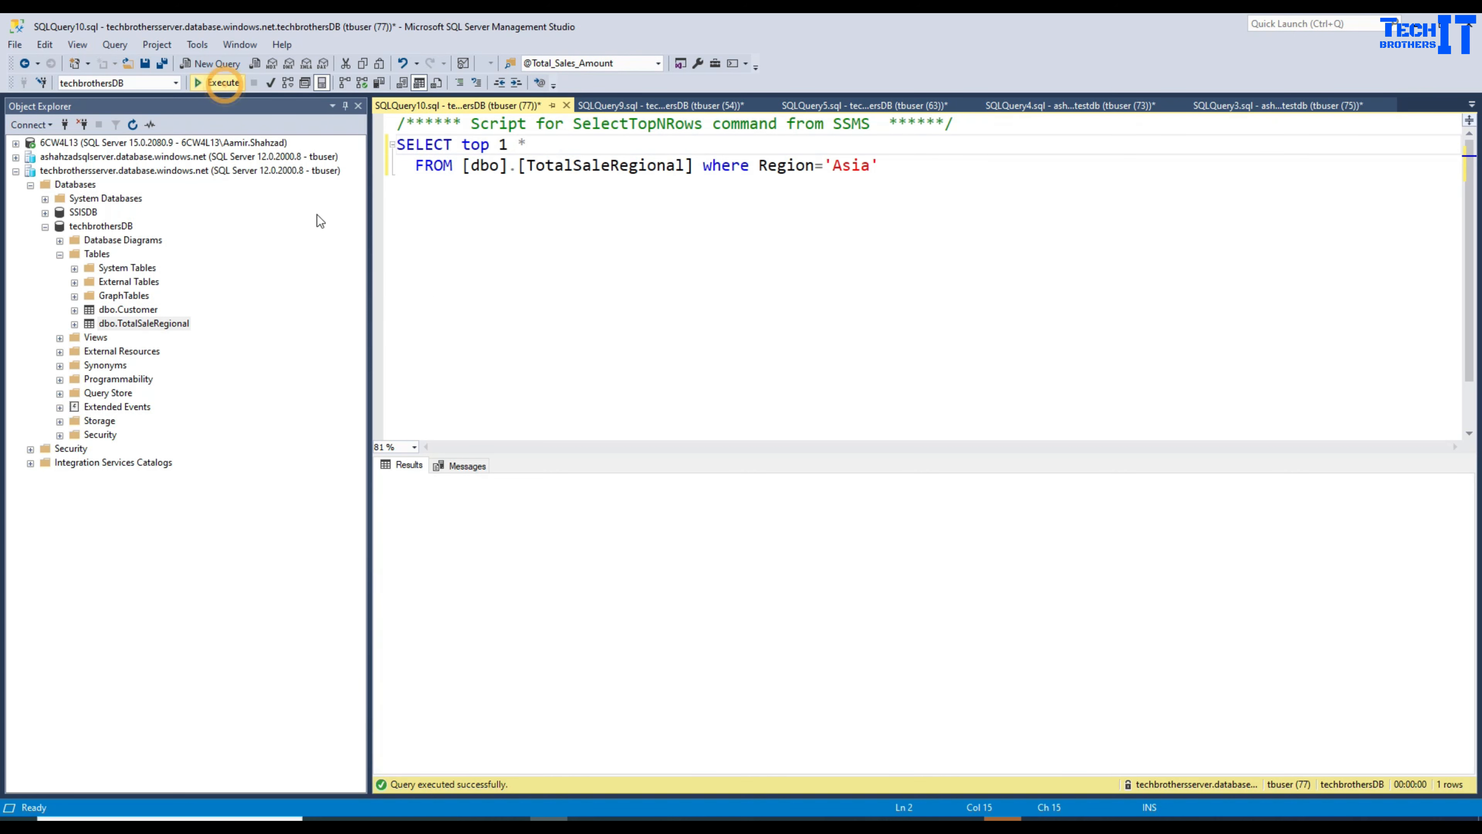
{"action": "left_click_drag", "start_coordinate": [533, 150], "coordinate": [501, 145]}
{"action": "type", "text": "*"}
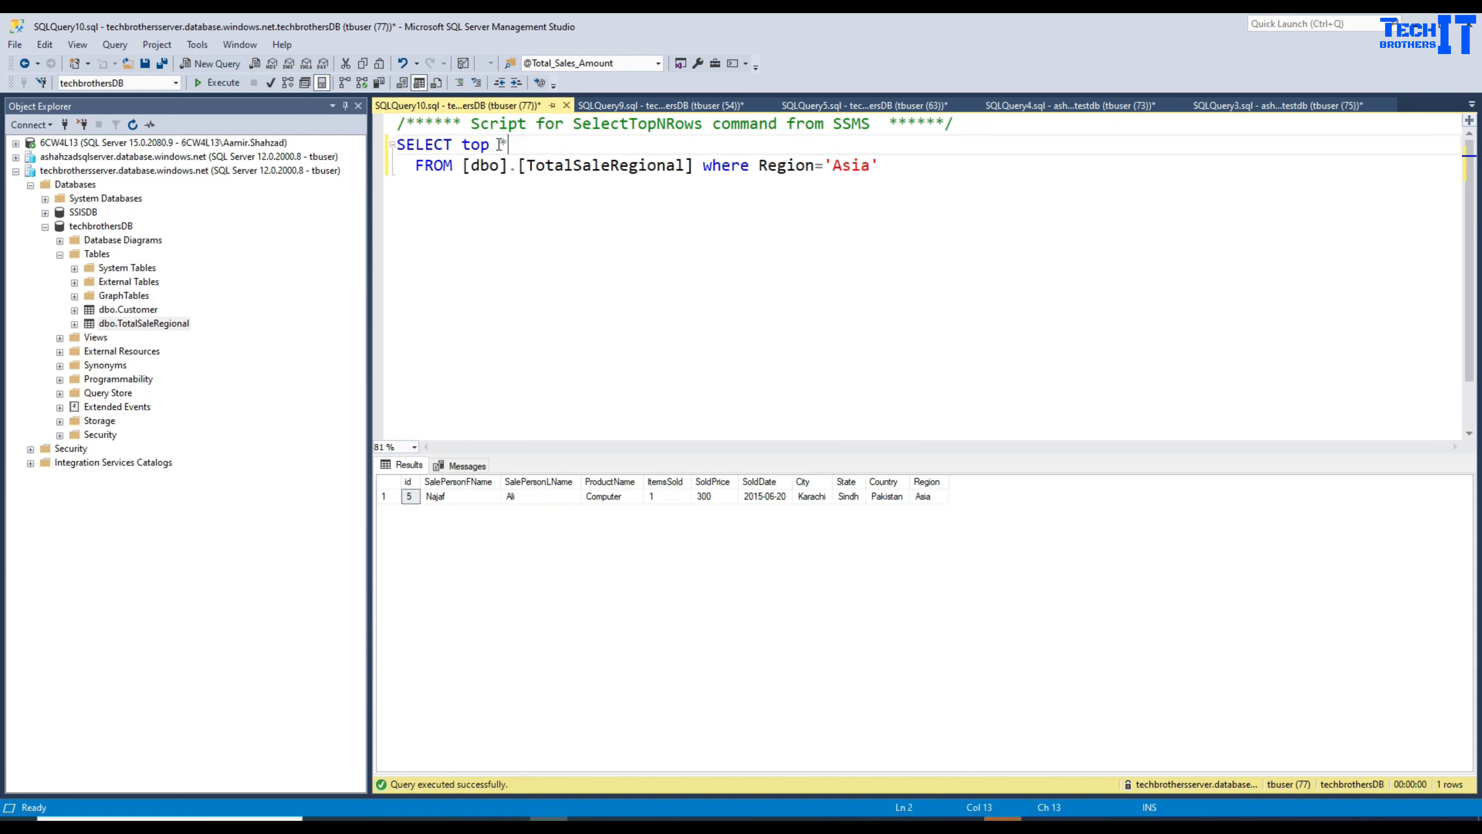
{"action": "left_click", "coordinate": [196, 82]}
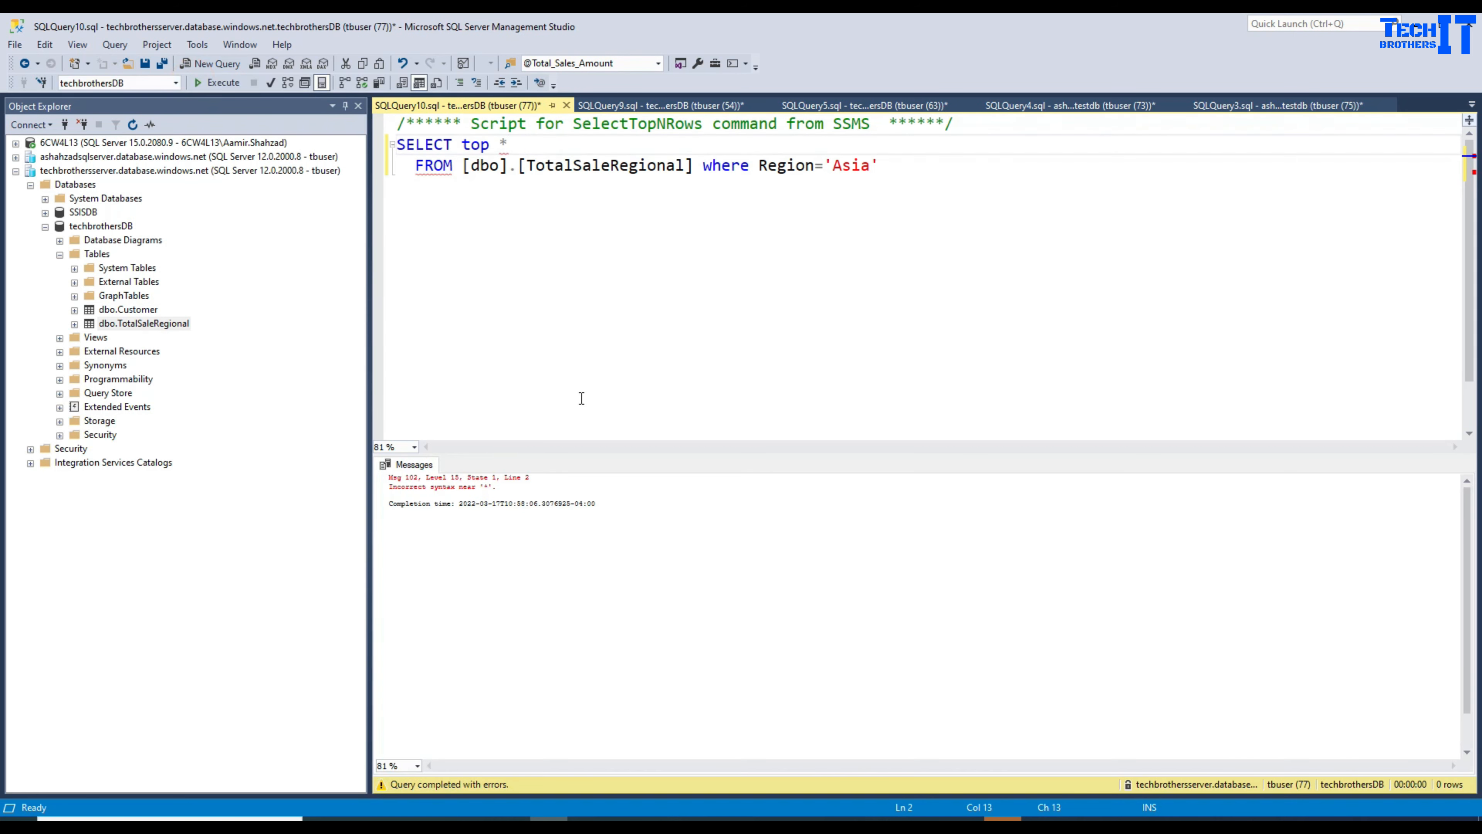
{"action": "double_click", "coordinate": [484, 147]}
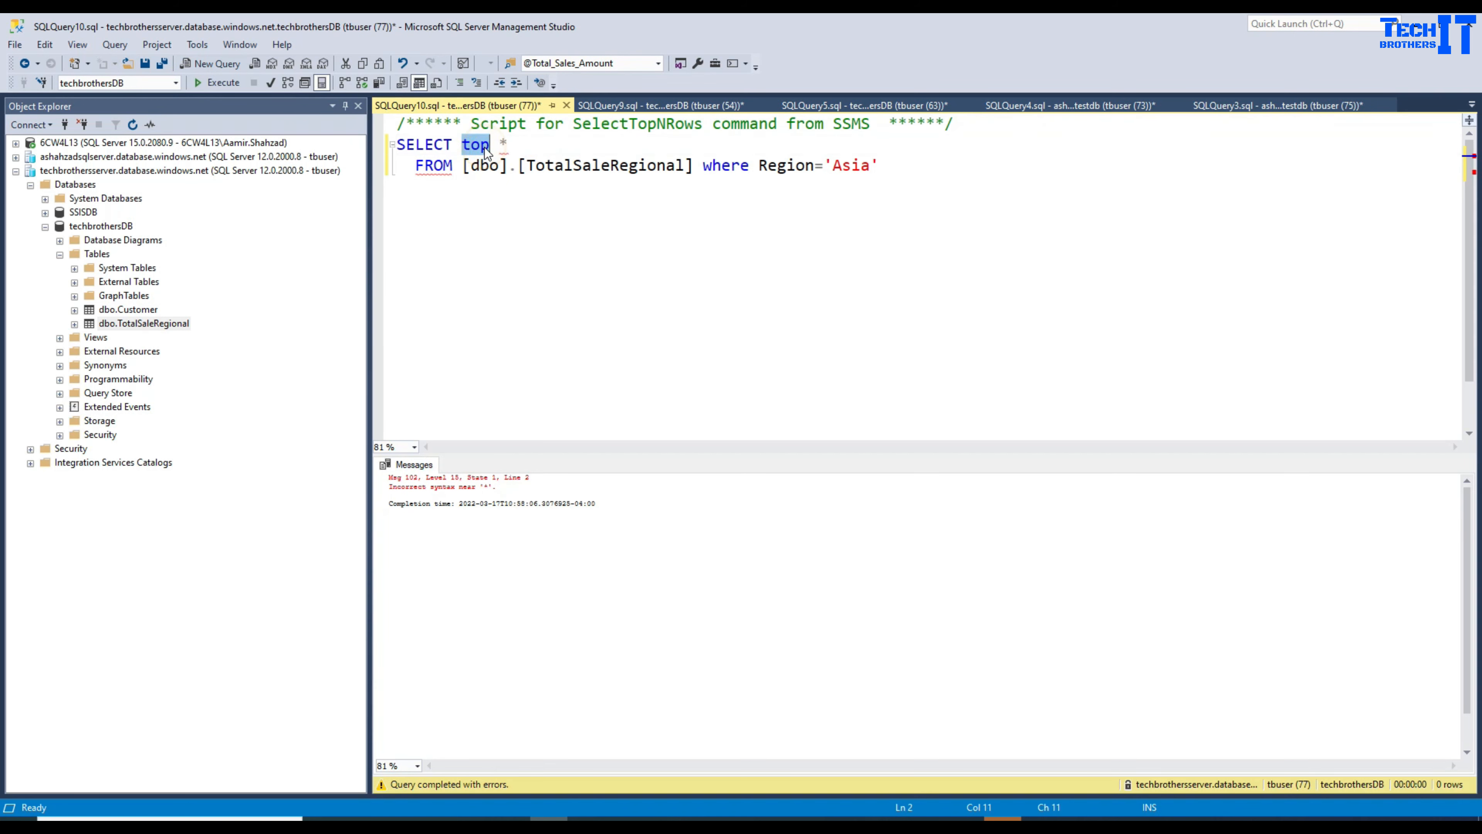
{"action": "key", "text": "Delete"}
{"action": "left_click", "coordinate": [216, 82]}
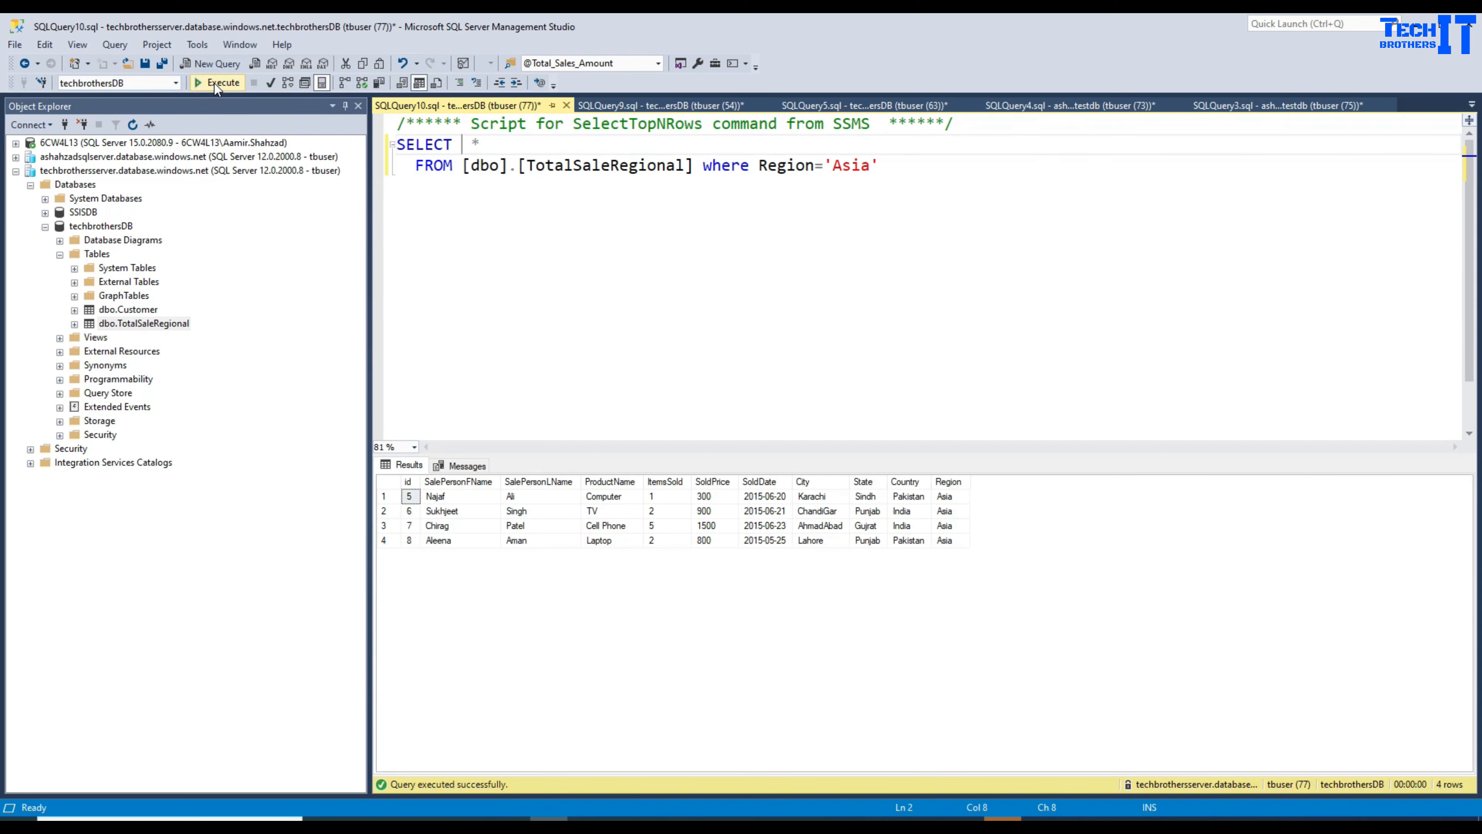
Step: Inspect the Country, Region, and first salesperson's first and last name in the results
{"action": "left_click_drag", "start_coordinate": [944, 496], "coordinate": [909, 539]}
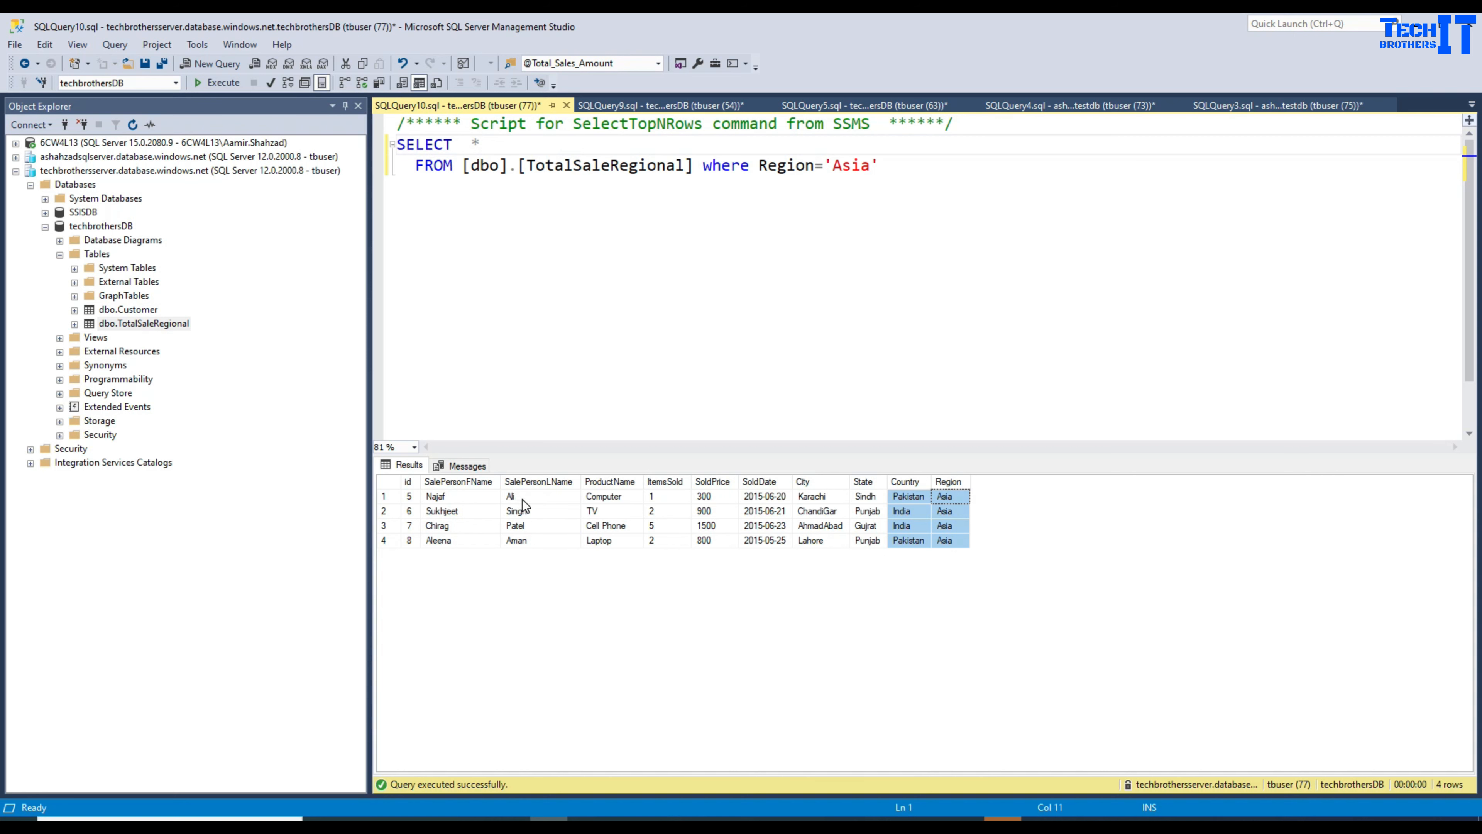
{"action": "left_click", "coordinate": [472, 498]}
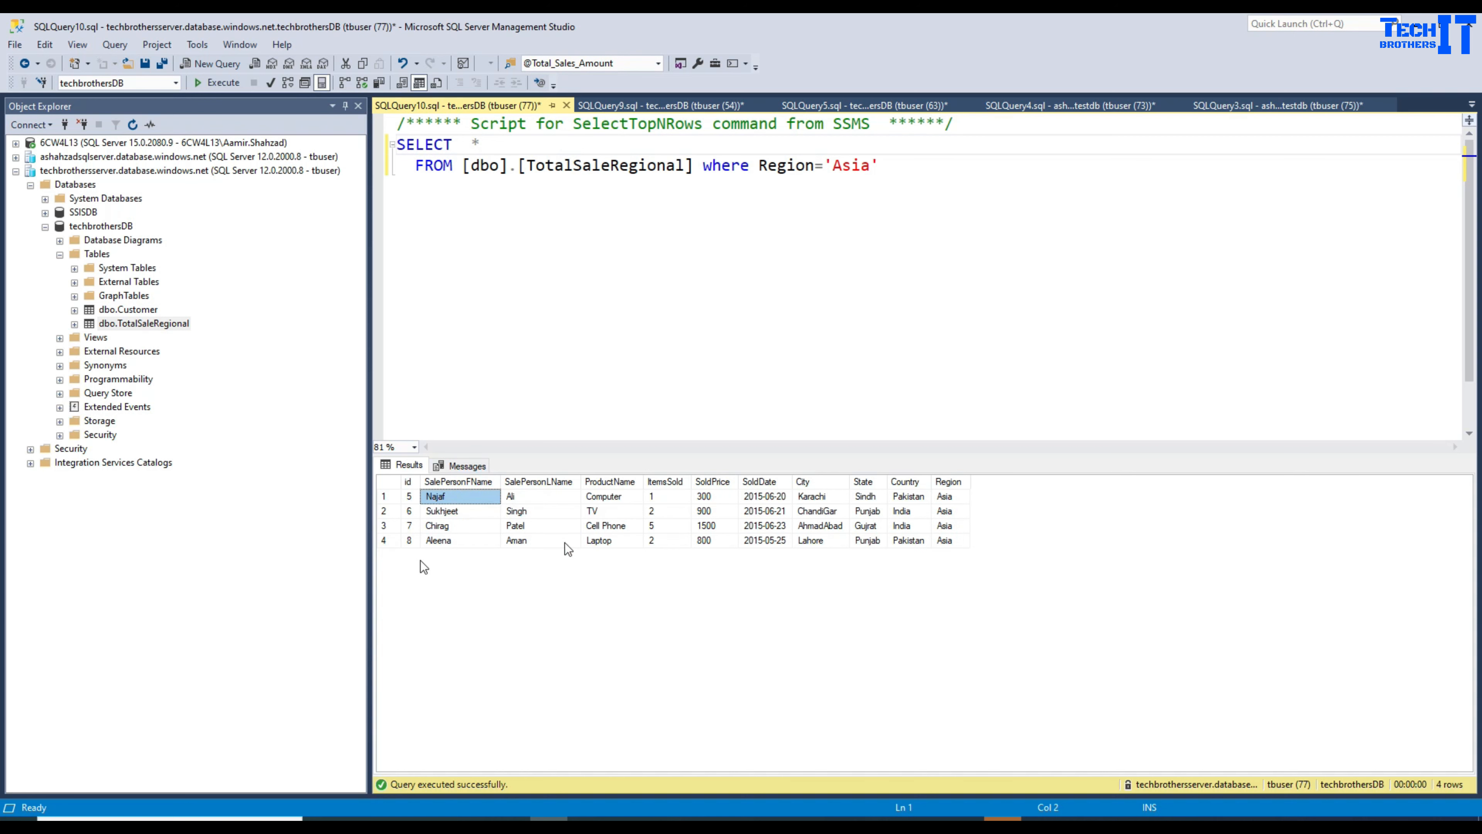
{"action": "left_click", "coordinate": [527, 498]}
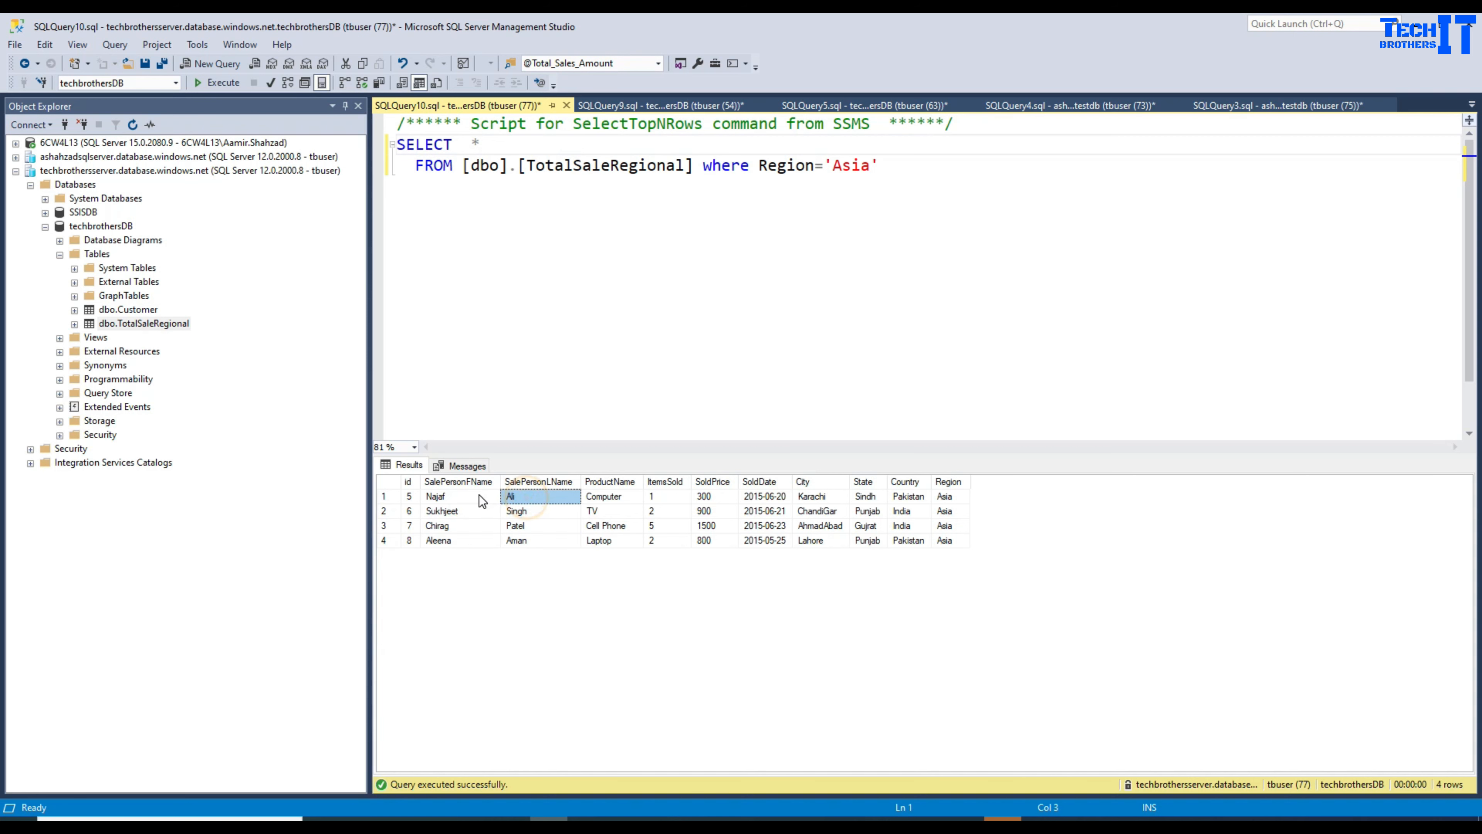
{"action": "left_click_drag", "start_coordinate": [480, 494], "coordinate": [523, 500]}
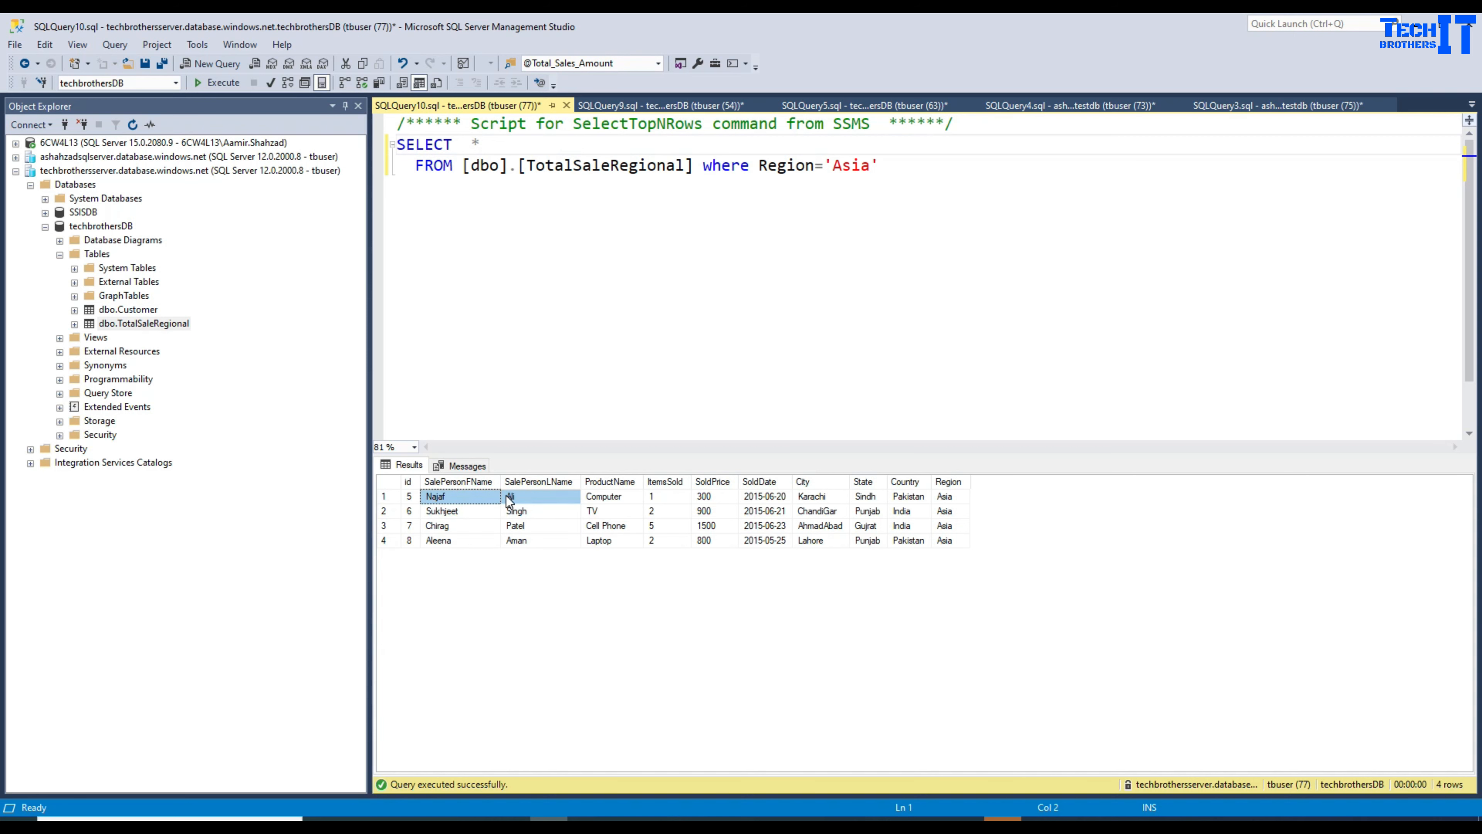
Step: Add the condition AND SalePersonFName='Najaf' below the region filter
{"action": "left_click", "coordinate": [492, 144]}
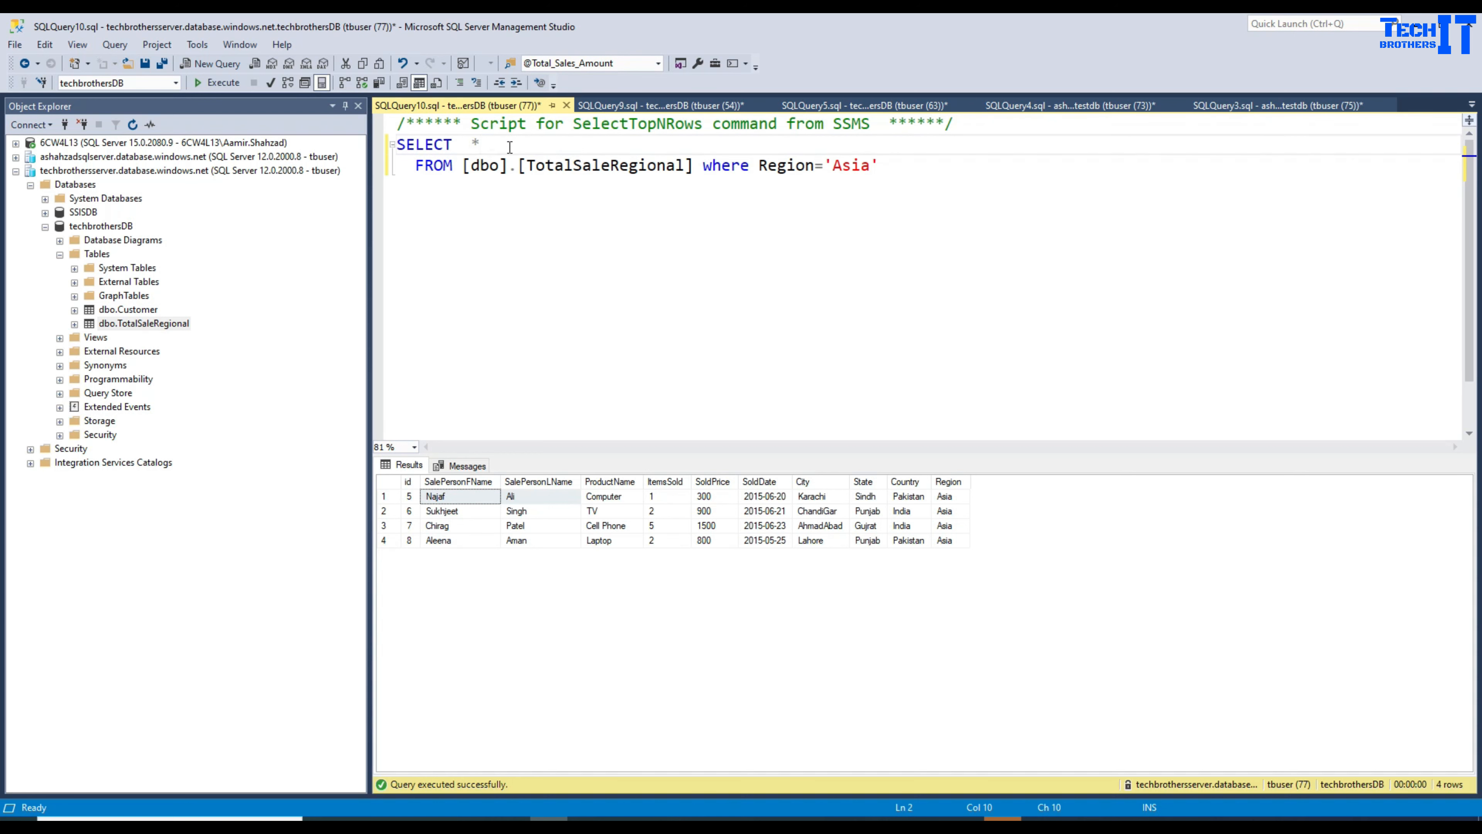
{"action": "left_click", "coordinate": [887, 169]}
{"action": "key", "text": "Return"}
{"action": "type", "text": "a"}
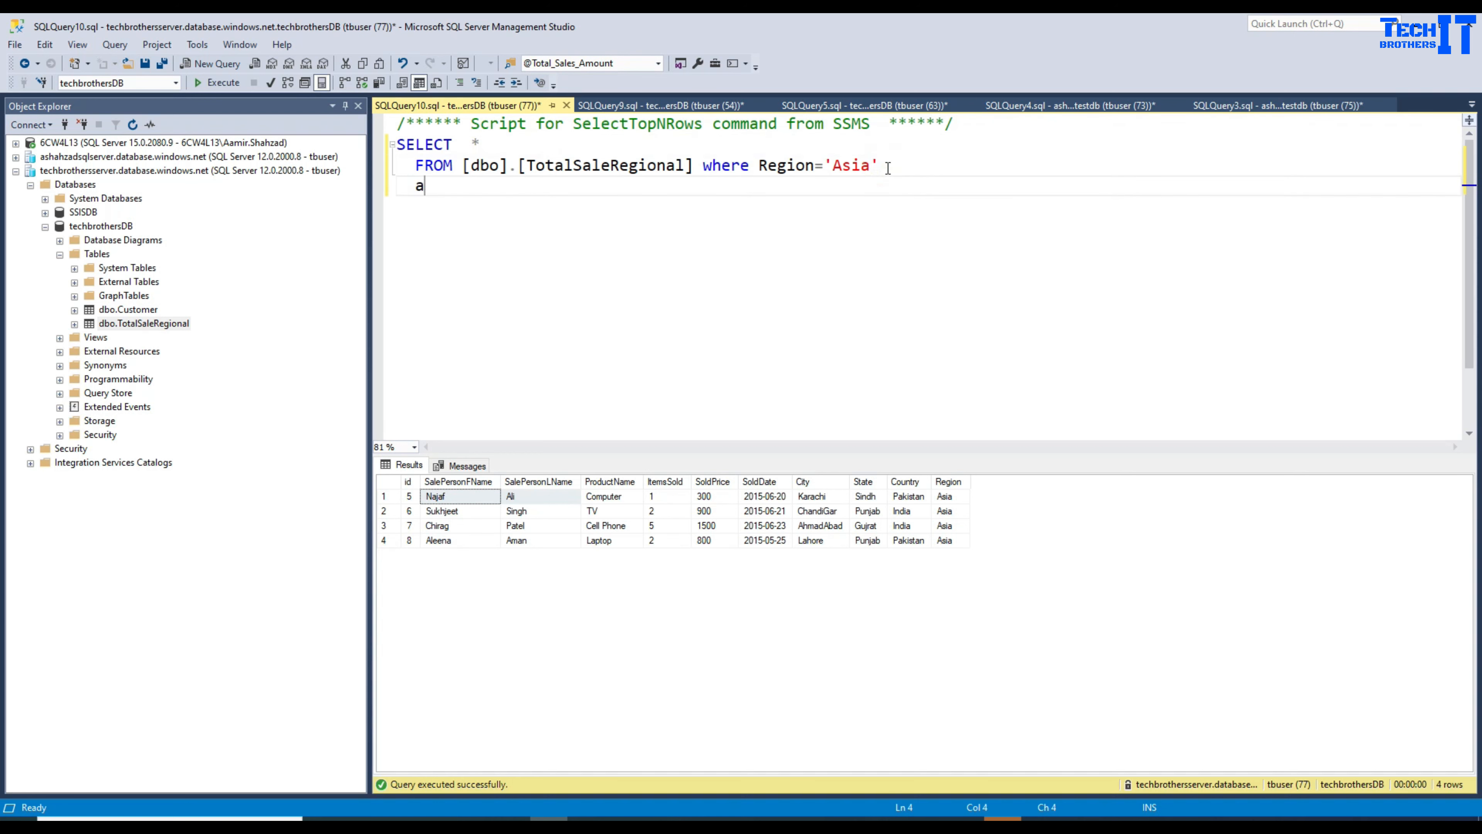
{"action": "type", "text": "nd SalePerson"}
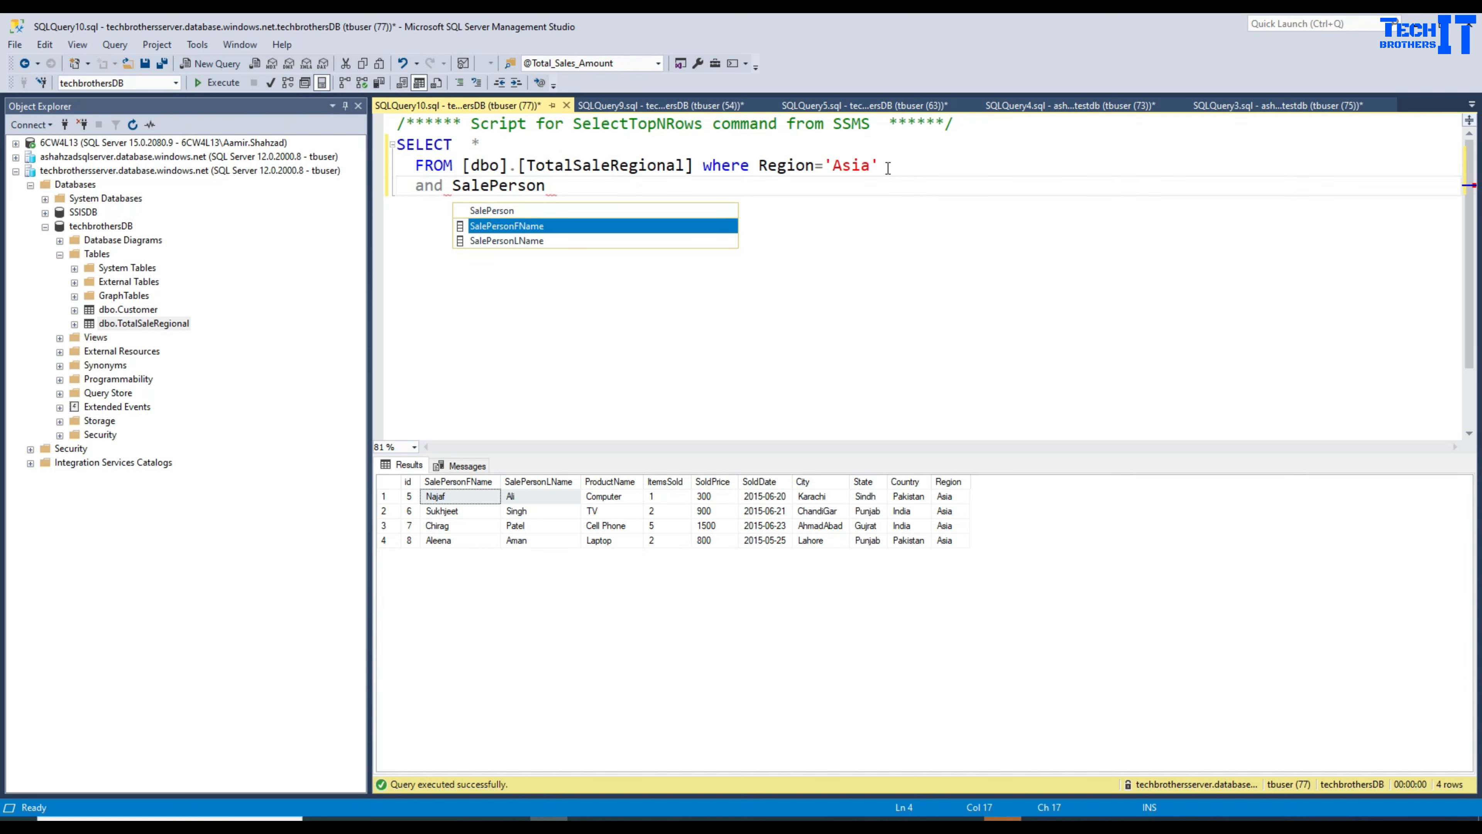
{"action": "key", "text": "Tab"}
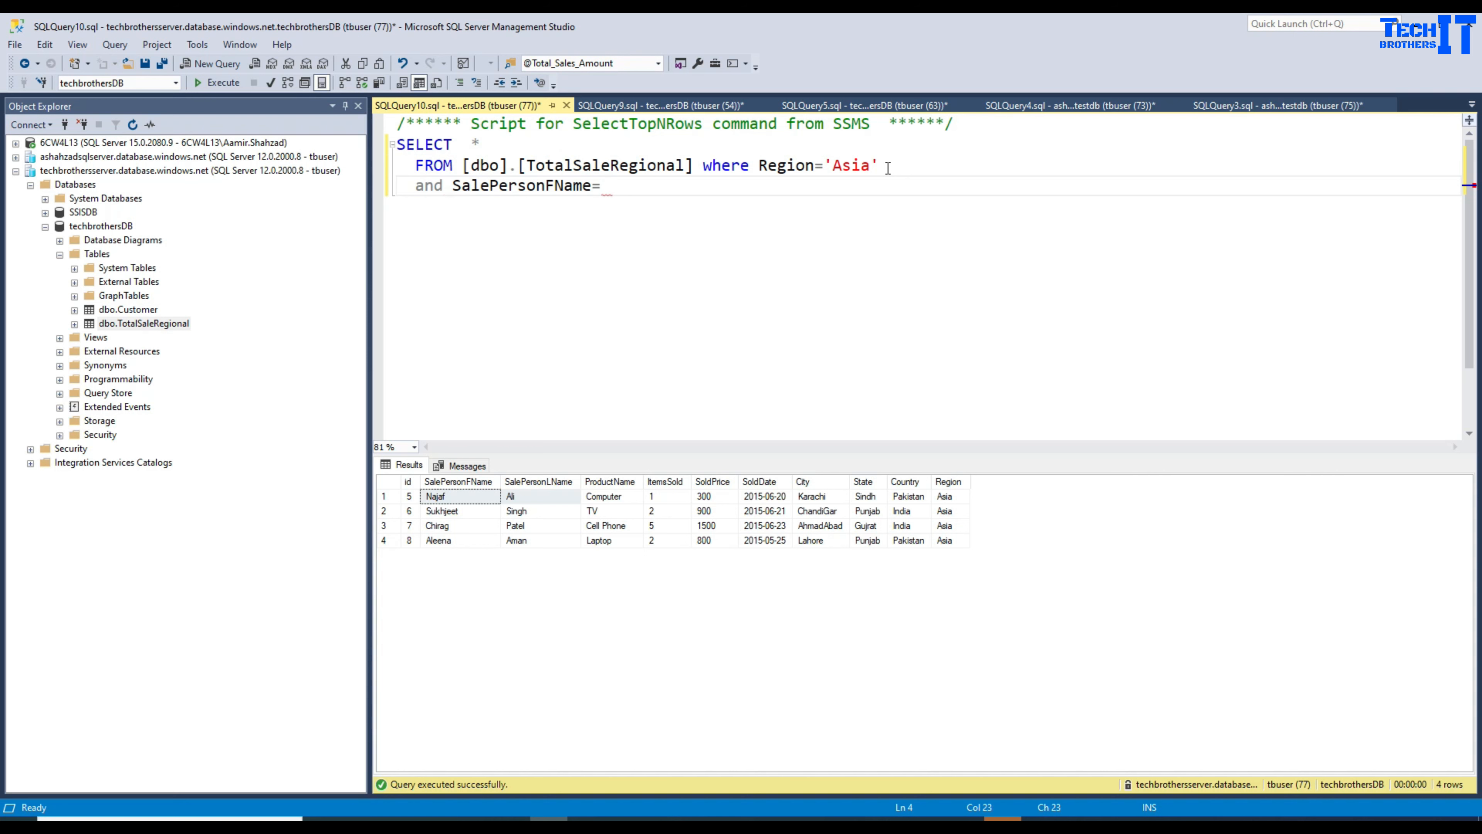
{"action": "type", "text": "='Najaf'"}
{"action": "left_click", "coordinate": [491, 141]}
{"action": "key", "text": "BackSpace"}
{"action": "type", "text": "Sale"}
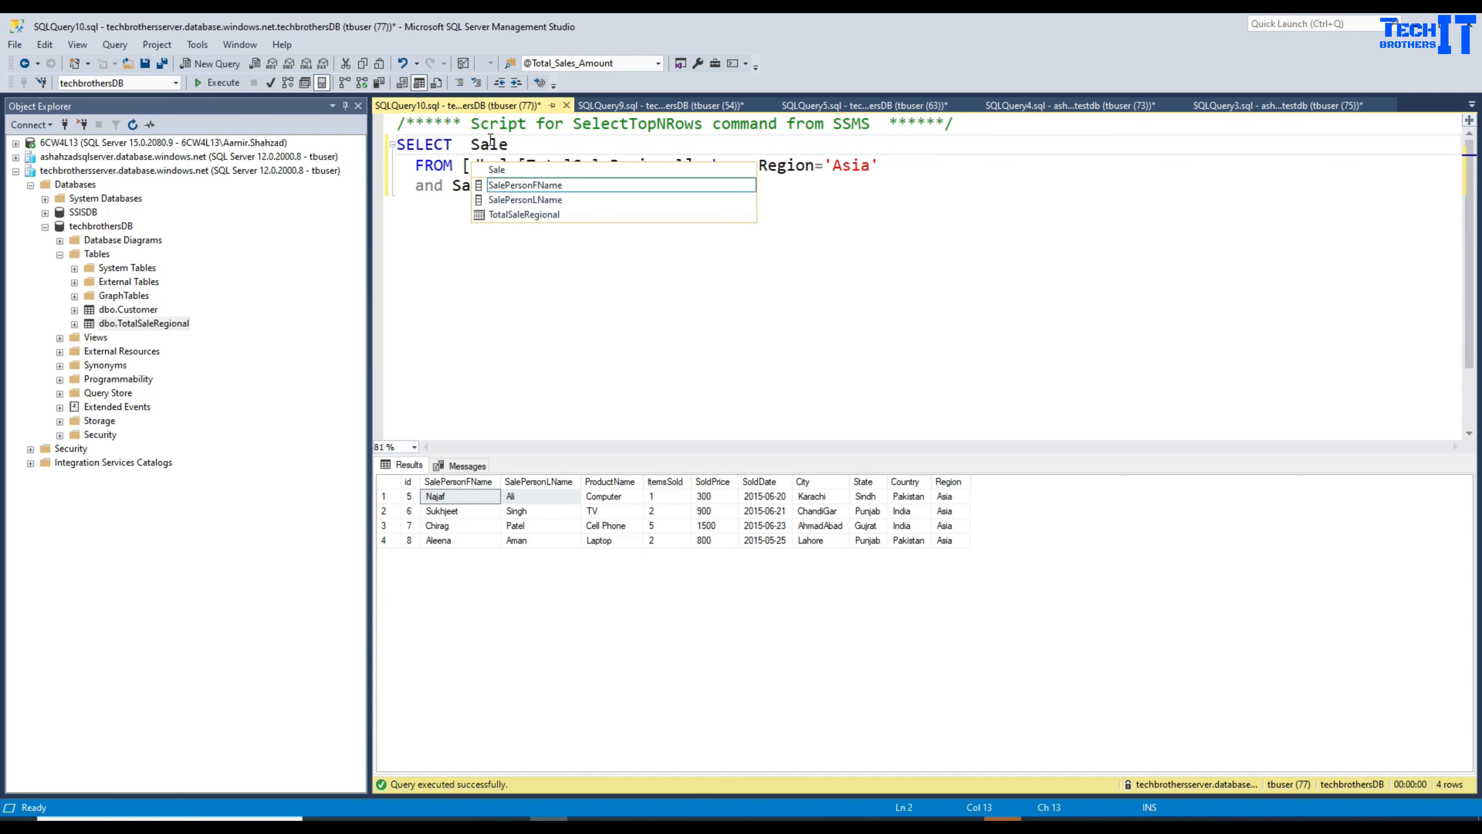
{"action": "double_click", "coordinate": [583, 184]}
{"action": "type", "text": "+"}
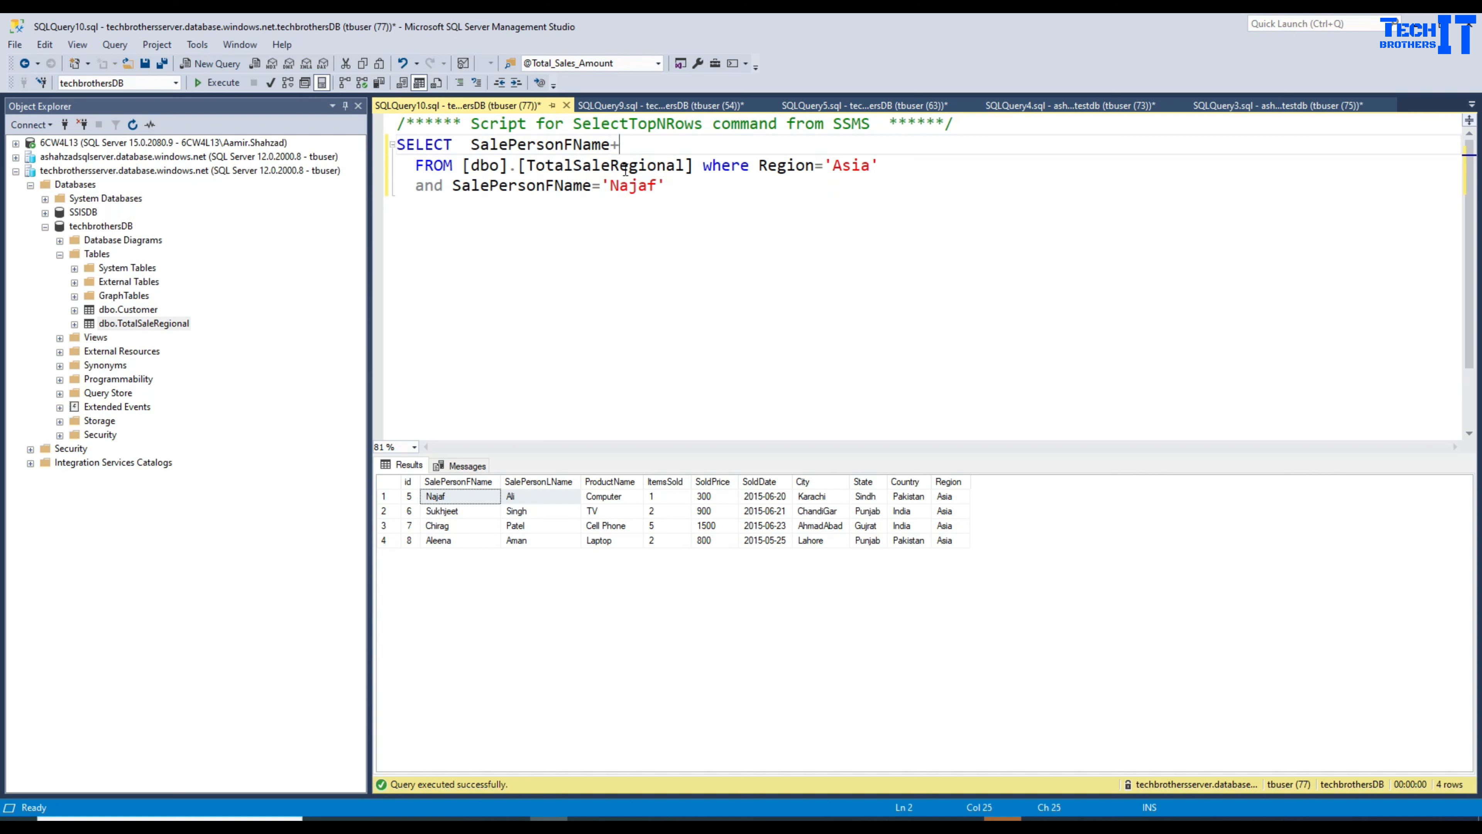
{"action": "type", "text": "'' Sal"}
{"action": "type", "text": "Sale"}
{"action": "key", "text": "Down"}
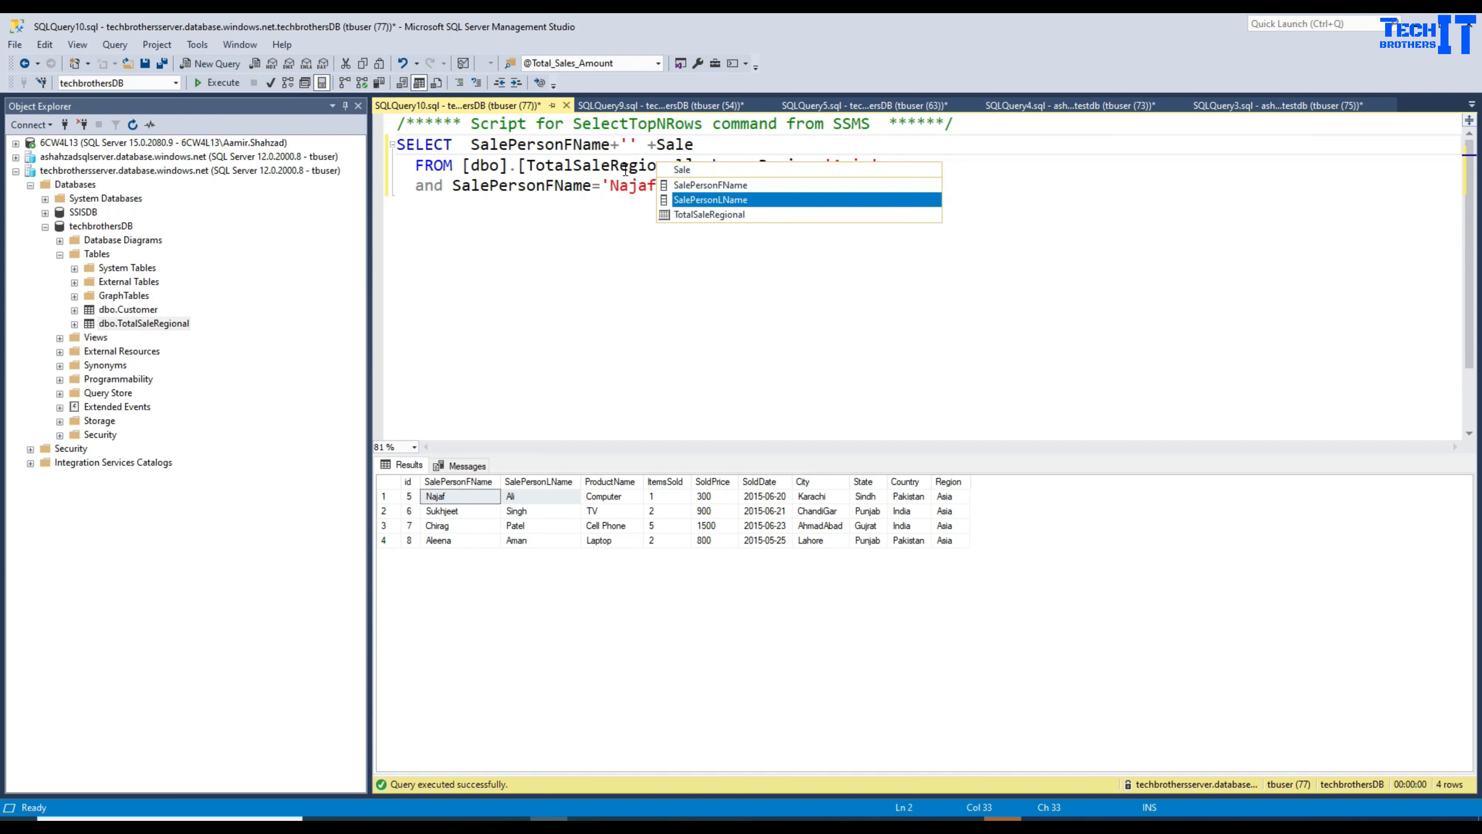
{"action": "key", "text": "Tab"}
{"action": "left_click", "coordinate": [216, 85]}
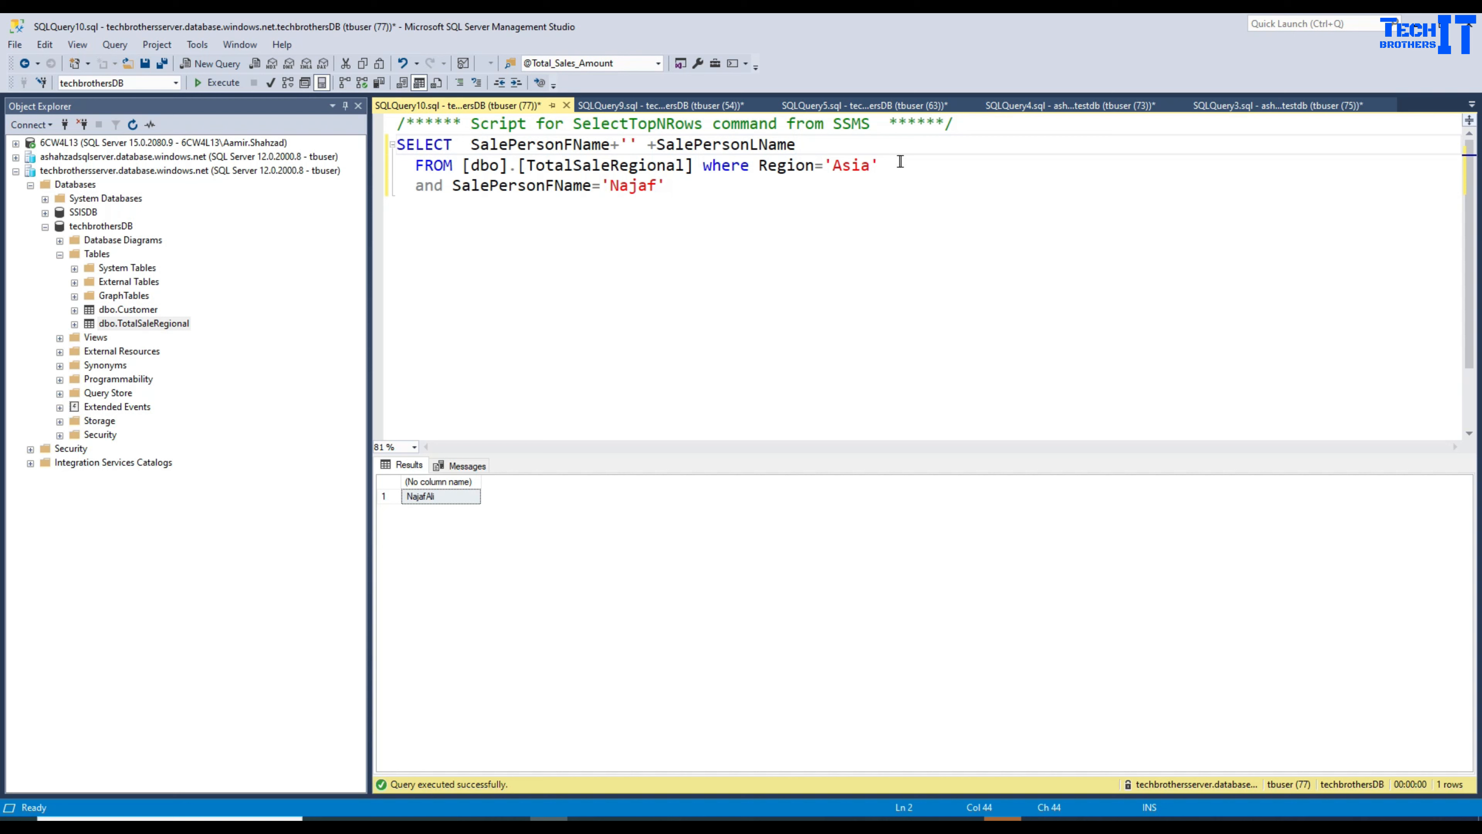
Step: Highlight the region filter and the table name [dbo].[TotalSaleRegional] in the query
{"action": "left_click_drag", "start_coordinate": [897, 165], "coordinate": [761, 170]}
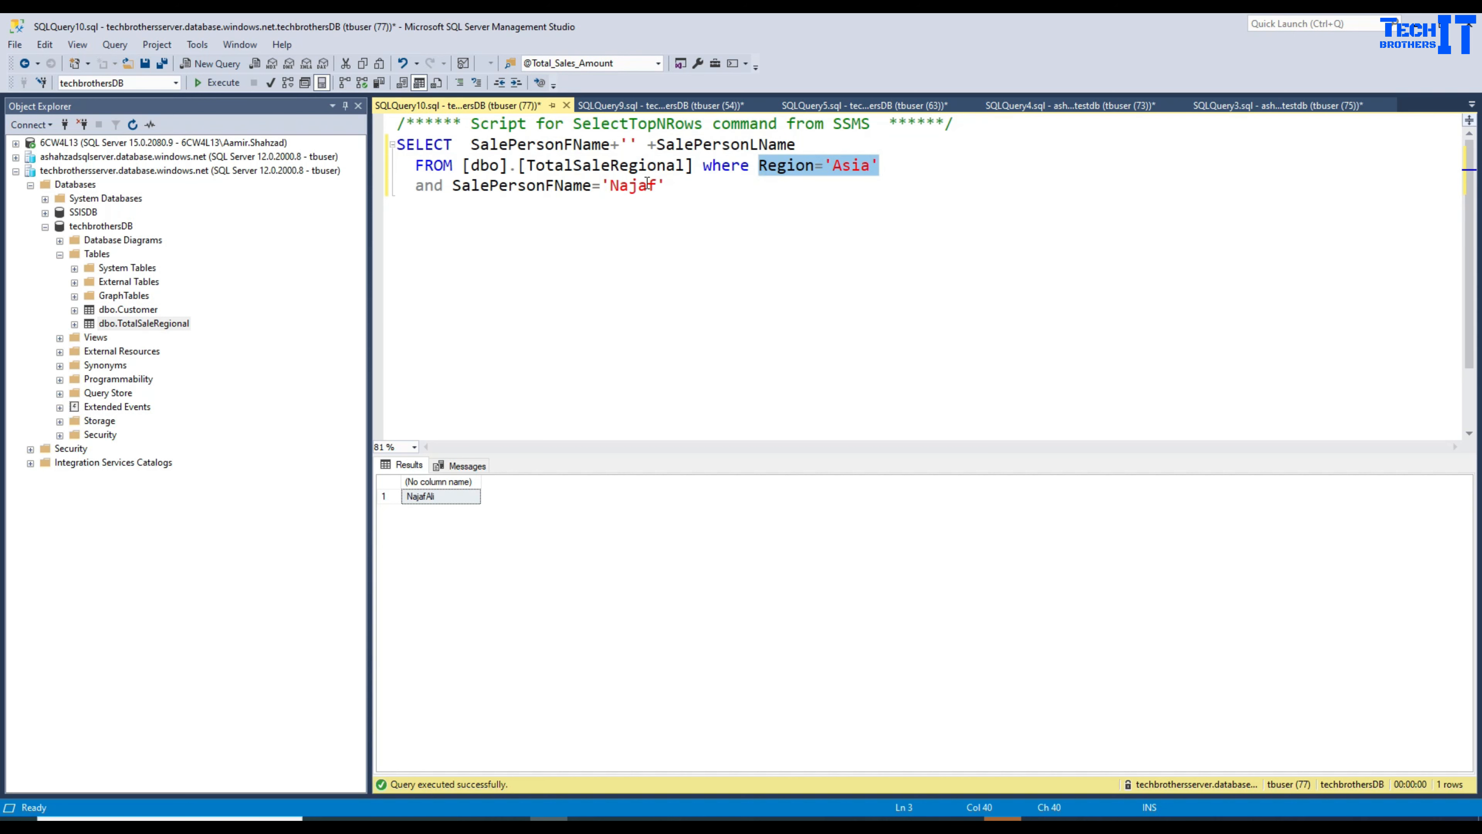
{"action": "left_click", "coordinate": [582, 185]}
{"action": "left_click", "coordinate": [686, 187]}
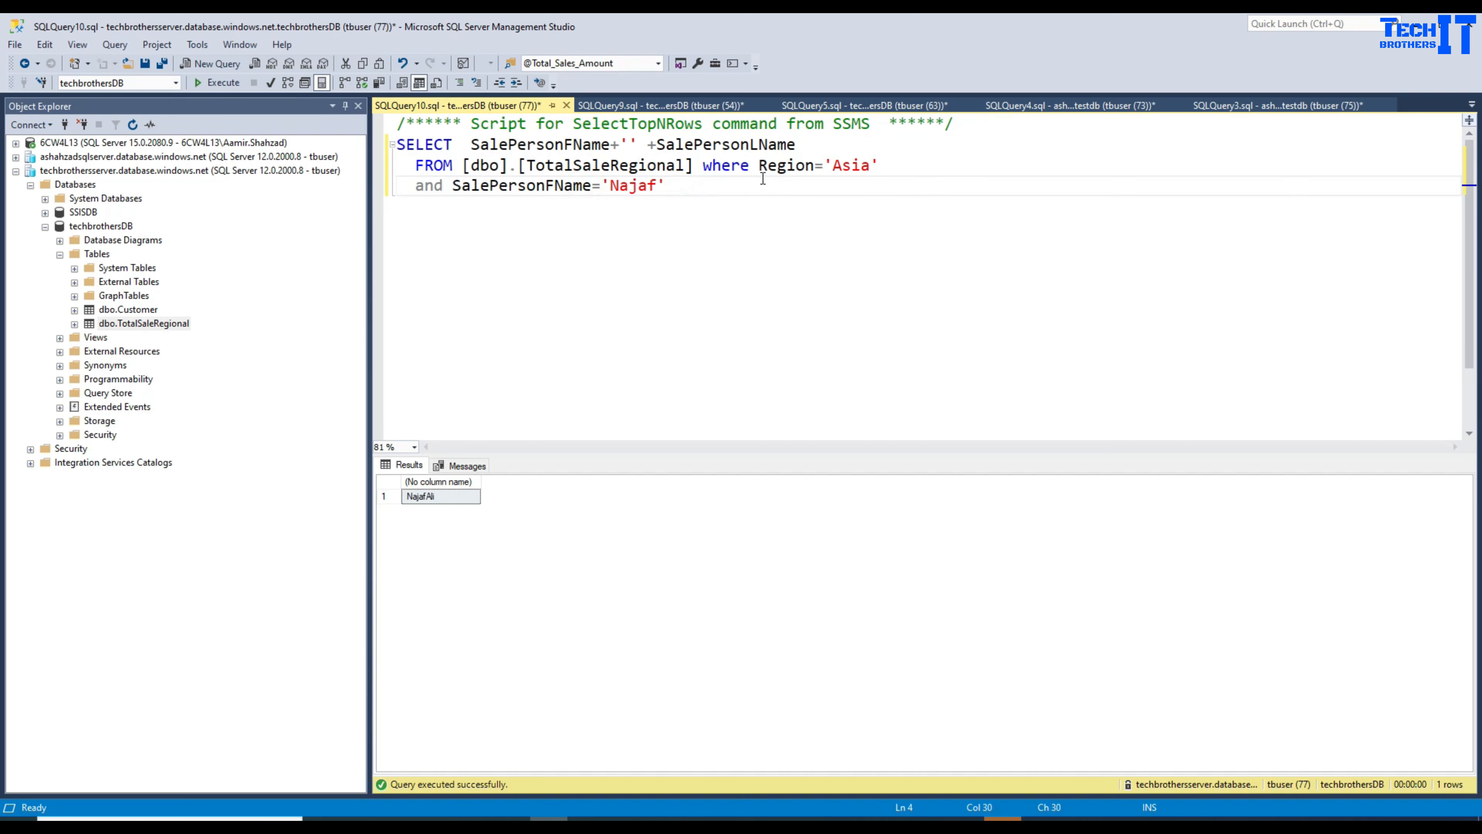
{"action": "left_click_drag", "start_coordinate": [695, 166], "coordinate": [464, 166]}
Step: Add and run SELECT * FROM [dbo].[TotalSaleRegional] below the name query
{"action": "right_click", "coordinate": [487, 169]}
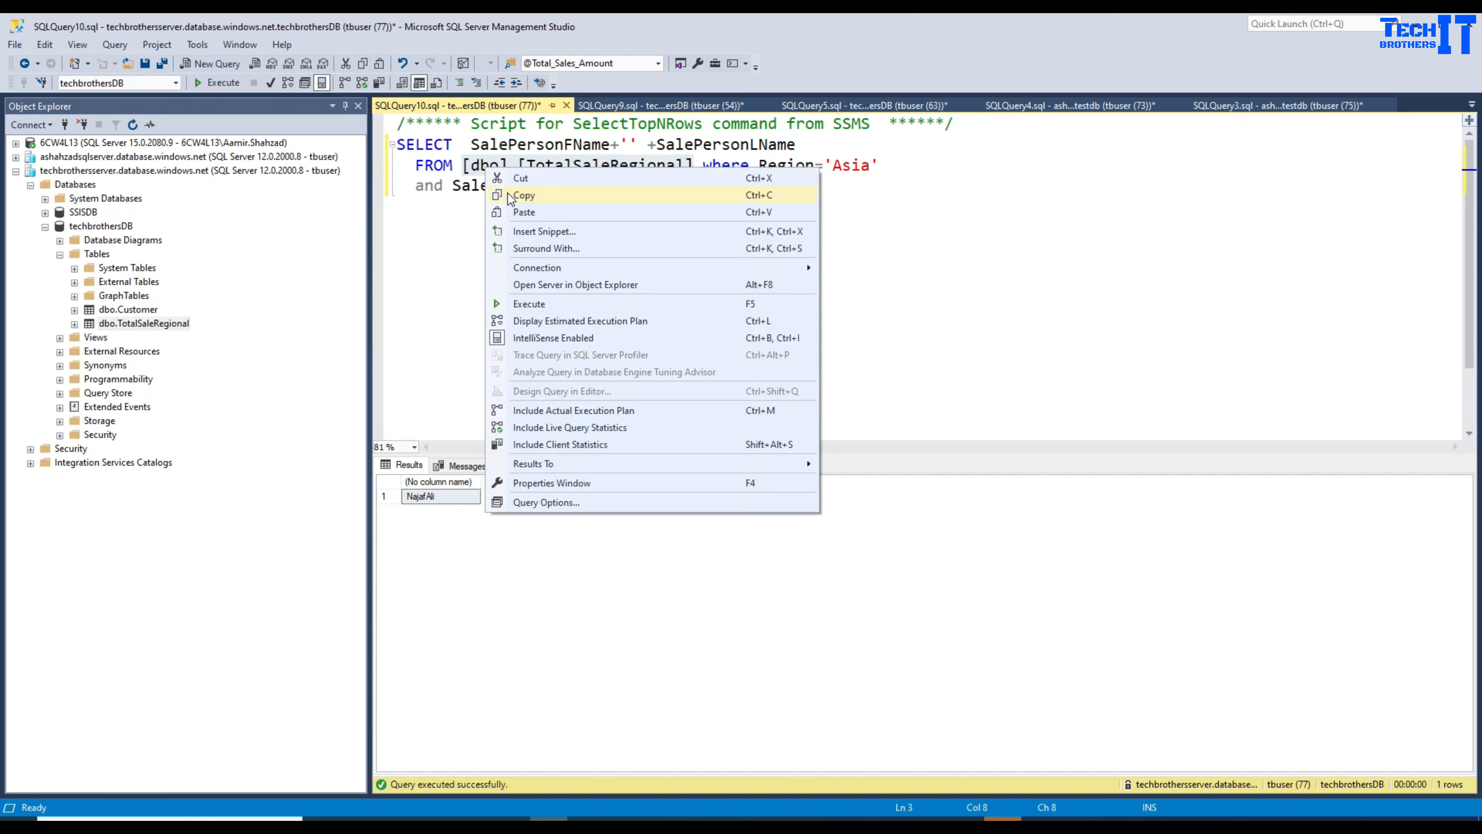
{"action": "left_click", "coordinate": [507, 192]}
{"action": "left_click", "coordinate": [667, 203]}
{"action": "key", "text": "Return"}
{"action": "key", "text": "Return"}
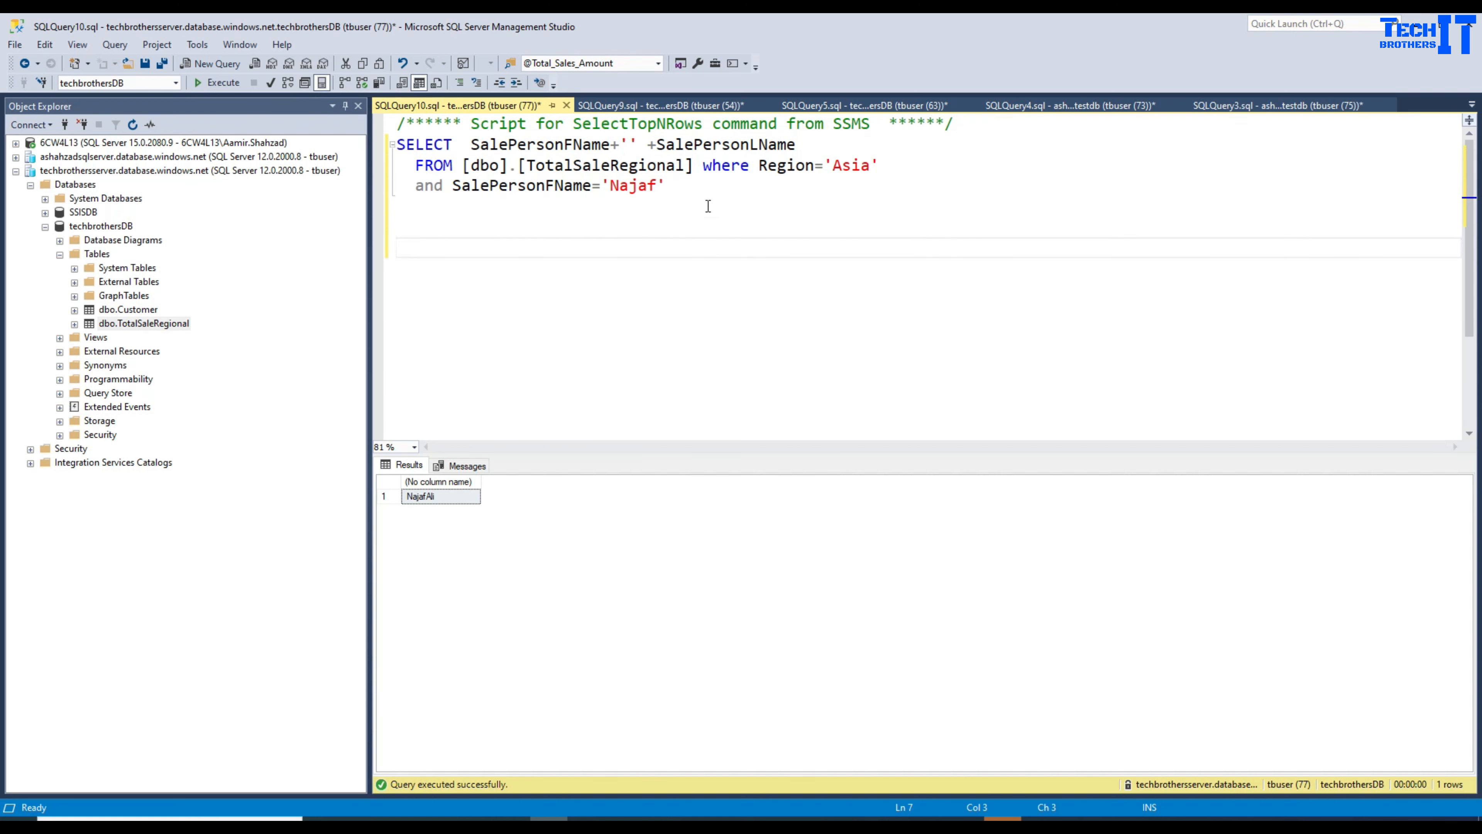
{"action": "type", "text": "Select * From"}
{"action": "key", "text": "ctrl+v"}
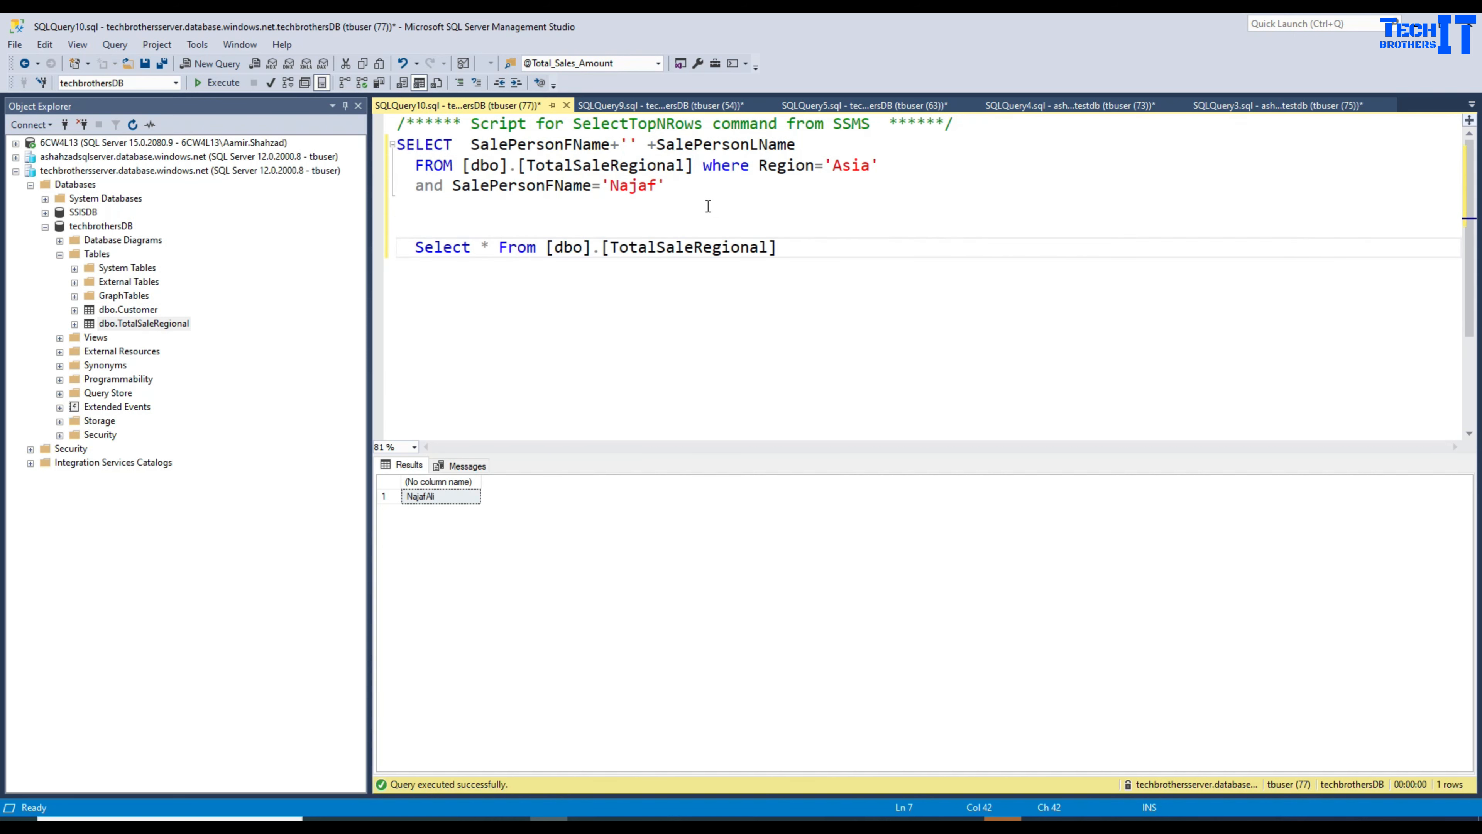
{"action": "key", "text": "shift+Up"}
{"action": "key", "text": "shift+Down"}
{"action": "left_click_drag", "start_coordinate": [827, 244], "coordinate": [396, 246]}
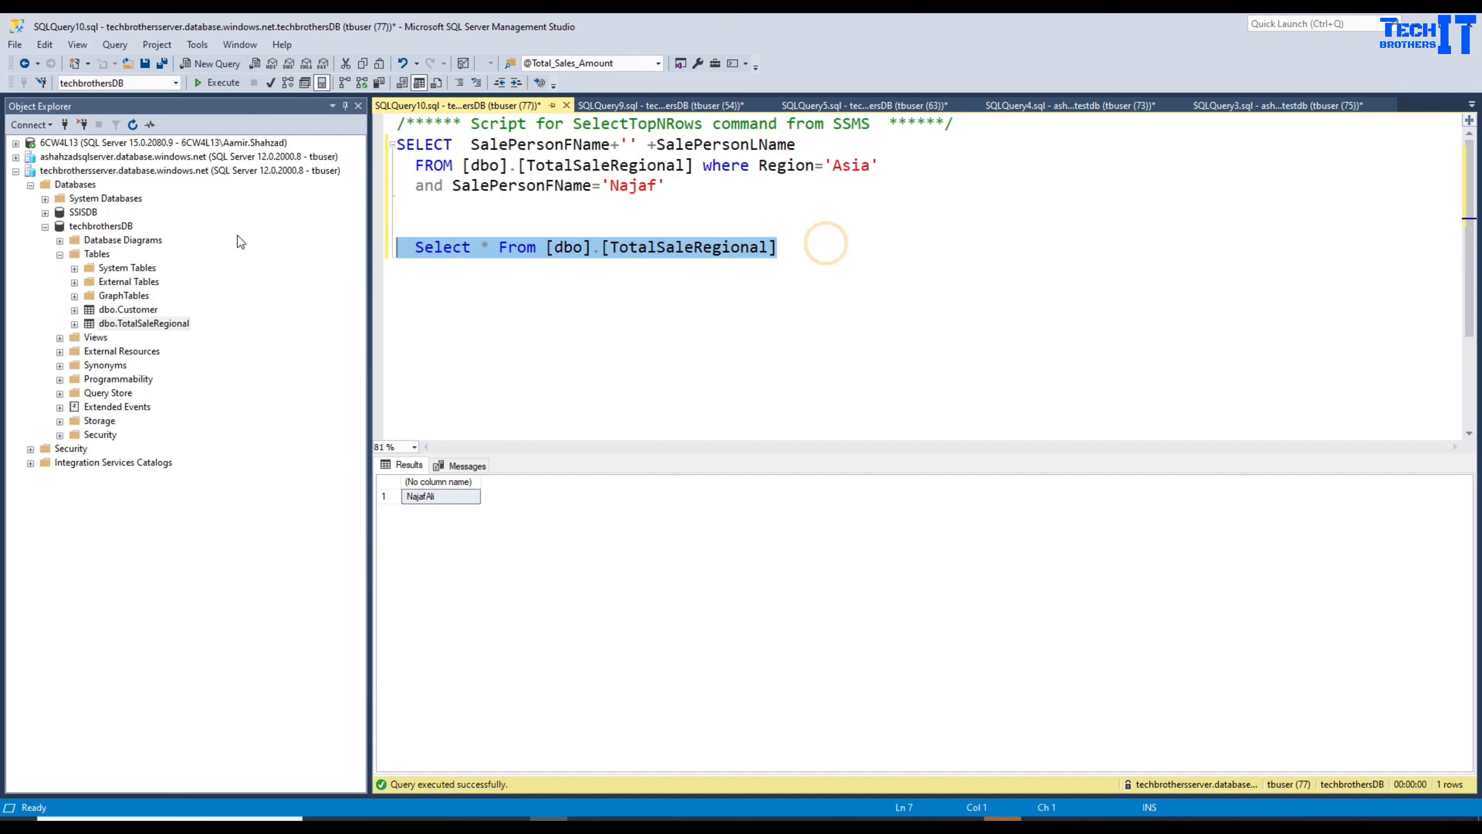
{"action": "left_click", "coordinate": [217, 82]}
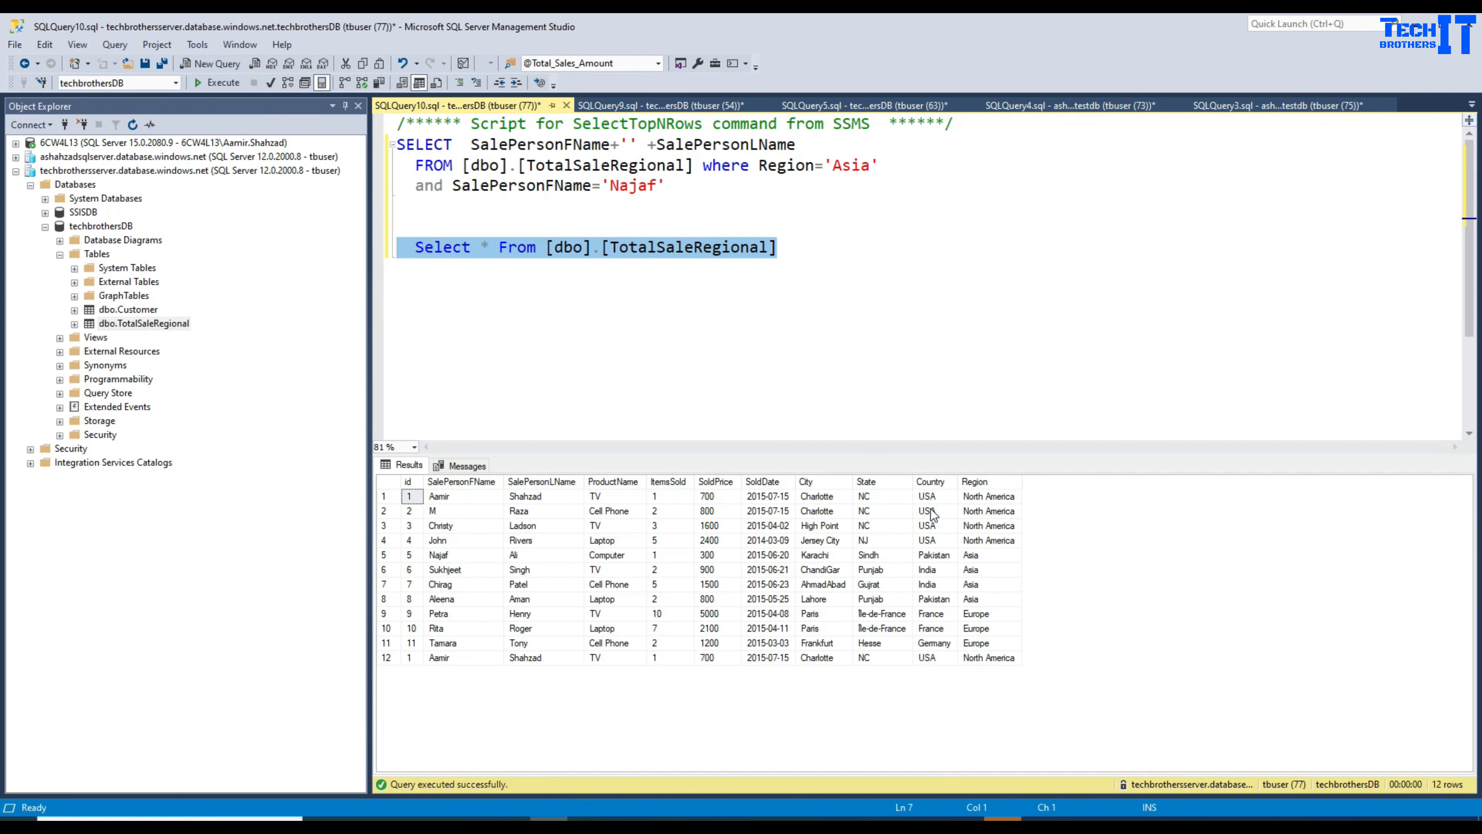
Step: Copy Aleena from the results into the name filter in place of Najaf, and rerun the query
{"action": "left_click", "coordinate": [986, 560]}
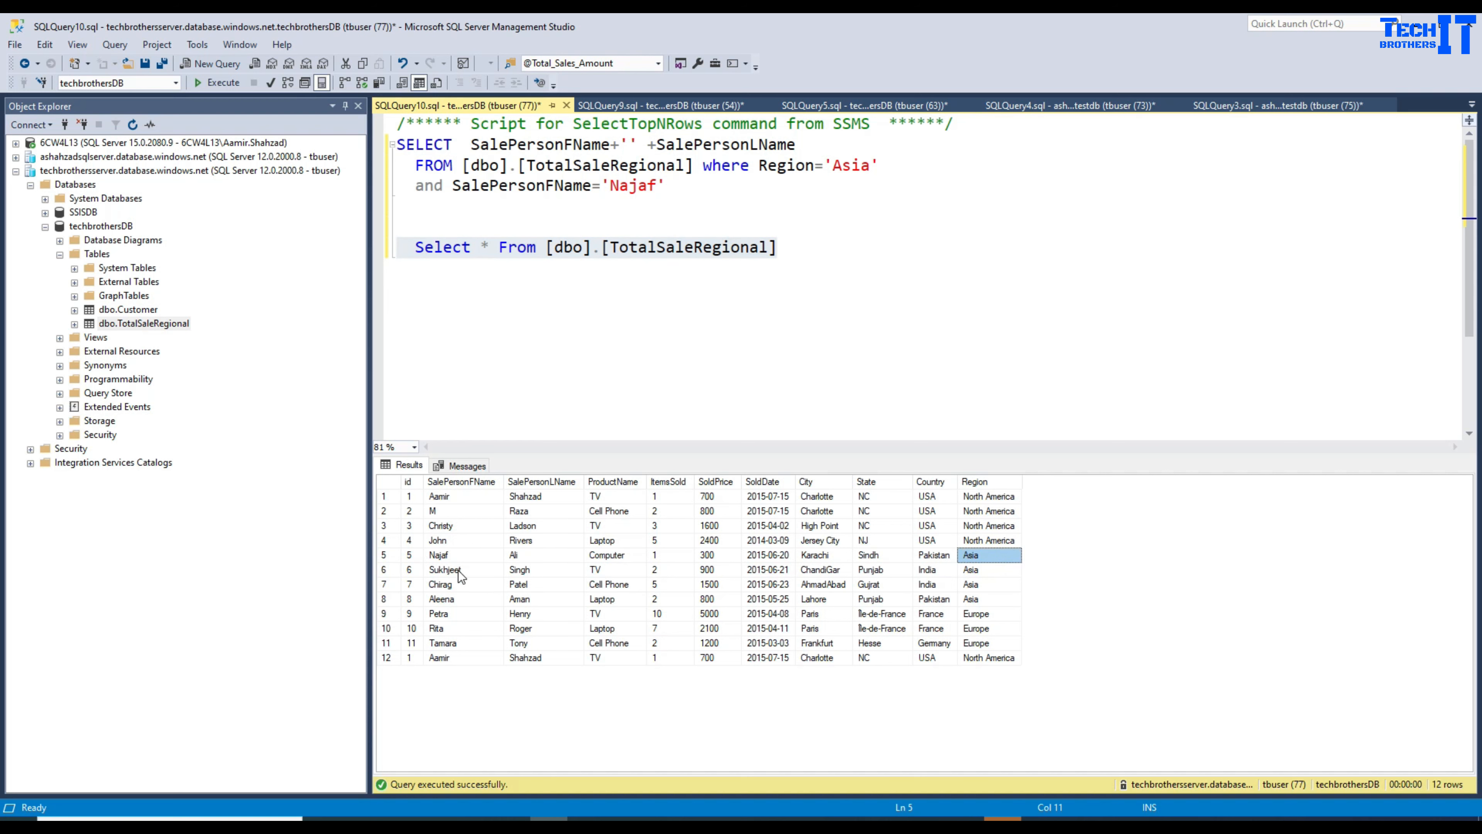
{"action": "left_click", "coordinate": [458, 584]}
{"action": "left_click", "coordinate": [452, 601]}
{"action": "right_click", "coordinate": [452, 604]}
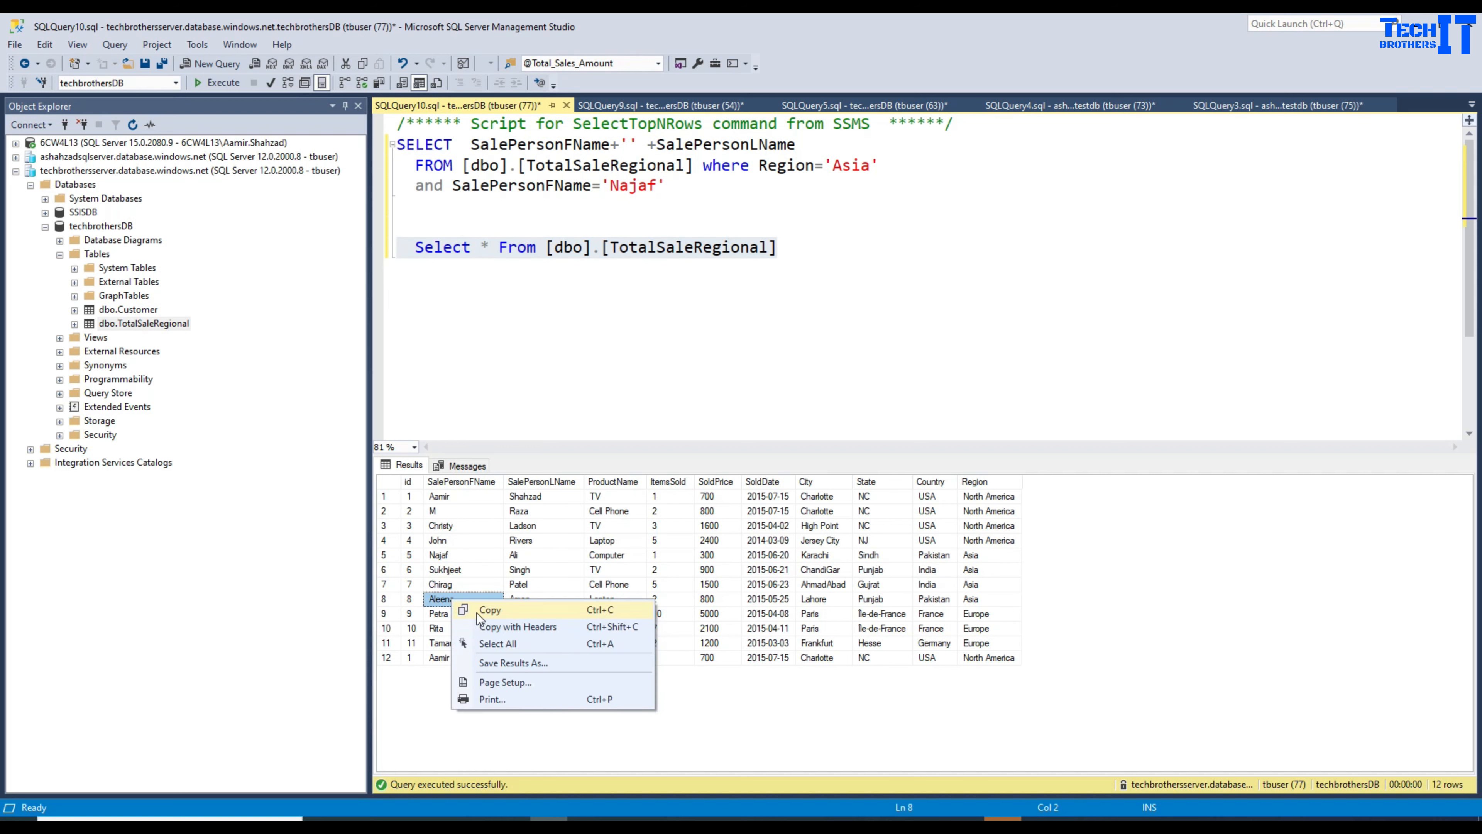
{"action": "left_click", "coordinate": [474, 610]}
{"action": "left_click", "coordinate": [646, 187]}
{"action": "double_click", "coordinate": [646, 187]}
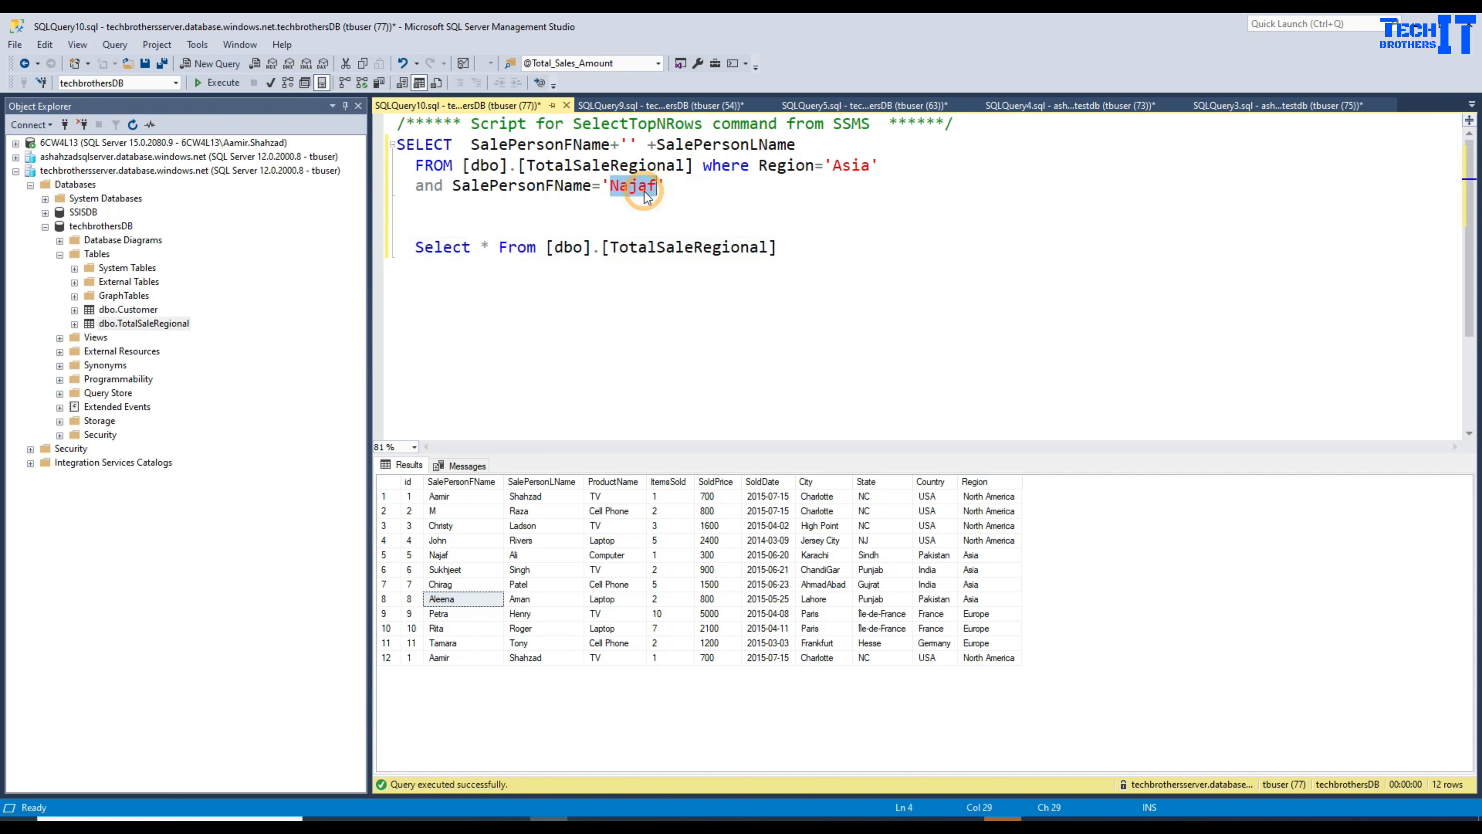
{"action": "key", "text": "ctrl+v"}
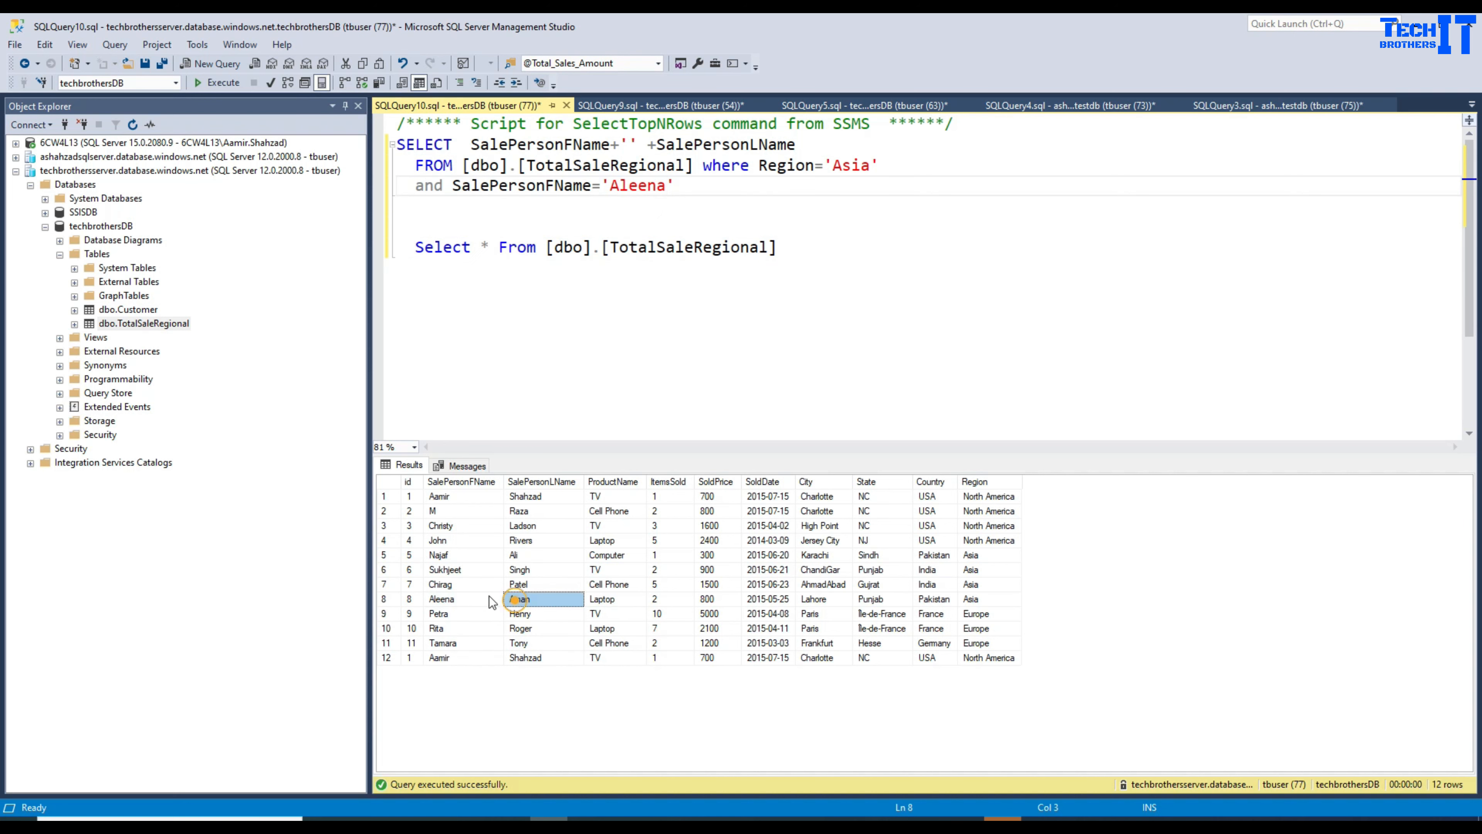
{"action": "left_click", "coordinate": [466, 601]}
{"action": "left_click_drag", "start_coordinate": [694, 186], "coordinate": [397, 145]}
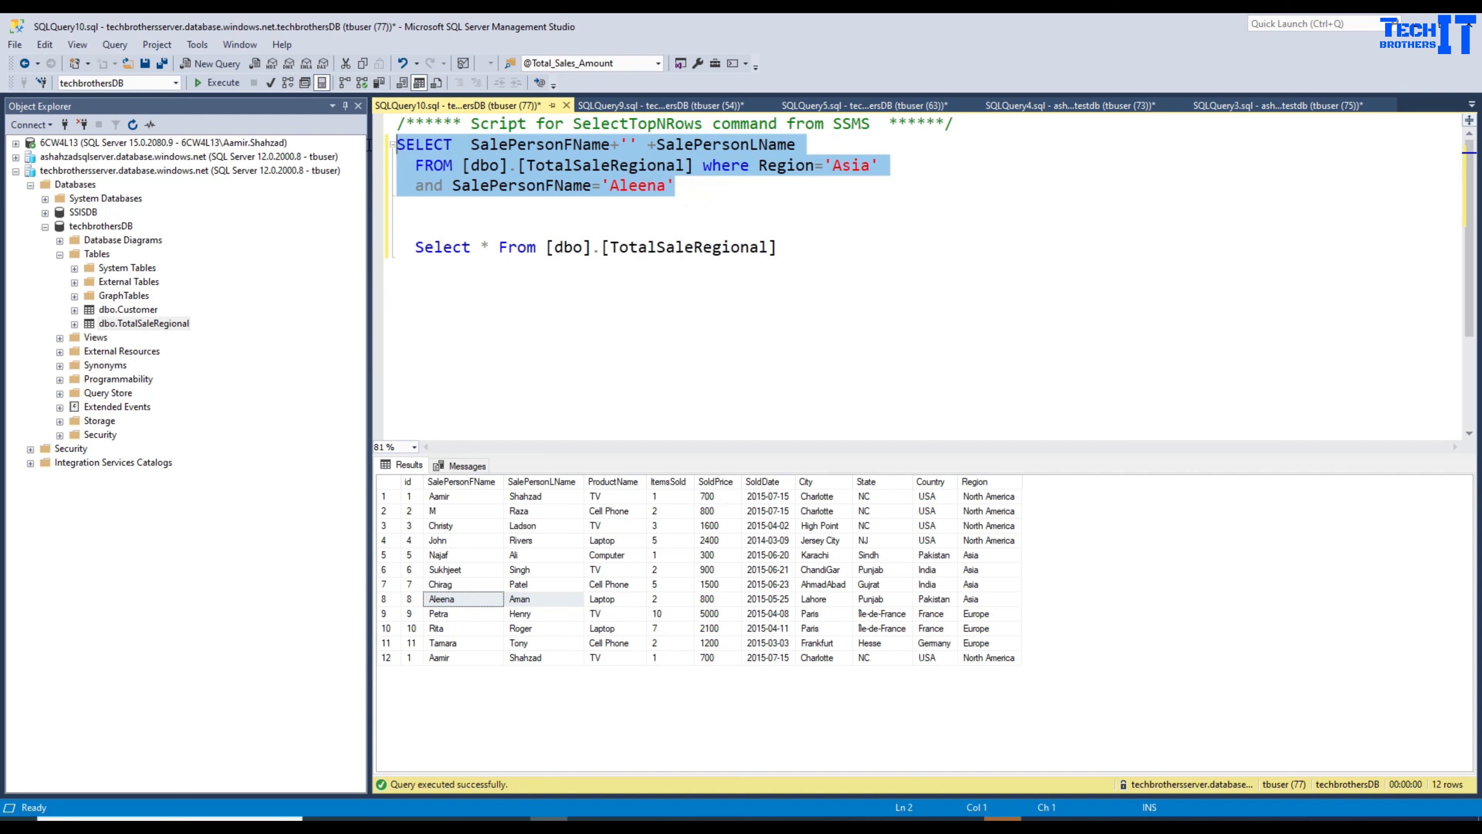
{"action": "left_click", "coordinate": [216, 82]}
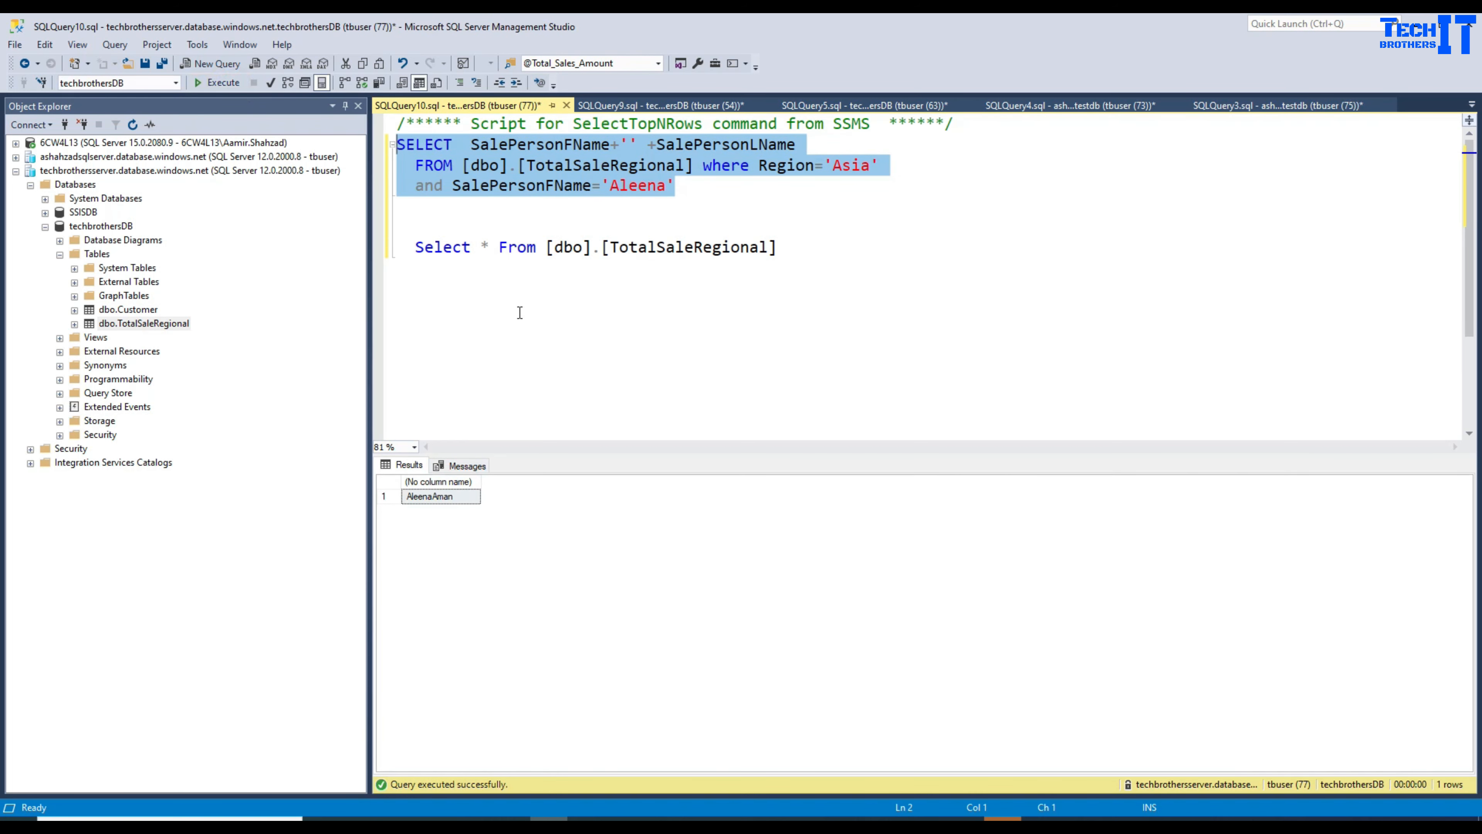
Step: Add a space separator between the names and copy the three-line name query
{"action": "left_click", "coordinate": [649, 171]}
{"action": "left_click", "coordinate": [628, 144]}
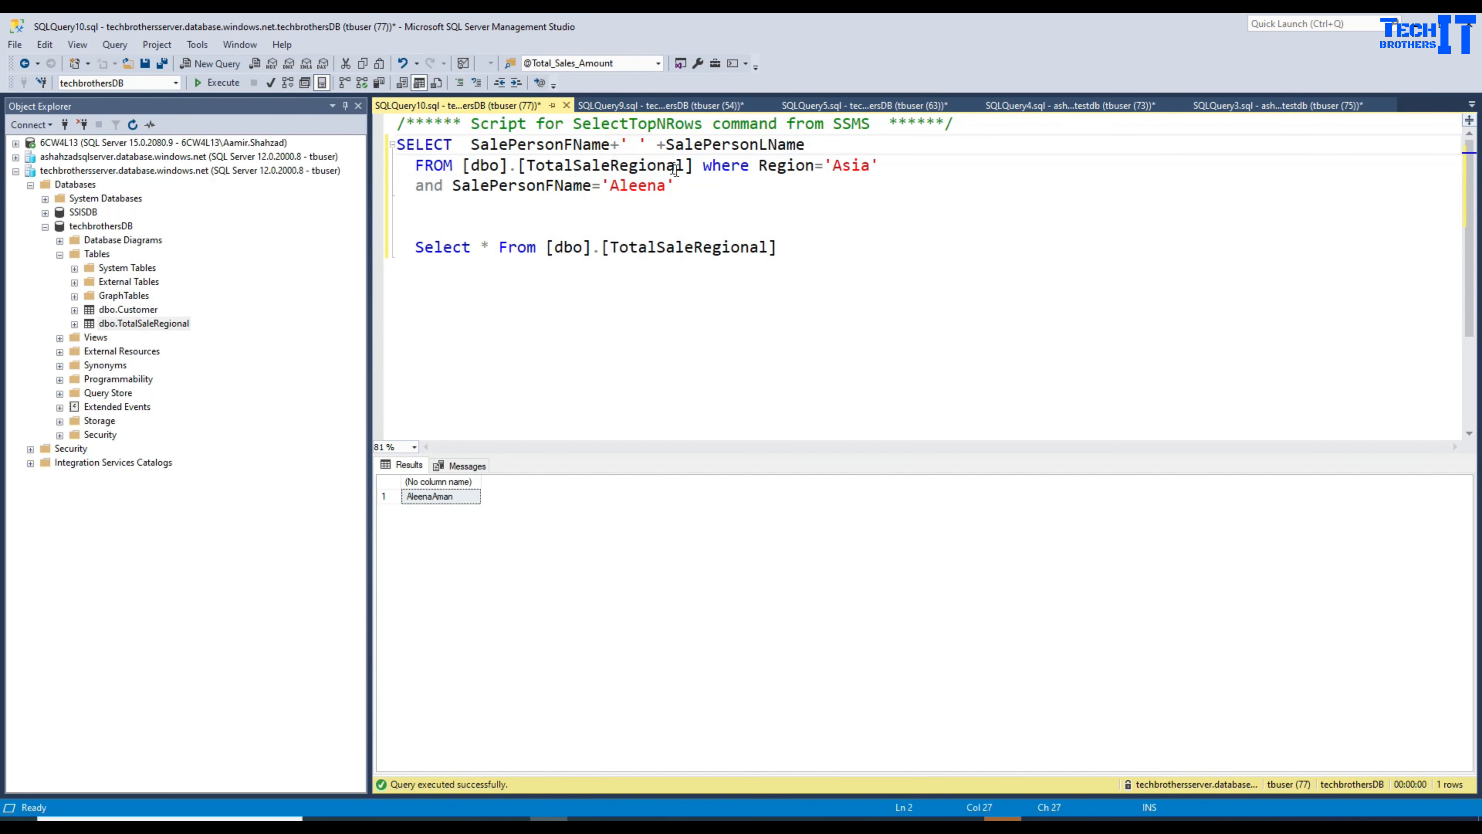
{"action": "left_click", "coordinate": [688, 184]}
{"action": "double_click", "coordinate": [637, 185]}
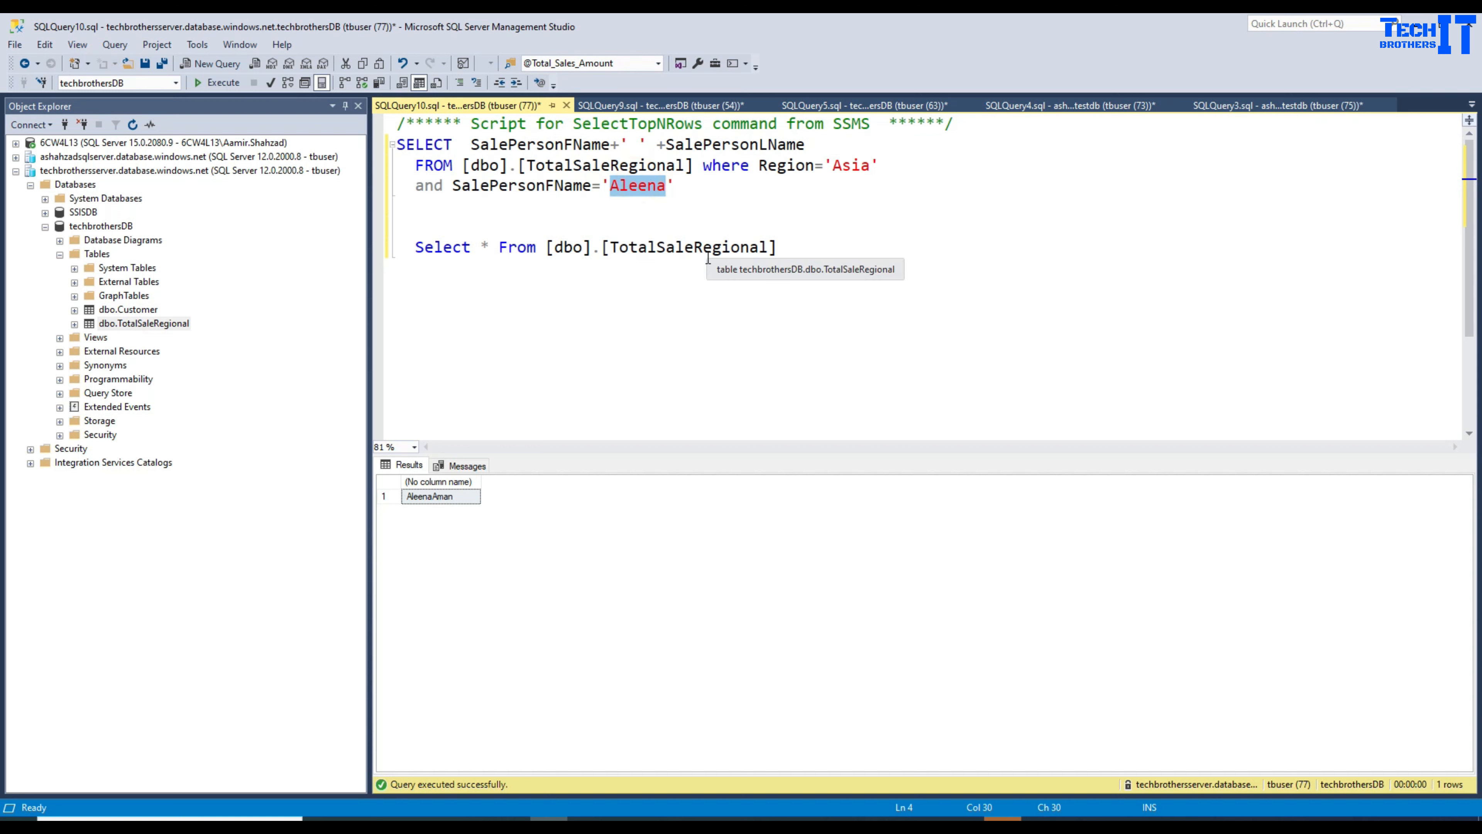
{"action": "left_click_drag", "start_coordinate": [671, 185], "coordinate": [397, 144]}
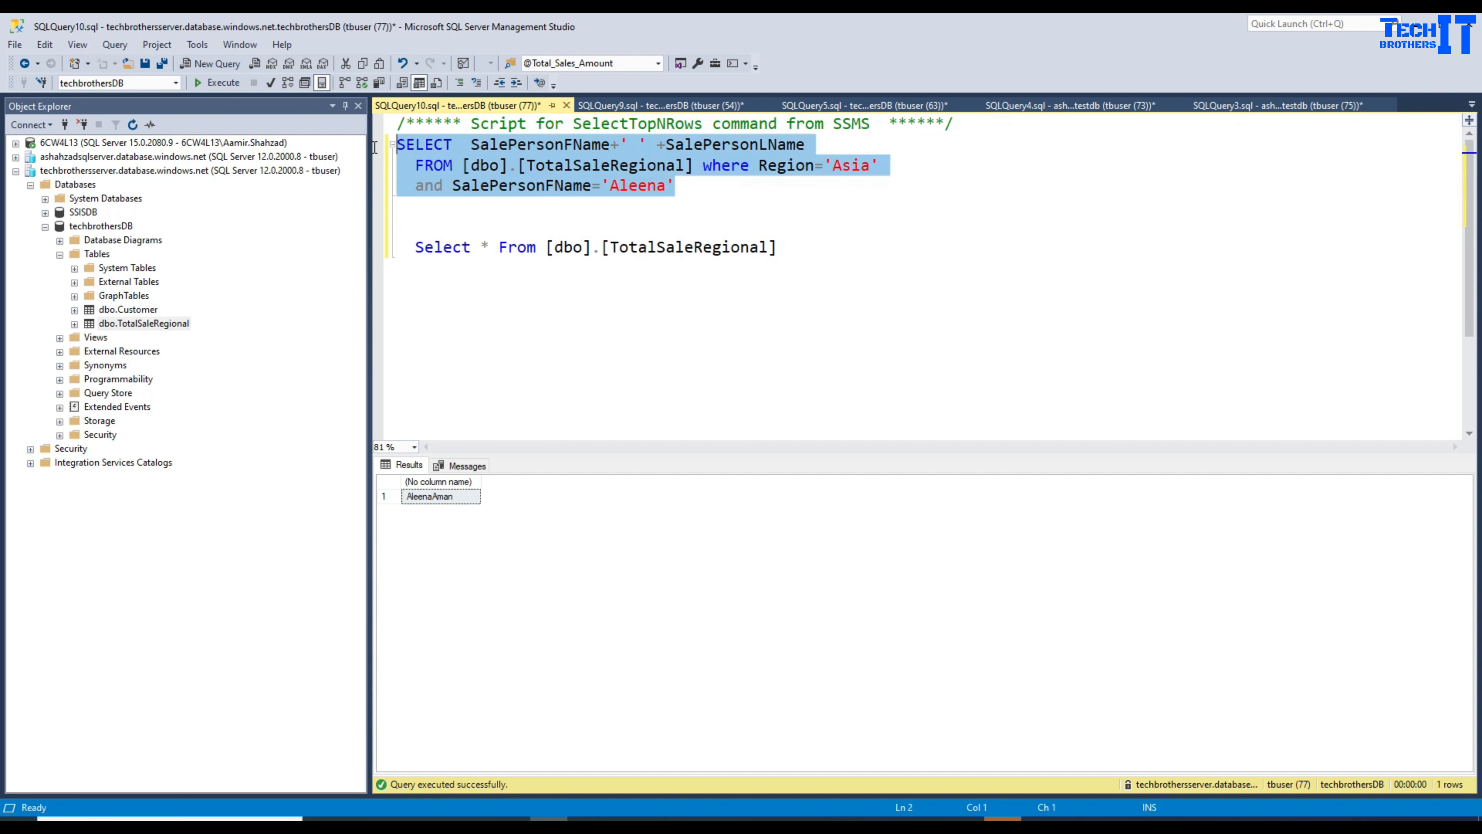
{"action": "right_click", "coordinate": [441, 164]}
{"action": "left_click", "coordinate": [492, 184]}
Step: Paste the full-name query over Script1's existing two-line query in Data Factory
{"action": "left_click", "coordinate": [889, 819]}
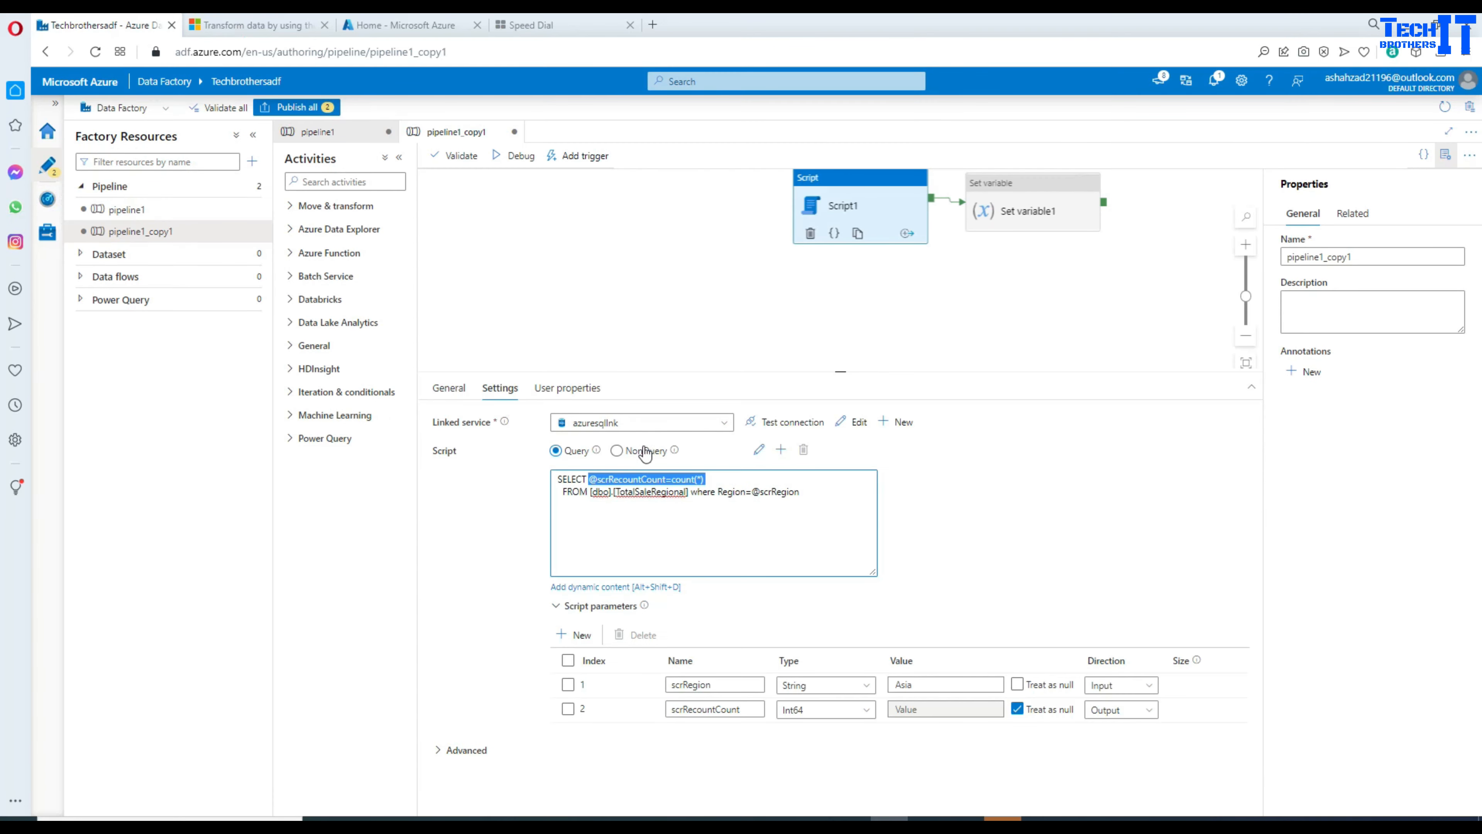
{"action": "left_click_drag", "start_coordinate": [834, 502], "coordinate": [543, 483]}
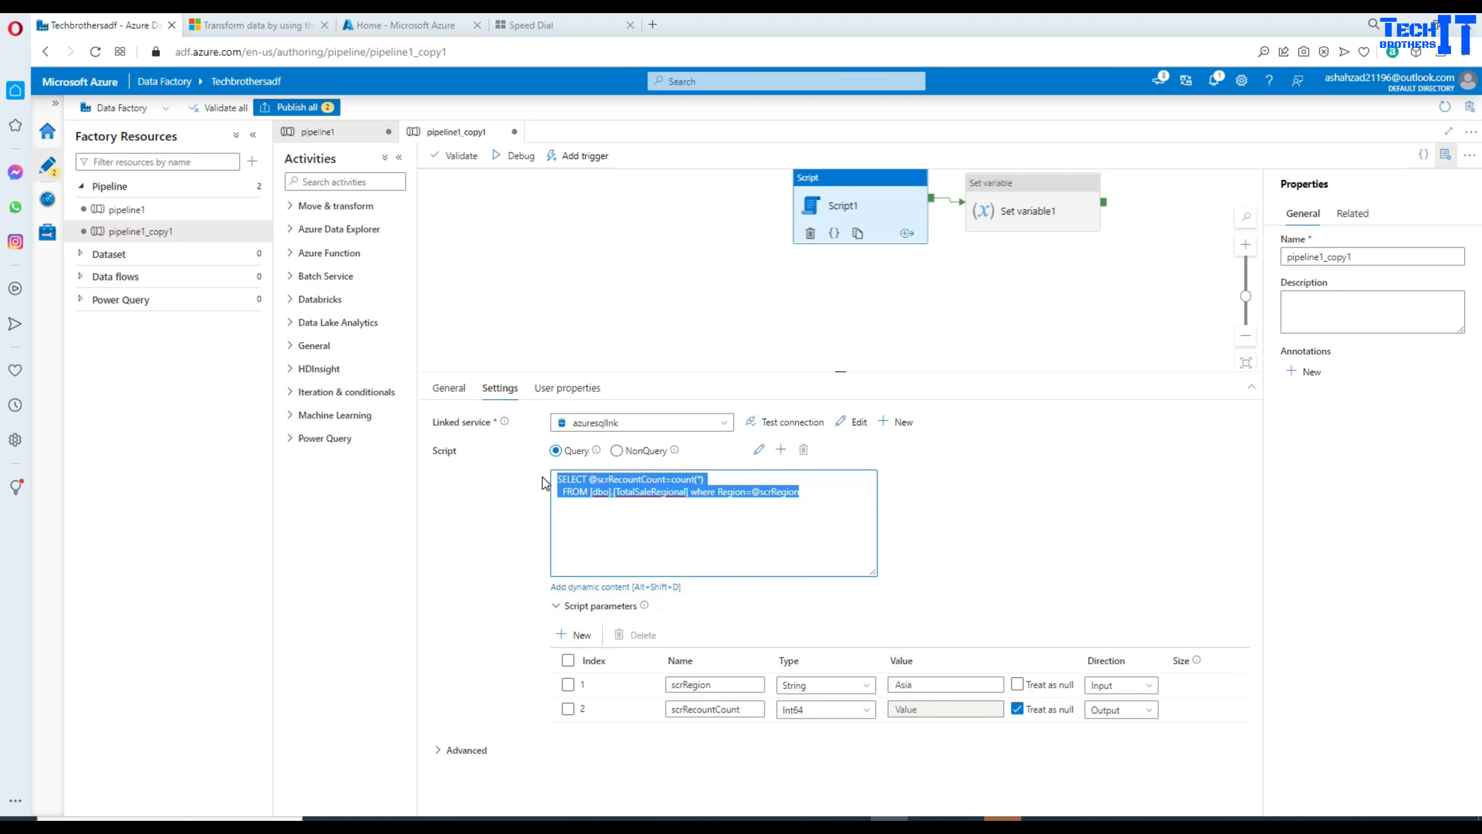
{"action": "key", "text": "ctrl+v"}
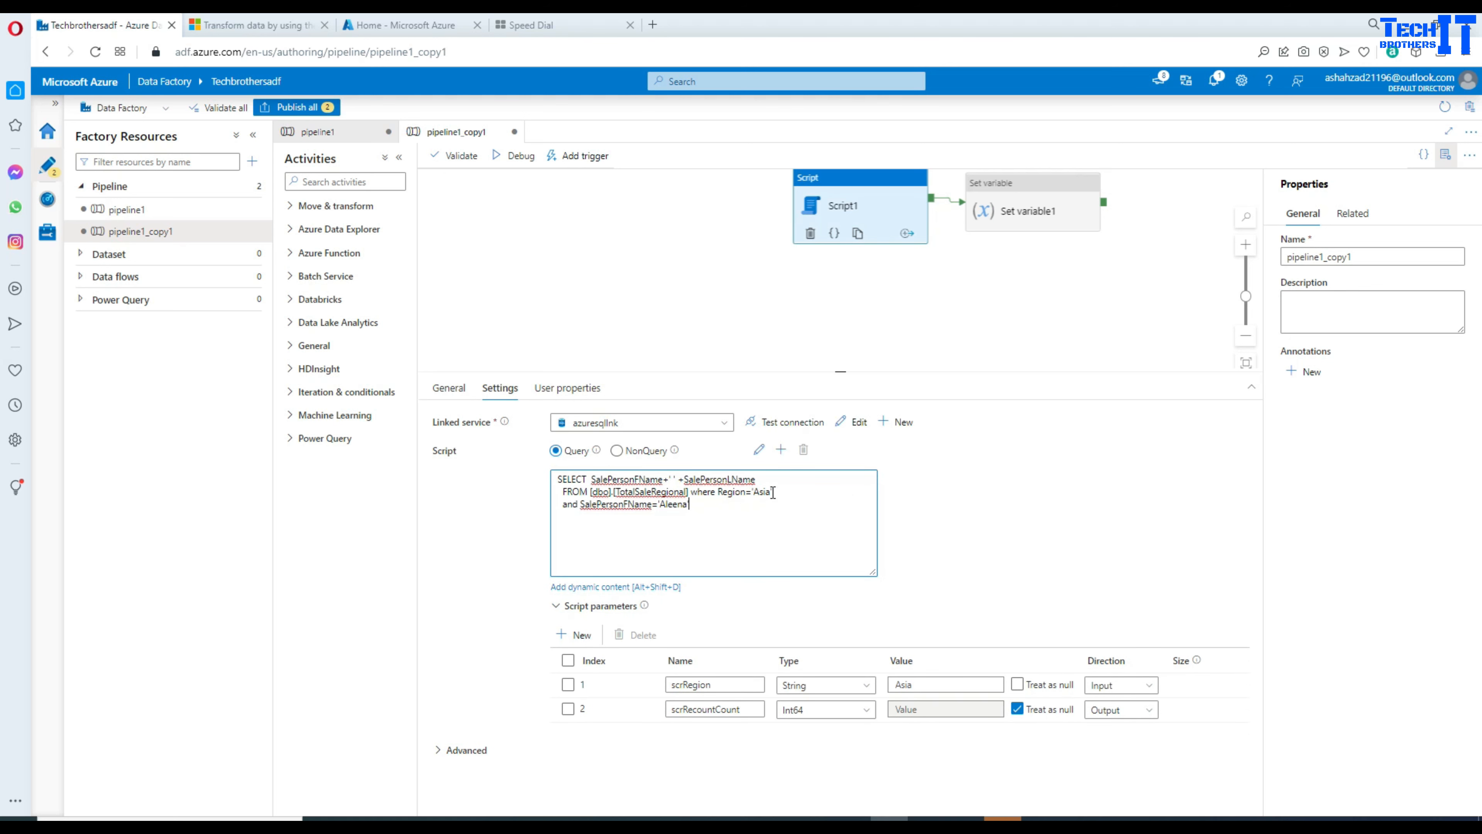
{"action": "left_click_drag", "start_coordinate": [752, 492], "coordinate": [772, 492]}
{"action": "left_click", "coordinate": [719, 684]}
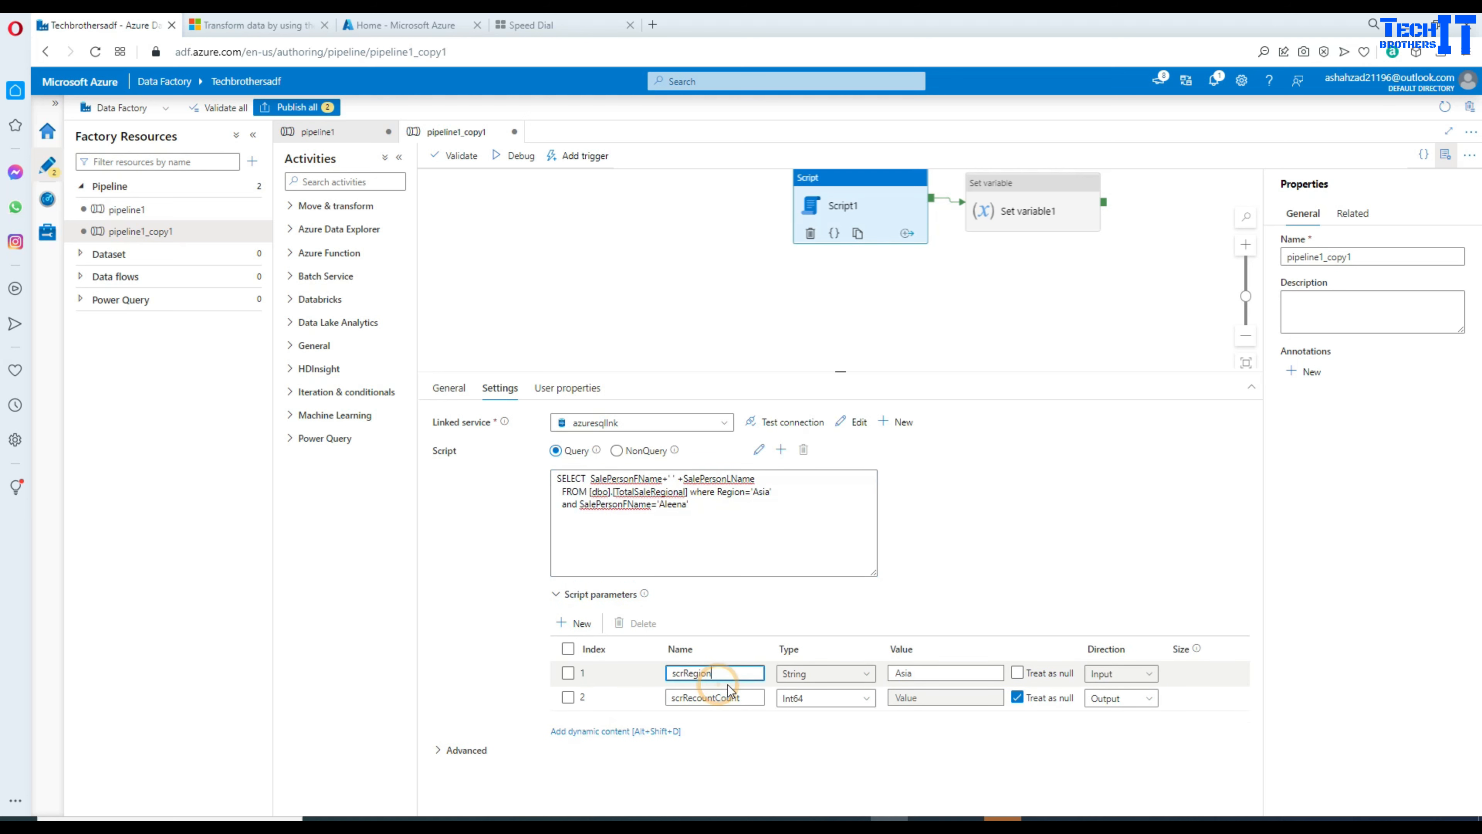
{"action": "left_click_drag", "start_coordinate": [723, 674], "coordinate": [656, 668]}
{"action": "right_click", "coordinate": [680, 671]}
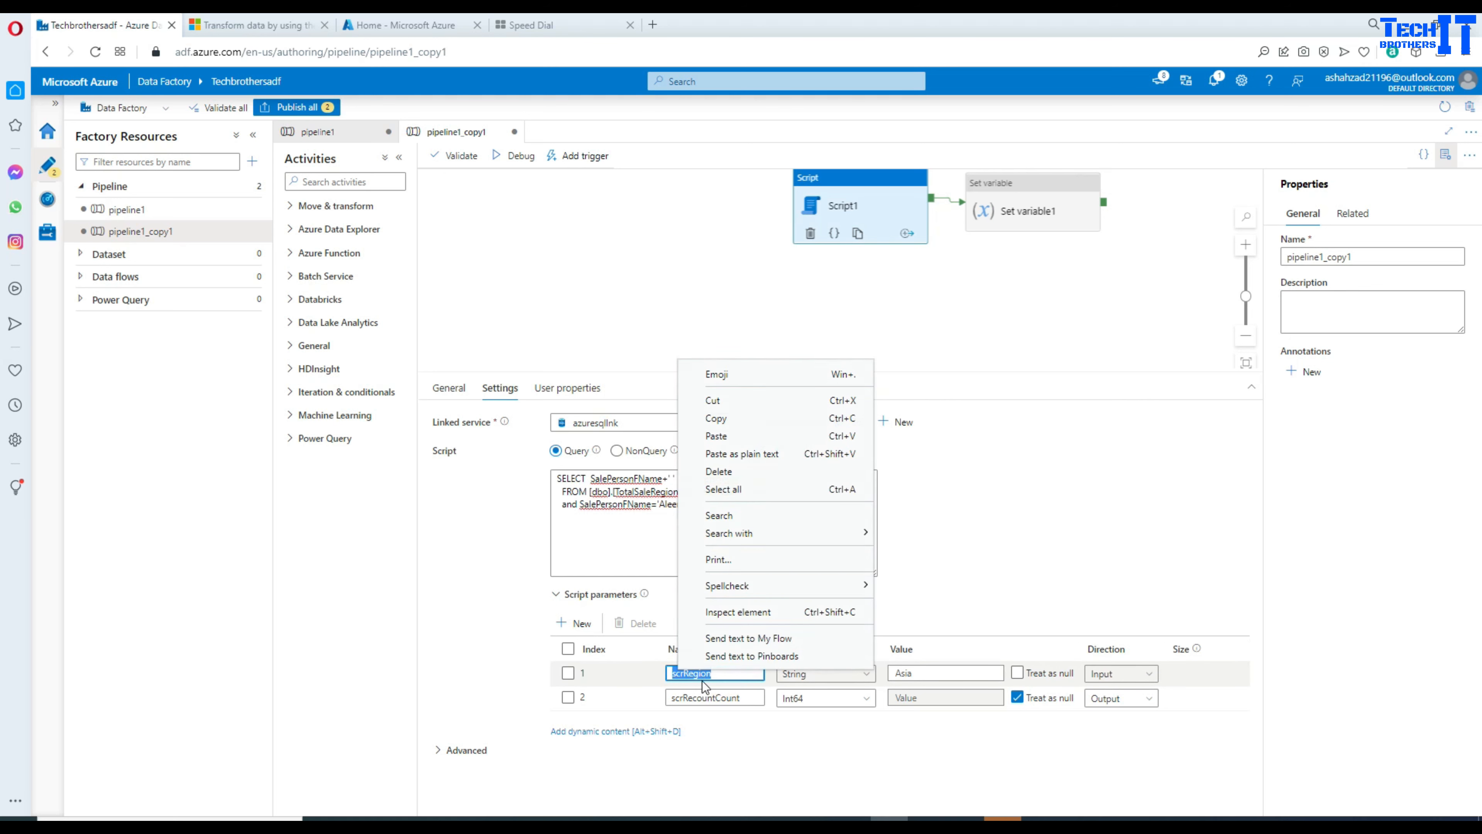
{"action": "left_click", "coordinate": [741, 422]}
{"action": "left_click", "coordinate": [777, 492]}
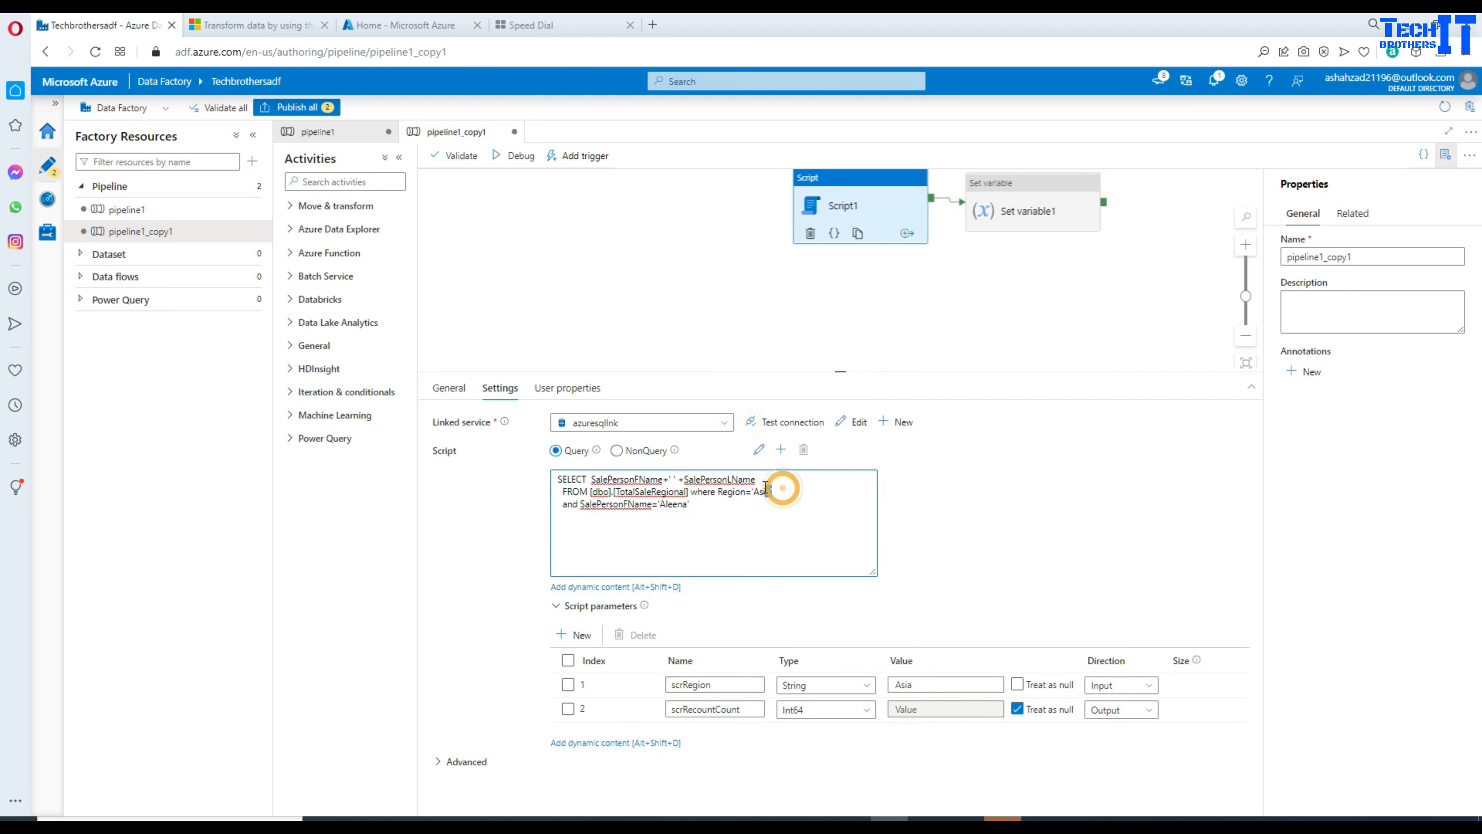
{"action": "left_click_drag", "start_coordinate": [777, 492], "coordinate": [755, 492]}
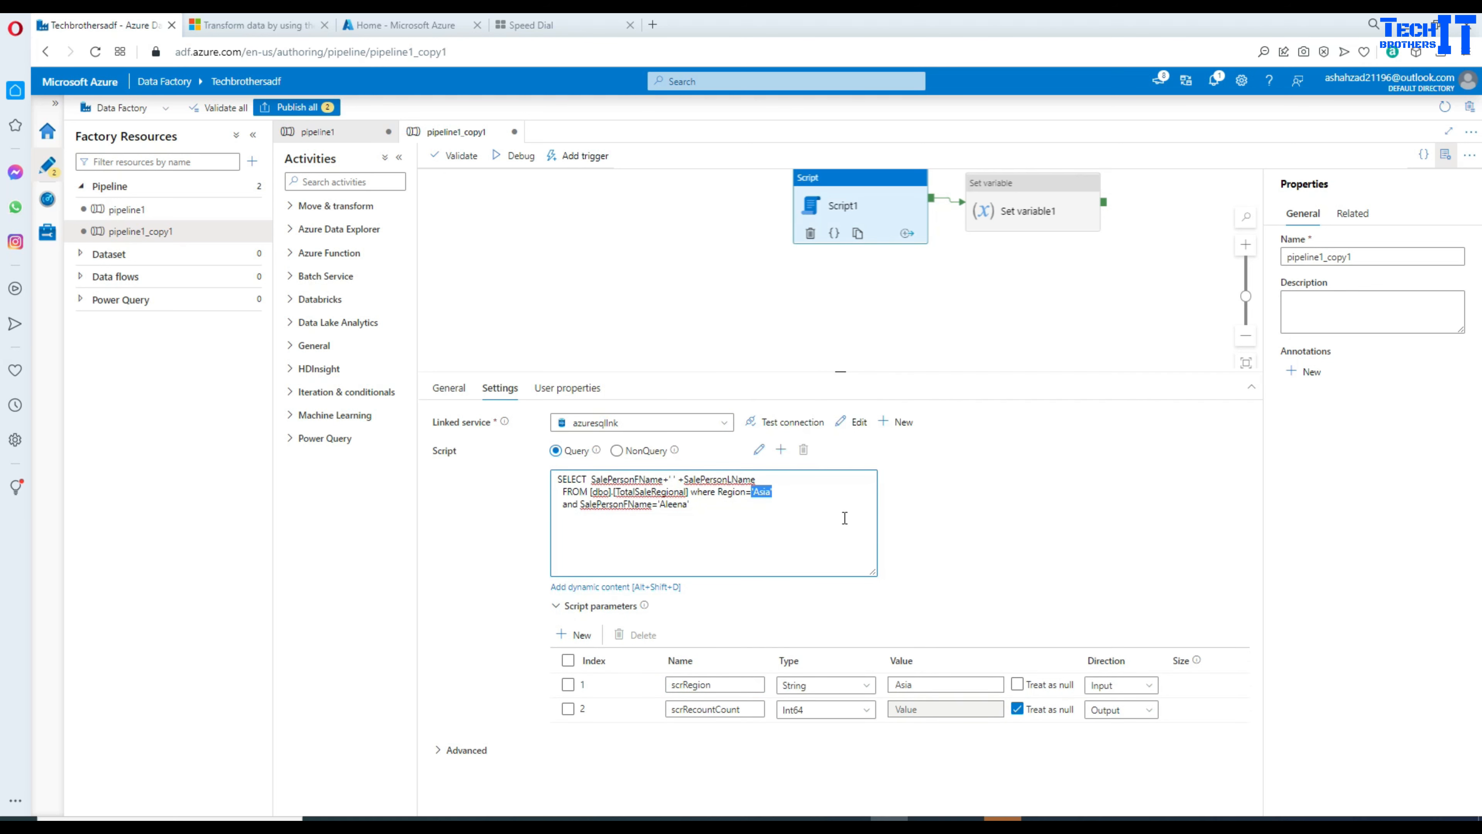
{"action": "key", "text": "BackSpace"}
{"action": "type", "text": "@"}
{"action": "key", "text": "ctrl+v"}
{"action": "left_click", "coordinate": [934, 685]}
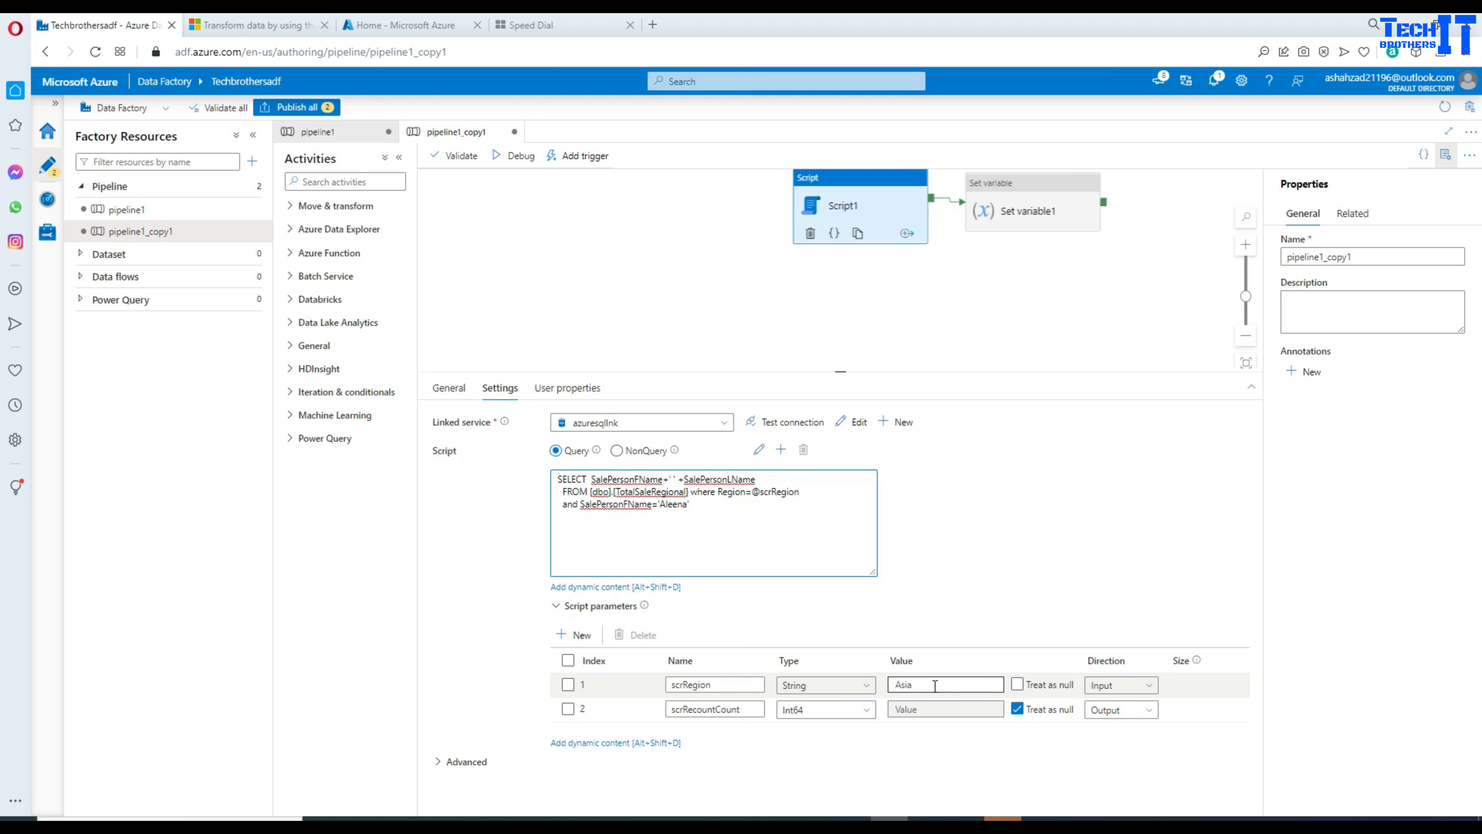
{"action": "left_click", "coordinate": [677, 528]}
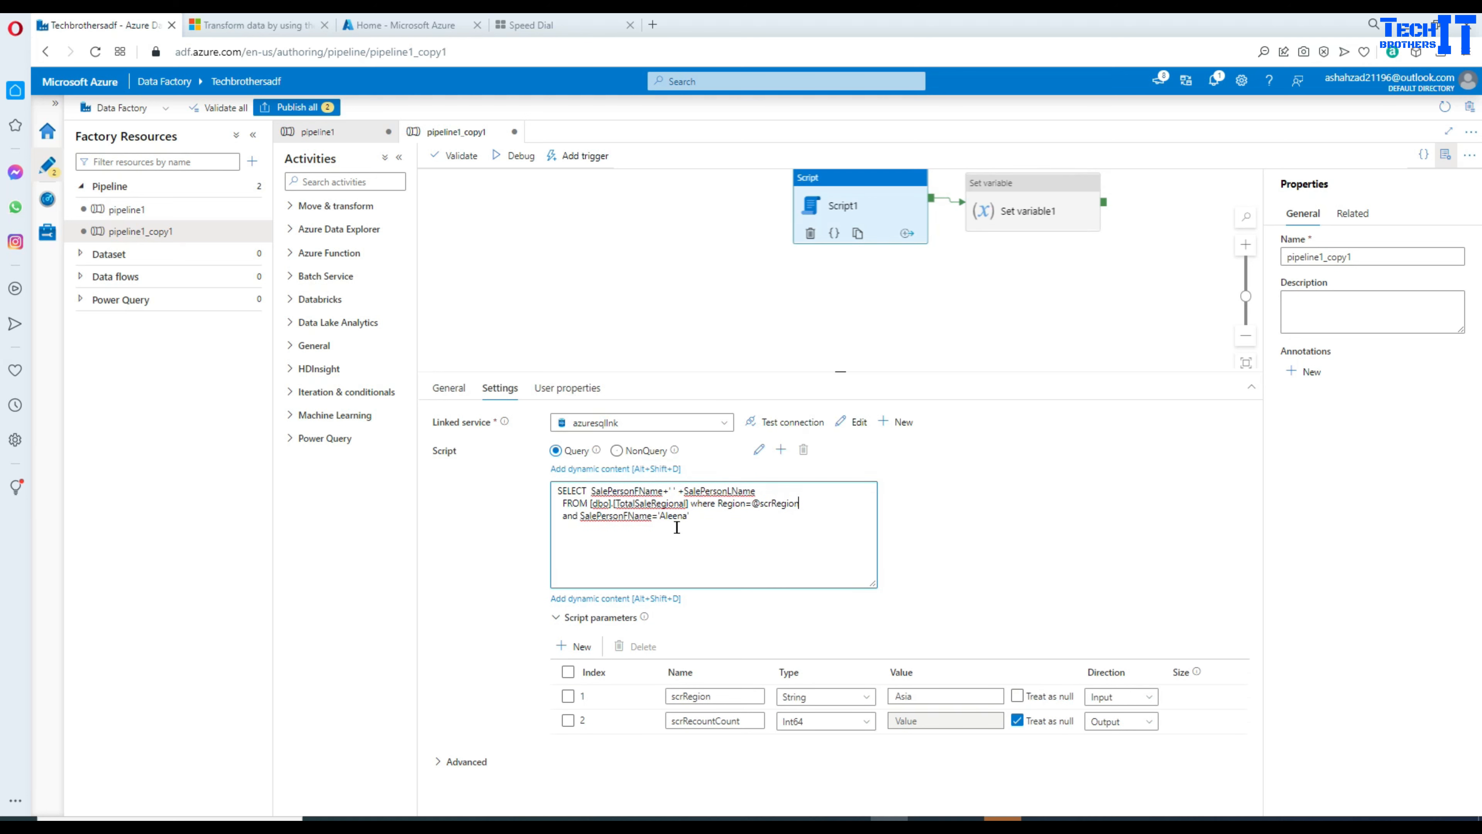
{"action": "left_click", "coordinate": [630, 498]}
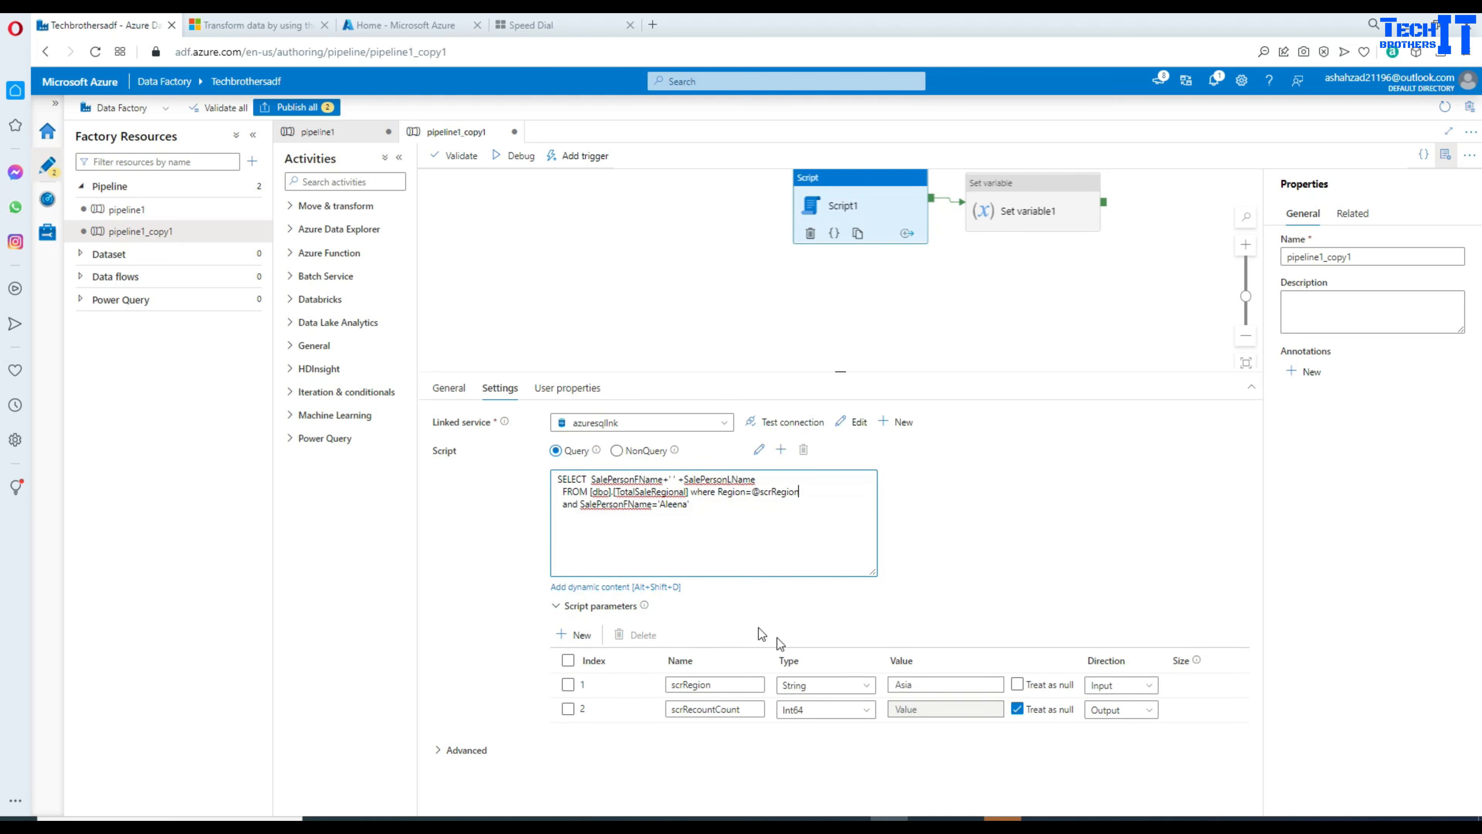
{"action": "left_click", "coordinate": [923, 683]}
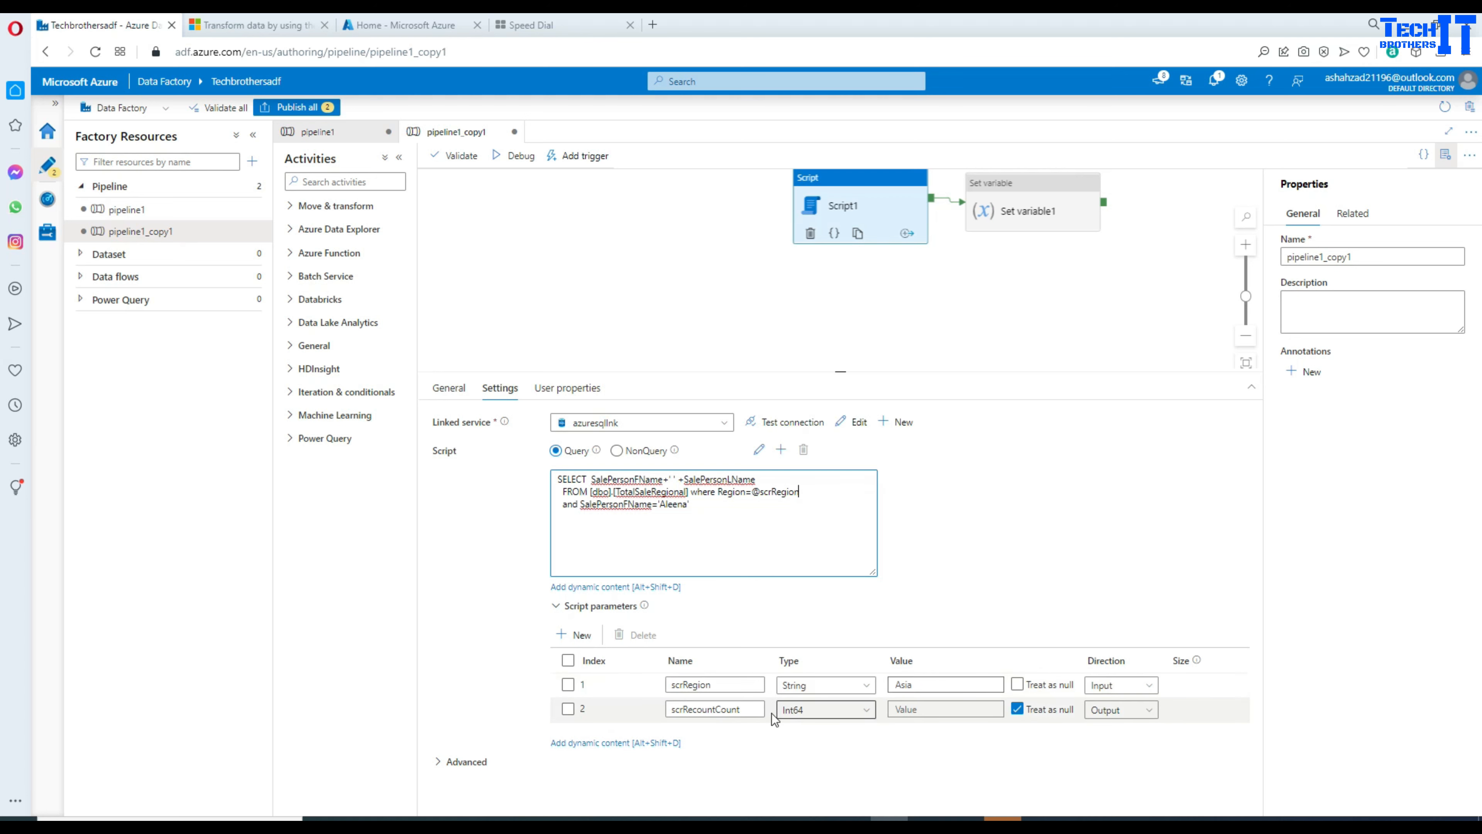
Step: Delete the scrRecountCount parameter and add a new empty script parameter row
{"action": "left_click", "coordinate": [569, 709]}
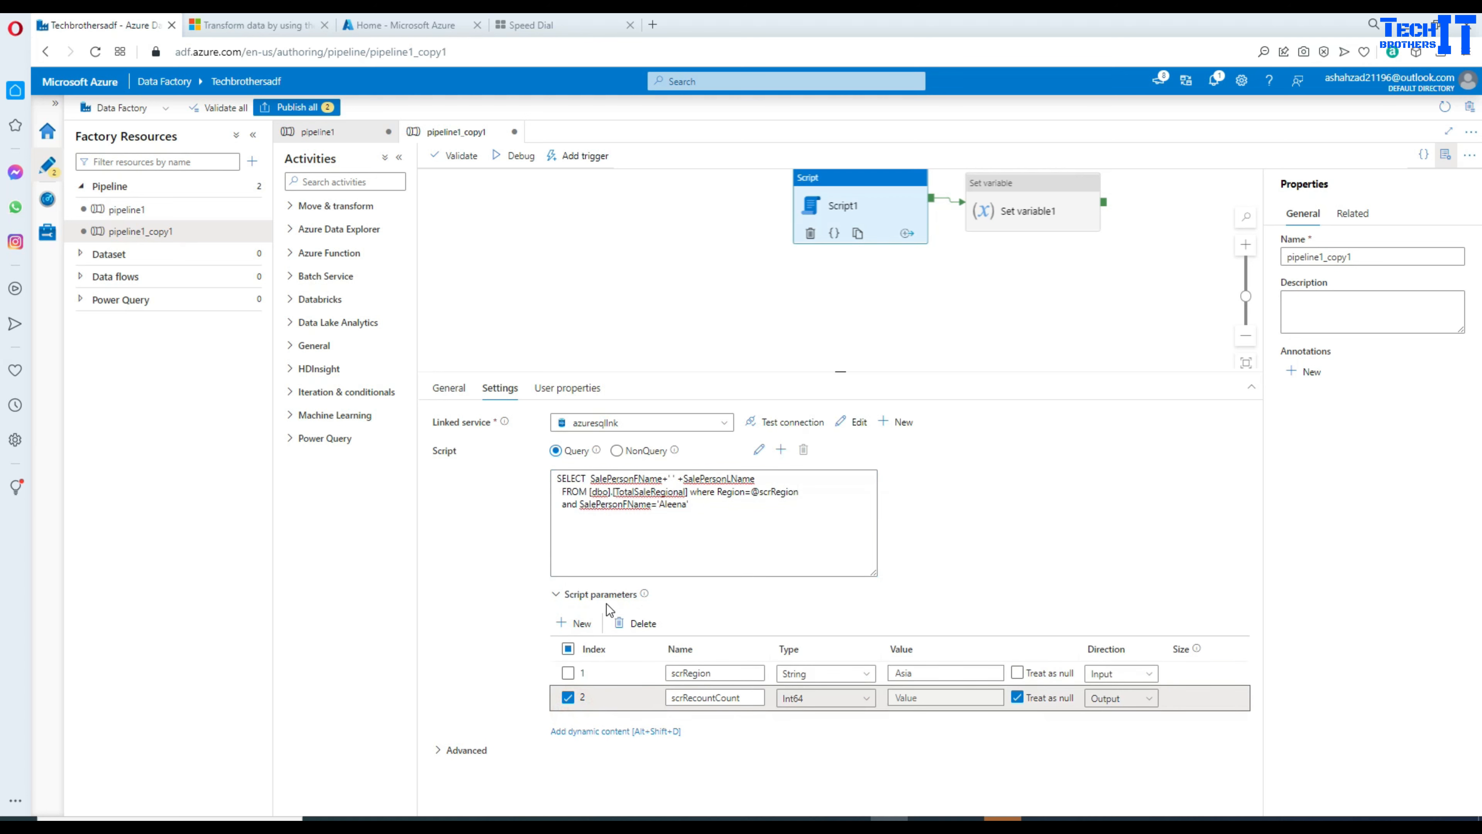
{"action": "left_click", "coordinate": [636, 623]}
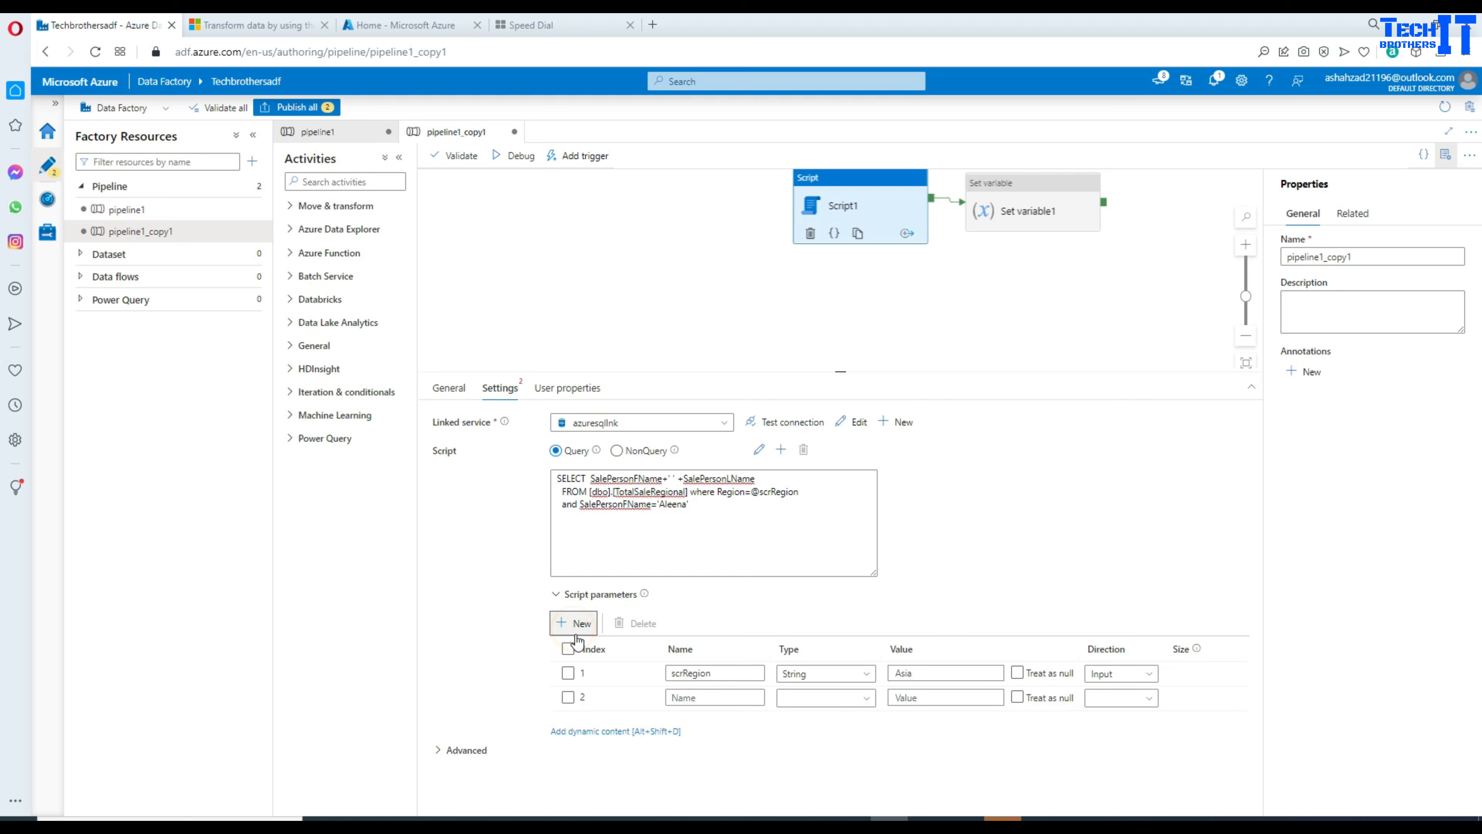
{"action": "left_click", "coordinate": [575, 623]}
{"action": "left_click", "coordinate": [712, 698]}
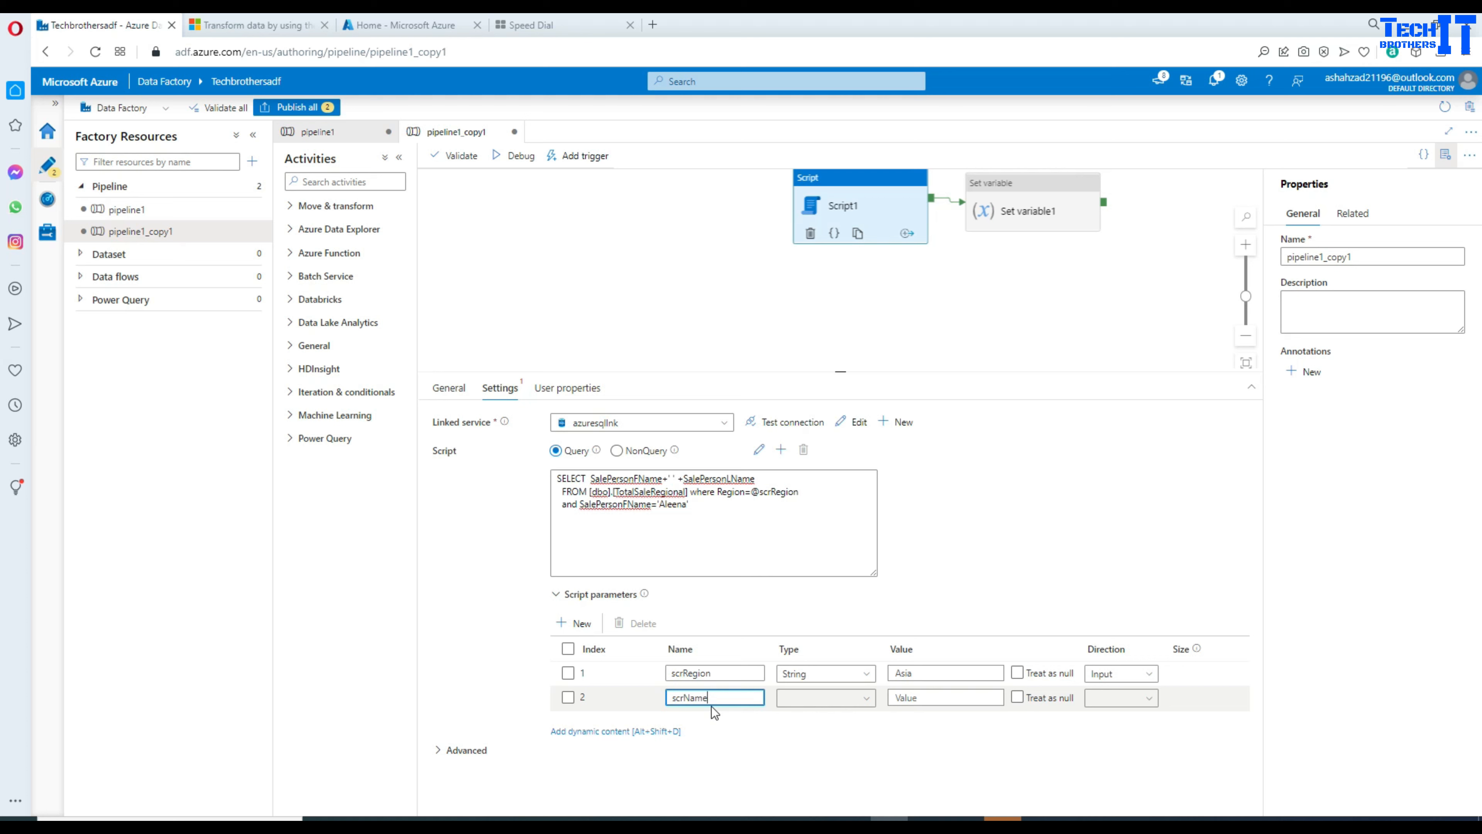
Step: Set Script1's second parameter to type String with InputOutput direction
{"action": "left_click", "coordinate": [807, 699]}
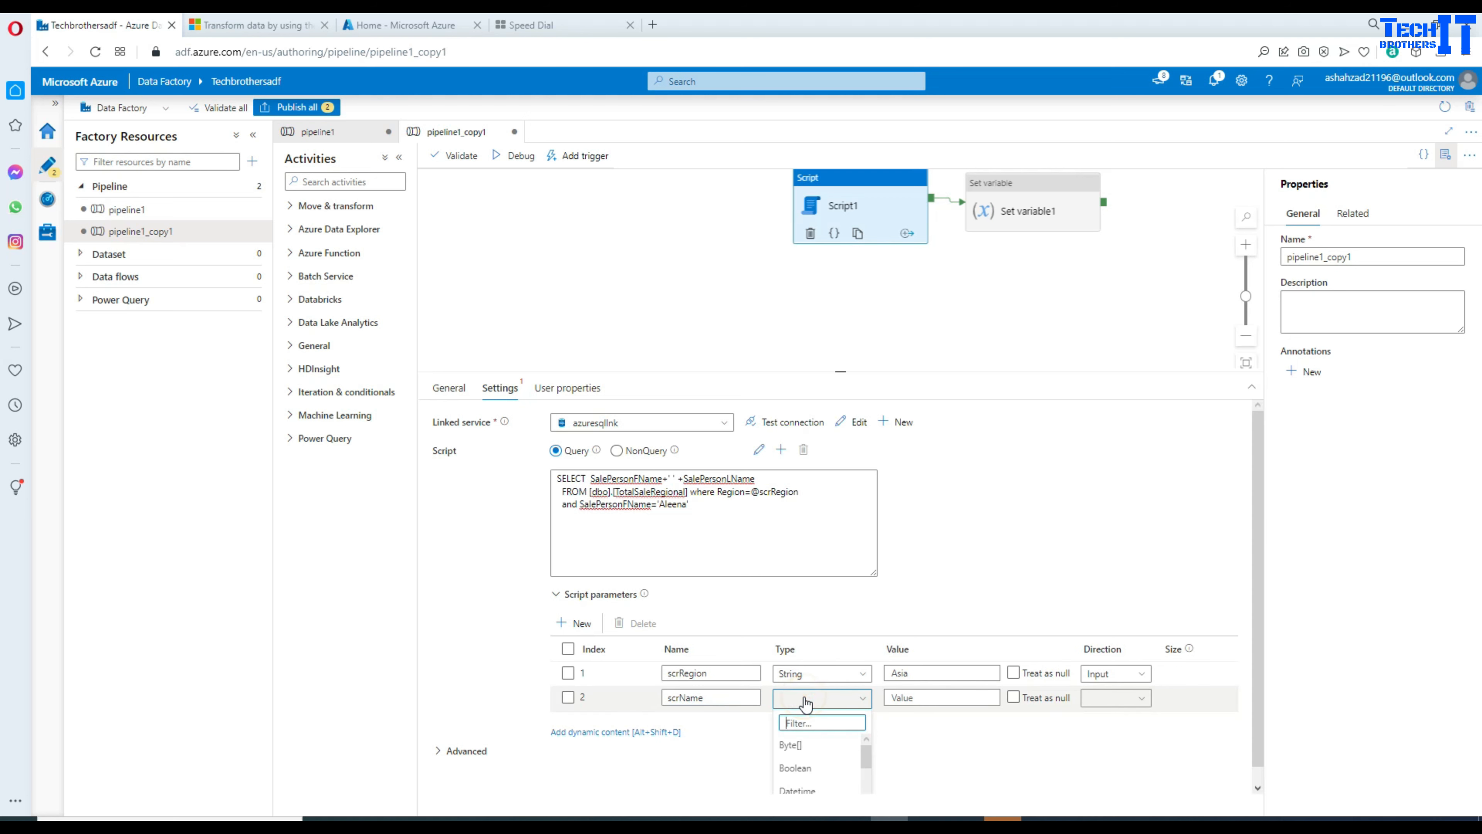
{"action": "type", "text": "strin"}
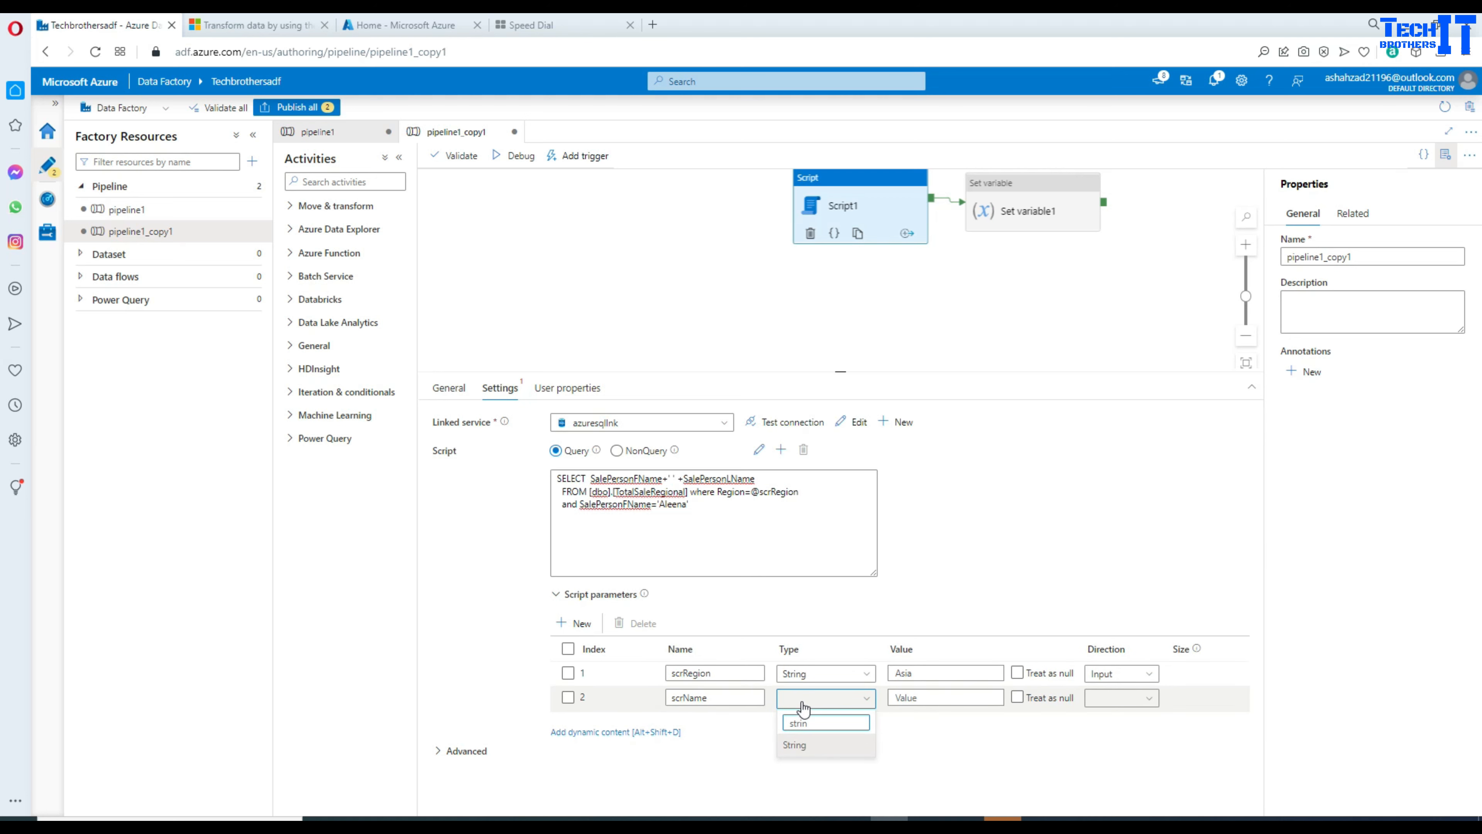
{"action": "left_click", "coordinate": [797, 745]}
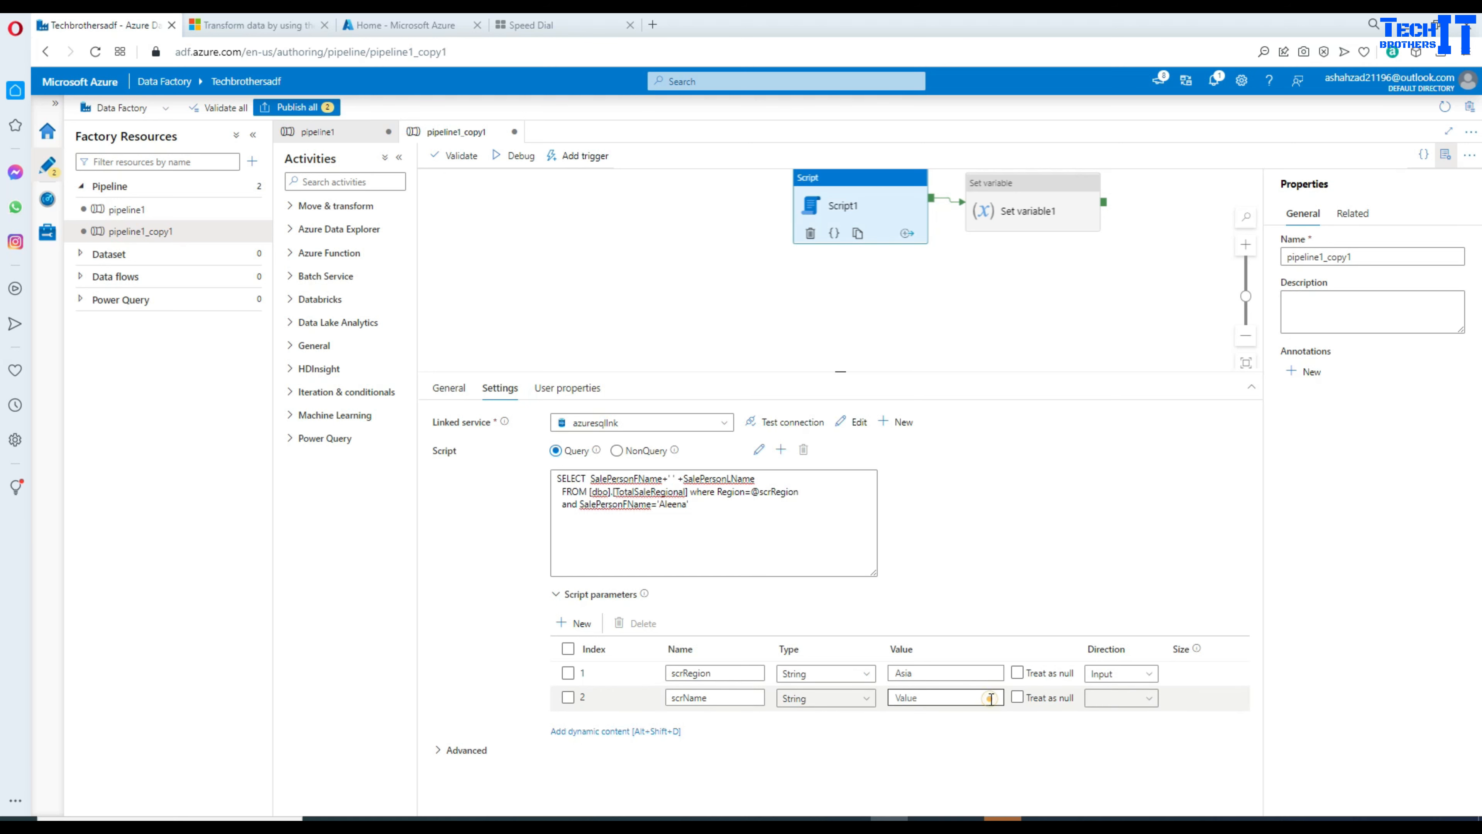
{"action": "left_click", "coordinate": [1116, 698]}
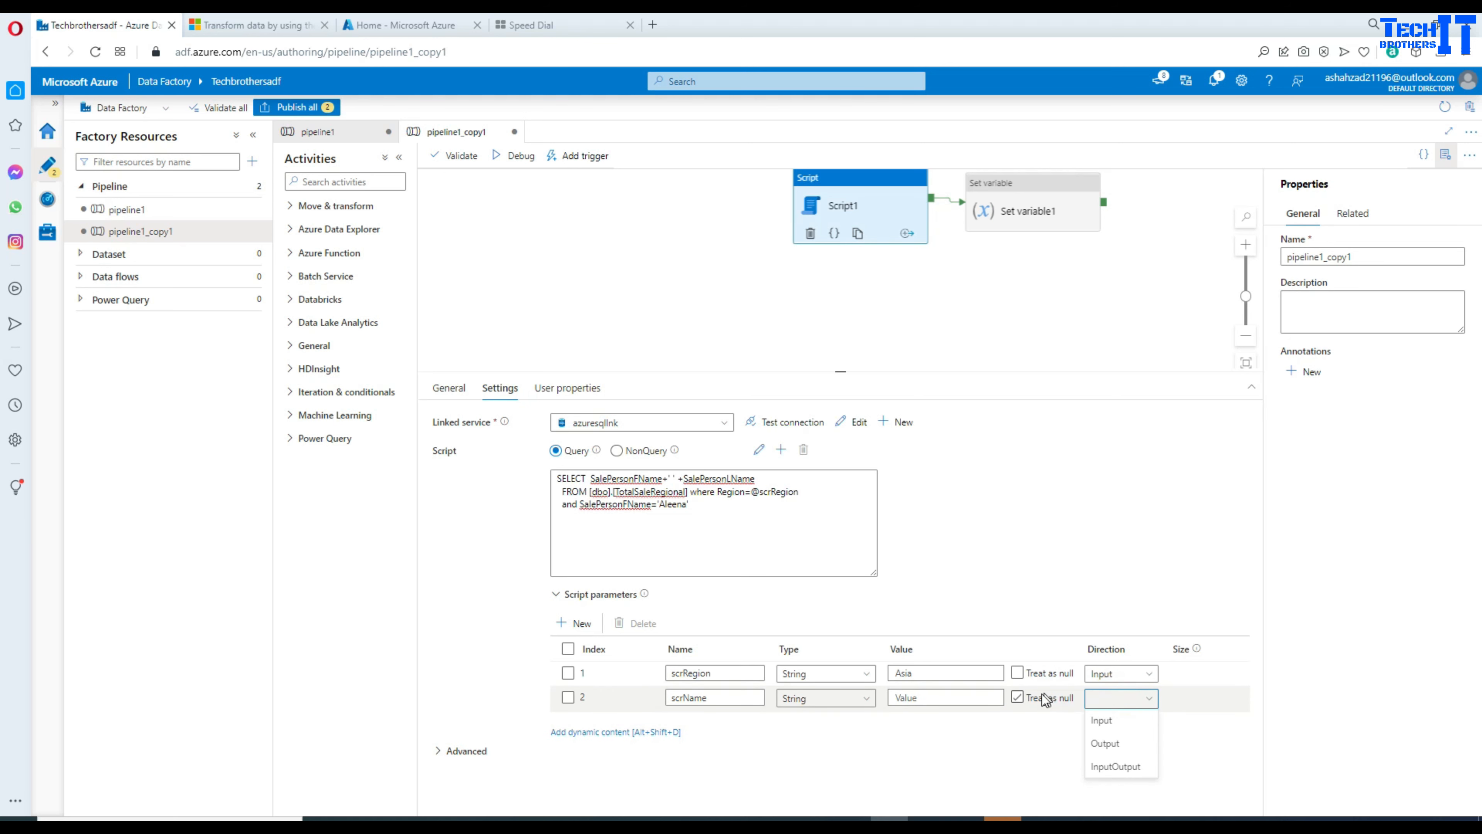
{"action": "left_click", "coordinate": [1024, 699]}
{"action": "left_click", "coordinate": [1134, 701]}
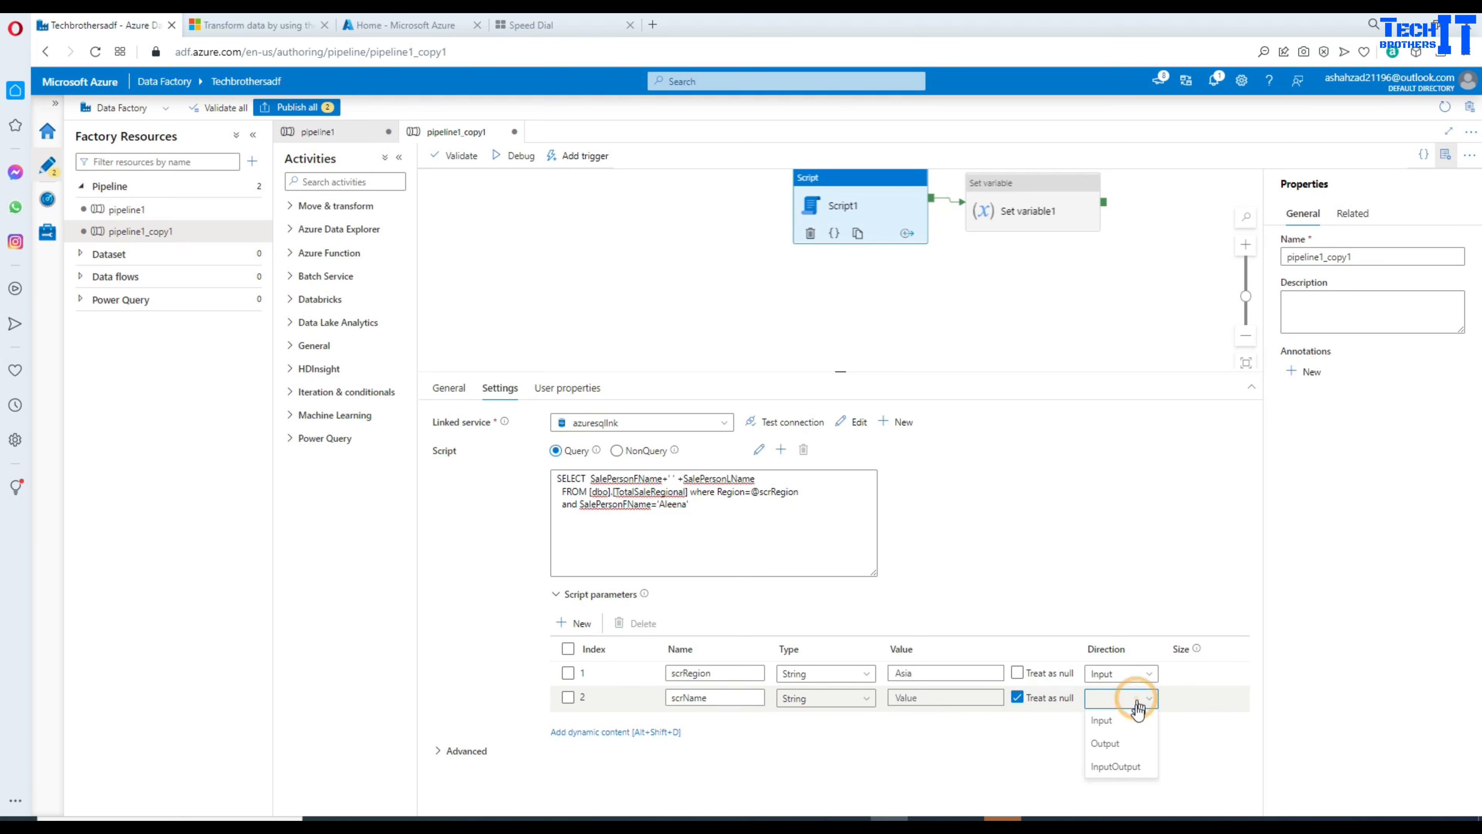
{"action": "left_click", "coordinate": [1125, 767]}
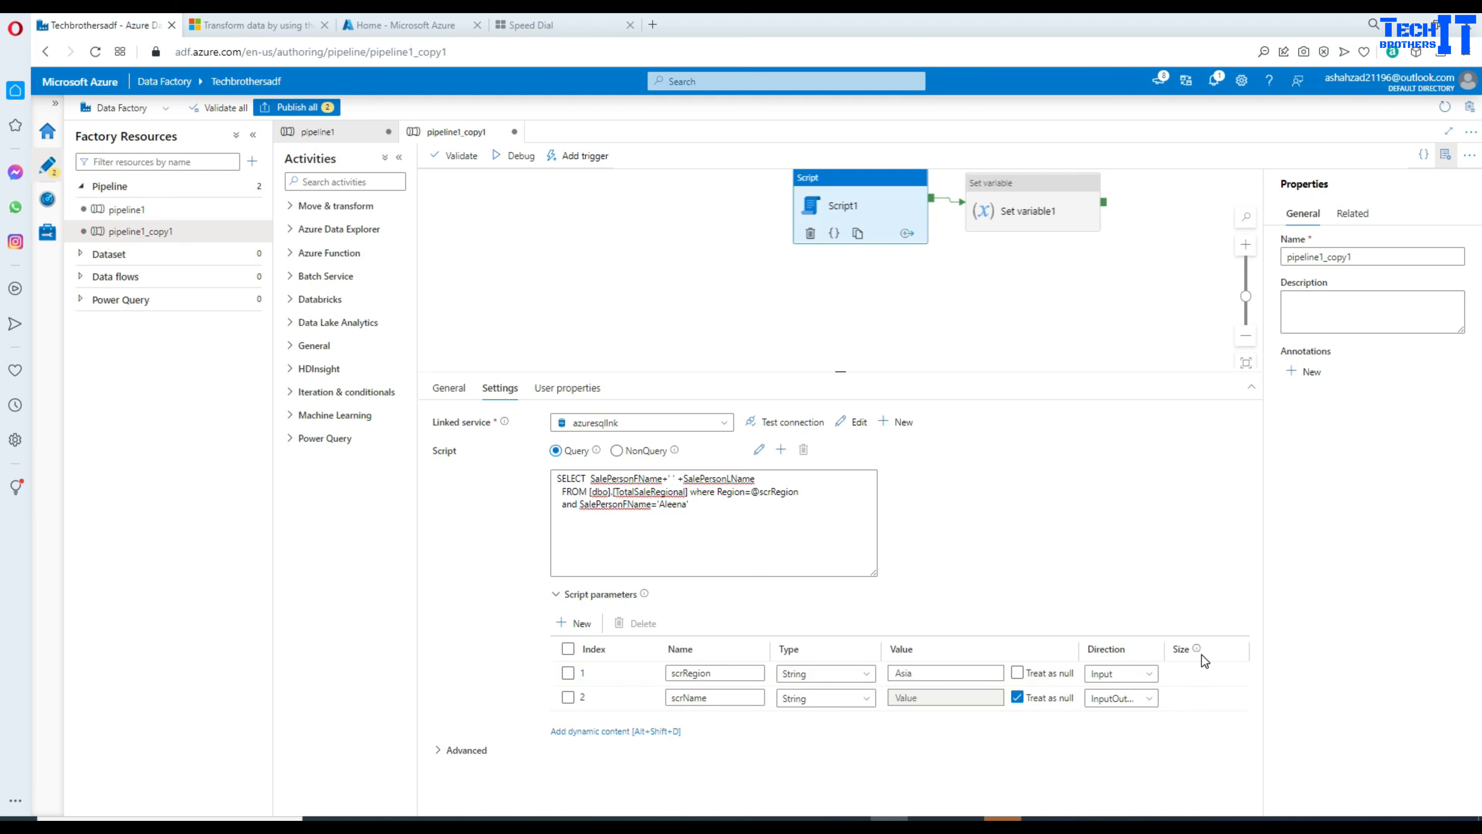
{"action": "left_click", "coordinate": [1446, 155]}
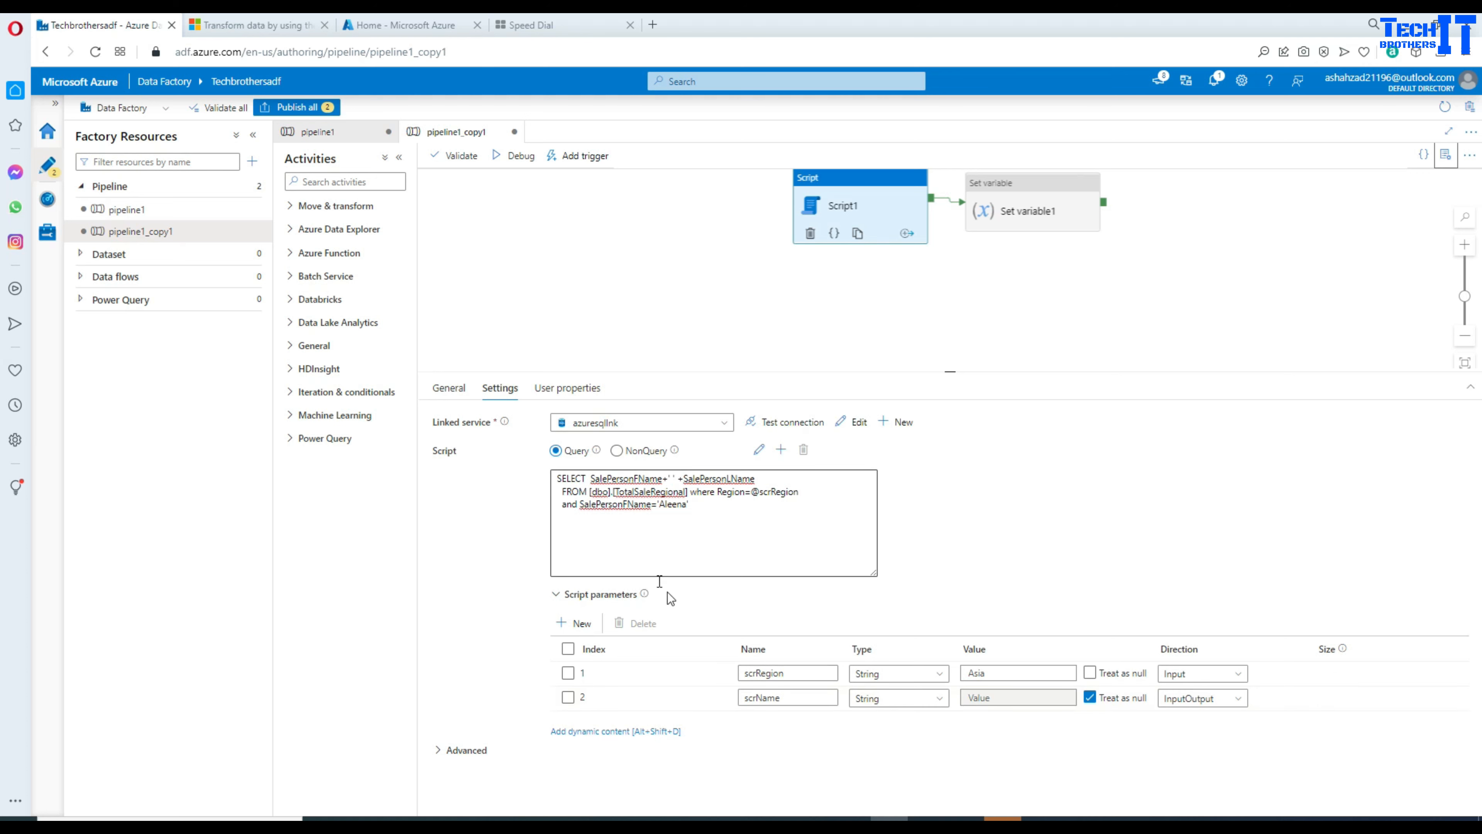
Step: Untick Treat as null and enter a sample first name as the second parameter's value
{"action": "double_click", "coordinate": [801, 697]}
{"action": "left_click", "coordinate": [980, 695]}
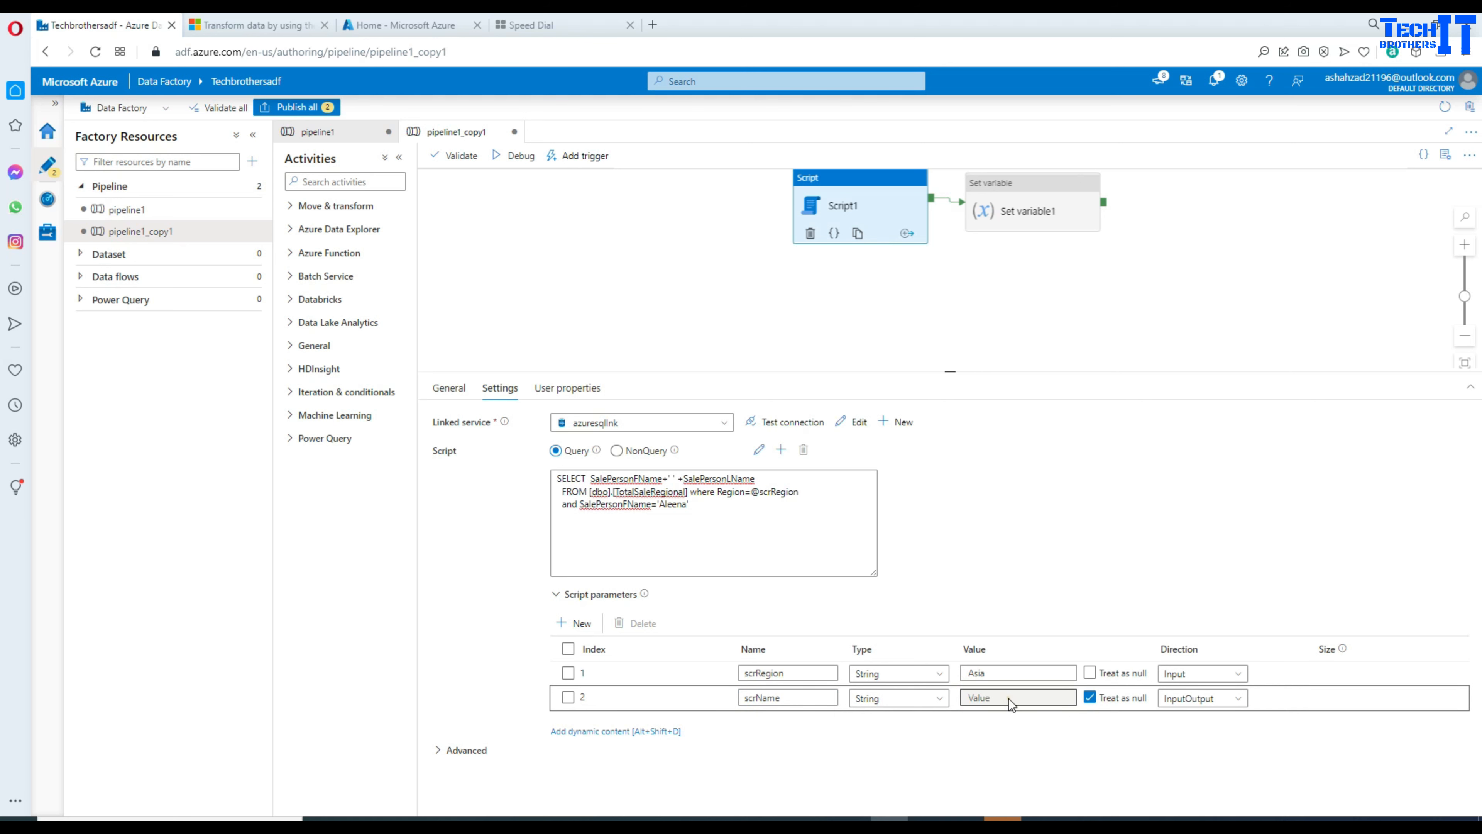
{"action": "left_click", "coordinate": [1090, 697]}
{"action": "left_click", "coordinate": [1038, 699]}
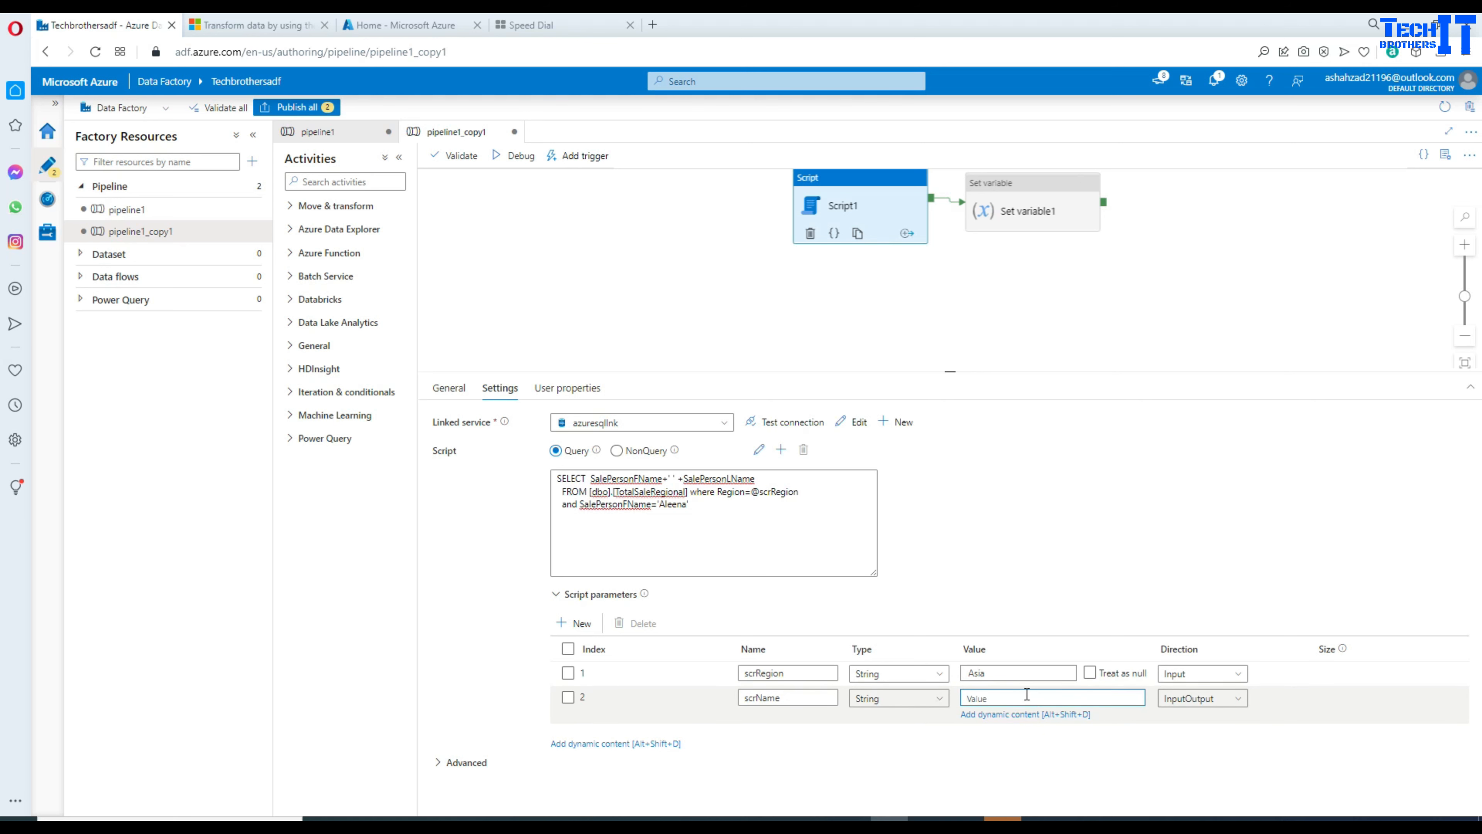
{"action": "type", "text": "Najaf"}
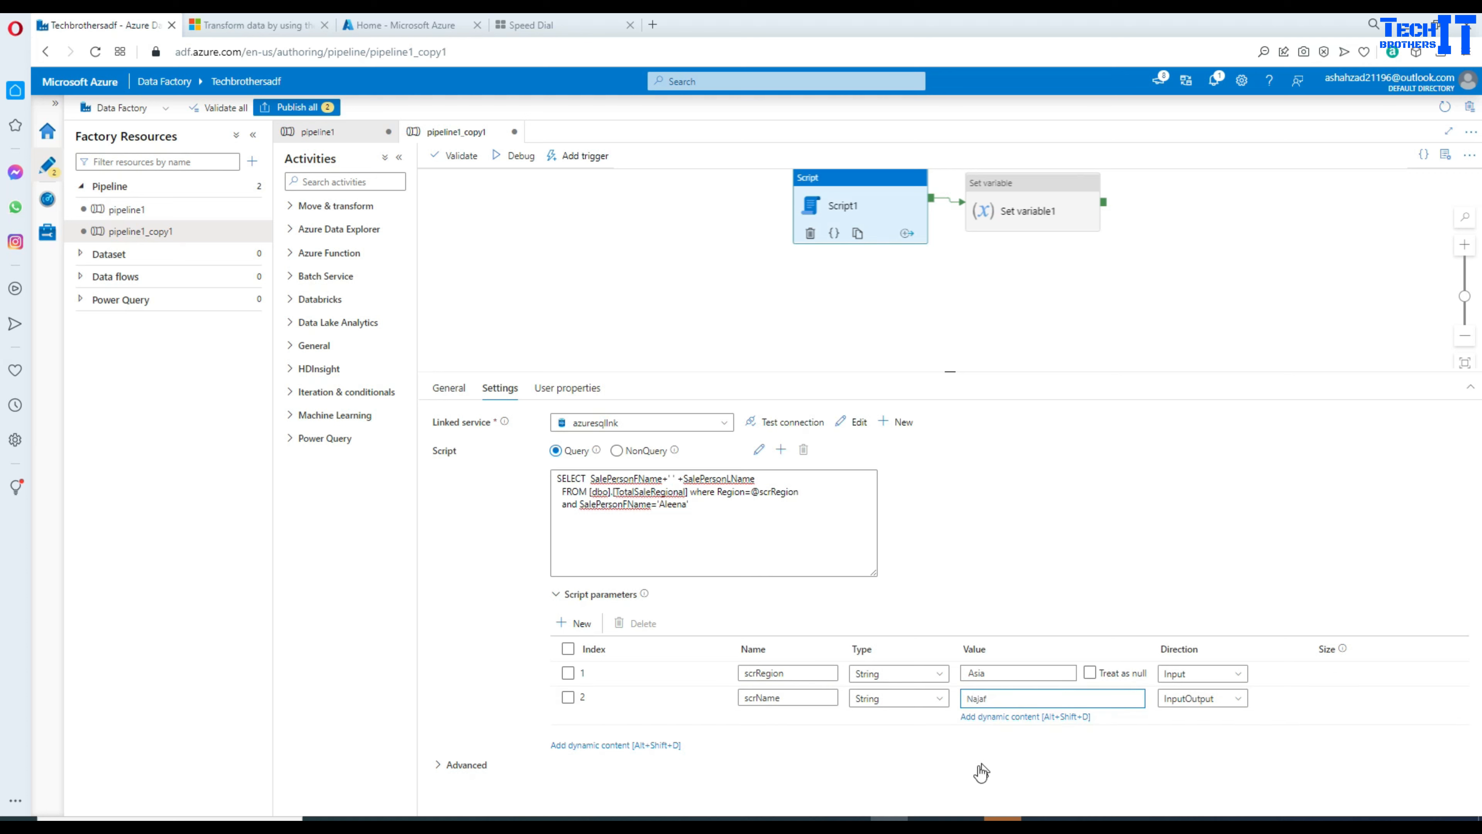
{"action": "left_click", "coordinate": [976, 768]}
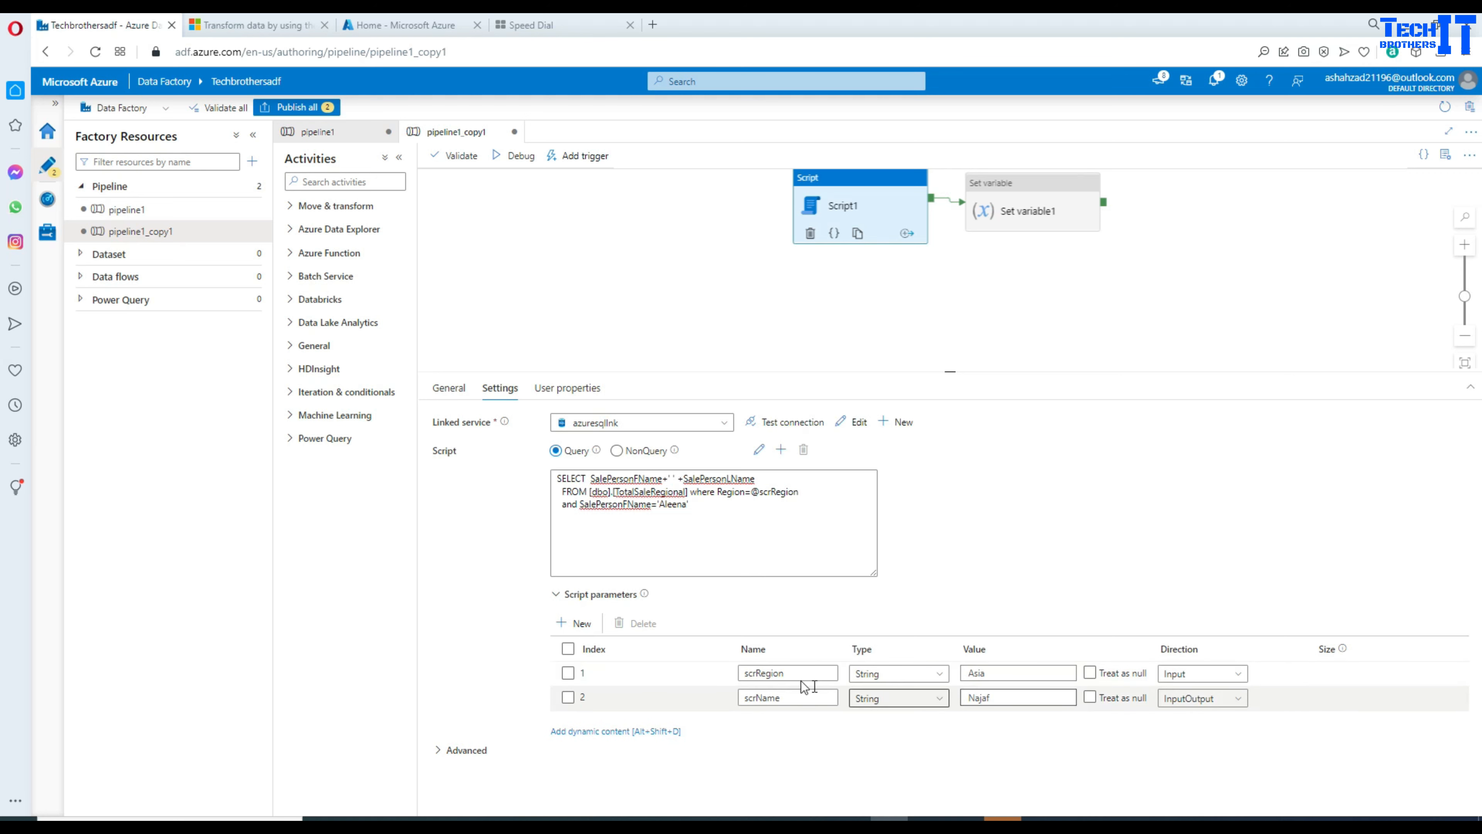
Step: Copy the parameter name scrName
{"action": "left_click", "coordinate": [782, 696]}
{"action": "double_click", "coordinate": [749, 698]}
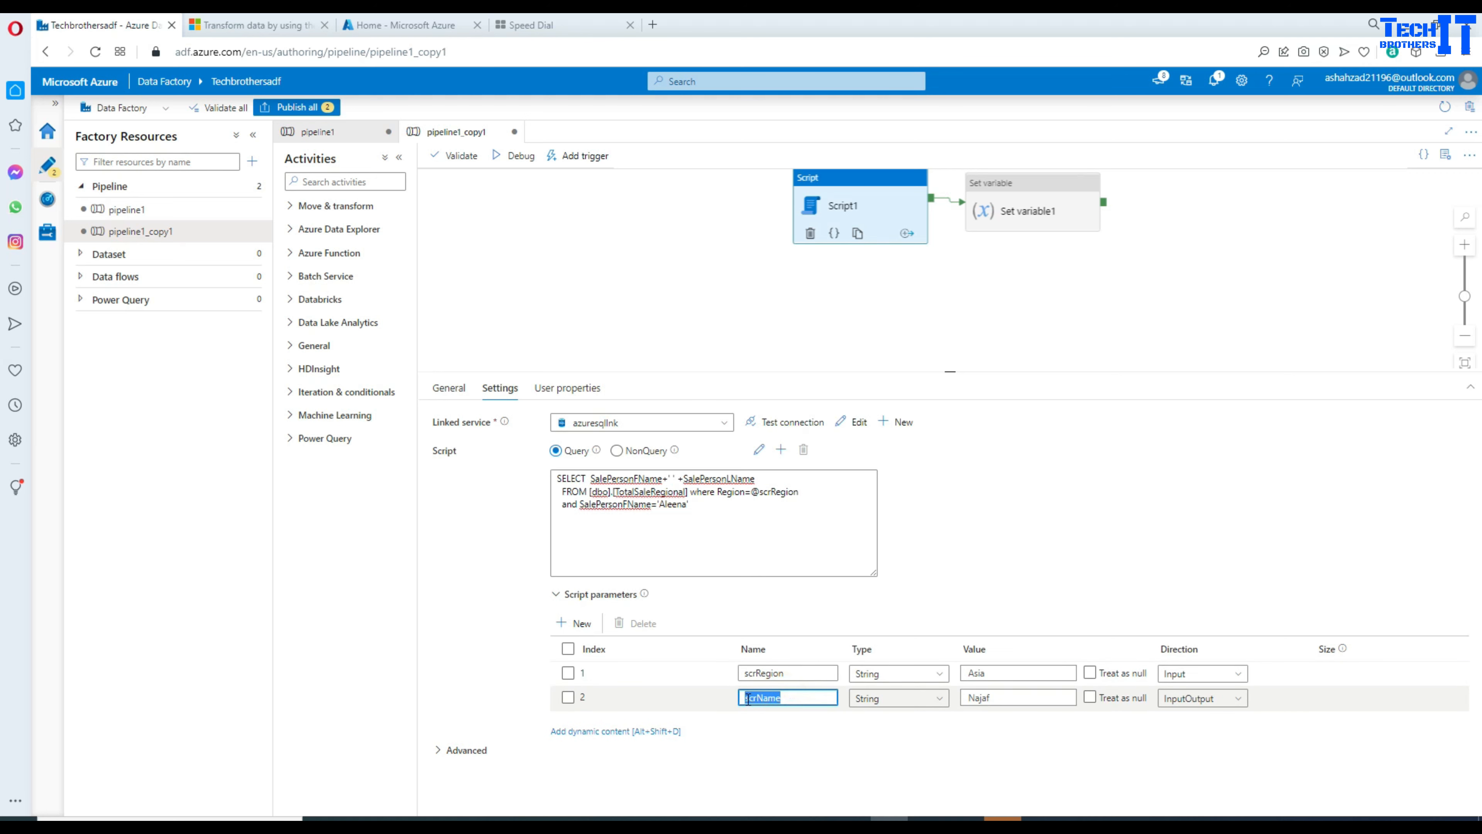
{"action": "right_click", "coordinate": [756, 699]}
{"action": "left_click", "coordinate": [817, 444]}
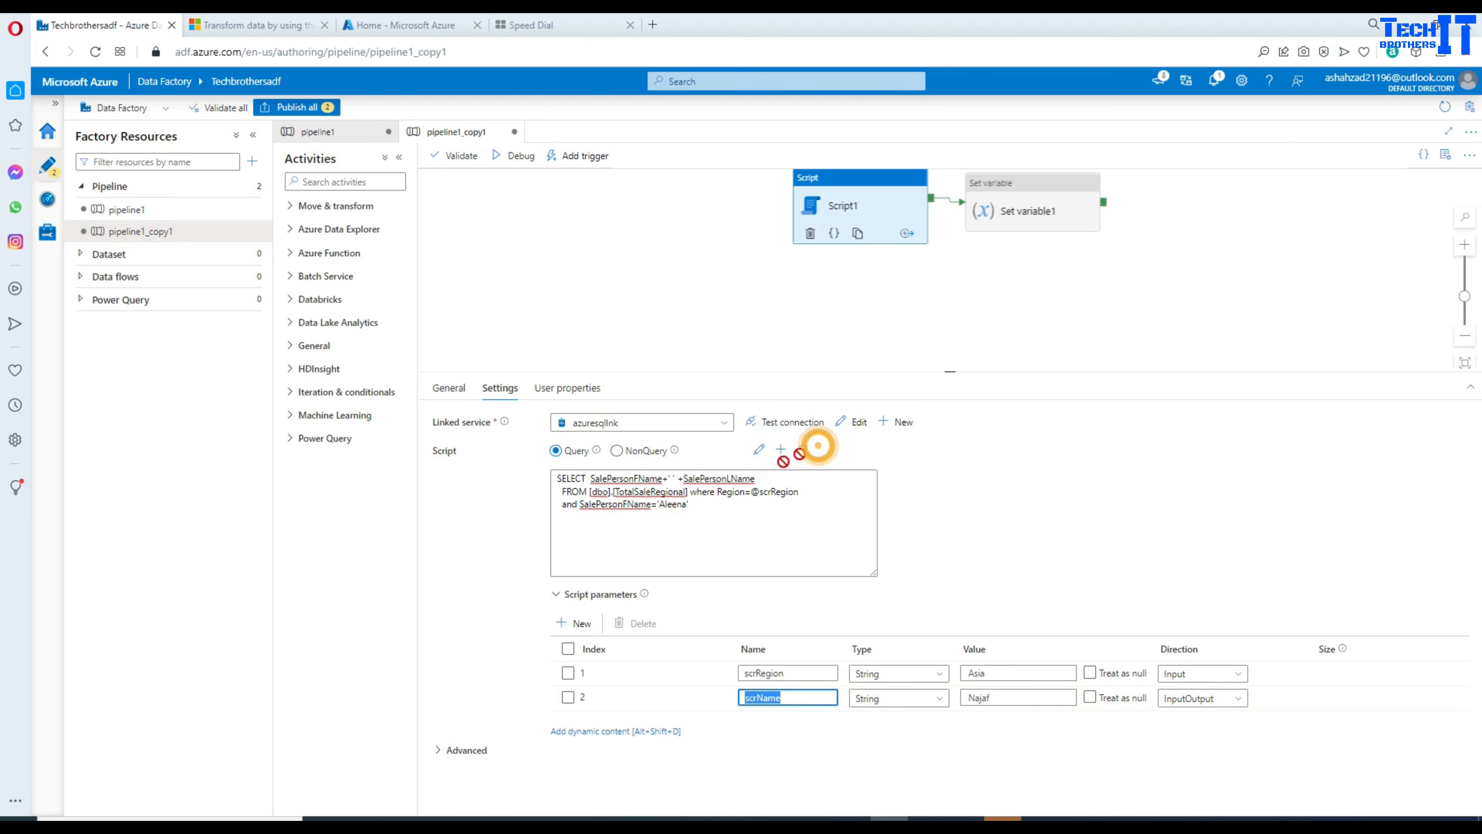
{"action": "left_click_drag", "start_coordinate": [690, 504], "coordinate": [659, 501]}
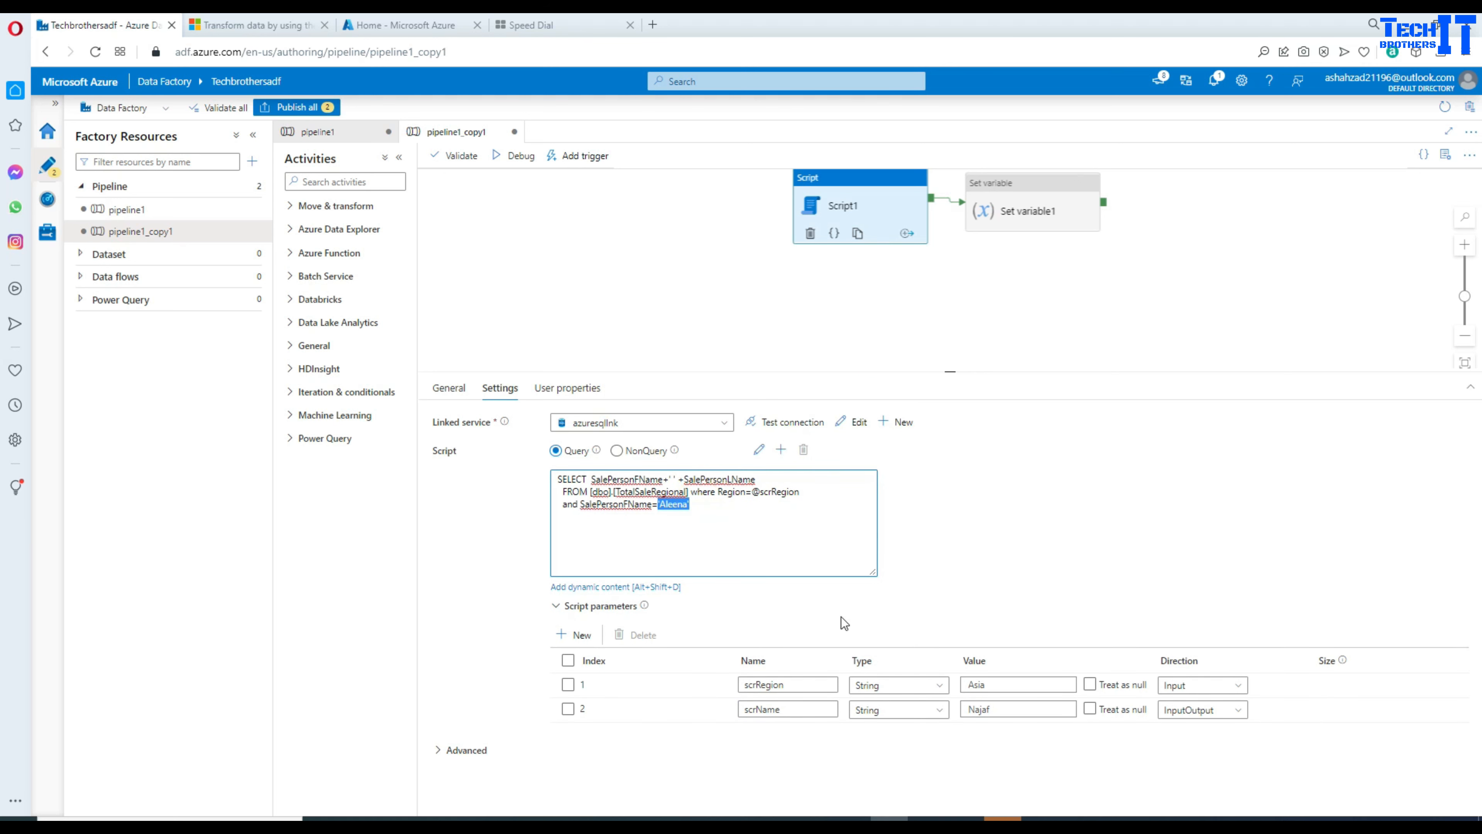
{"action": "type", "text": "@"}
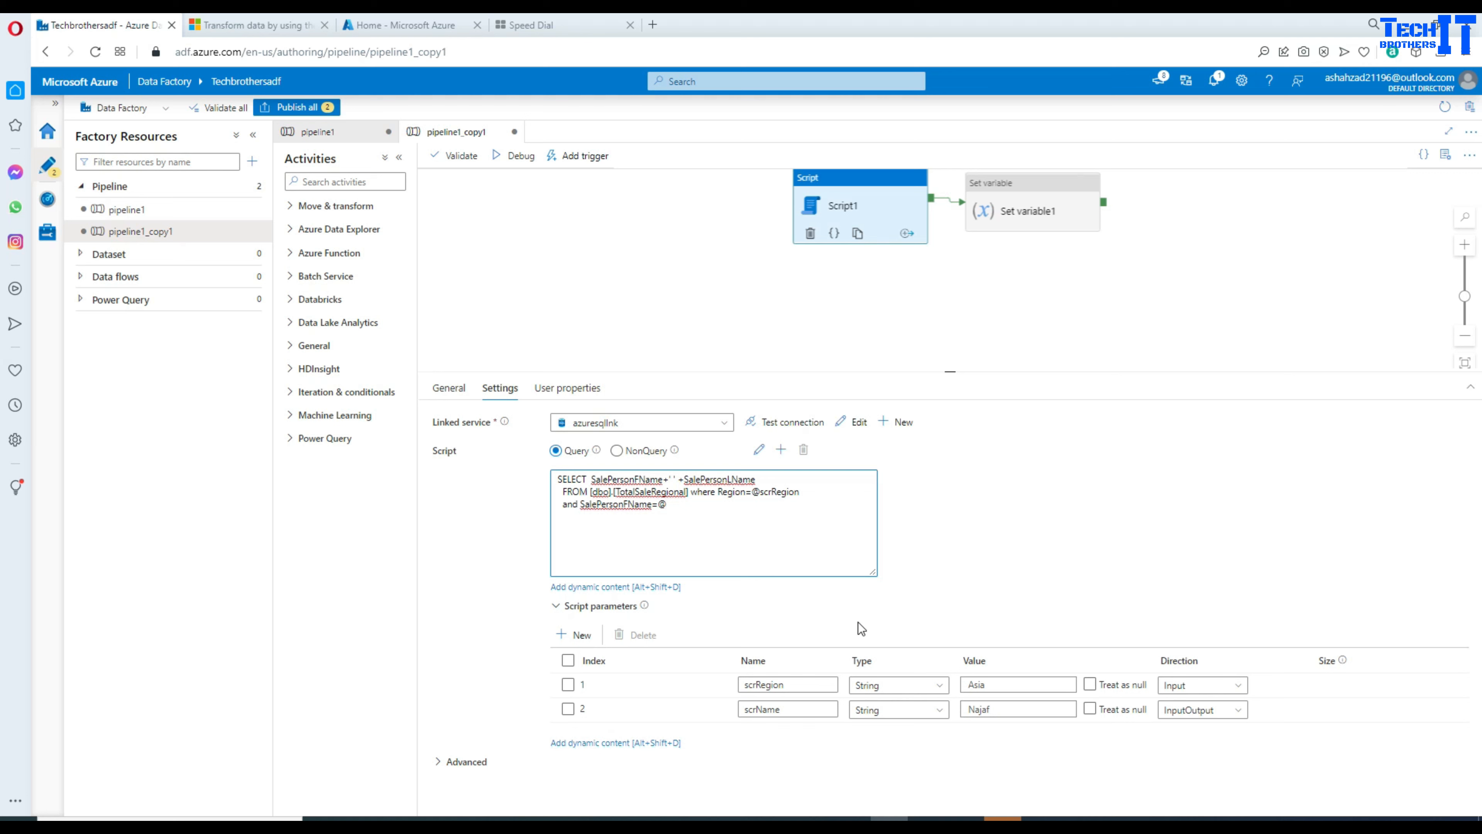
{"action": "type", "text": "scrName"}
{"action": "double_click", "coordinate": [689, 505]}
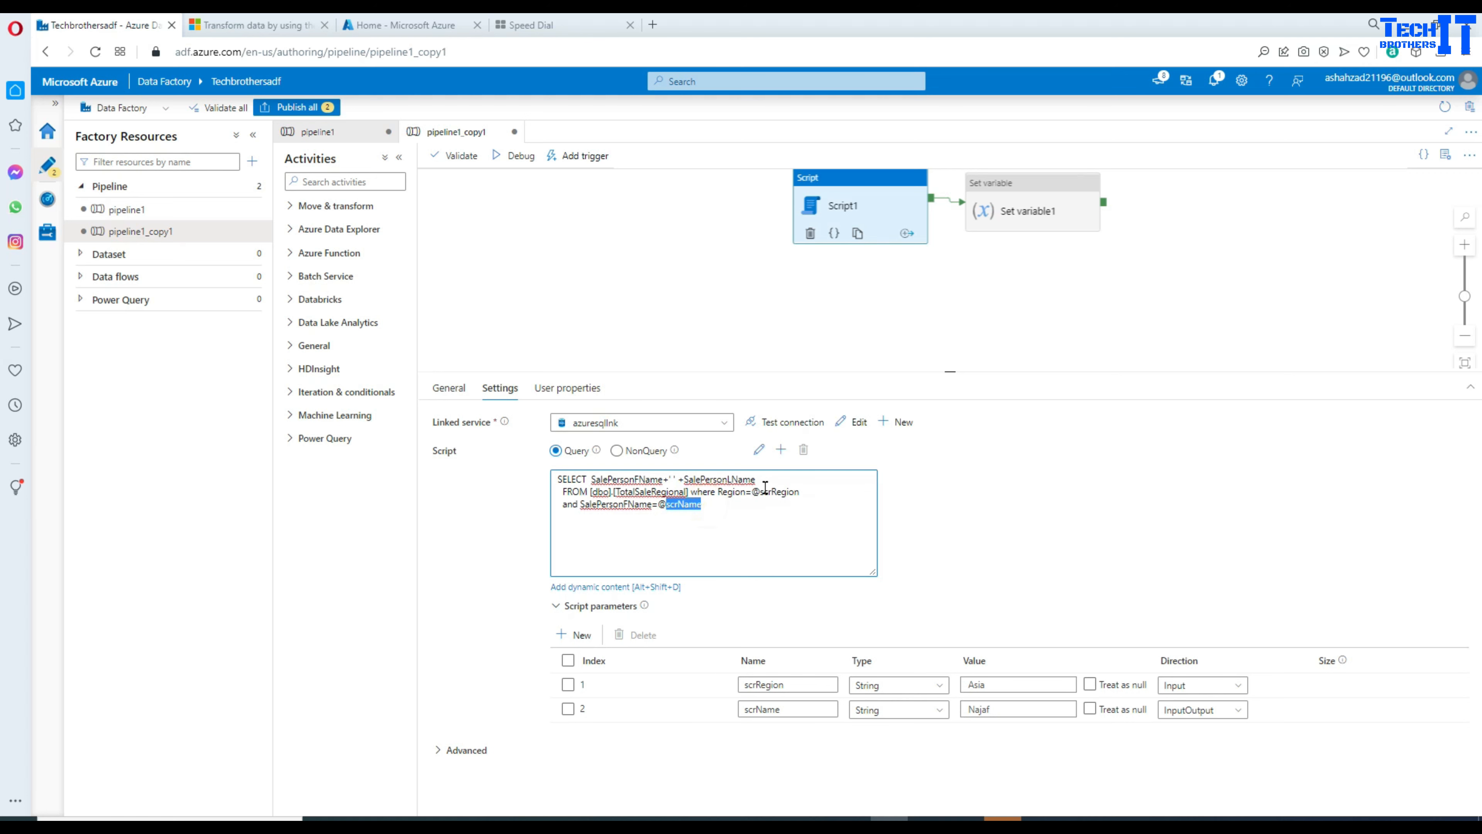
{"action": "left_click_drag", "start_coordinate": [752, 492], "coordinate": [804, 487]}
{"action": "left_click_drag", "start_coordinate": [707, 505], "coordinate": [659, 503]}
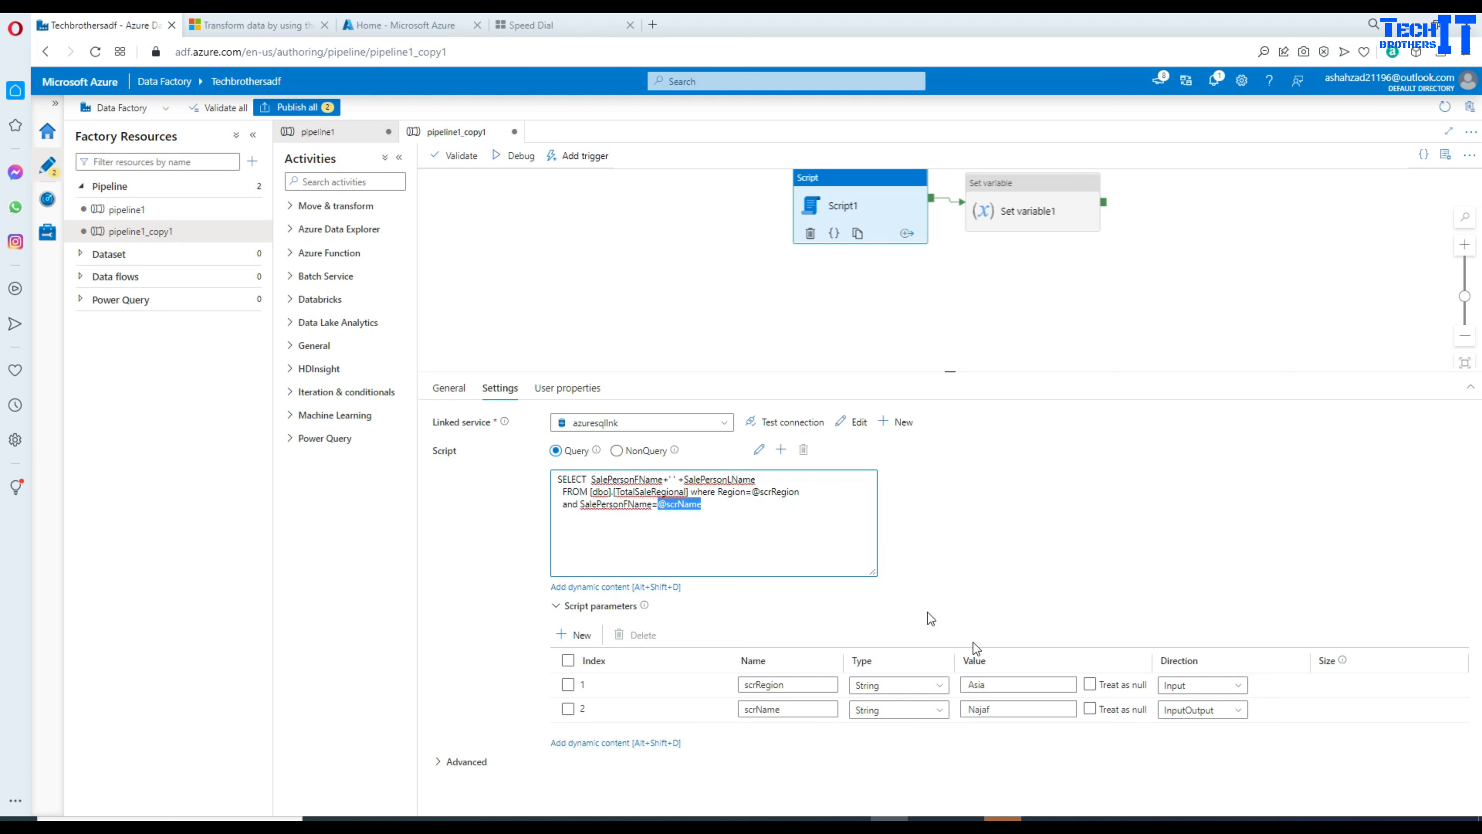
{"action": "left_click_drag", "start_coordinate": [799, 492], "coordinate": [744, 492]}
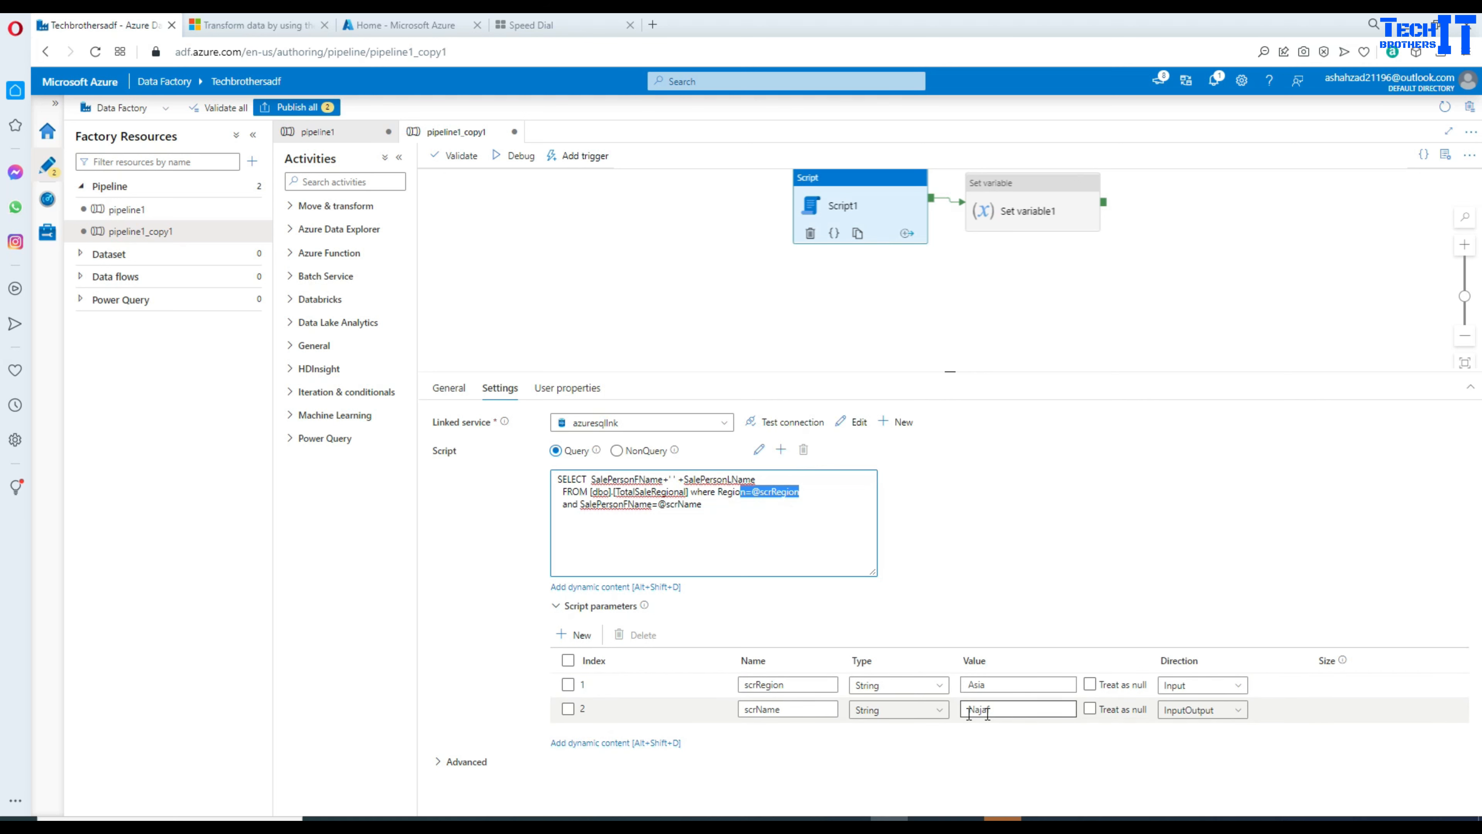
{"action": "left_click_drag", "start_coordinate": [701, 504], "coordinate": [660, 506]}
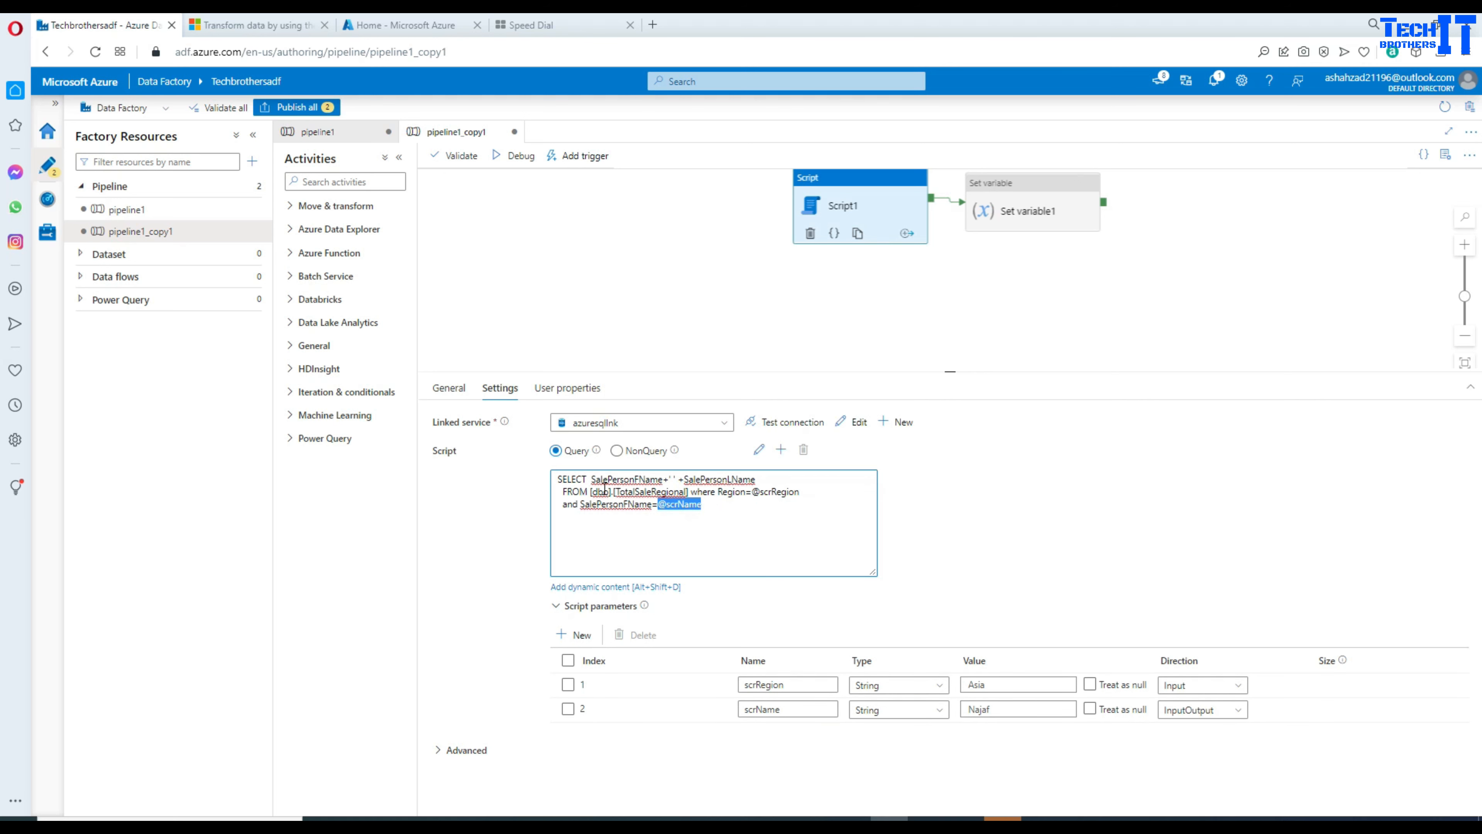
{"action": "left_click_drag", "start_coordinate": [591, 480], "coordinate": [751, 478]}
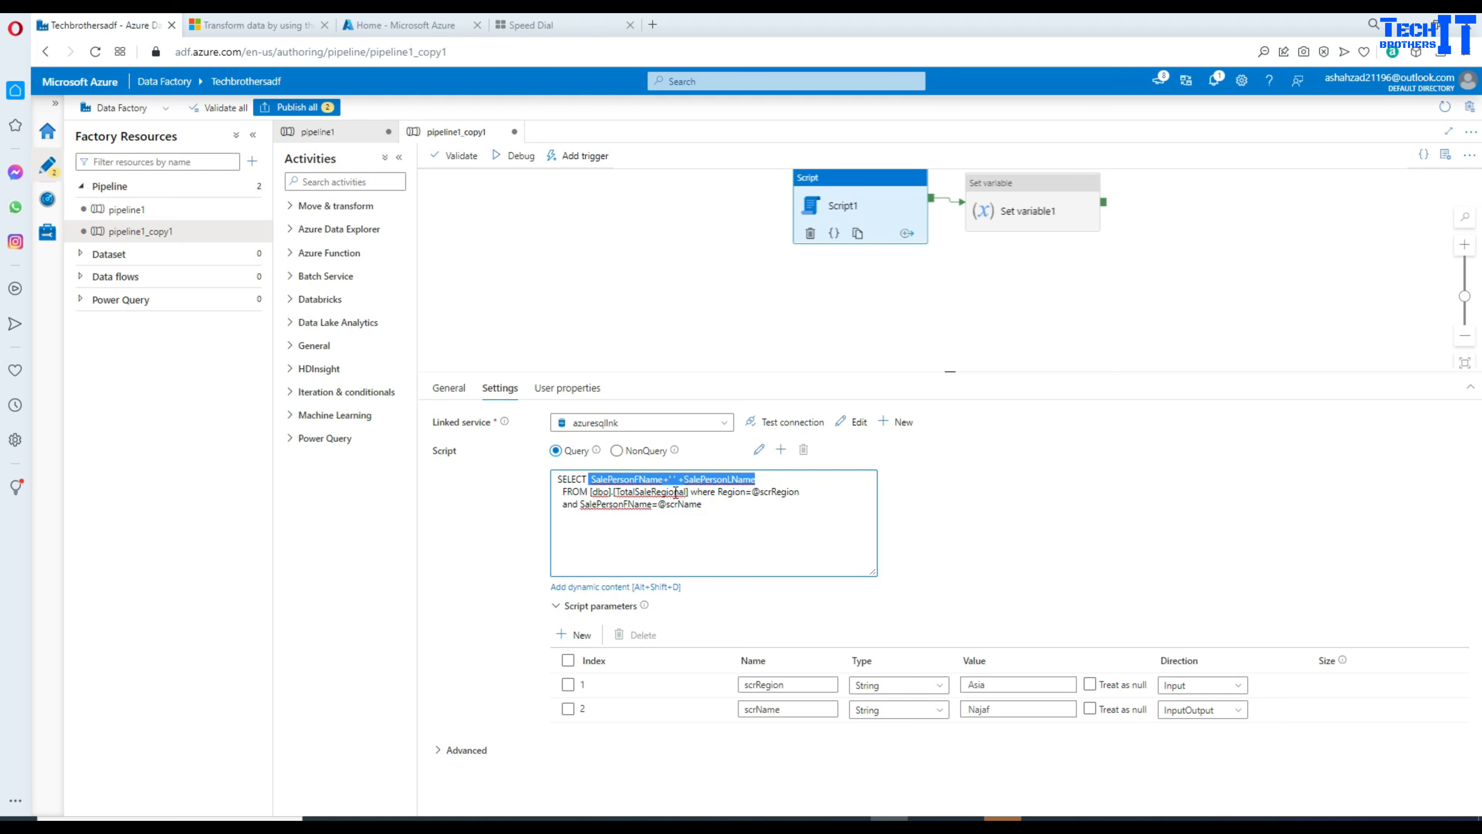
{"action": "double_click", "coordinate": [675, 505]}
{"action": "left_click", "coordinate": [708, 503]}
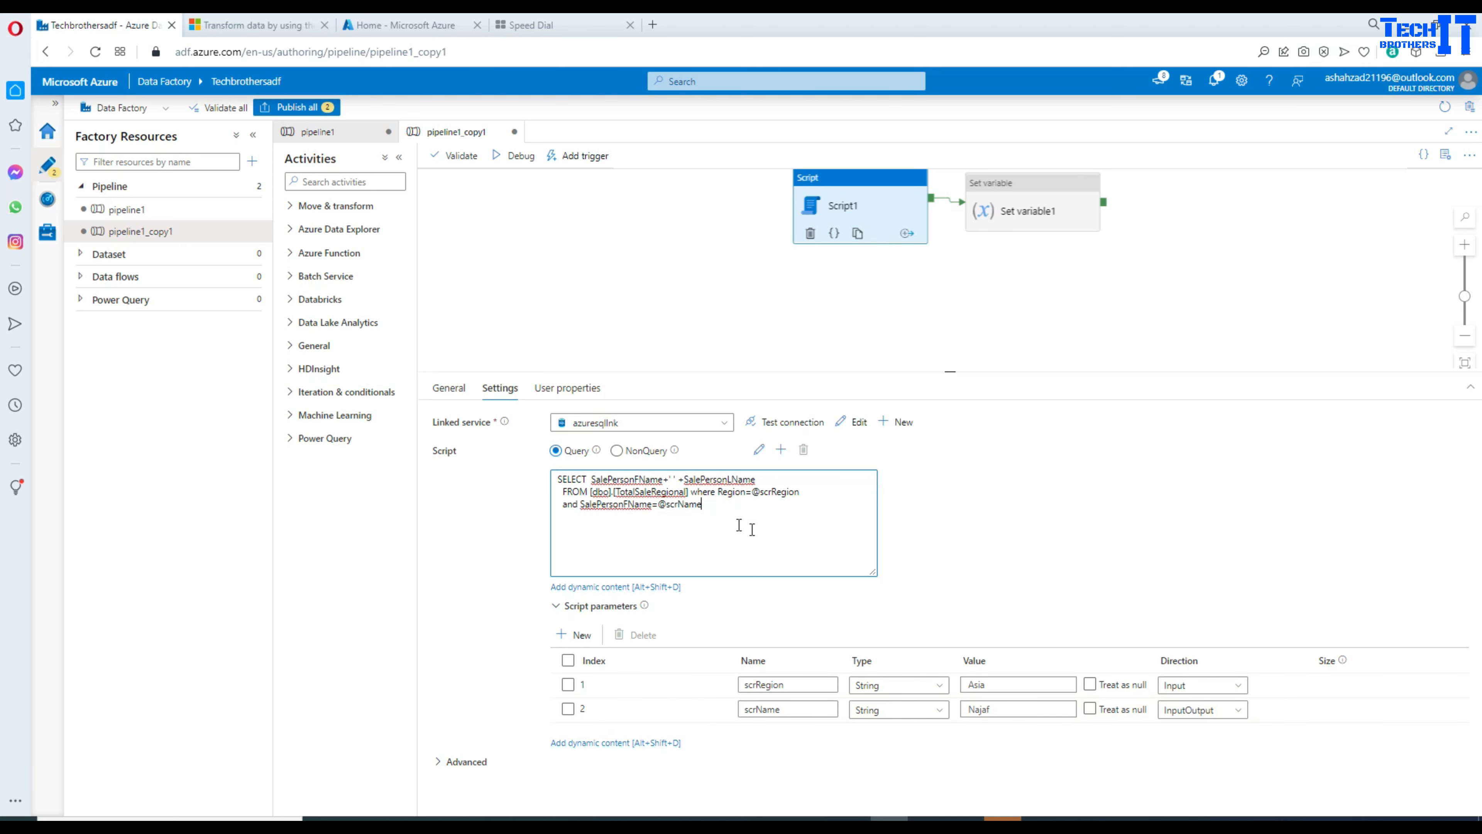
{"action": "left_click_drag", "start_coordinate": [713, 508], "coordinate": [662, 511]}
{"action": "right_click", "coordinate": [665, 507]}
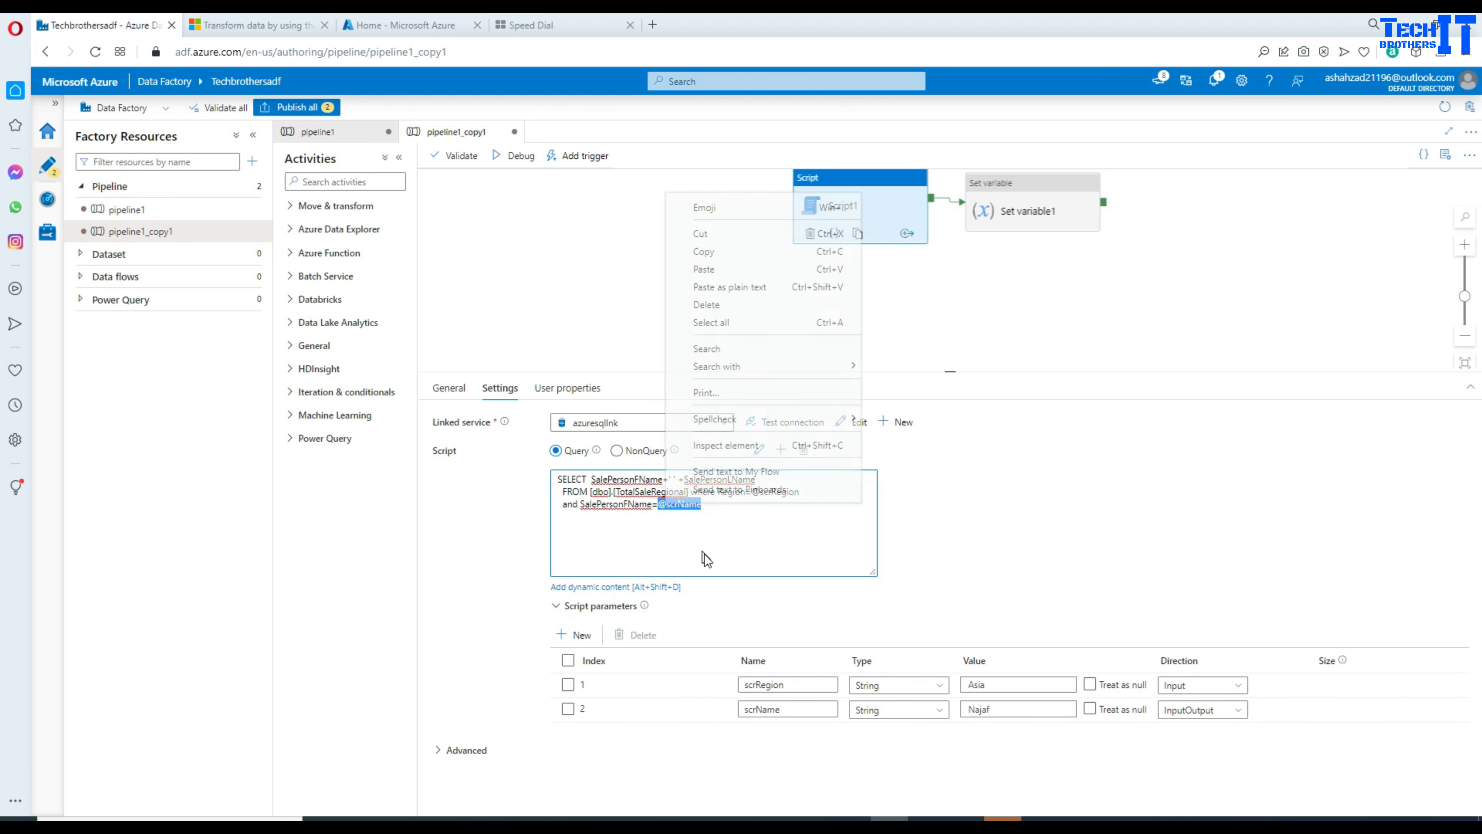
{"action": "left_click", "coordinate": [725, 253]}
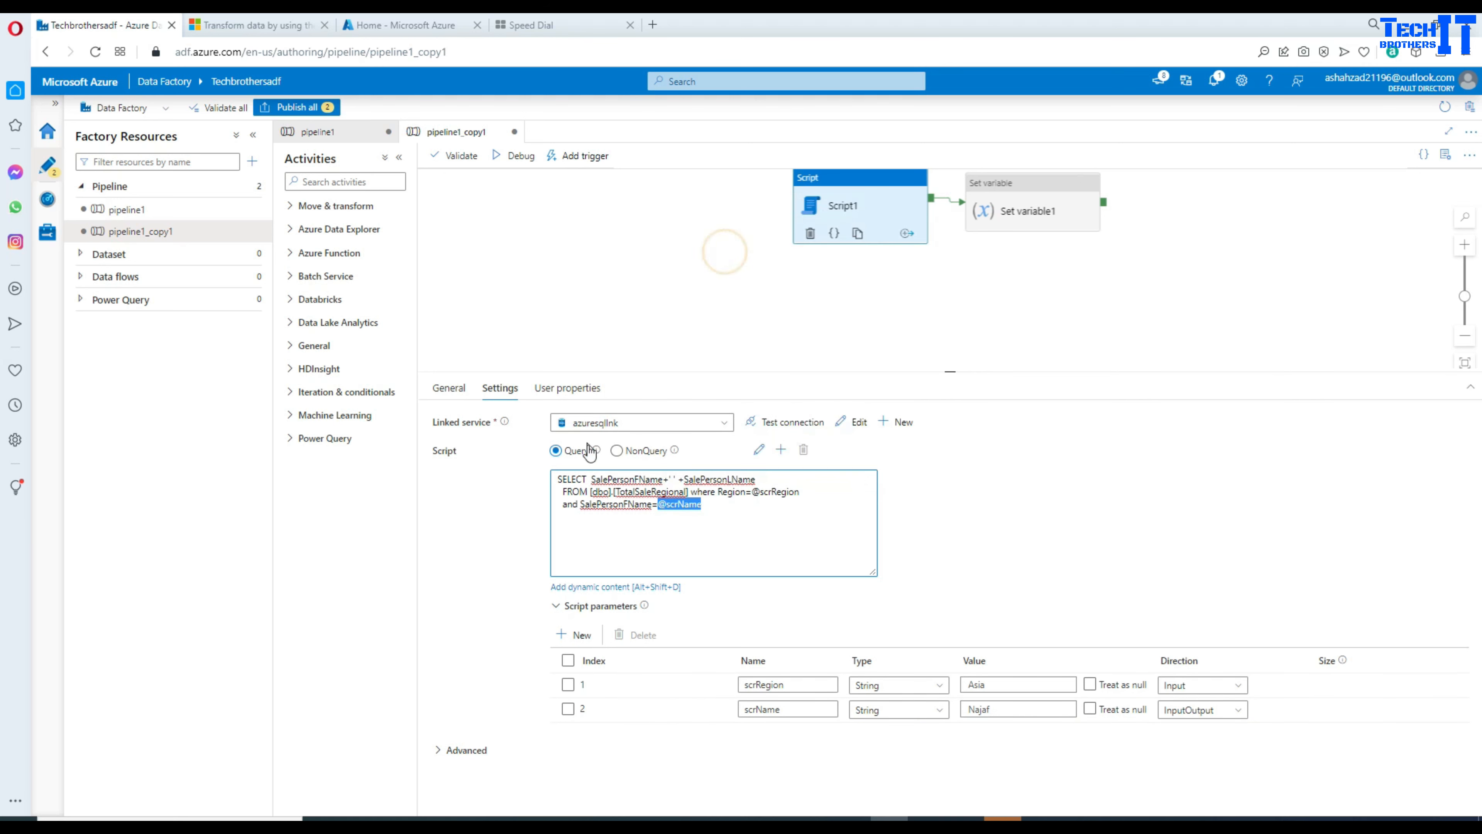
{"action": "left_click", "coordinate": [593, 478]}
{"action": "left_click_drag", "start_coordinate": [592, 479], "coordinate": [597, 479]}
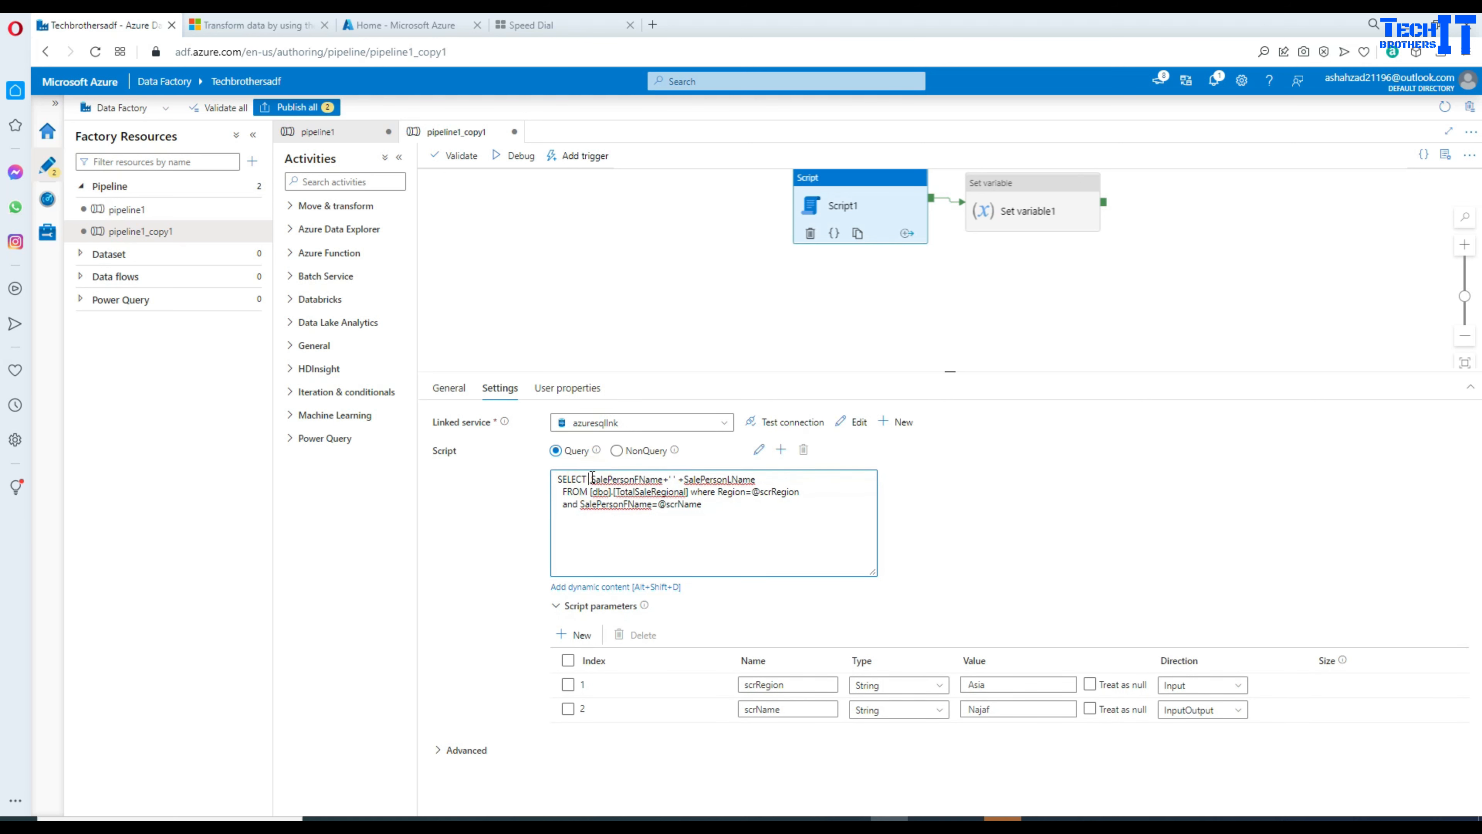
{"action": "key", "text": "ctrl+v"}
{"action": "type", "text": "="}
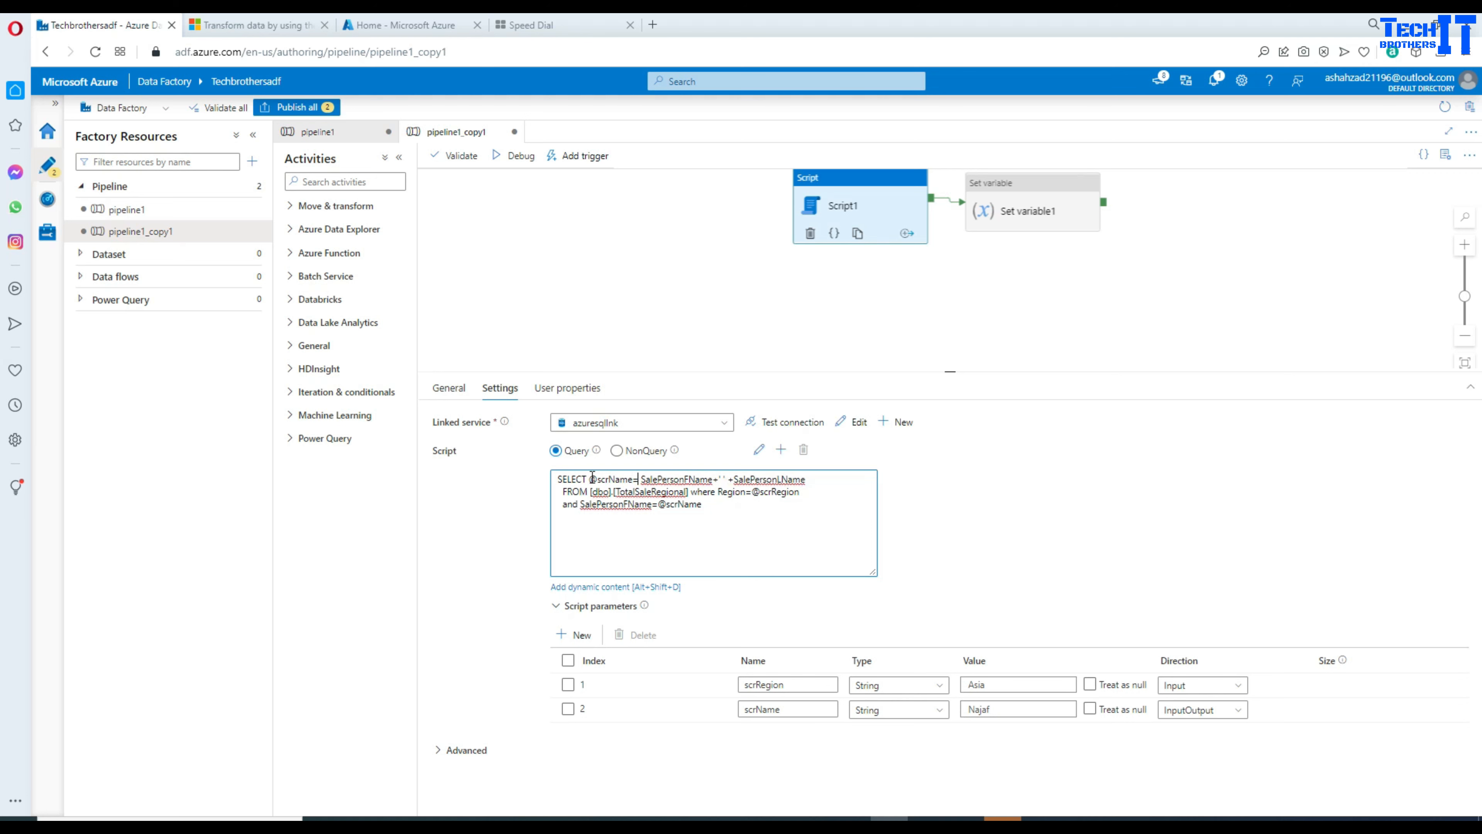
Step: Copy the entire Script1 query text
{"action": "left_click_drag", "start_coordinate": [732, 513], "coordinate": [556, 477]}
{"action": "right_click", "coordinate": [573, 486]}
{"action": "left_click", "coordinate": [612, 541]}
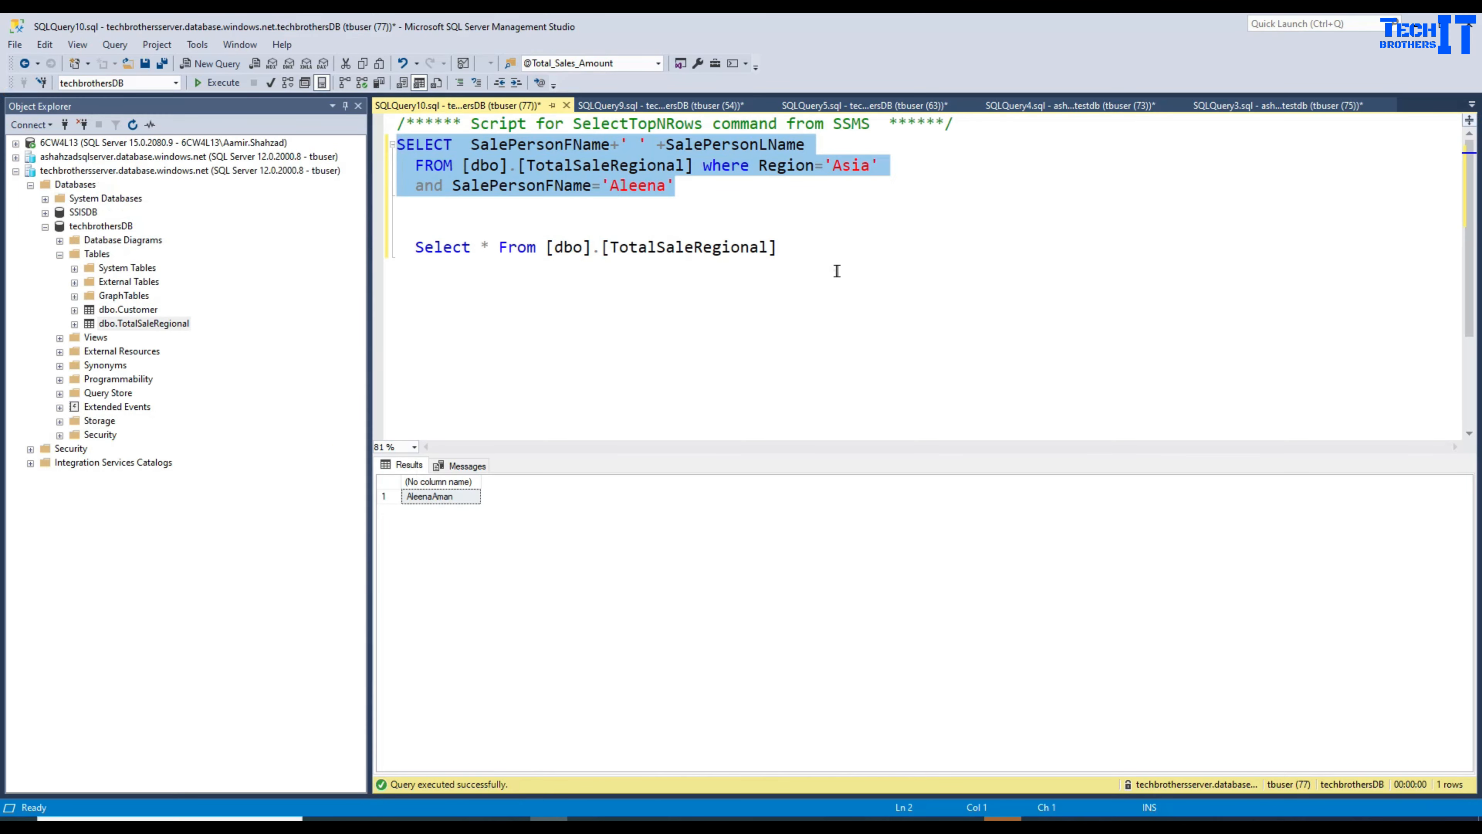
{"action": "left_click", "coordinate": [837, 271]}
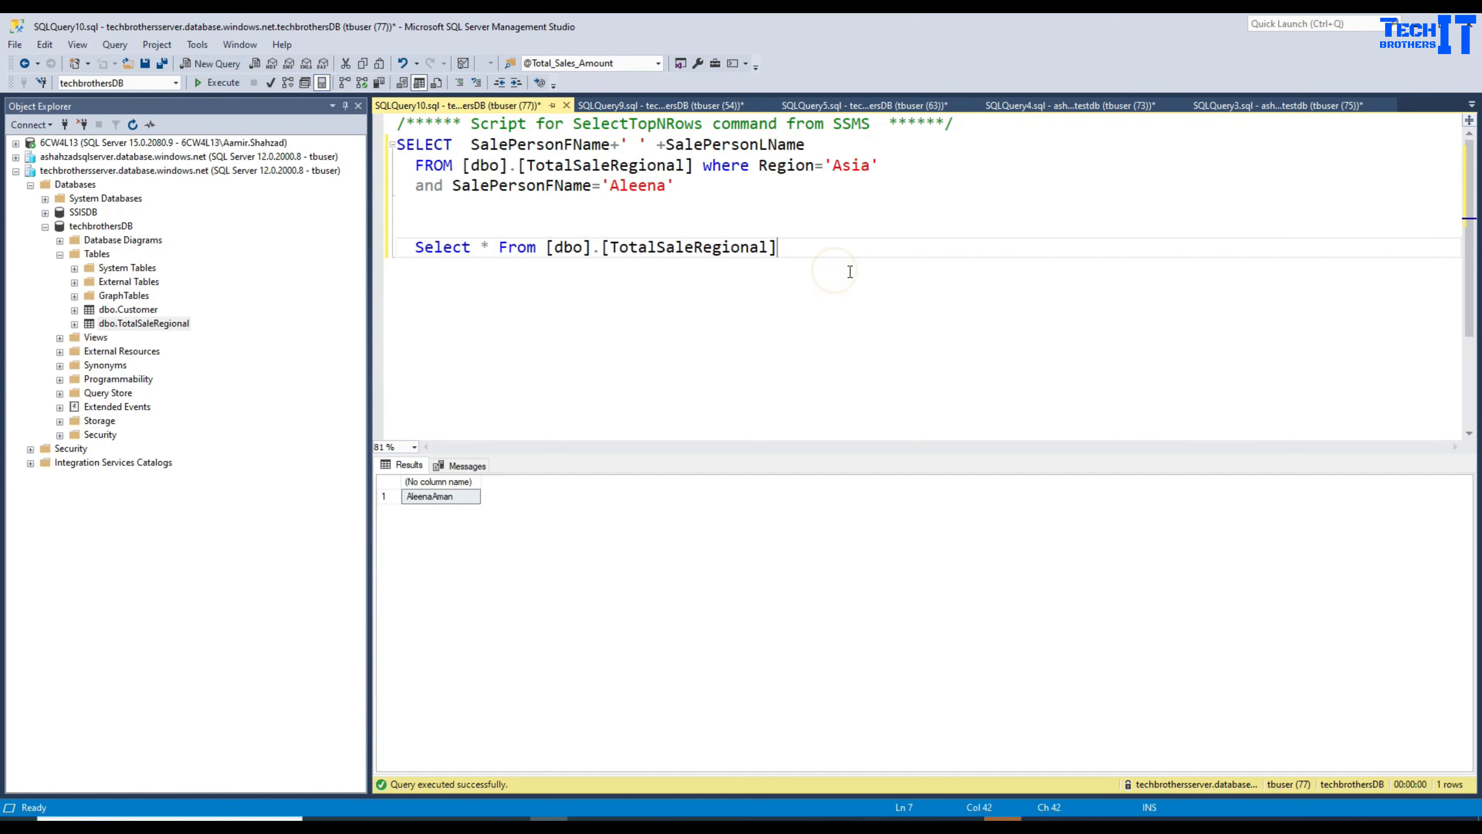
{"action": "key", "text": "Return"}
{"action": "key", "text": "Return"}
{"action": "key", "text": "ctrl+v"}
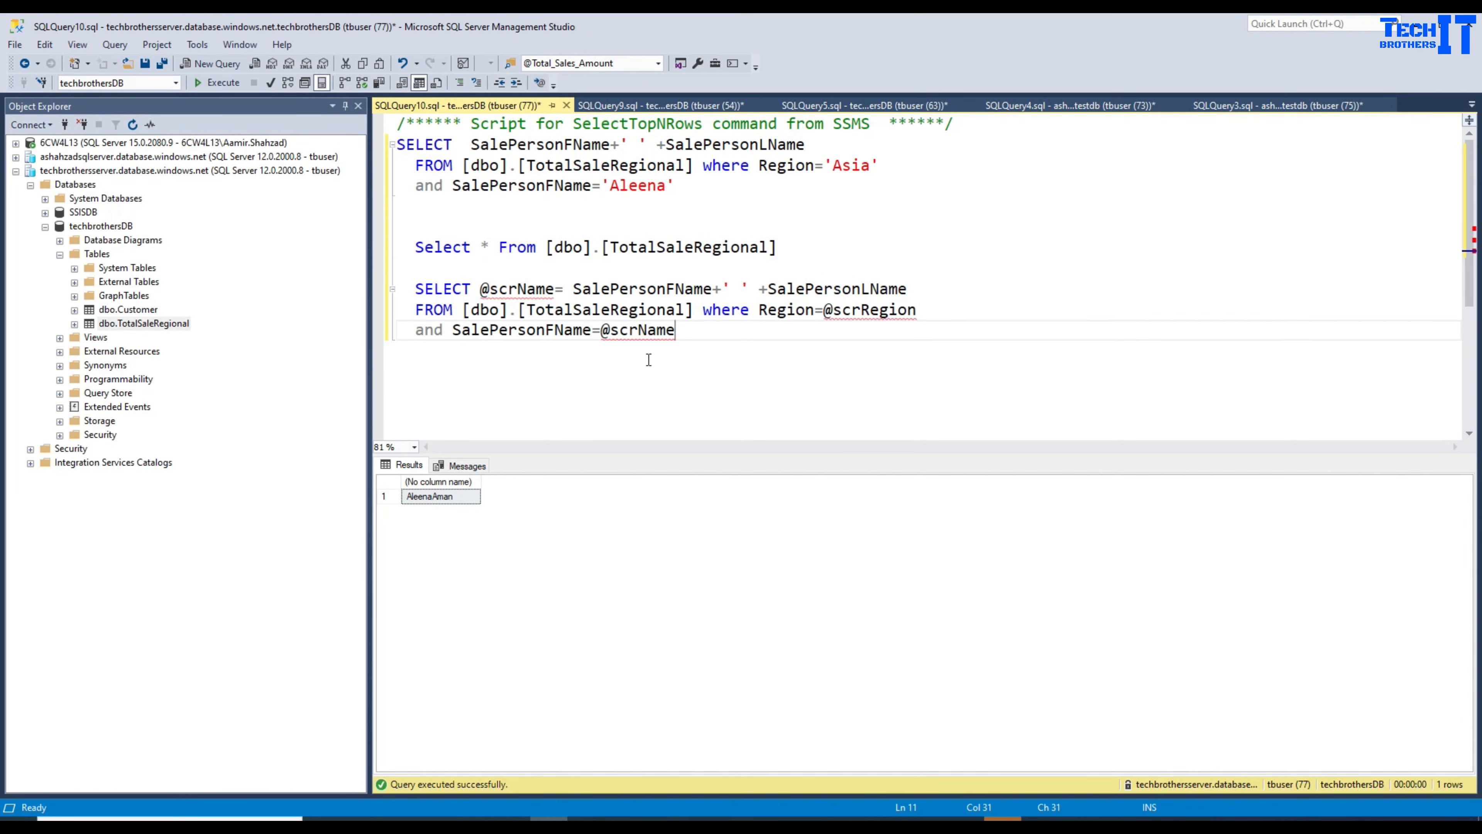
{"action": "scroll", "coordinate": [648, 359], "scroll_direction": "up", "scroll_amount": 1}
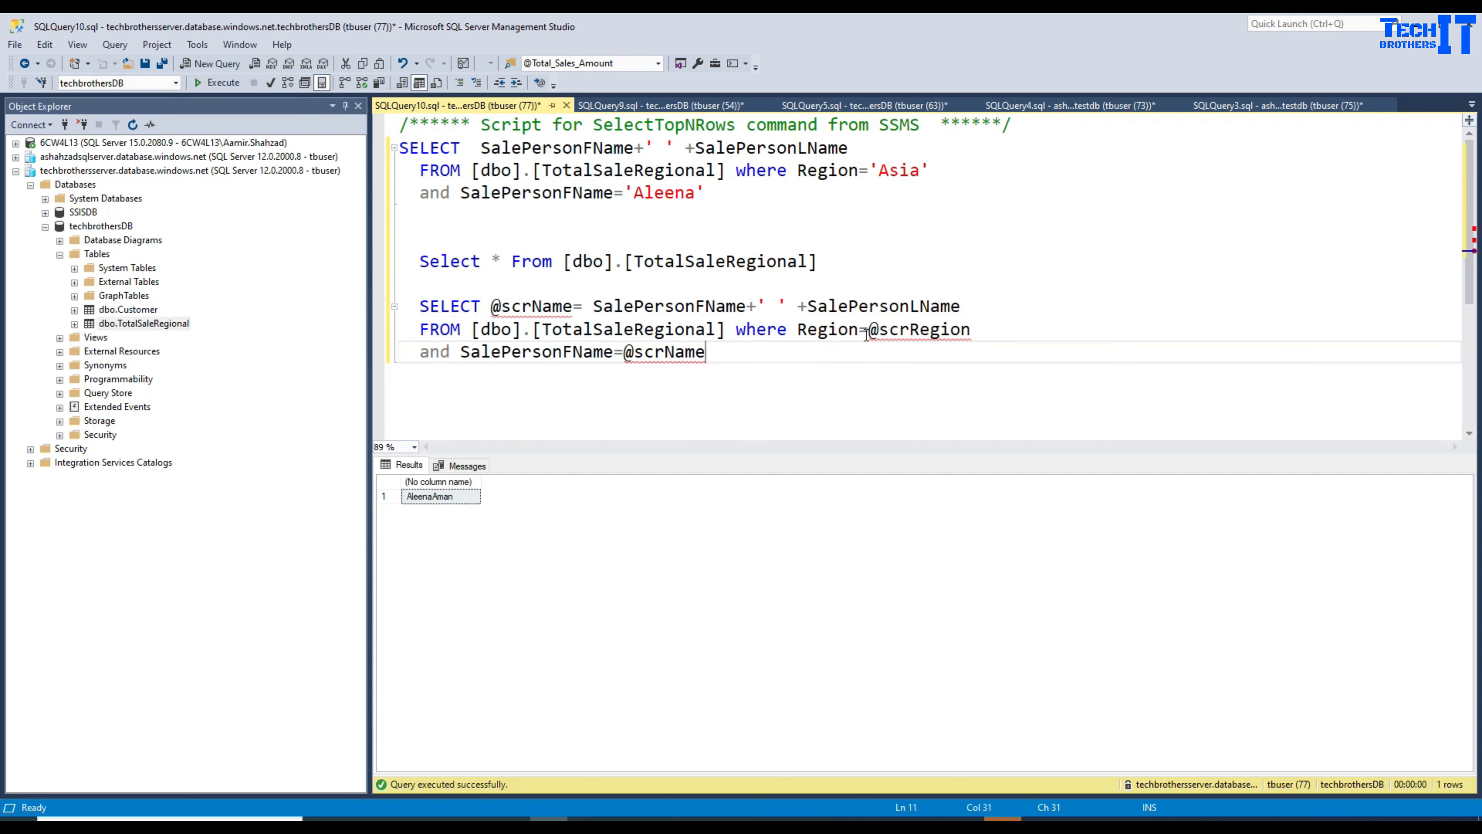
{"action": "left_click_drag", "start_coordinate": [867, 331], "coordinate": [972, 330]}
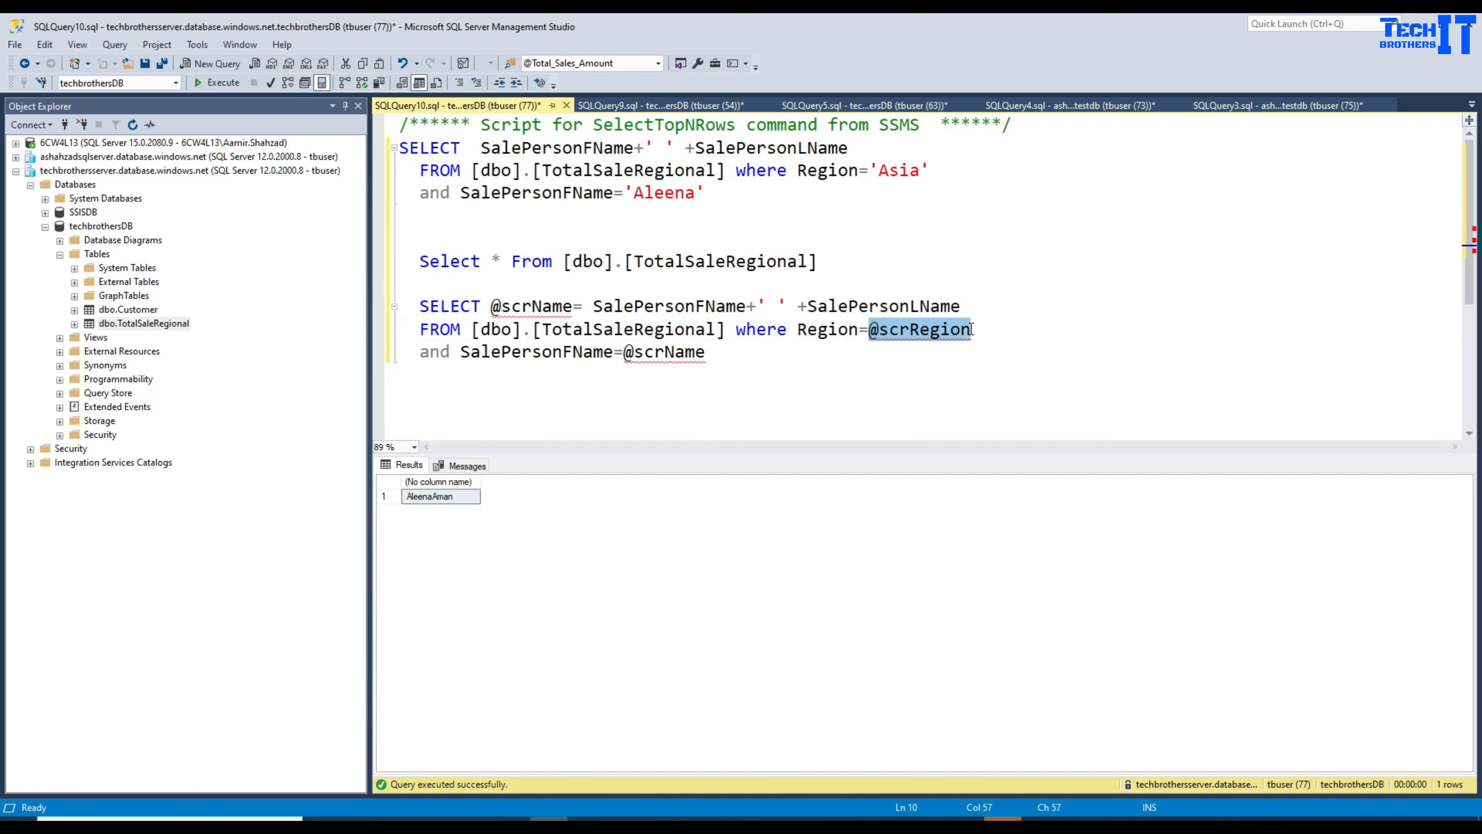
{"action": "double_click", "coordinate": [899, 170]}
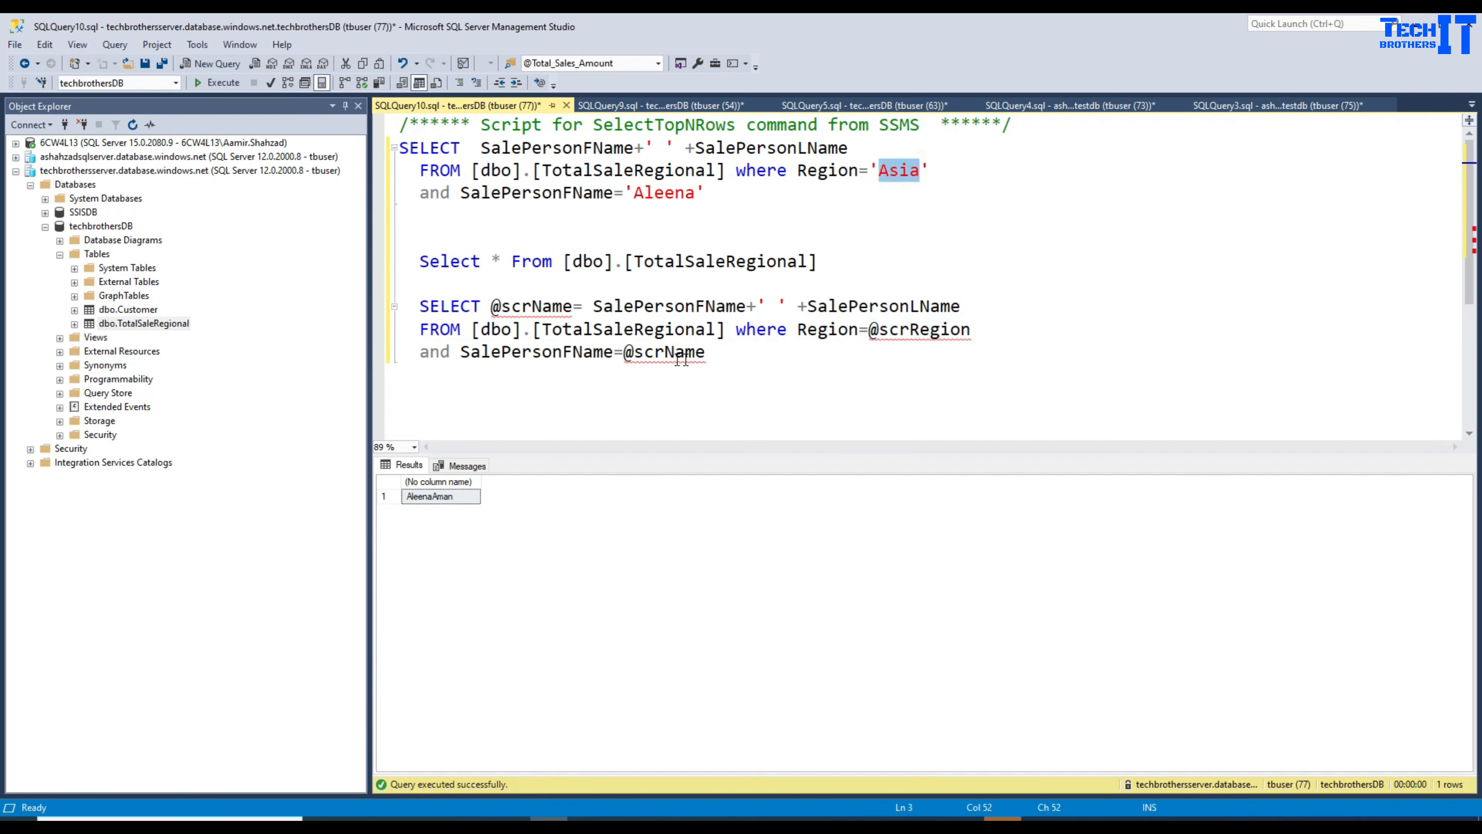
{"action": "double_click", "coordinate": [663, 352]}
{"action": "left_click_drag", "start_coordinate": [723, 353], "coordinate": [634, 353]}
{"action": "left_click_drag", "start_coordinate": [973, 331], "coordinate": [871, 332]}
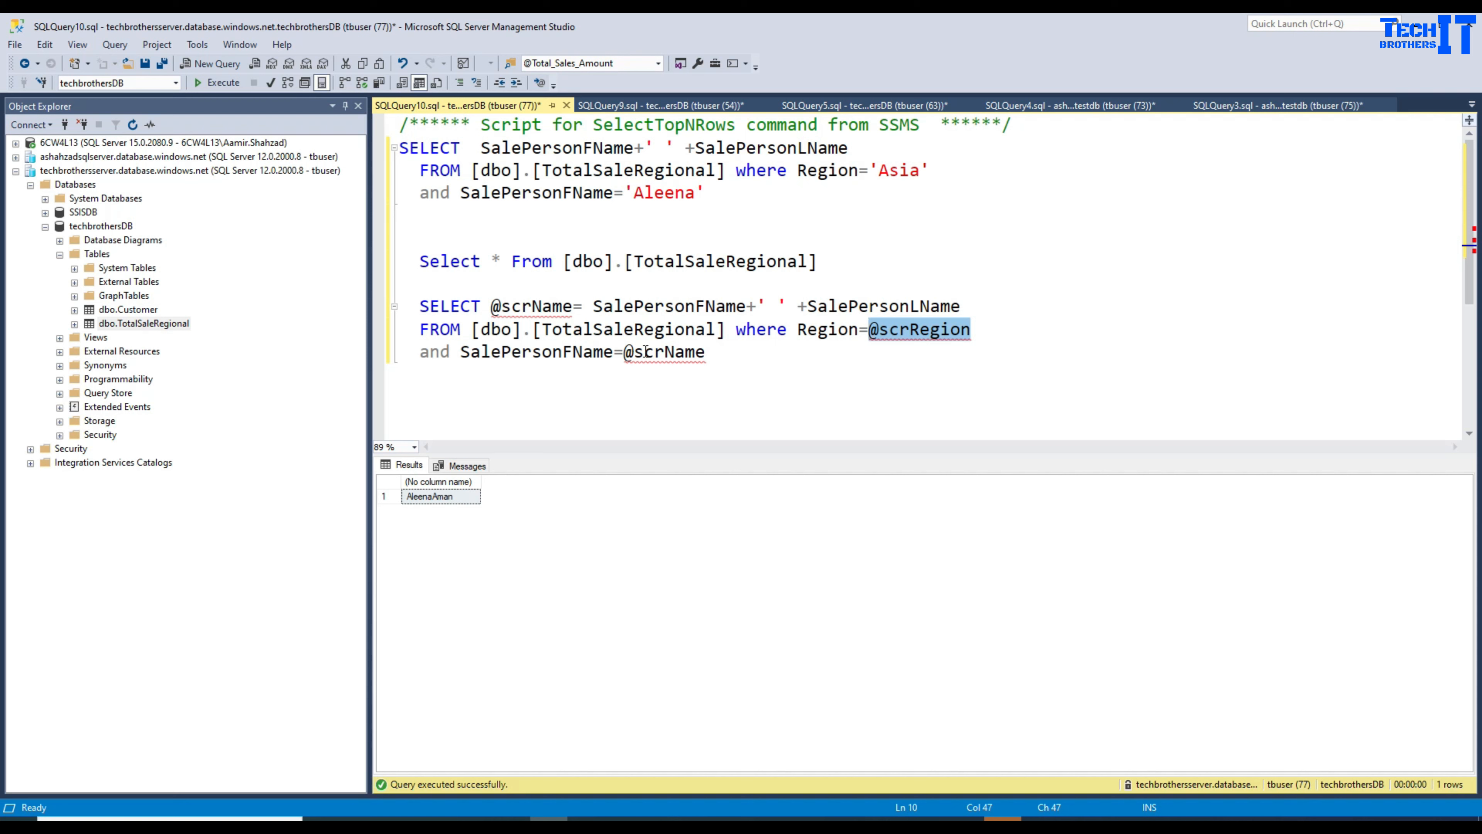
{"action": "left_click_drag", "start_coordinate": [623, 353], "coordinate": [706, 352]}
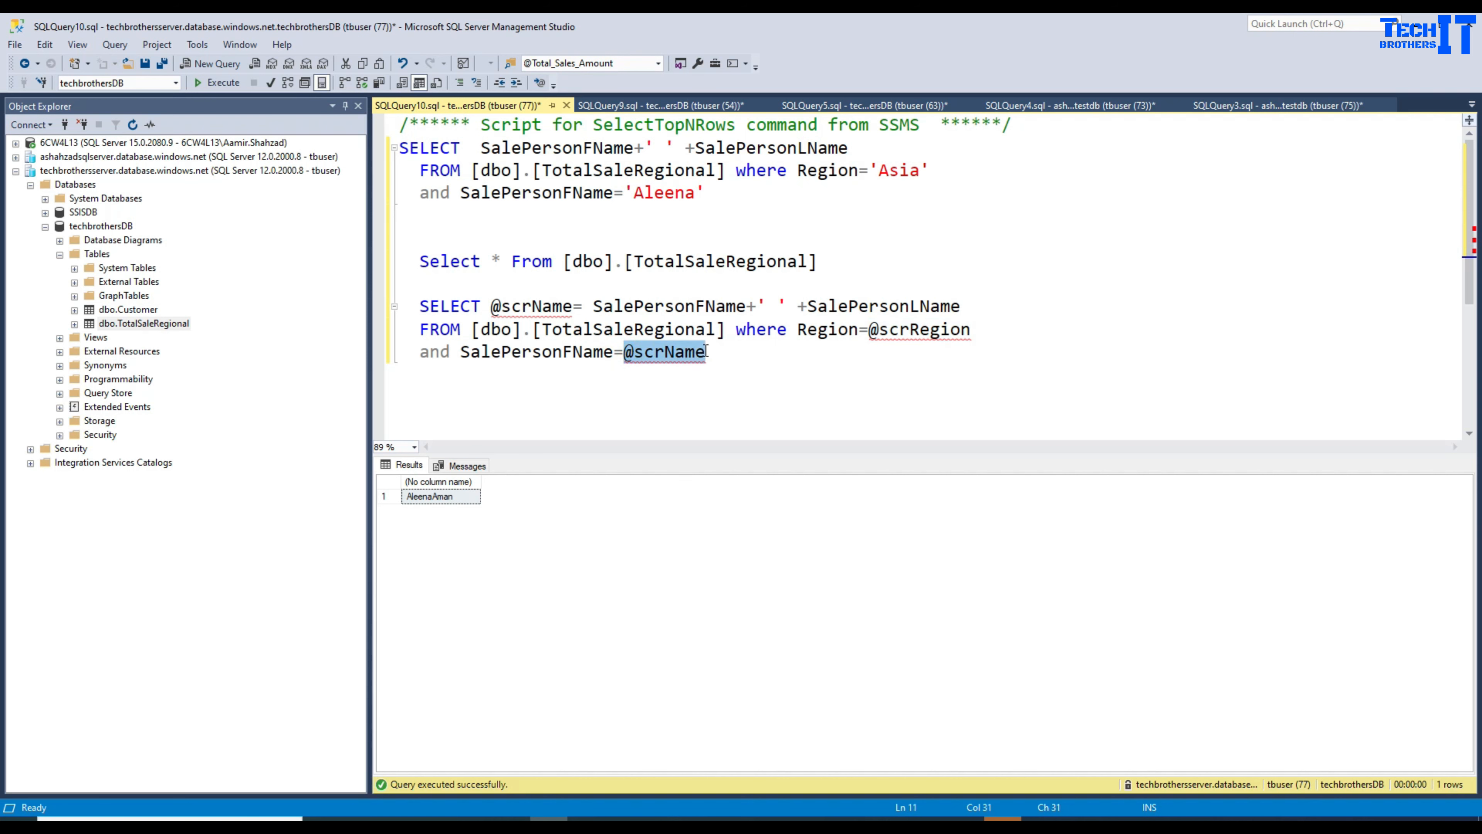
{"action": "double_click", "coordinate": [518, 305]}
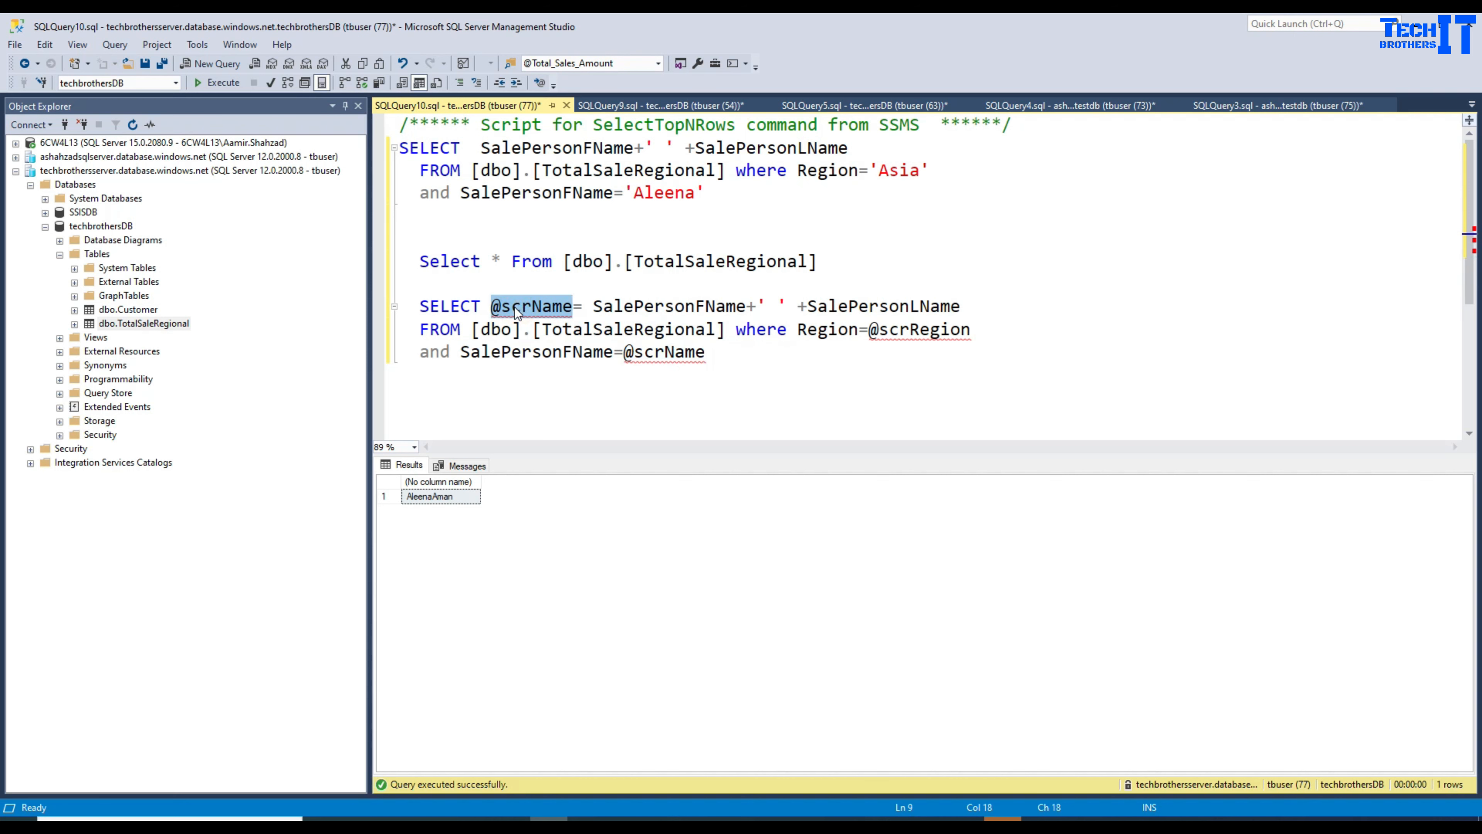
{"action": "left_click_drag", "start_coordinate": [960, 307], "coordinate": [594, 303]}
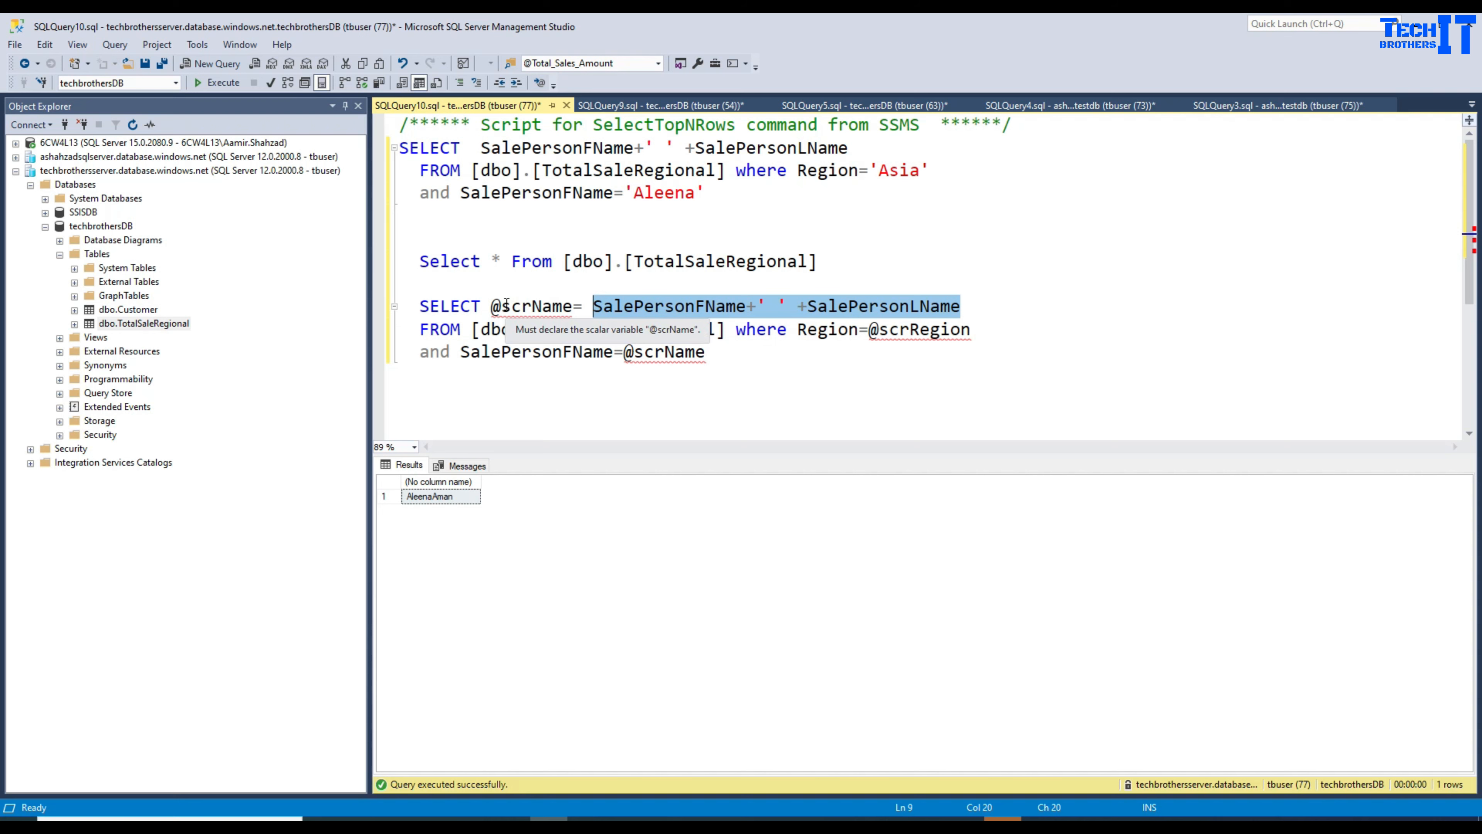
{"action": "left_click", "coordinate": [745, 306]}
Step: Delete the Set variable1 activity from pipeline1_copy1 and validate the pipeline
{"action": "left_click", "coordinate": [895, 817]}
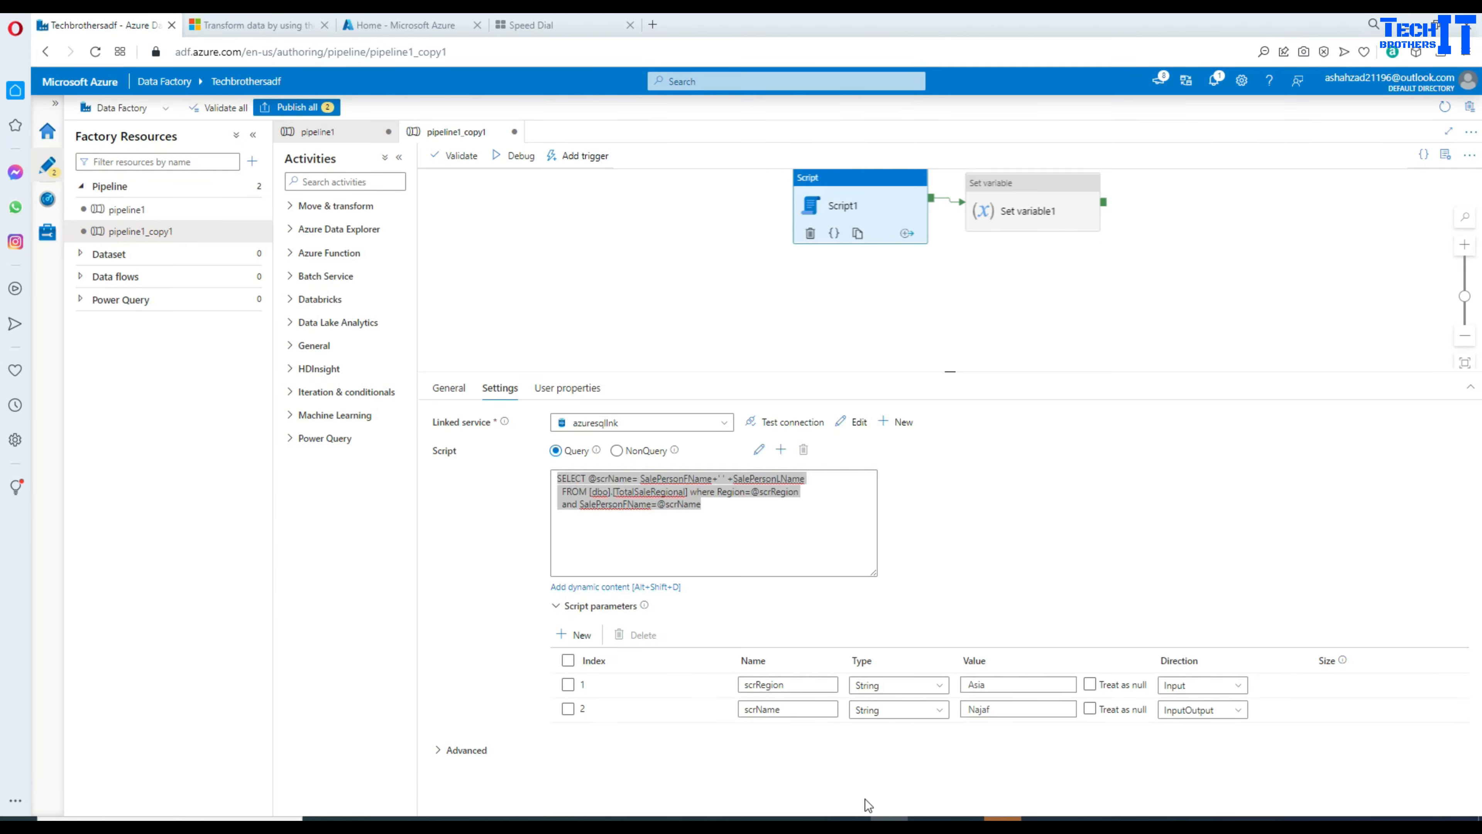
{"action": "left_click", "coordinate": [955, 540]}
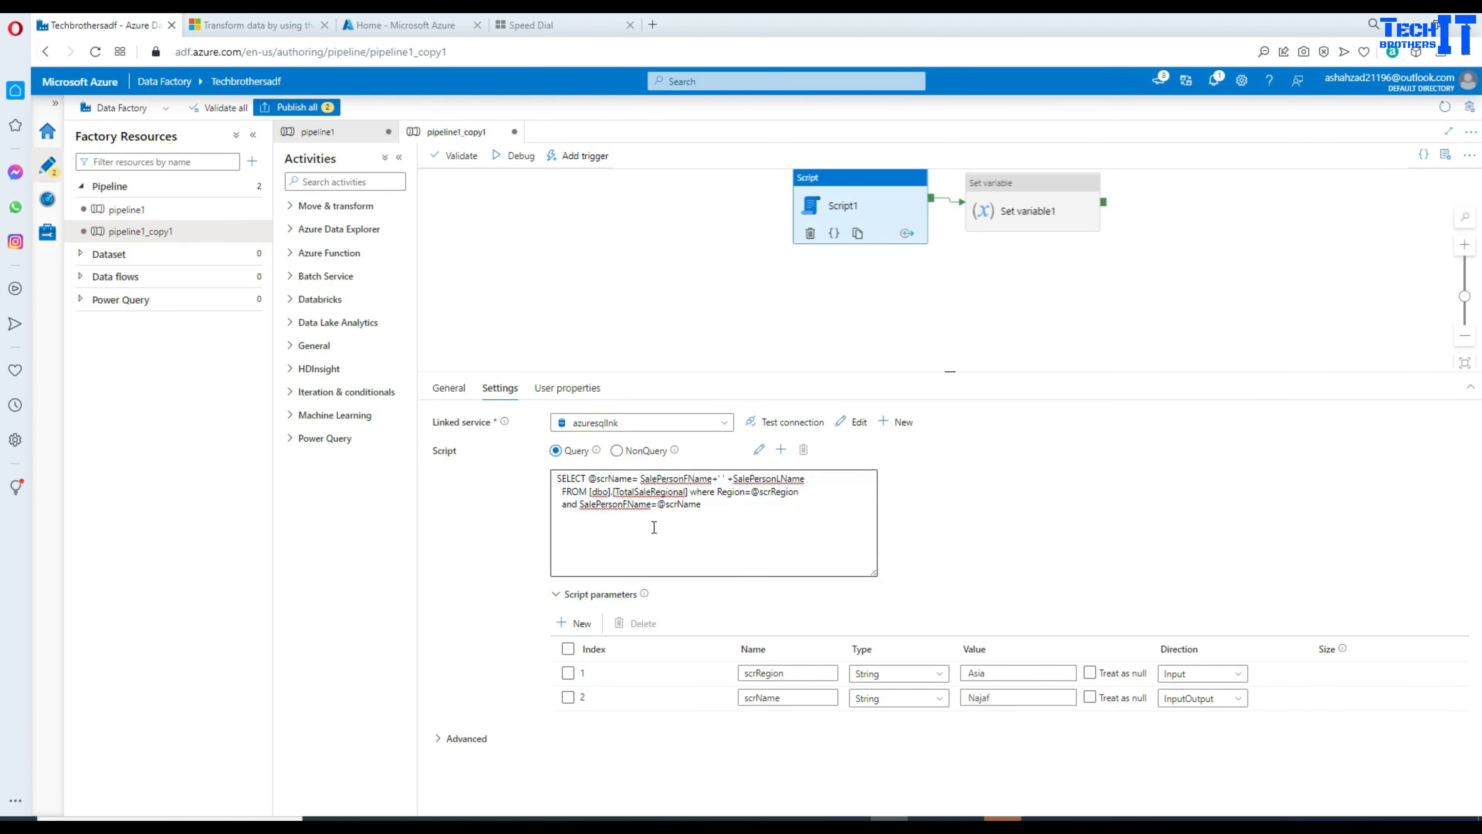
{"action": "left_click", "coordinate": [610, 507]}
{"action": "left_click", "coordinate": [1058, 217]}
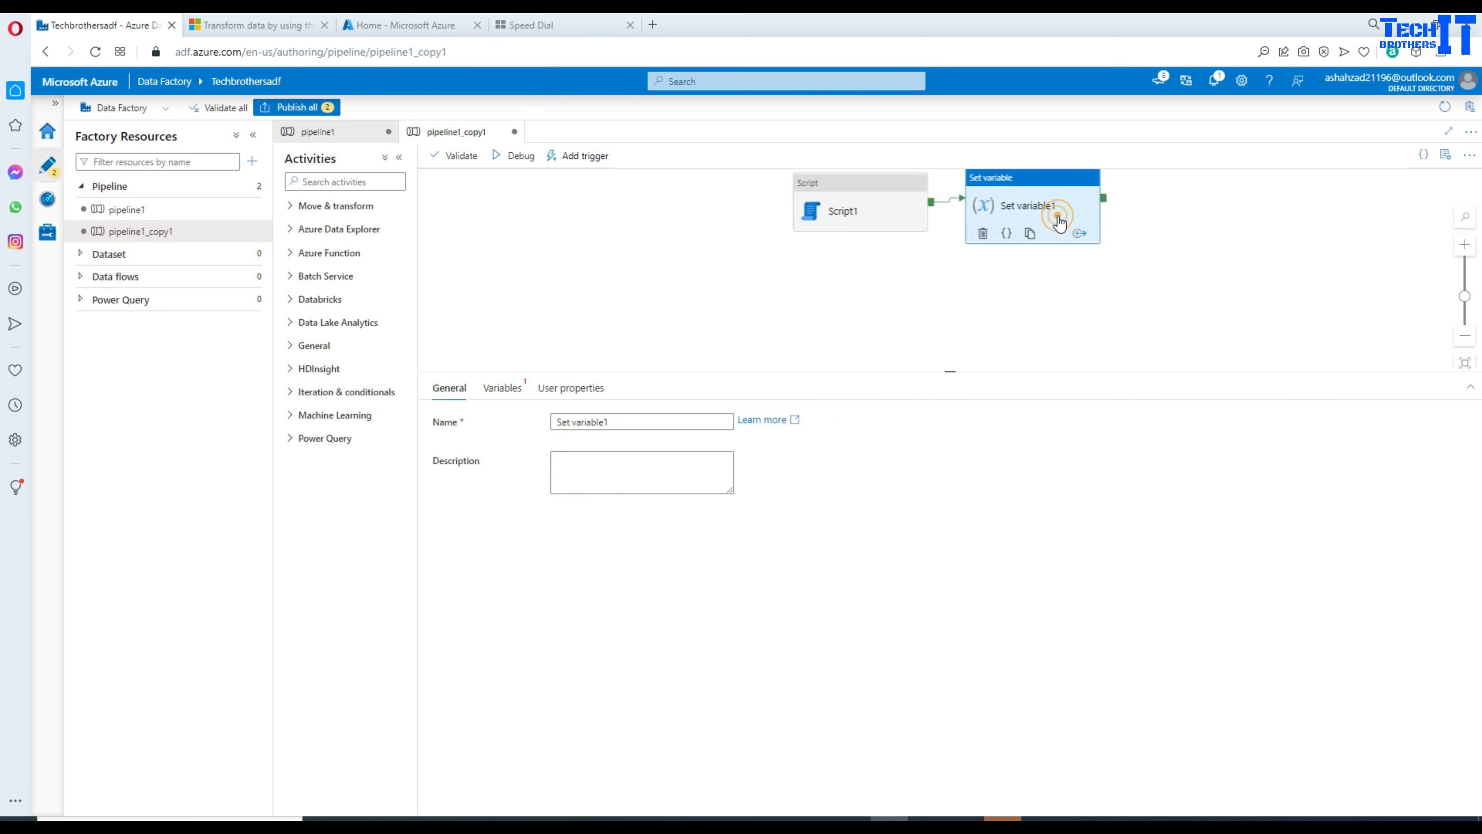
{"action": "key", "text": "Delete"}
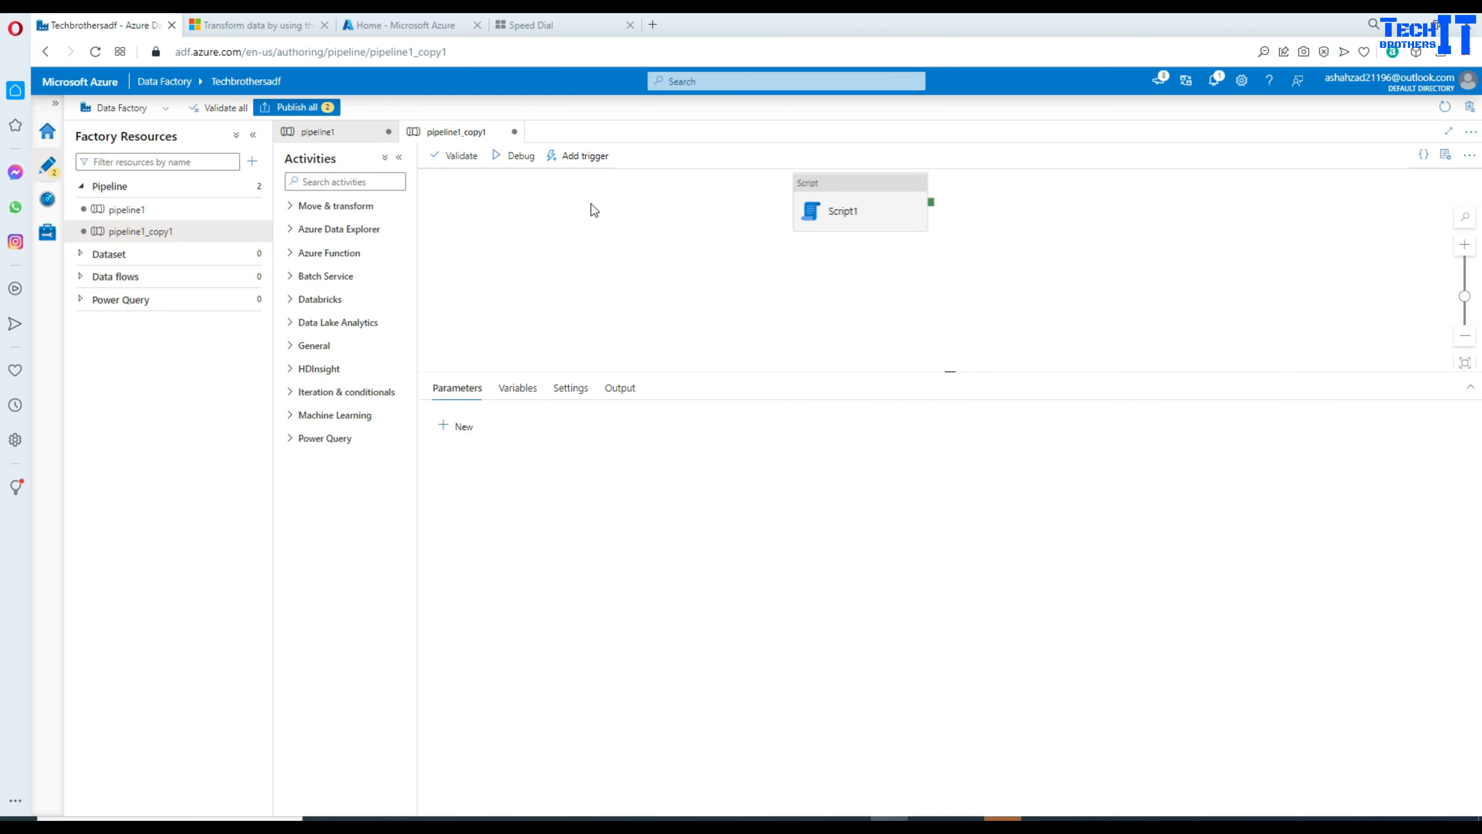
{"action": "left_click", "coordinate": [513, 155]}
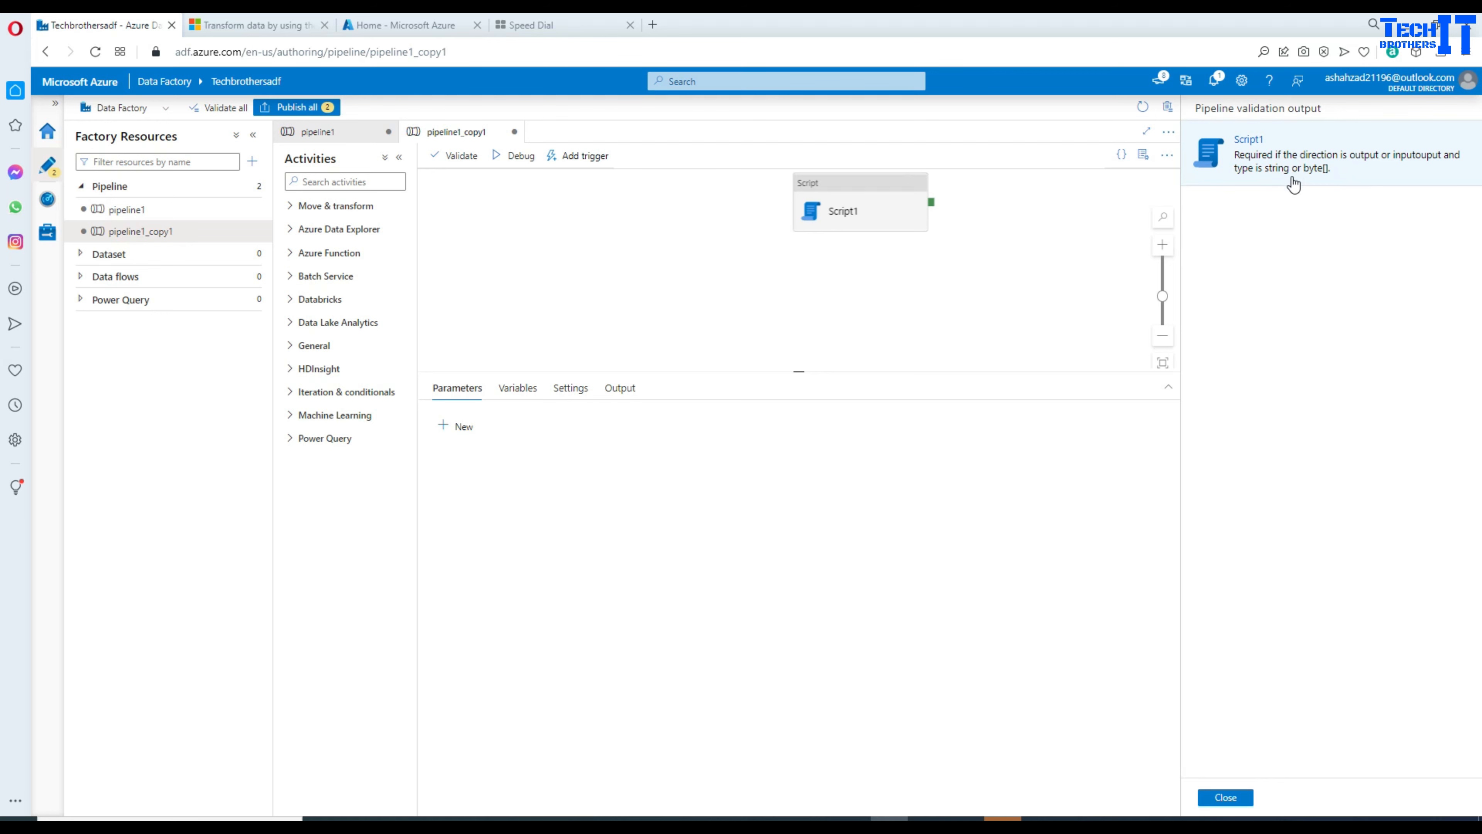
Step: Close the validation output and bring up Script1's parameter settings
{"action": "left_click", "coordinate": [1226, 797]}
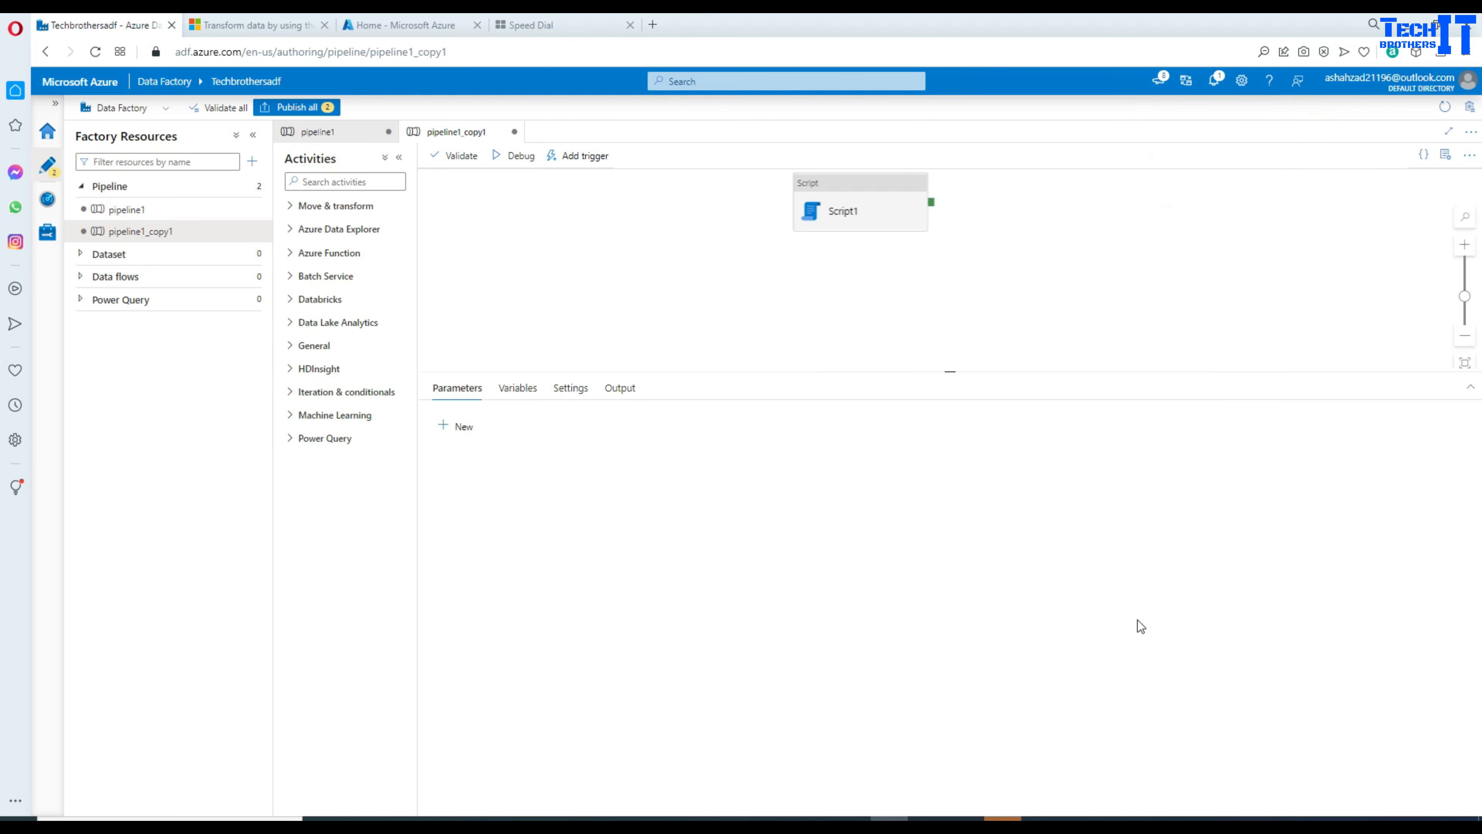
{"action": "left_click", "coordinate": [853, 227]}
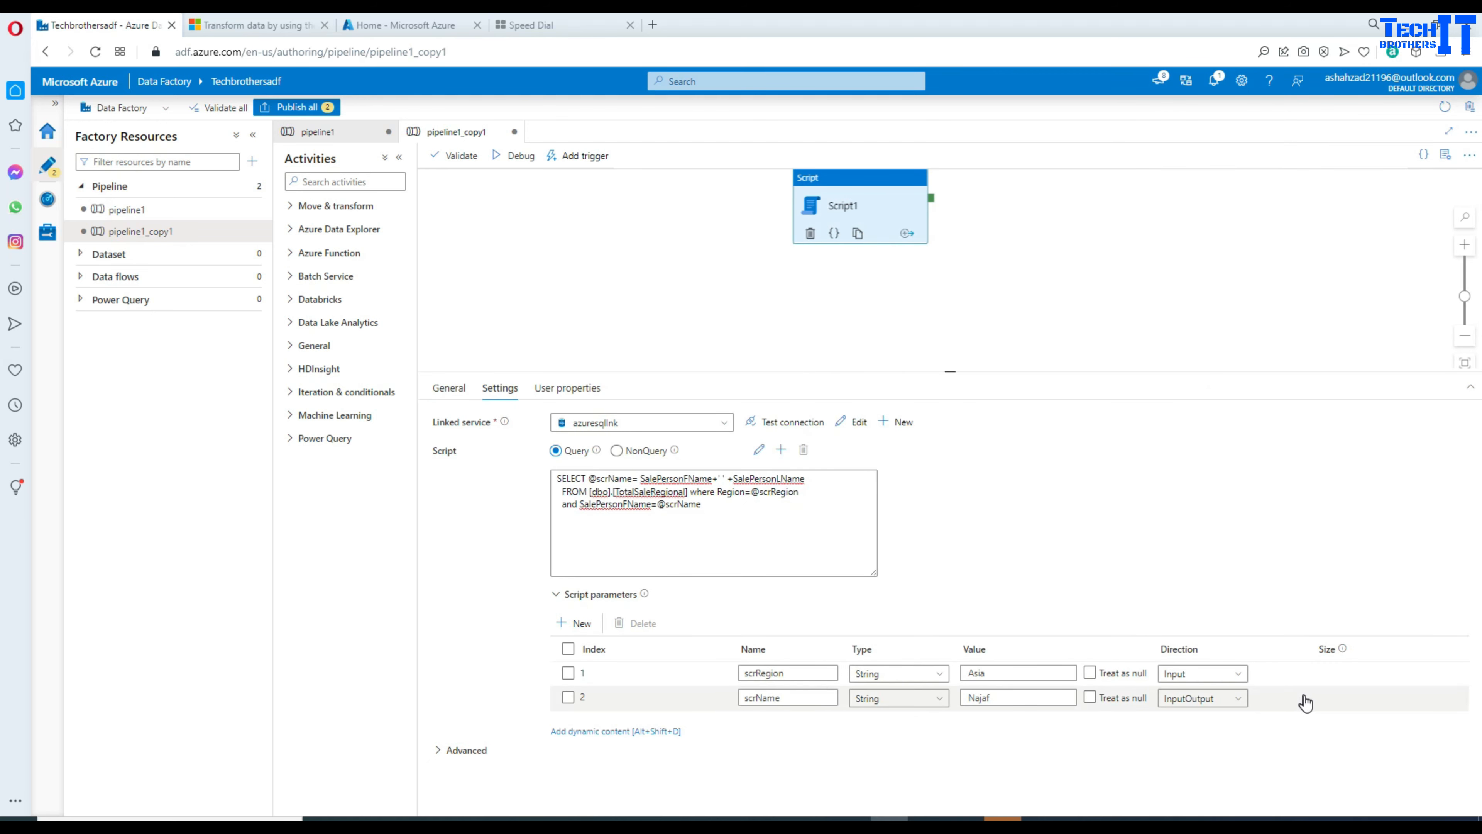
{"action": "left_click", "coordinate": [567, 697]}
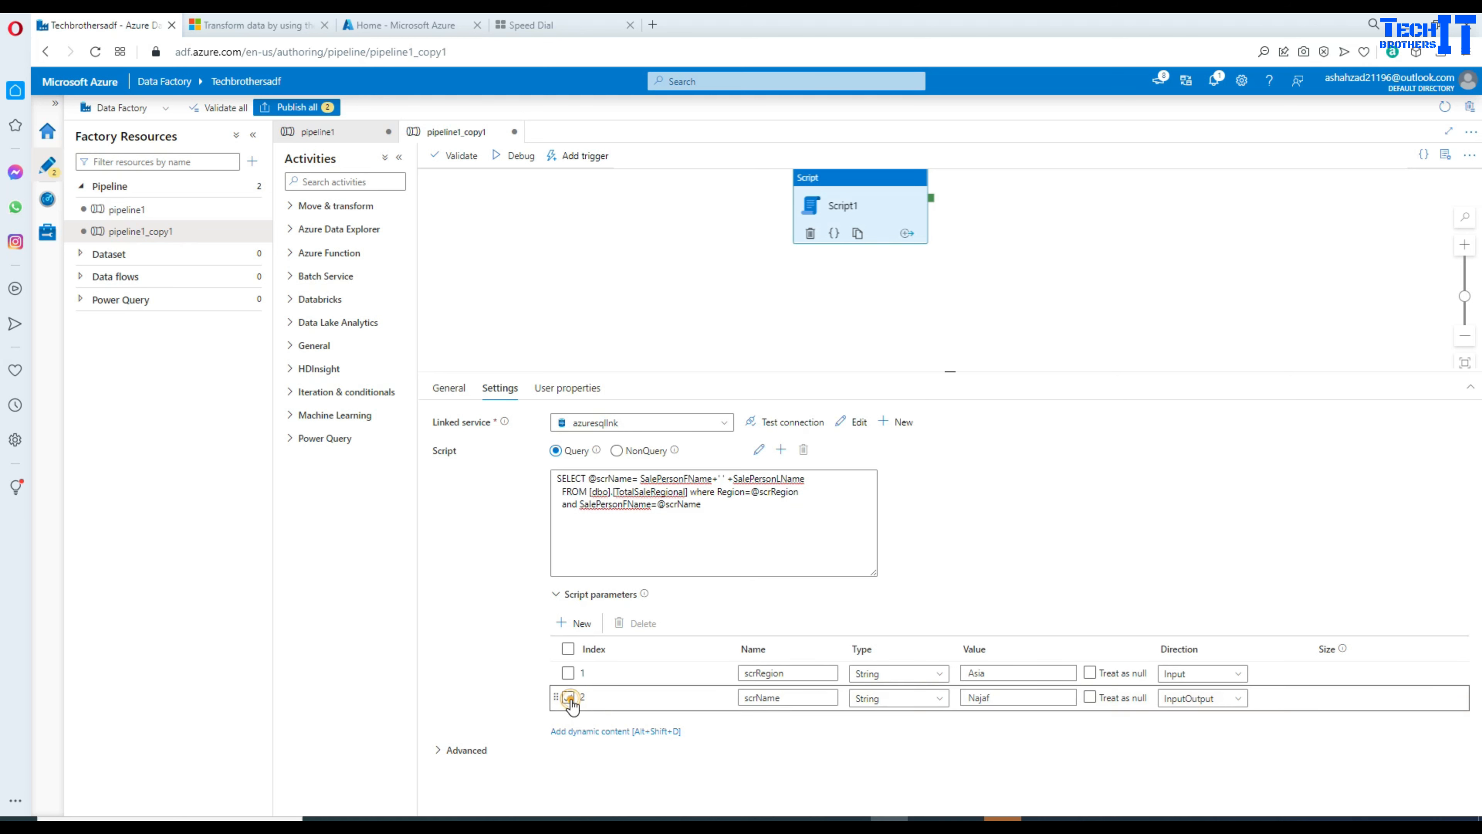
{"action": "left_click", "coordinate": [569, 703]}
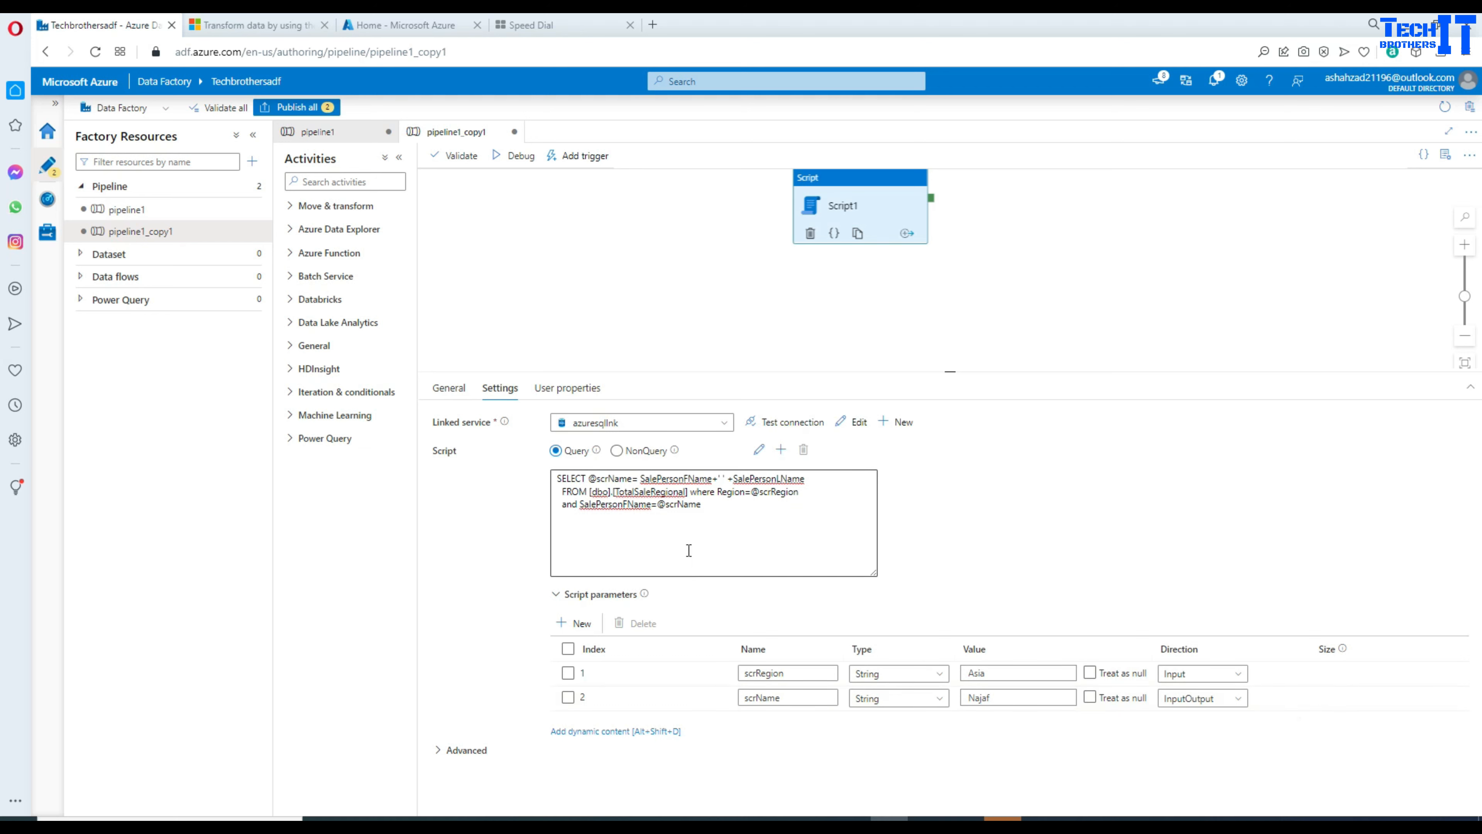
{"action": "left_click", "coordinate": [253, 135]}
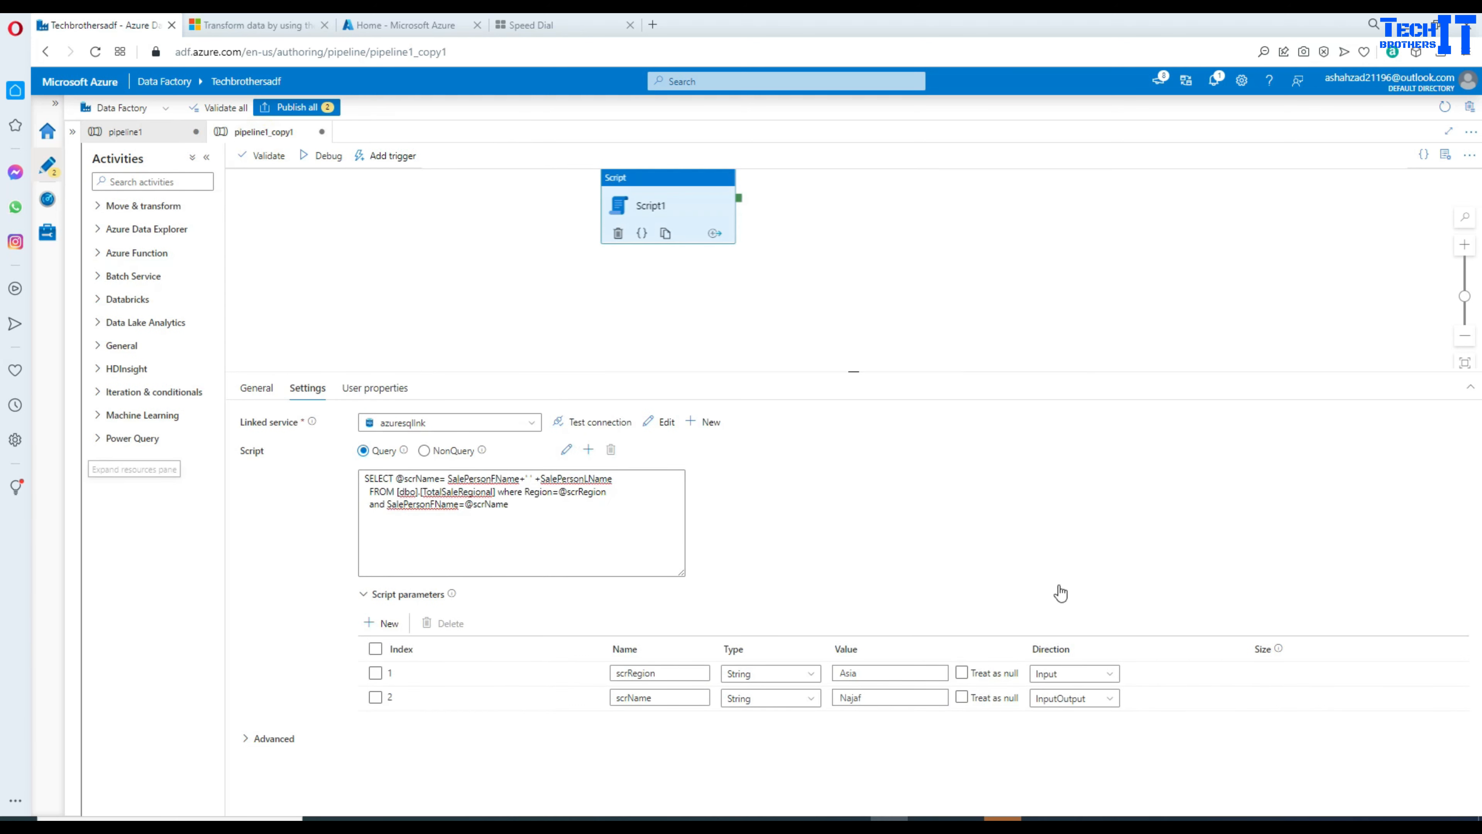
Step: Add a test third script parameter with Output direction and String type
{"action": "left_click", "coordinate": [381, 623]}
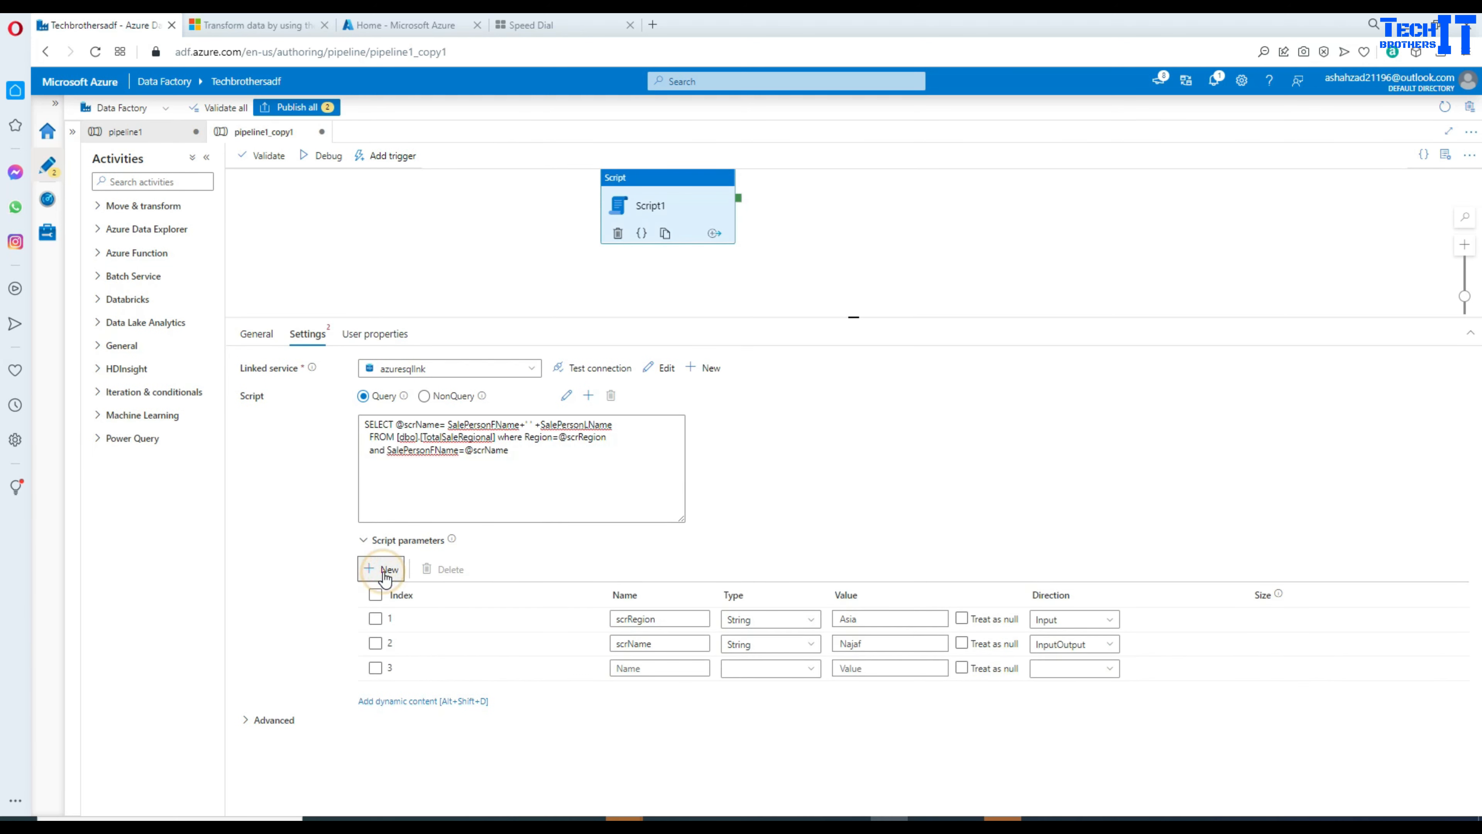
{"action": "left_click", "coordinate": [1057, 678]}
{"action": "left_click", "coordinate": [1061, 717]}
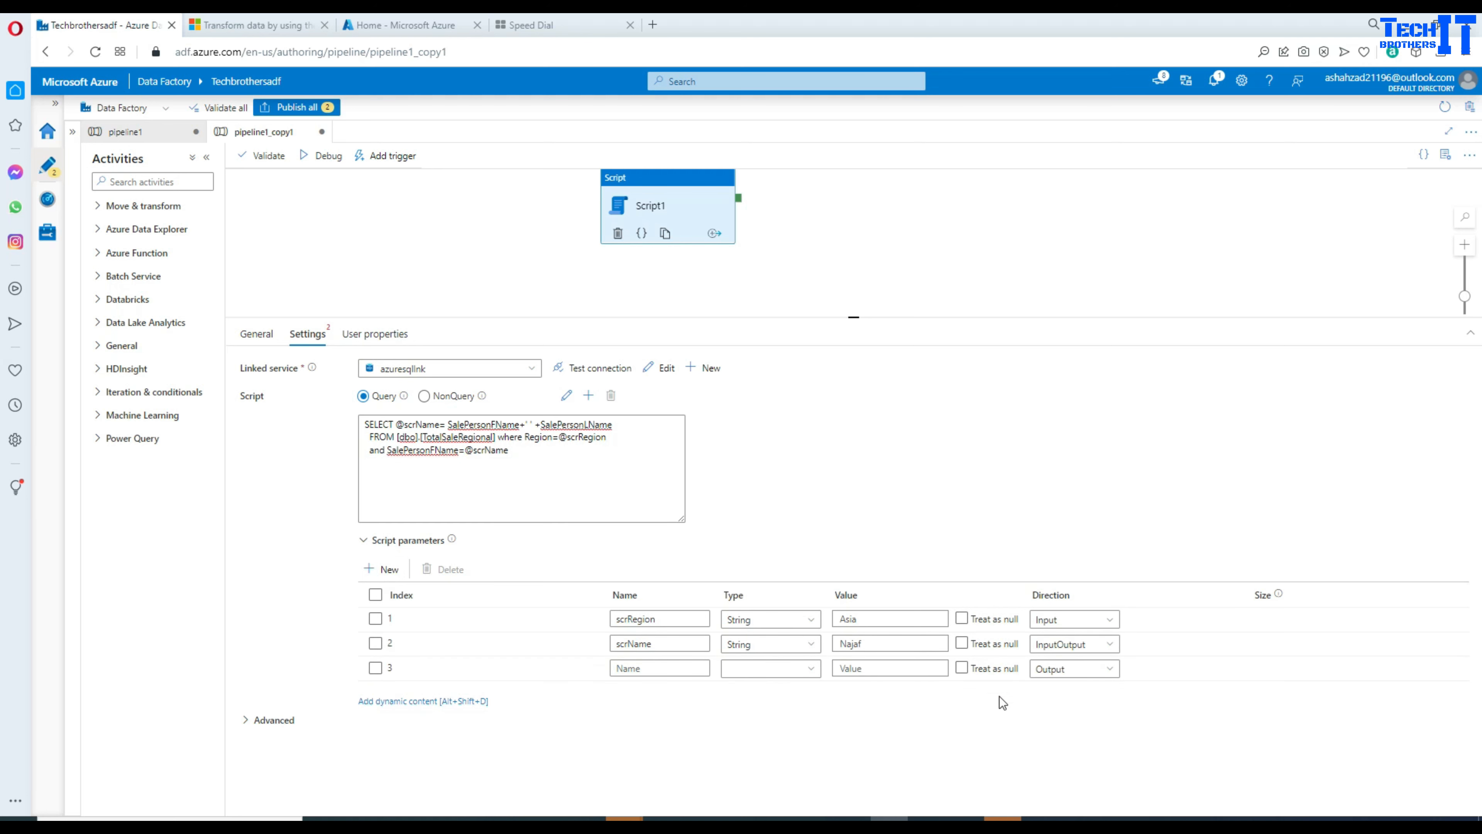
{"action": "left_click", "coordinate": [678, 669]}
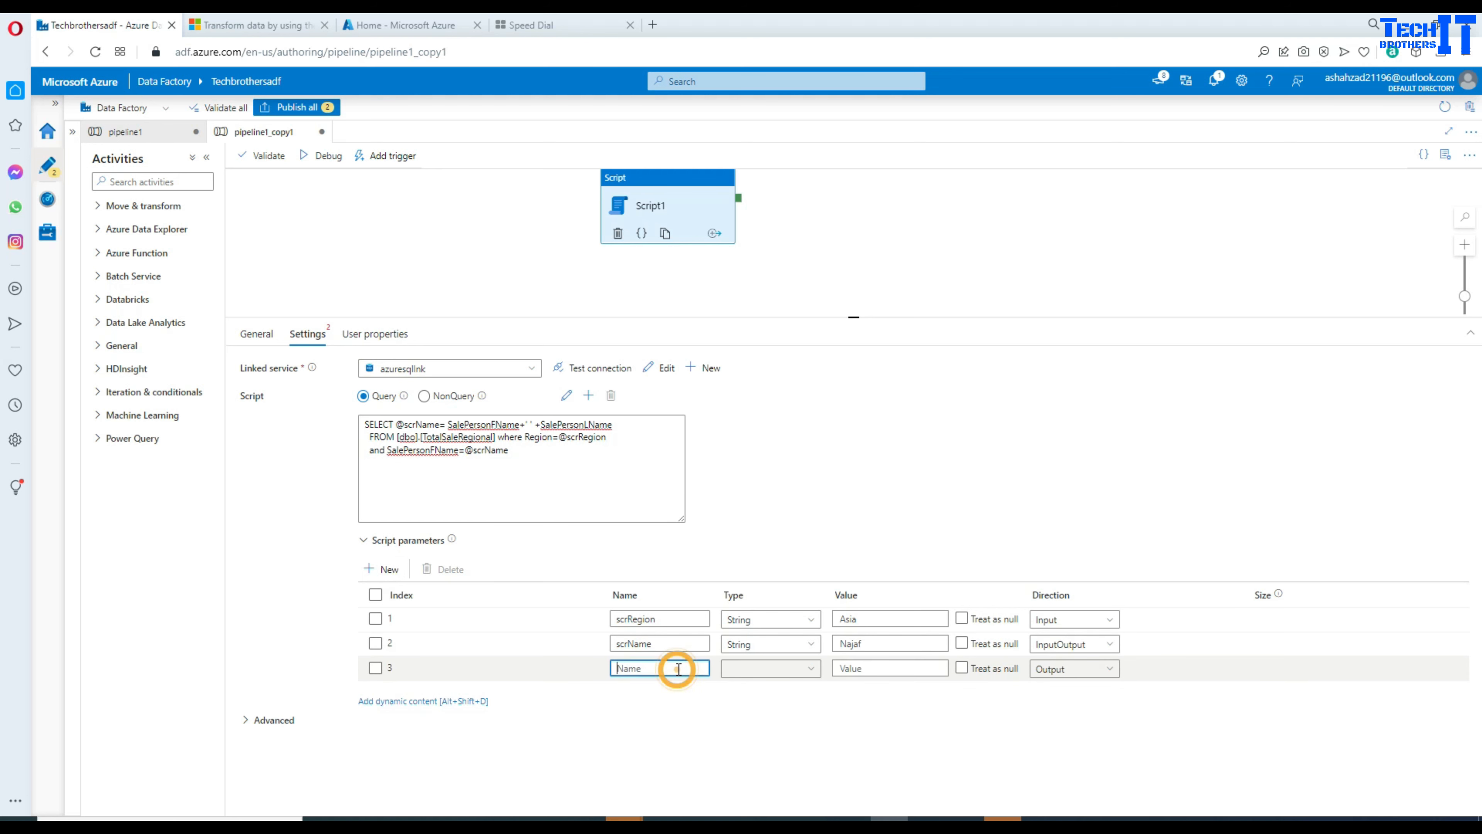
{"action": "left_click", "coordinate": [756, 675]}
{"action": "type", "text": "st"}
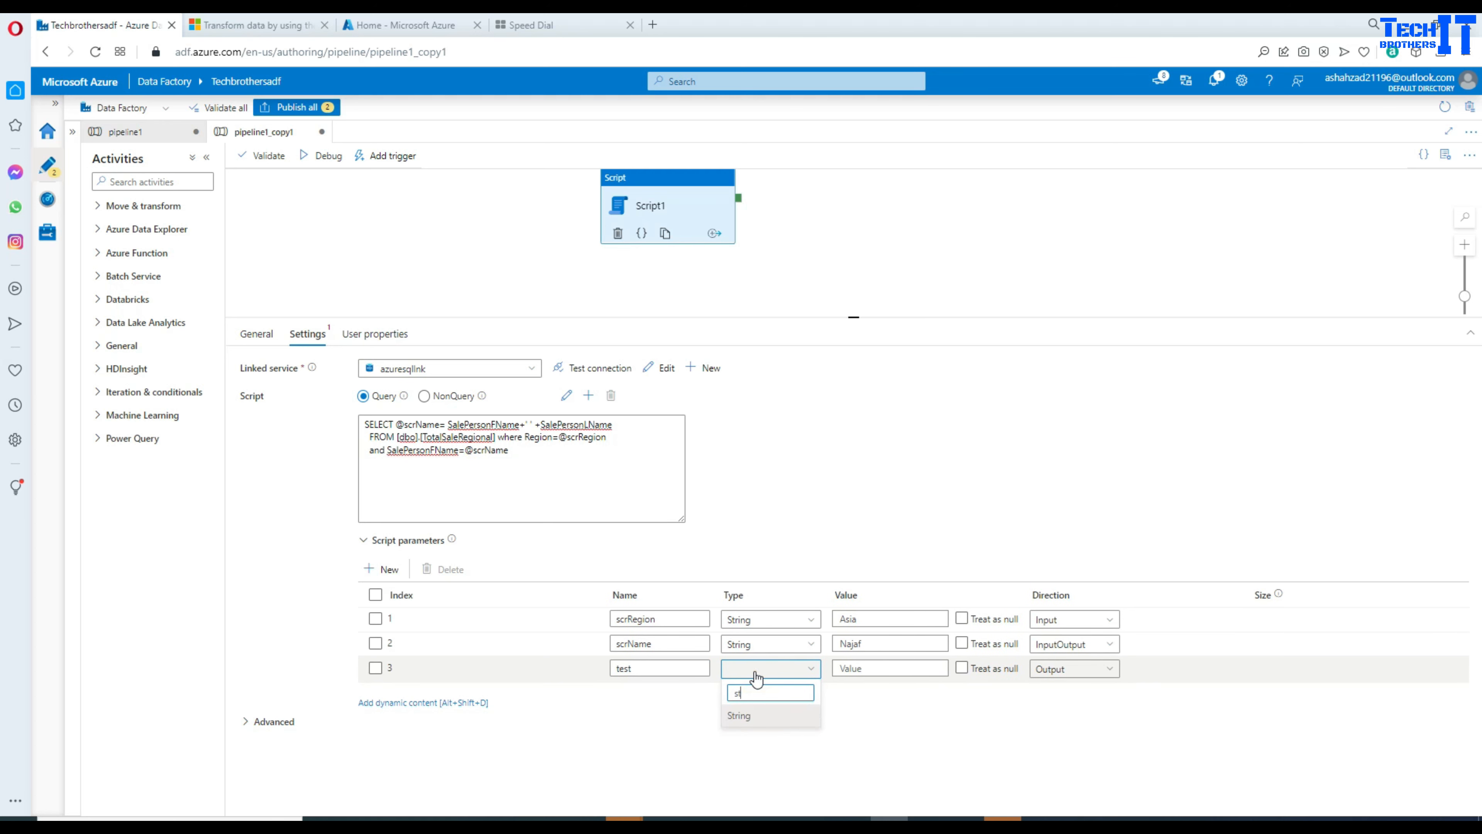
{"action": "left_click", "coordinate": [737, 716]}
{"action": "left_click", "coordinate": [1304, 667]}
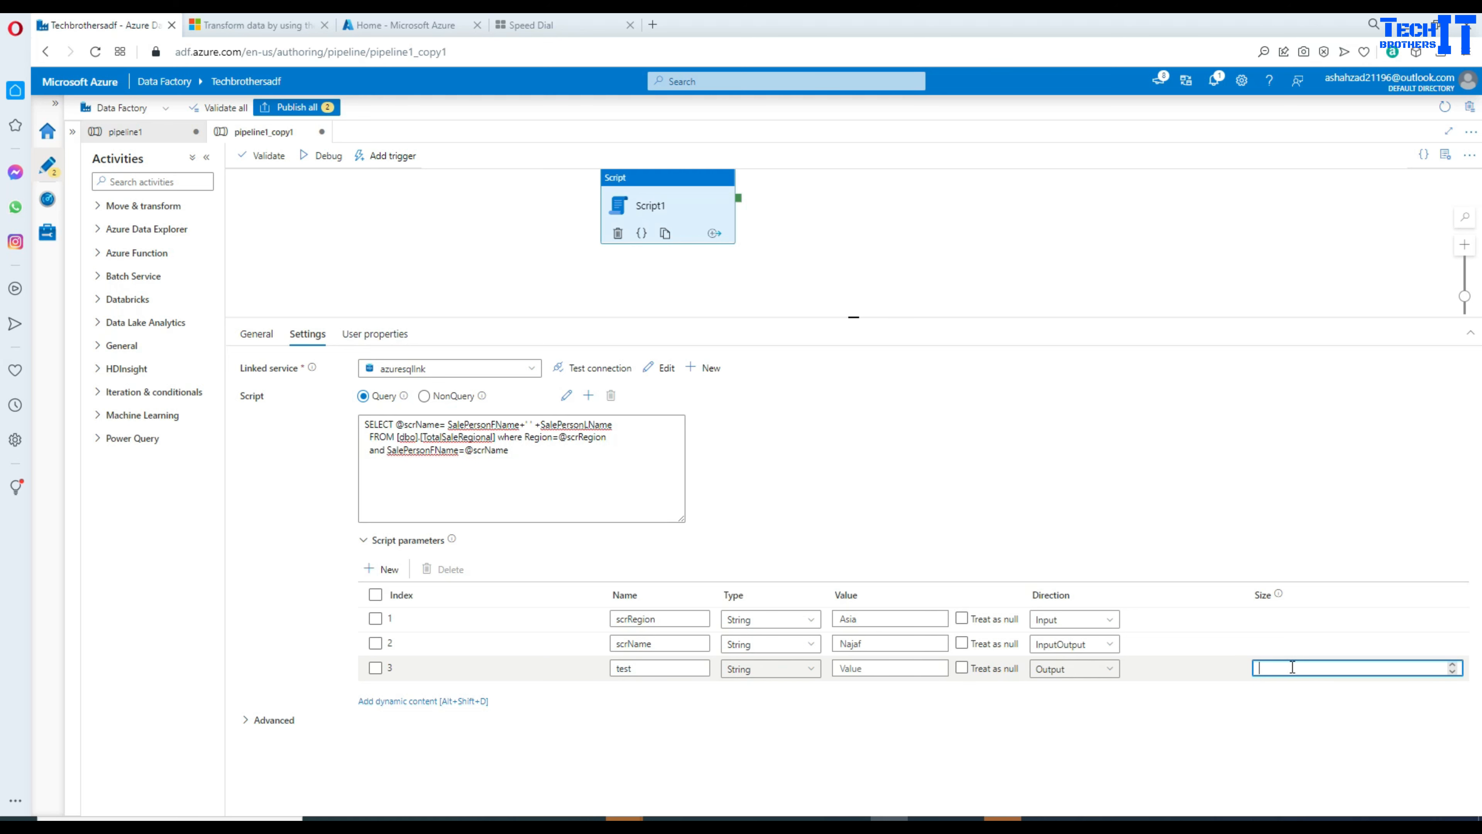
Step: Switch scrName to Output, delete the test parameter, then set scrName back to InputOutput
{"action": "left_click", "coordinate": [1290, 645]}
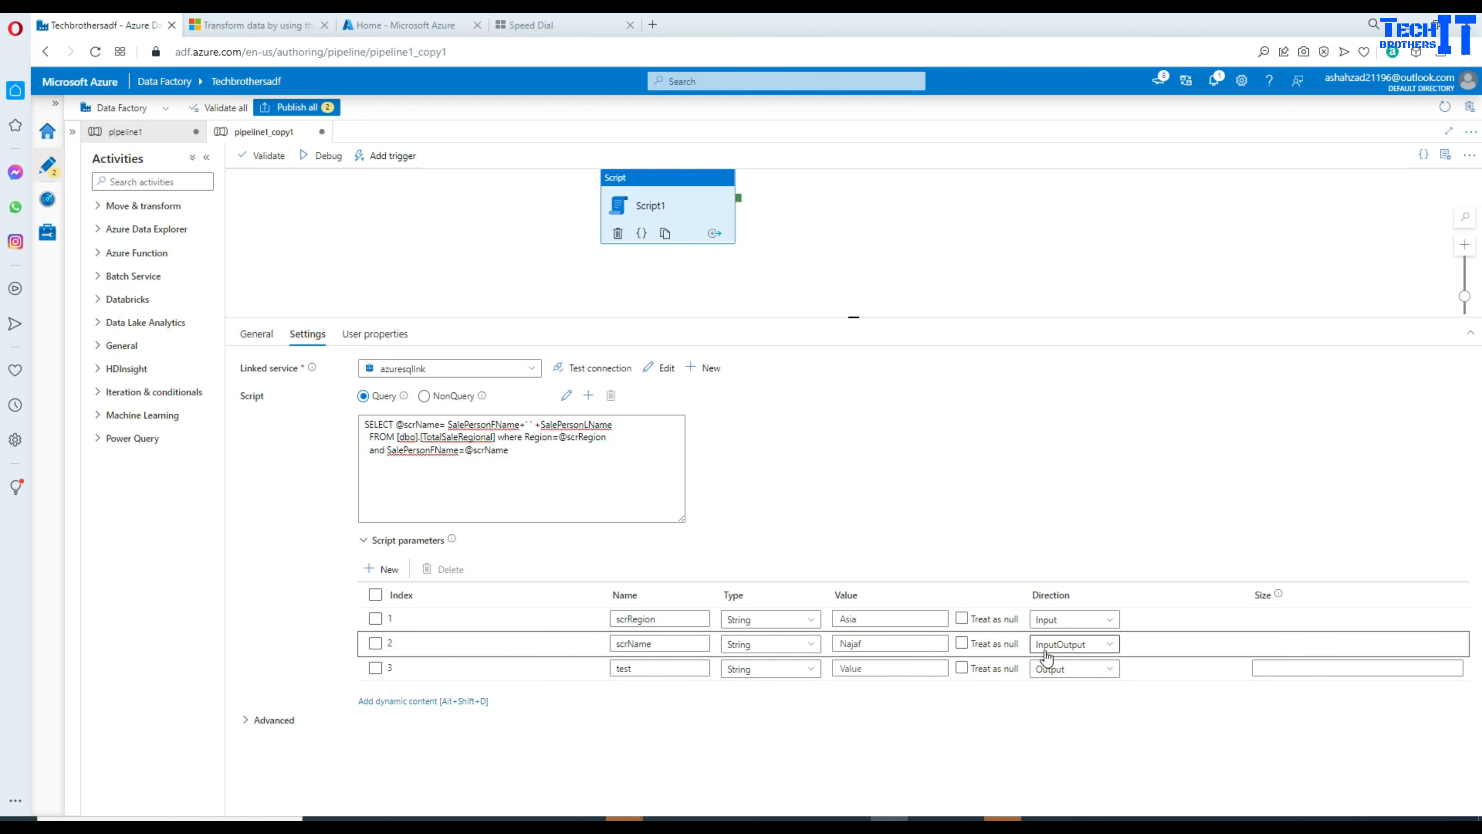
{"action": "left_click", "coordinate": [1087, 645]}
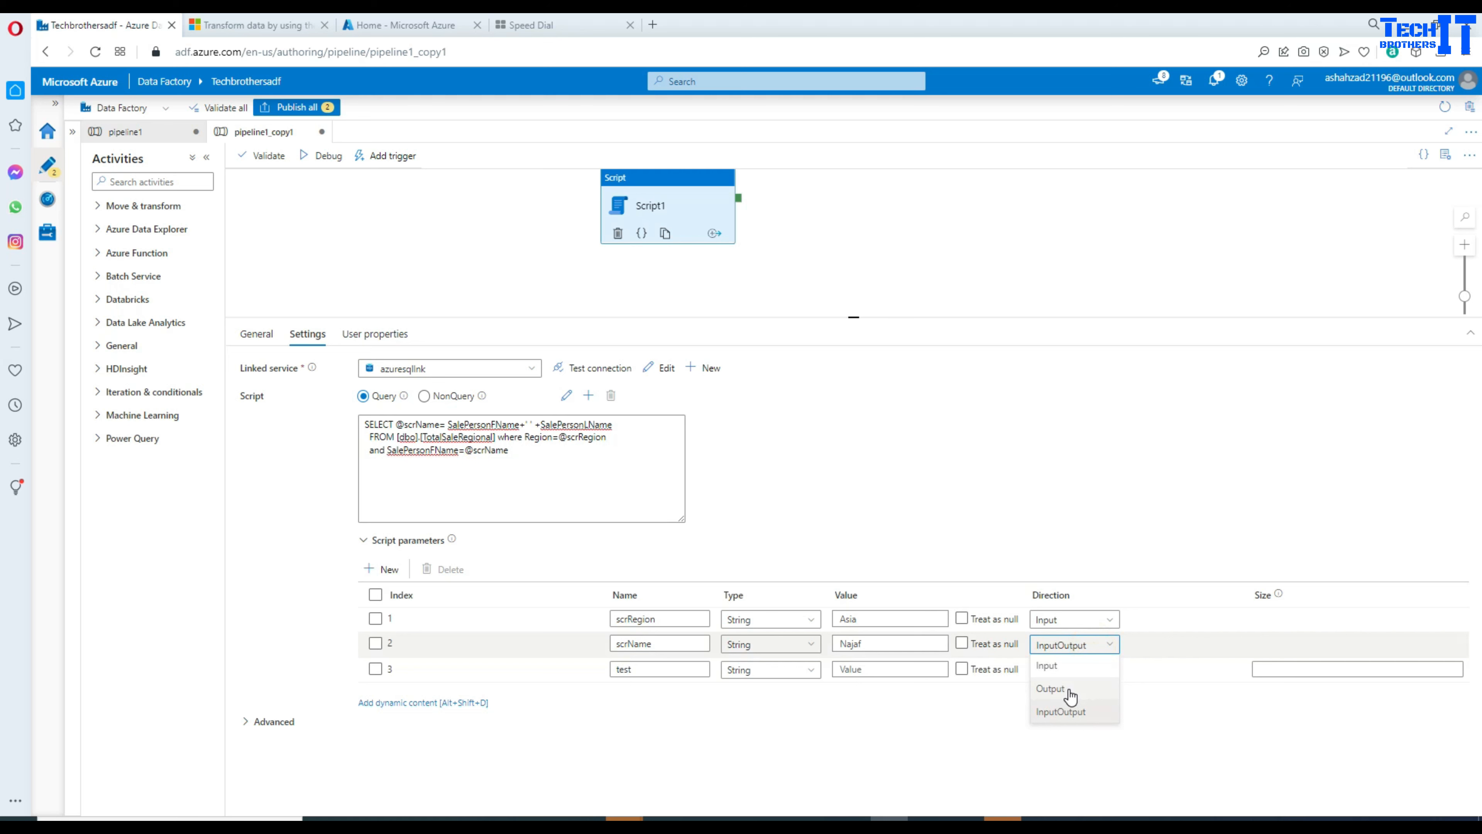
{"action": "left_click", "coordinate": [1070, 691]}
{"action": "left_click", "coordinate": [1268, 642]}
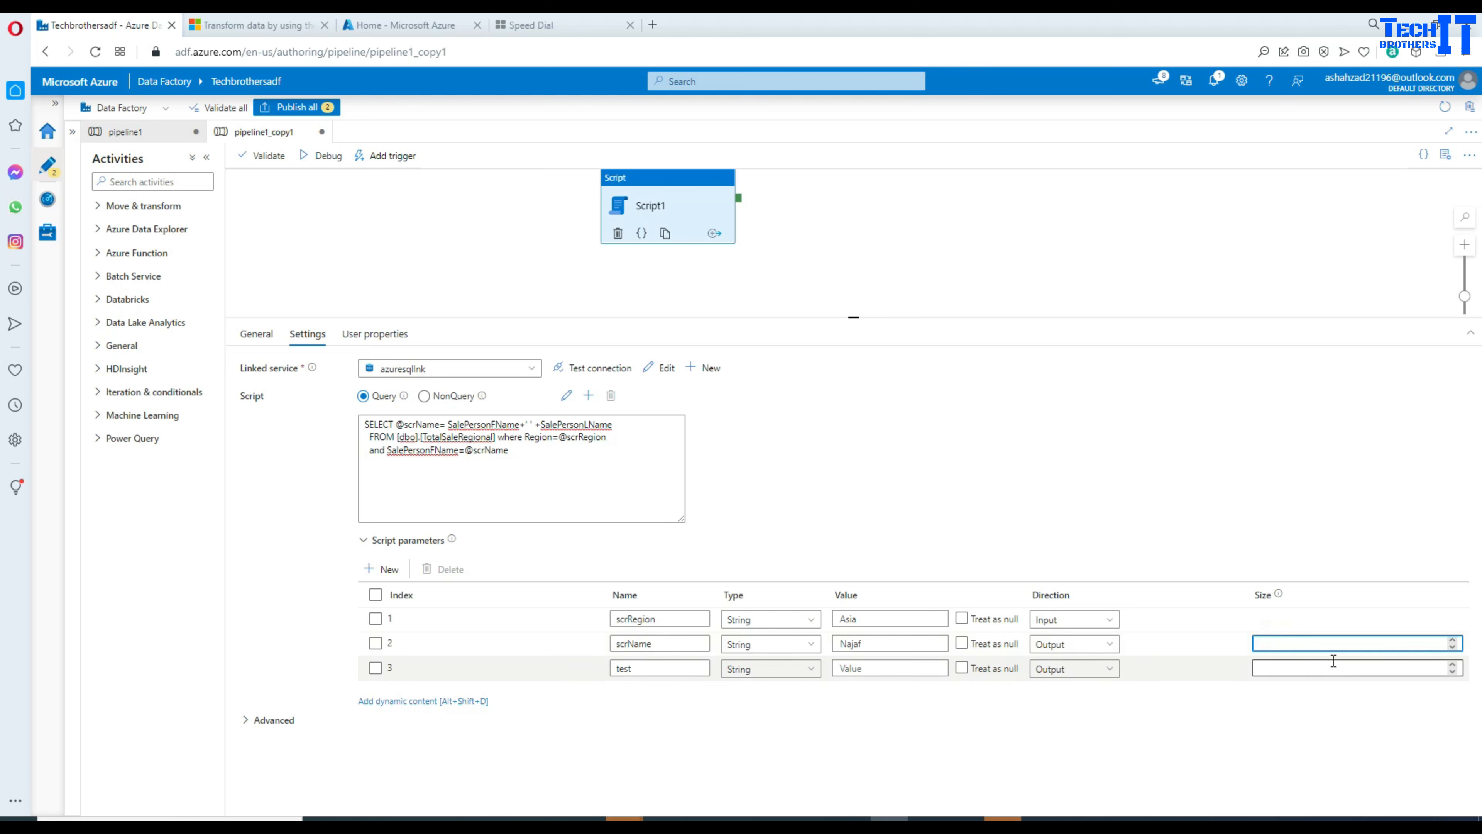
{"action": "left_click", "coordinate": [375, 667]}
{"action": "left_click", "coordinate": [439, 569]}
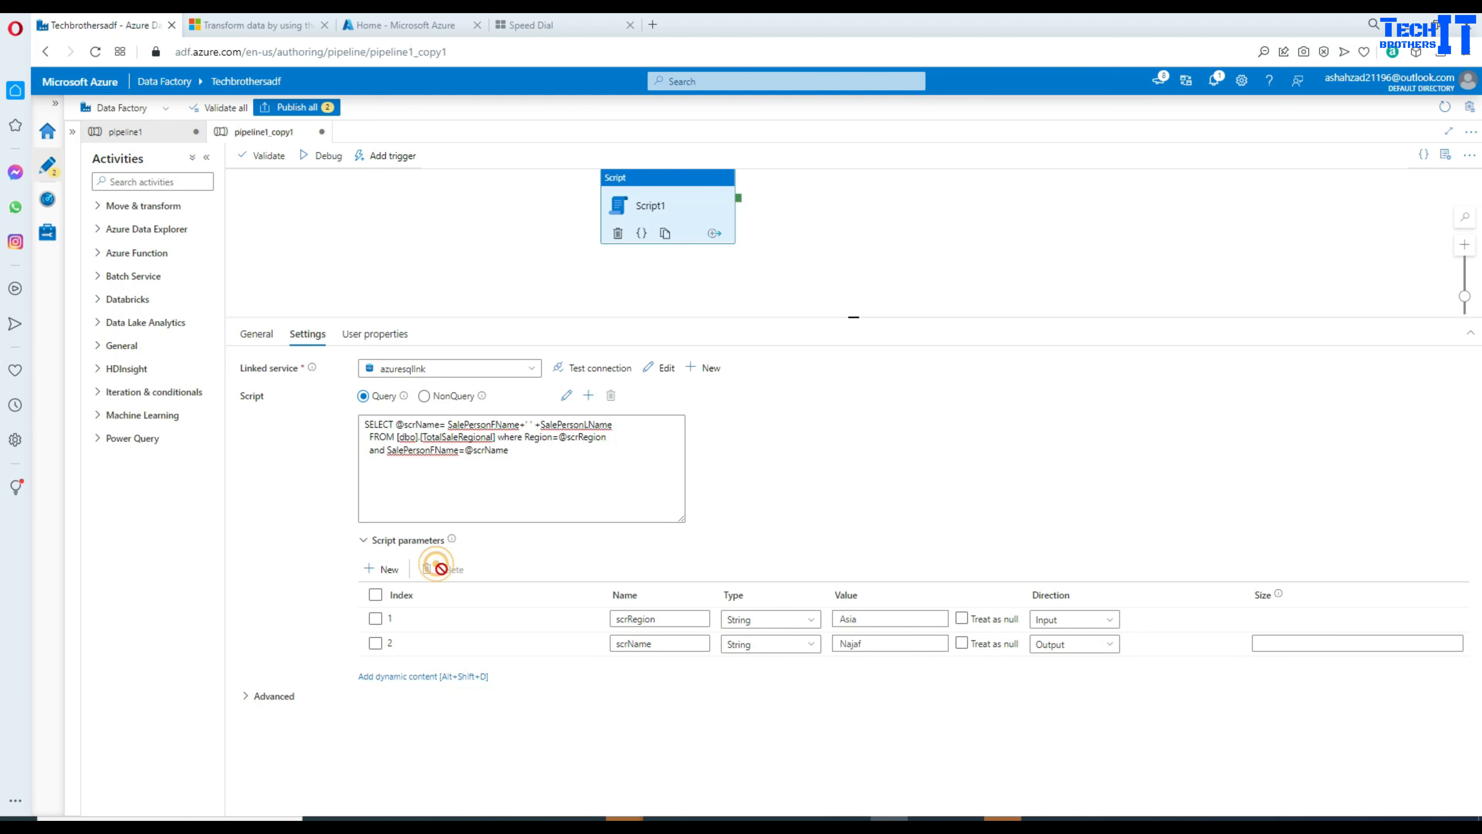
{"action": "left_click", "coordinate": [1281, 640]}
{"action": "type", "text": "100"}
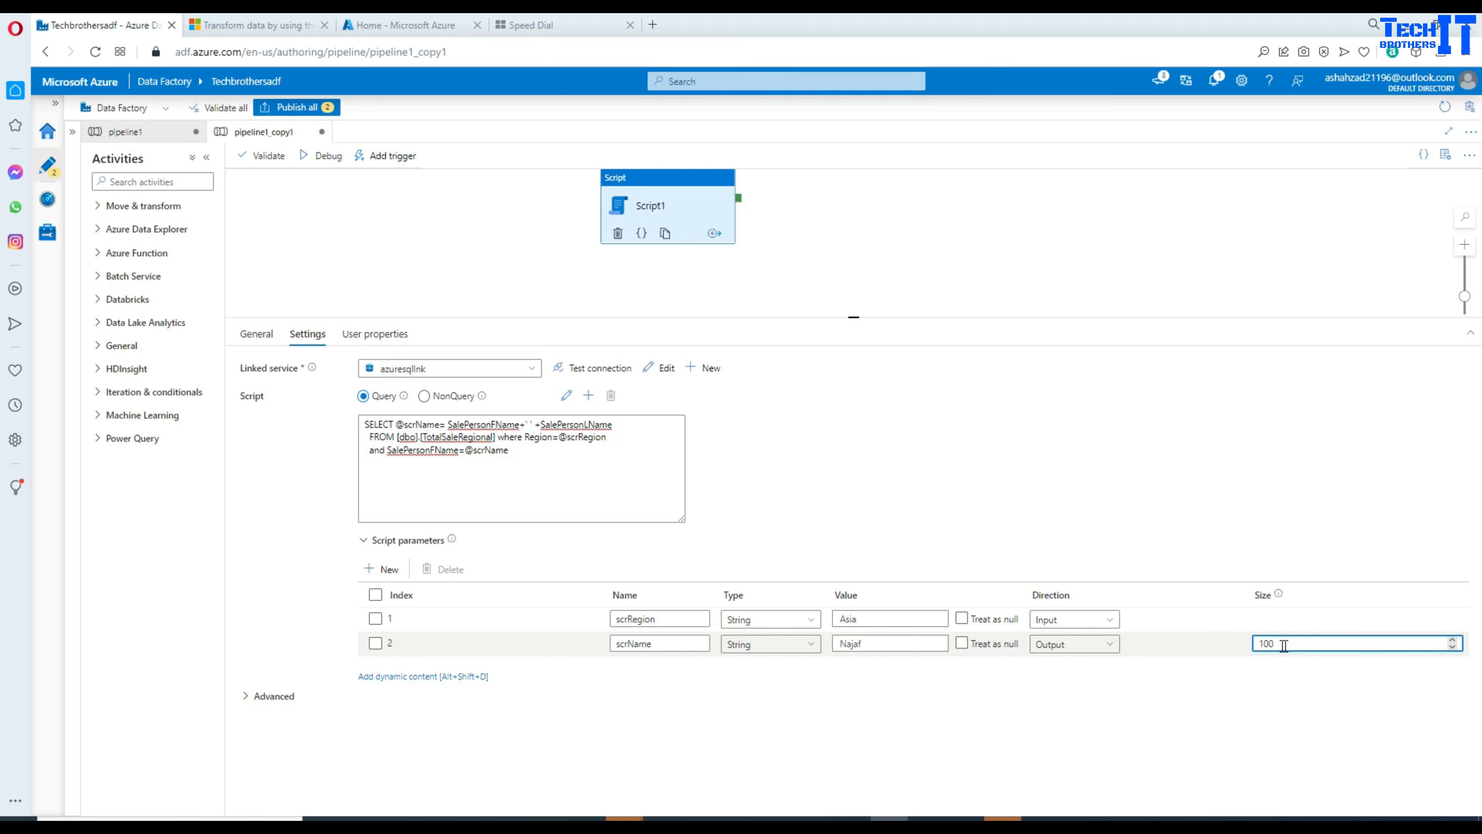
{"action": "left_click", "coordinate": [1106, 647]}
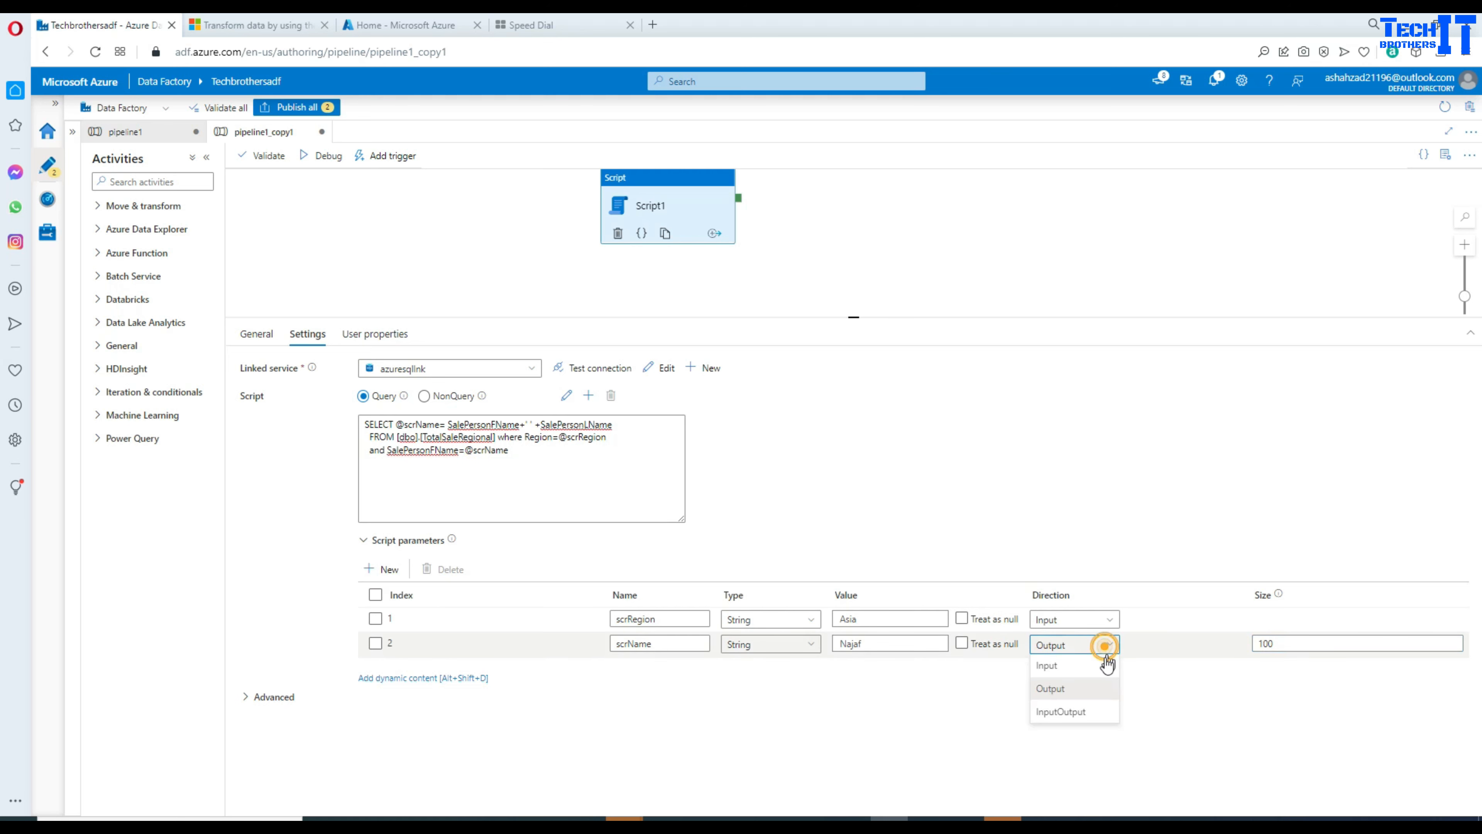
{"action": "left_click", "coordinate": [1084, 712]}
{"action": "left_click", "coordinate": [1276, 645]}
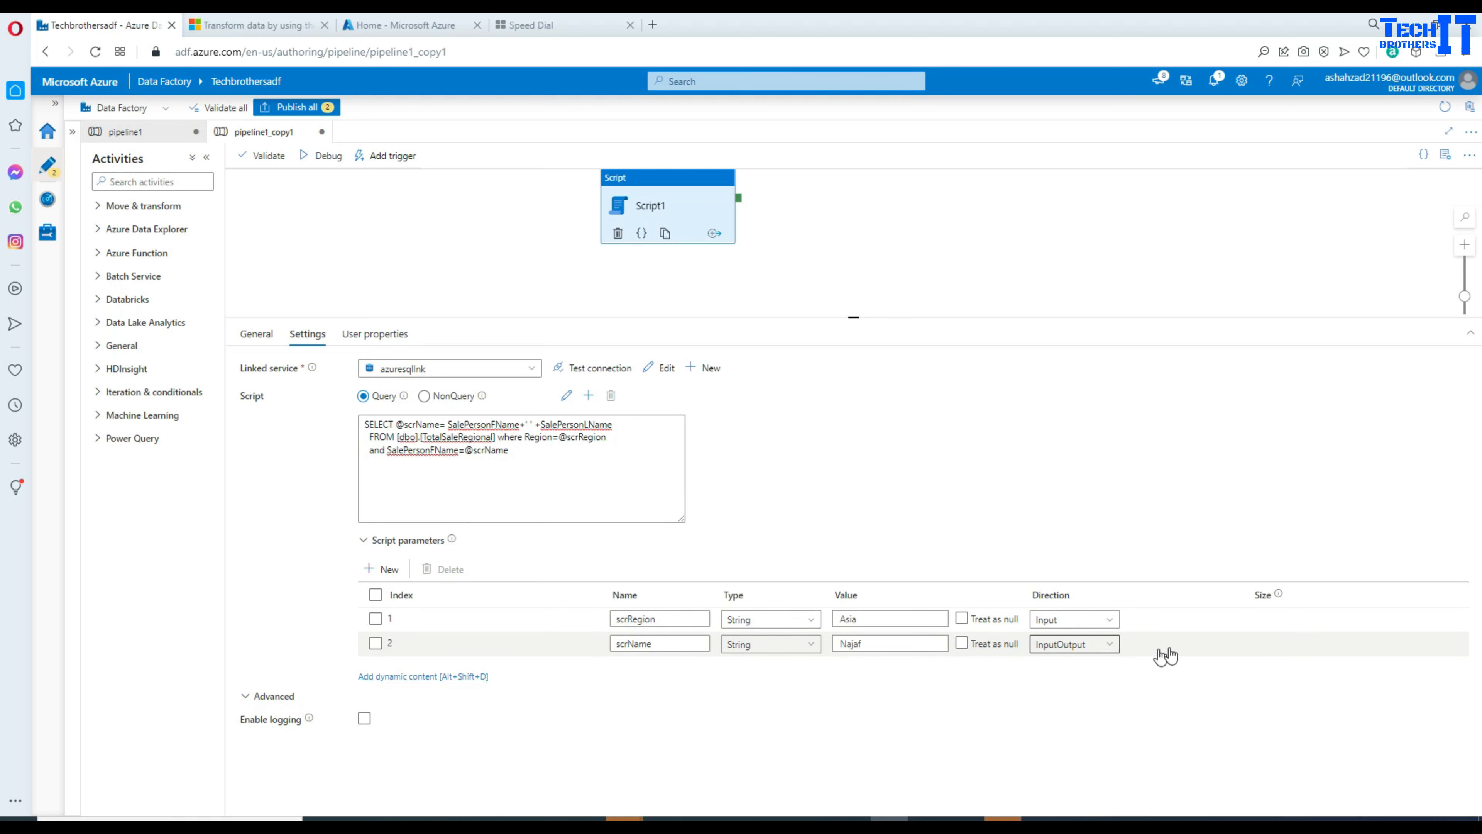
{"action": "left_click", "coordinate": [326, 156]}
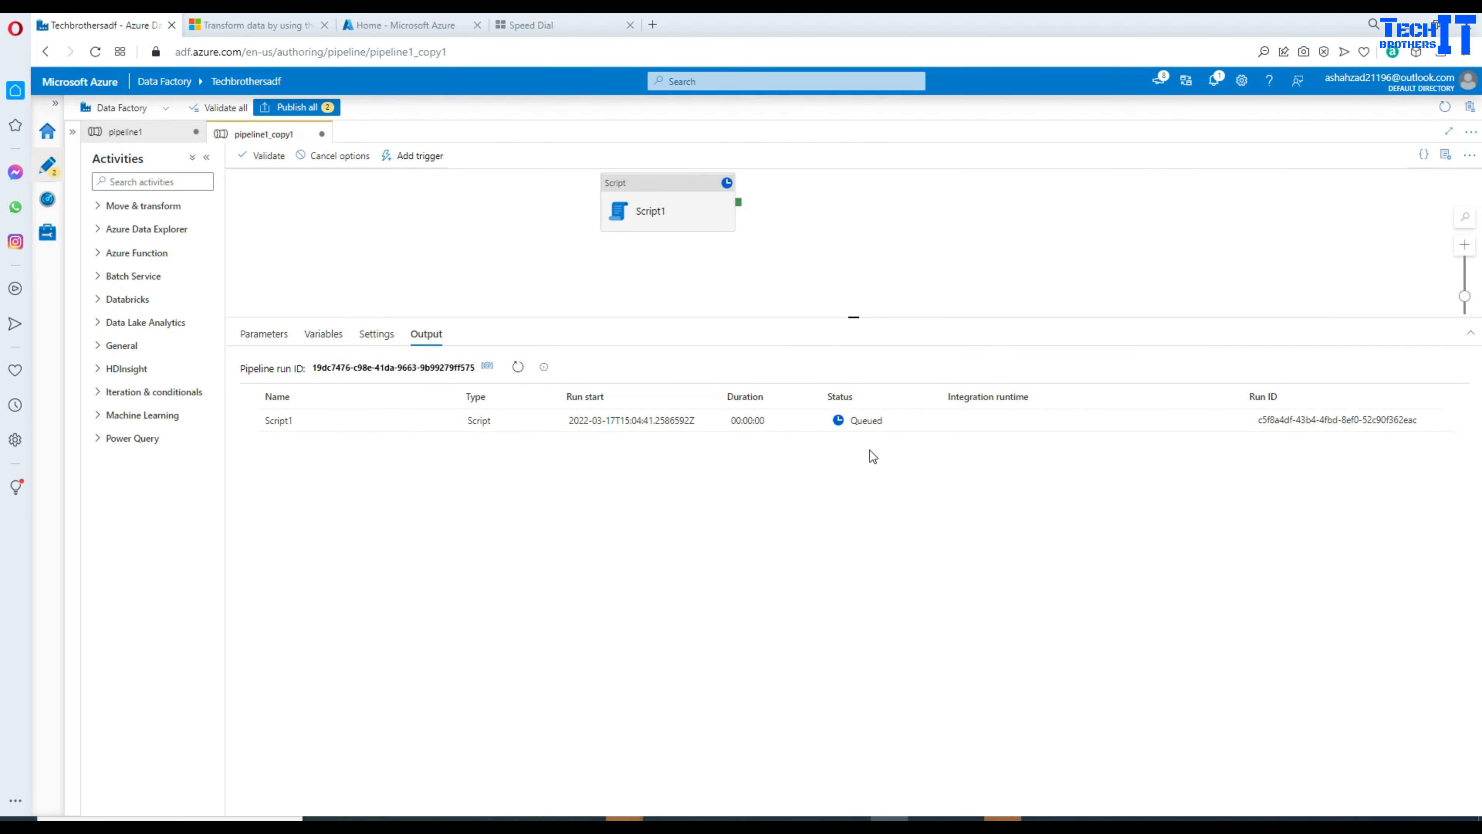
{"action": "left_click", "coordinate": [518, 368]}
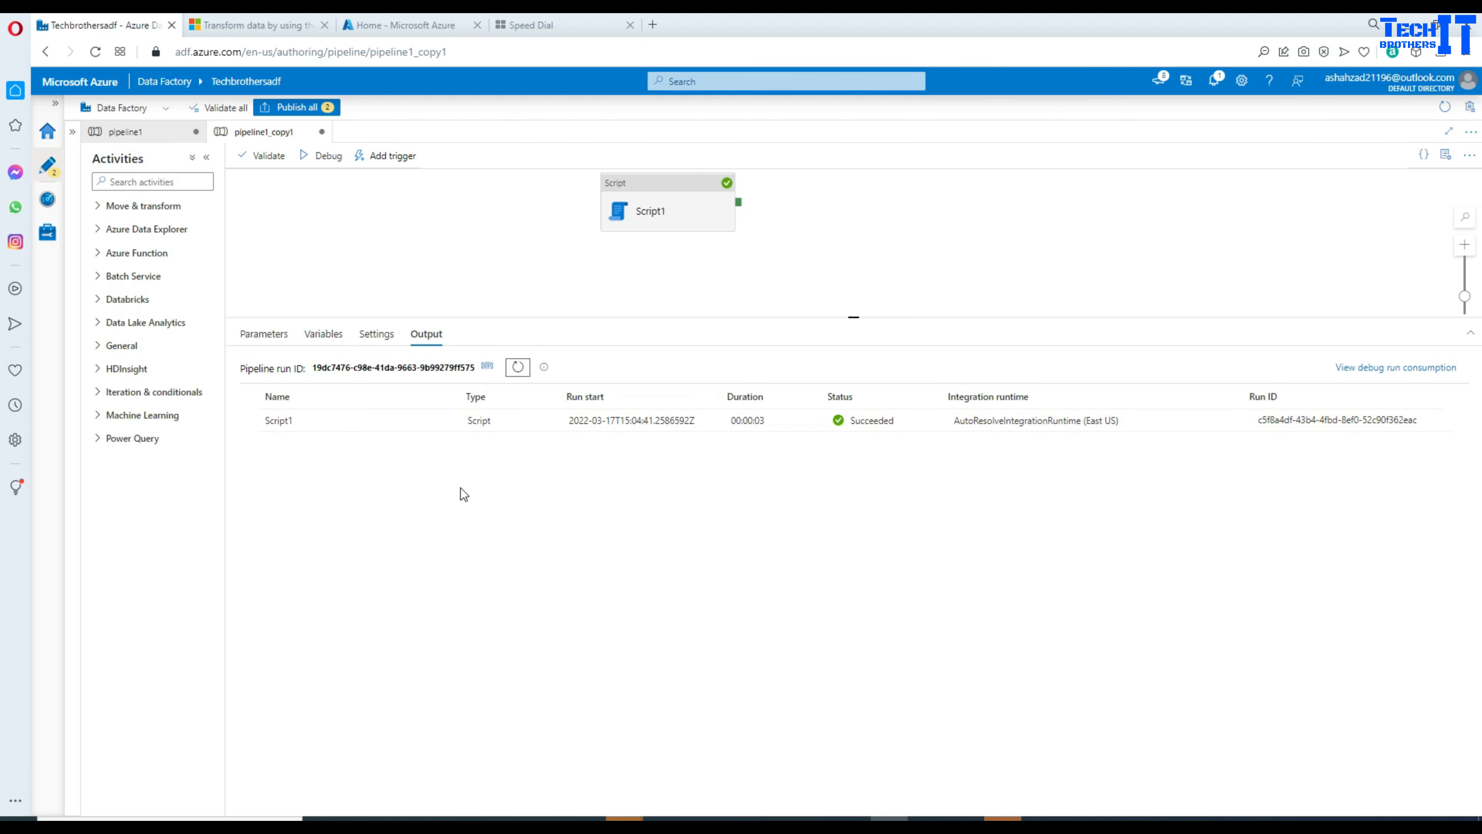
{"action": "mouse_move", "coordinate": [444, 428]}
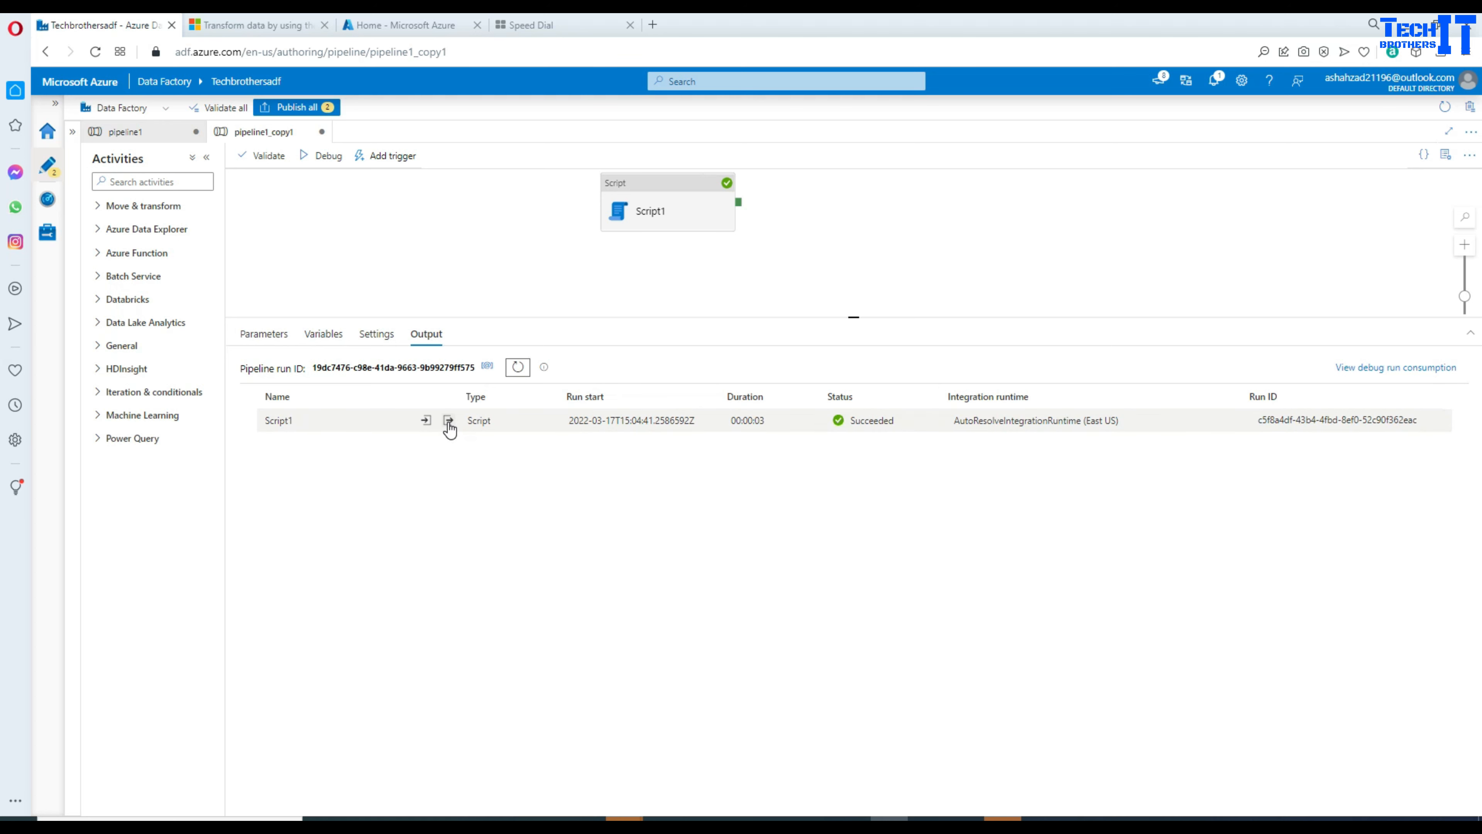
{"action": "left_click", "coordinate": [448, 421]}
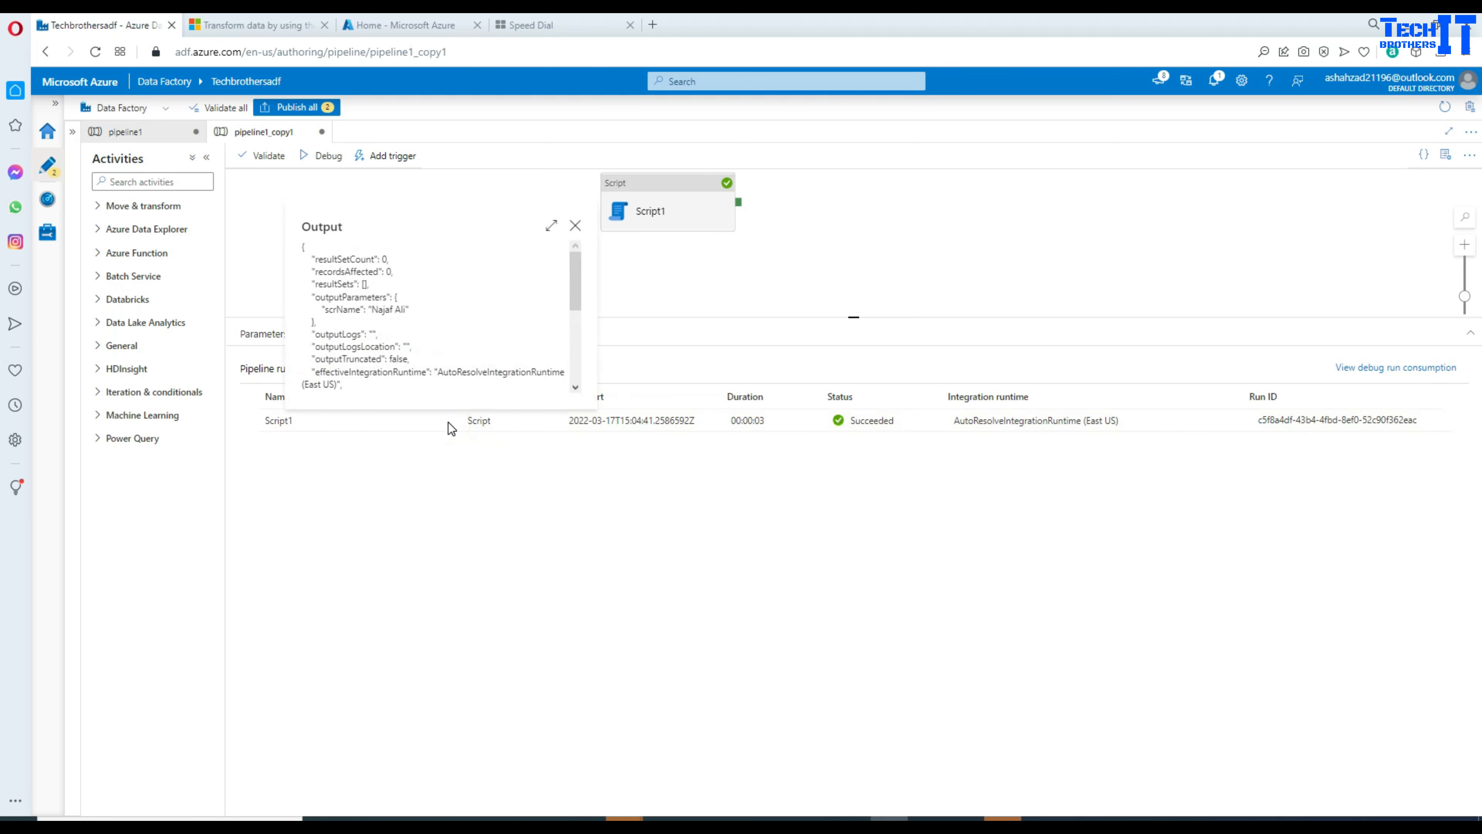
{"action": "double_click", "coordinate": [339, 308]}
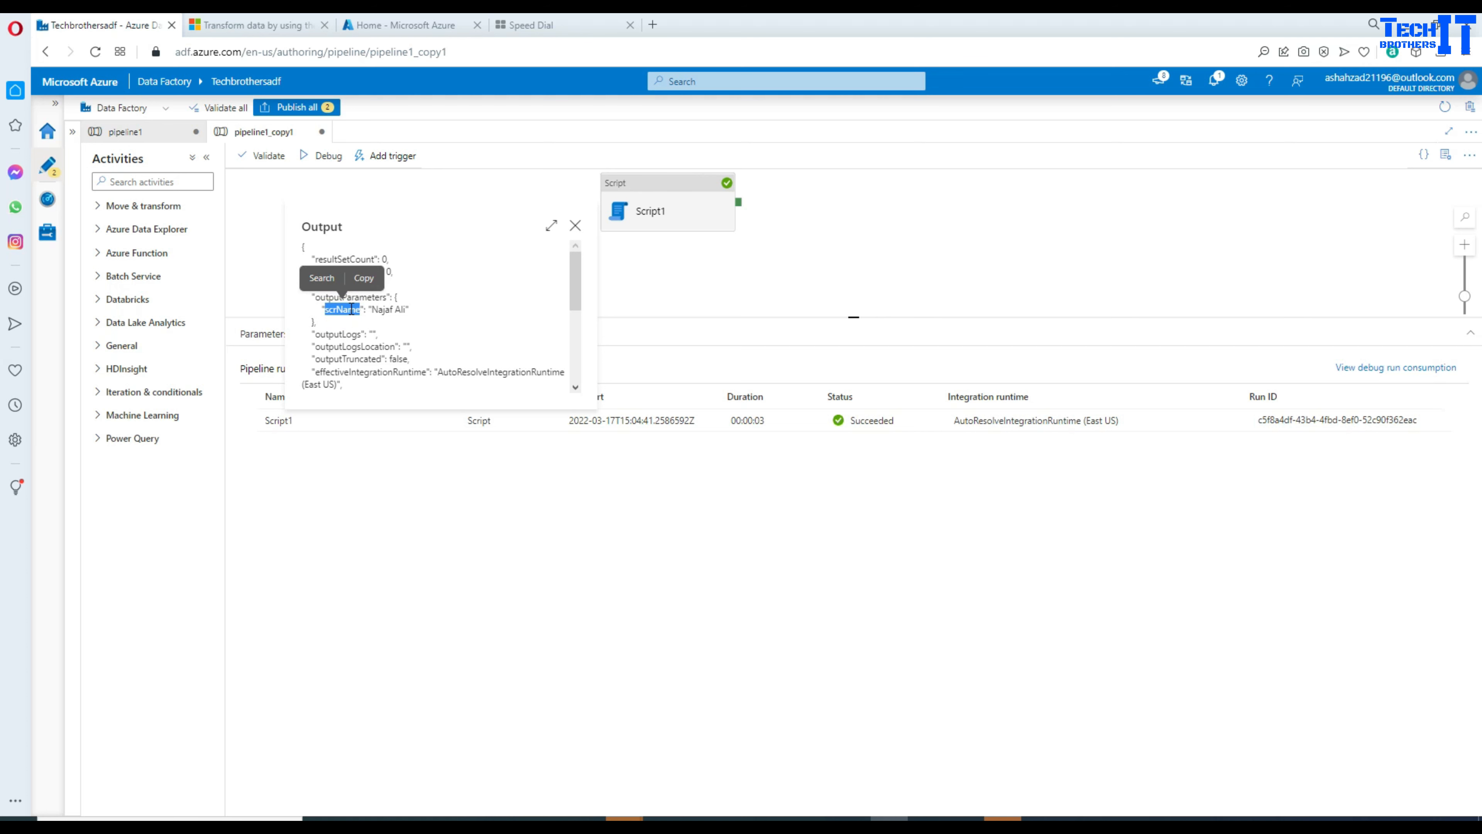
{"action": "left_click_drag", "start_coordinate": [406, 311], "coordinate": [375, 304]}
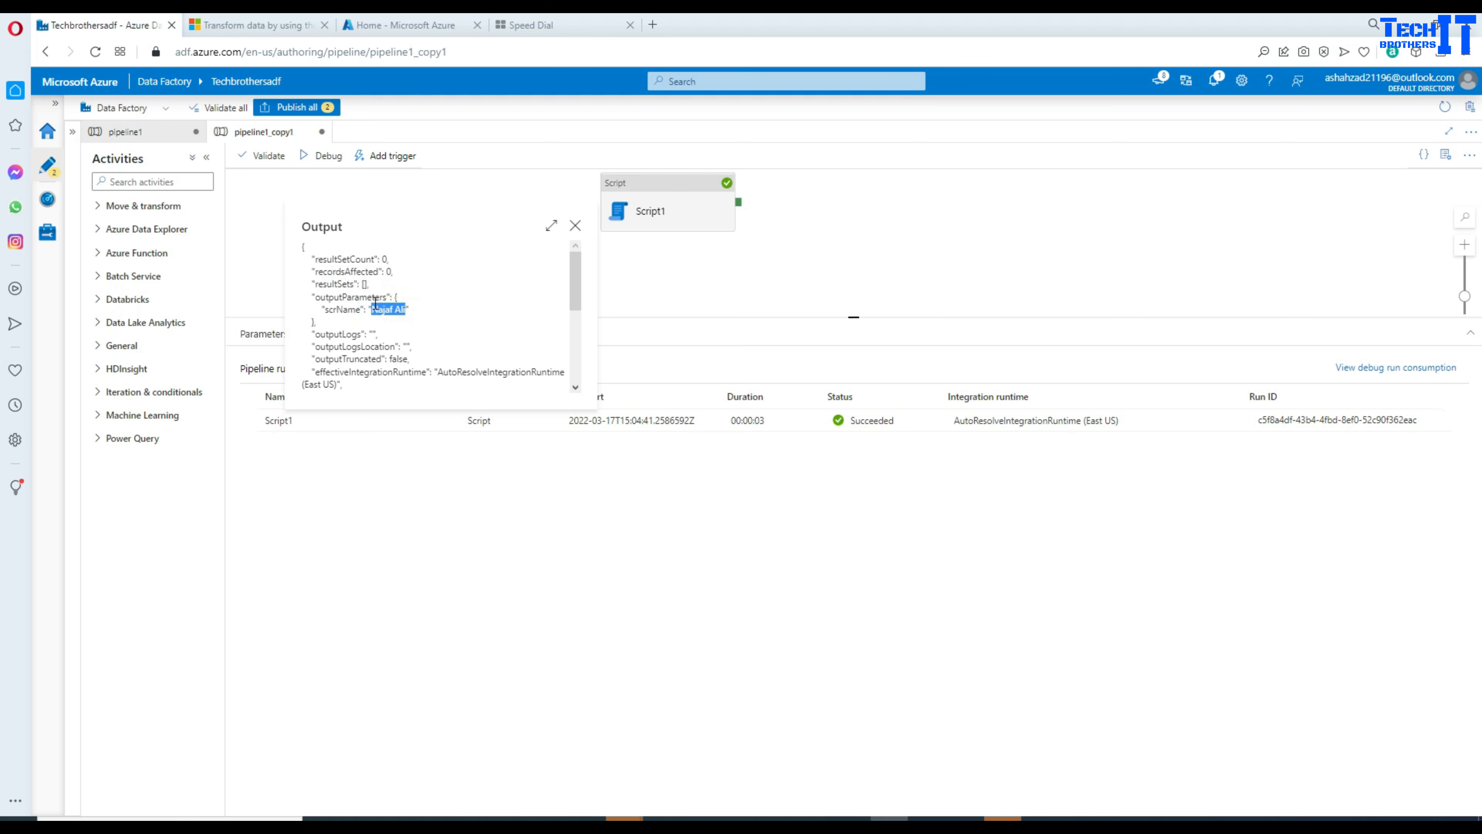
{"action": "left_click", "coordinate": [375, 318]}
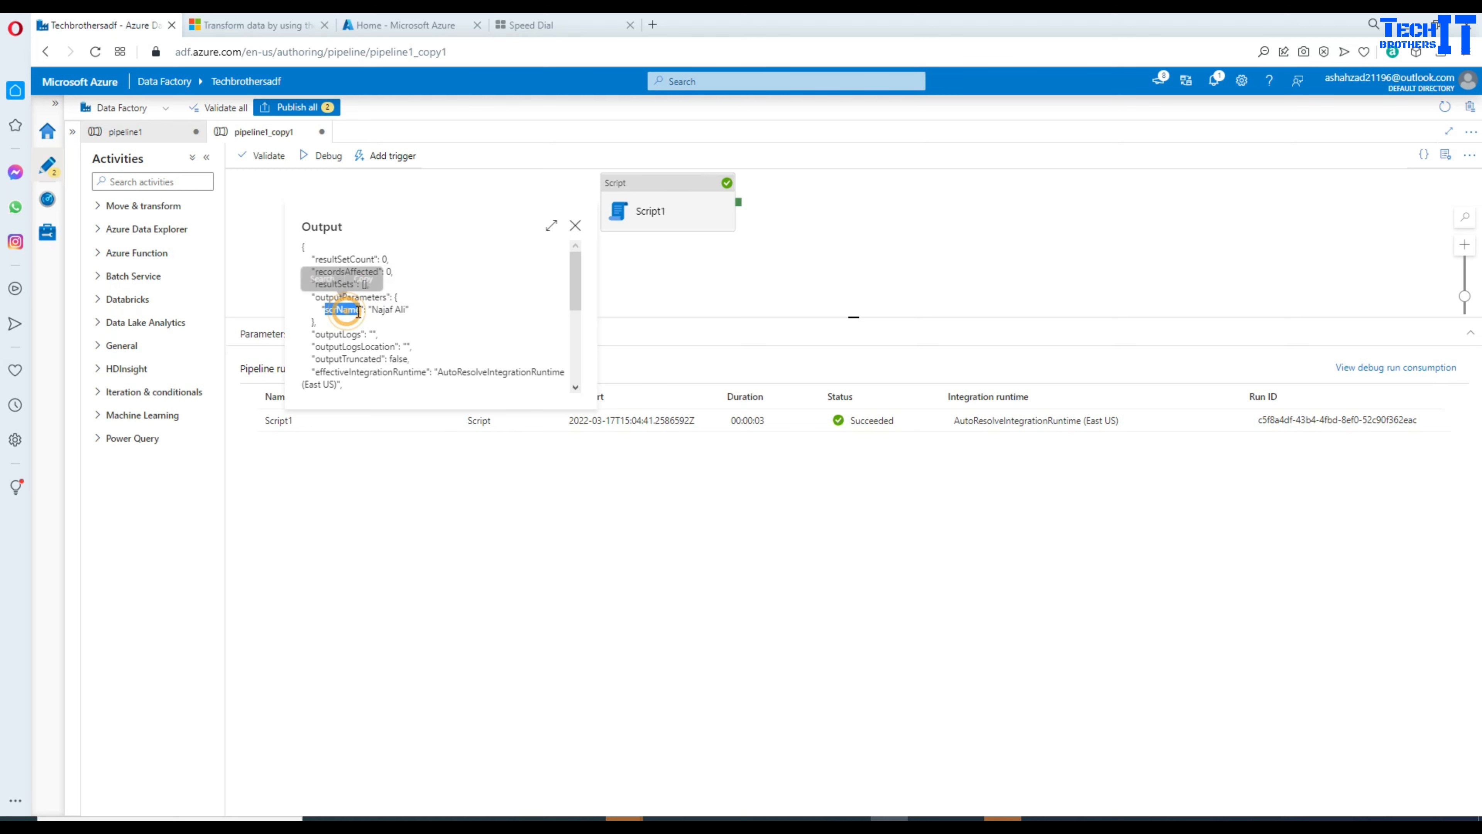
{"action": "left_click_drag", "start_coordinate": [407, 310], "coordinate": [383, 306]}
{"action": "double_click", "coordinate": [342, 310]}
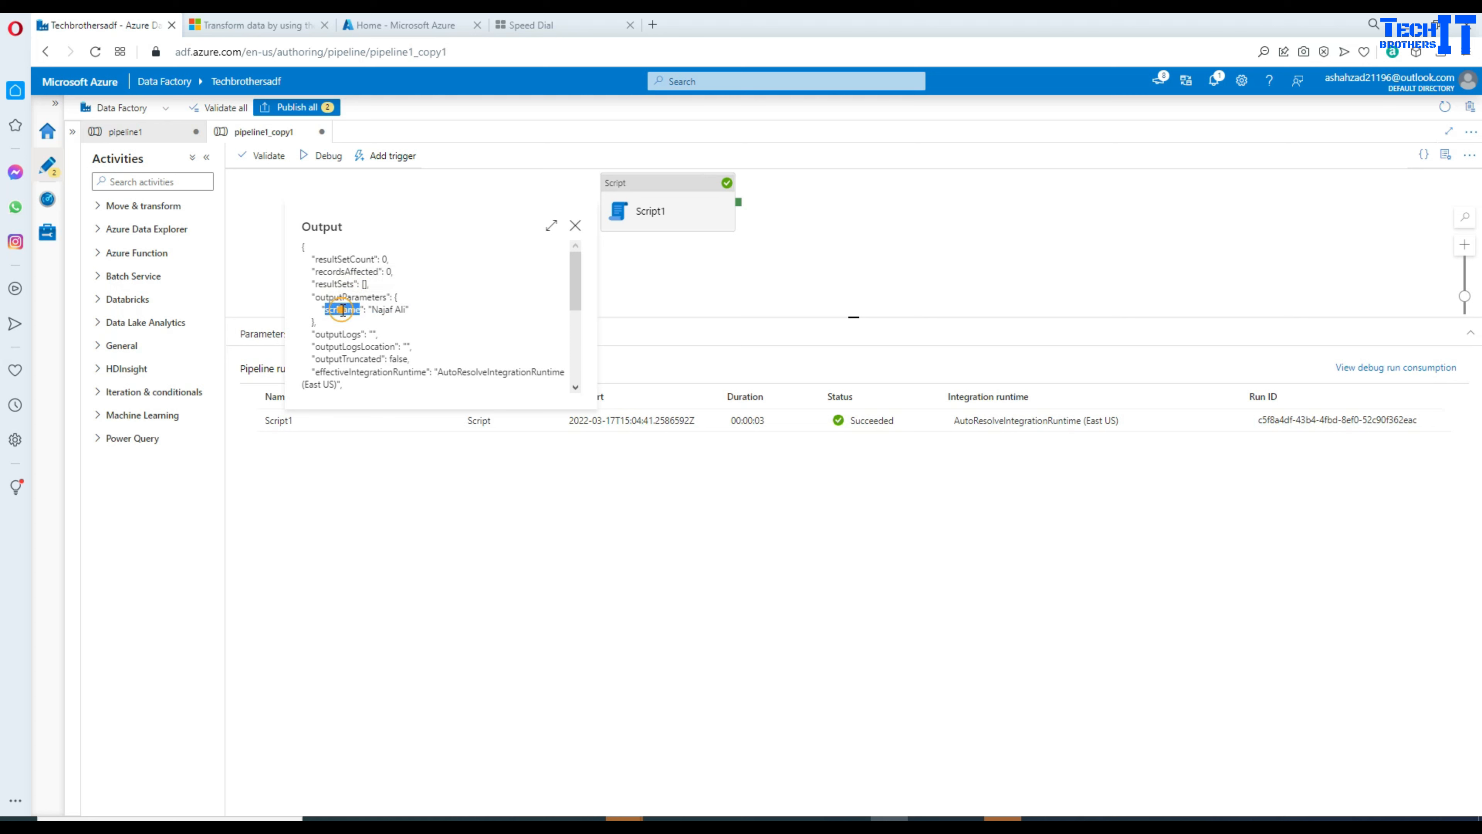
{"action": "left_click", "coordinate": [576, 226]}
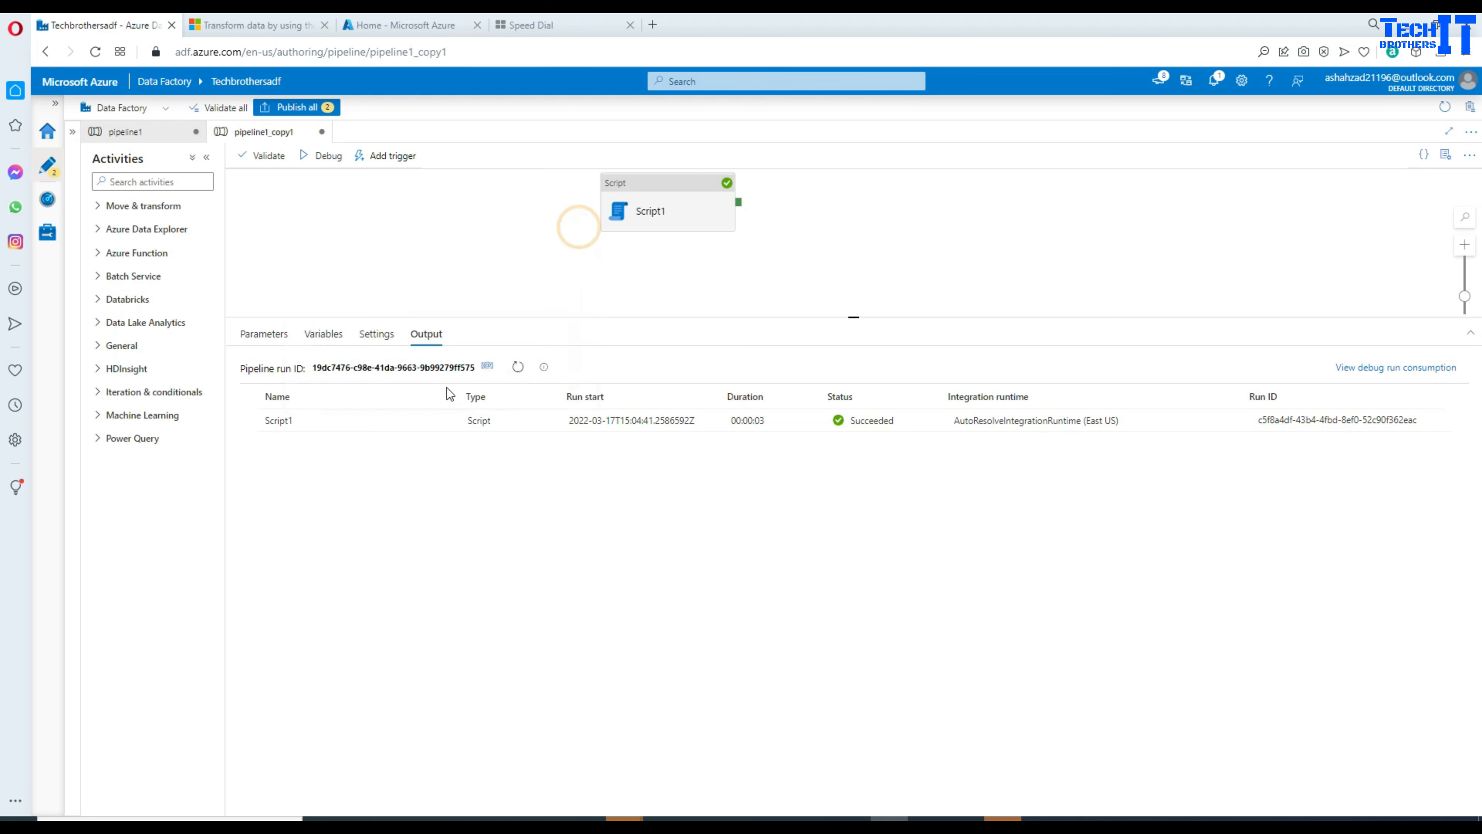
Step: Inspect Script1's input JSON for the scrRegion and scrName parameter definitions
{"action": "left_click", "coordinate": [427, 420]}
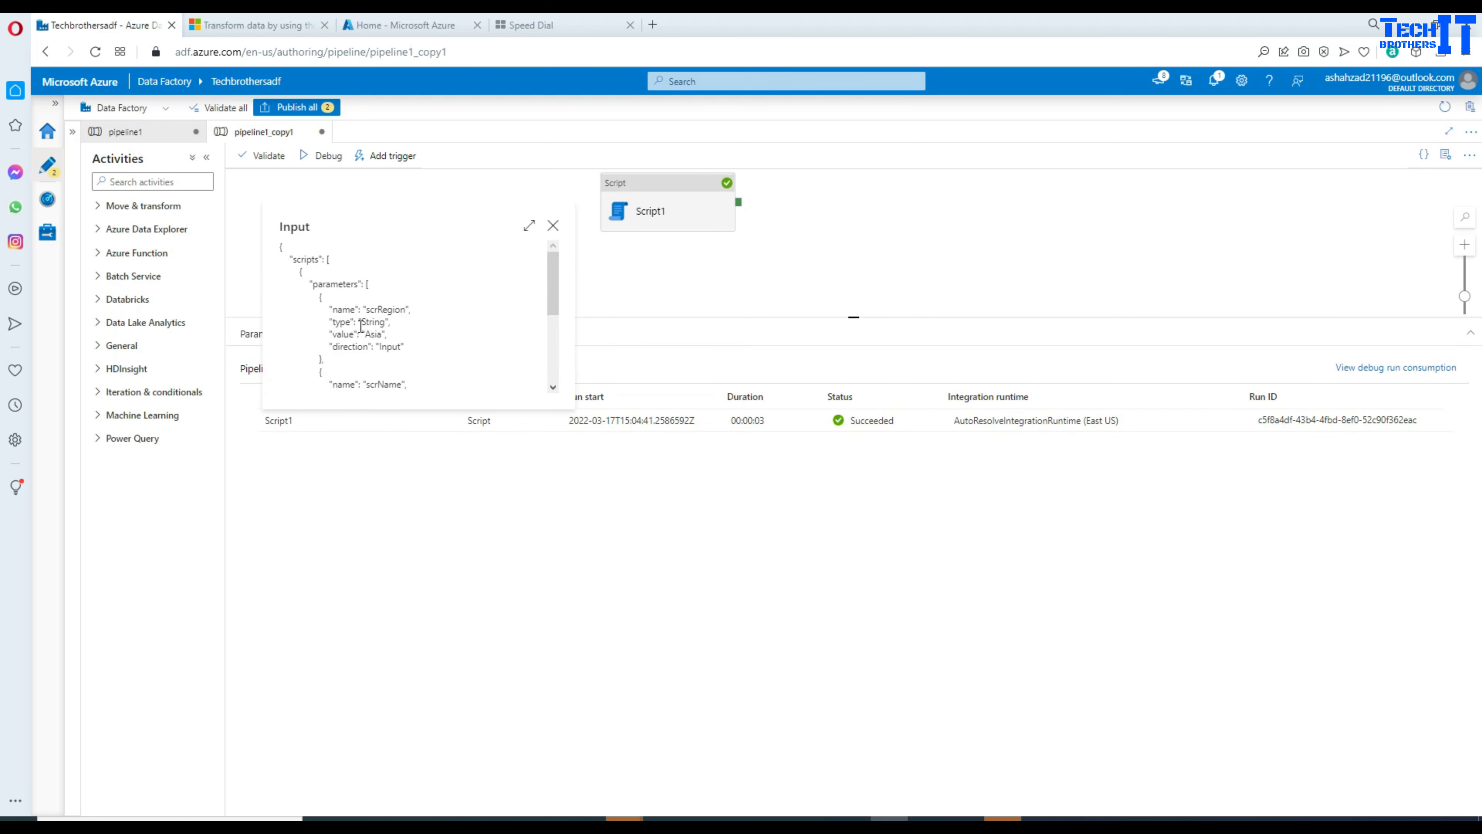
{"action": "double_click", "coordinate": [376, 308]}
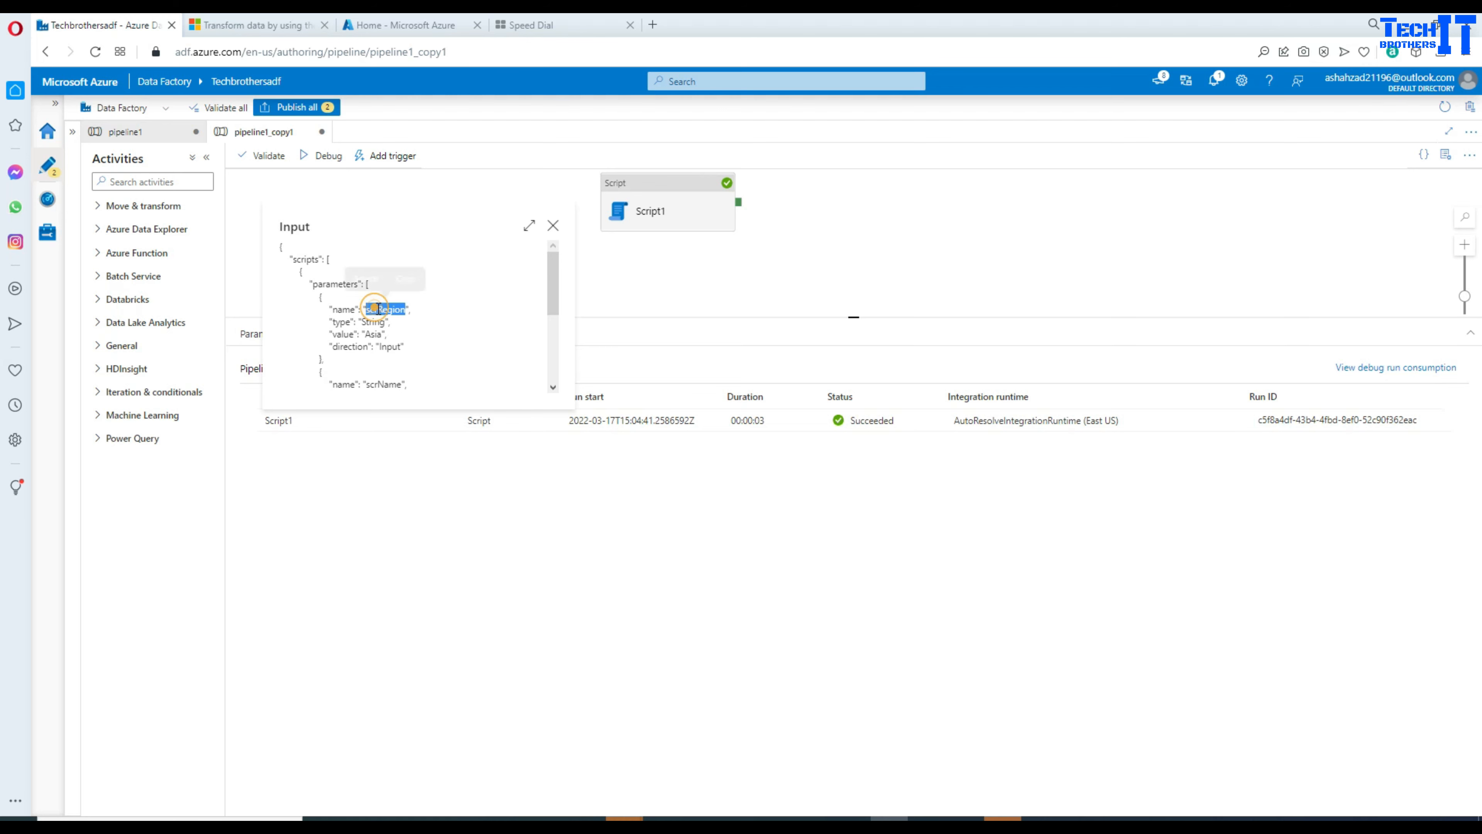
{"action": "double_click", "coordinate": [373, 334]}
{"action": "left_click", "coordinate": [554, 280]}
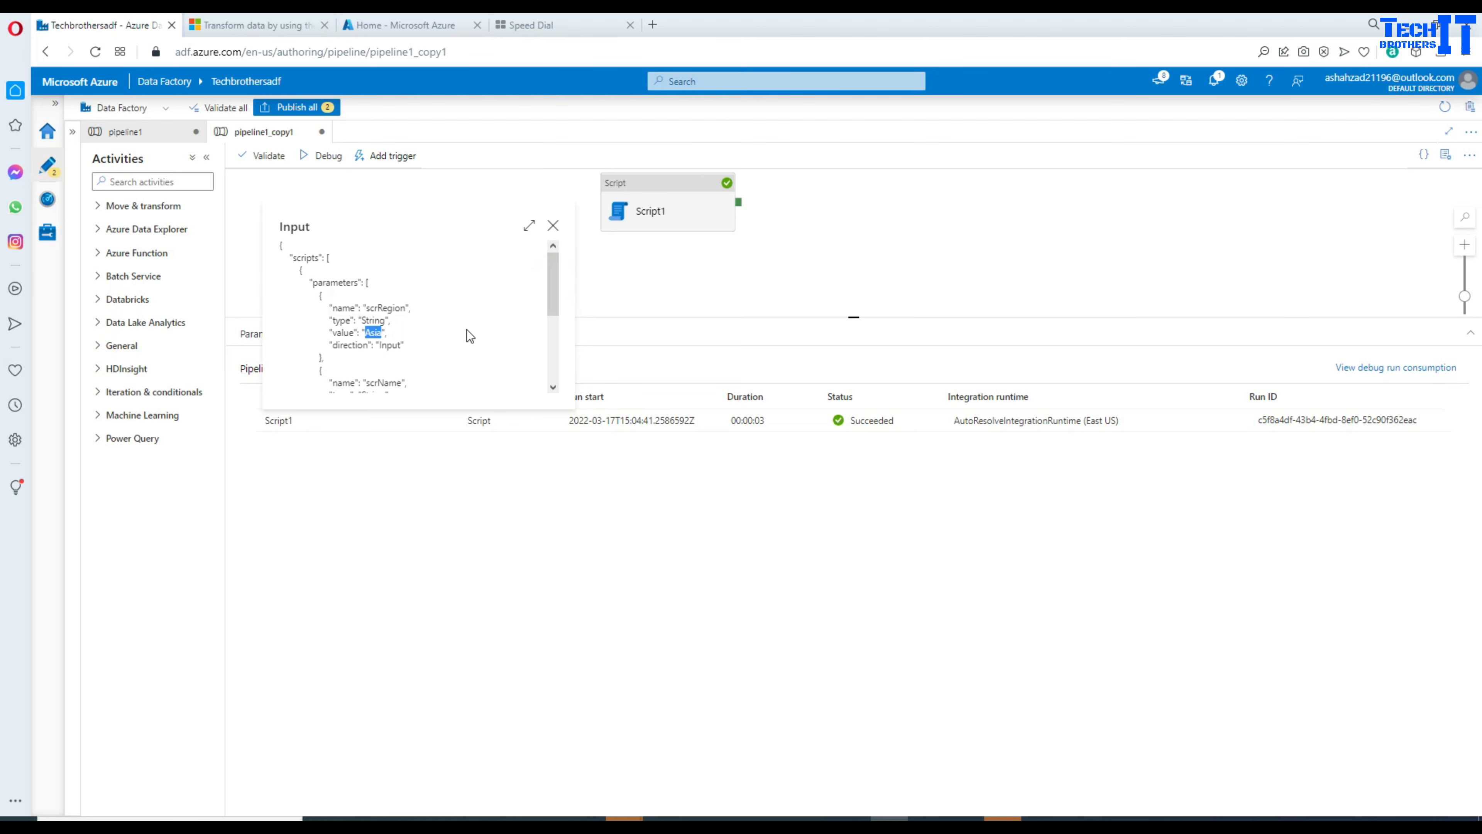
{"action": "left_click_drag", "start_coordinate": [366, 335], "coordinate": [298, 269]}
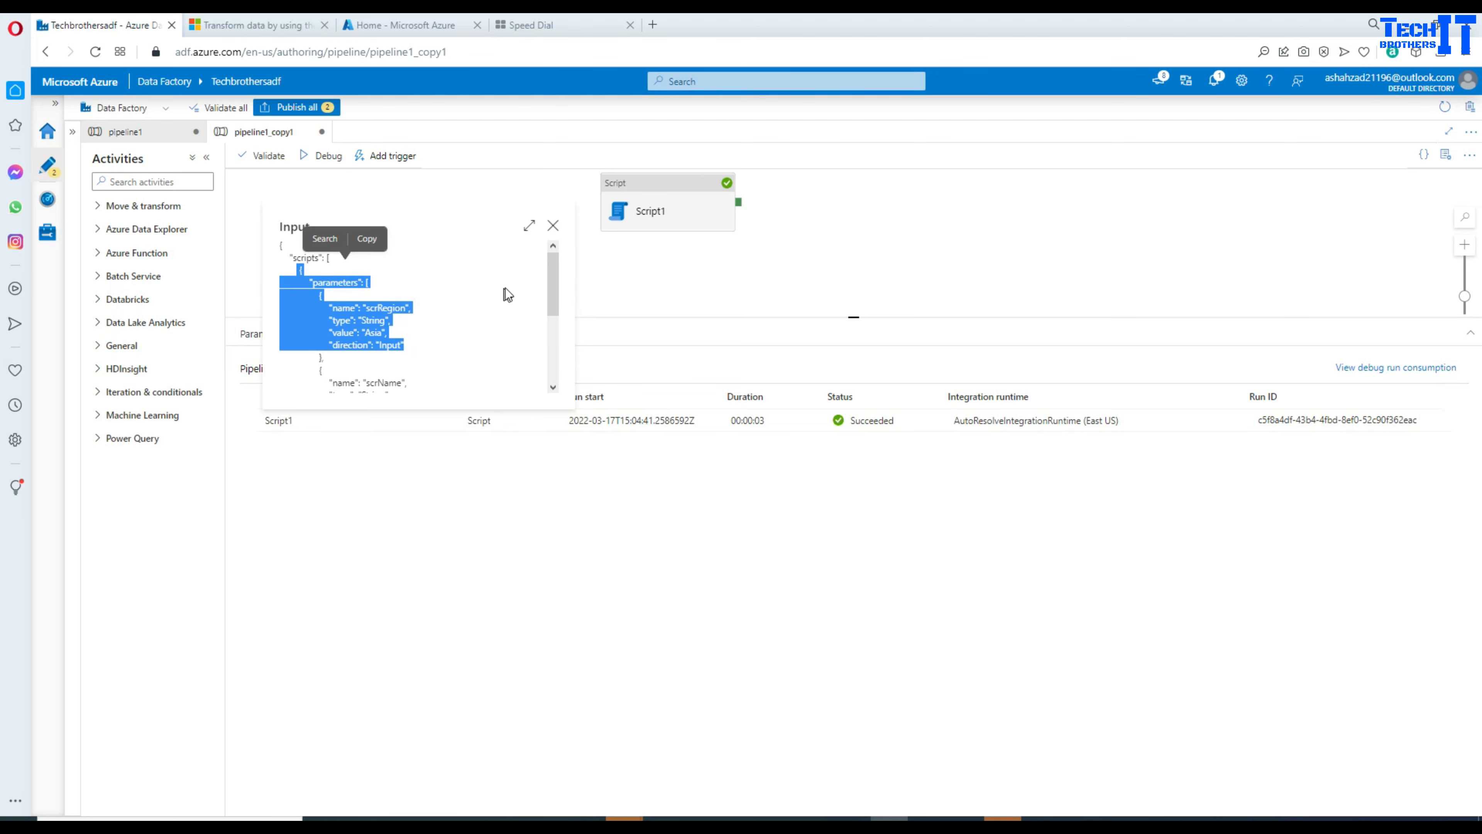
{"action": "left_click_drag", "start_coordinate": [550, 270], "coordinate": [543, 308]}
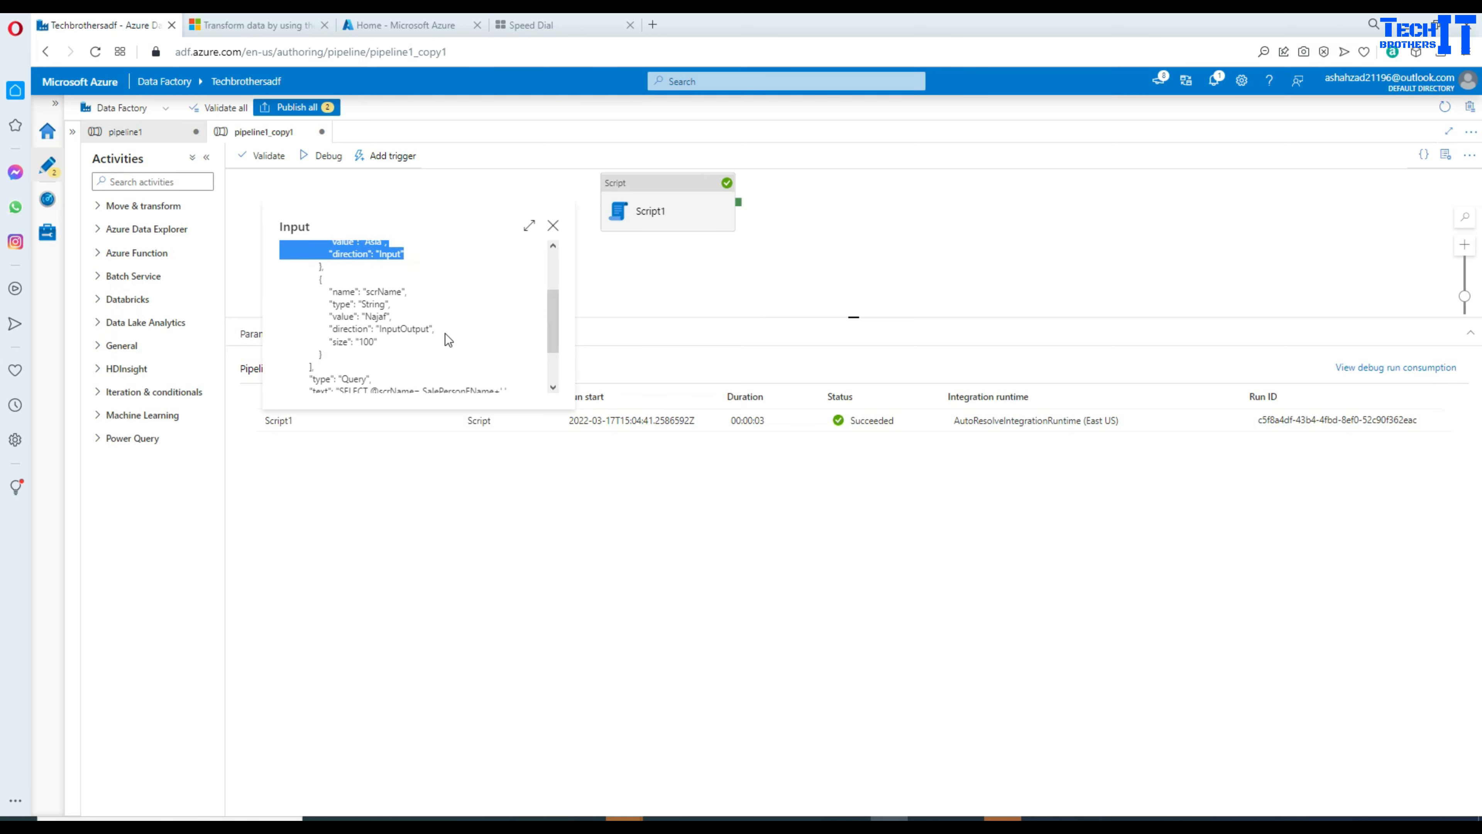
{"action": "double_click", "coordinate": [376, 292]}
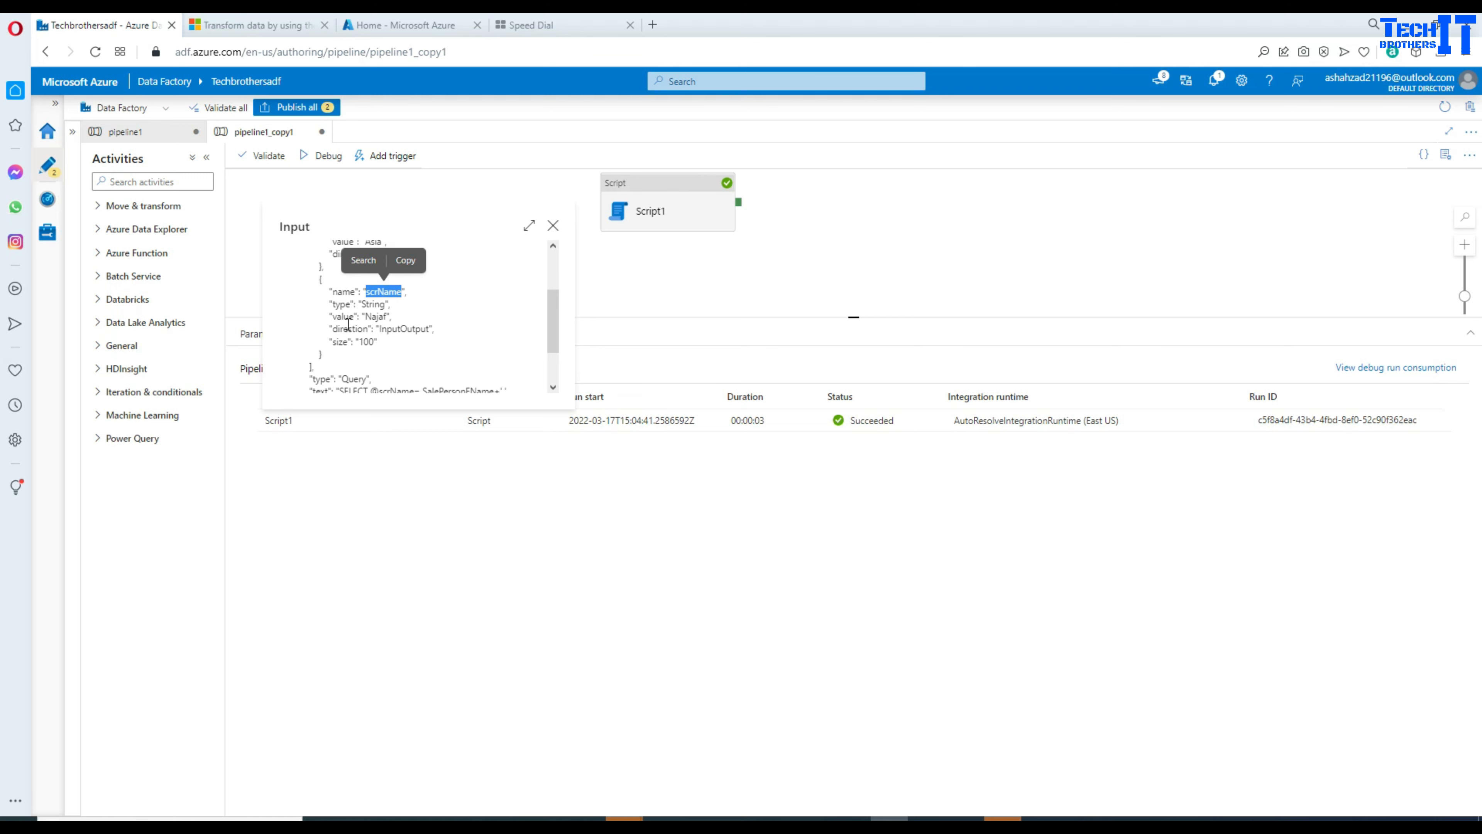
{"action": "double_click", "coordinate": [375, 316]}
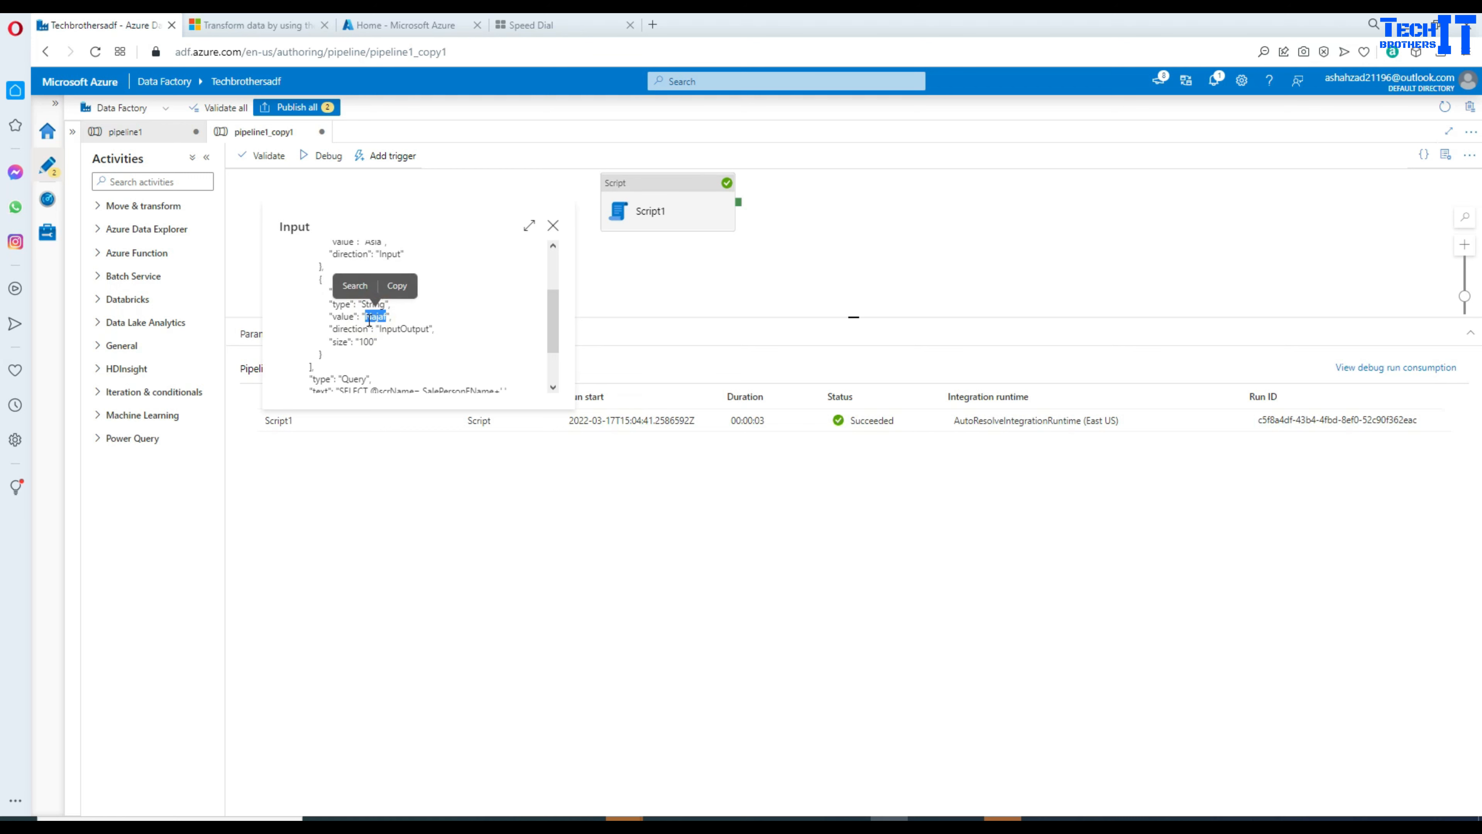
{"action": "double_click", "coordinate": [387, 330]}
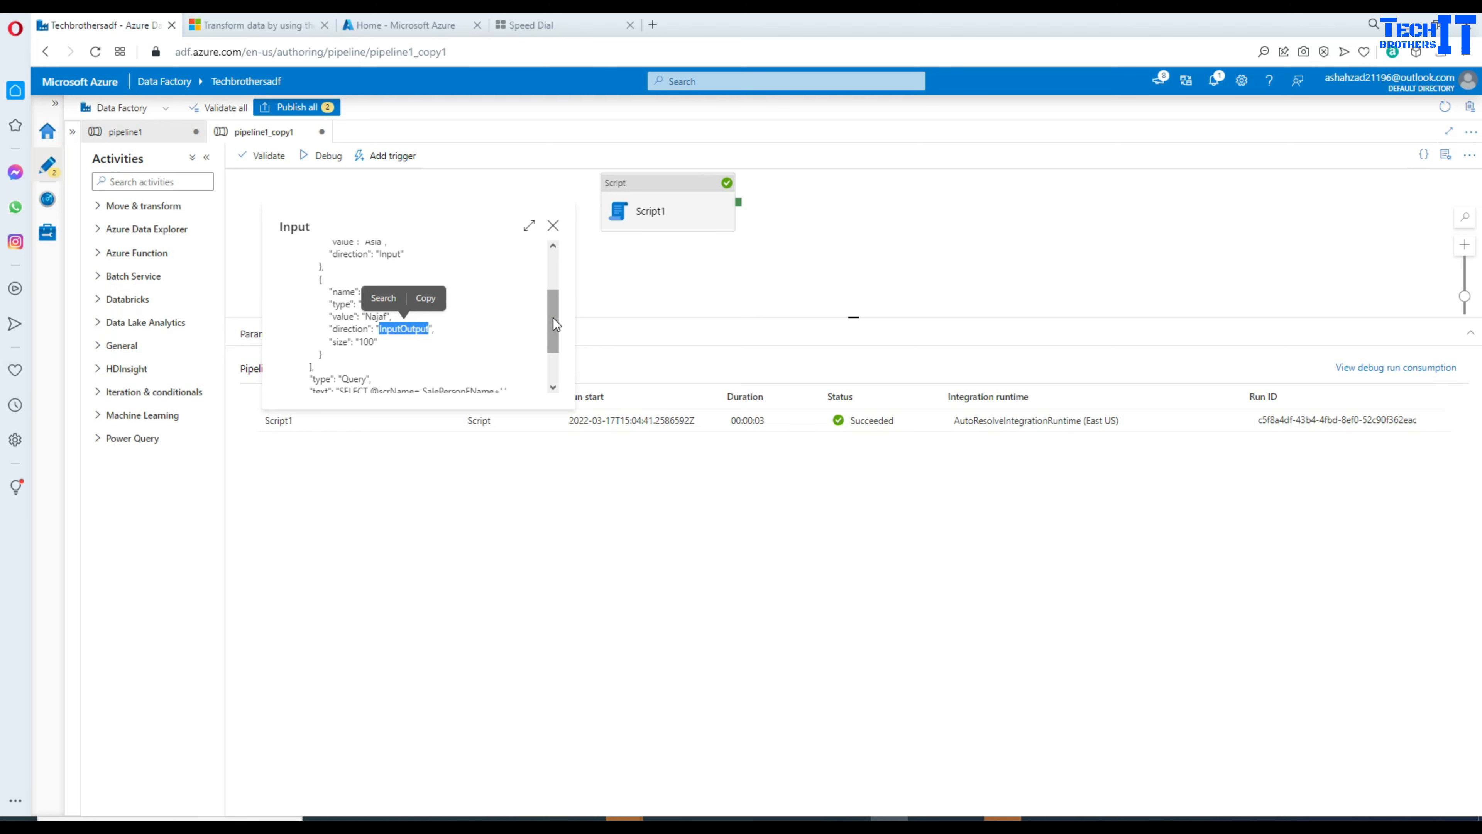
{"action": "left_click_drag", "start_coordinate": [554, 318], "coordinate": [379, 326]}
{"action": "left_click", "coordinate": [516, 350]}
{"action": "left_click", "coordinate": [373, 329]}
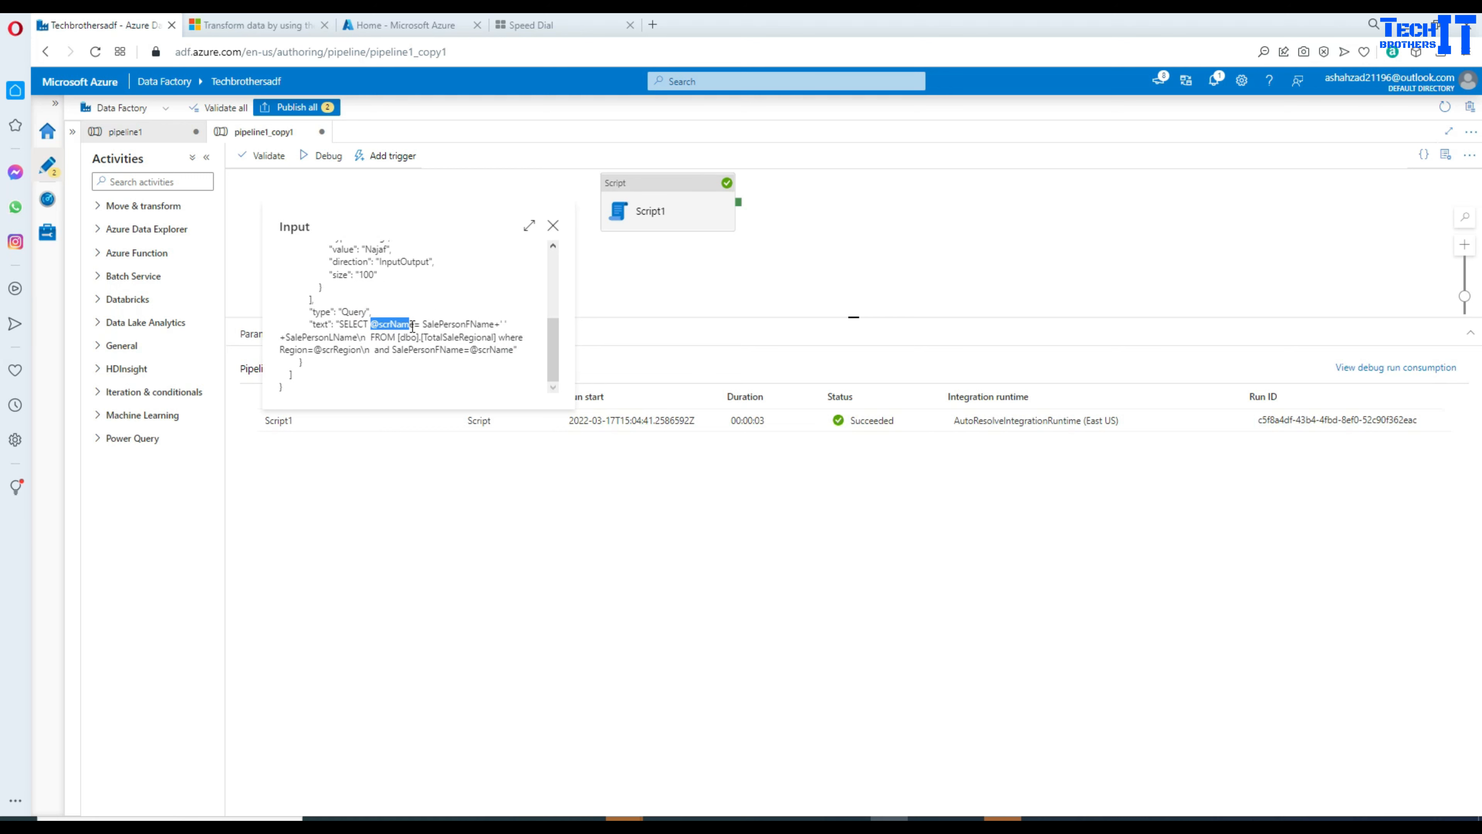
{"action": "left_click", "coordinate": [553, 226]}
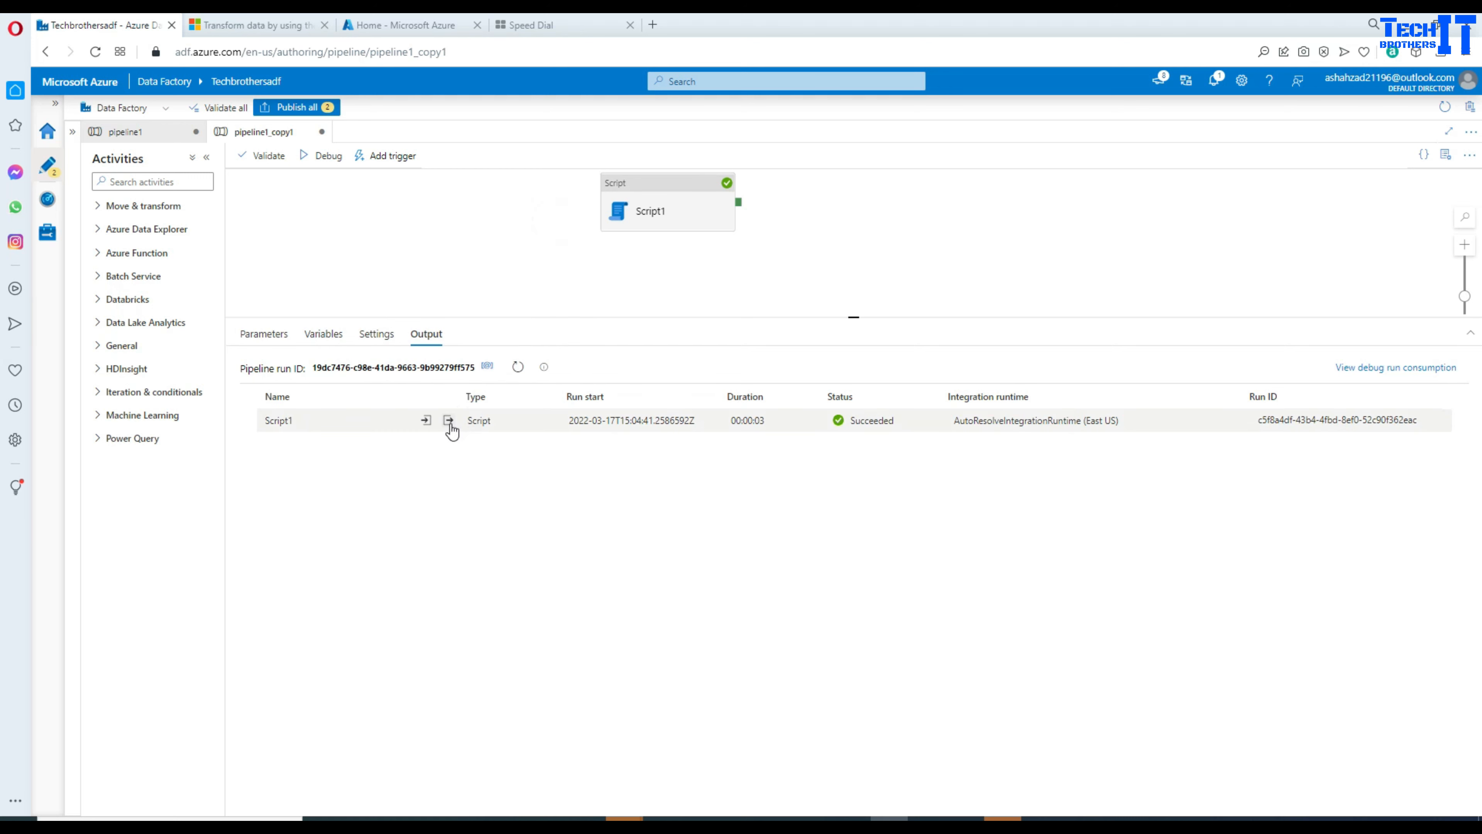
Step: Copy outputParameters from Script1's output JSON and show the pipeline Variables list
{"action": "left_click", "coordinate": [447, 421]}
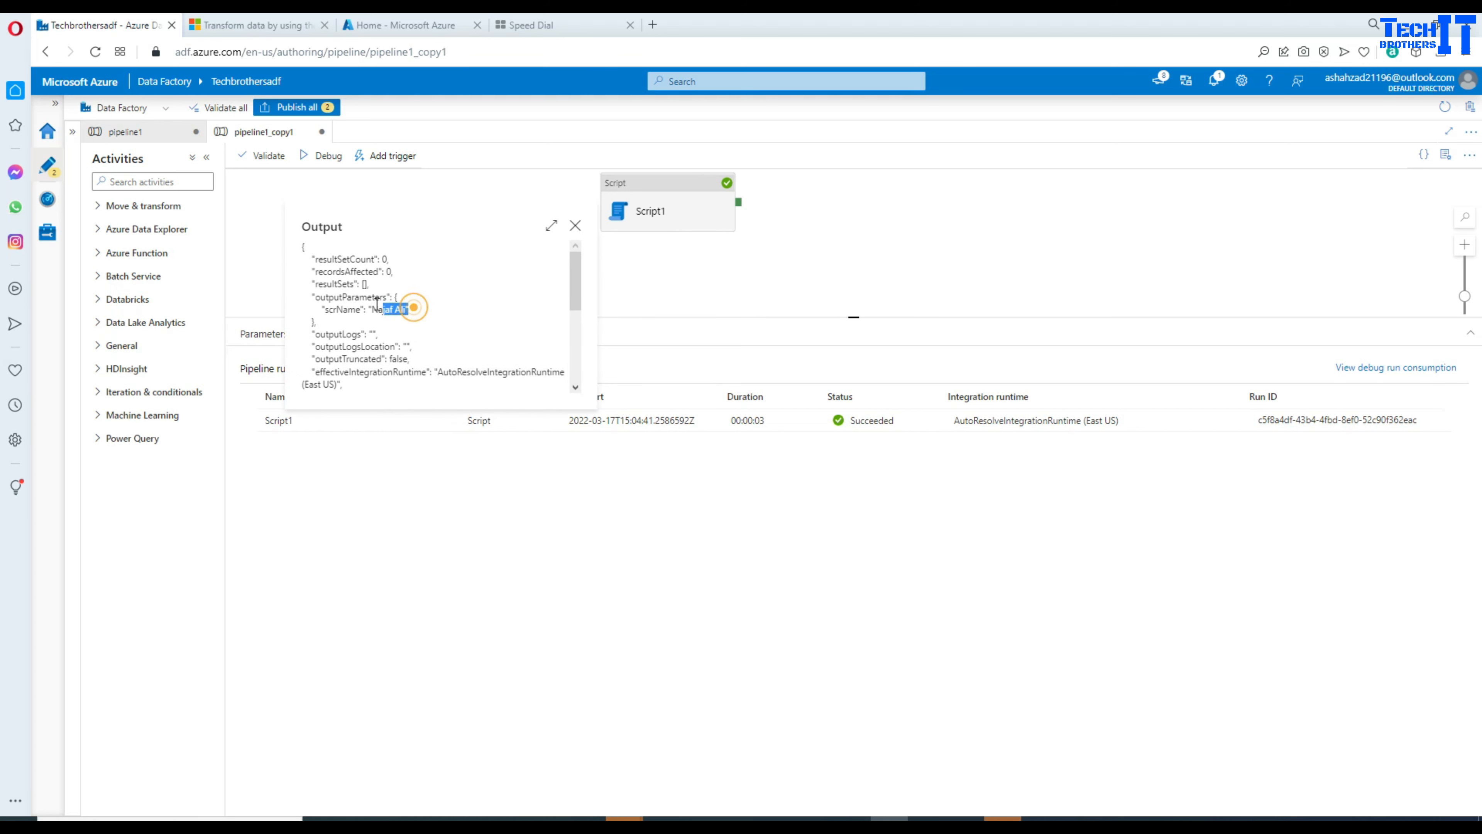
{"action": "left_click_drag", "start_coordinate": [377, 304], "coordinate": [311, 299]}
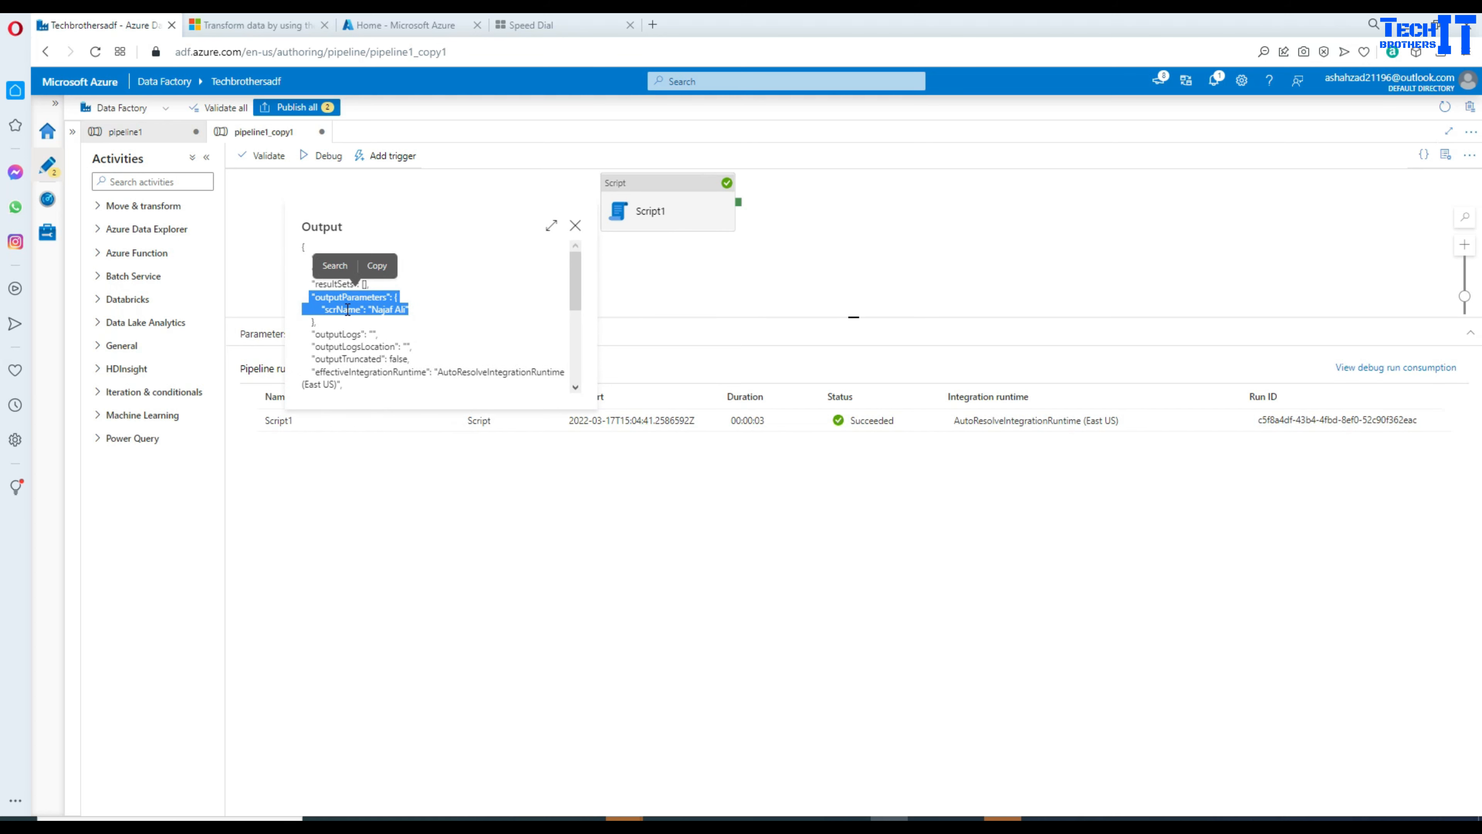
{"action": "double_click", "coordinate": [353, 298]}
{"action": "right_click", "coordinate": [357, 303]}
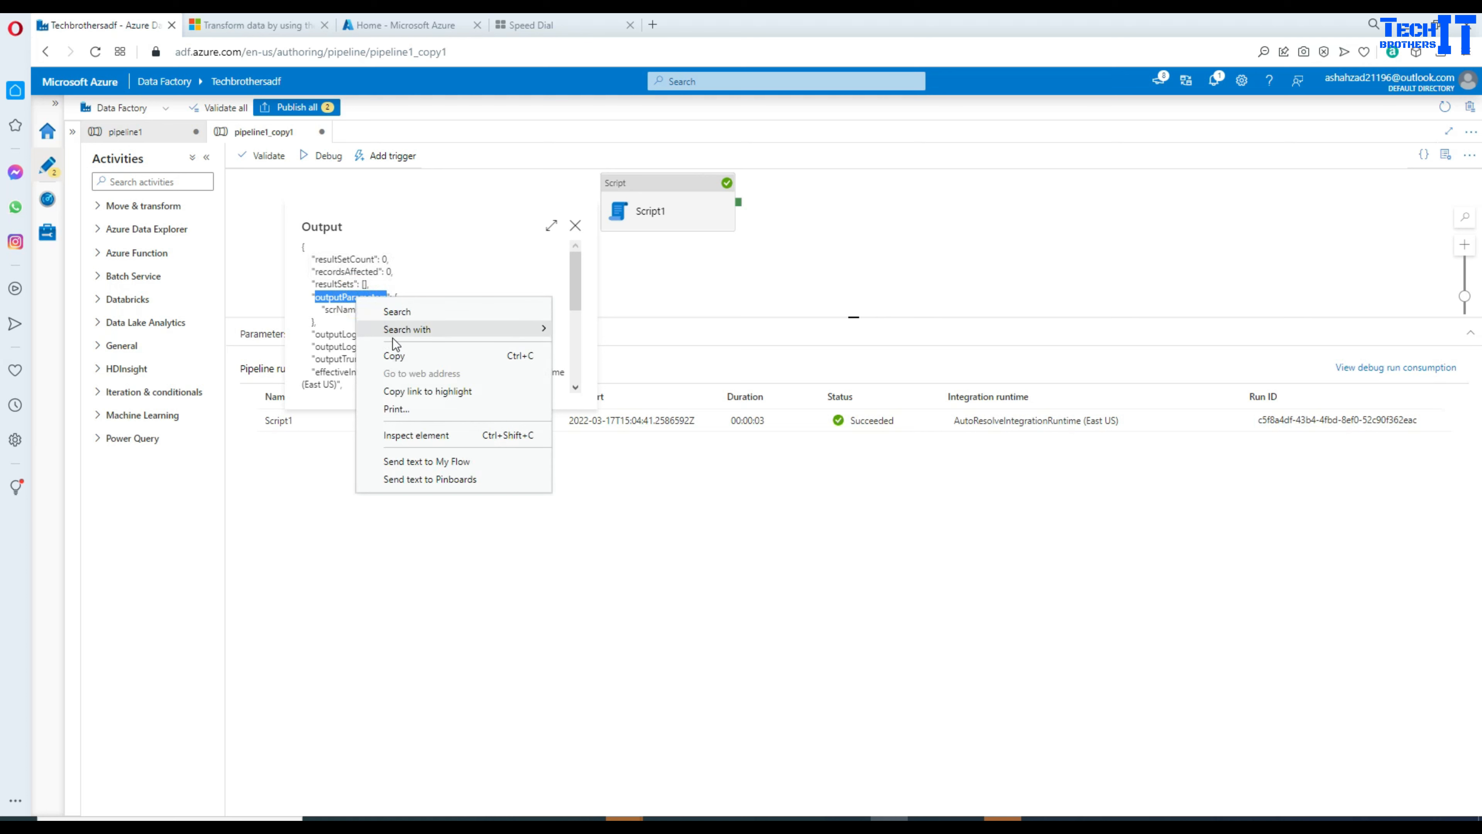
{"action": "left_click", "coordinate": [402, 357]}
{"action": "left_click", "coordinate": [575, 229]}
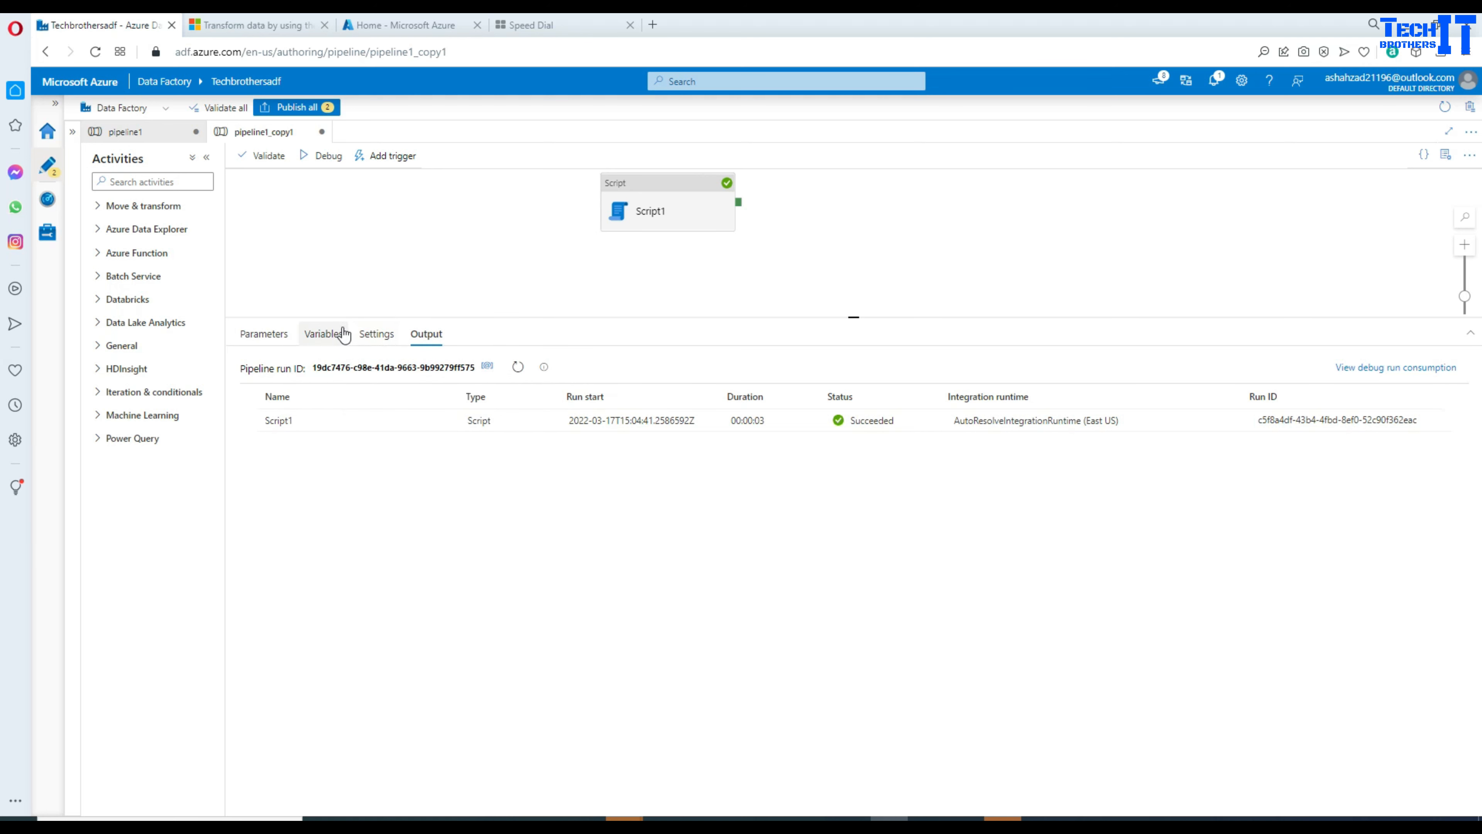
{"action": "left_click", "coordinate": [323, 333]}
Step: Replace the varRecountCount variable with a new variable named varFullName
{"action": "left_click", "coordinate": [252, 421]}
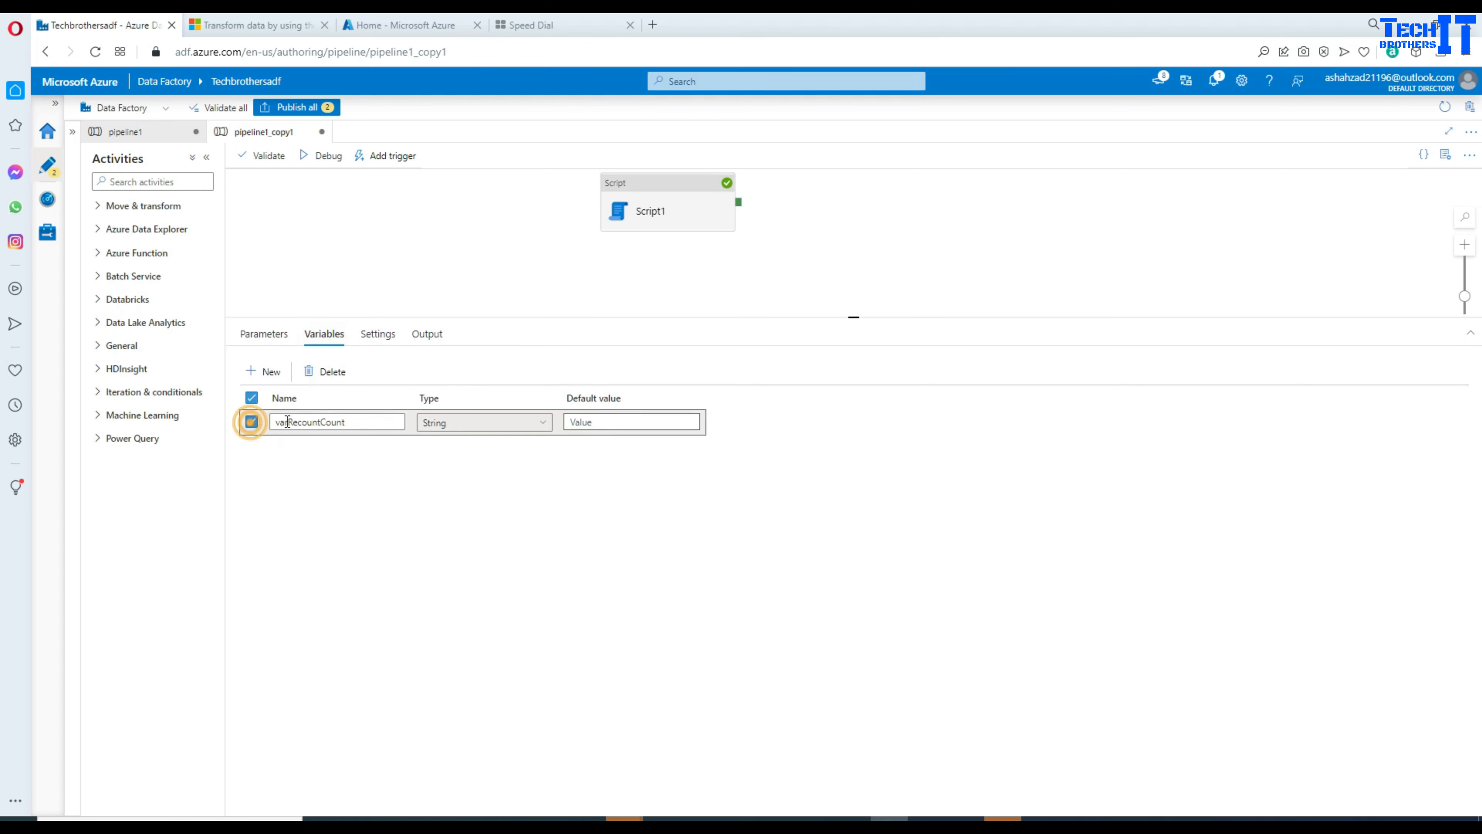
{"action": "left_click", "coordinate": [324, 371]}
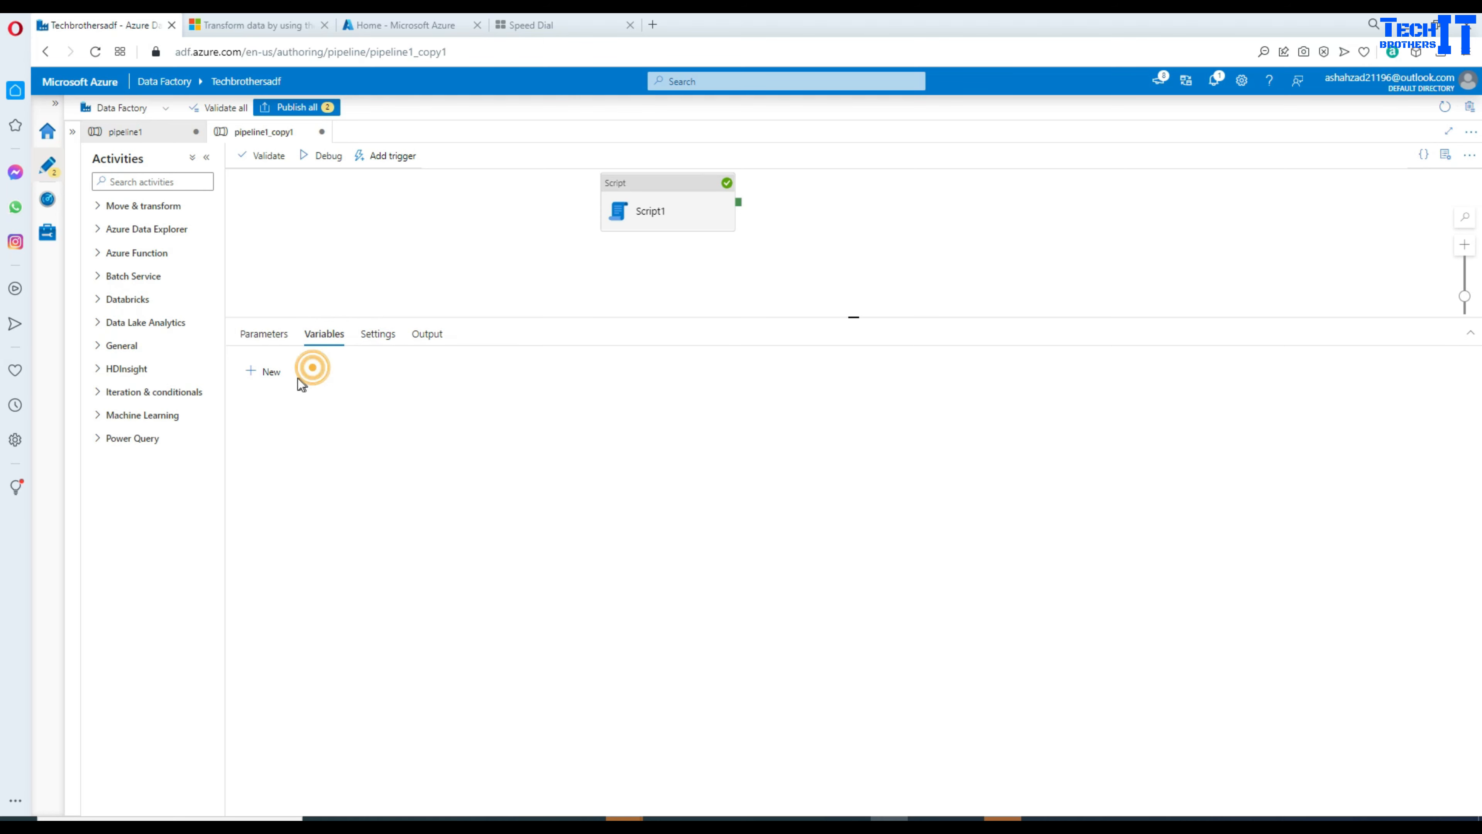
{"action": "left_click", "coordinate": [266, 372]}
{"action": "left_click", "coordinate": [323, 422]}
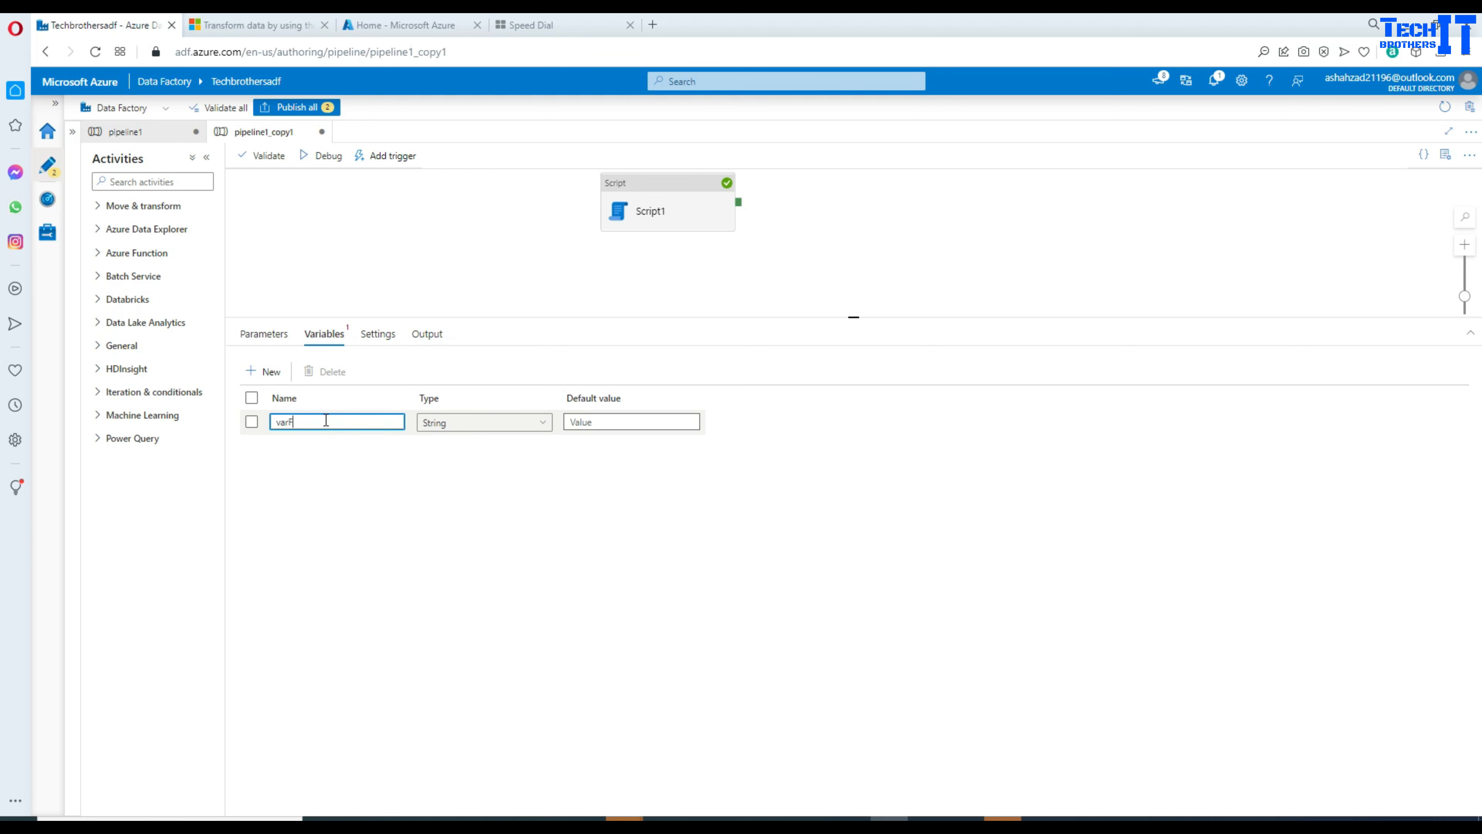
{"action": "type", "text": "varFullName"}
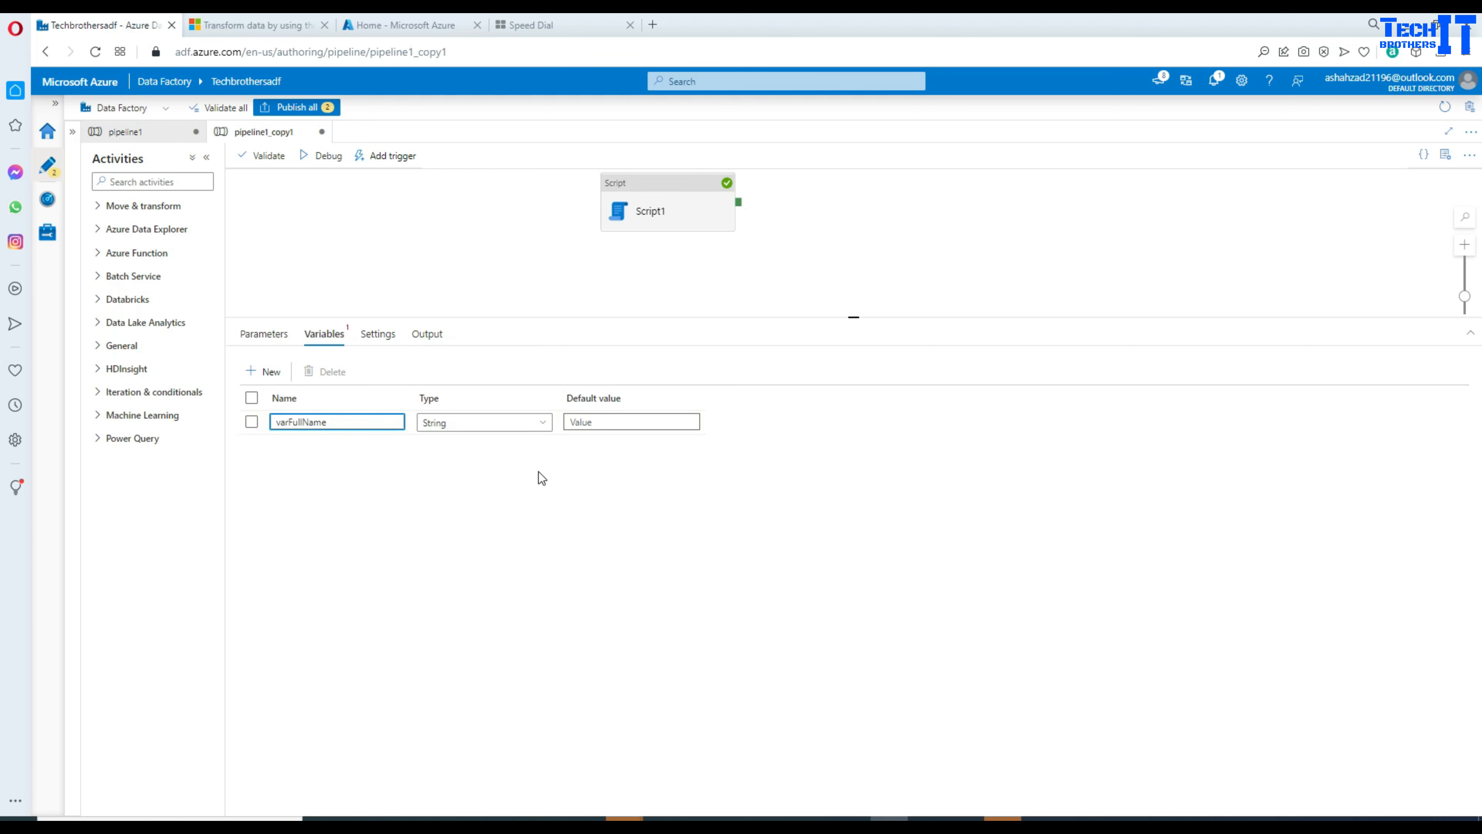
{"action": "left_click", "coordinate": [538, 472]}
Step: Add a Set variable activity that runs after Script1 succeeds
{"action": "left_click", "coordinate": [189, 182]}
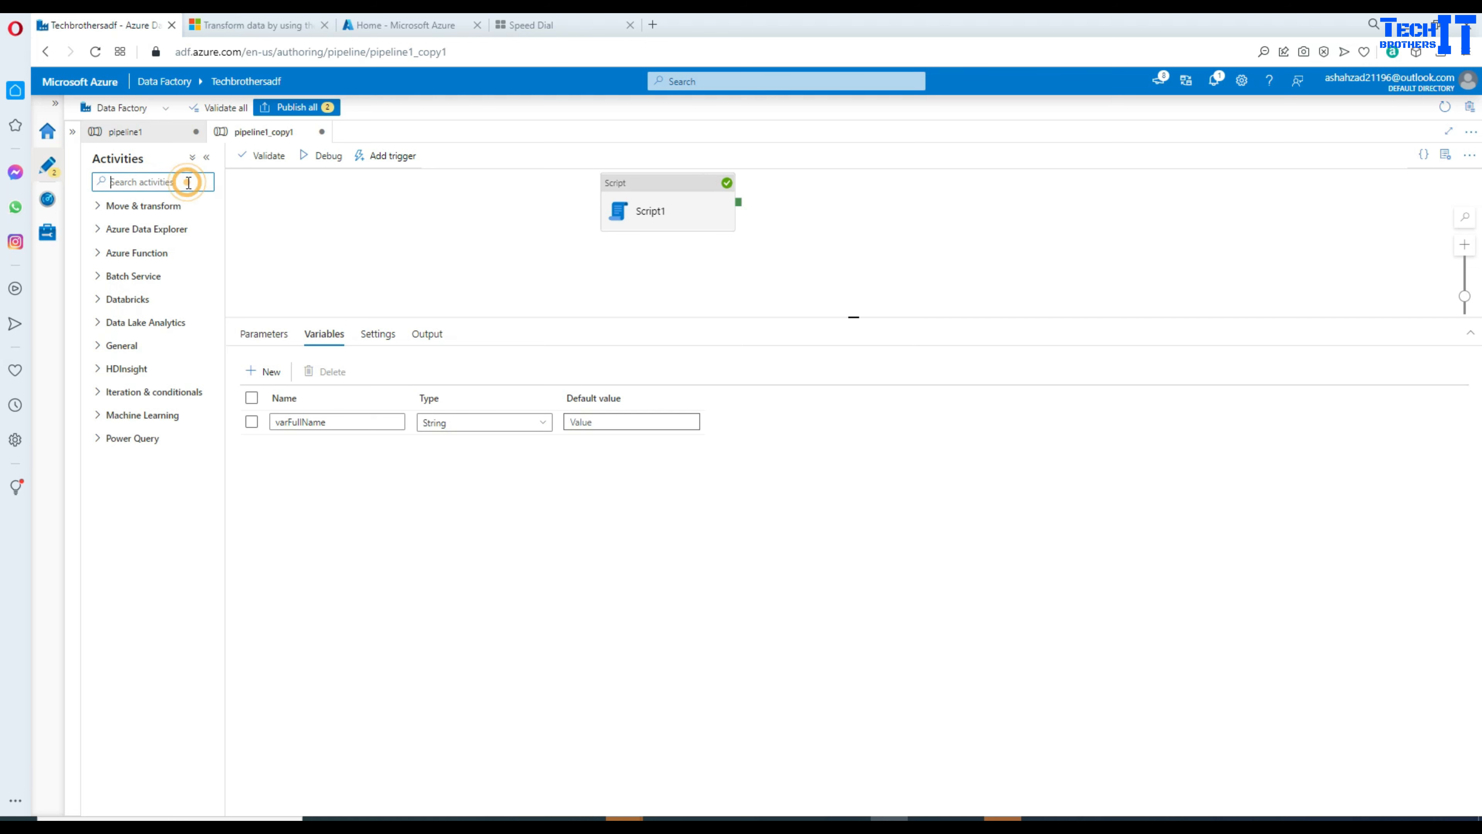
{"action": "type", "text": "var"}
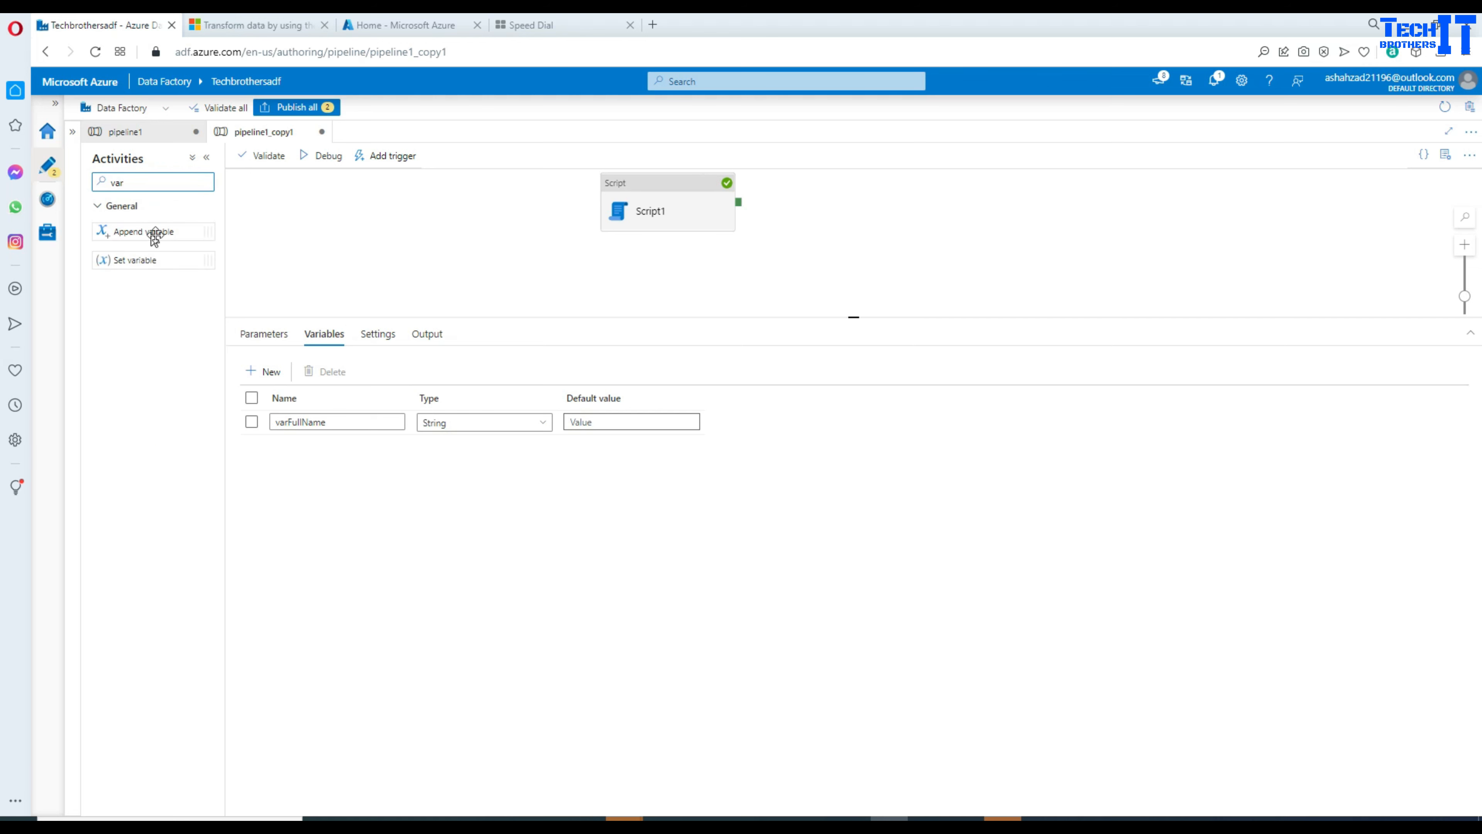
{"action": "left_click_drag", "start_coordinate": [155, 261], "coordinate": [829, 213]}
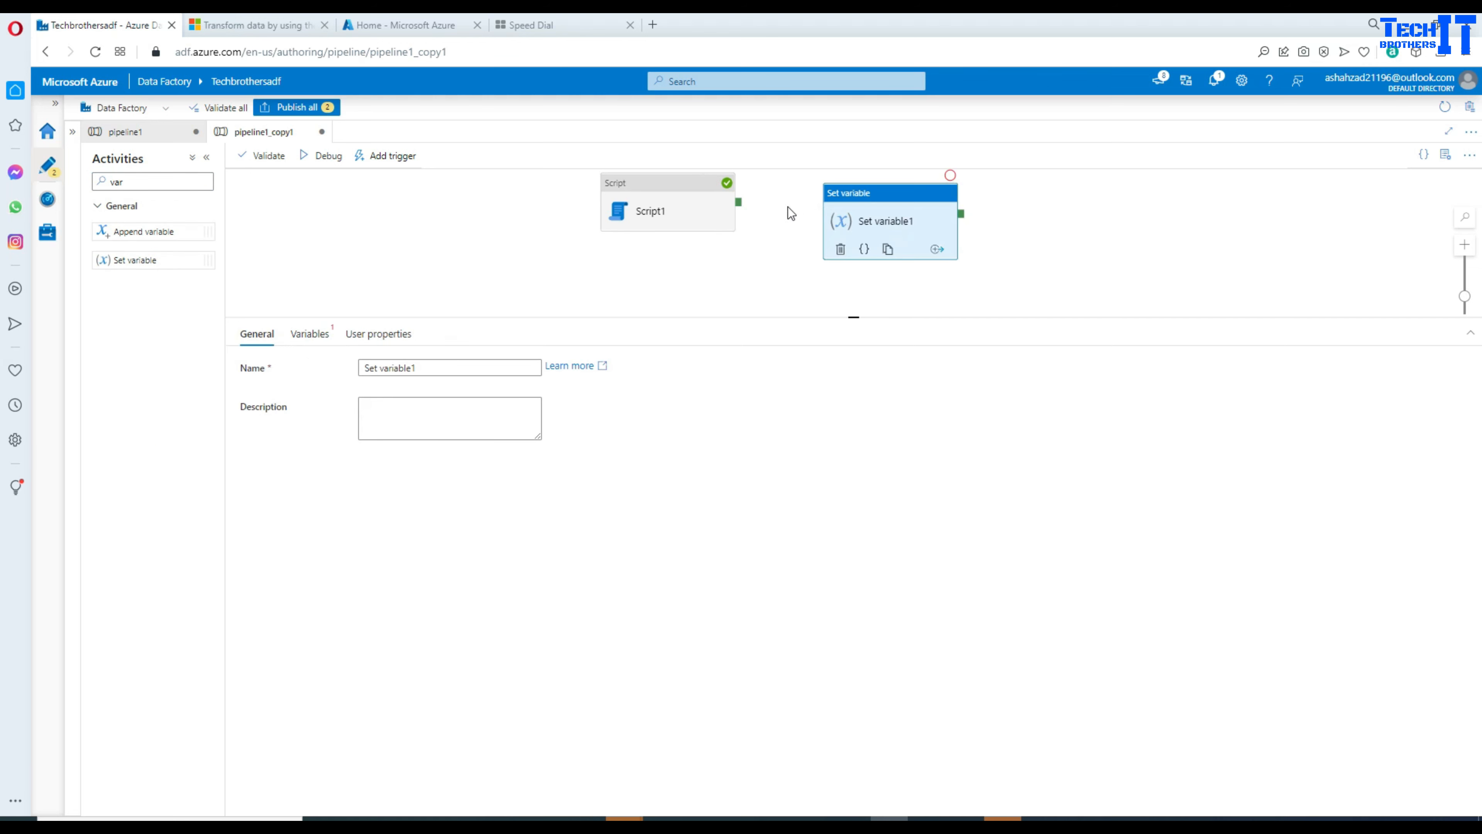
{"action": "left_click_drag", "start_coordinate": [738, 203], "coordinate": [875, 222]}
{"action": "left_click", "coordinate": [871, 211]}
{"action": "left_click", "coordinate": [308, 334]}
{"action": "left_click", "coordinate": [391, 368]}
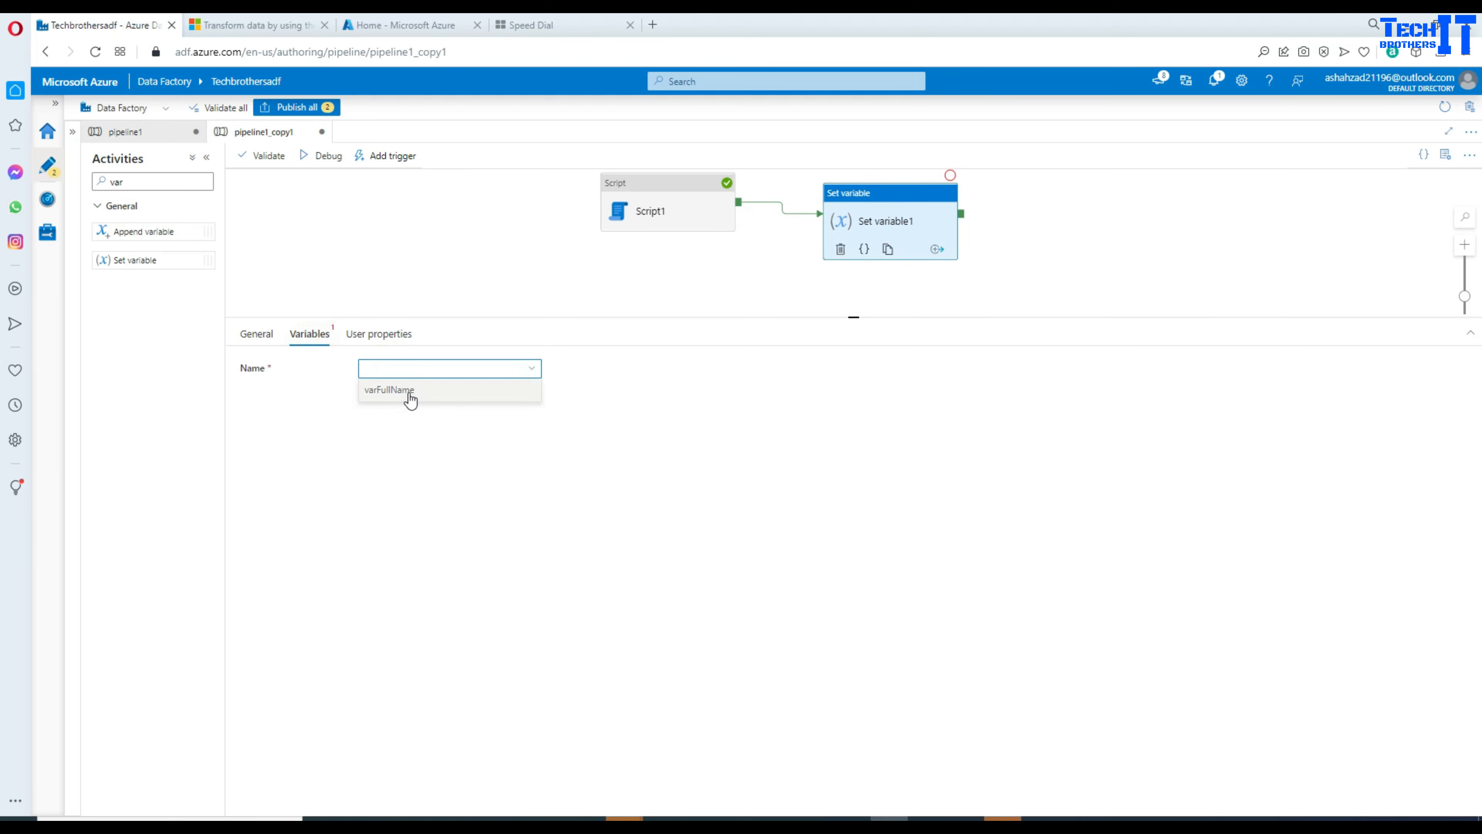
{"action": "left_click", "coordinate": [408, 393]}
{"action": "left_click", "coordinate": [402, 441]}
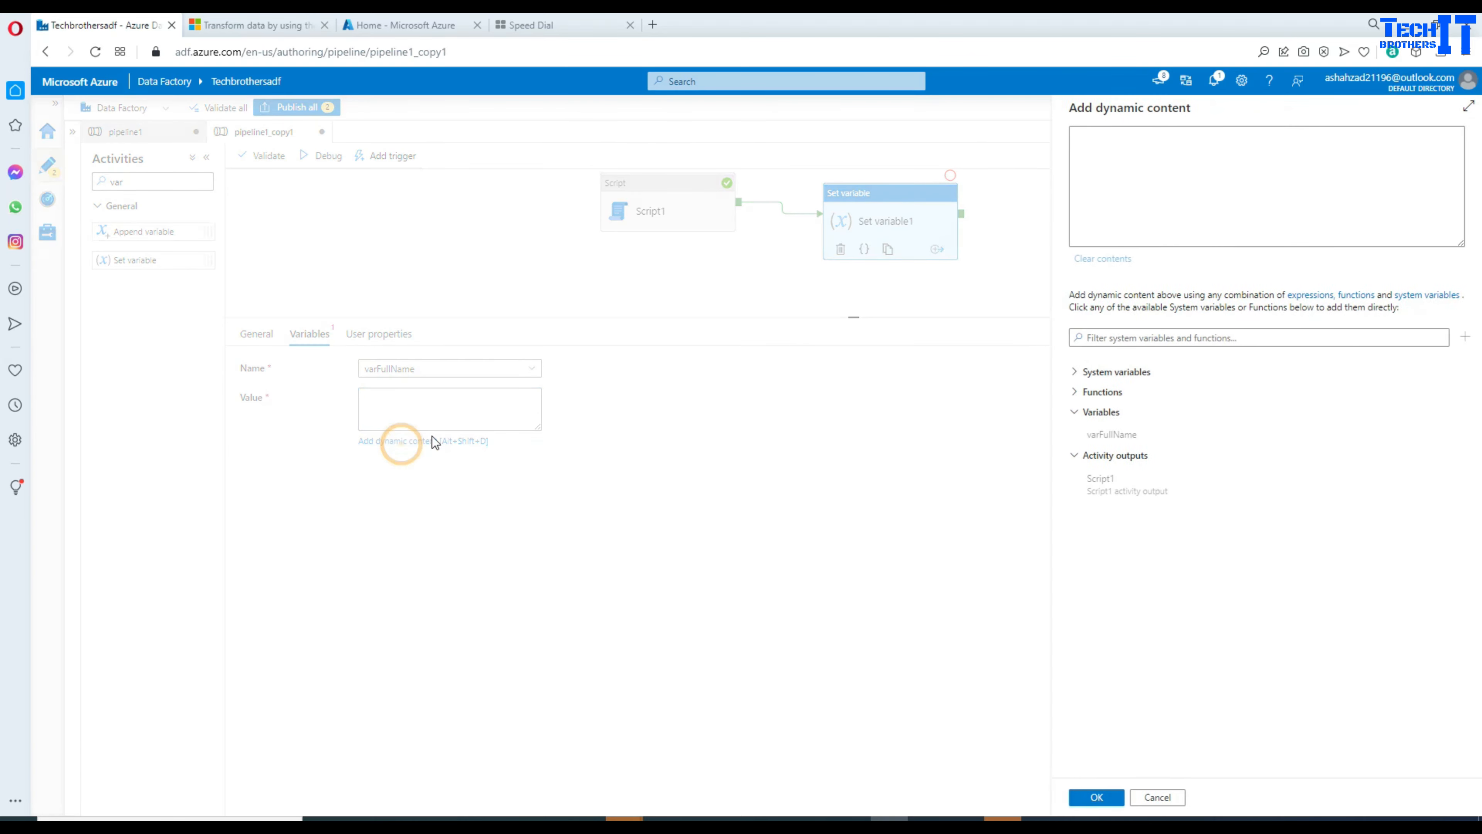
{"action": "left_click", "coordinate": [1104, 484]}
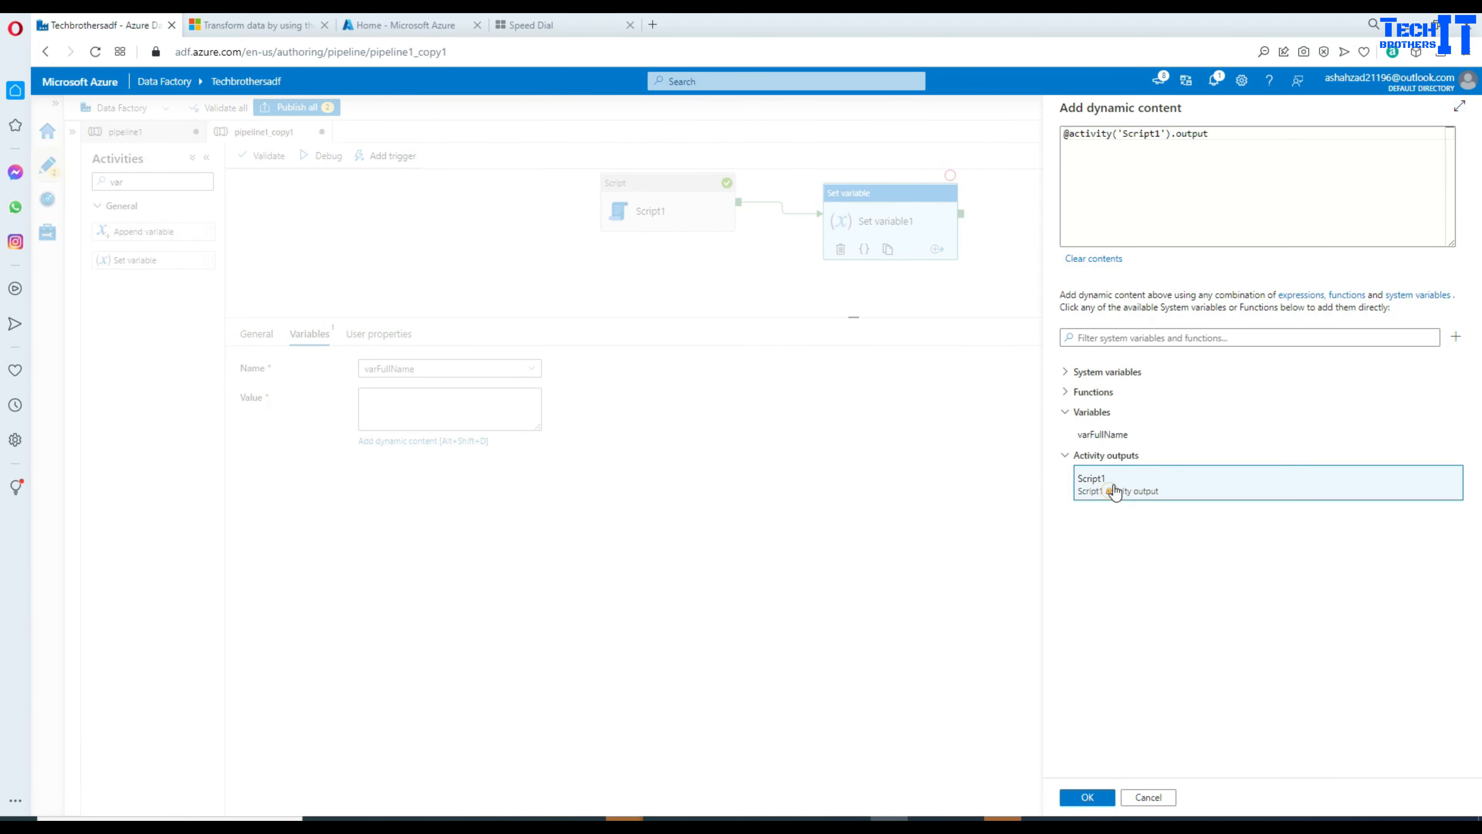
{"action": "left_click", "coordinate": [1257, 143]}
{"action": "type", "text": ".outputParameters"}
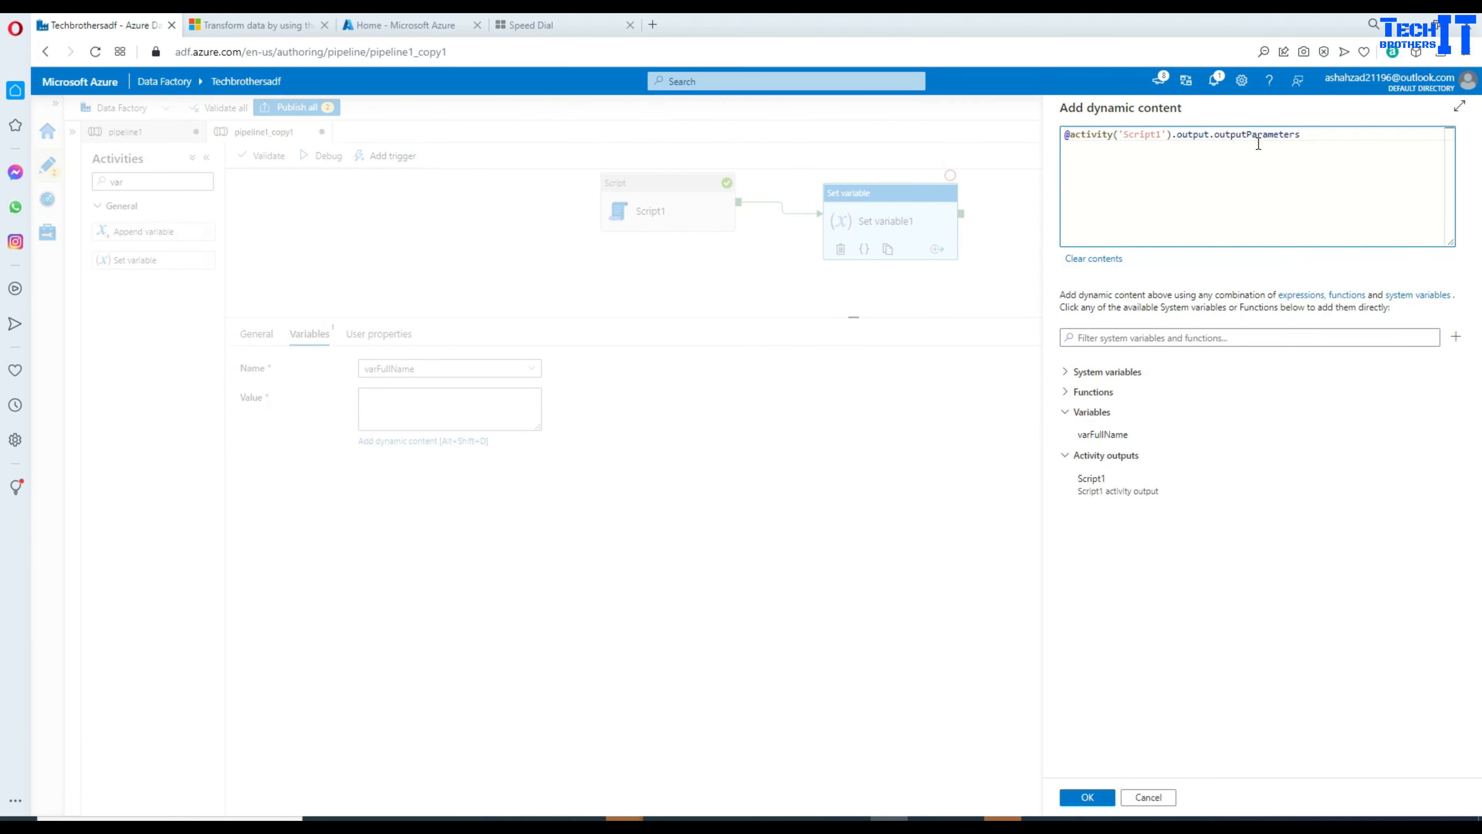
{"action": "type", "text": ".scrName"}
{"action": "double_click", "coordinate": [1317, 133]}
{"action": "left_click", "coordinate": [1097, 792]}
Step: Copy scrName from Script1's debug output and reopen Set variable1's value expression
{"action": "left_click", "coordinate": [509, 283]}
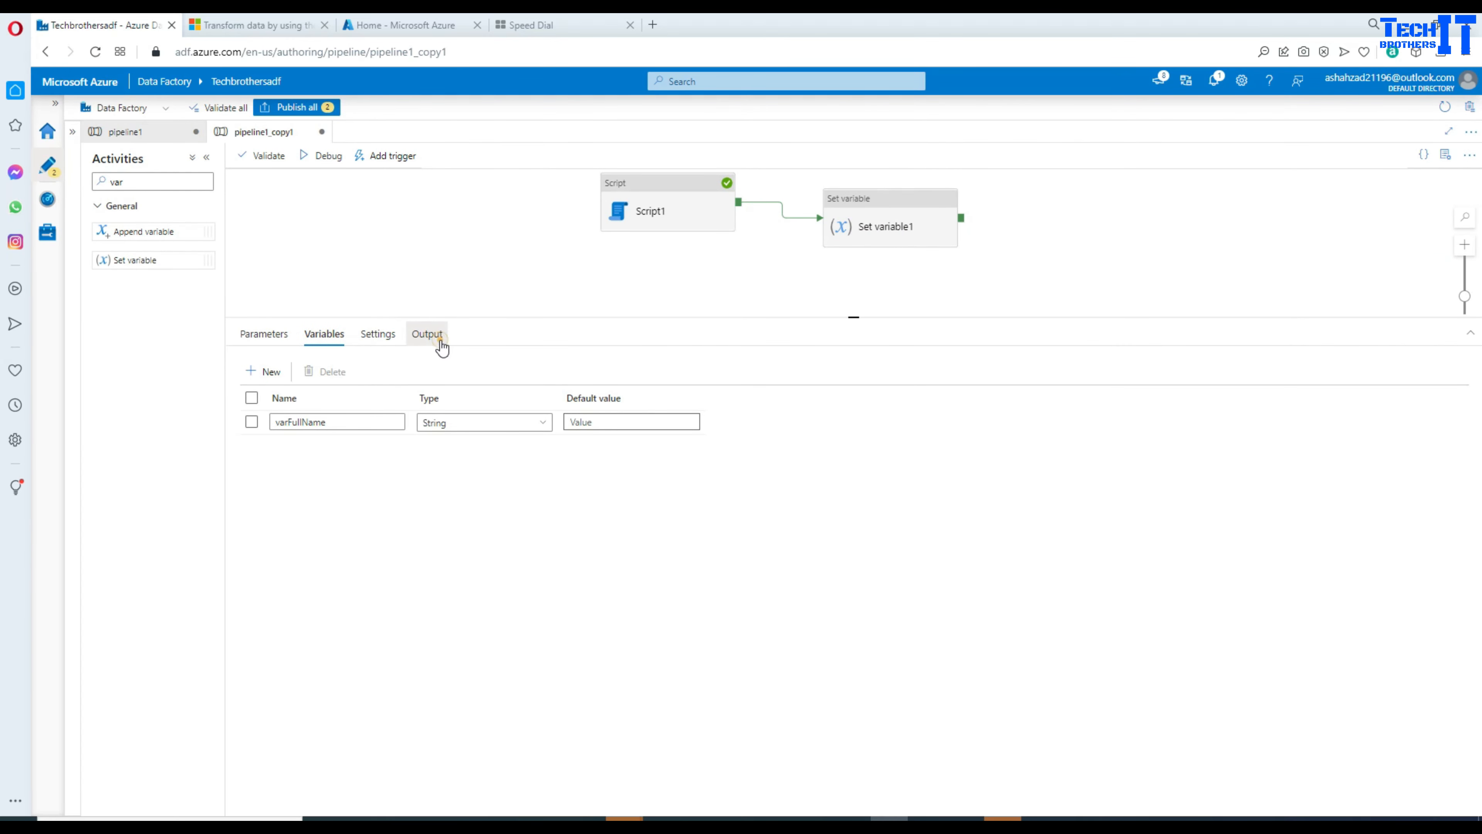
{"action": "left_click", "coordinate": [427, 334]}
{"action": "left_click", "coordinate": [448, 420]}
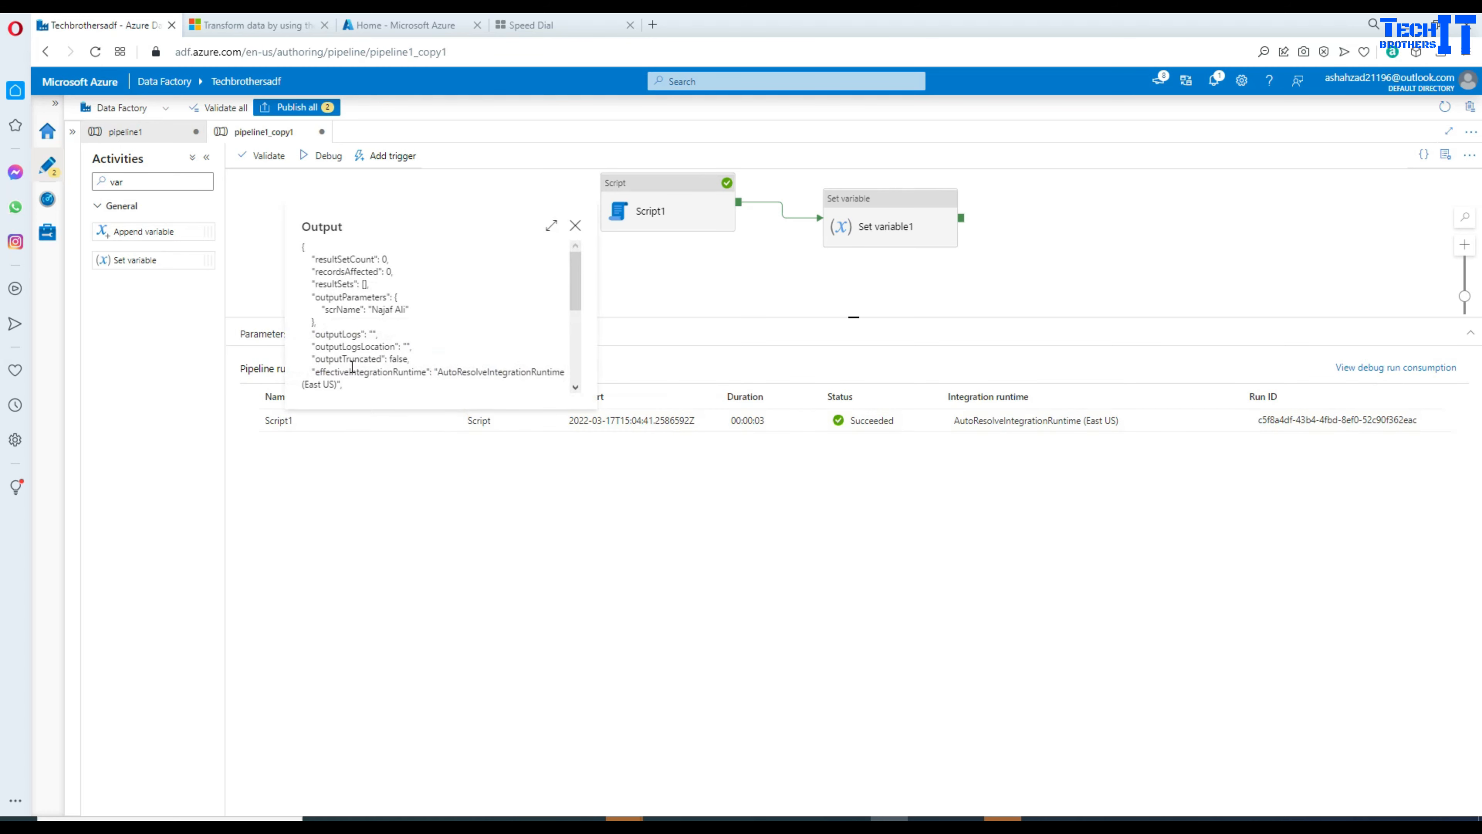
{"action": "double_click", "coordinate": [347, 311]}
{"action": "right_click", "coordinate": [350, 311]}
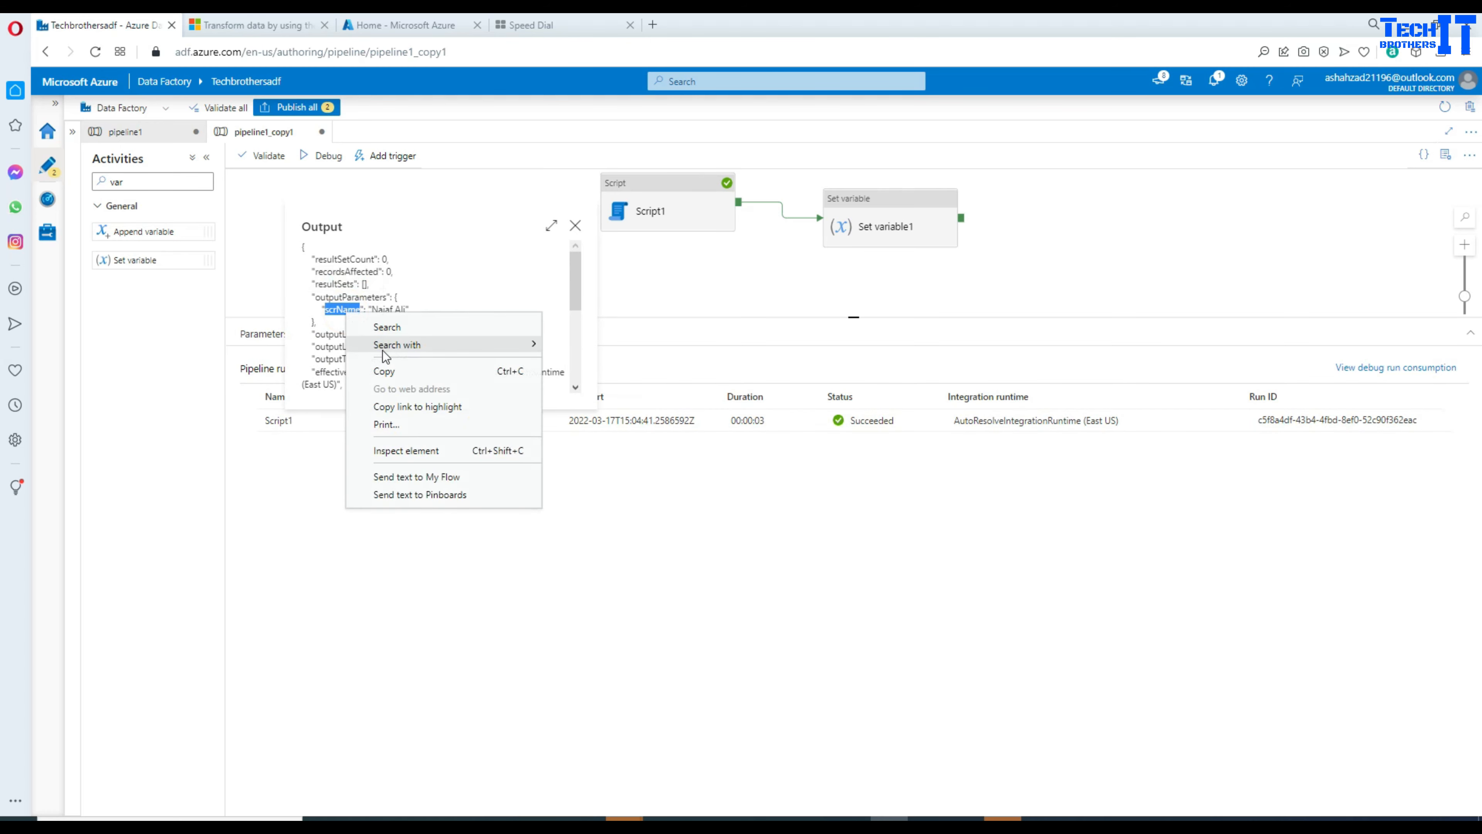
{"action": "left_click", "coordinate": [398, 372]}
{"action": "left_click", "coordinate": [682, 285]}
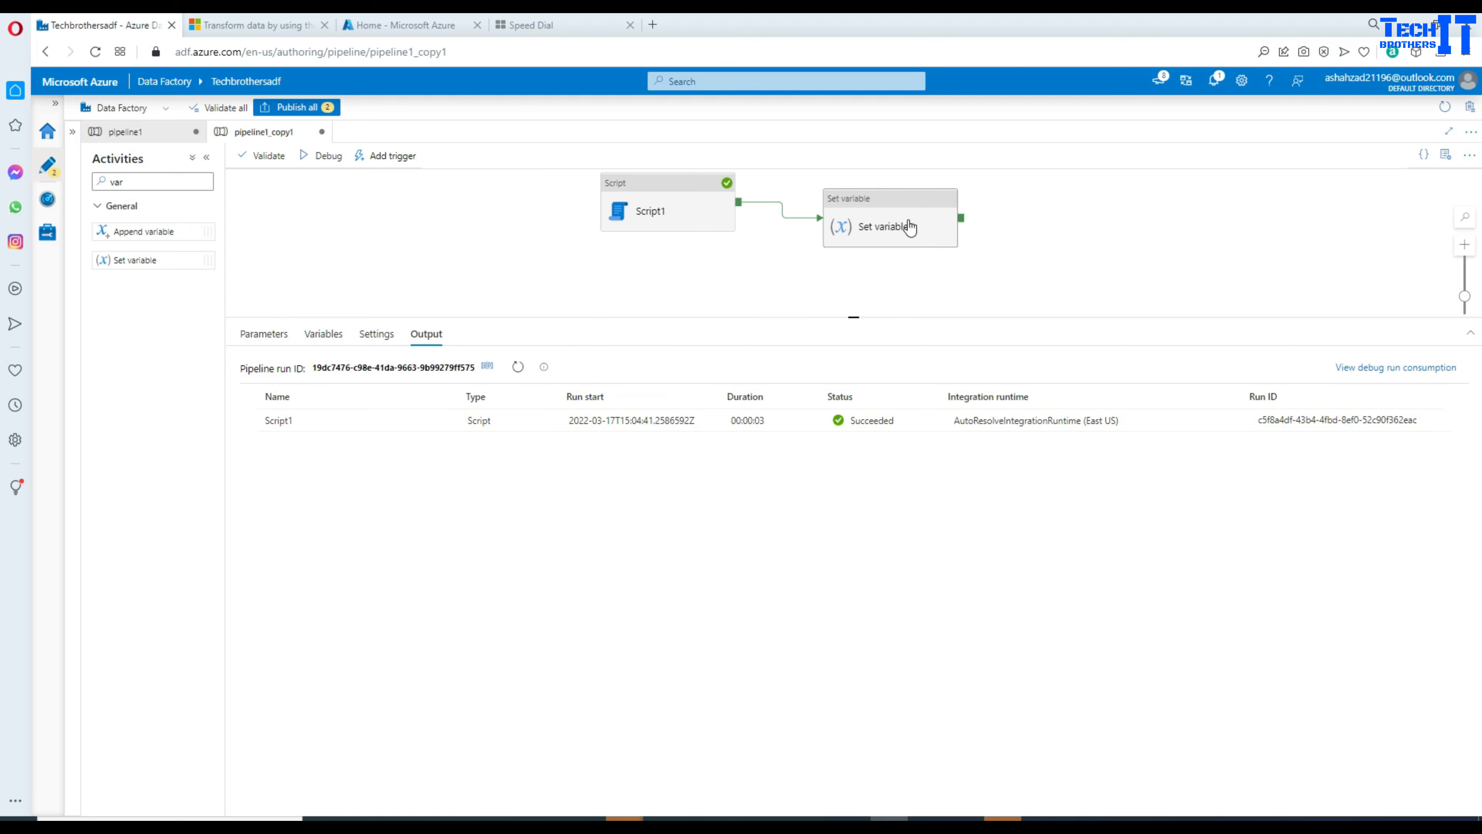
{"action": "left_click", "coordinate": [875, 224]}
{"action": "left_click", "coordinate": [467, 403]}
{"action": "left_click", "coordinate": [468, 403]}
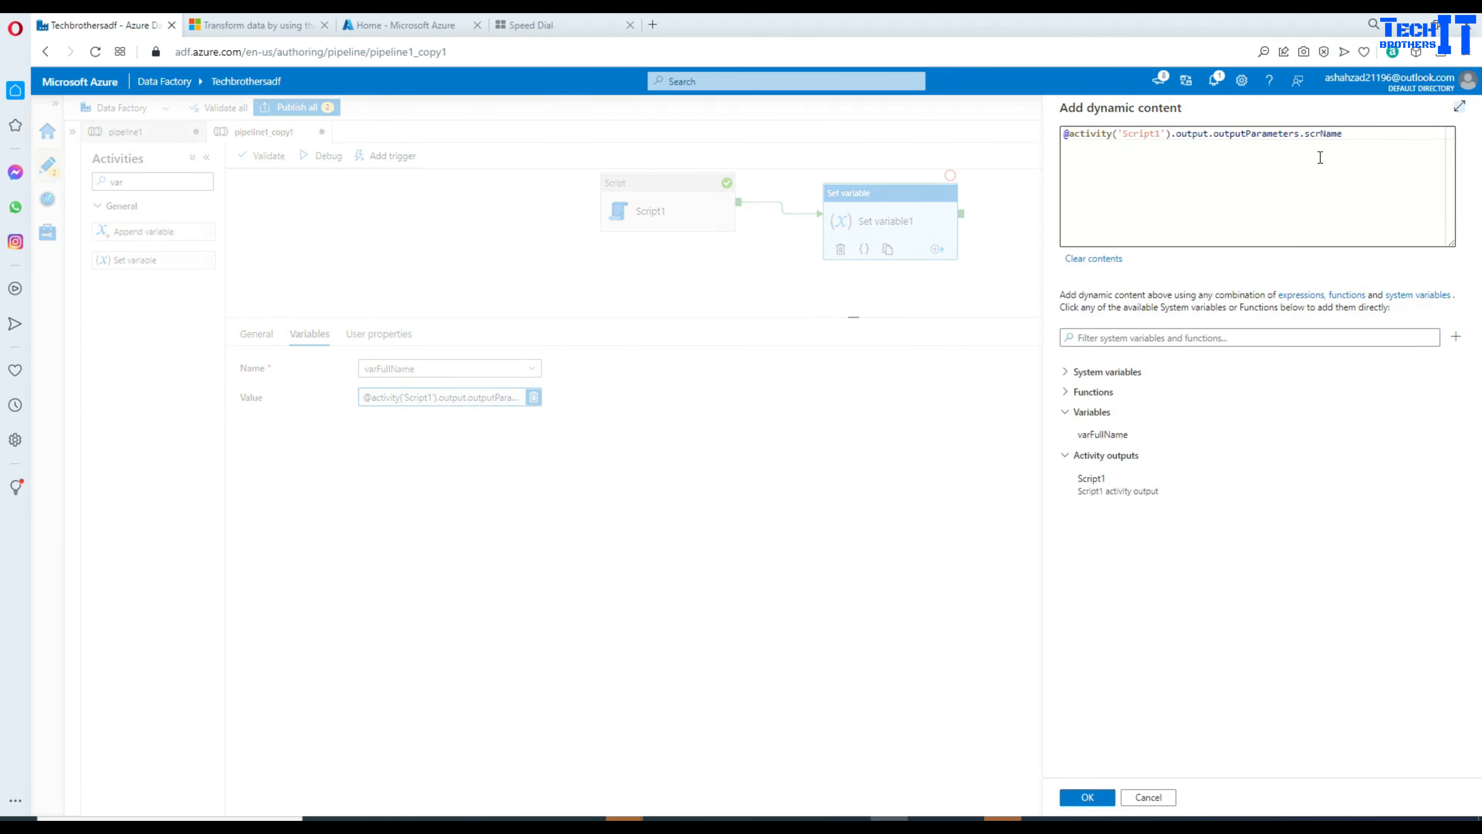
{"action": "left_click_drag", "start_coordinate": [1357, 134], "coordinate": [1307, 136]}
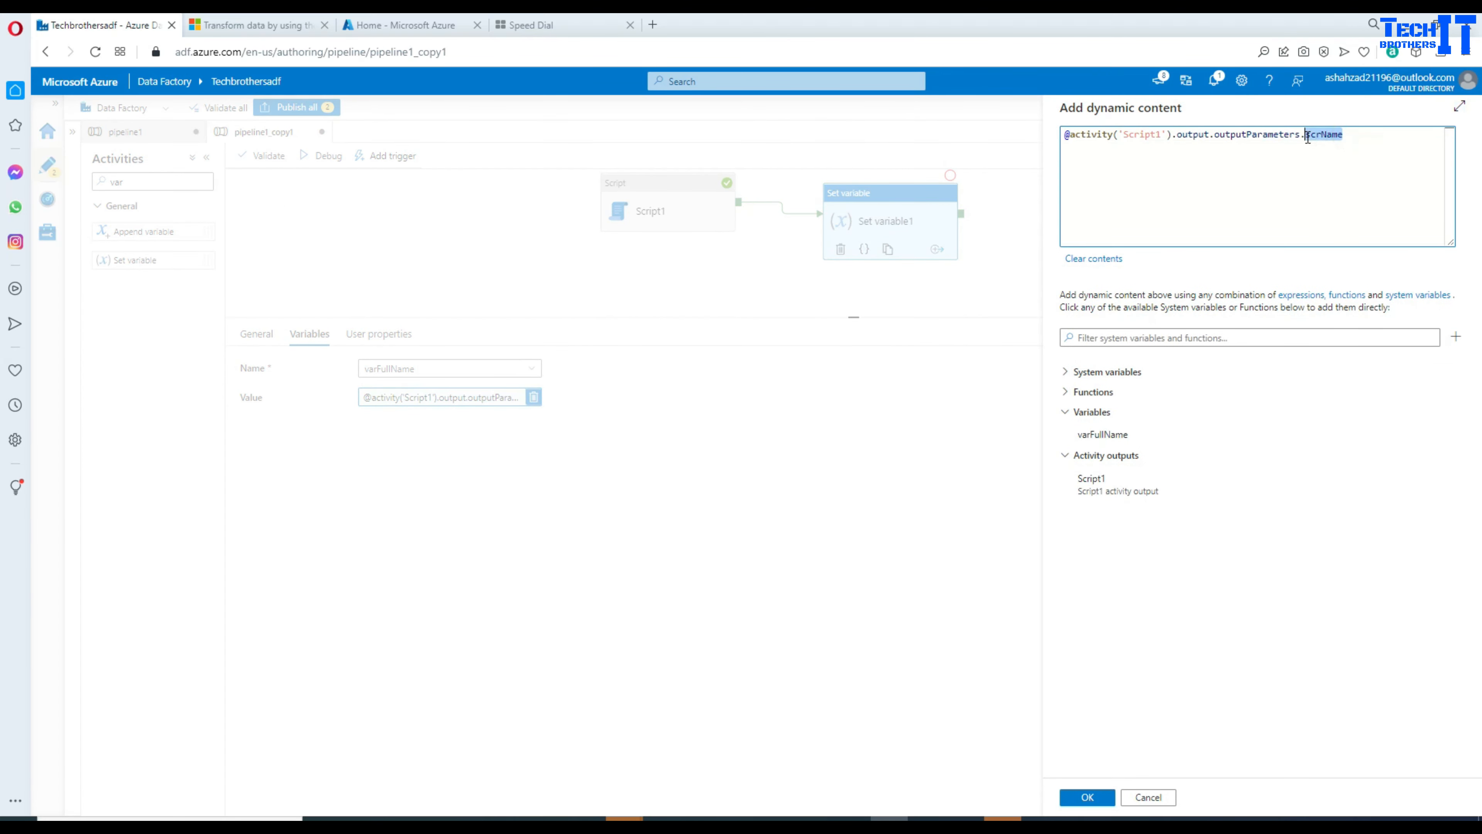
{"action": "left_click", "coordinate": [1357, 159]}
{"action": "left_click", "coordinate": [1087, 804]}
{"action": "left_click", "coordinate": [658, 230]}
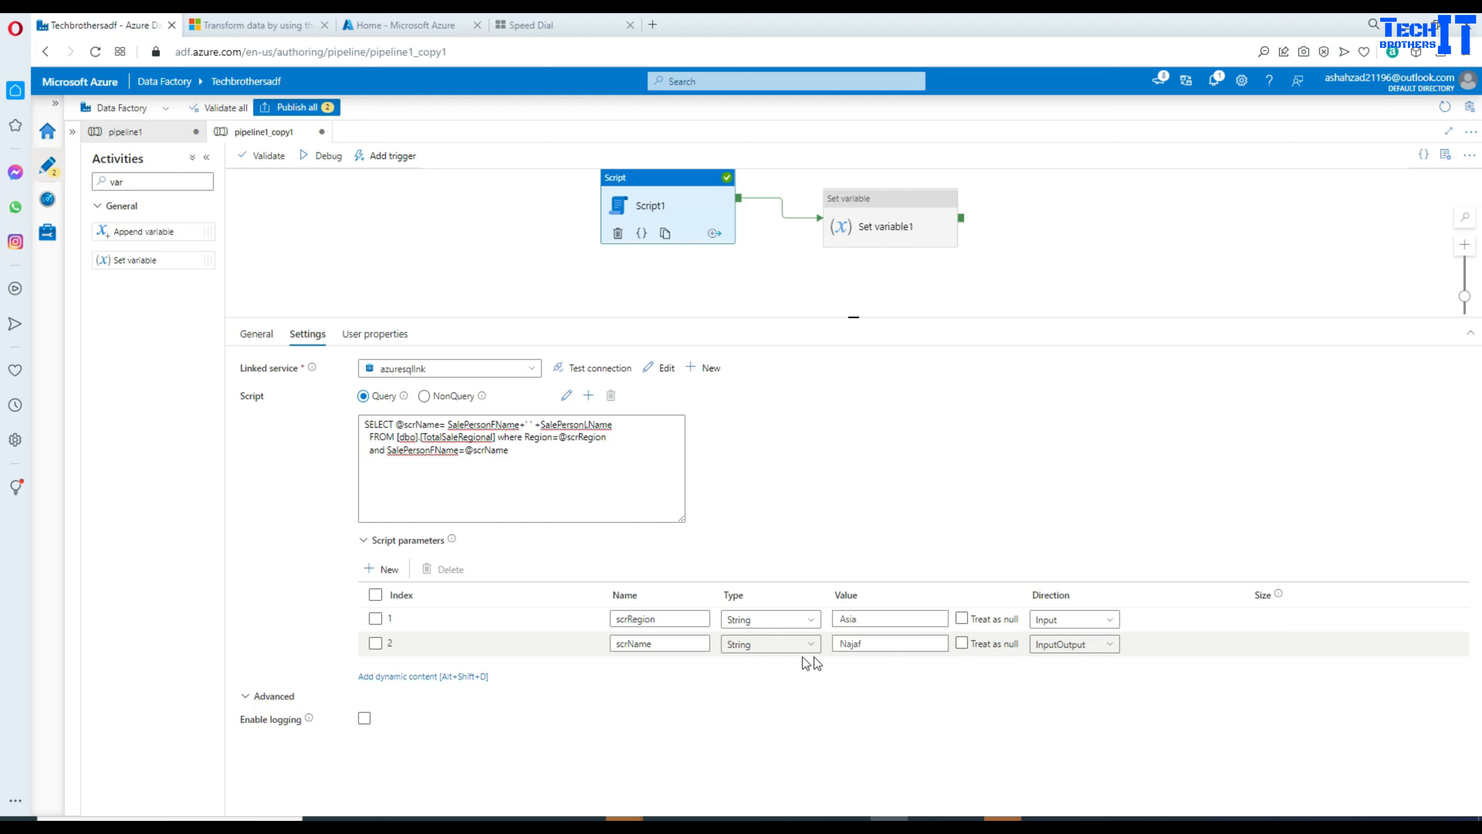
{"action": "left_click", "coordinate": [884, 645]}
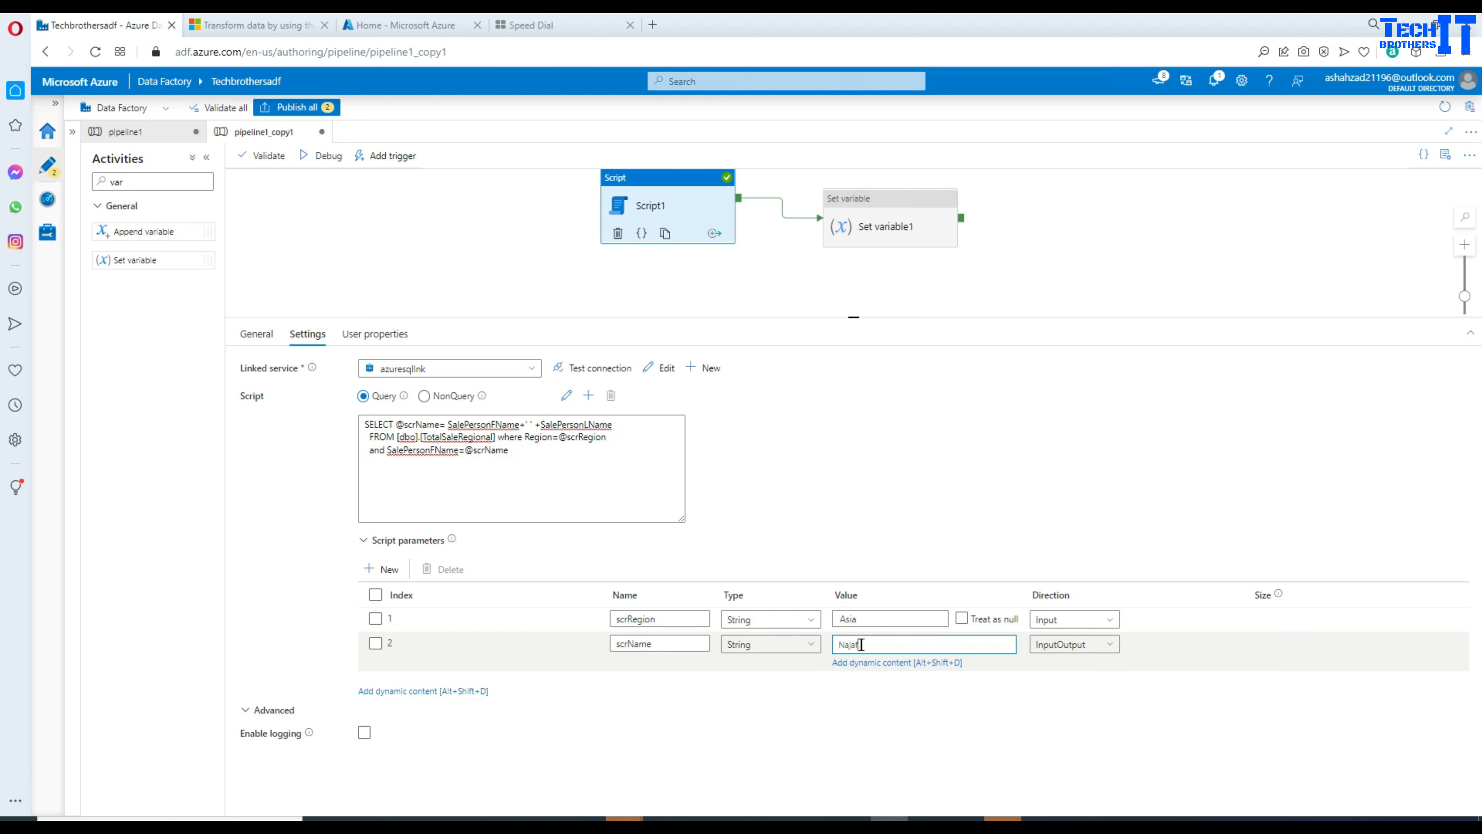
{"action": "left_click_drag", "start_coordinate": [861, 644], "coordinate": [837, 644]}
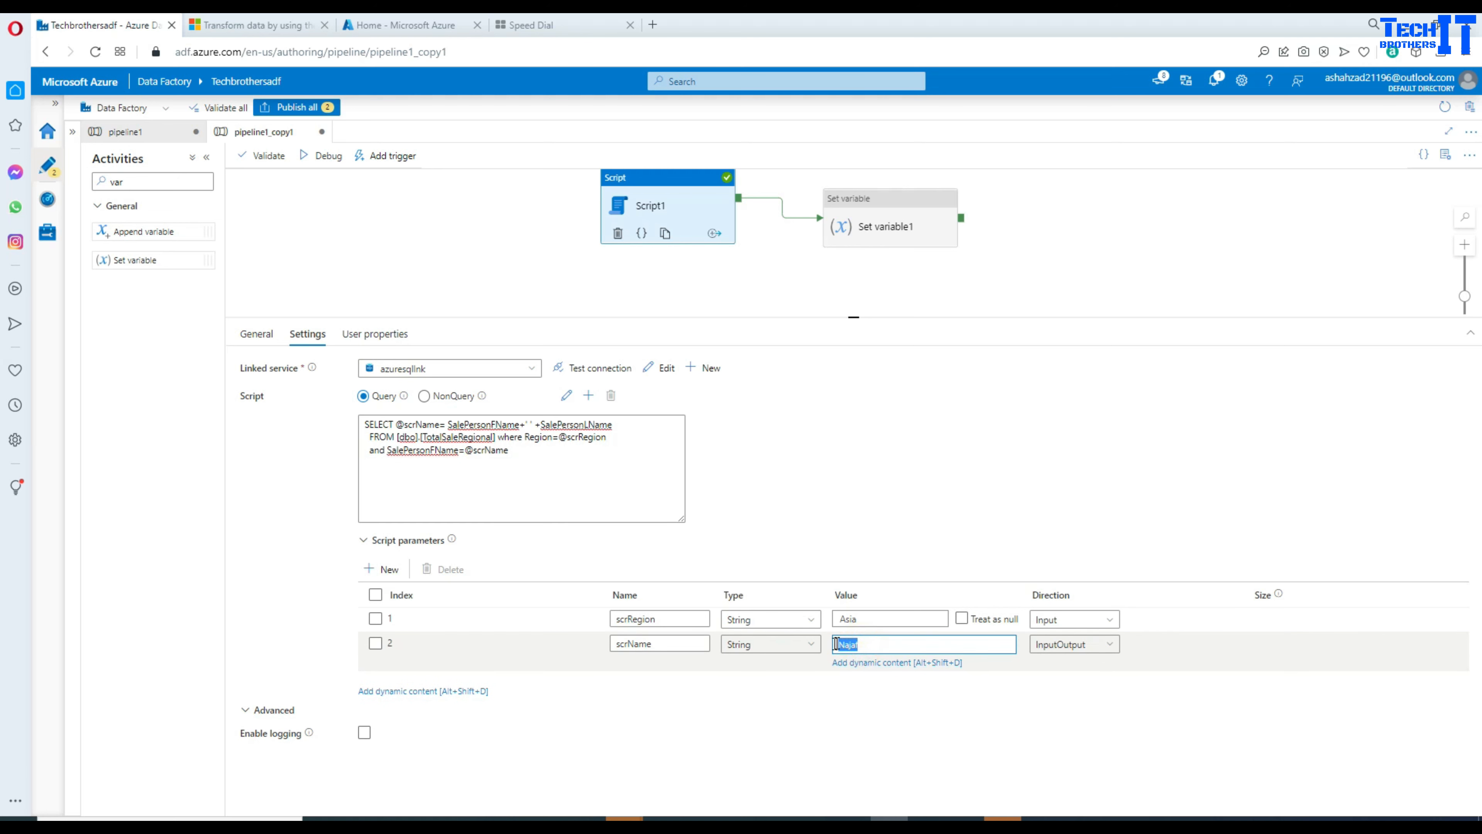
{"action": "left_click", "coordinate": [411, 423]}
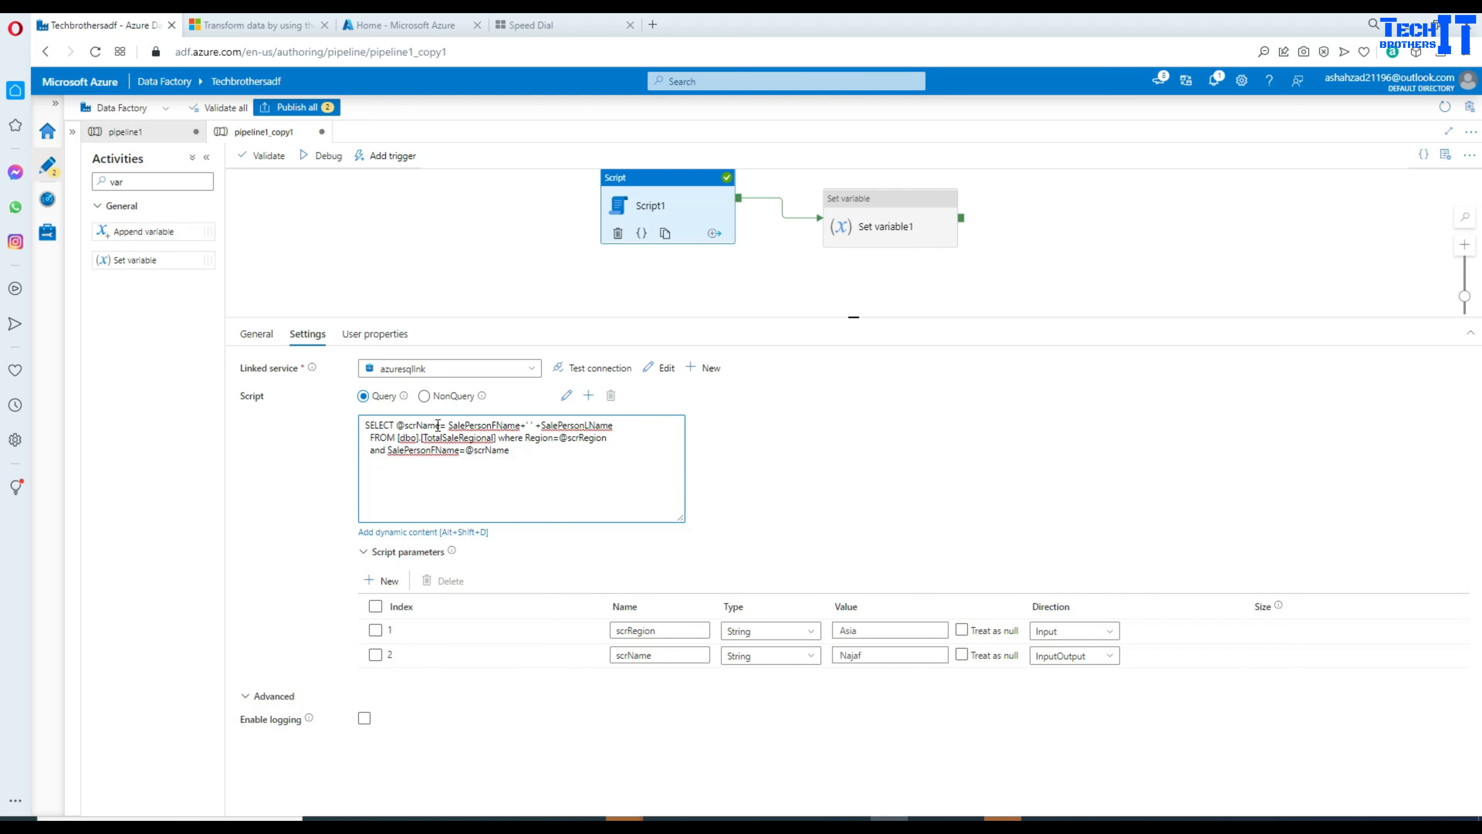
{"action": "left_click_drag", "start_coordinate": [440, 425], "coordinate": [619, 429]}
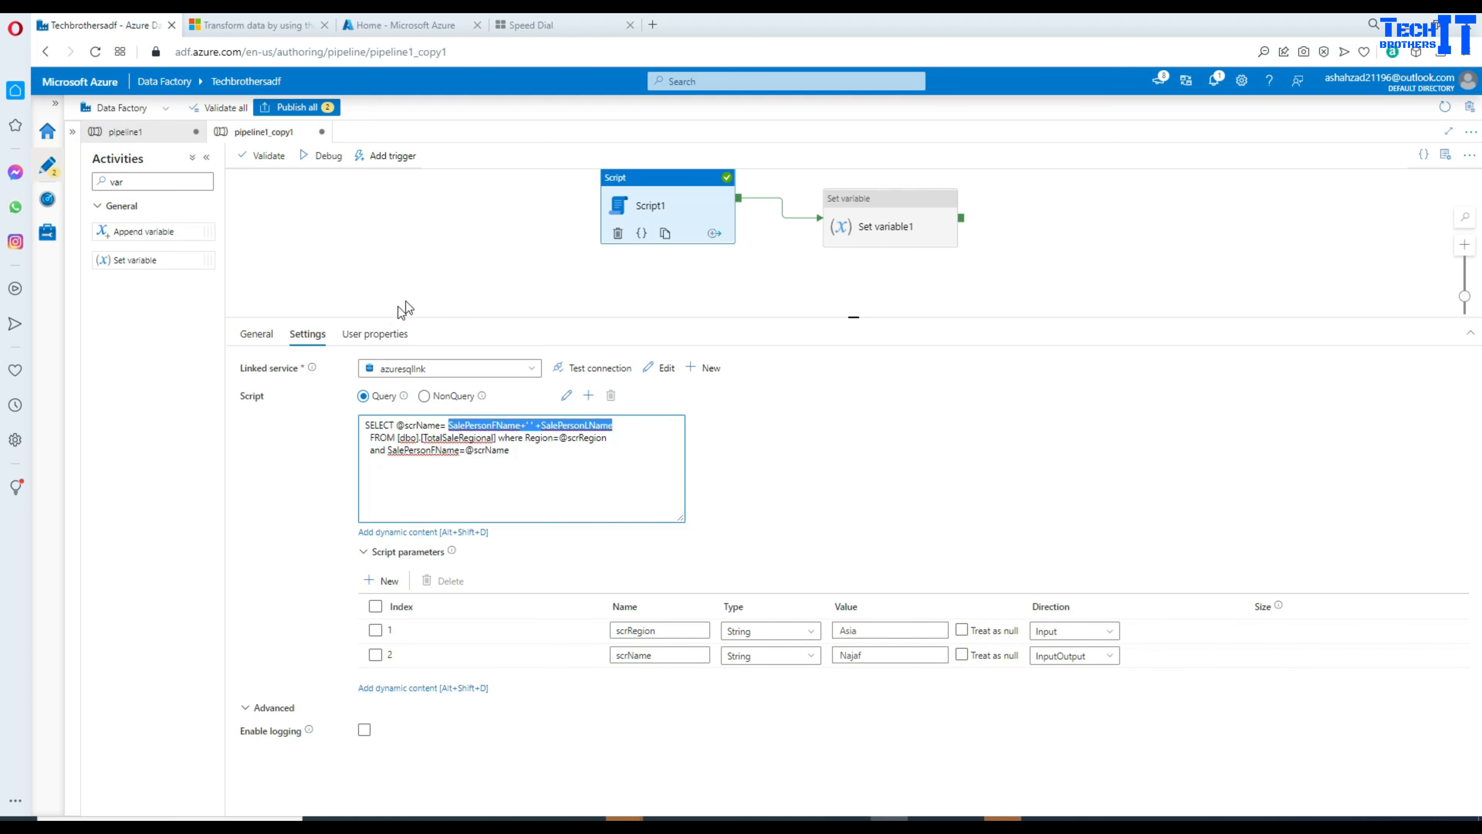
Step: Start a new debug run of the pipeline and refresh until both activities finish
{"action": "left_click", "coordinate": [631, 288]}
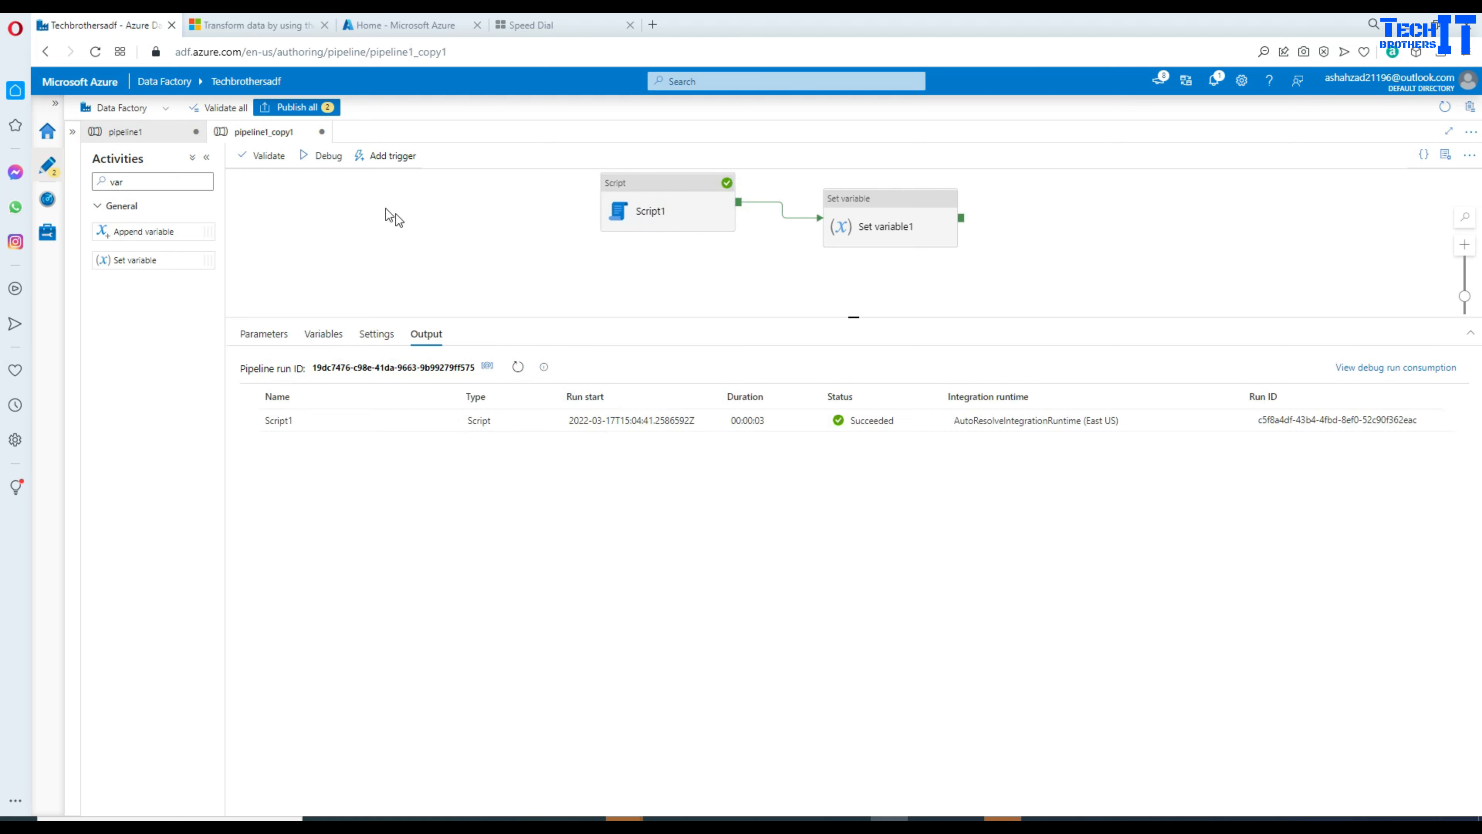
{"action": "left_click", "coordinate": [318, 157]}
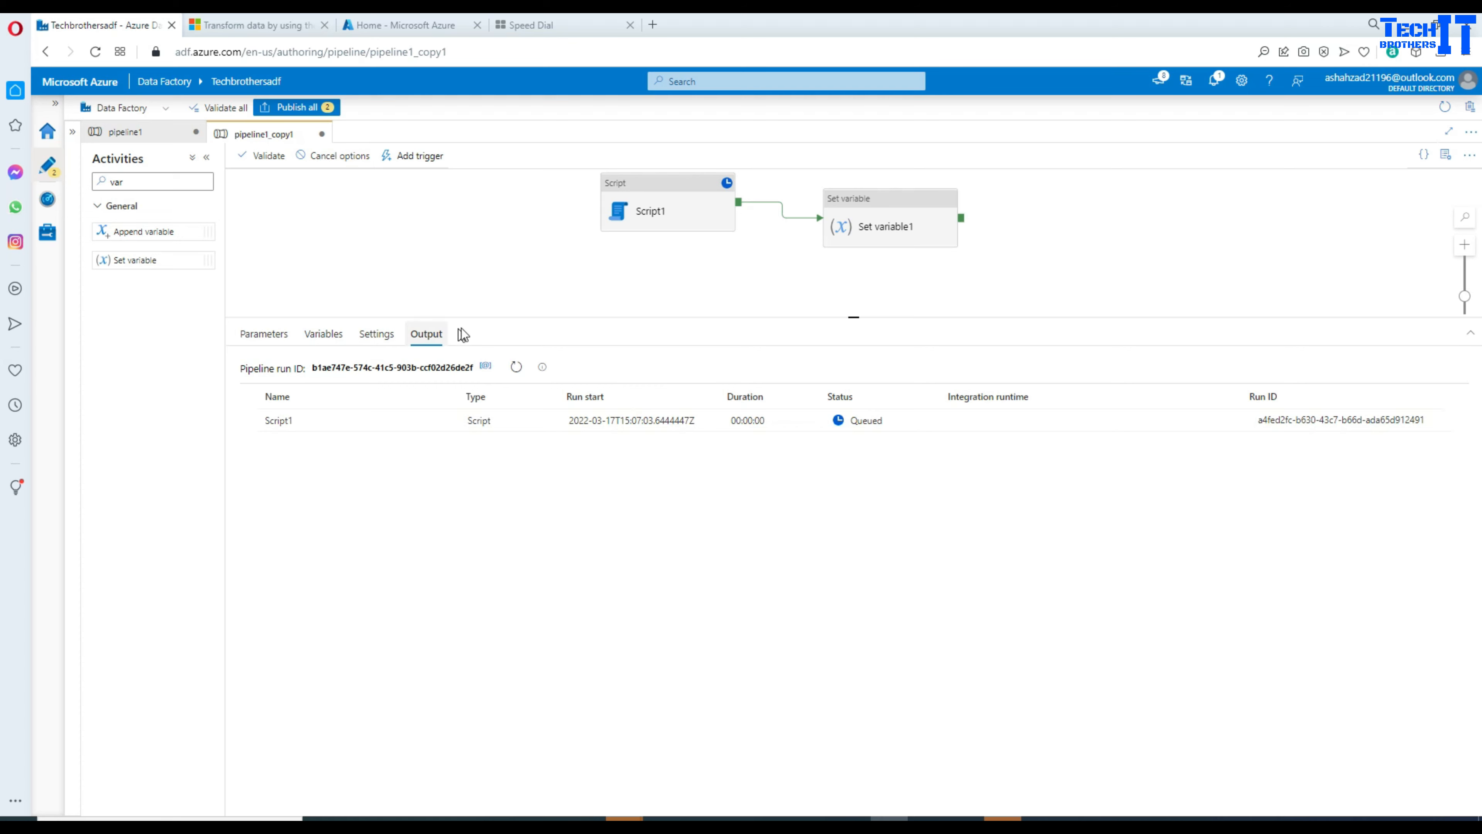
{"action": "left_click", "coordinate": [514, 372]}
{"action": "left_click", "coordinate": [516, 368]}
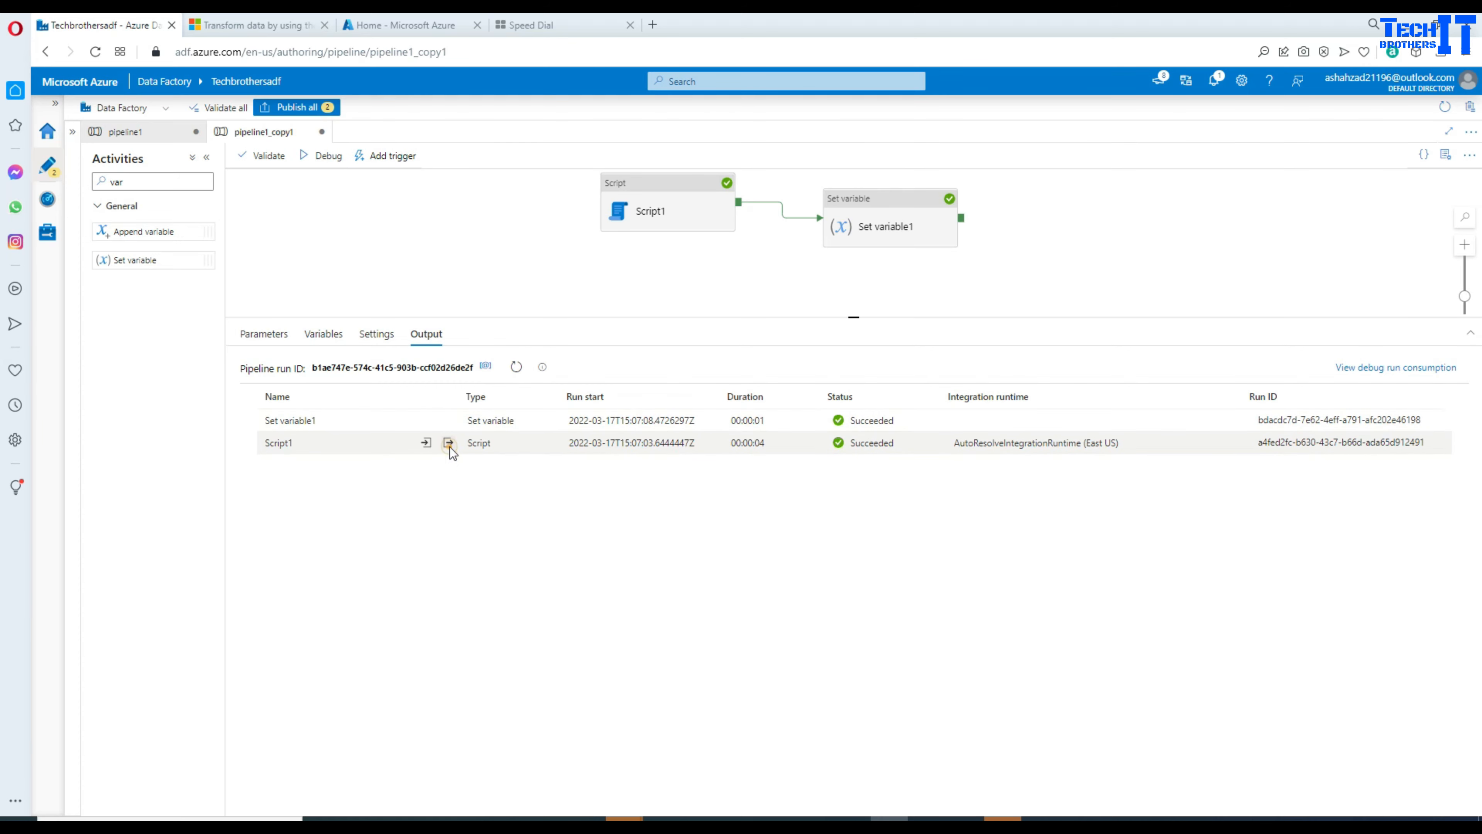
Step: Inspect Script1's run output parameters and the scrName parameter in its run input
{"action": "left_click", "coordinate": [448, 443]}
{"action": "left_click_drag", "start_coordinate": [408, 333], "coordinate": [302, 324]}
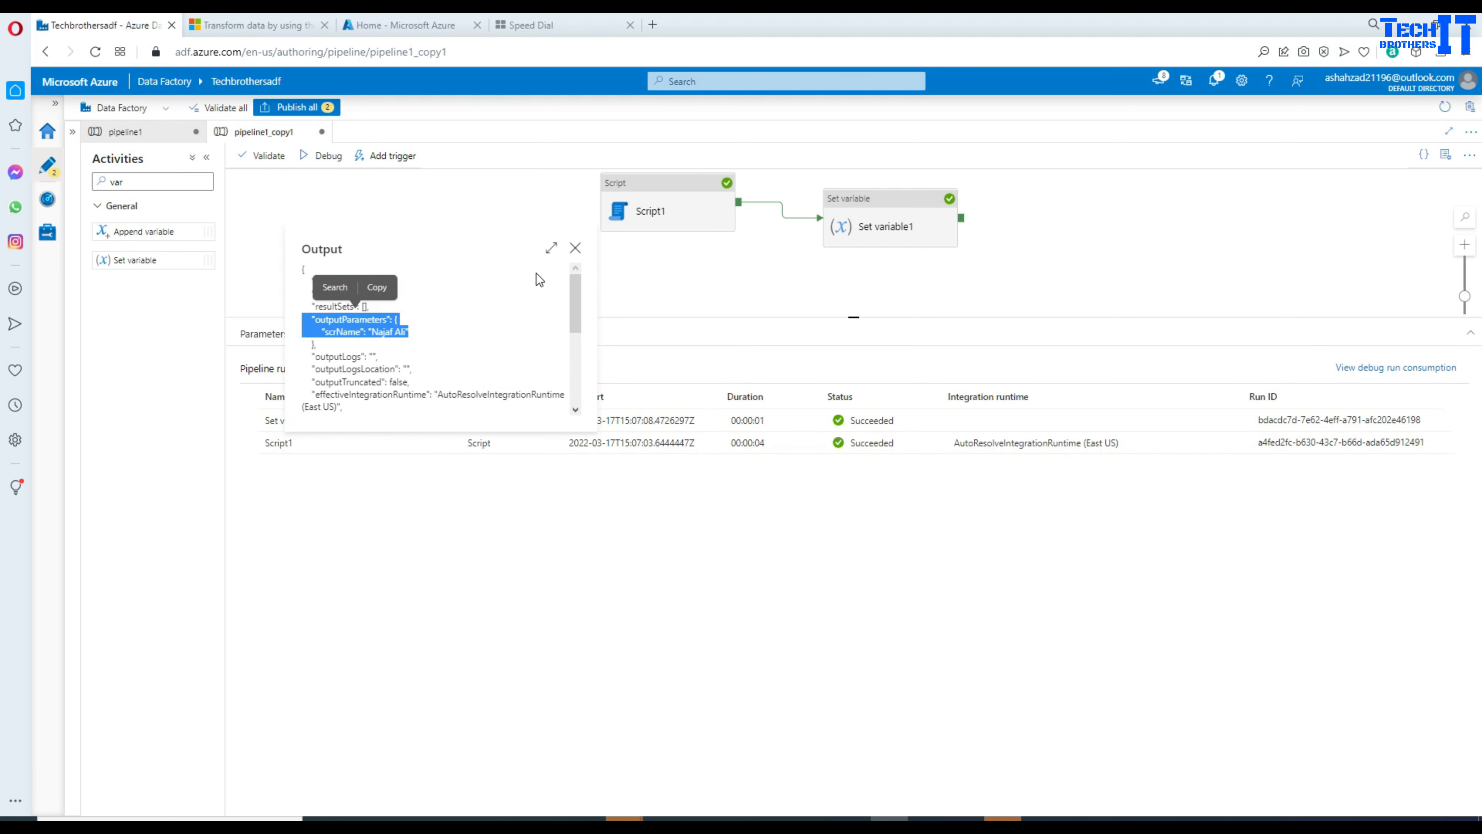
{"action": "left_click", "coordinate": [575, 247]}
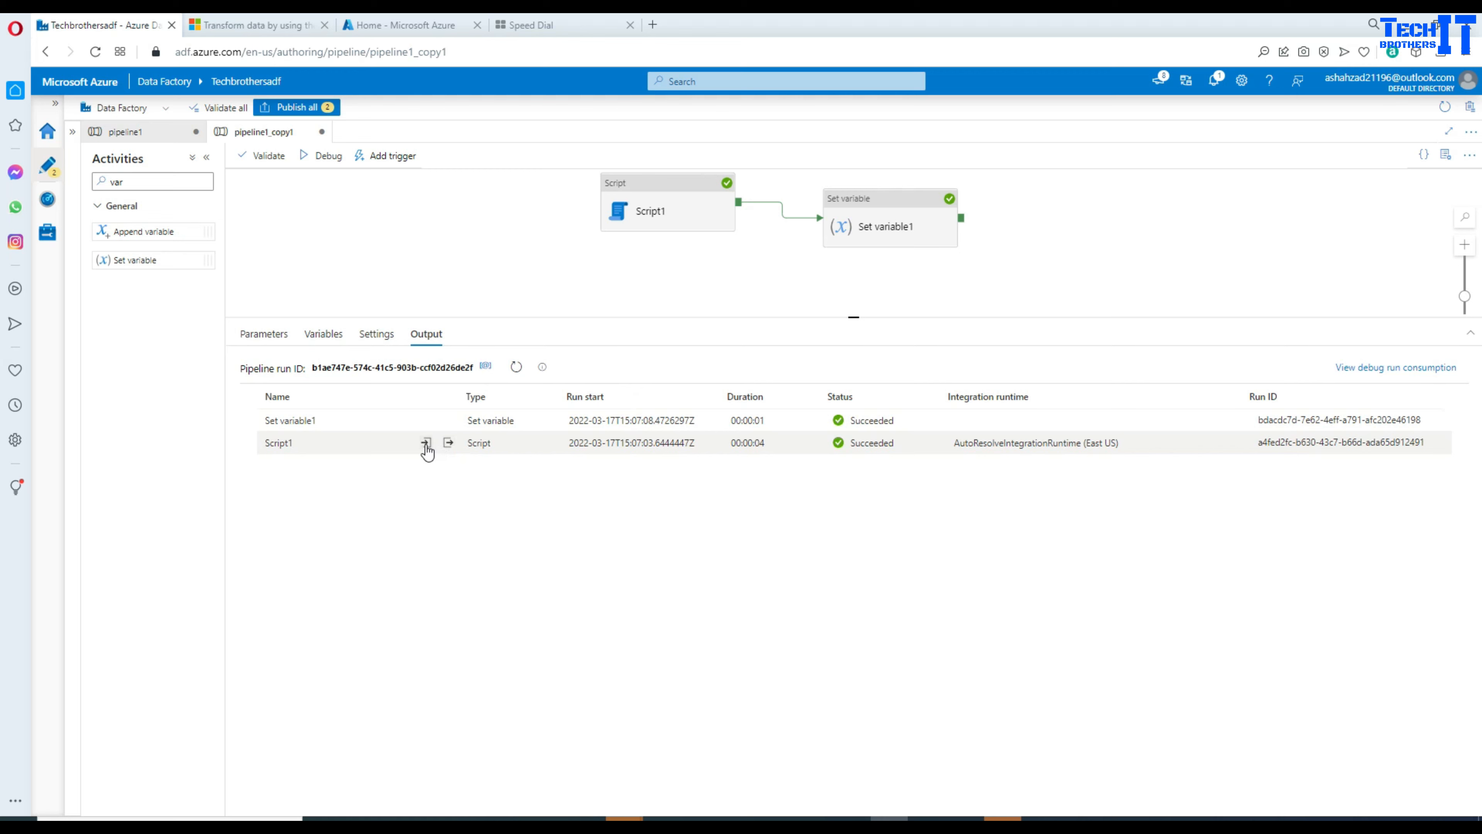
{"action": "left_click", "coordinate": [426, 443]}
{"action": "scroll", "coordinate": [389, 356], "scroll_direction": "down", "scroll_amount": 5}
{"action": "scroll", "coordinate": [399, 359], "scroll_direction": "down", "scroll_amount": 1}
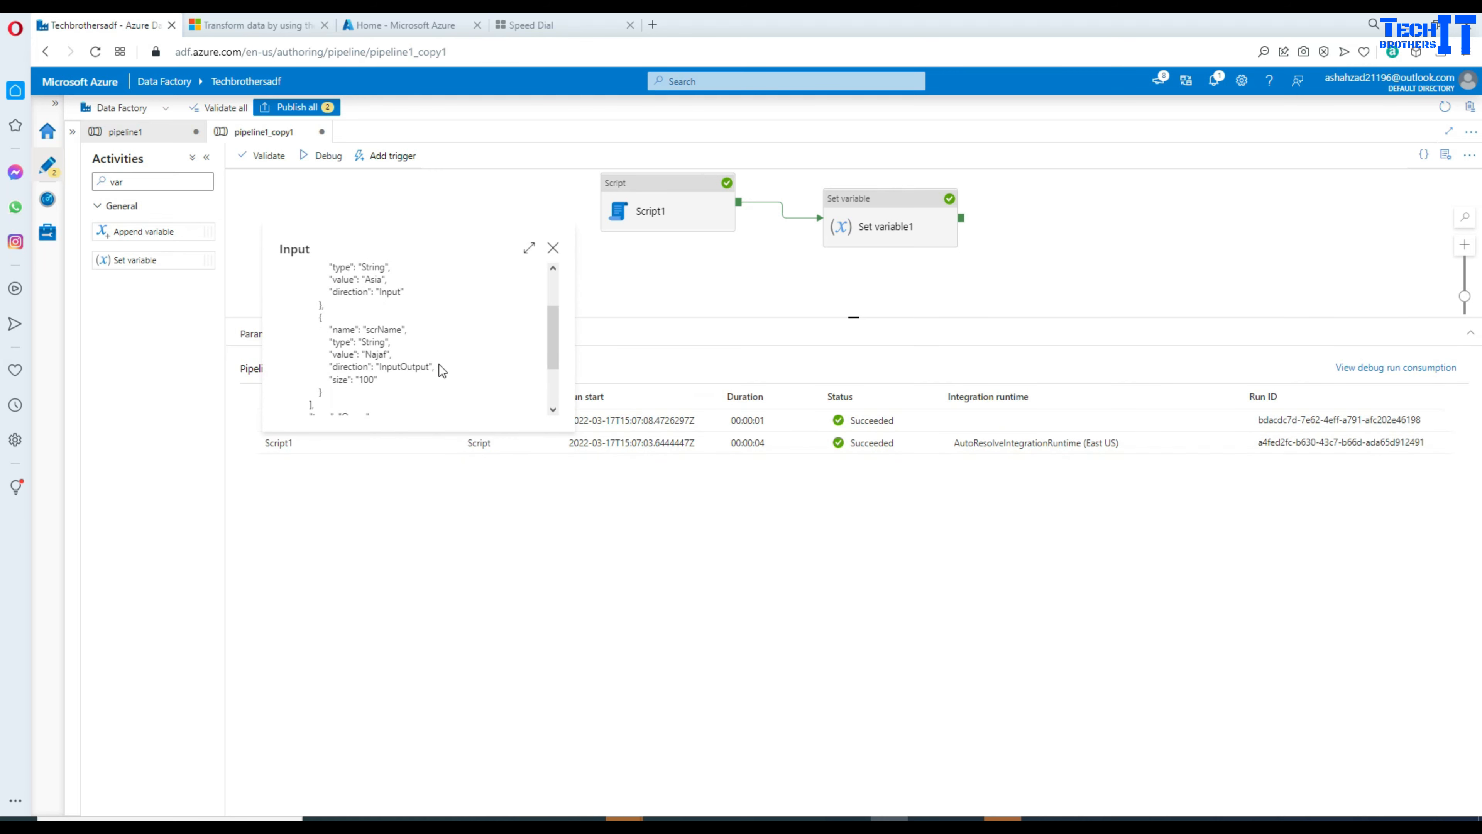
{"action": "left_click_drag", "start_coordinate": [394, 362], "coordinate": [304, 310]}
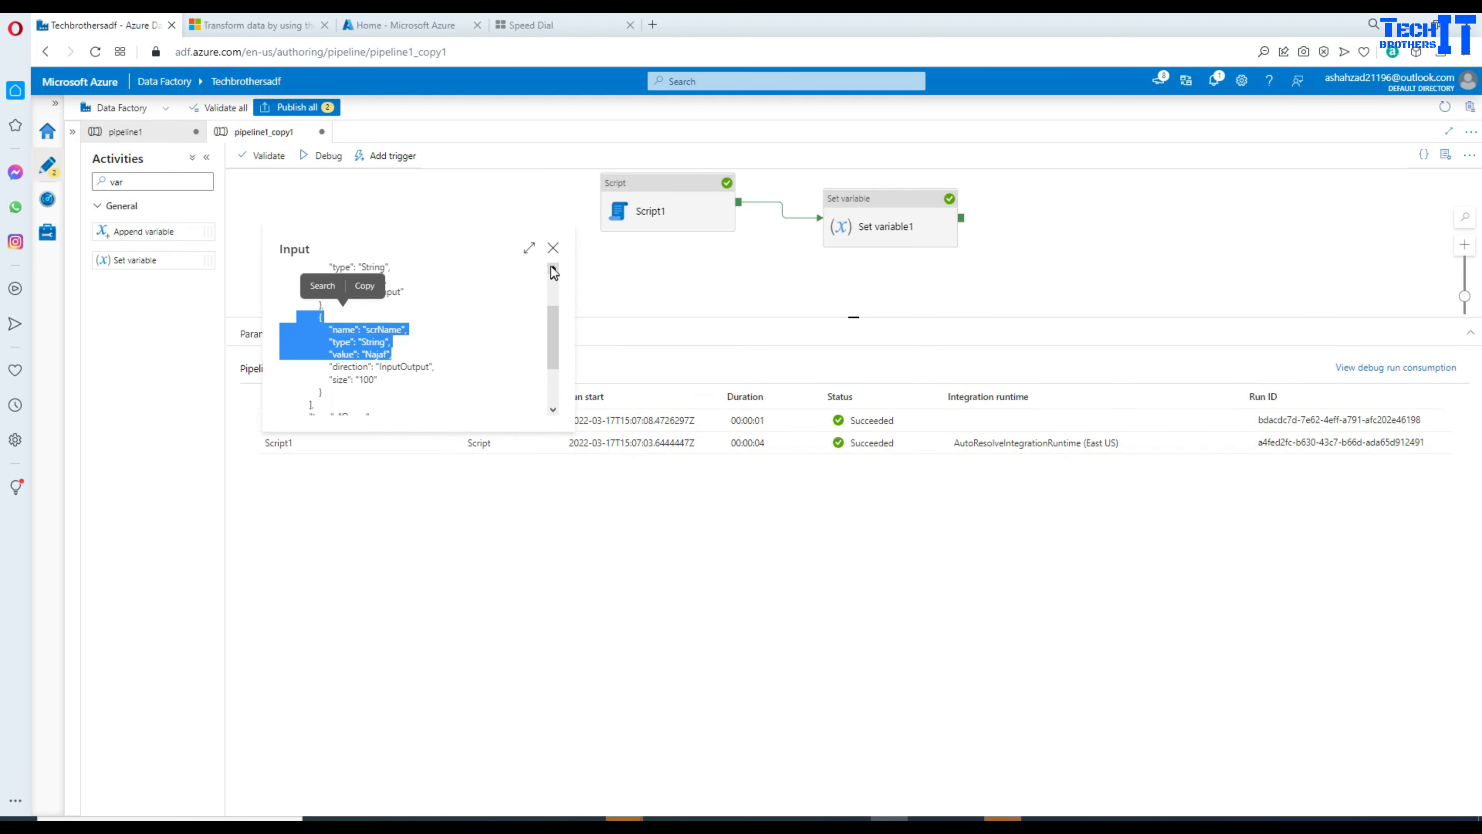
{"action": "left_click", "coordinate": [553, 252]}
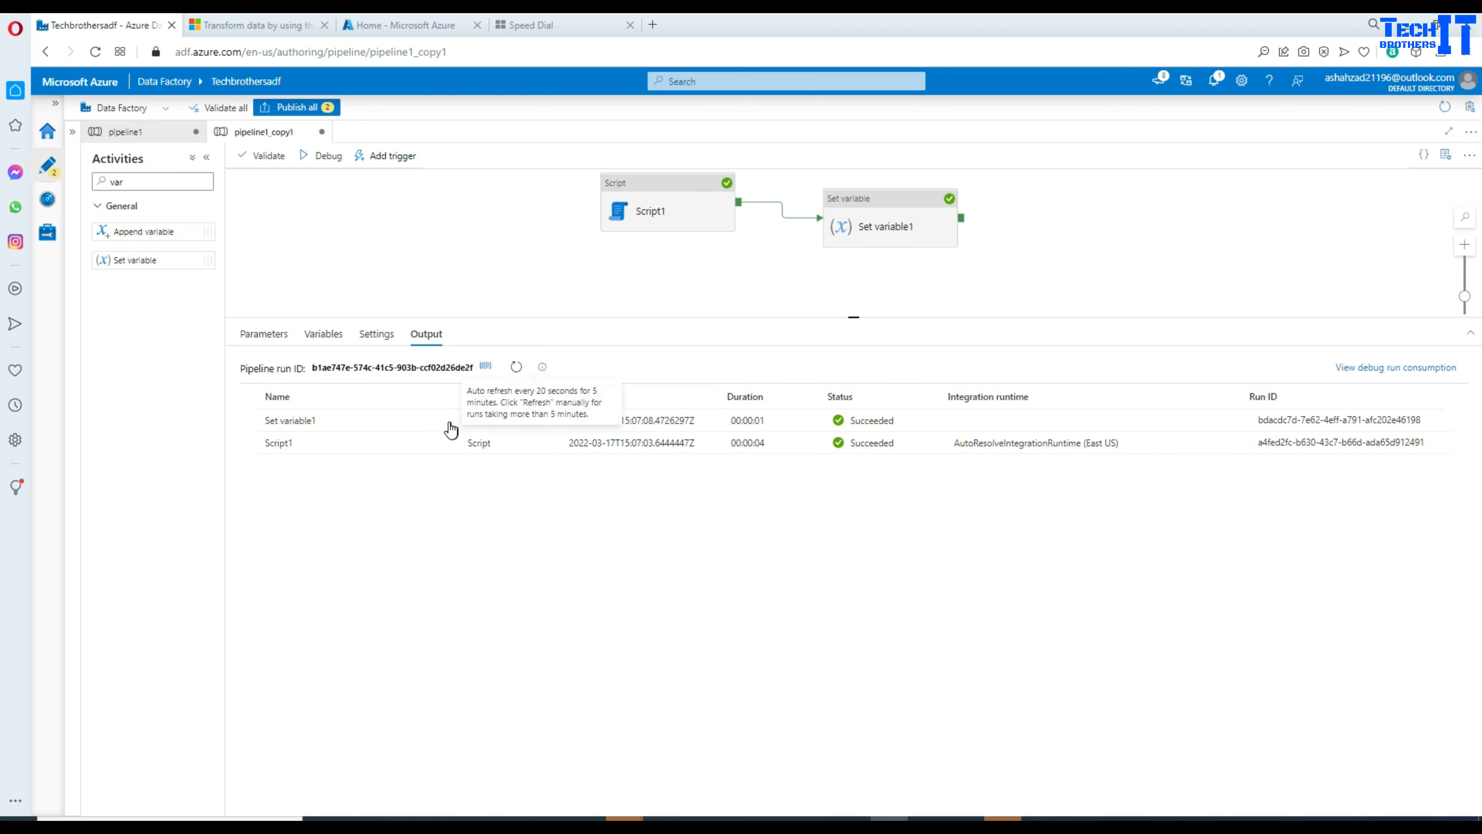
Step: Check Set variable1's output with the varFullName value, then clear the activity search filter
{"action": "left_click", "coordinate": [448, 420]}
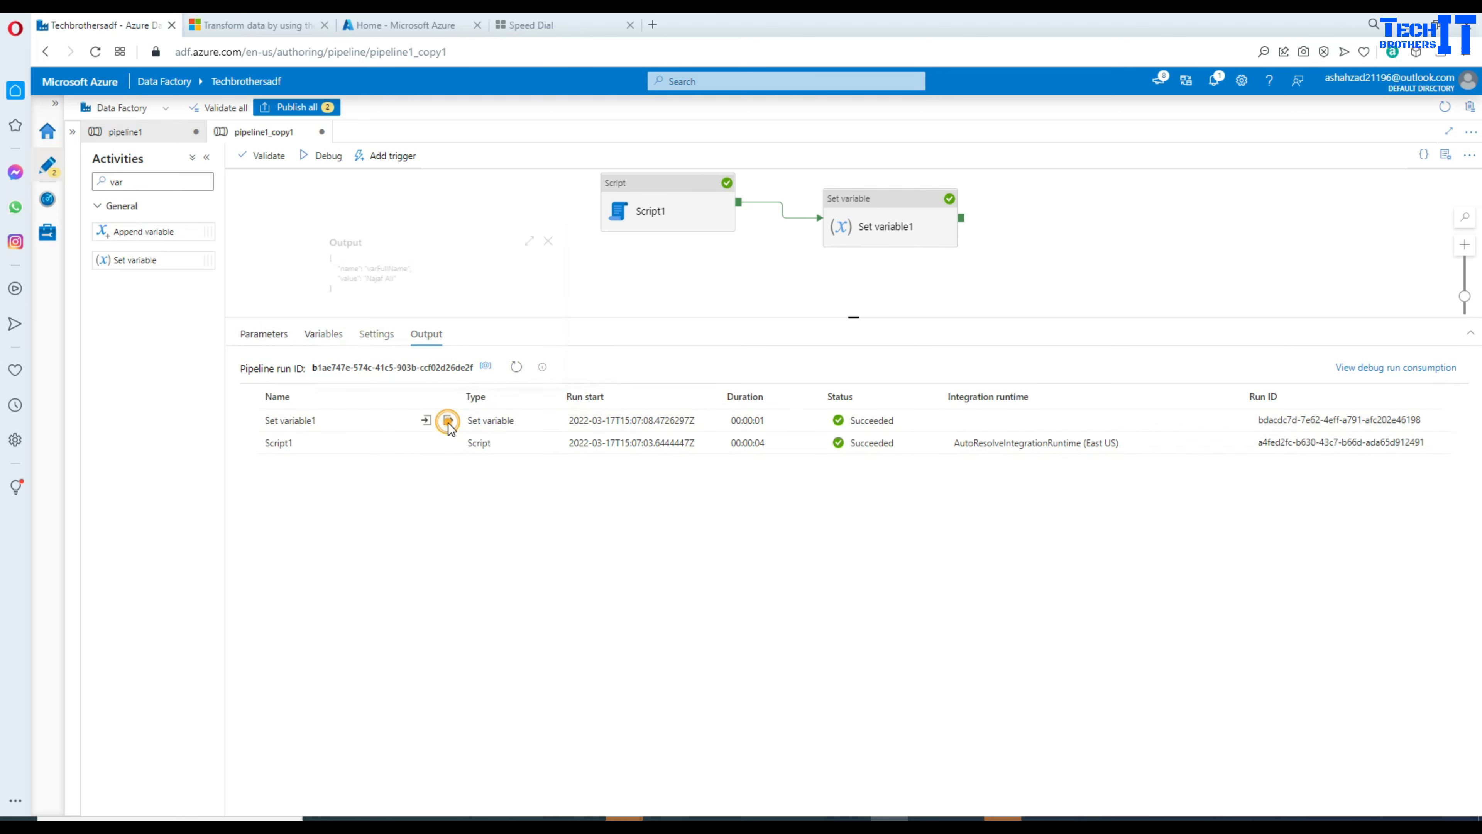
{"action": "double_click", "coordinate": [367, 255]}
{"action": "left_click_drag", "start_coordinate": [387, 274], "coordinate": [299, 226]}
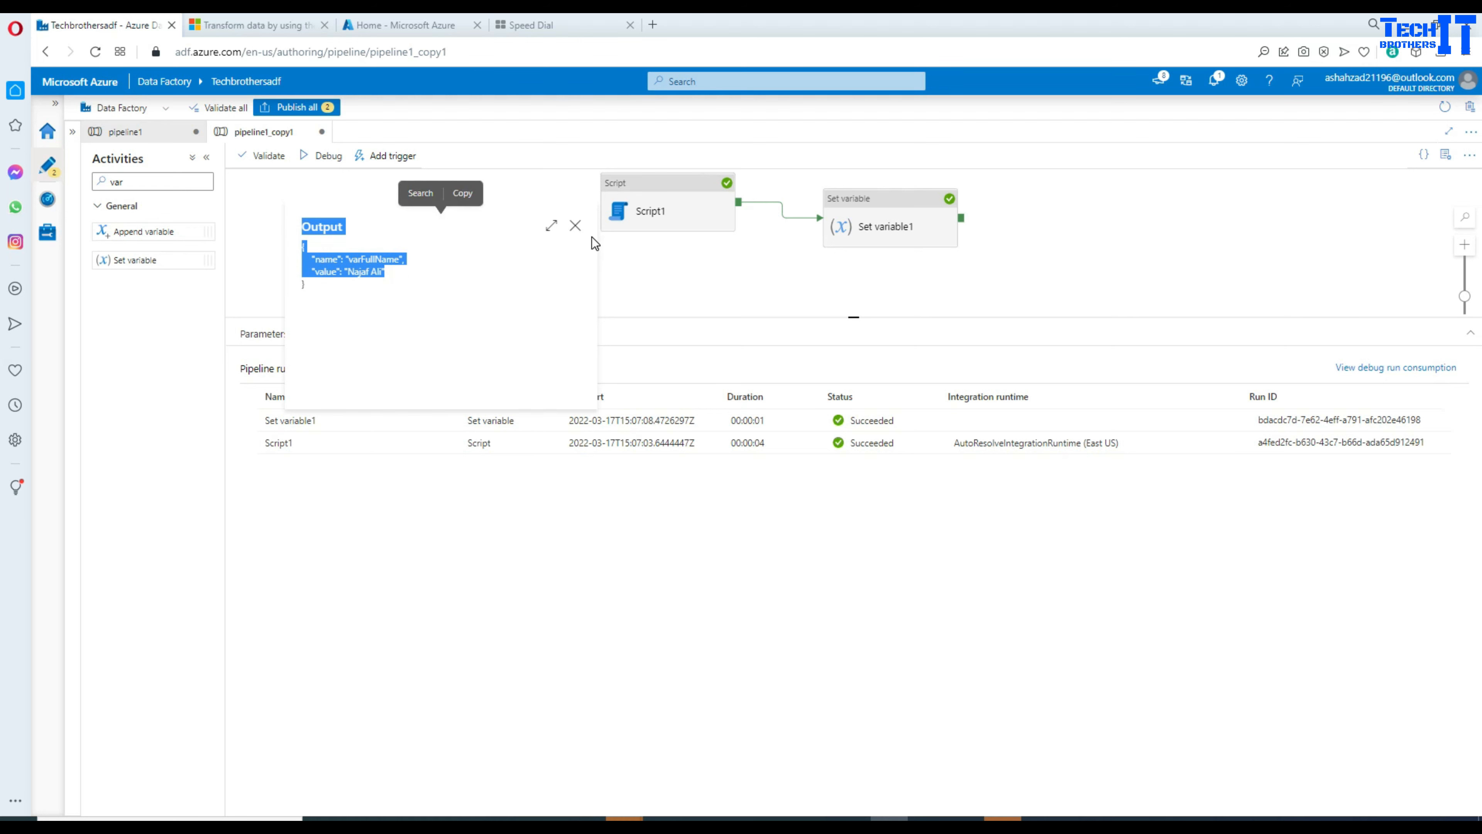
{"action": "left_click", "coordinate": [575, 226]}
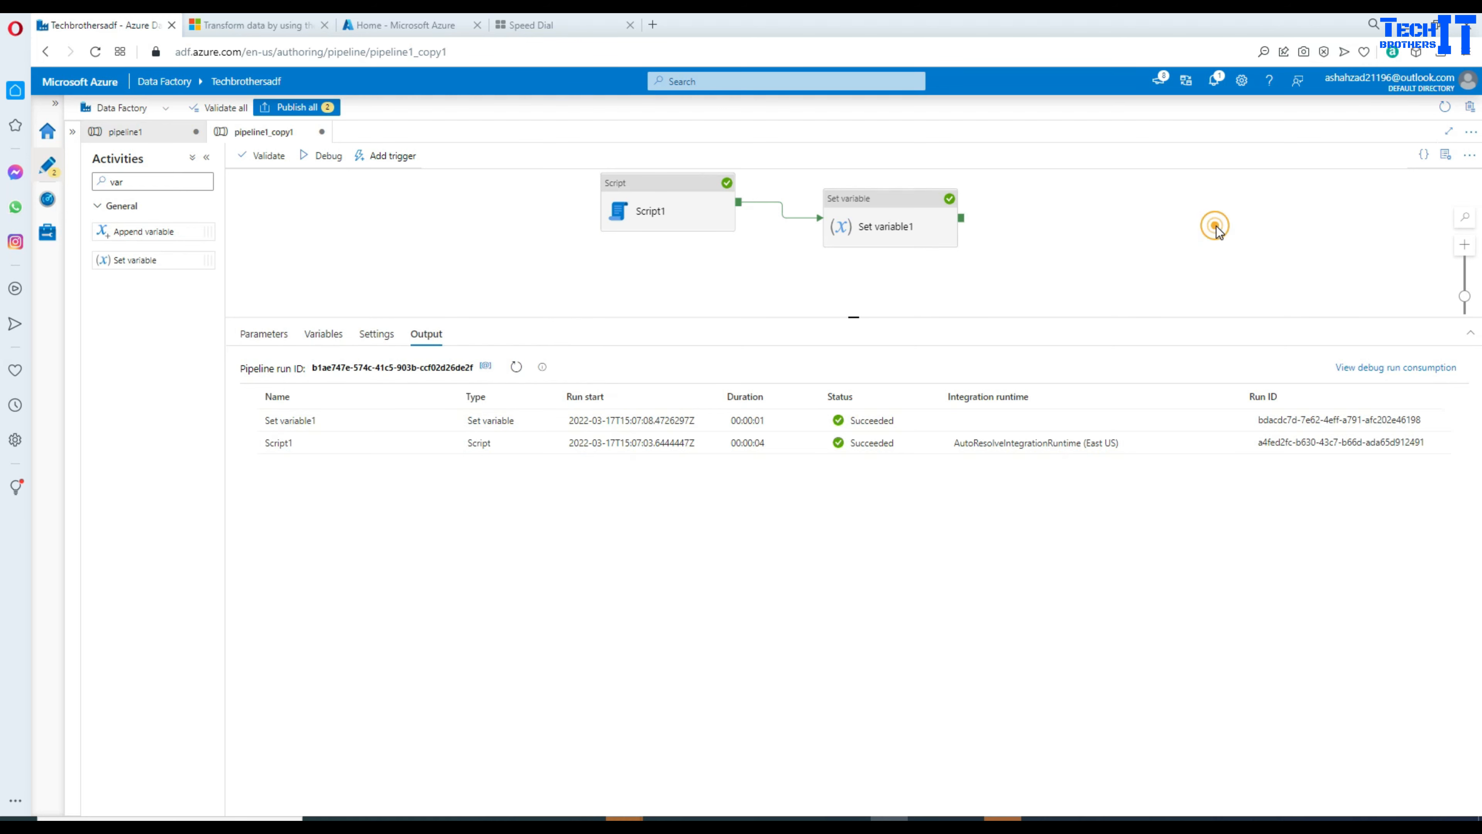
{"action": "left_click", "coordinate": [176, 182]}
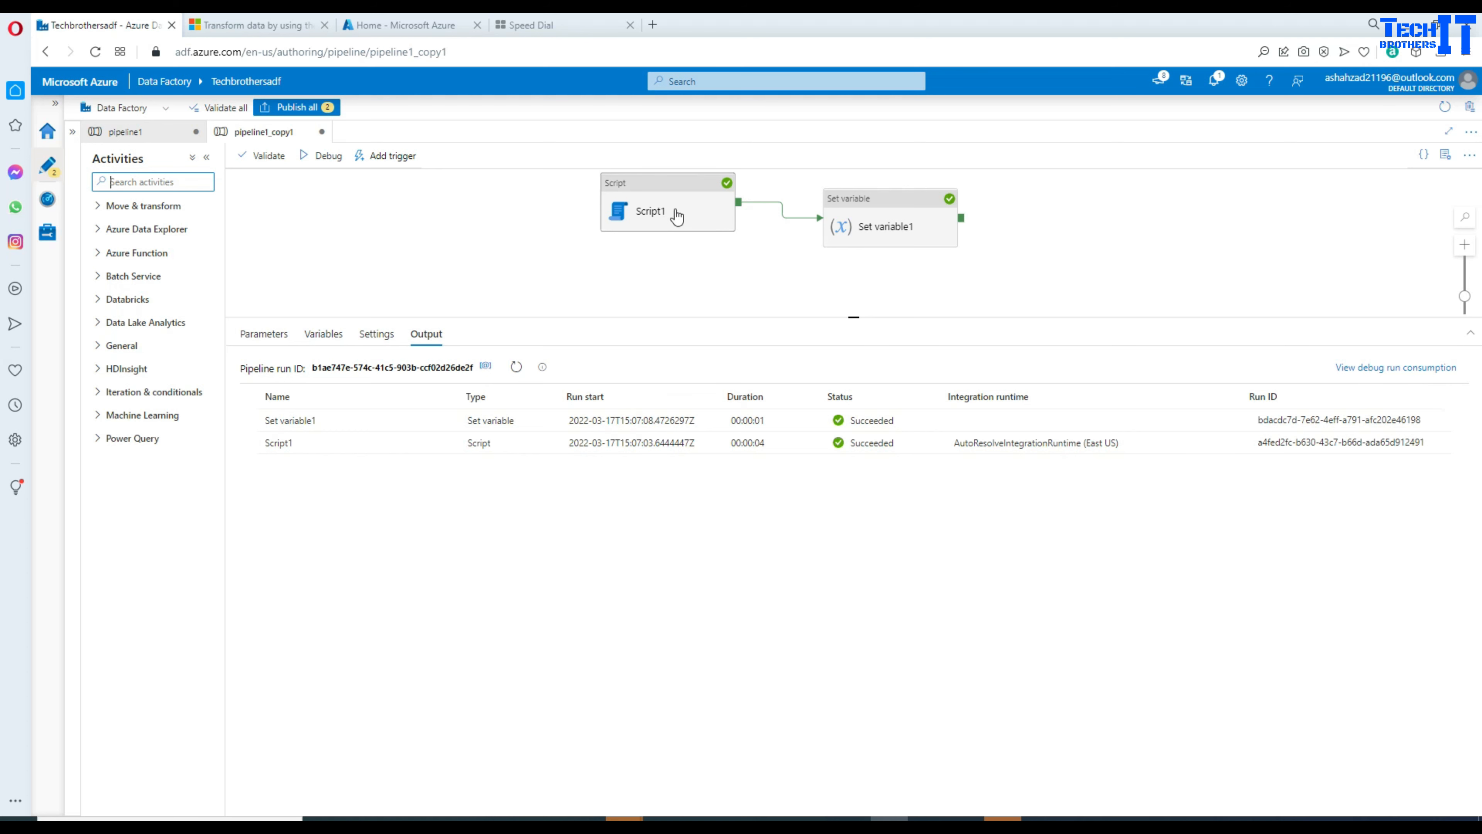
Step: Review Script1's settings and Set variable1's value settings
{"action": "left_click", "coordinate": [663, 224]}
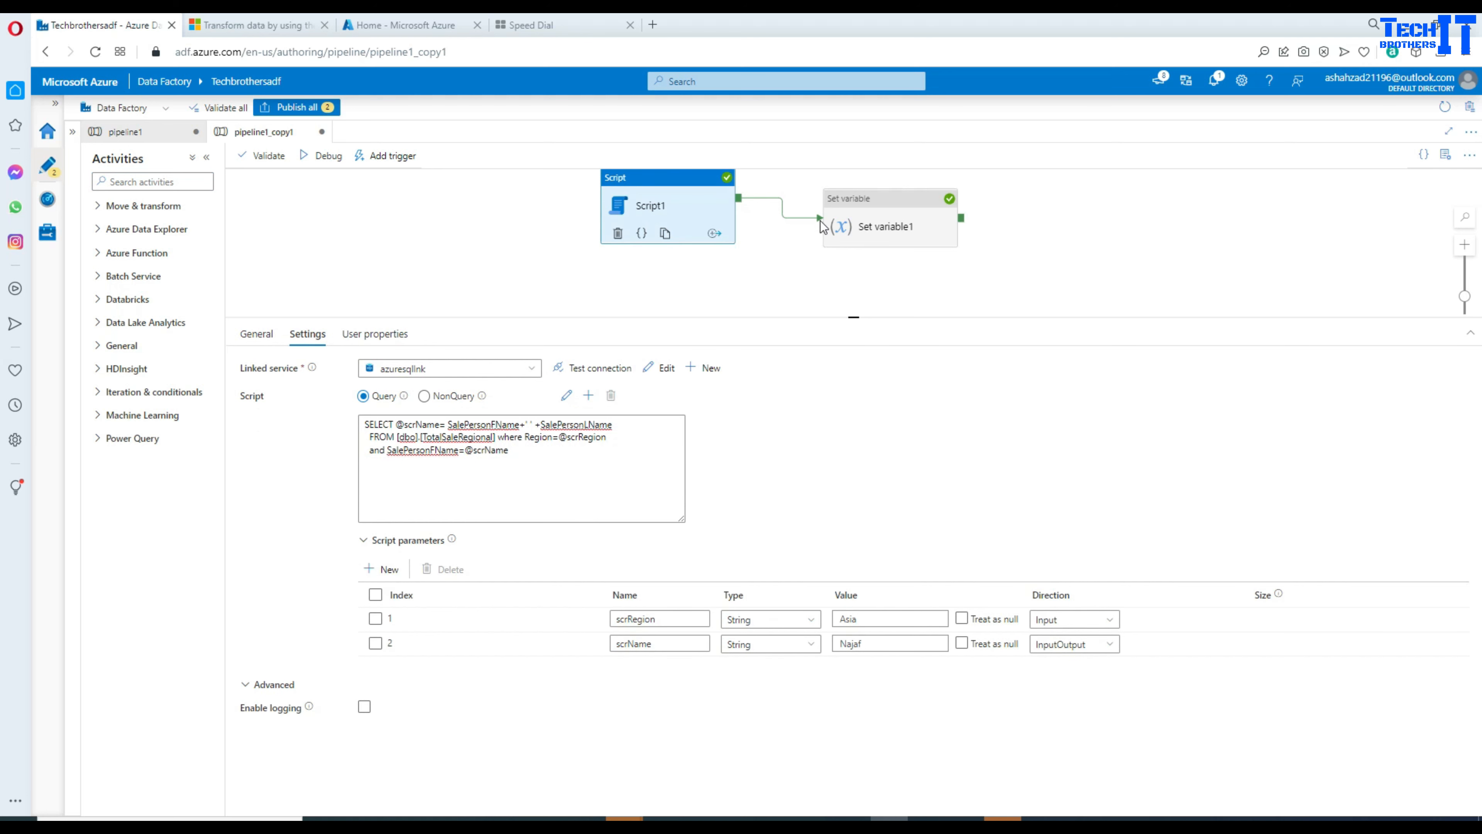
{"action": "left_click", "coordinate": [893, 196]}
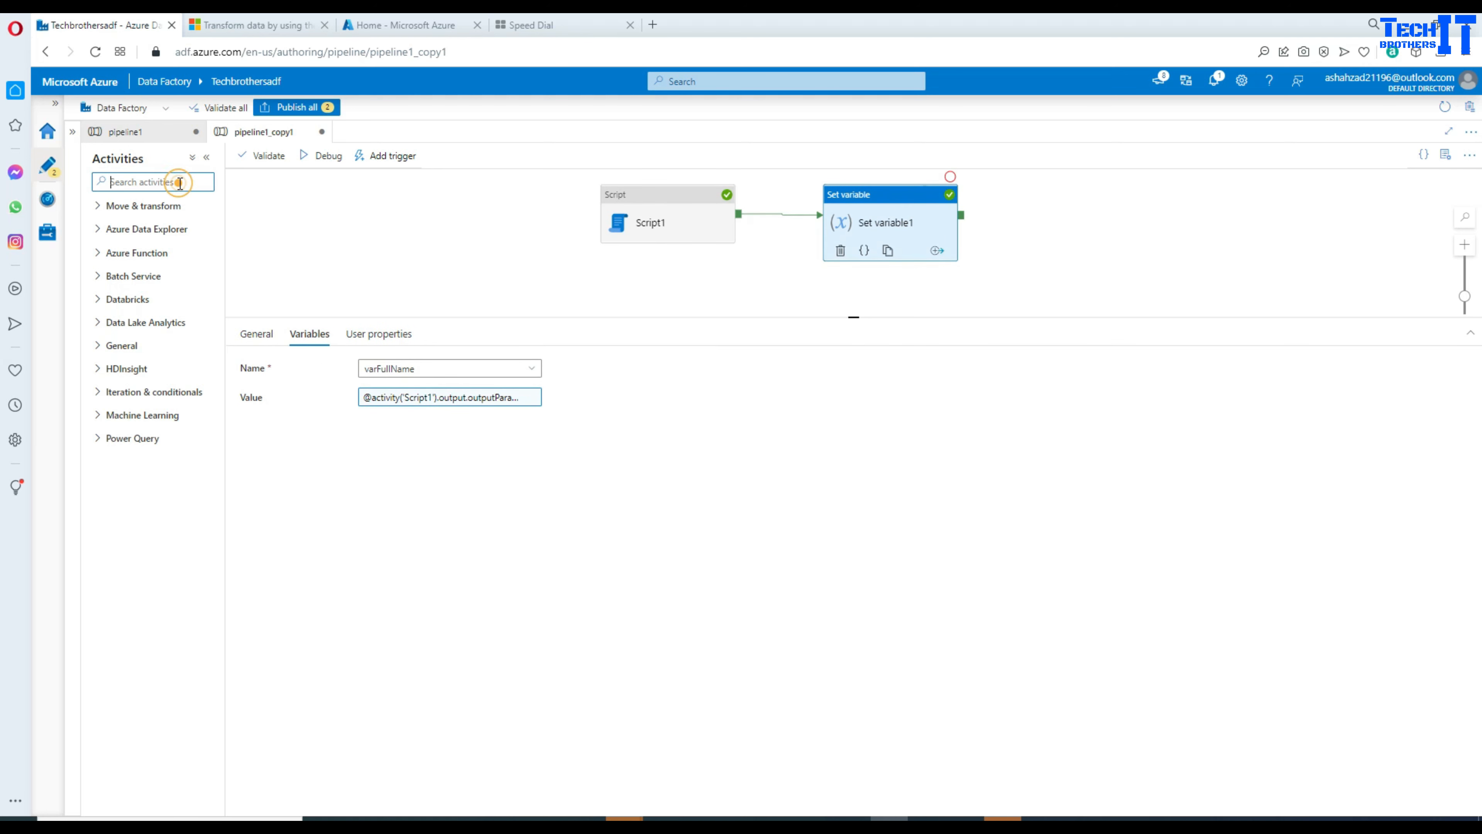
{"action": "left_click", "coordinate": [57, 173]}
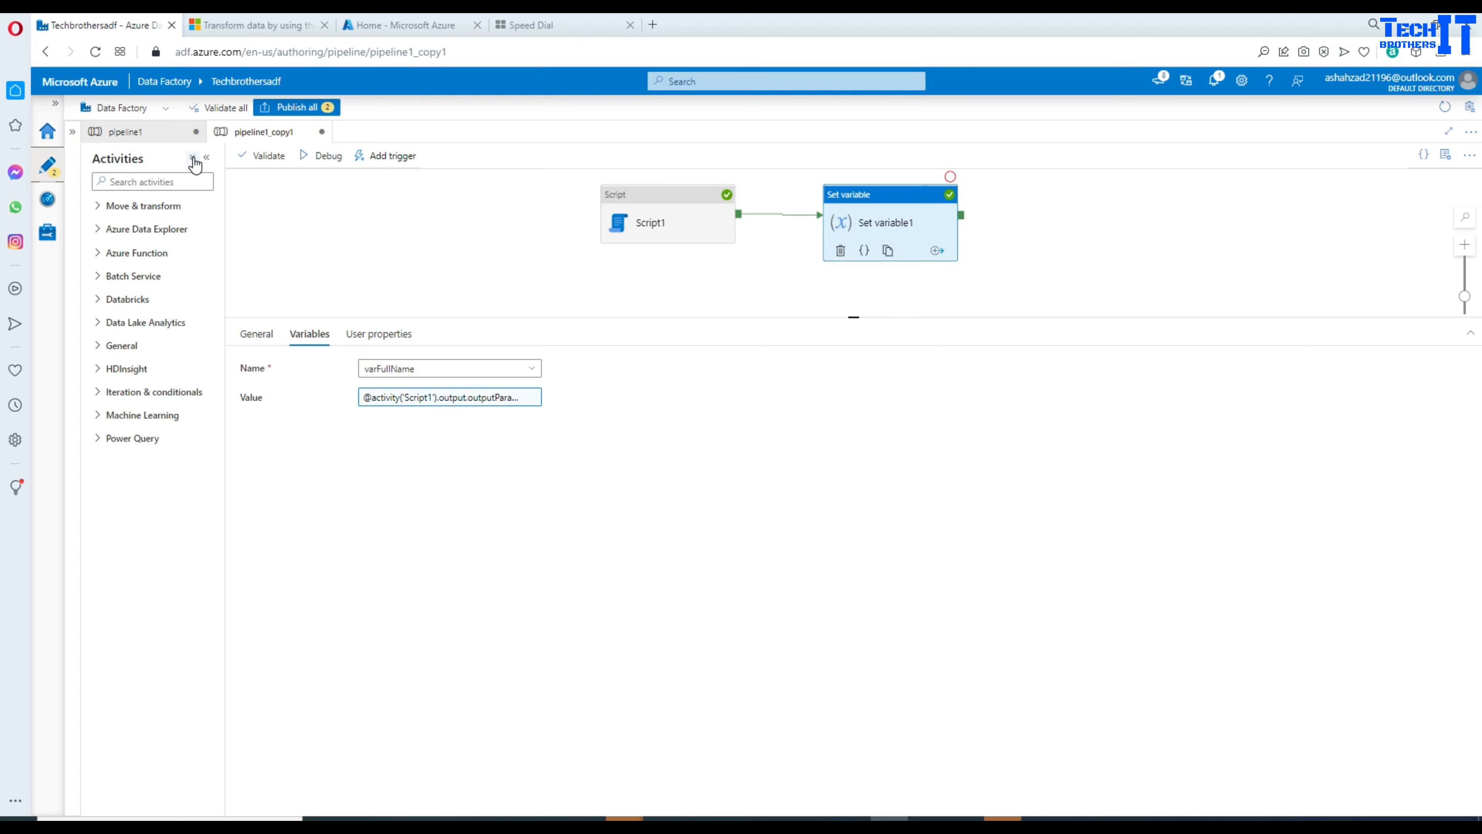
Step: Create a new empty pipeline, pipeline2, from the factory resources
{"action": "left_click", "coordinate": [76, 136]}
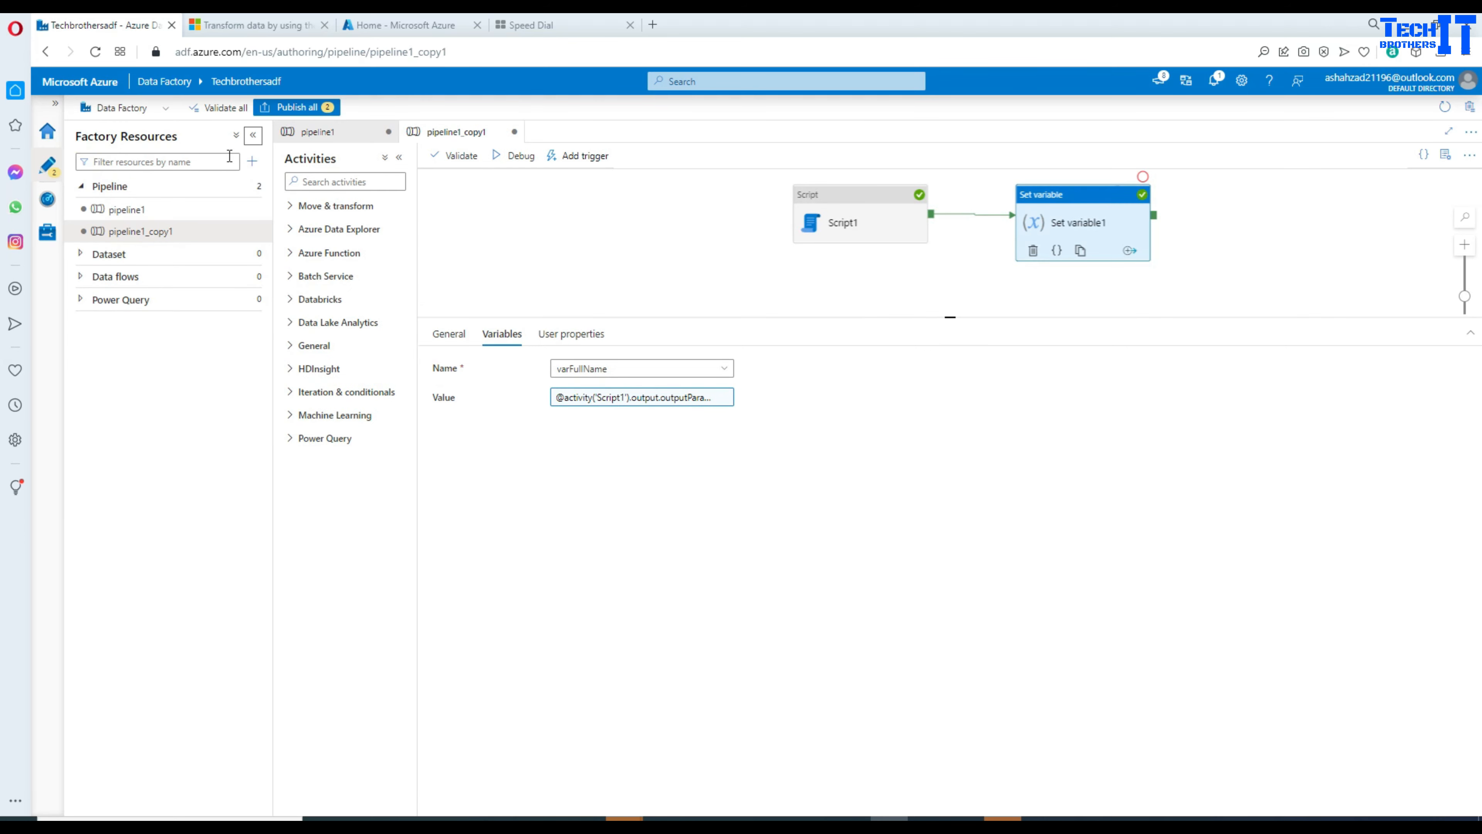
{"action": "left_click", "coordinate": [252, 161]}
{"action": "mouse_move", "coordinate": [310, 189]}
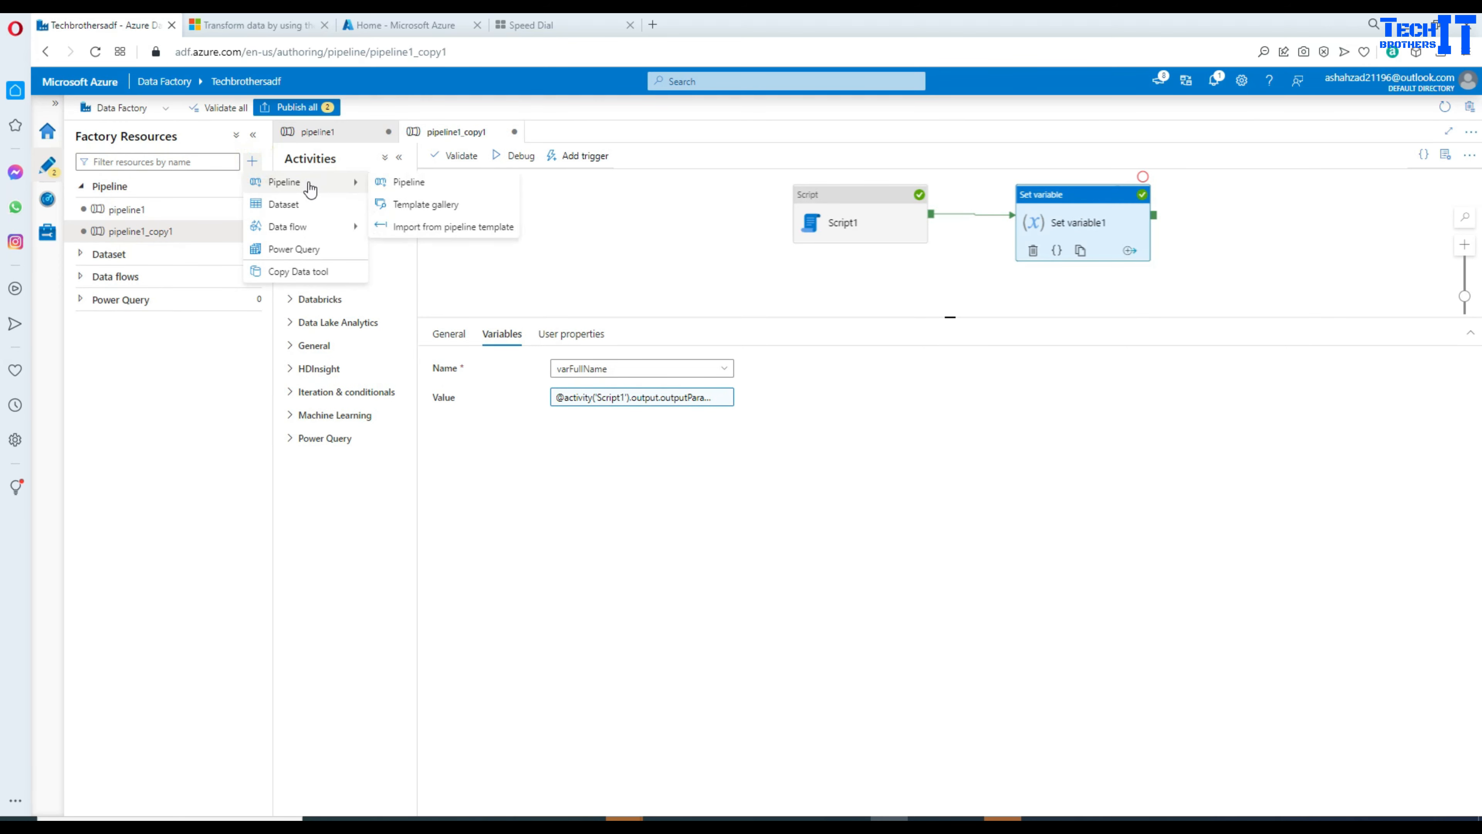
{"action": "left_click", "coordinate": [408, 182]}
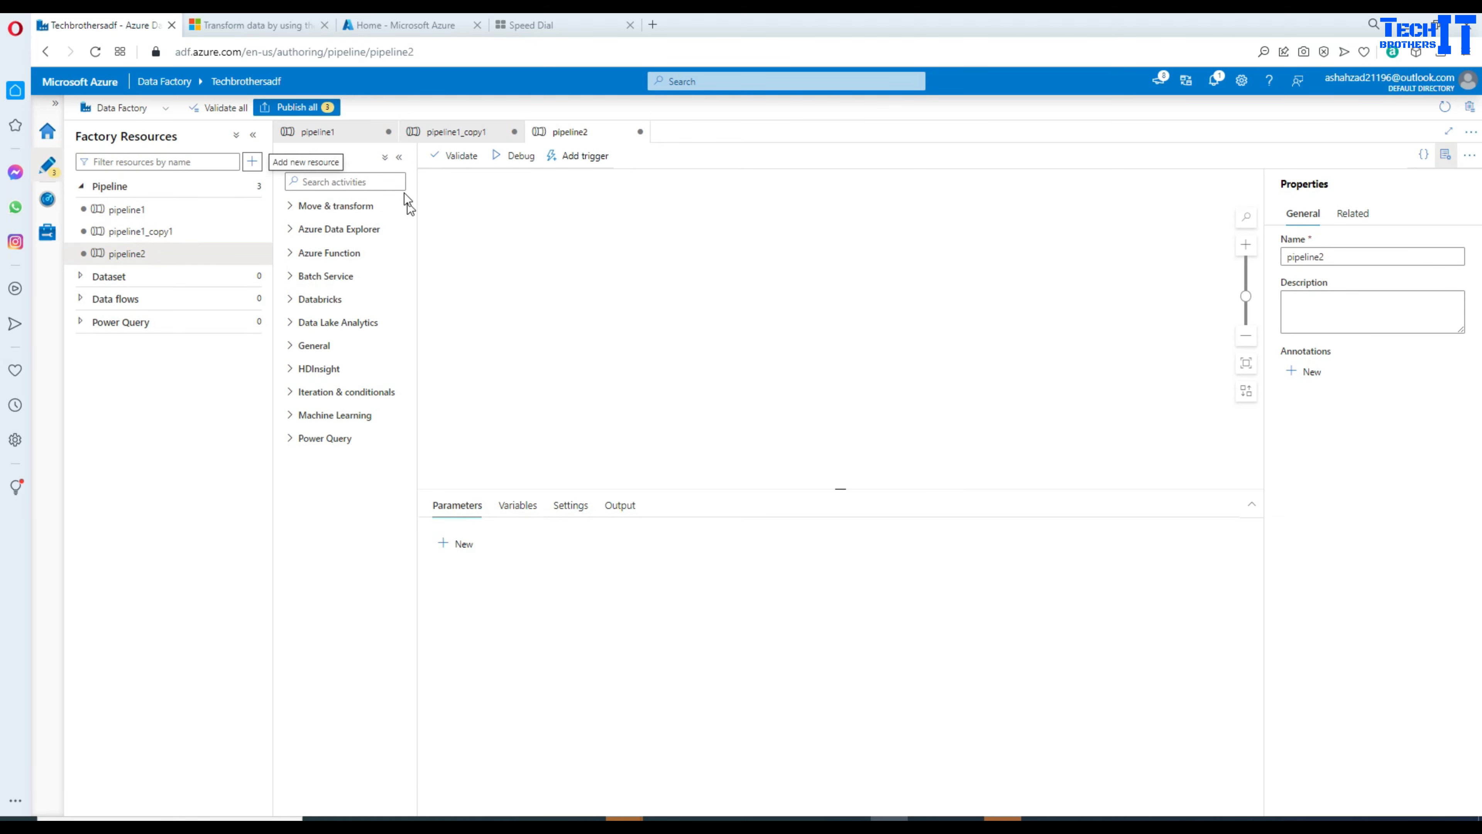
Step: Add a Script activity to pipeline2, then bring SQL Server Management Studio forward
{"action": "left_click", "coordinate": [393, 181]}
{"action": "type", "text": "sc"}
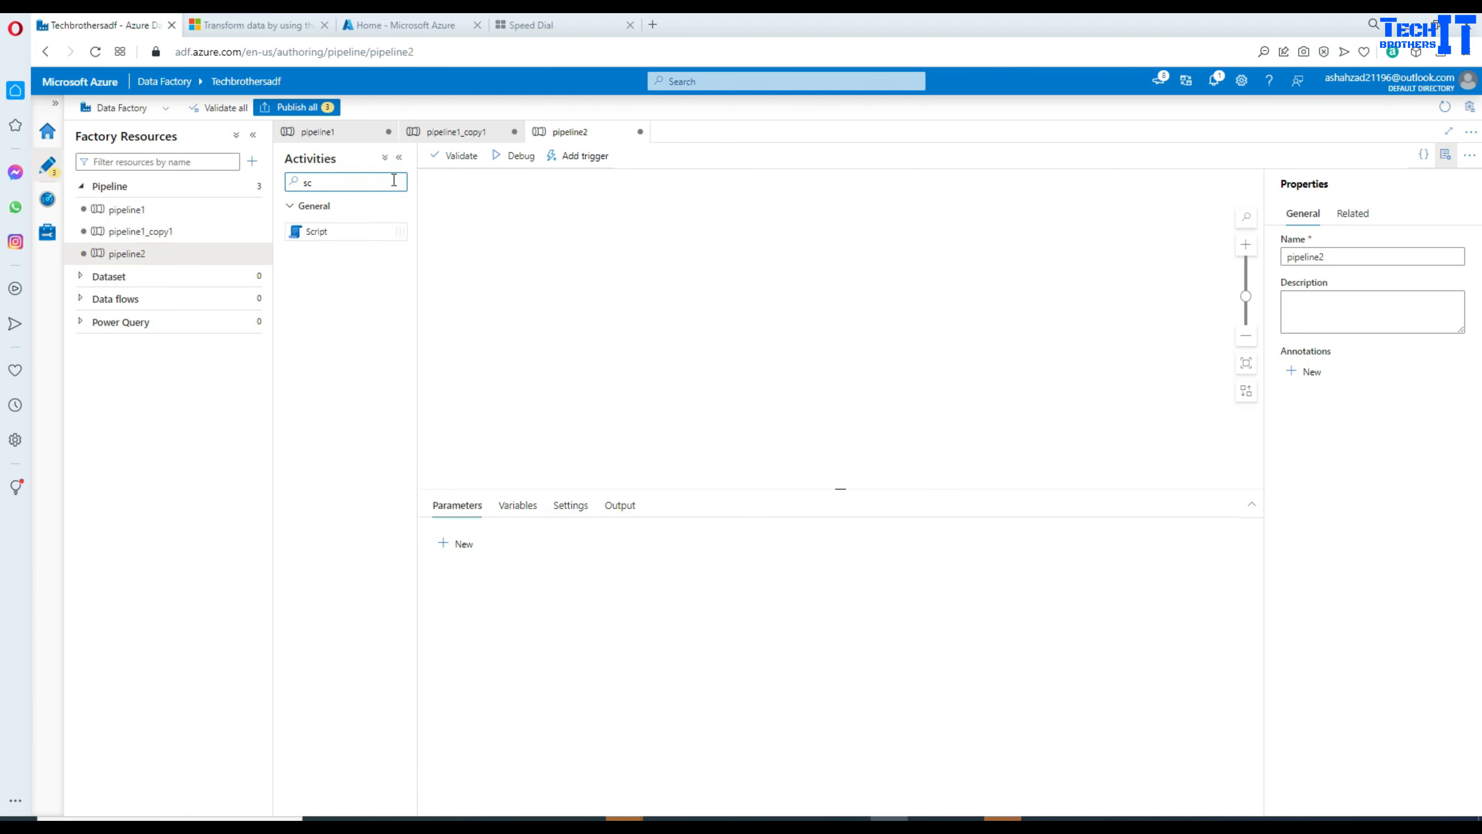
{"action": "left_click_drag", "start_coordinate": [352, 232], "coordinate": [583, 245]}
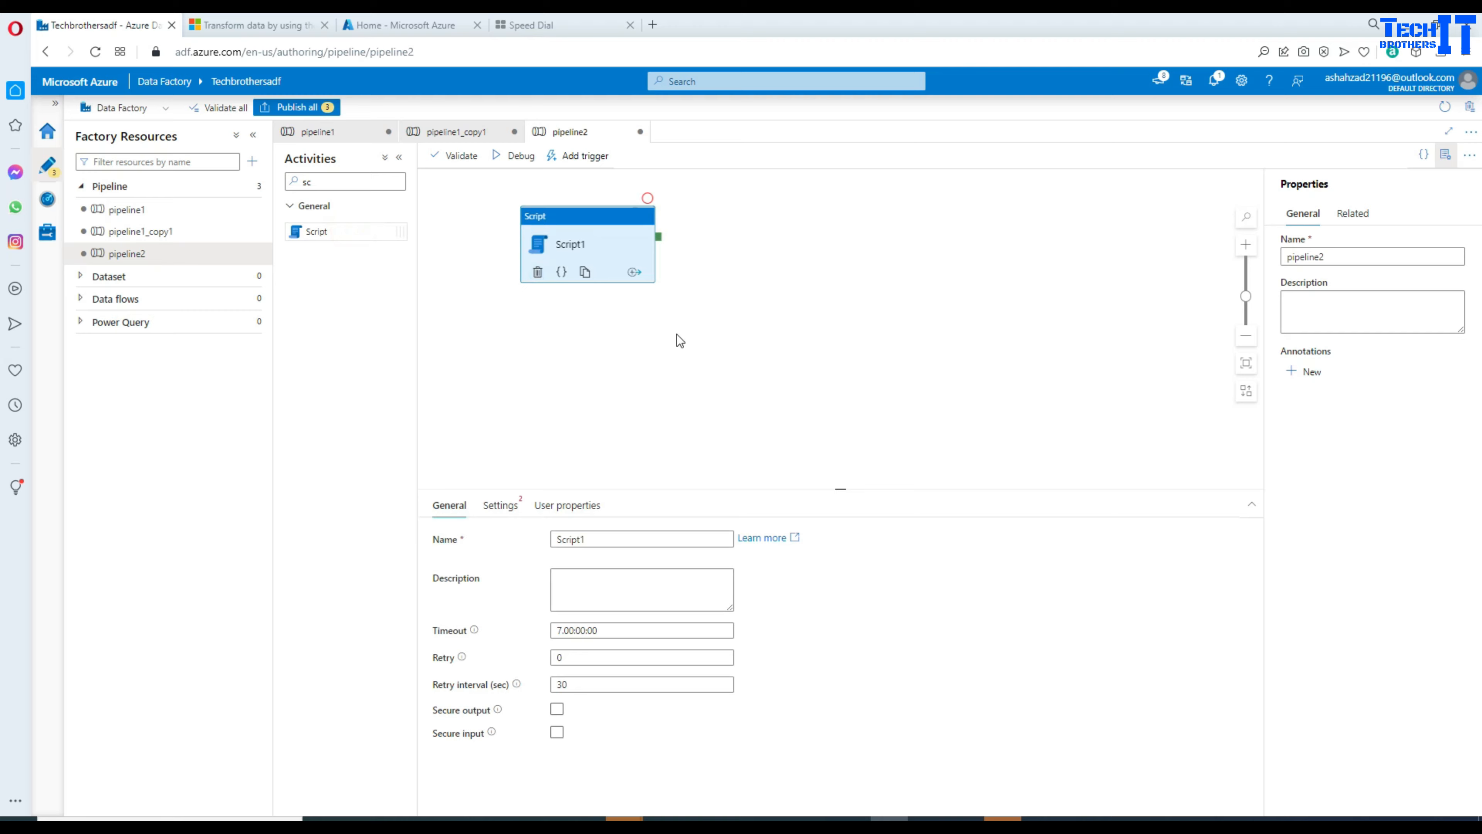
{"action": "left_click", "coordinate": [548, 819]}
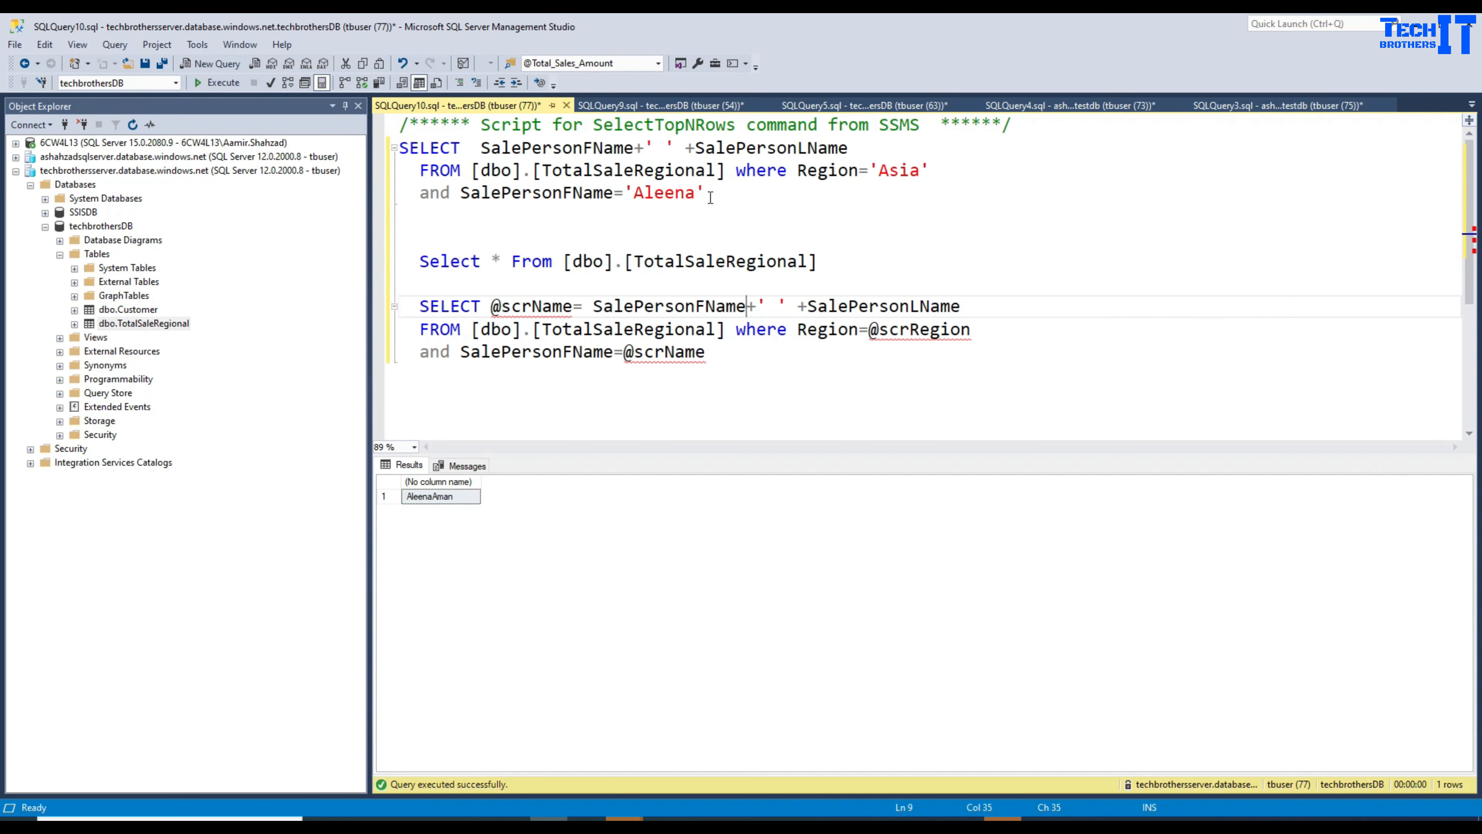
Step: Locate the ADFSP stored procedure script among the query tabs, closing an unneeded one unsaved
{"action": "left_click", "coordinate": [630, 106]}
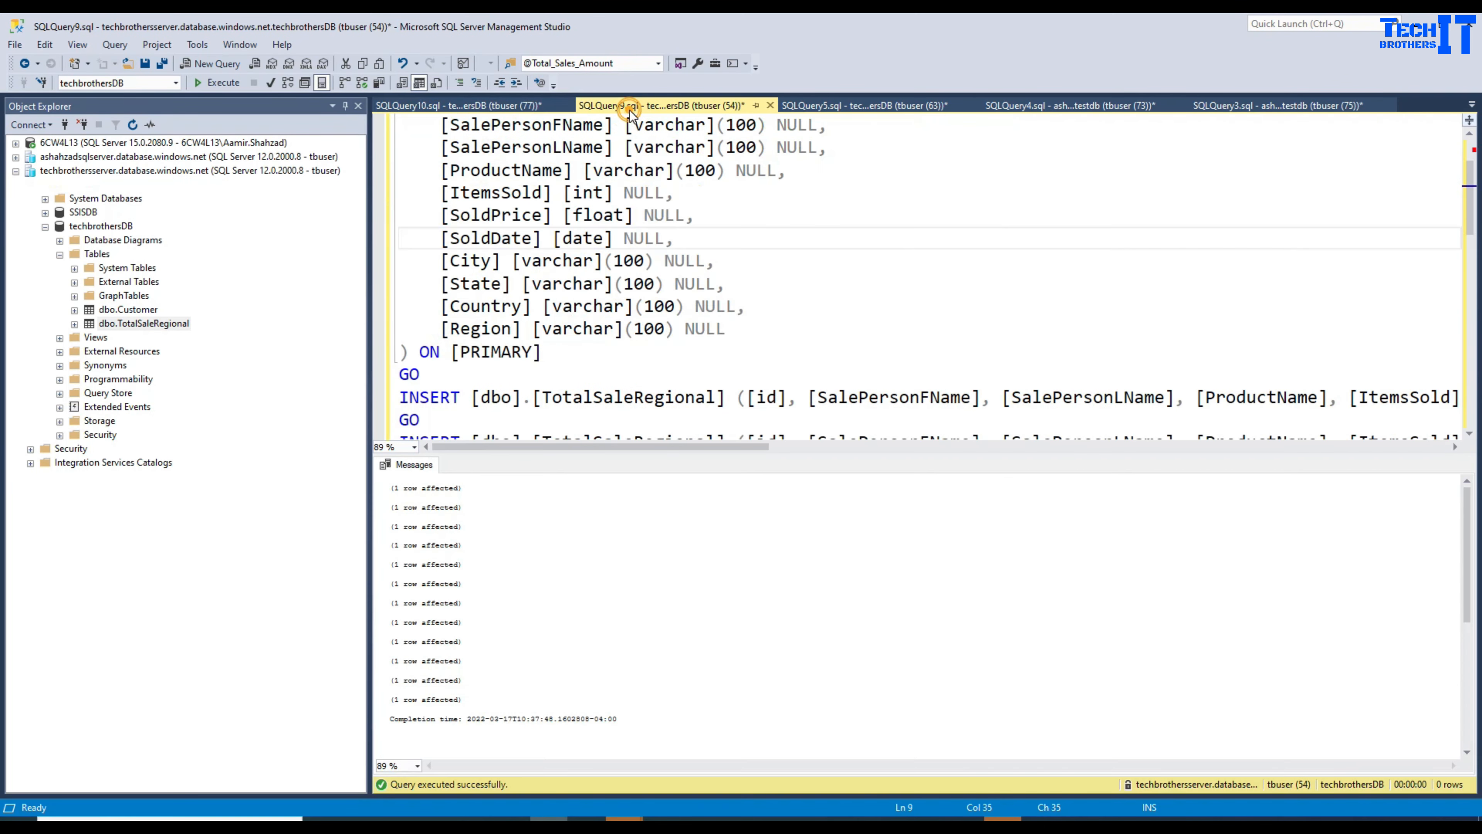
{"action": "left_click", "coordinate": [799, 106]}
{"action": "left_click", "coordinate": [666, 255]}
{"action": "scroll", "coordinate": [666, 255], "scroll_direction": "down", "scroll_amount": 4}
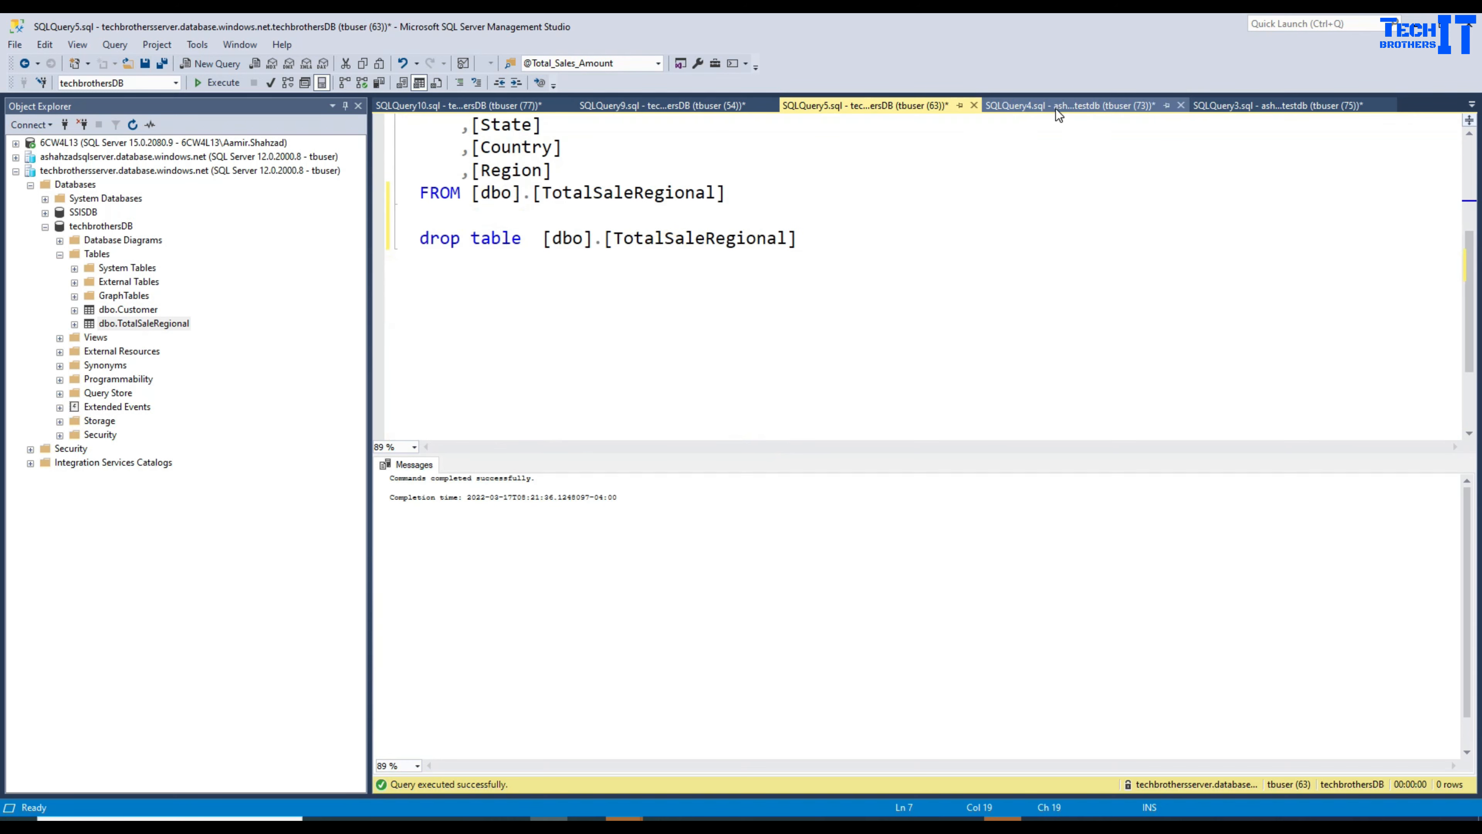
{"action": "left_click", "coordinate": [1056, 105]}
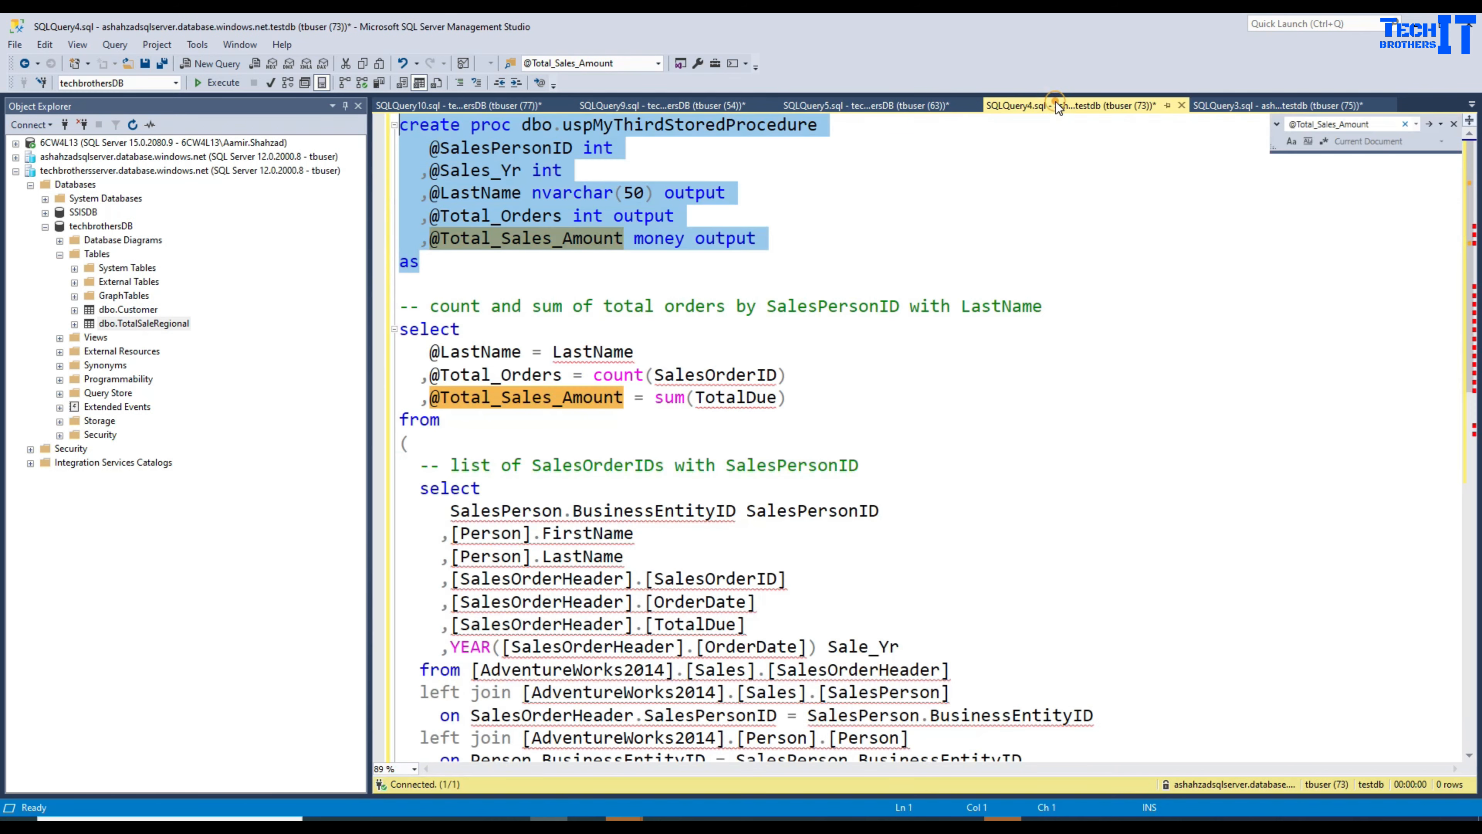
{"action": "left_click", "coordinate": [1181, 106]}
{"action": "left_click", "coordinate": [797, 513]}
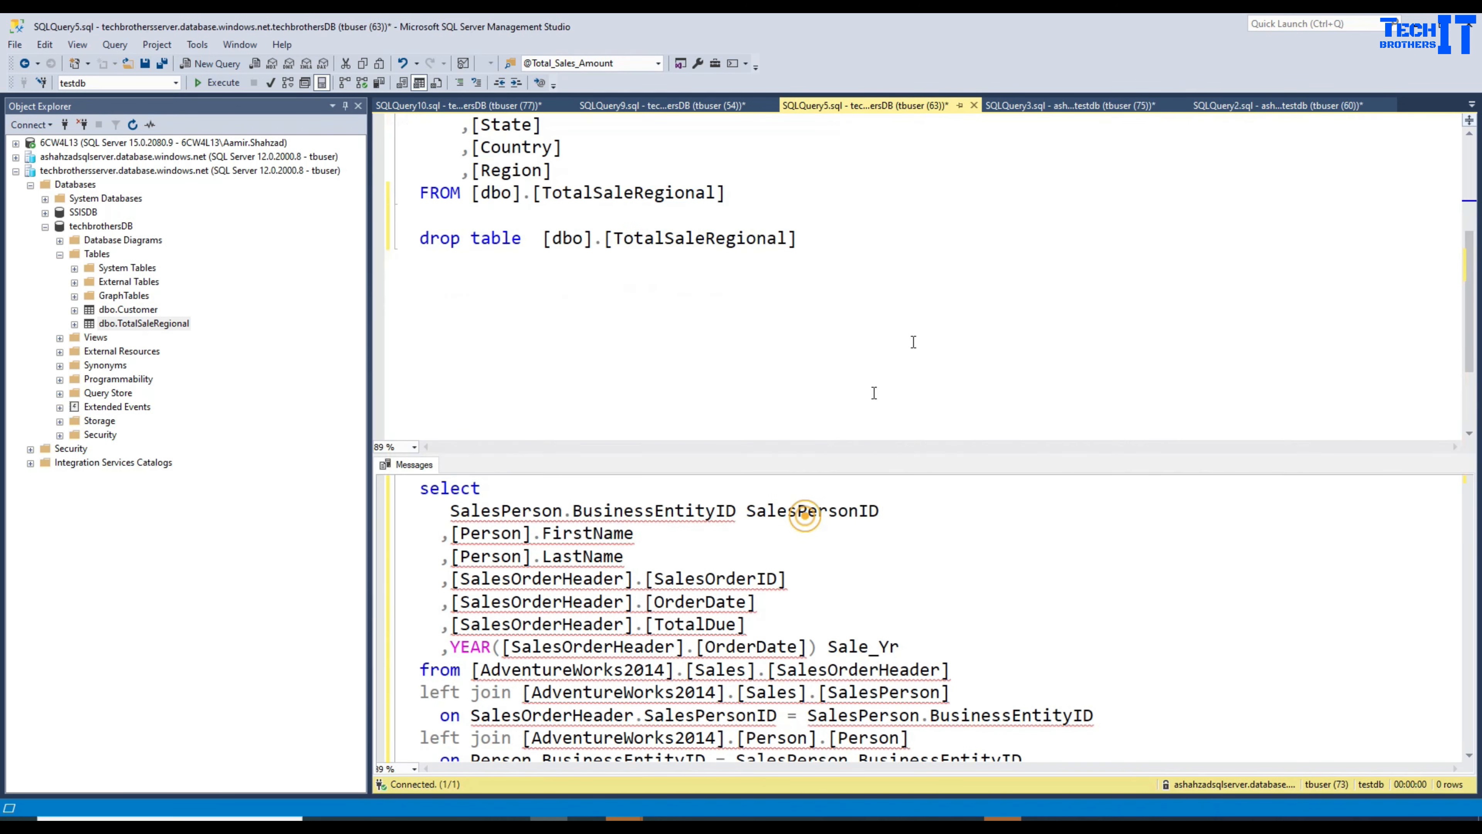
{"action": "left_click", "coordinate": [1055, 105]}
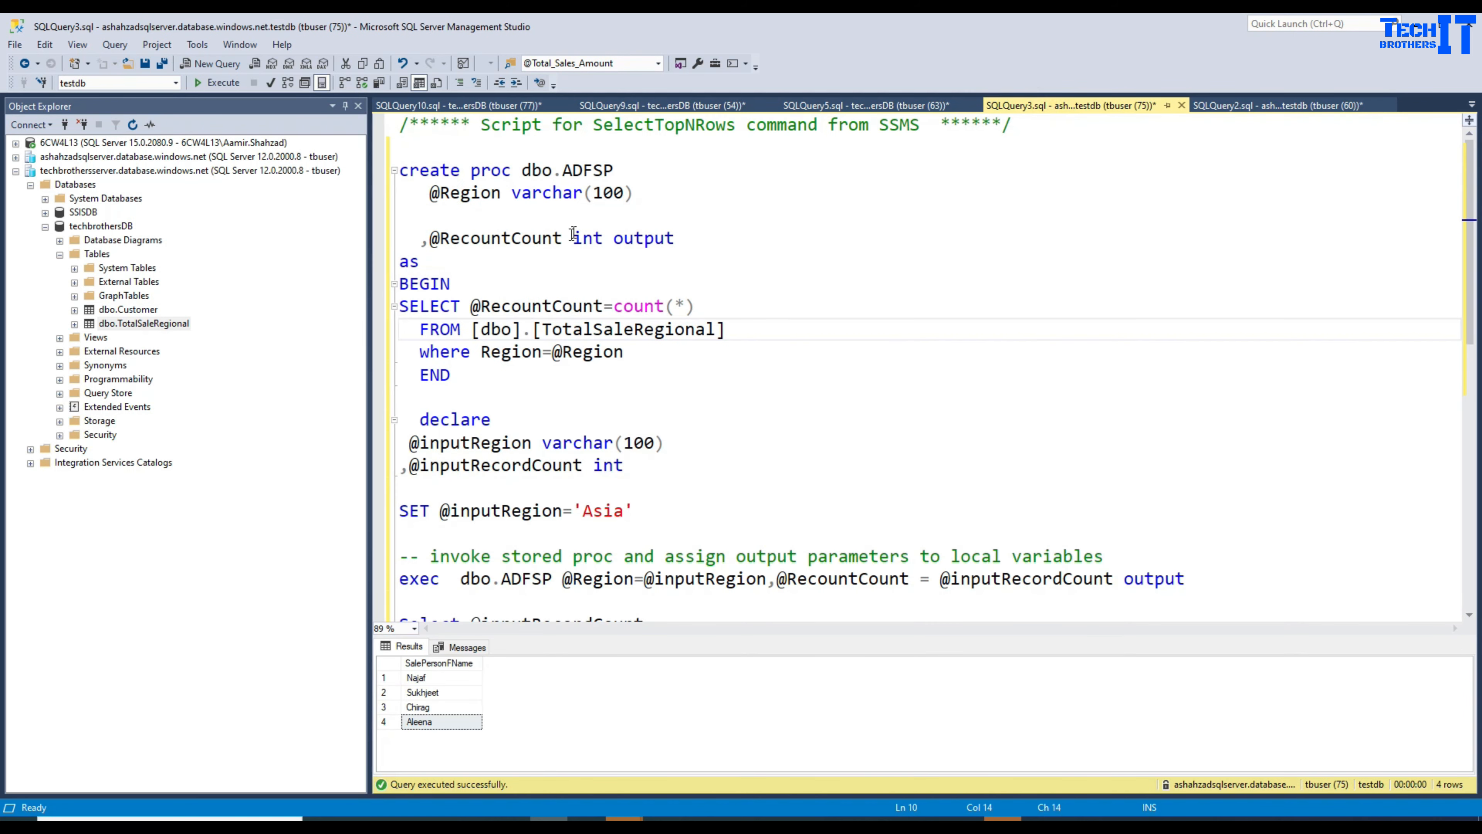
Step: Copy the ADFSP procedure script into a new query against techbrothersDB
{"action": "left_click_drag", "start_coordinate": [412, 150], "coordinate": [613, 619]}
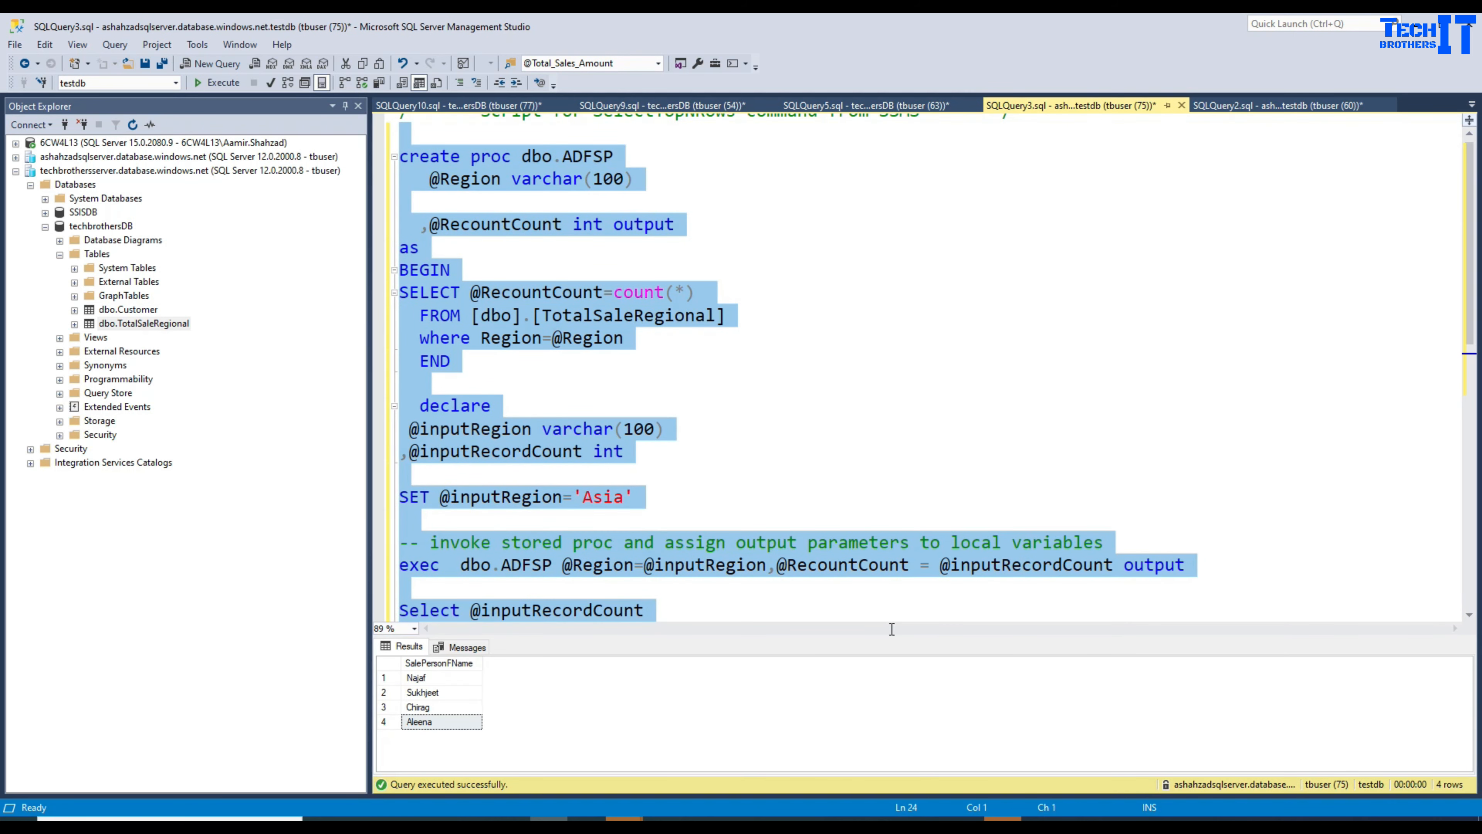
{"action": "right_click", "coordinate": [592, 336]}
{"action": "left_click", "coordinate": [612, 354]}
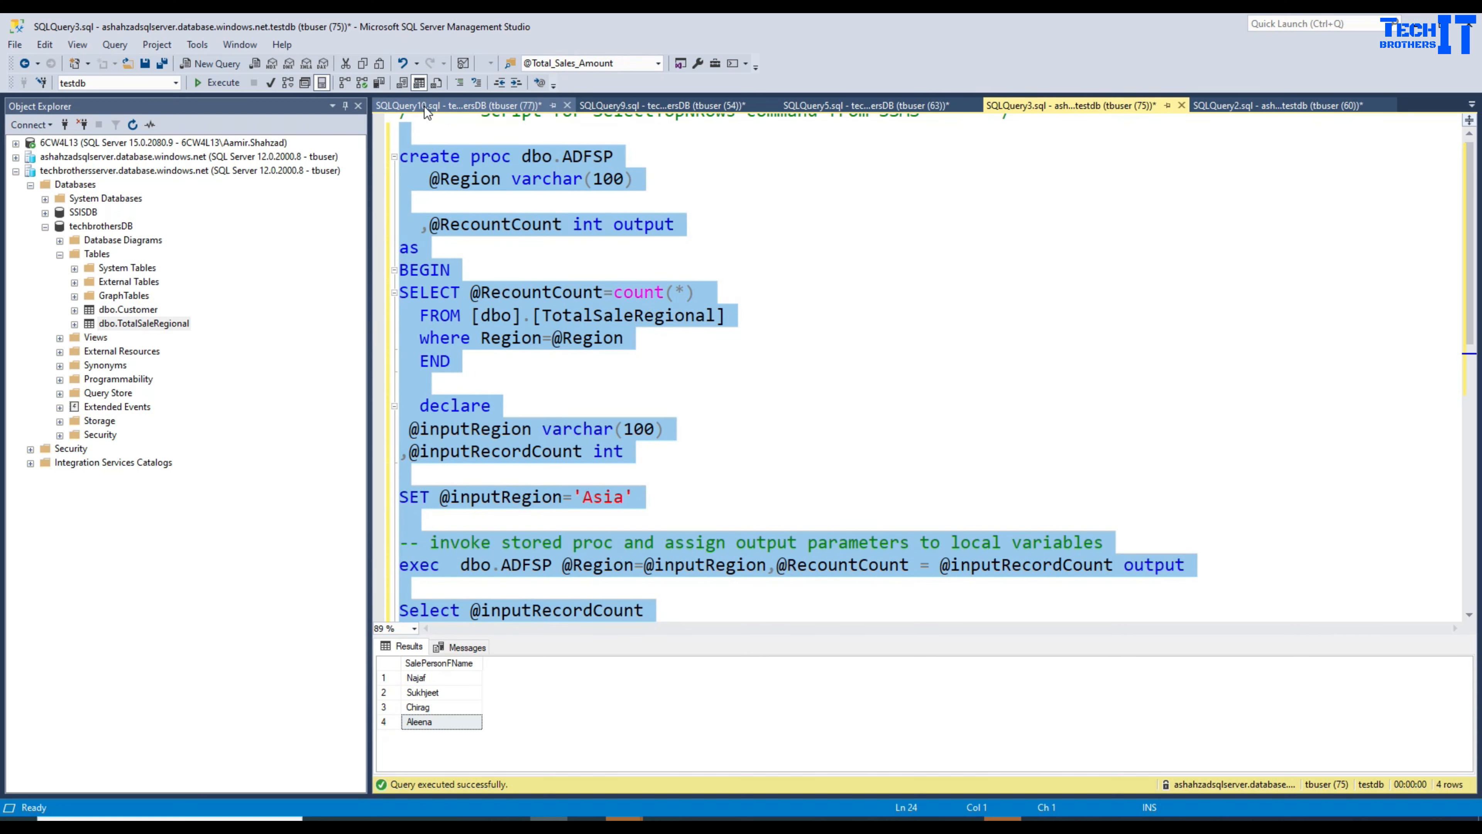
{"action": "left_click", "coordinate": [159, 322]}
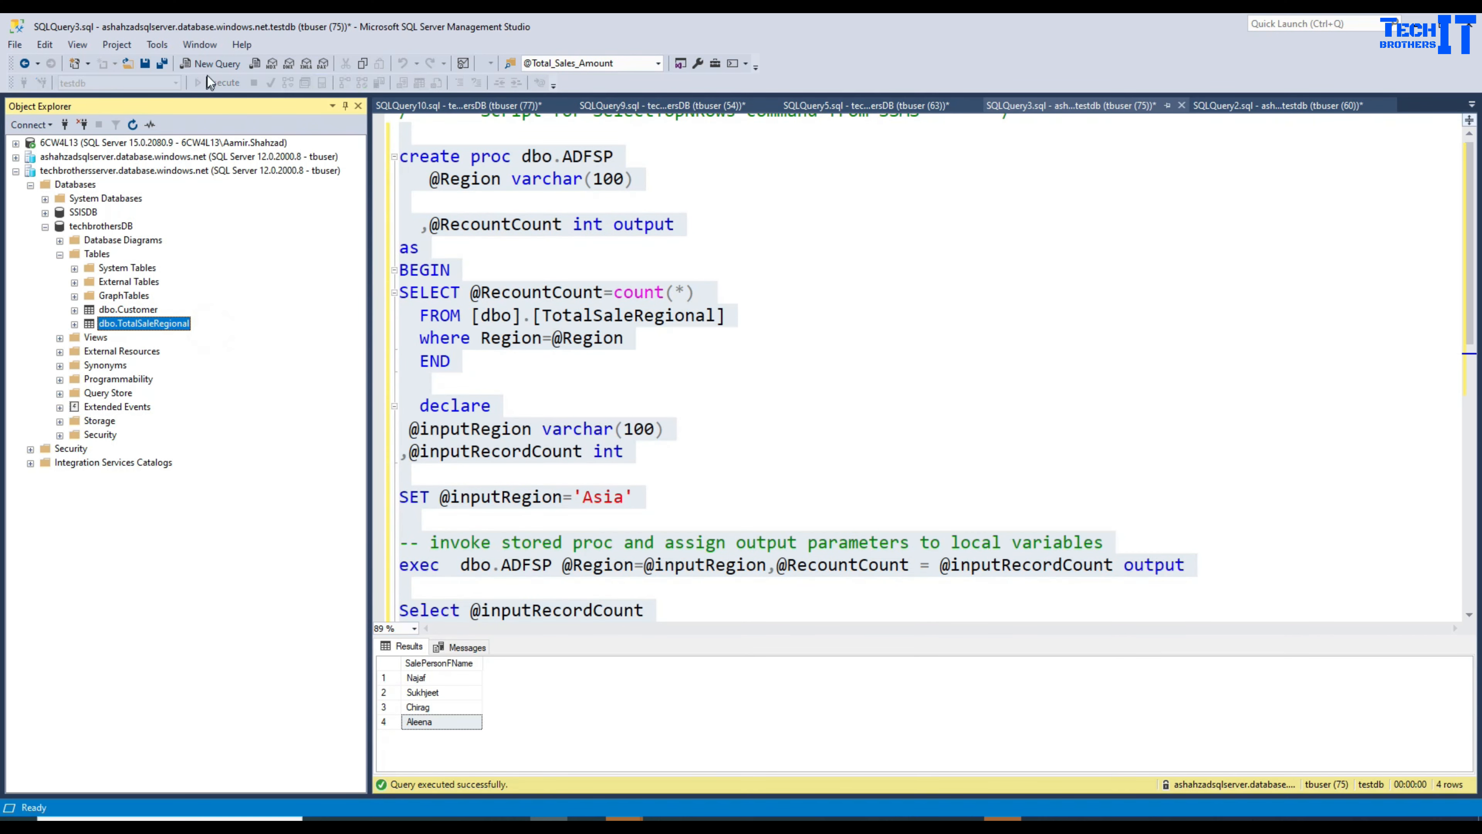
{"action": "left_click", "coordinate": [213, 64]}
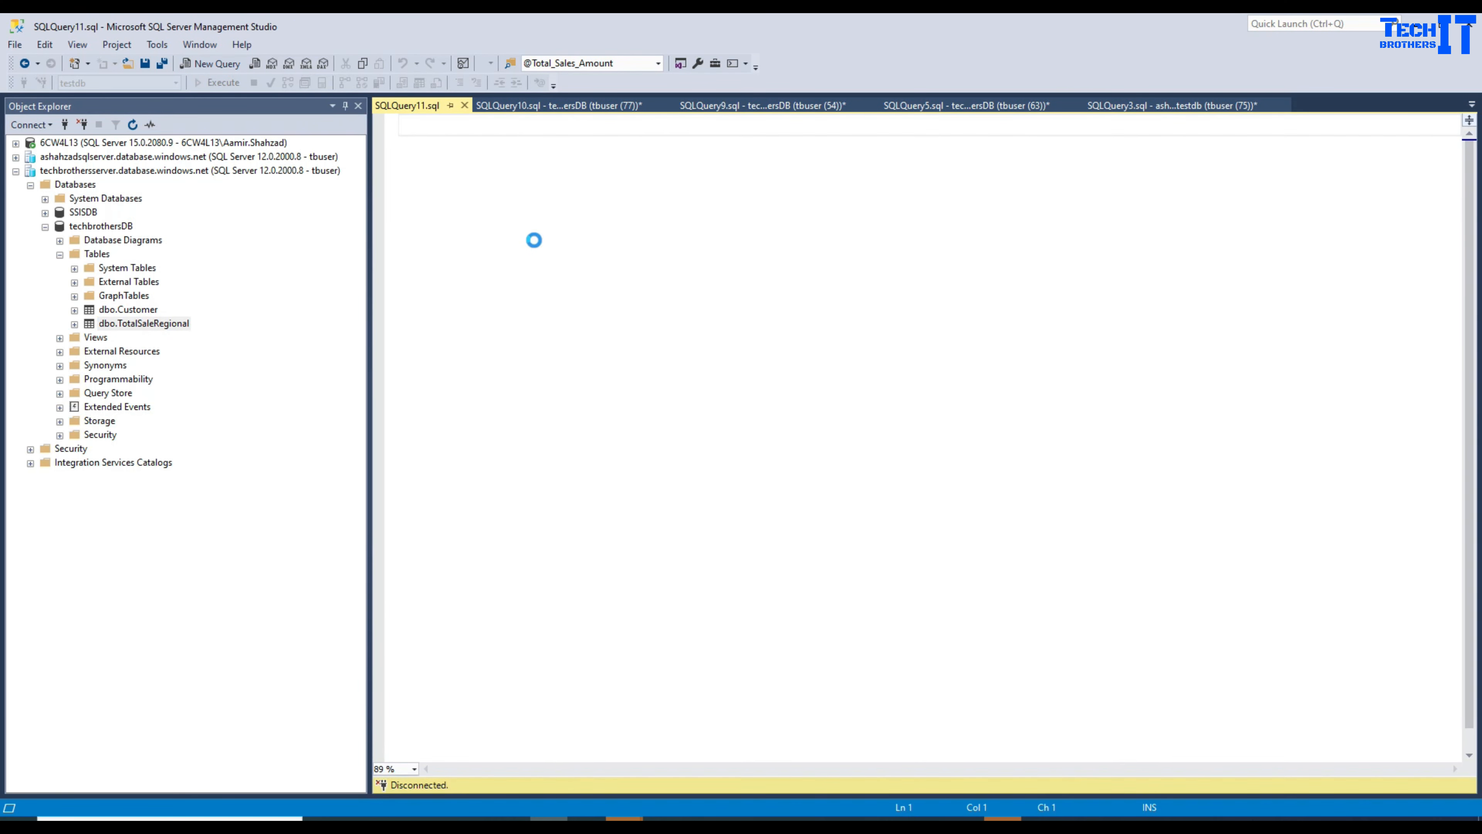
{"action": "key", "text": "ctrl+v"}
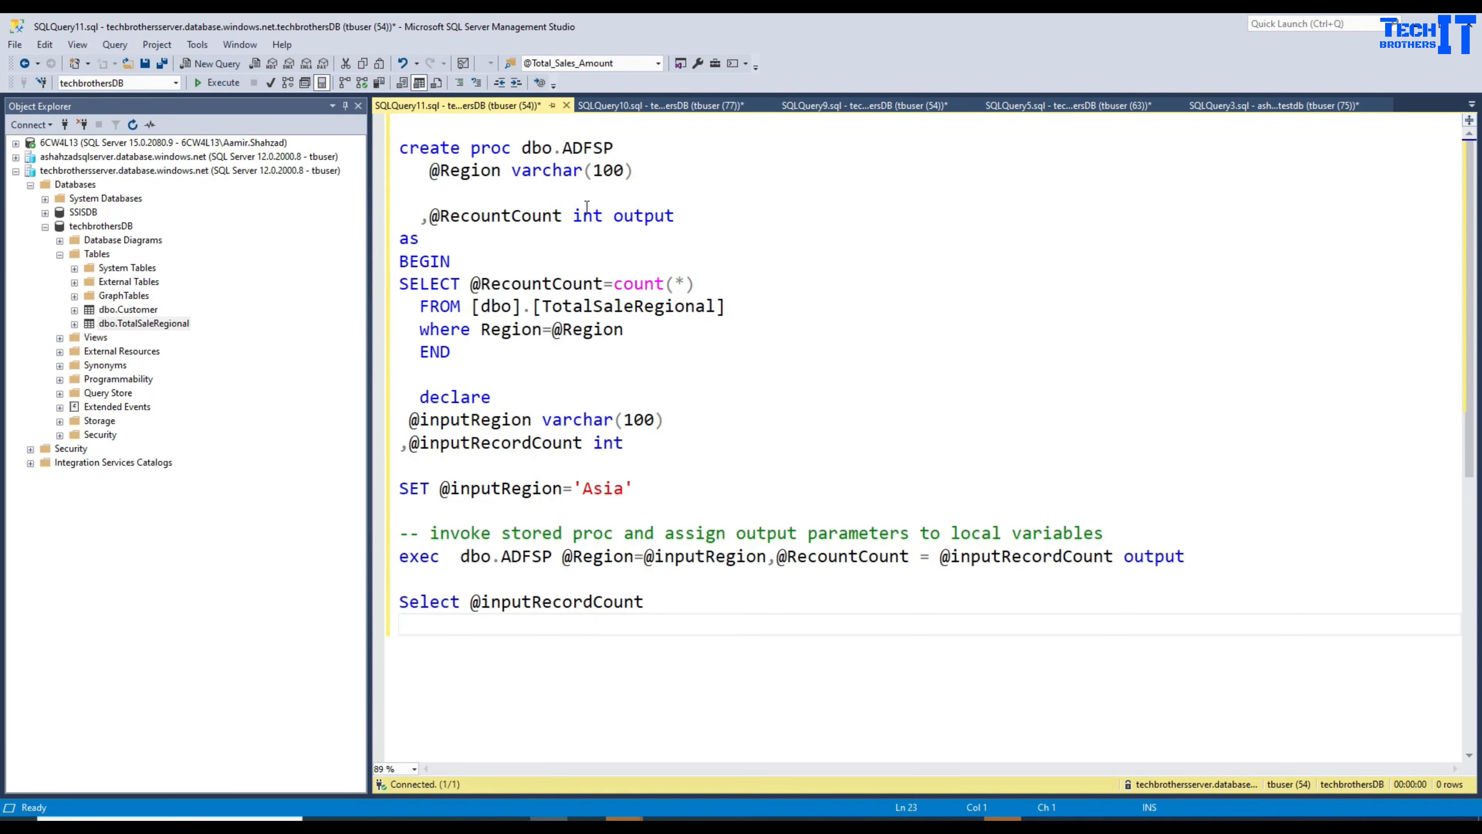
{"action": "double_click", "coordinate": [525, 148]}
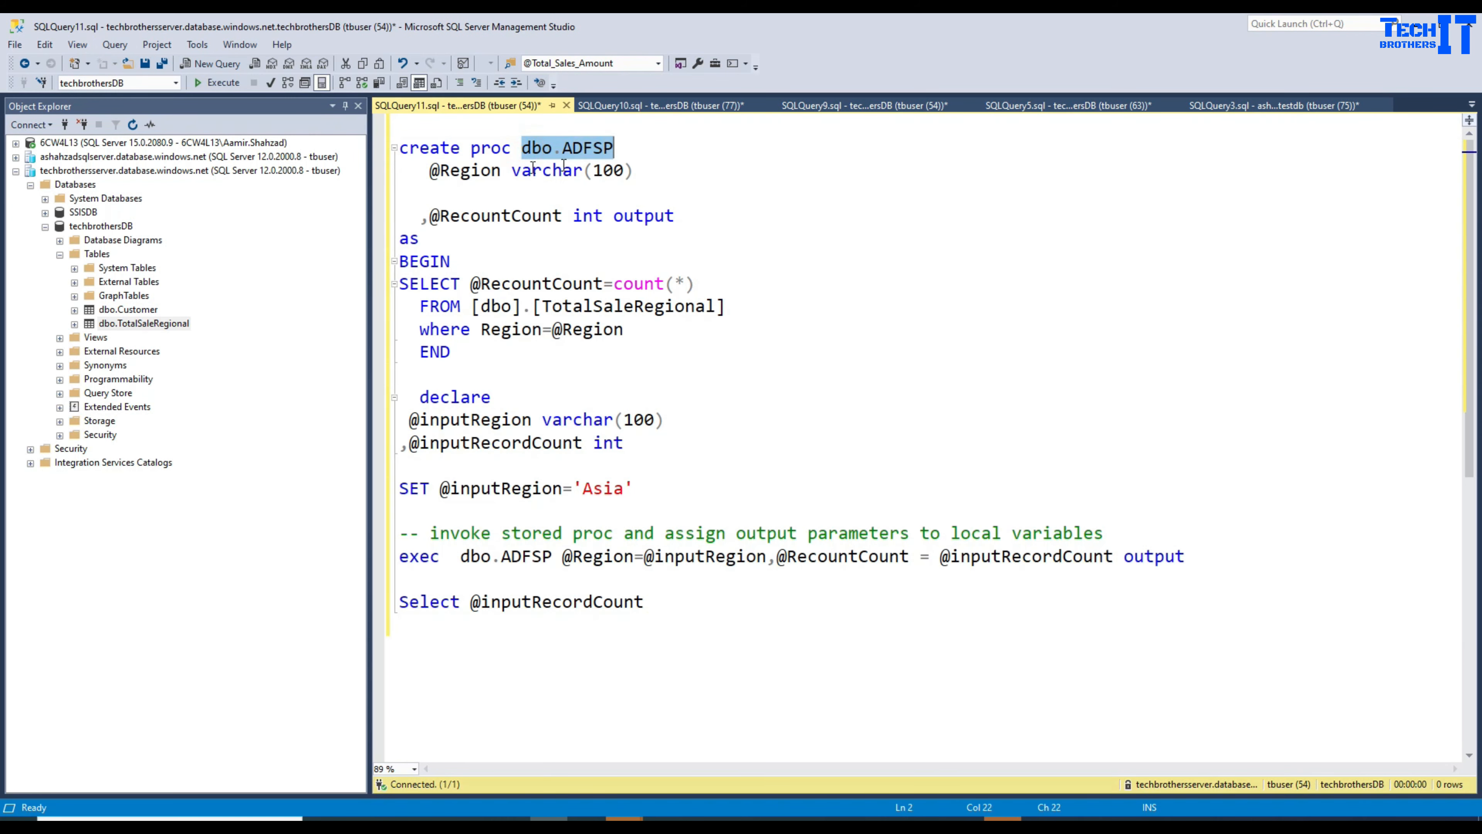
{"action": "double_click", "coordinate": [464, 170]}
{"action": "double_click", "coordinate": [558, 181]}
{"action": "left_click", "coordinate": [646, 171]}
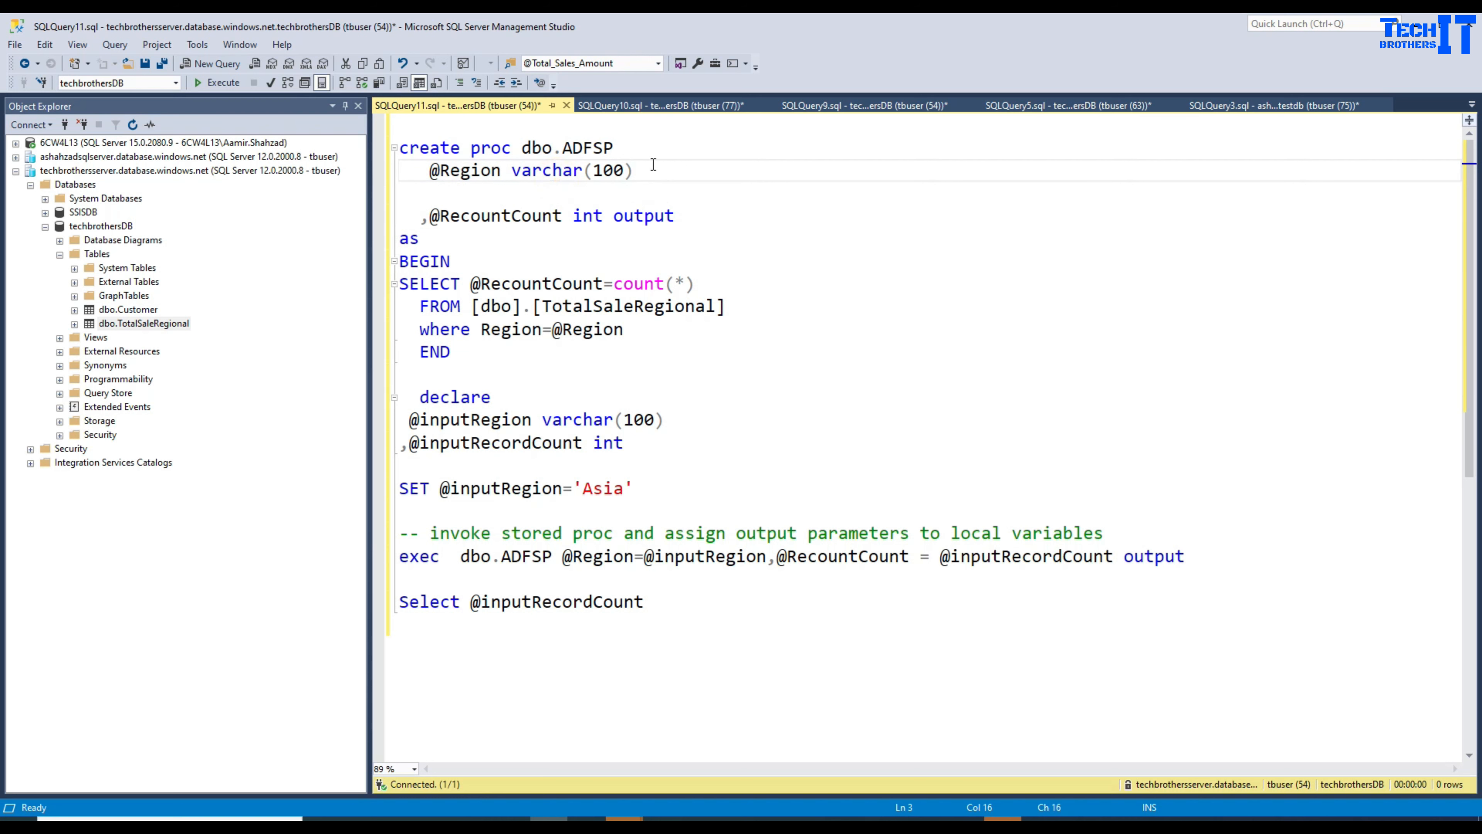
{"action": "left_click_drag", "start_coordinate": [633, 170], "coordinate": [430, 170]}
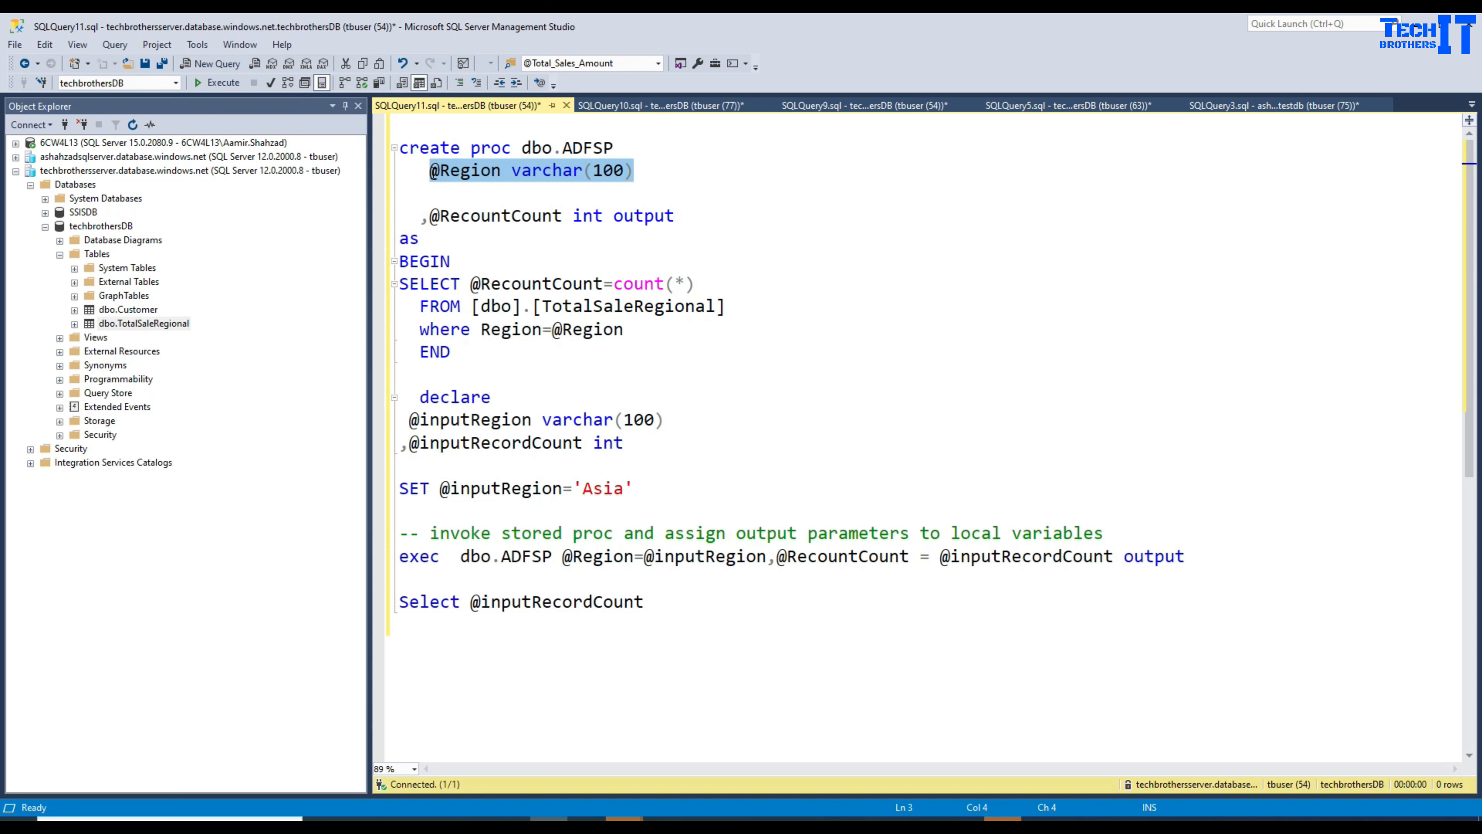
{"action": "left_click", "coordinate": [442, 189]}
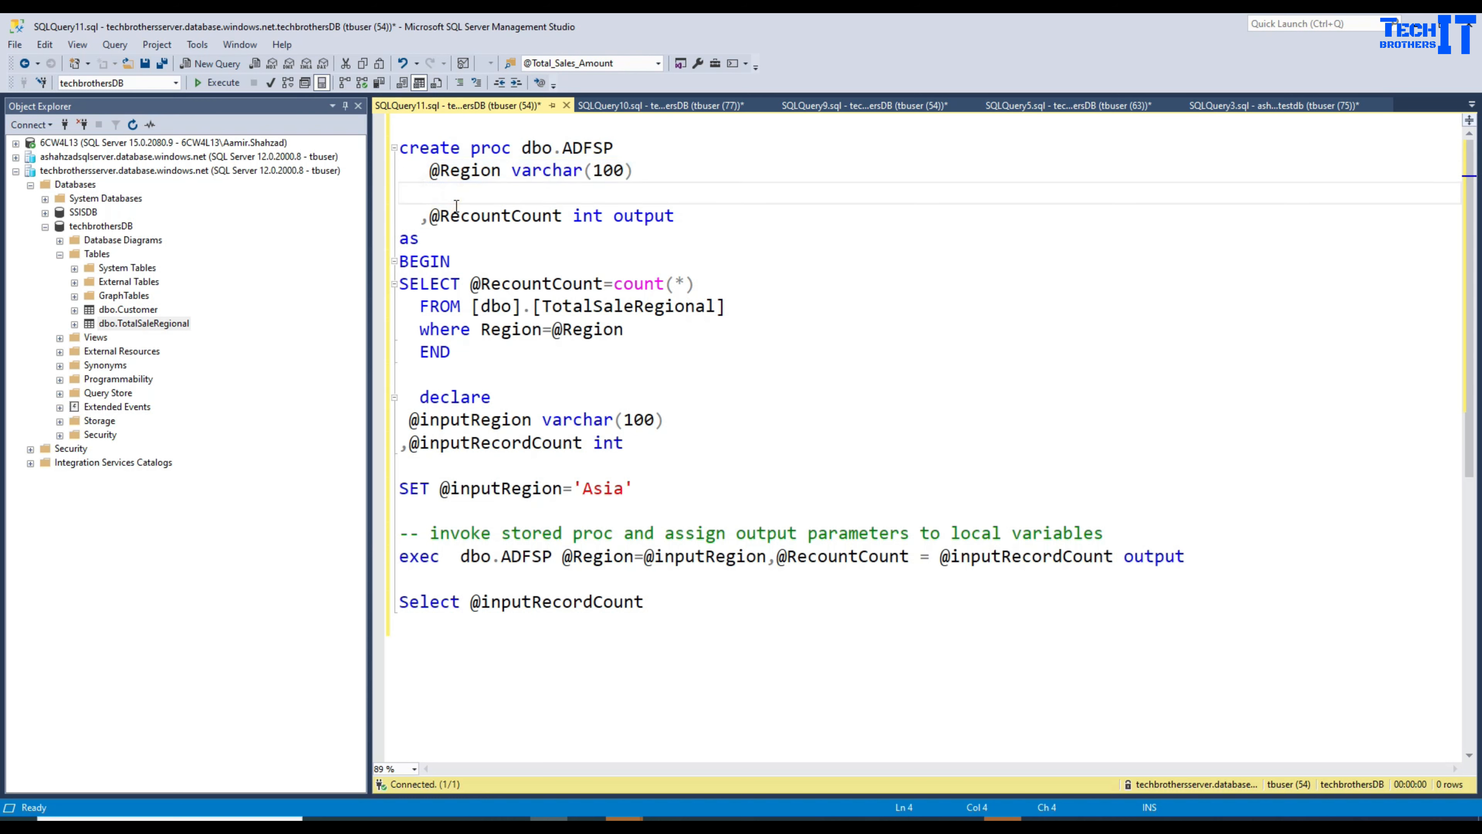
{"action": "key", "text": "Delete"}
{"action": "key", "text": "Delete"}
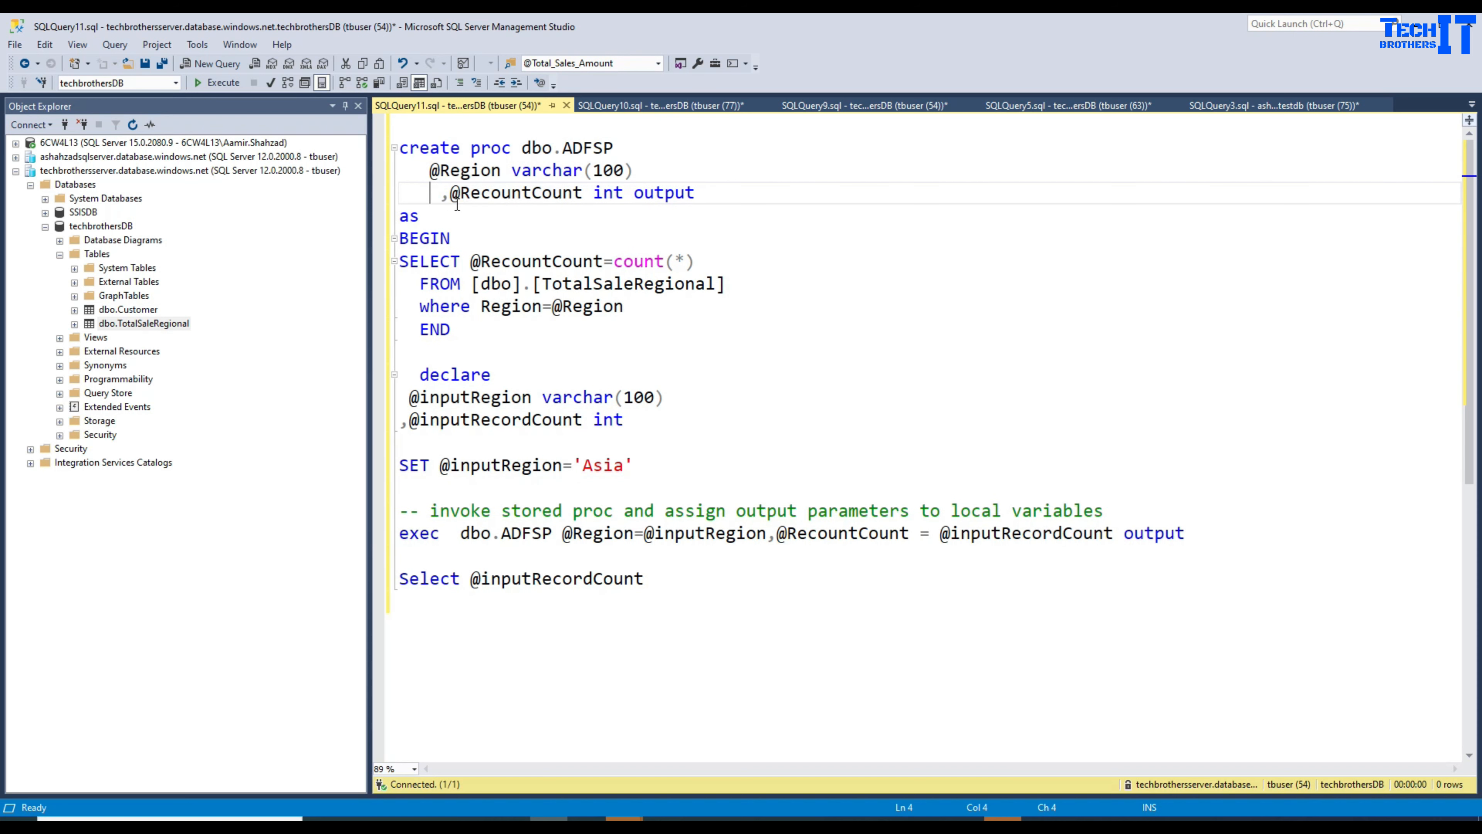
{"action": "key", "text": "Delete"}
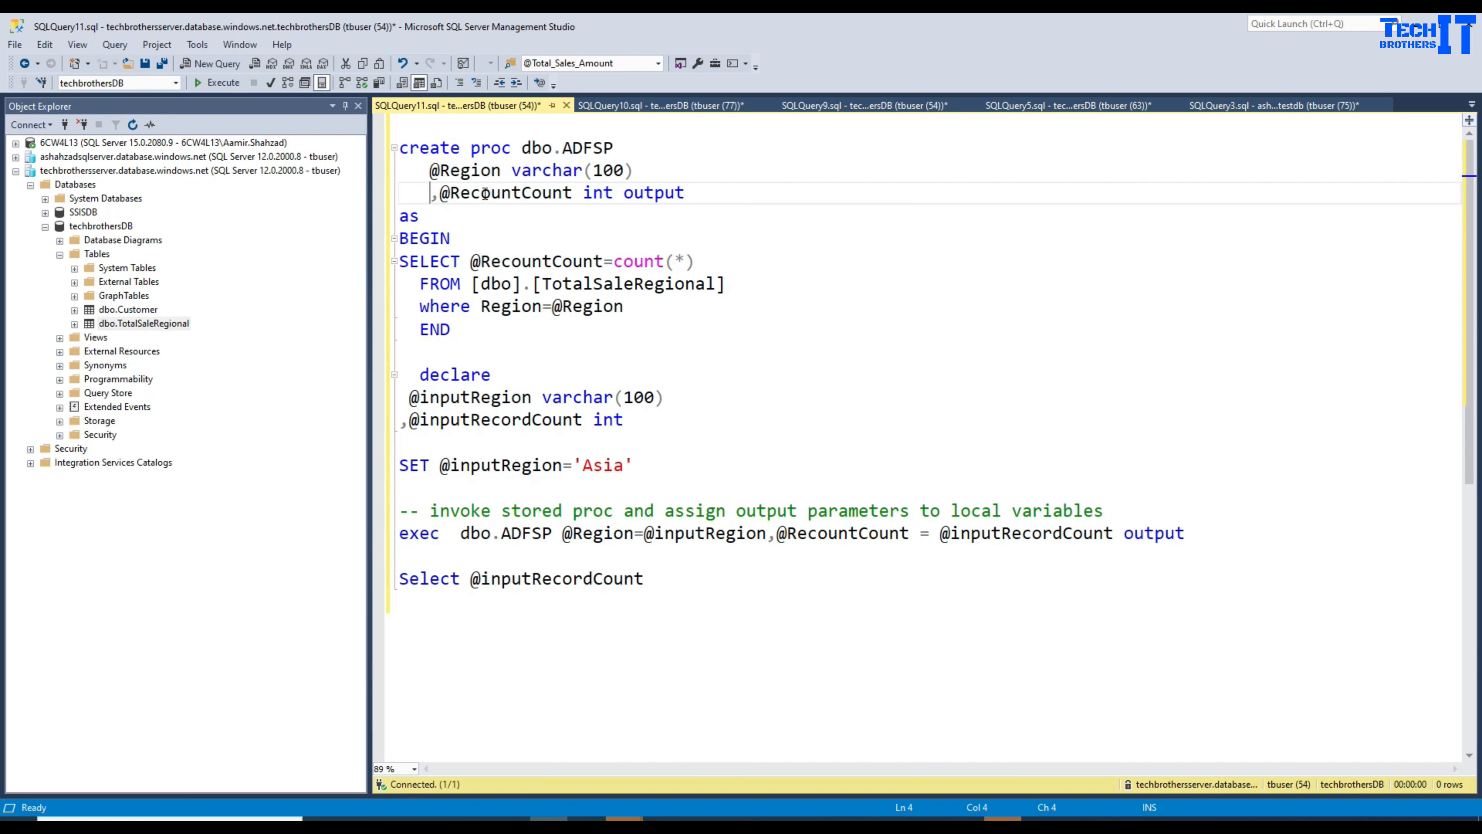
{"action": "double_click", "coordinate": [485, 194]}
{"action": "double_click", "coordinate": [606, 193]}
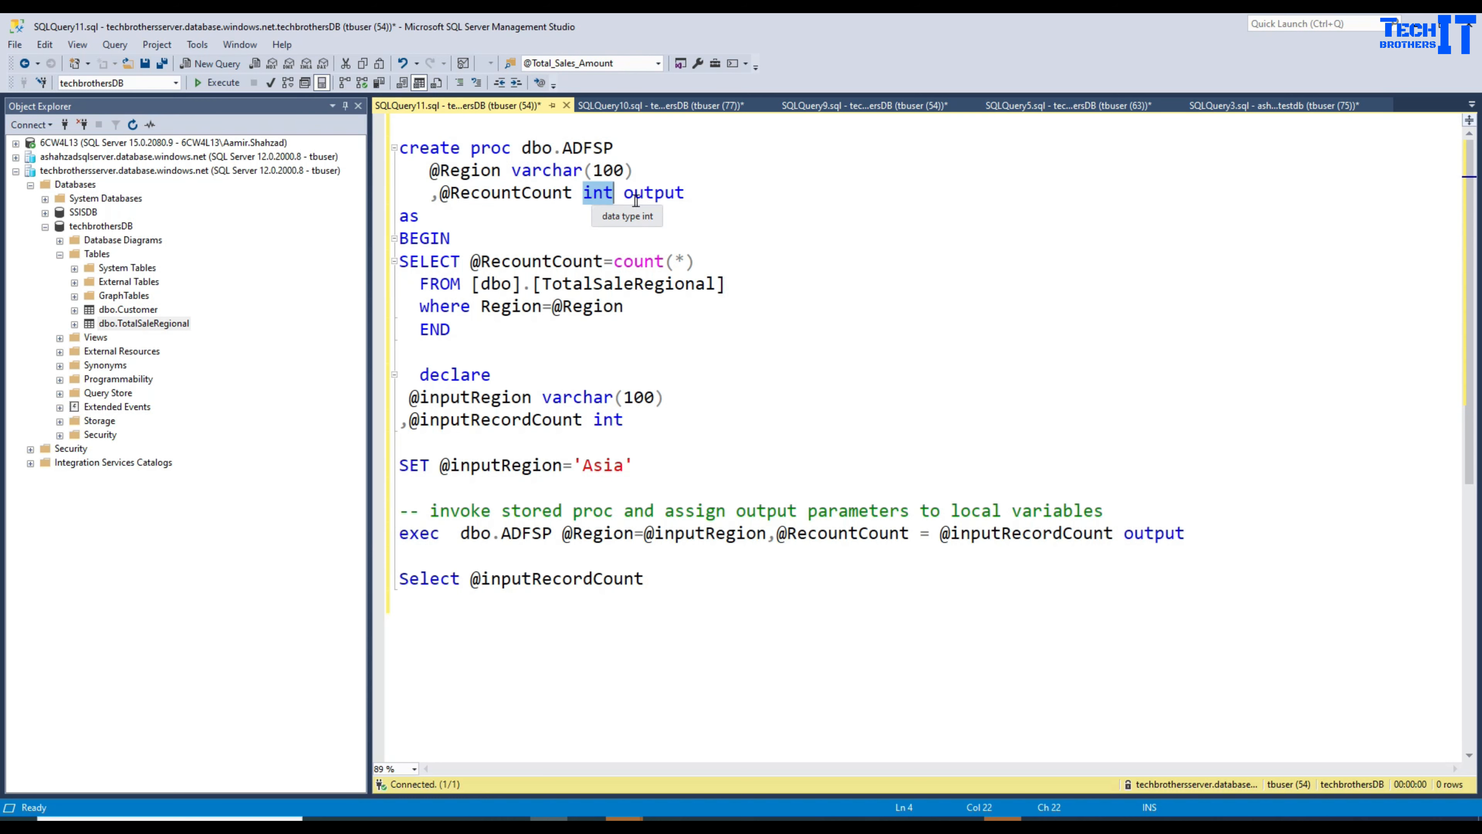
{"action": "left_click", "coordinate": [434, 196]}
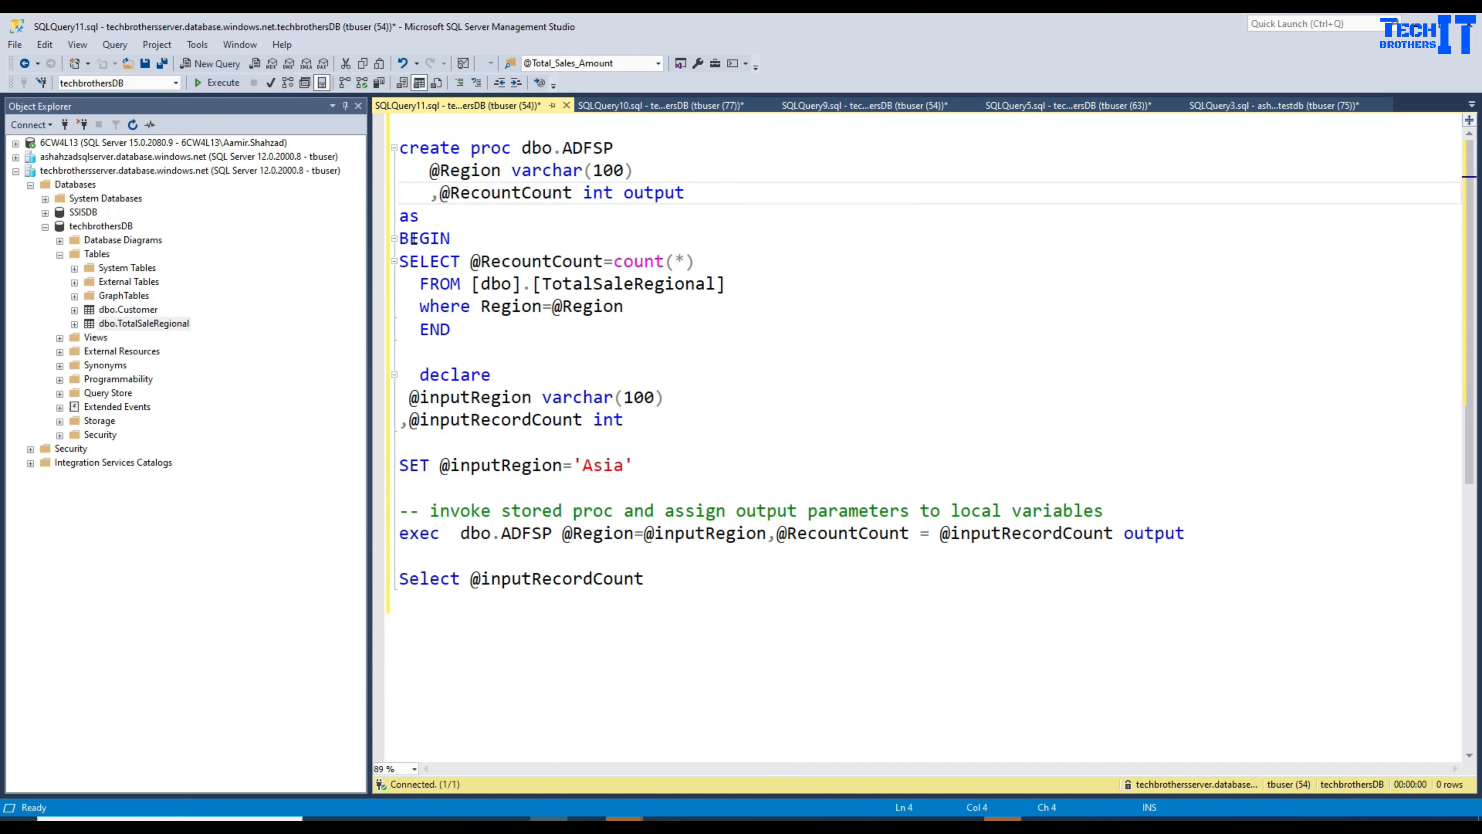
{"action": "mouse_move", "coordinate": [417, 217]}
{"action": "left_mouse_down"}
{"action": "mouse_move", "coordinate": [454, 239]}
{"action": "mouse_move", "coordinate": [391, 225]}
{"action": "left_mouse_up"}
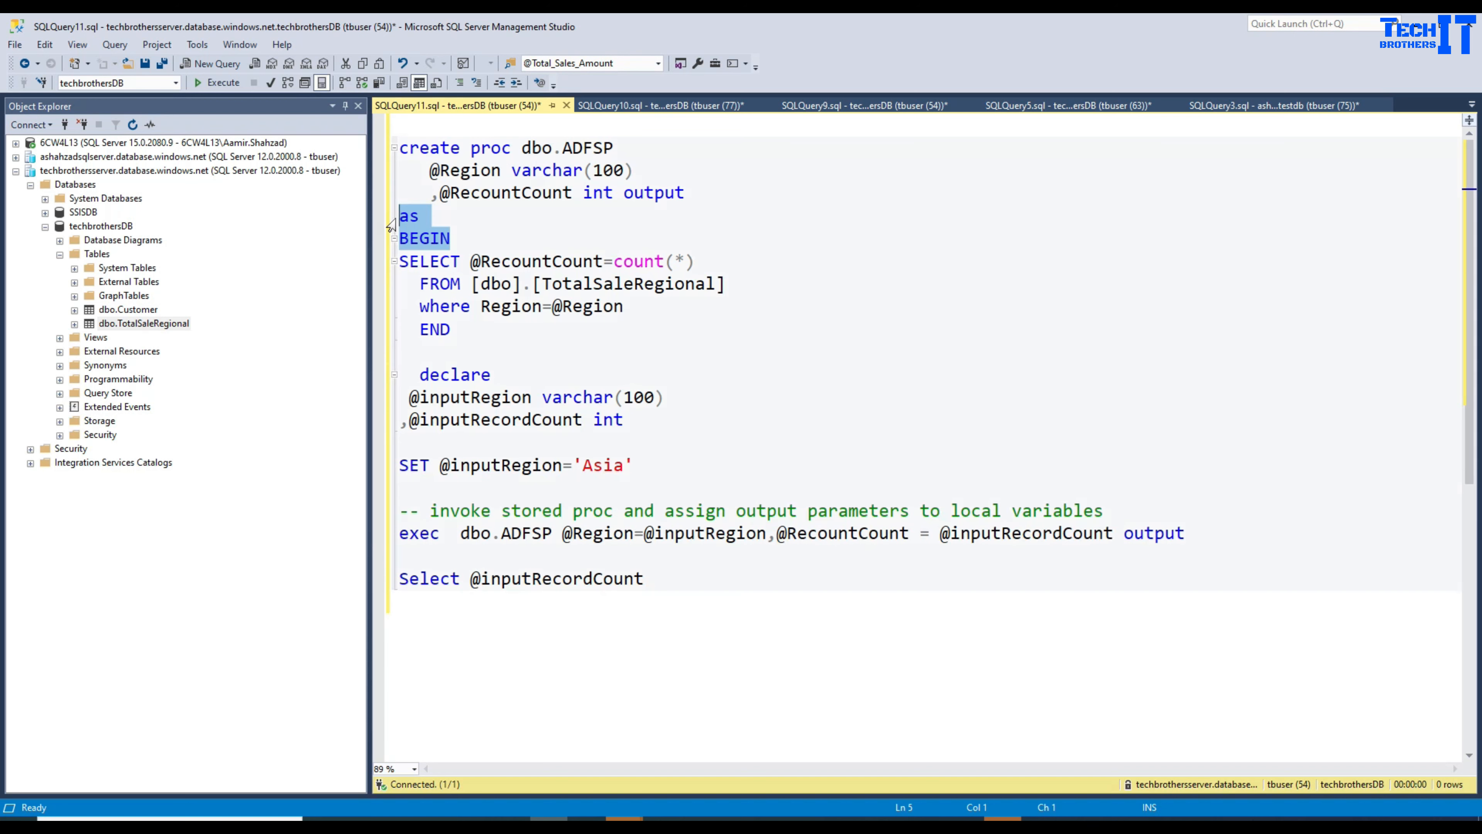
{"action": "left_click", "coordinate": [444, 254]}
{"action": "double_click", "coordinate": [486, 262]}
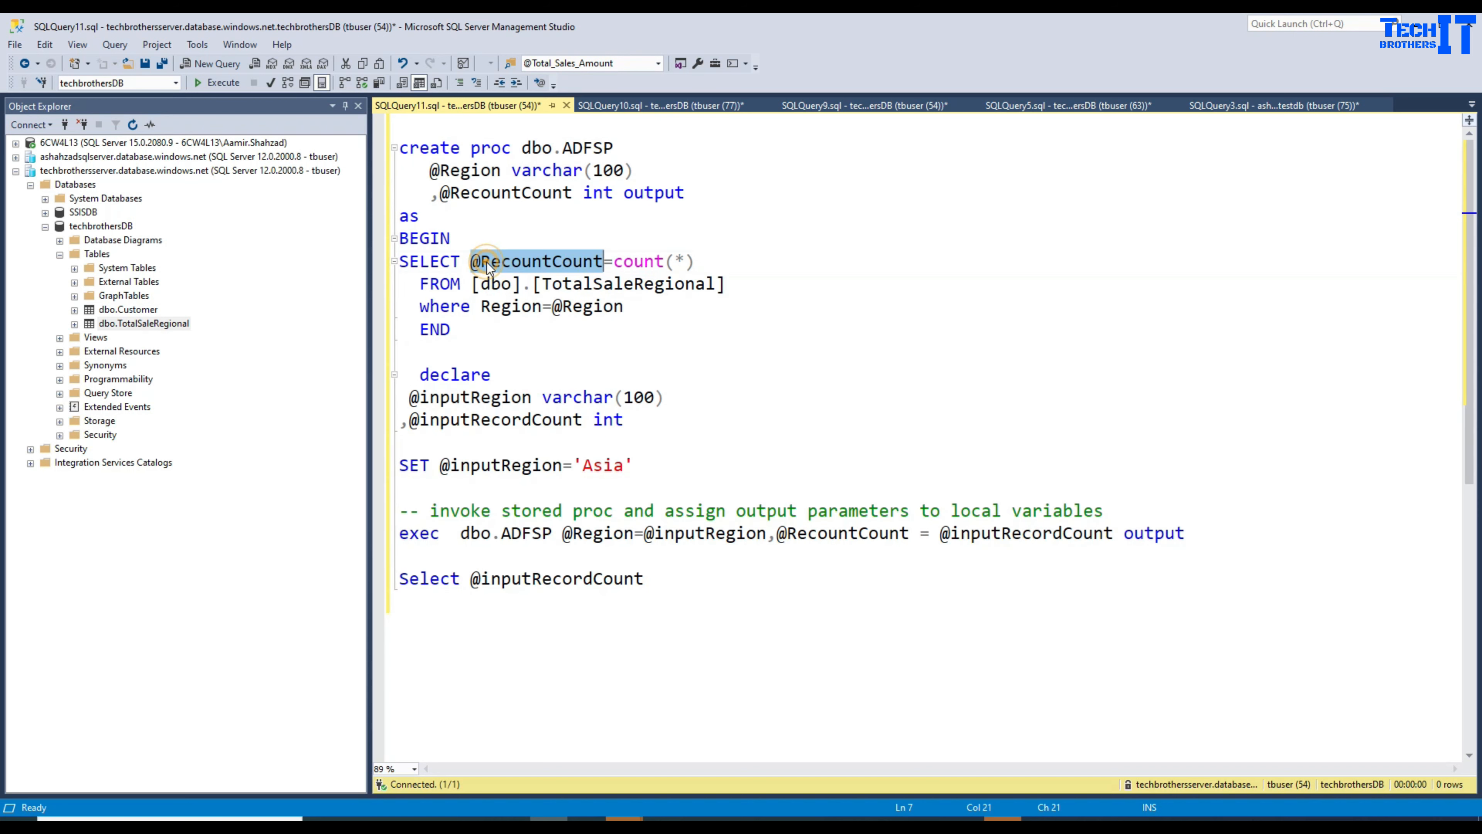
{"action": "double_click", "coordinate": [519, 194]}
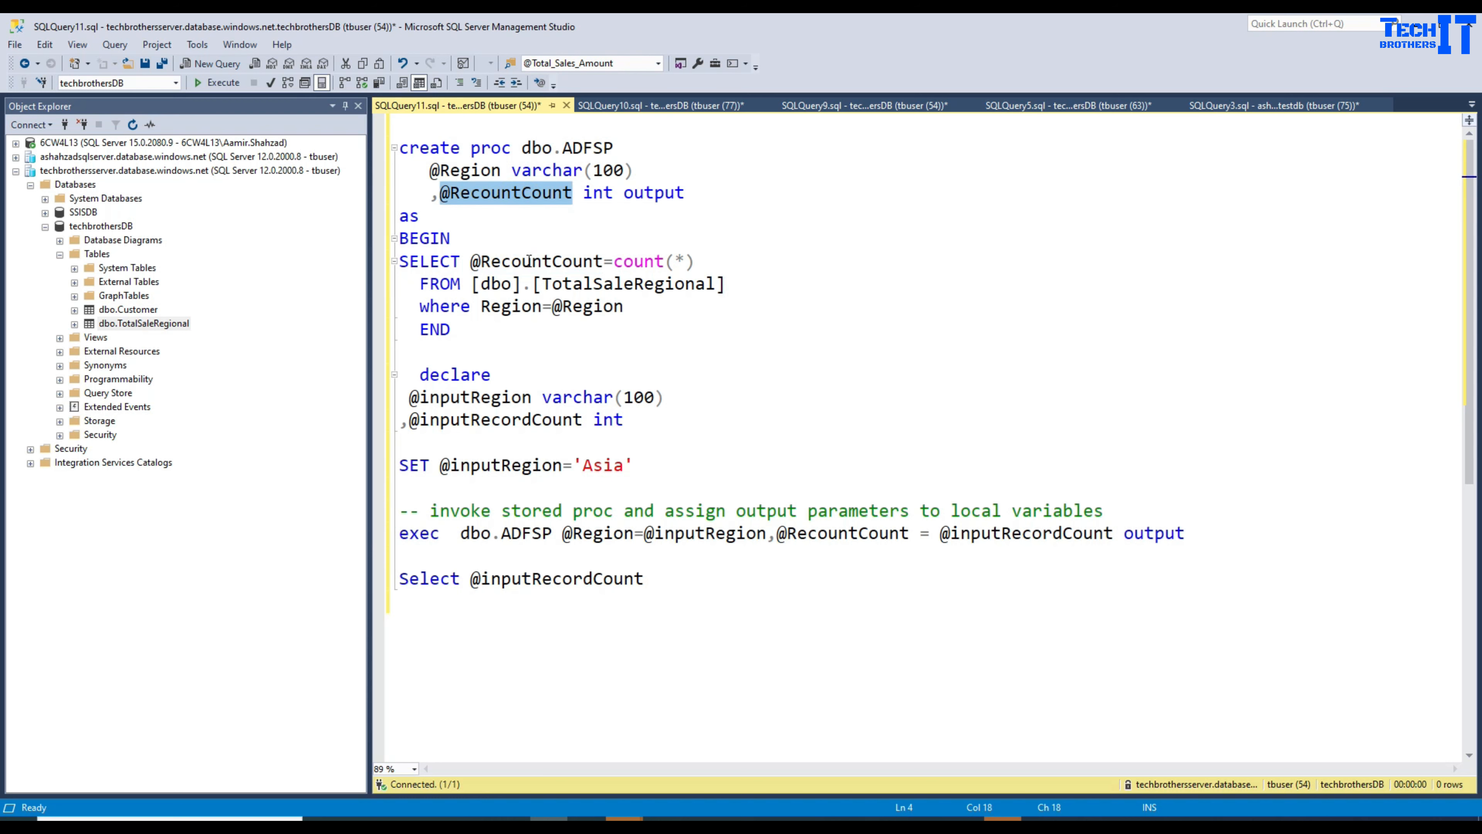
{"action": "left_click_drag", "start_coordinate": [615, 261], "coordinate": [711, 257]}
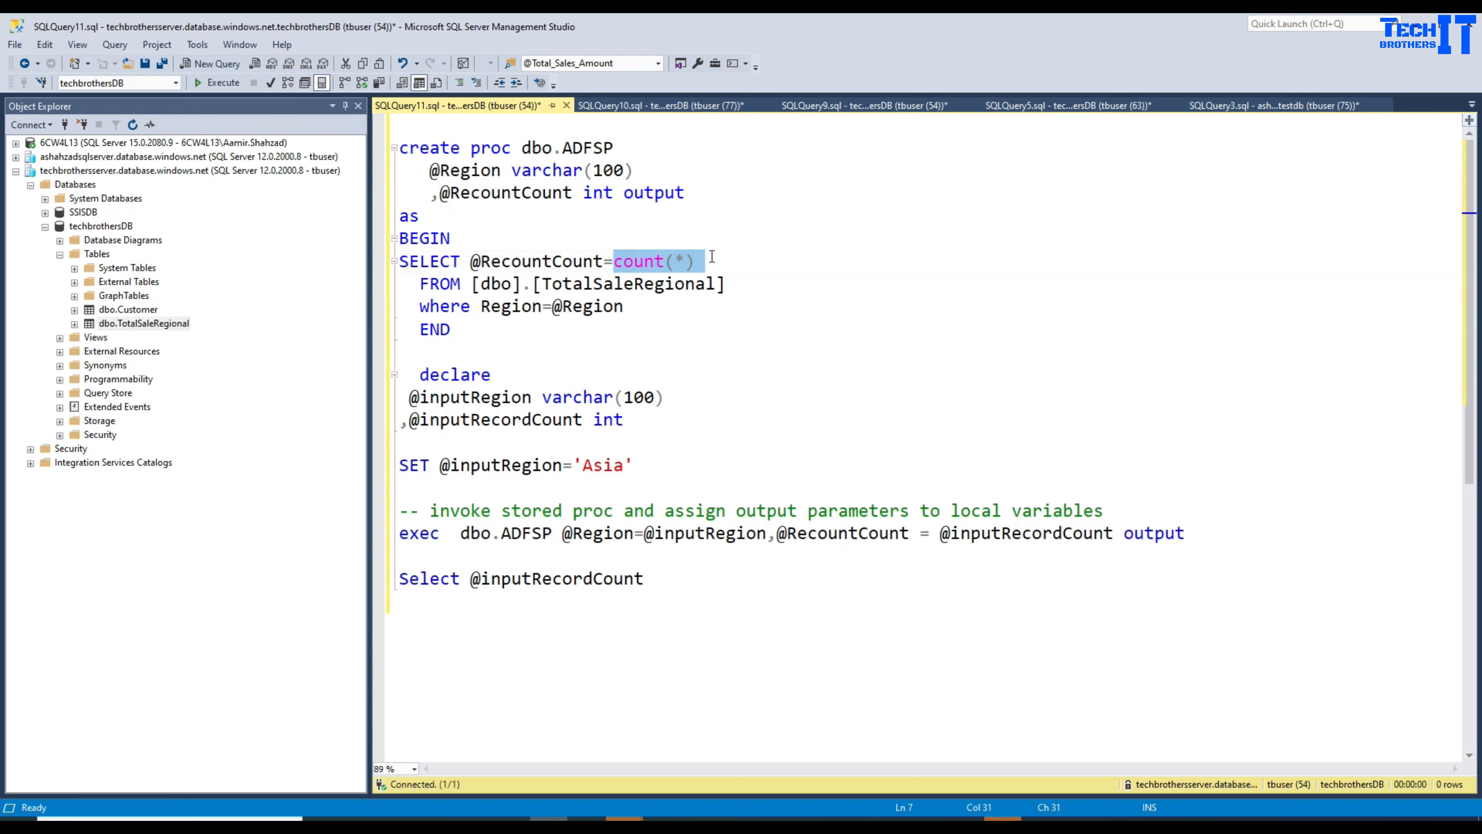
{"action": "left_click", "coordinate": [556, 291]}
{"action": "left_click_drag", "start_coordinate": [625, 307], "coordinate": [396, 268]}
{"action": "double_click", "coordinate": [566, 308]}
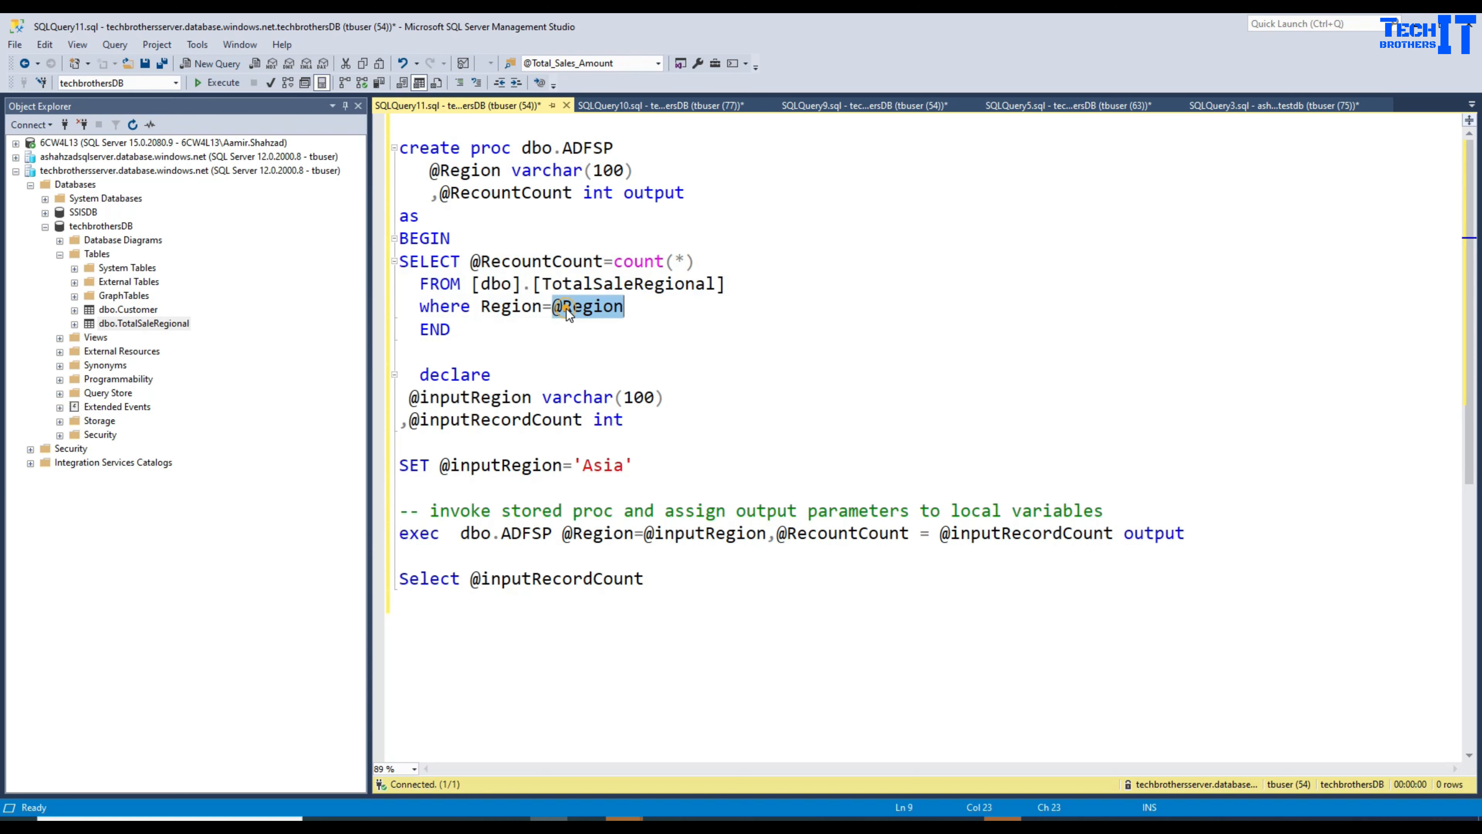
{"action": "left_click", "coordinate": [662, 261]}
{"action": "left_click_drag", "start_coordinate": [702, 264], "coordinate": [612, 261]}
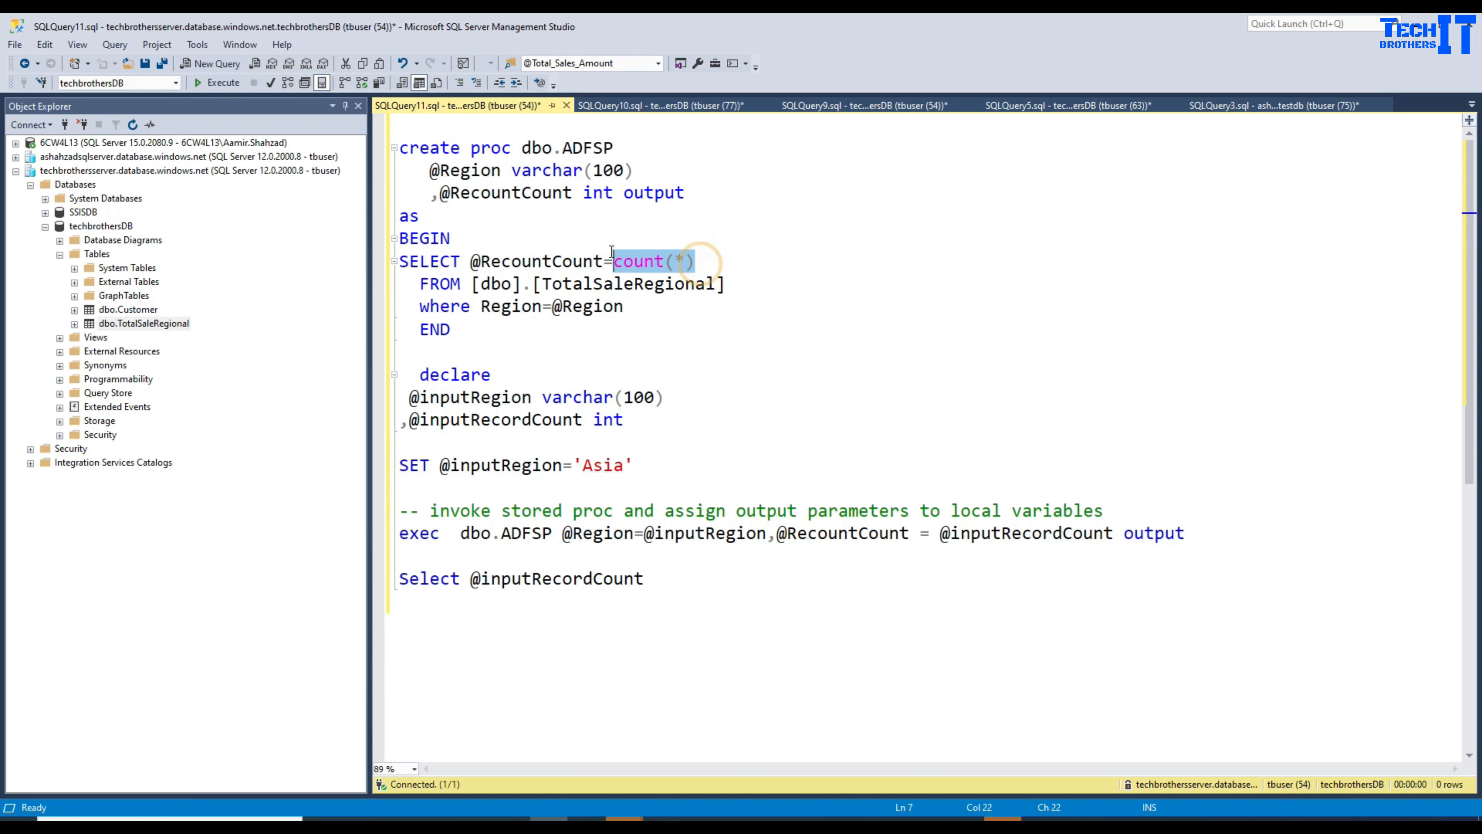
{"action": "double_click", "coordinate": [542, 194]}
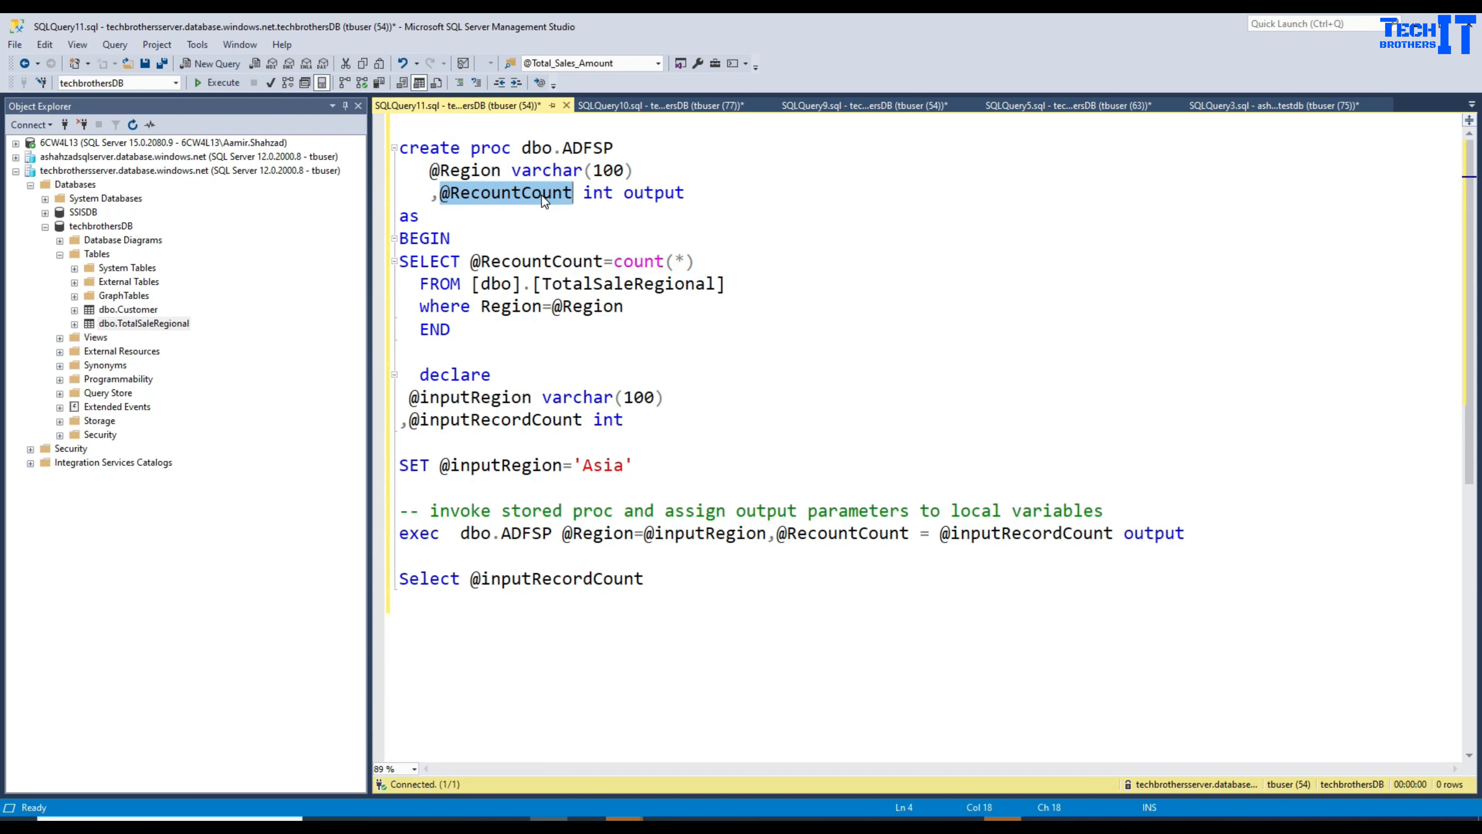
{"action": "double_click", "coordinate": [505, 261]}
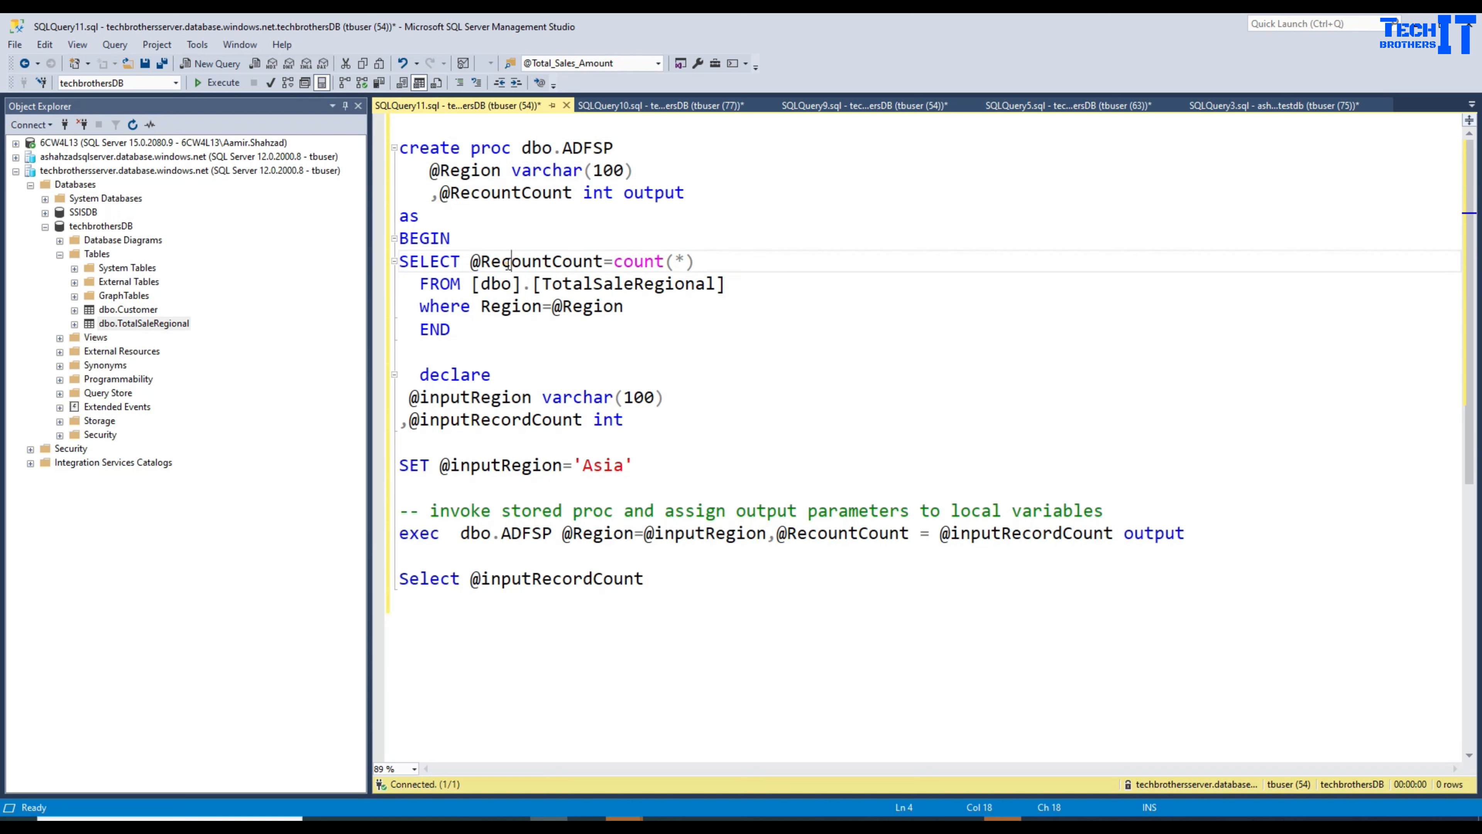
{"action": "left_click", "coordinate": [453, 330]}
Step: Execute the full CREATE PROC dbo.ADFSP definition and enlarge the editor area
{"action": "left_click_drag", "start_coordinate": [452, 330], "coordinate": [380, 155]}
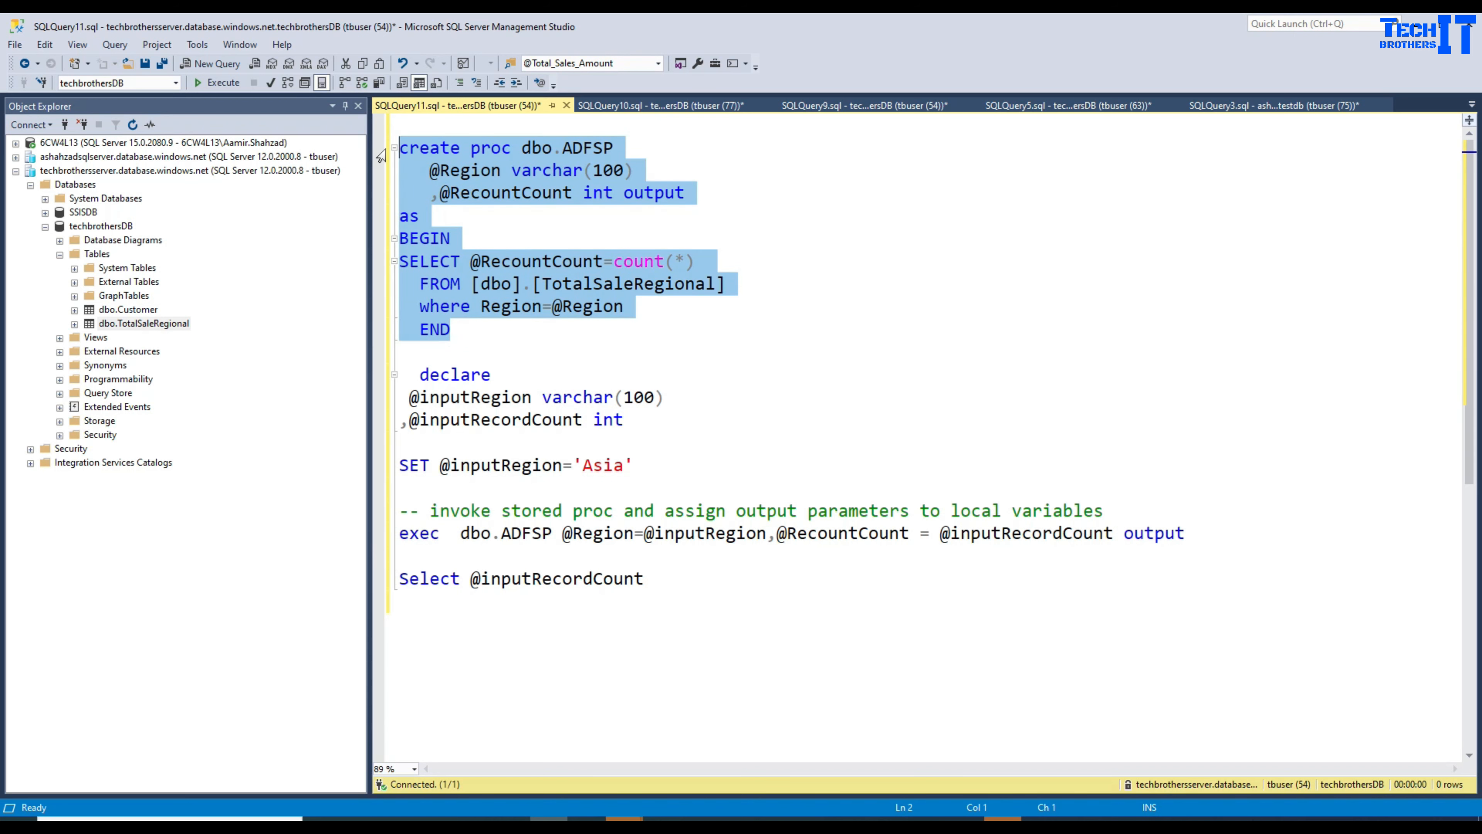
{"action": "left_click", "coordinate": [226, 82]}
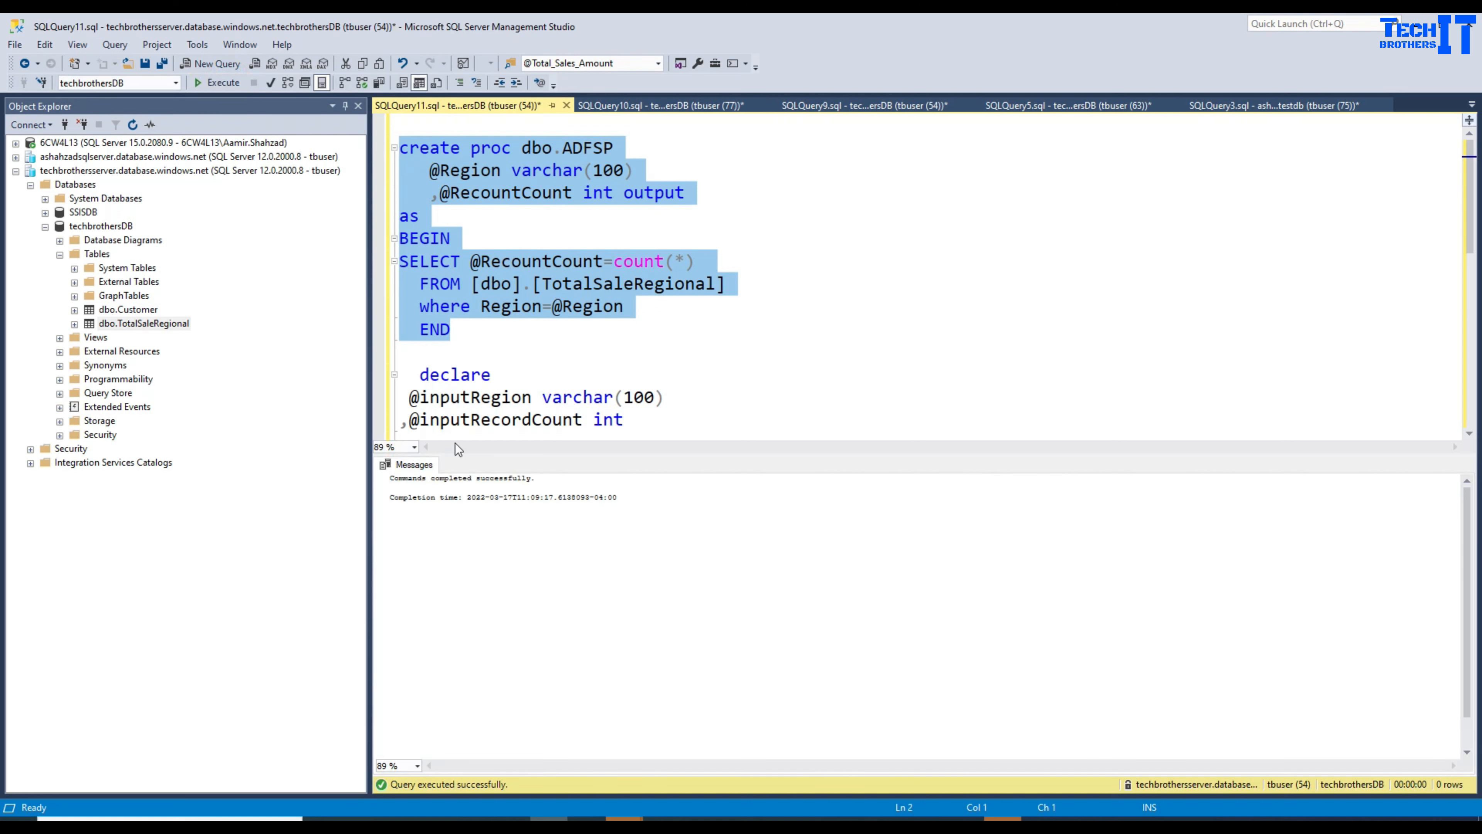
{"action": "left_click_drag", "start_coordinate": [575, 459], "coordinate": [575, 546]}
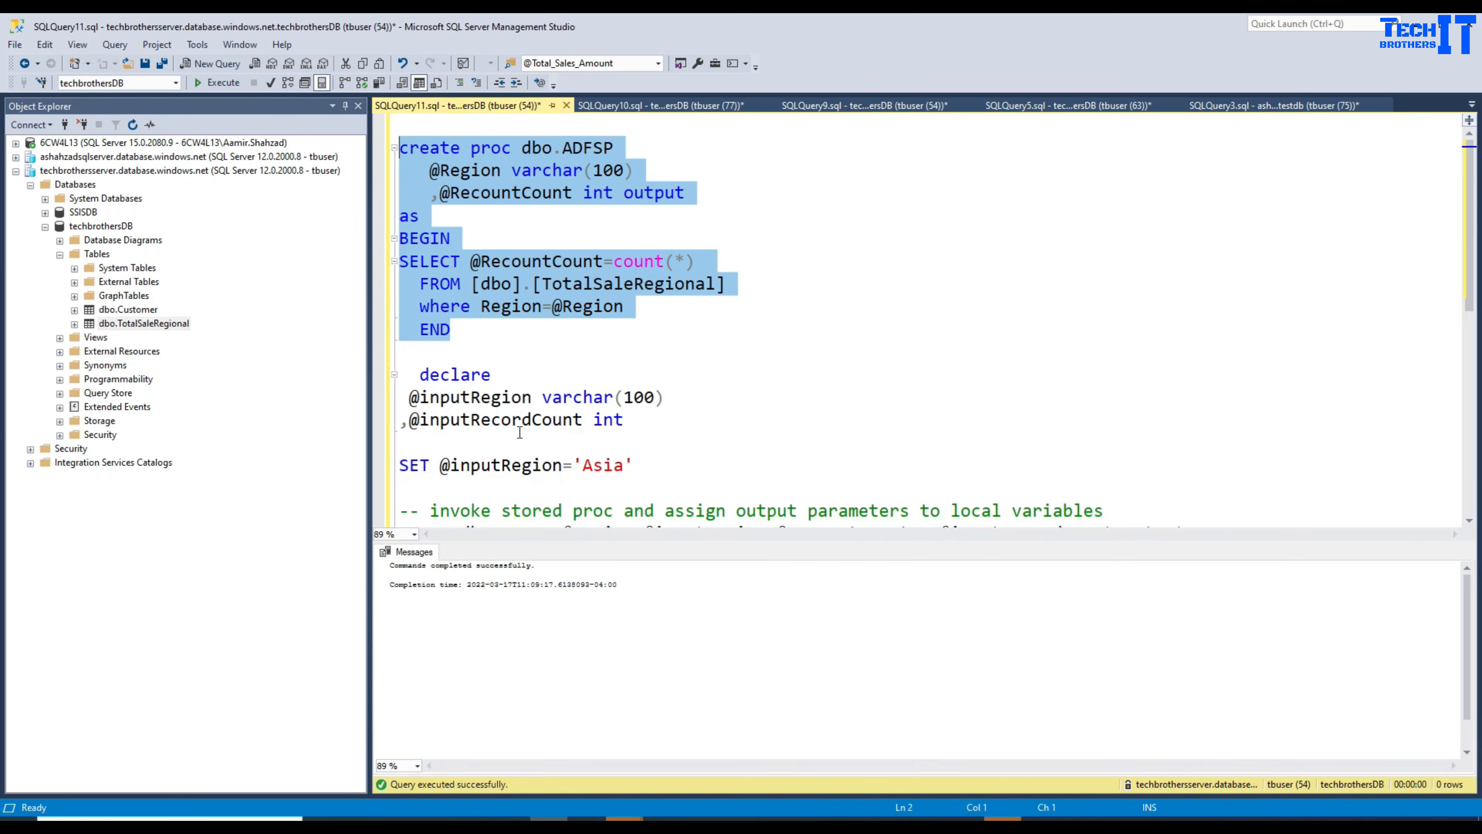
{"action": "left_click", "coordinate": [637, 376]}
{"action": "scroll", "coordinate": [638, 375], "scroll_direction": "down", "scroll_amount": 3}
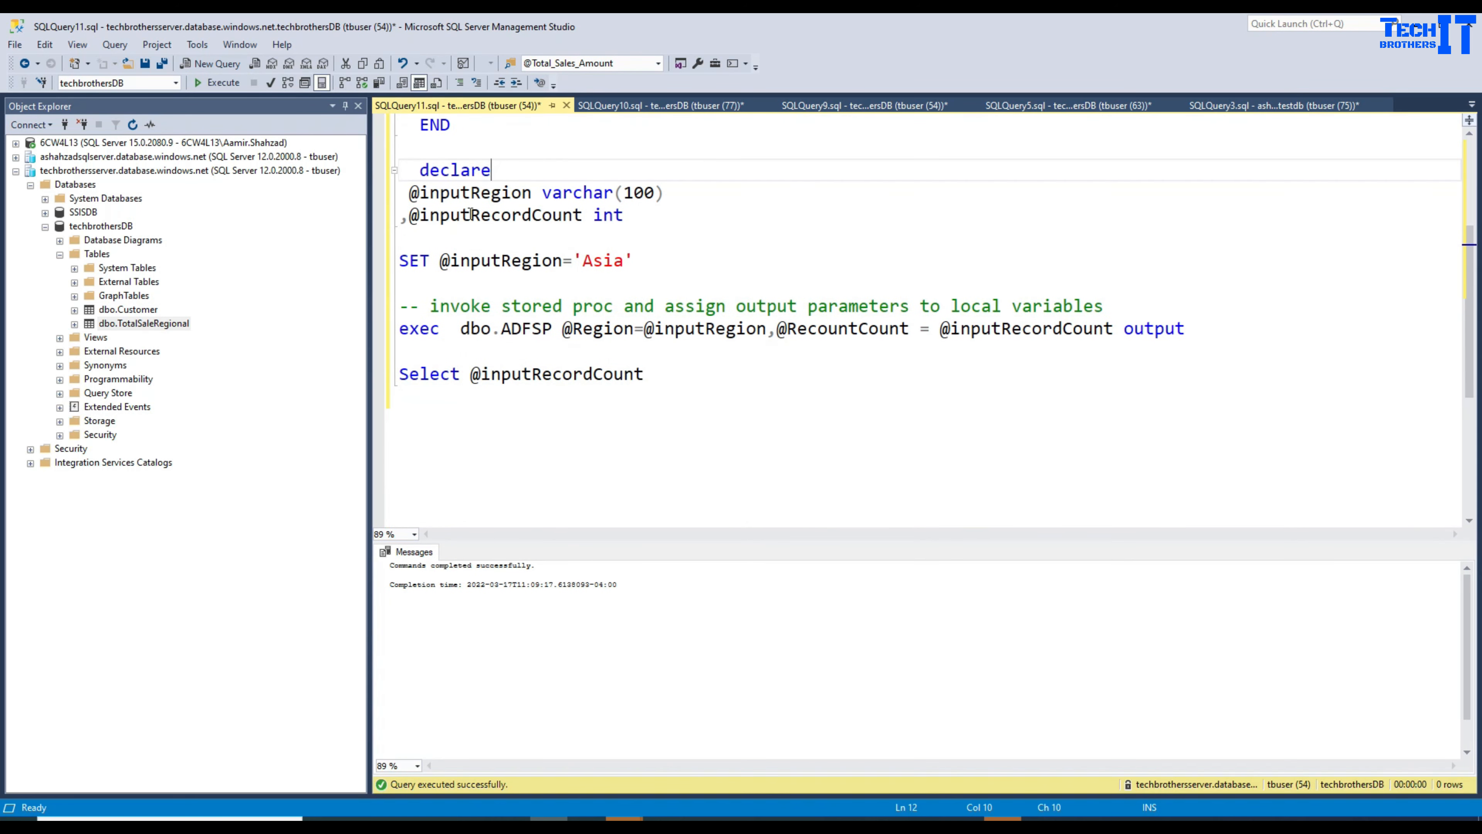
{"action": "double_click", "coordinate": [467, 175]}
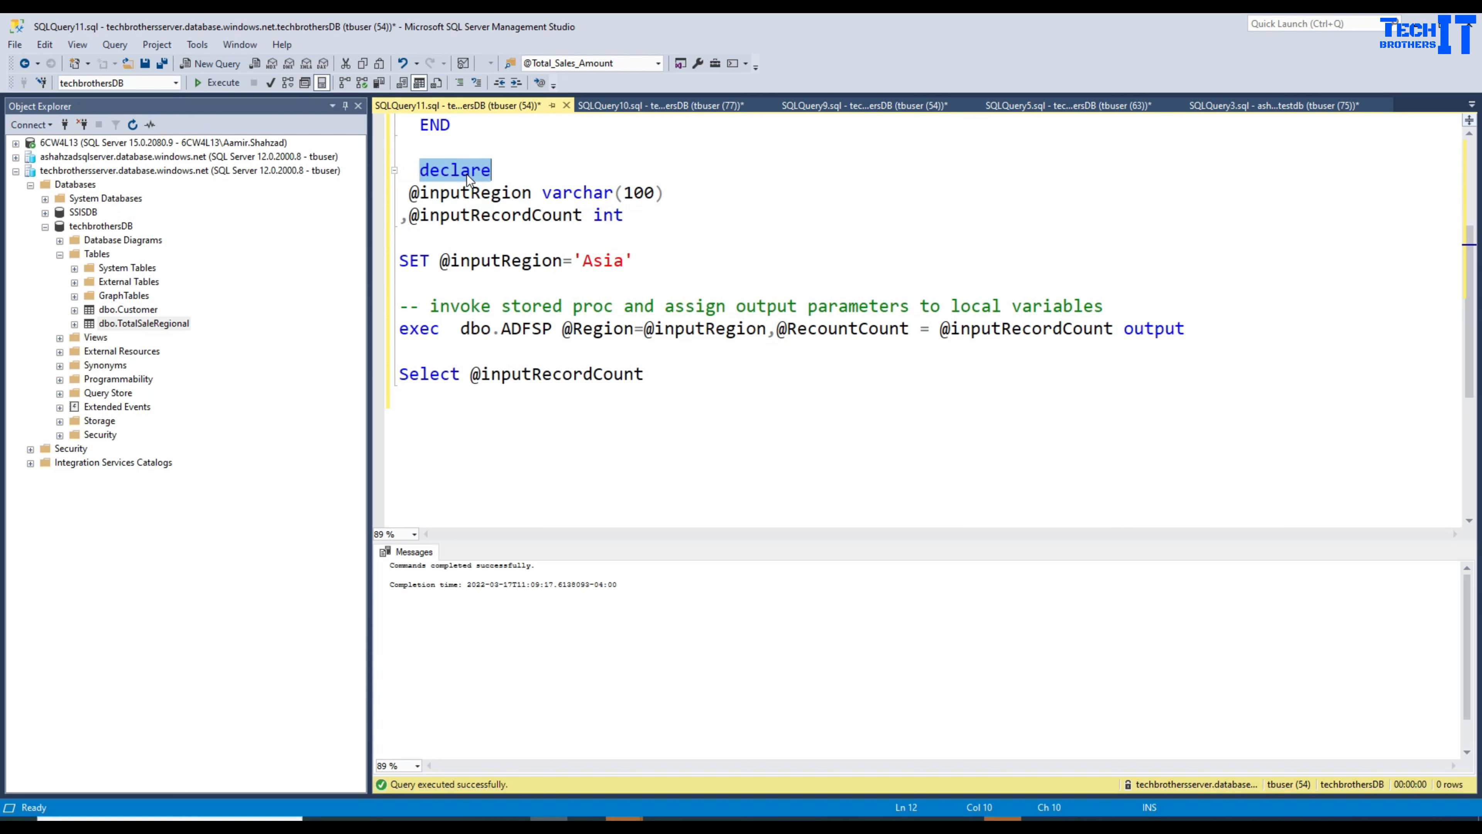
{"action": "double_click", "coordinate": [454, 193]}
{"action": "double_click", "coordinate": [459, 215]}
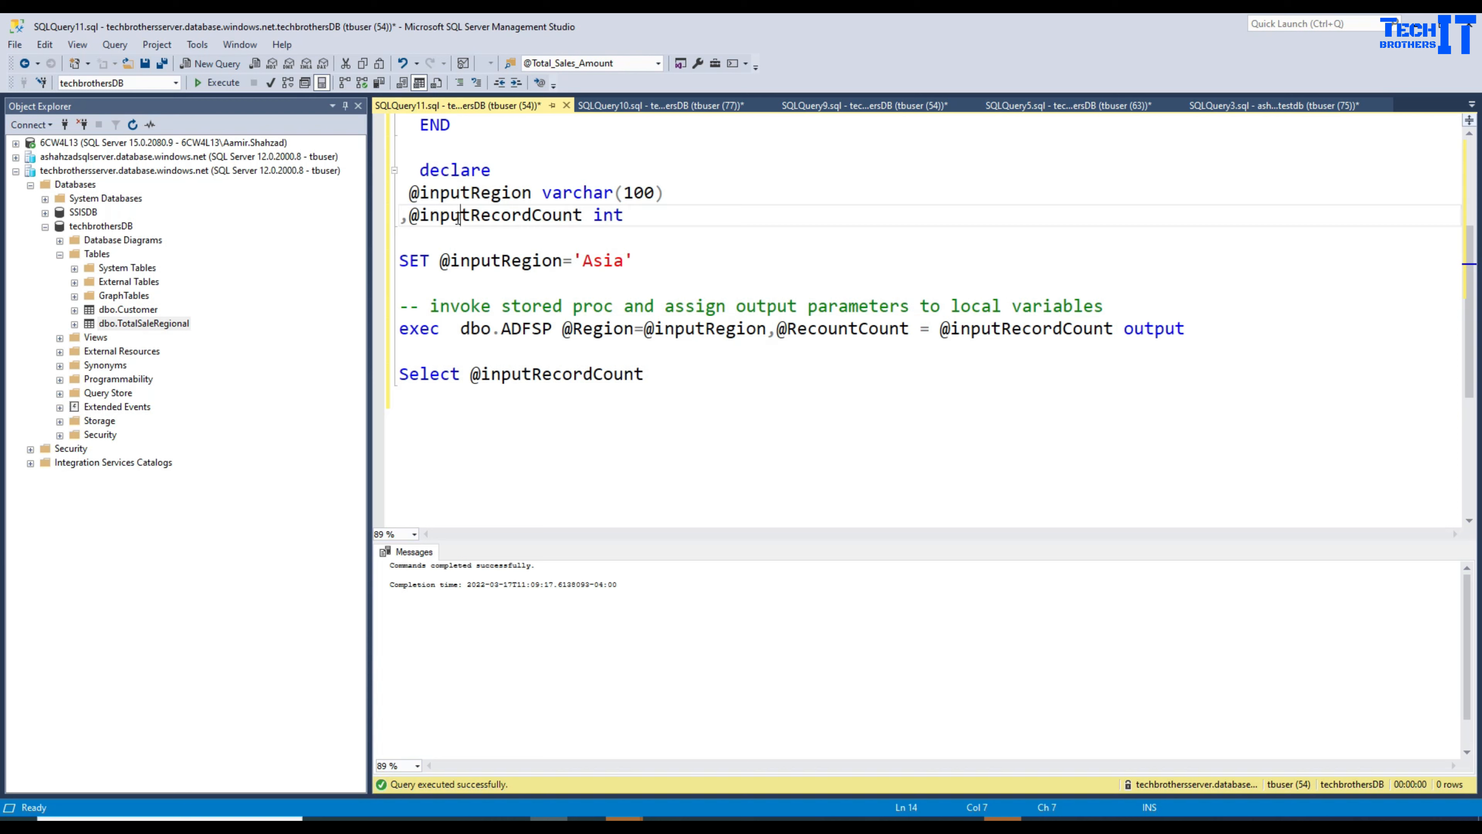
{"action": "double_click", "coordinate": [450, 196]}
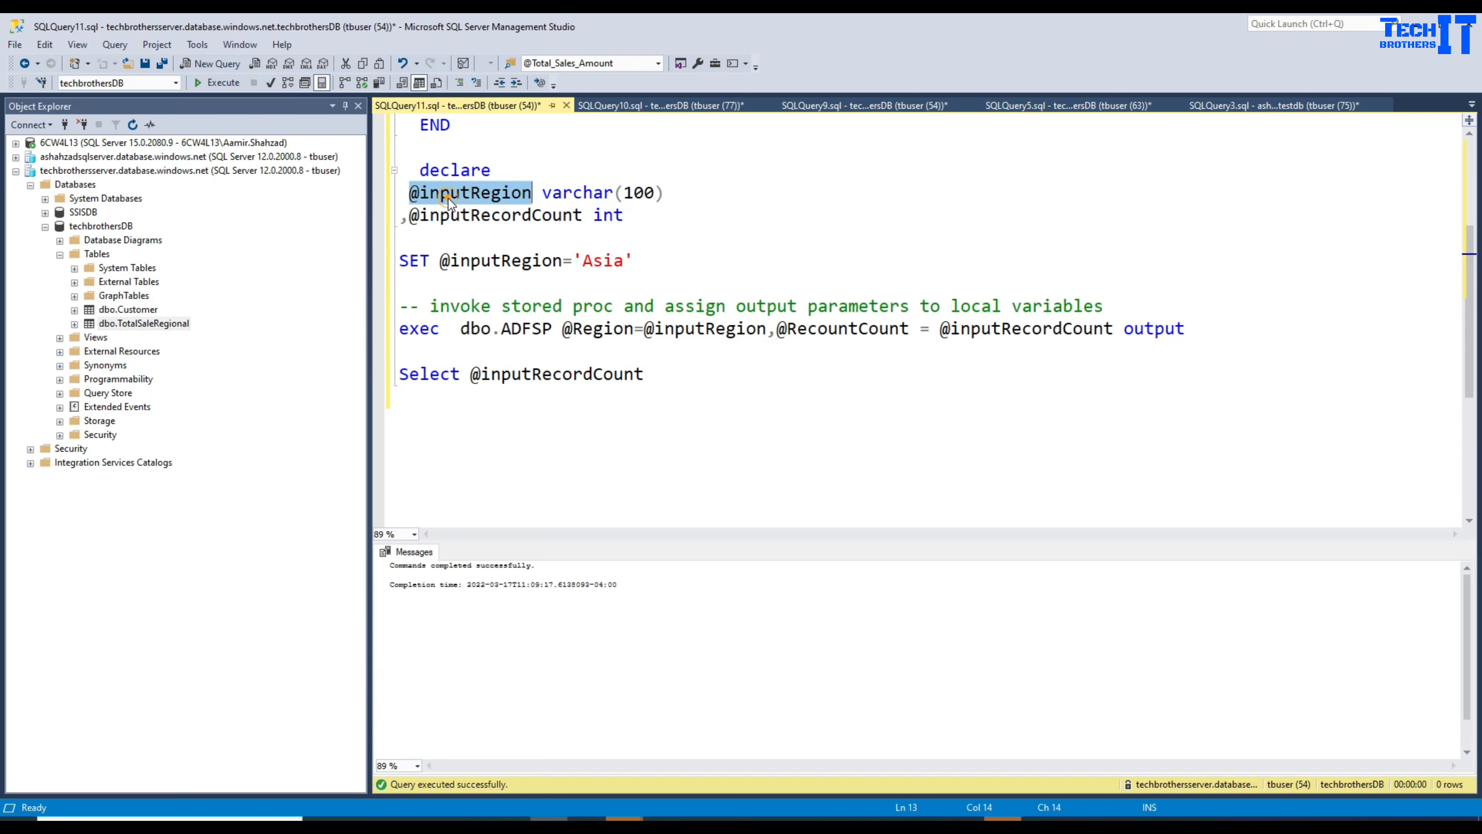
{"action": "double_click", "coordinate": [461, 216]}
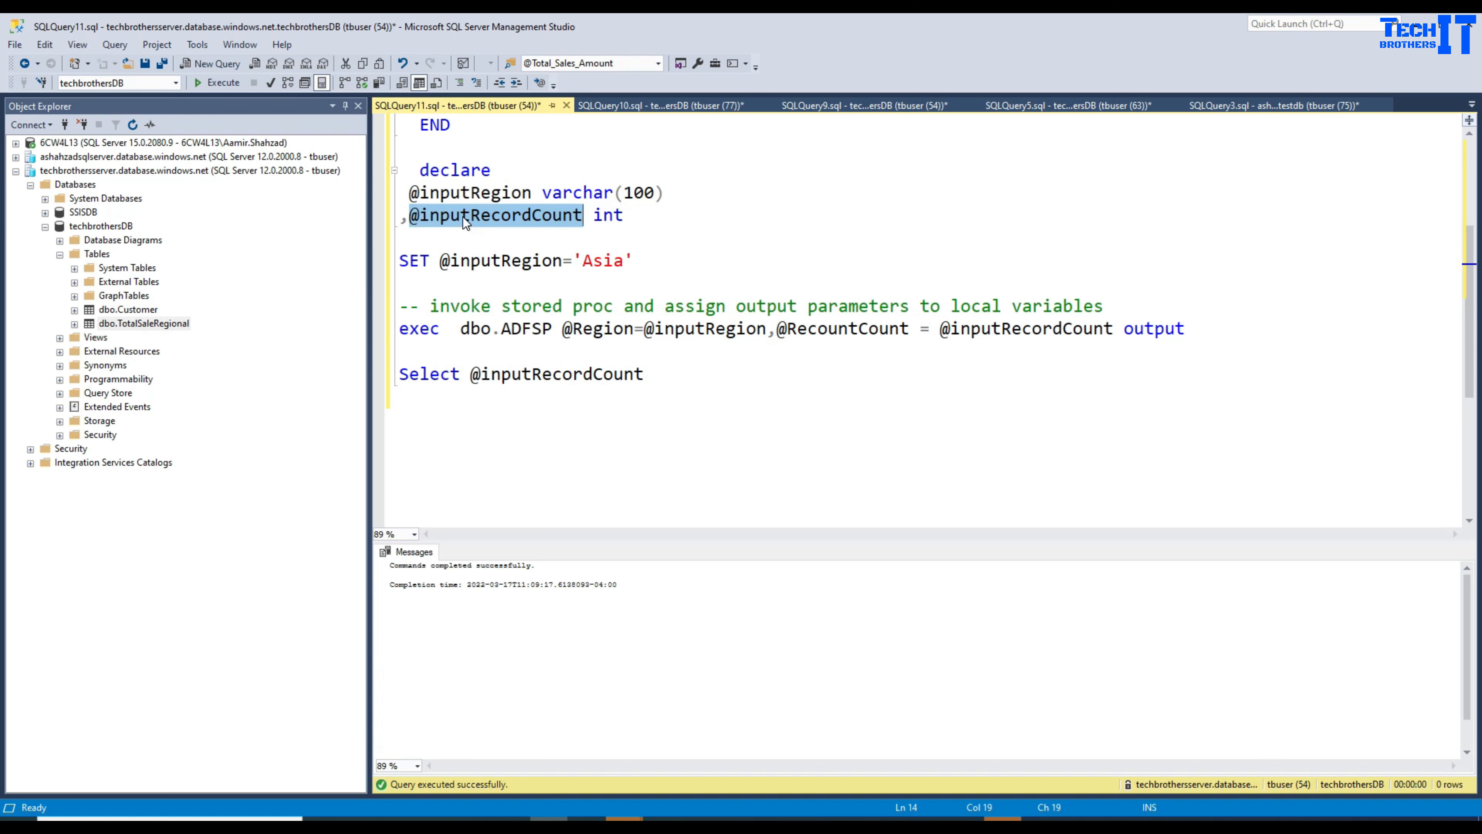
{"action": "left_click_drag", "start_coordinate": [470, 216], "coordinate": [419, 217]}
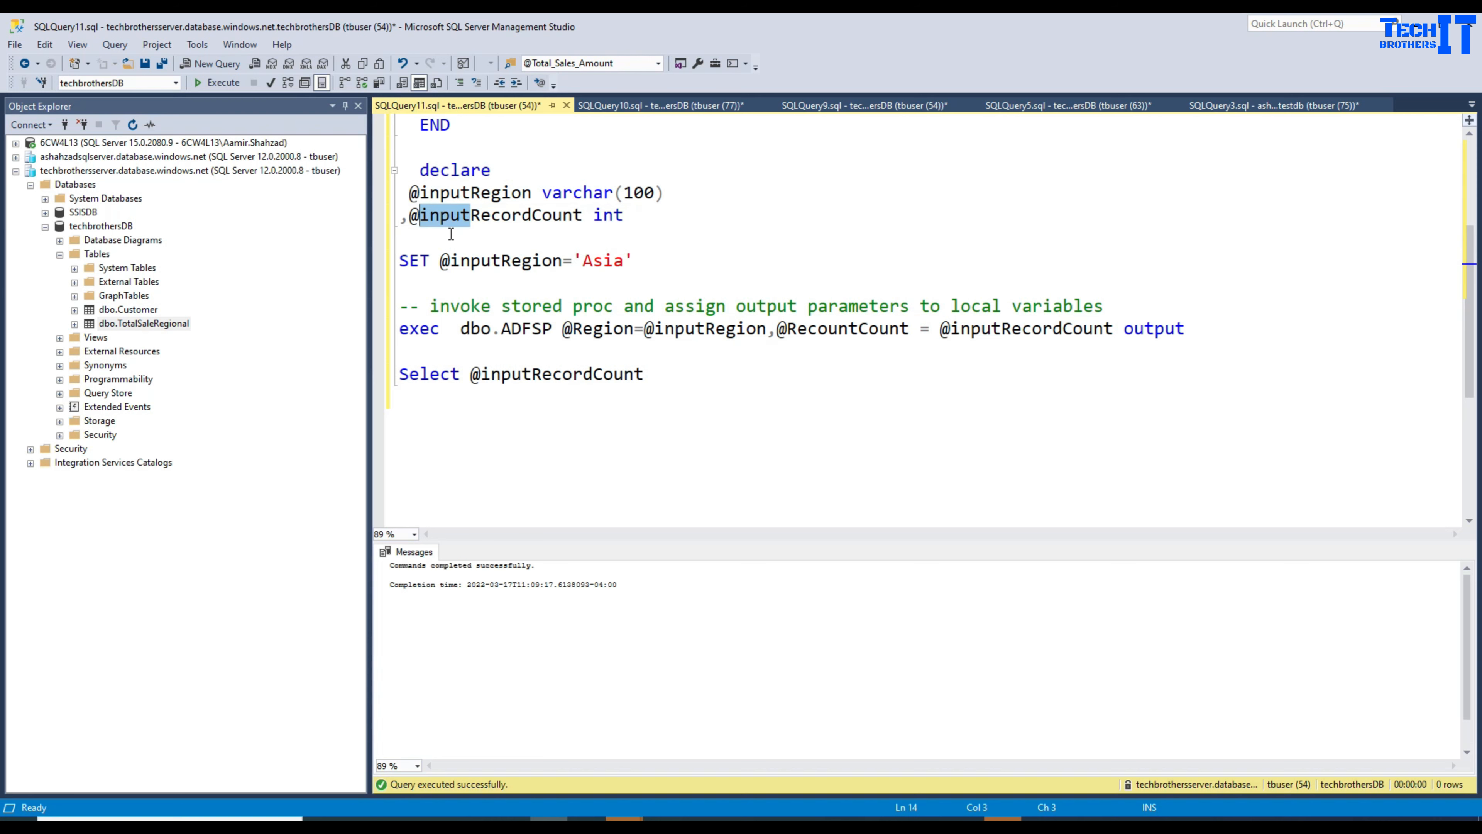
{"action": "type", "text": "out"}
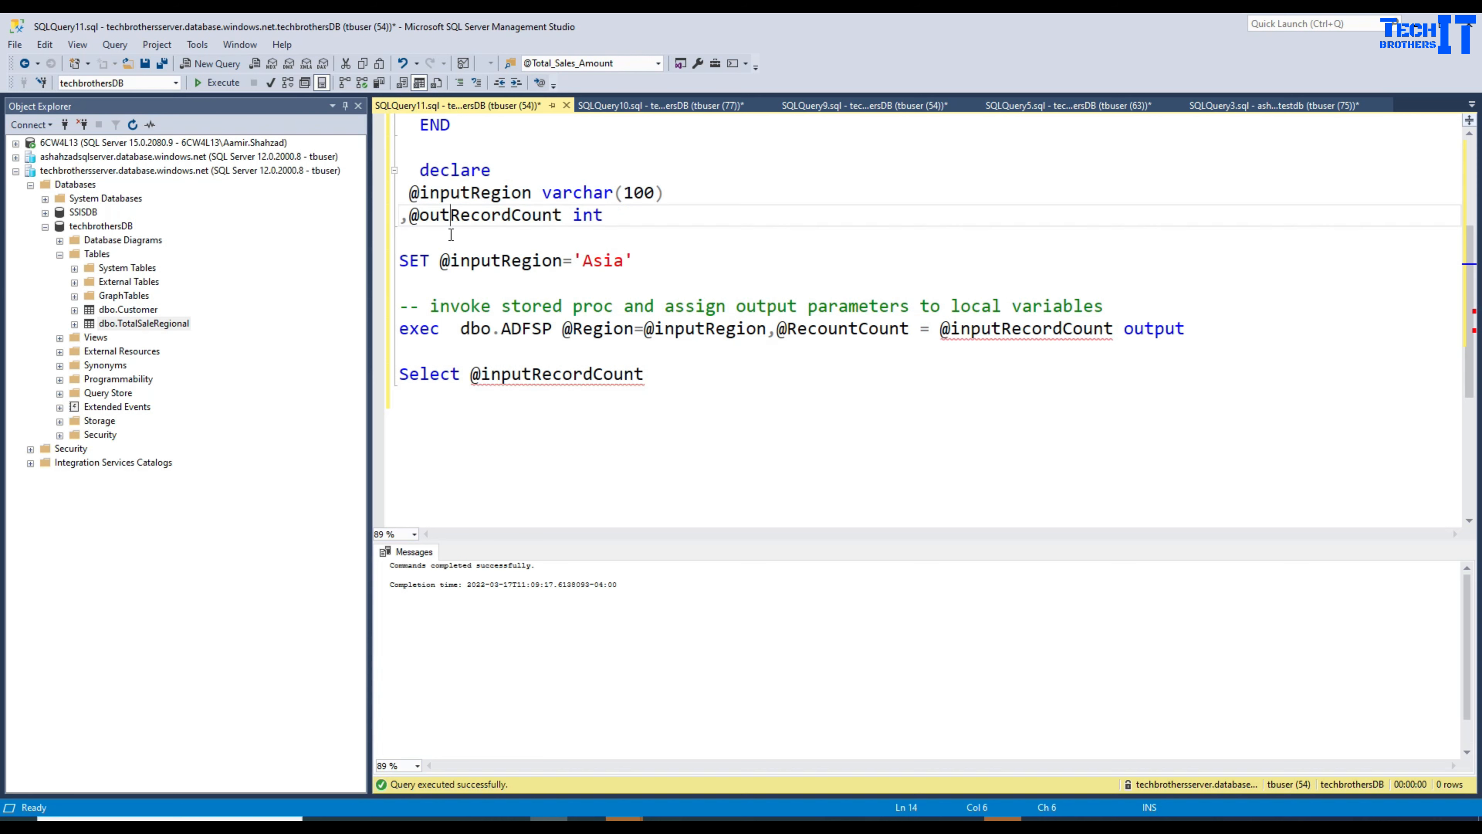
{"action": "double_click", "coordinate": [458, 215]}
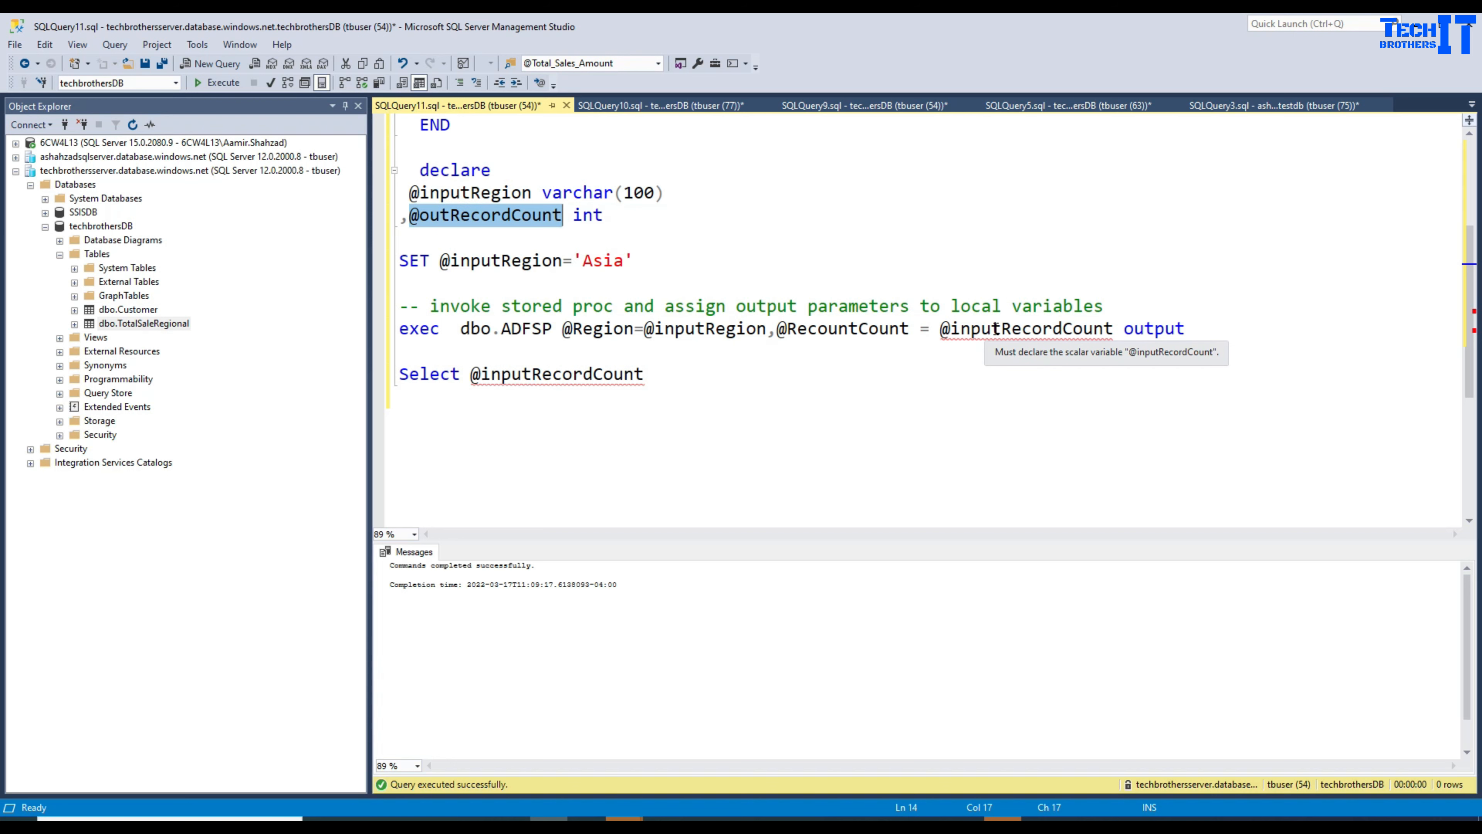
{"action": "left_click_drag", "start_coordinate": [990, 333], "coordinate": [955, 328]}
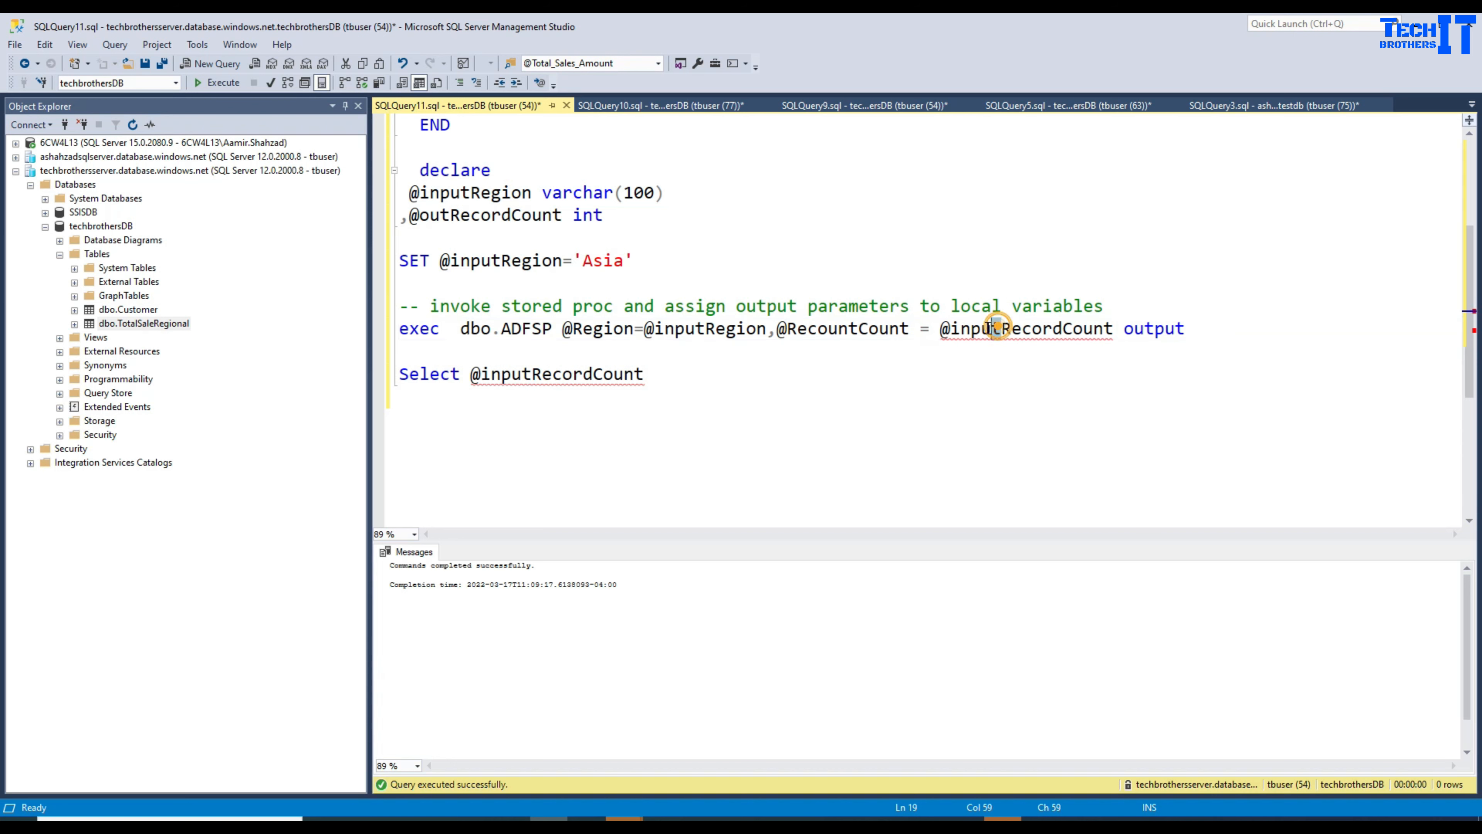
{"action": "left_click_drag", "start_coordinate": [1000, 330], "coordinate": [956, 333]}
{"action": "type", "text": "out"}
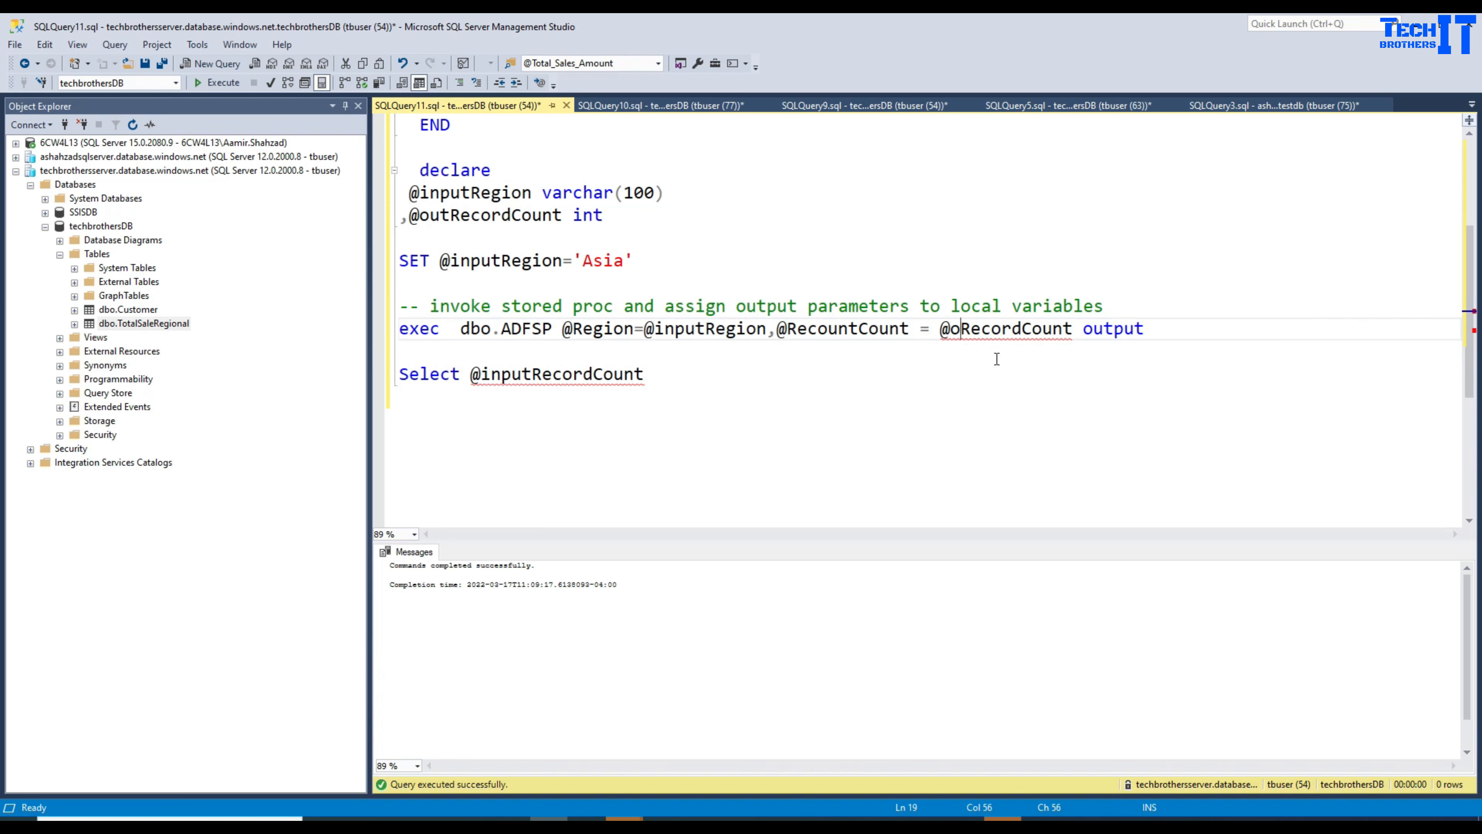
{"action": "left_click", "coordinate": [421, 330]}
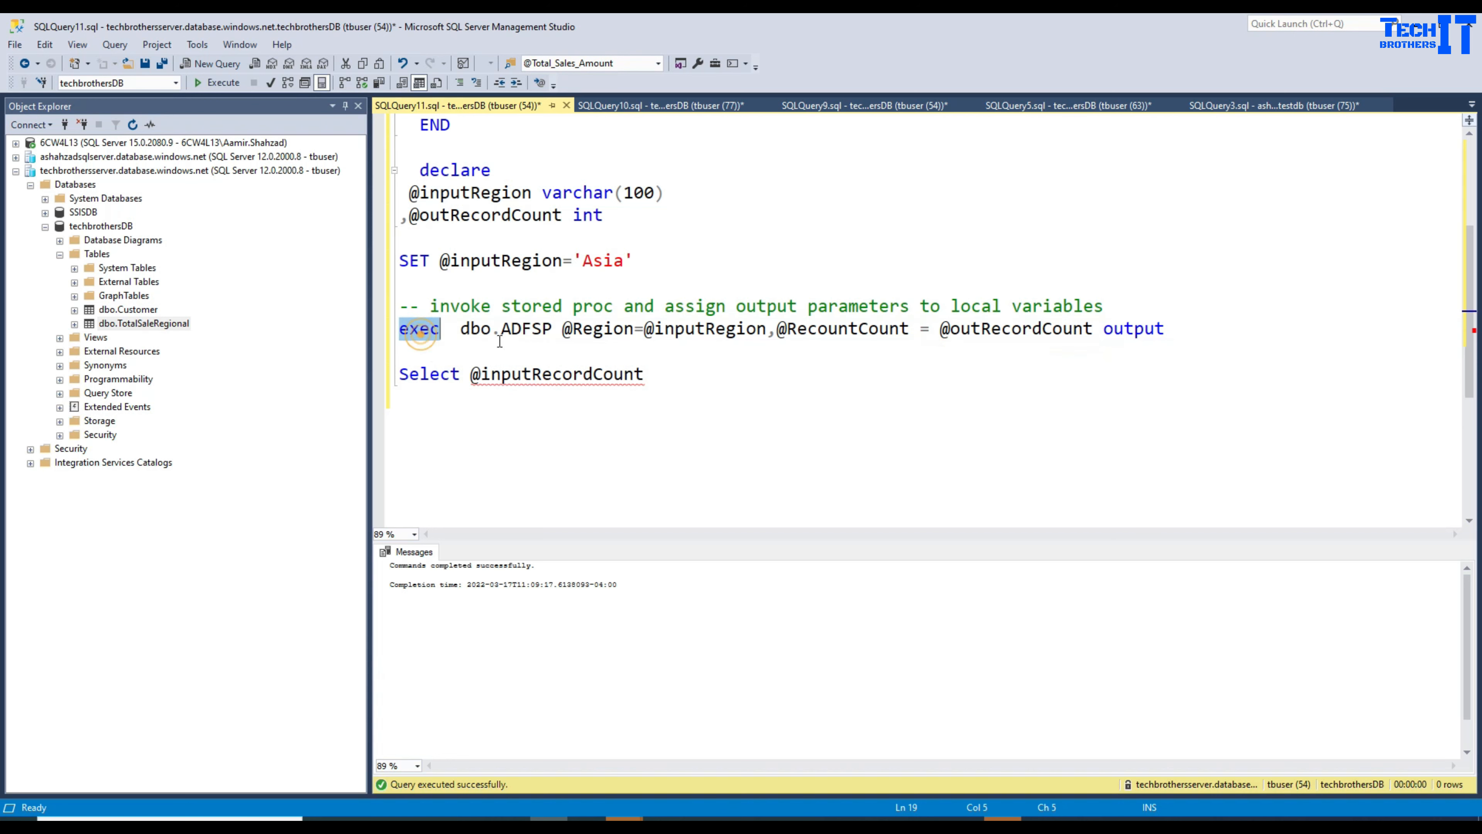
{"action": "left_click", "coordinate": [512, 329]}
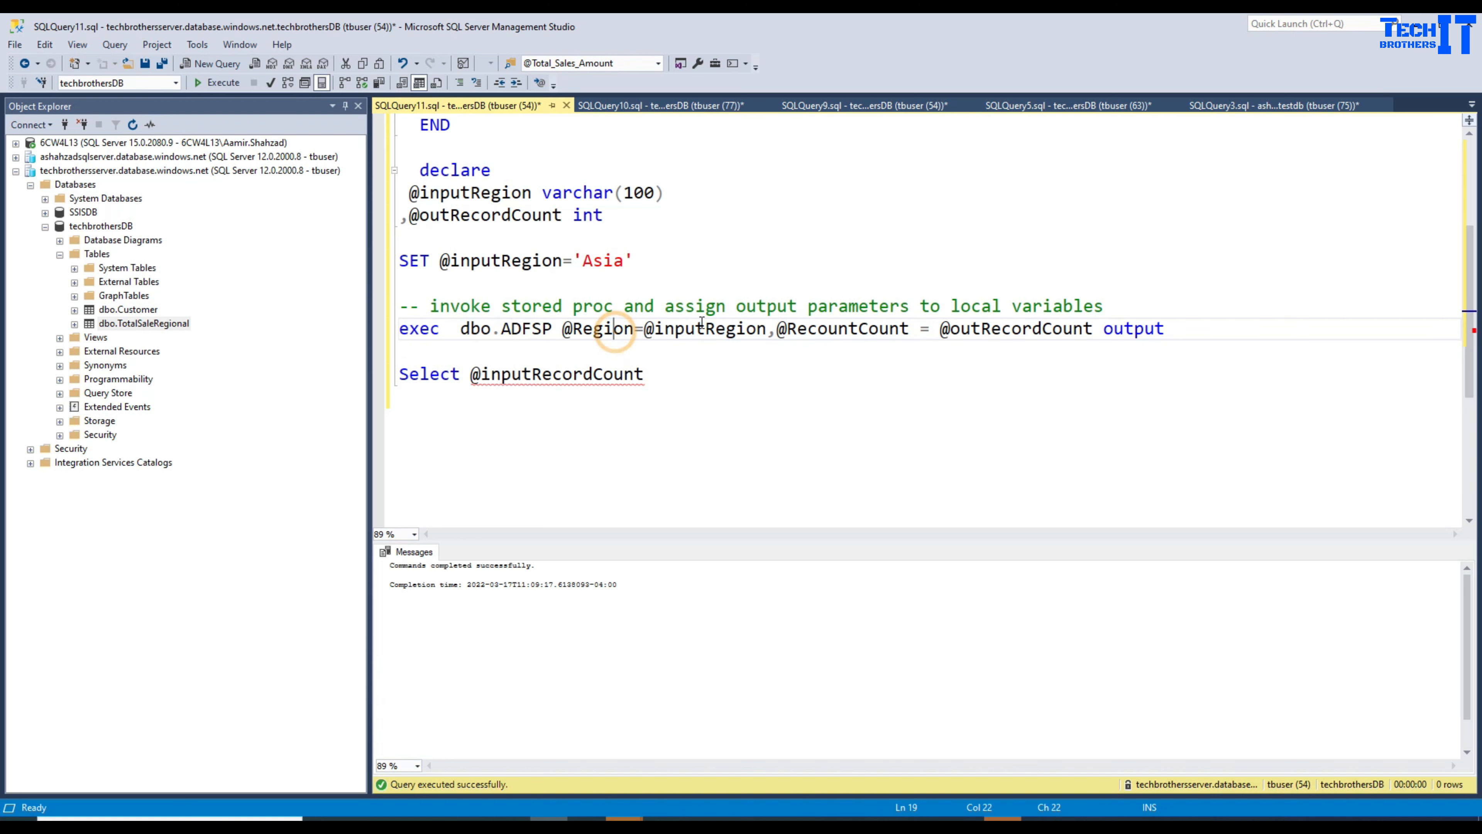
{"action": "left_click", "coordinate": [503, 194]}
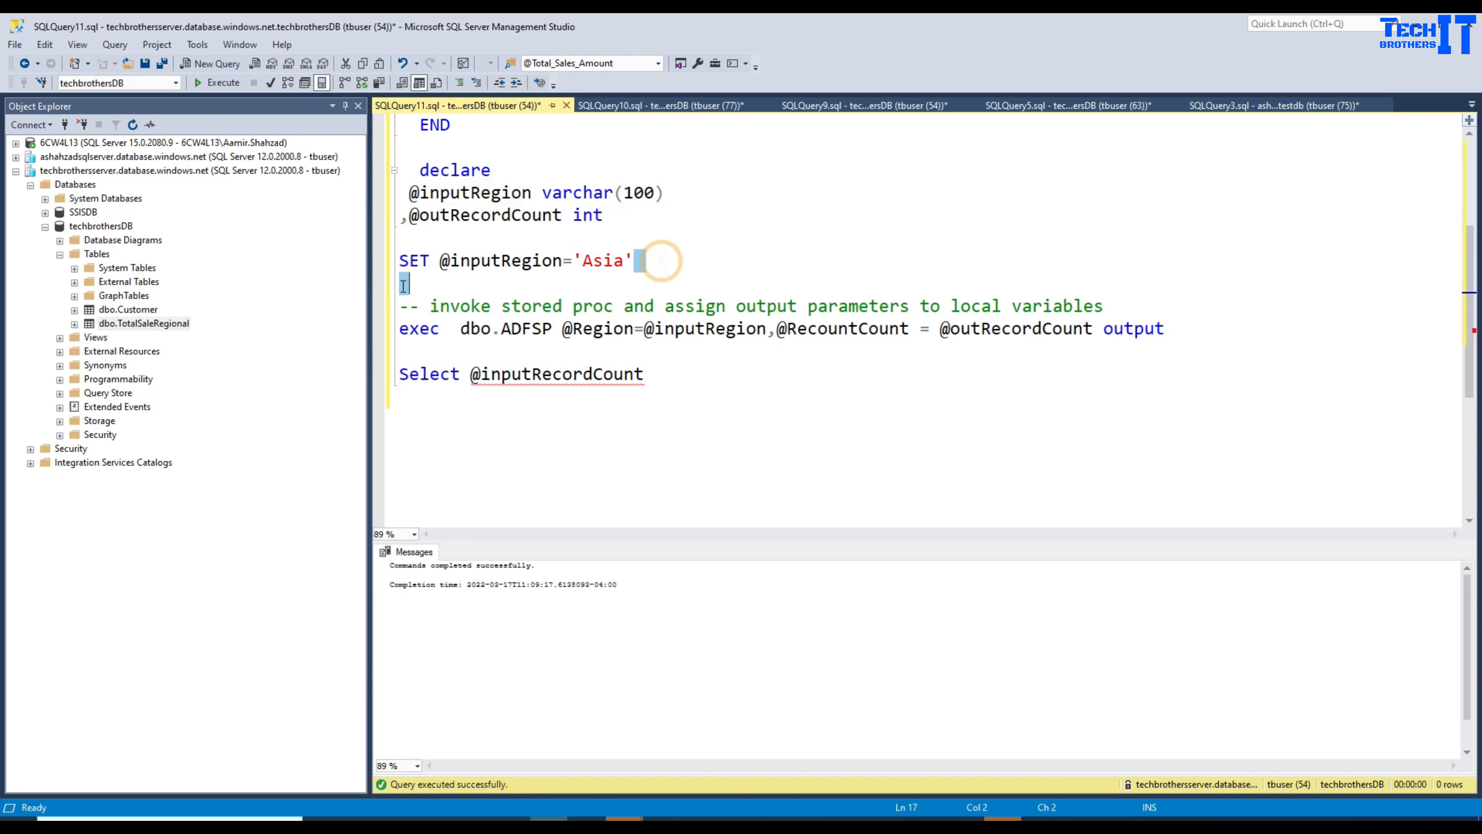
{"action": "left_click_drag", "start_coordinate": [647, 261], "coordinate": [378, 259]}
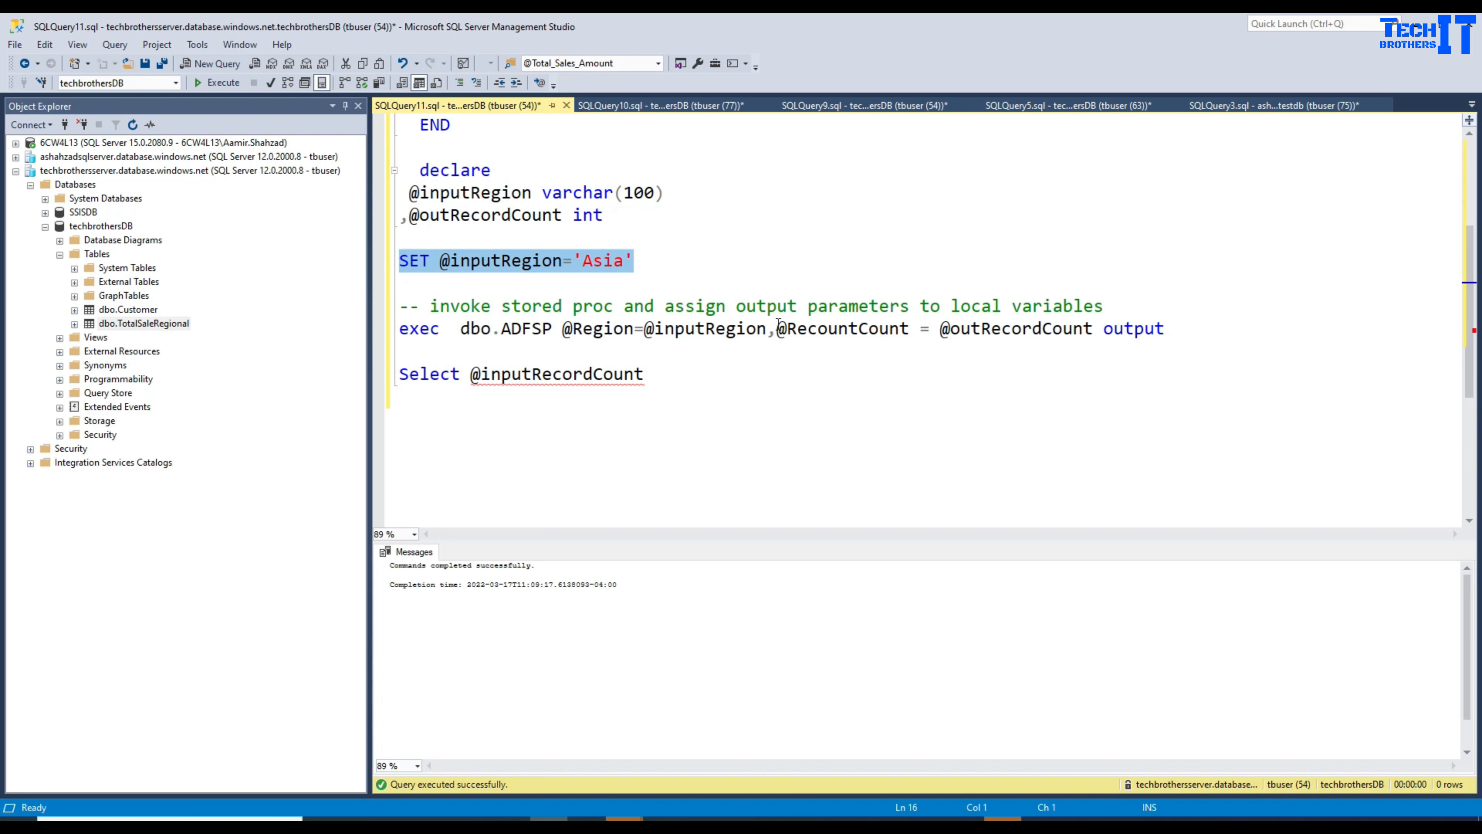
{"action": "left_click_drag", "start_coordinate": [778, 323], "coordinate": [910, 322]}
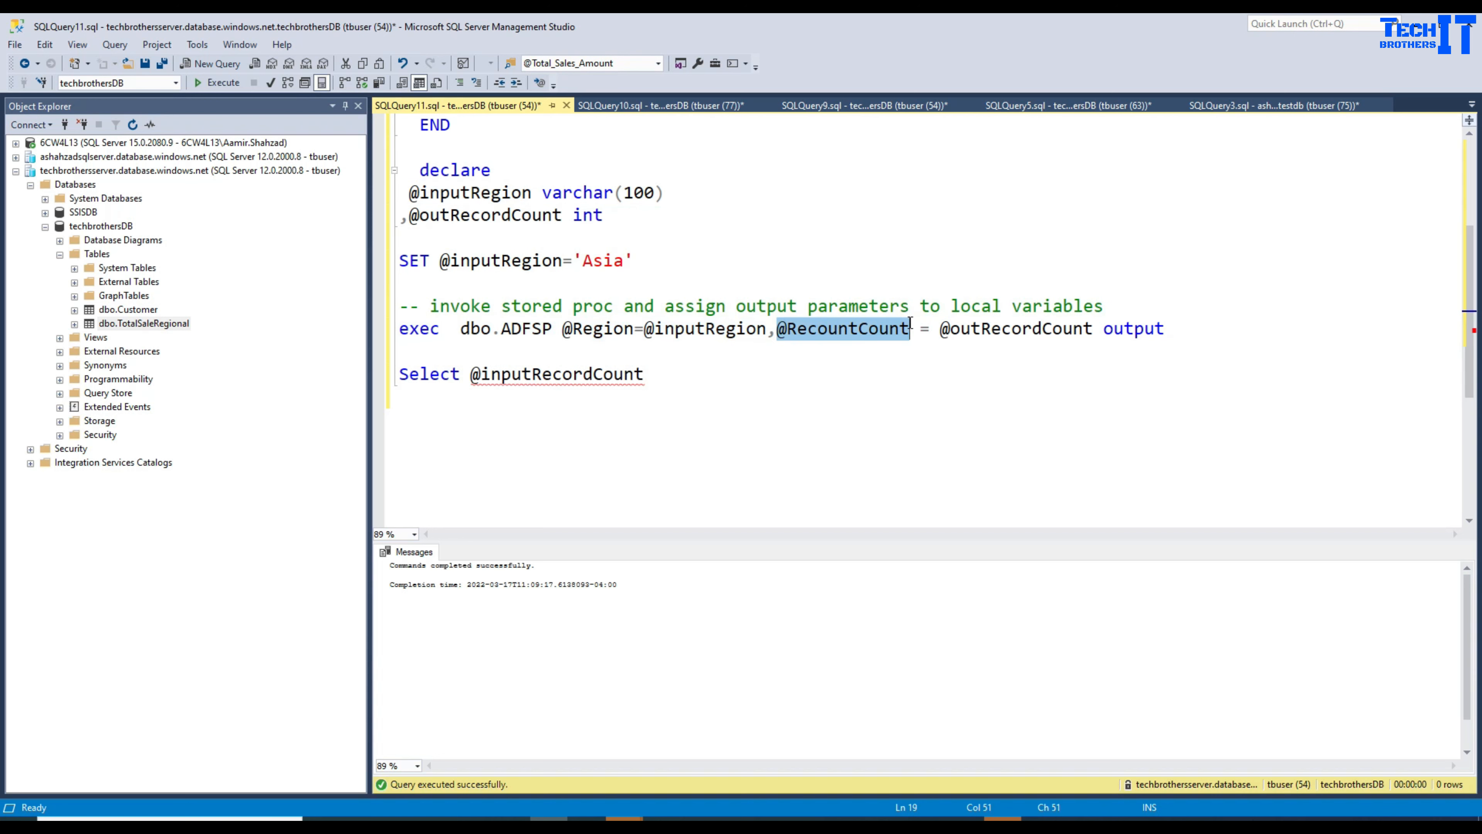
{"action": "double_click", "coordinate": [1020, 328]}
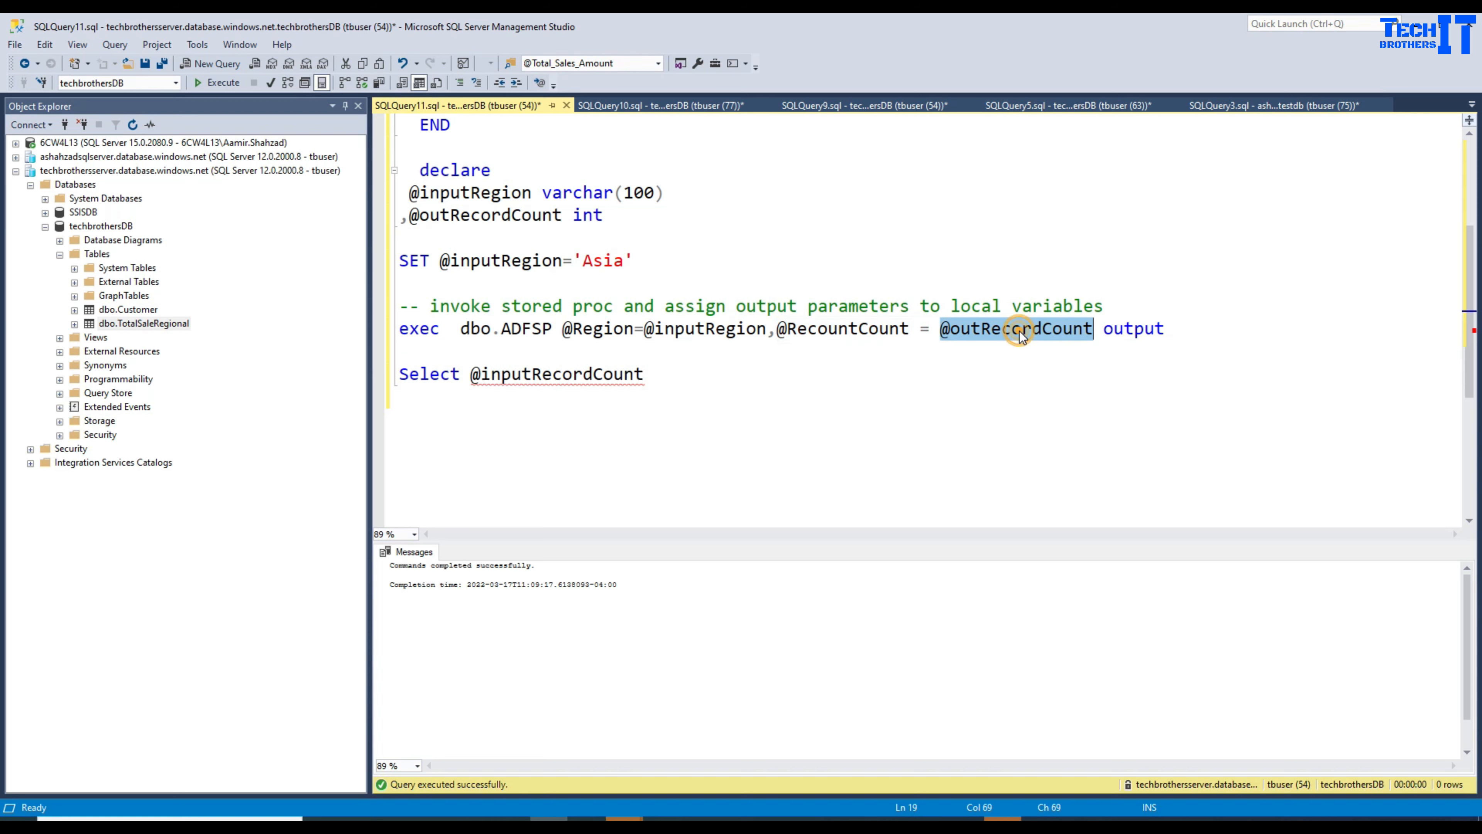
{"action": "double_click", "coordinate": [523, 218]}
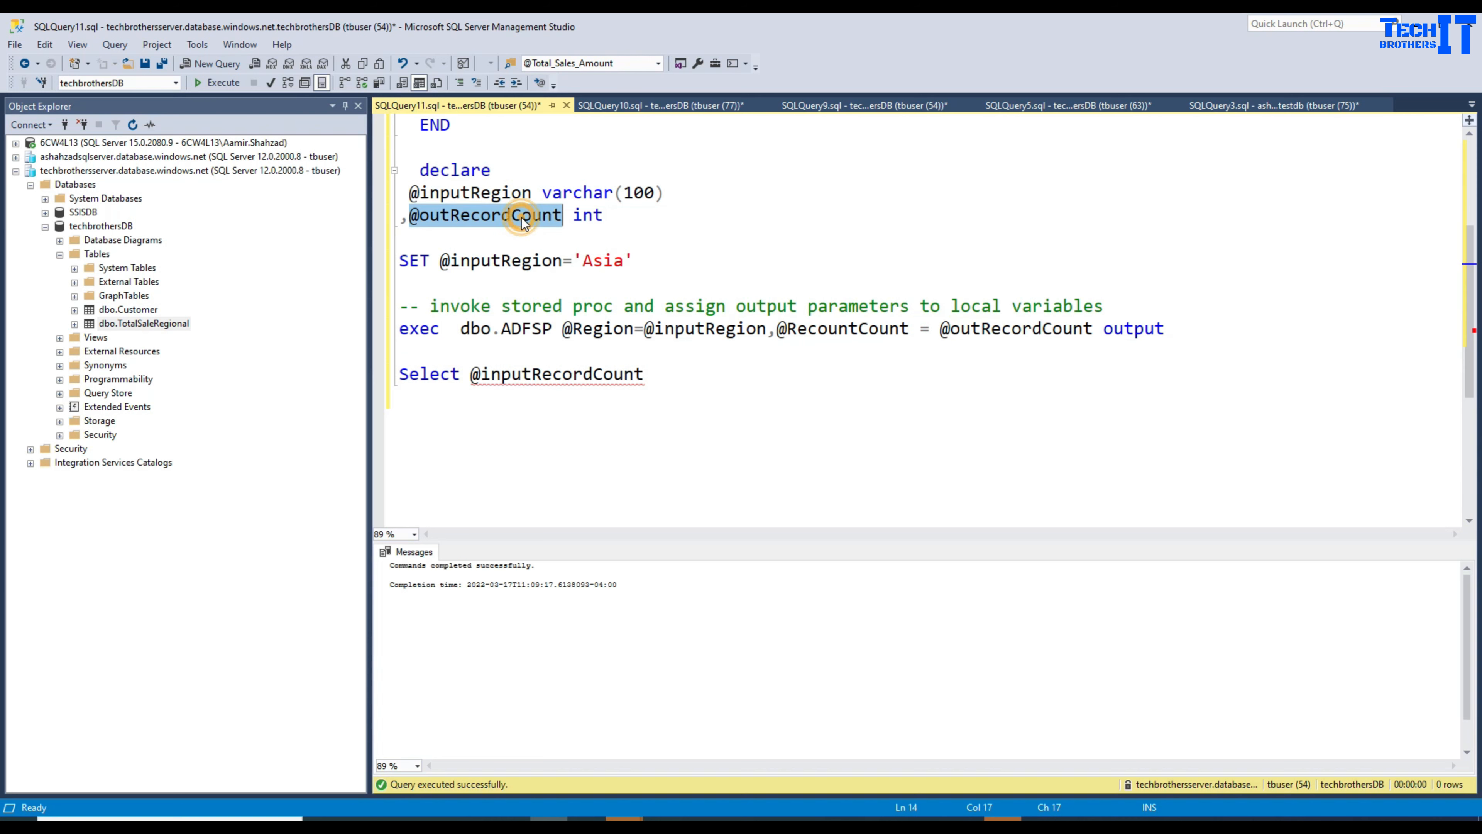
{"action": "double_click", "coordinate": [857, 332]}
{"action": "double_click", "coordinate": [977, 330]}
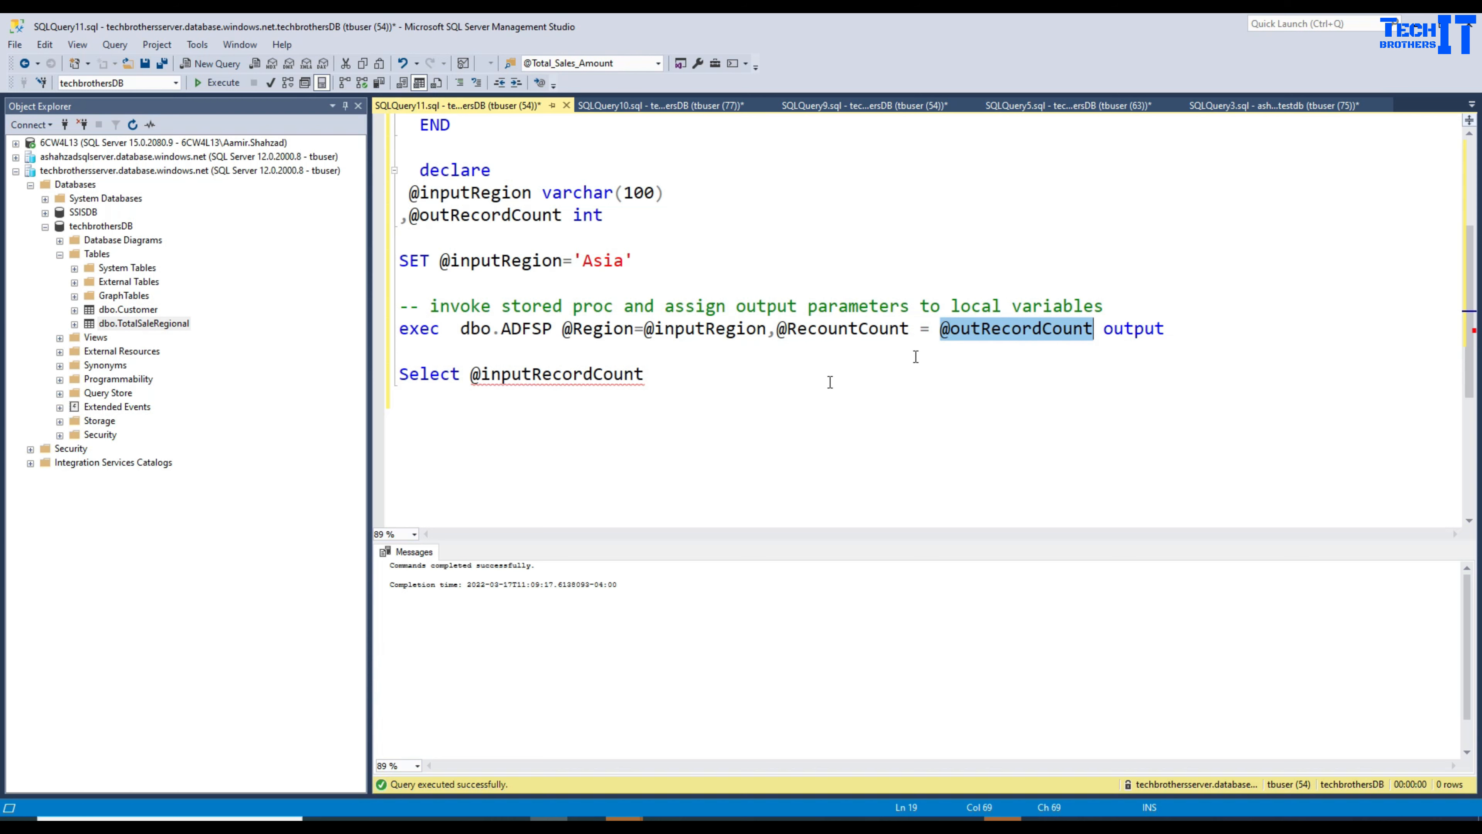
{"action": "left_click", "coordinate": [531, 375]}
{"action": "double_click", "coordinate": [959, 330]}
{"action": "right_click", "coordinate": [960, 322]}
{"action": "left_click", "coordinate": [995, 369]}
{"action": "double_click", "coordinate": [598, 373]}
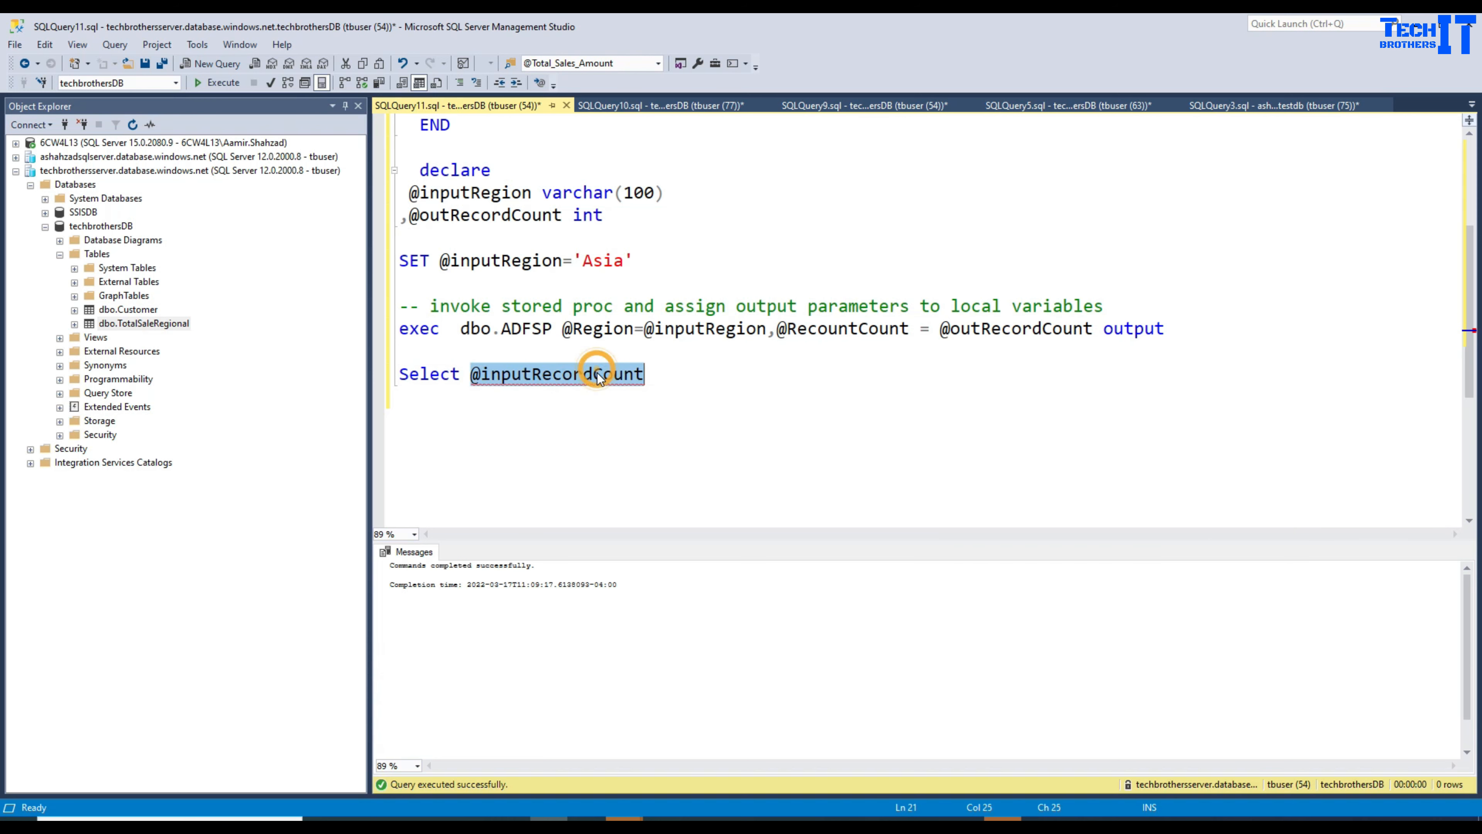
{"action": "key", "text": "ctrl+v"}
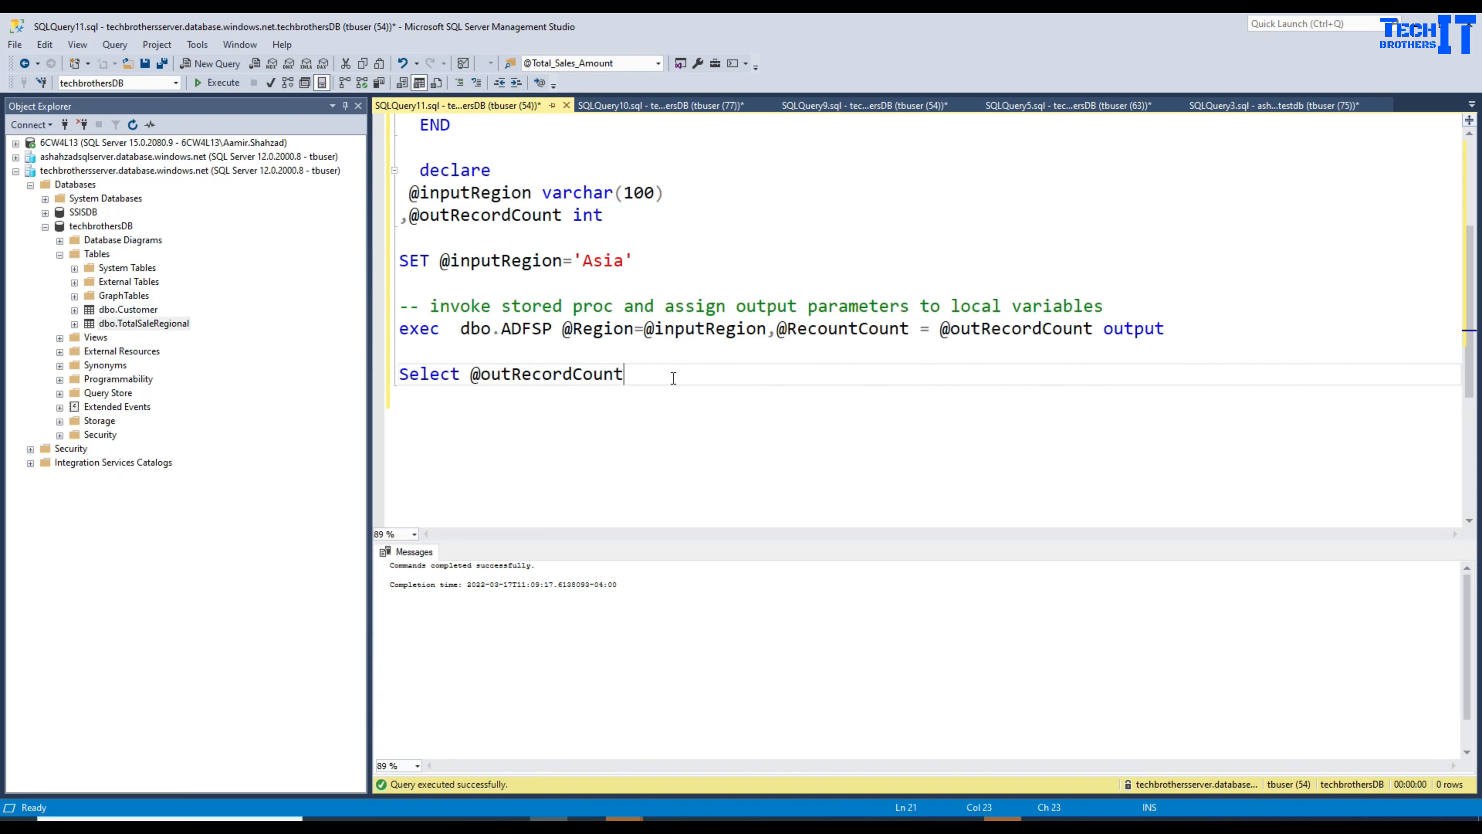
{"action": "left_click_drag", "start_coordinate": [672, 374], "coordinate": [393, 187]}
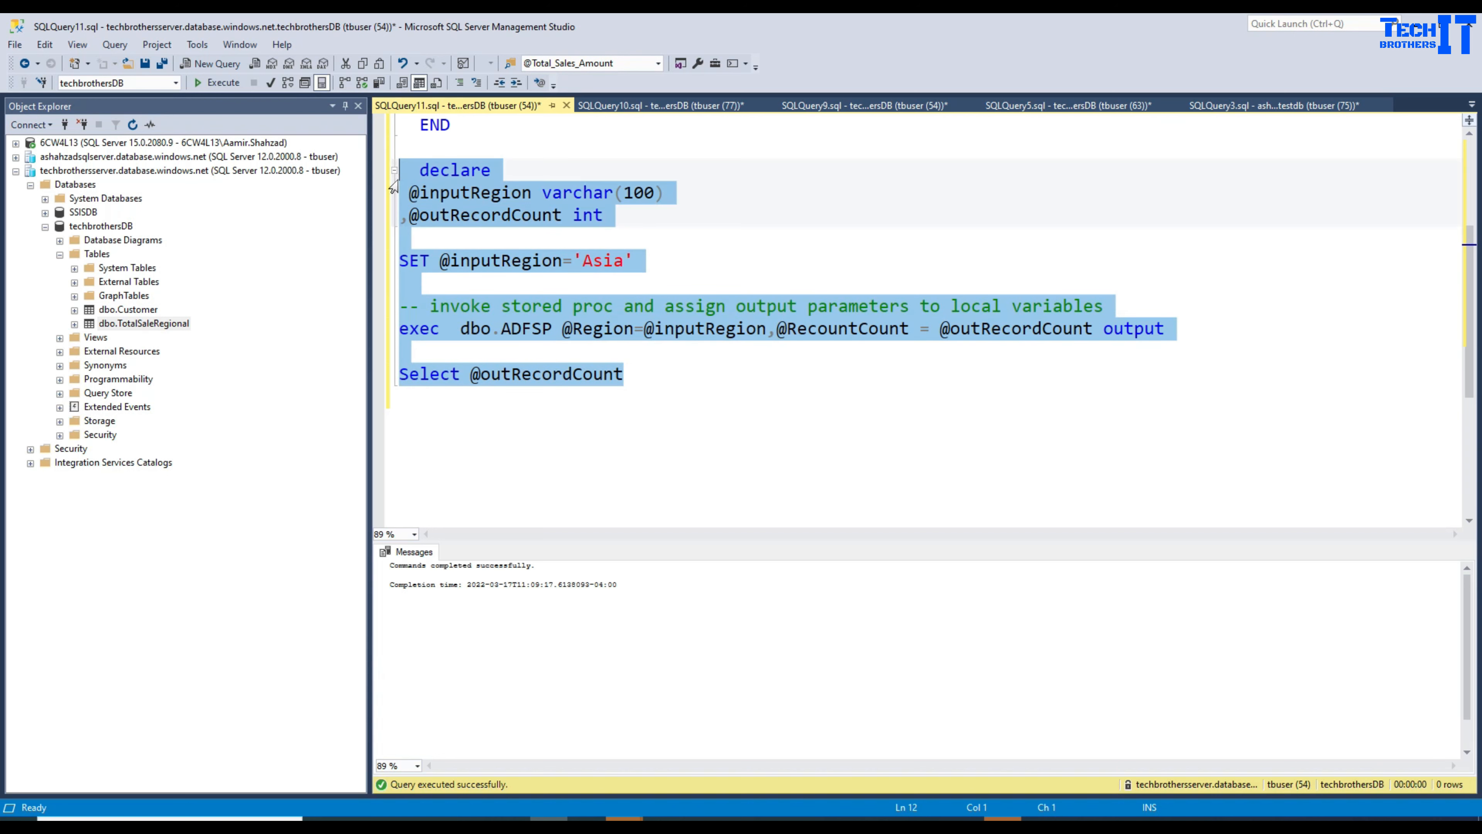
Step: Run the declare/exec/Select test script and review the returned count of 4 for Asia
{"action": "left_click", "coordinate": [231, 84]}
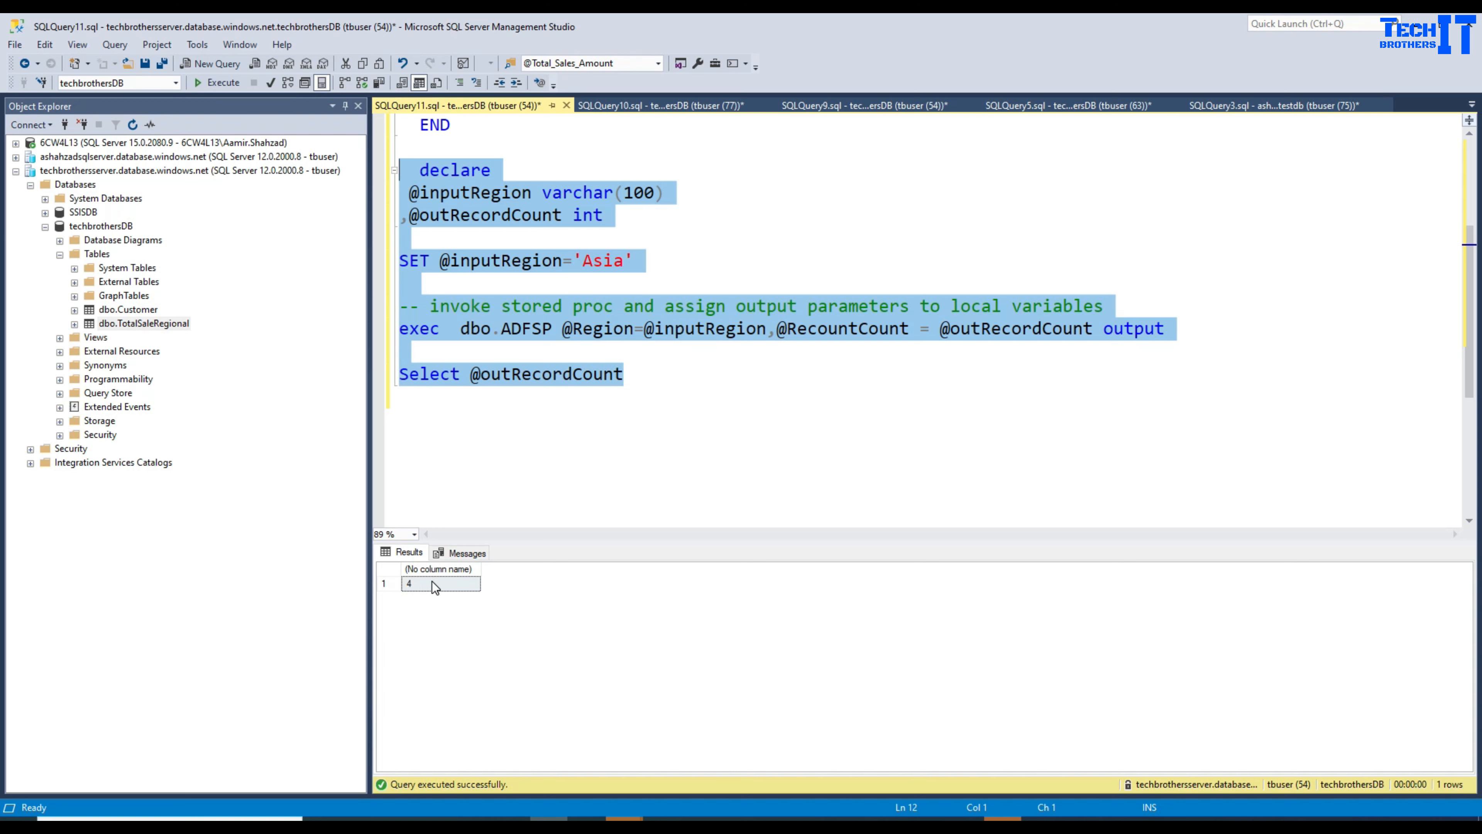
{"action": "left_click", "coordinate": [758, 379]}
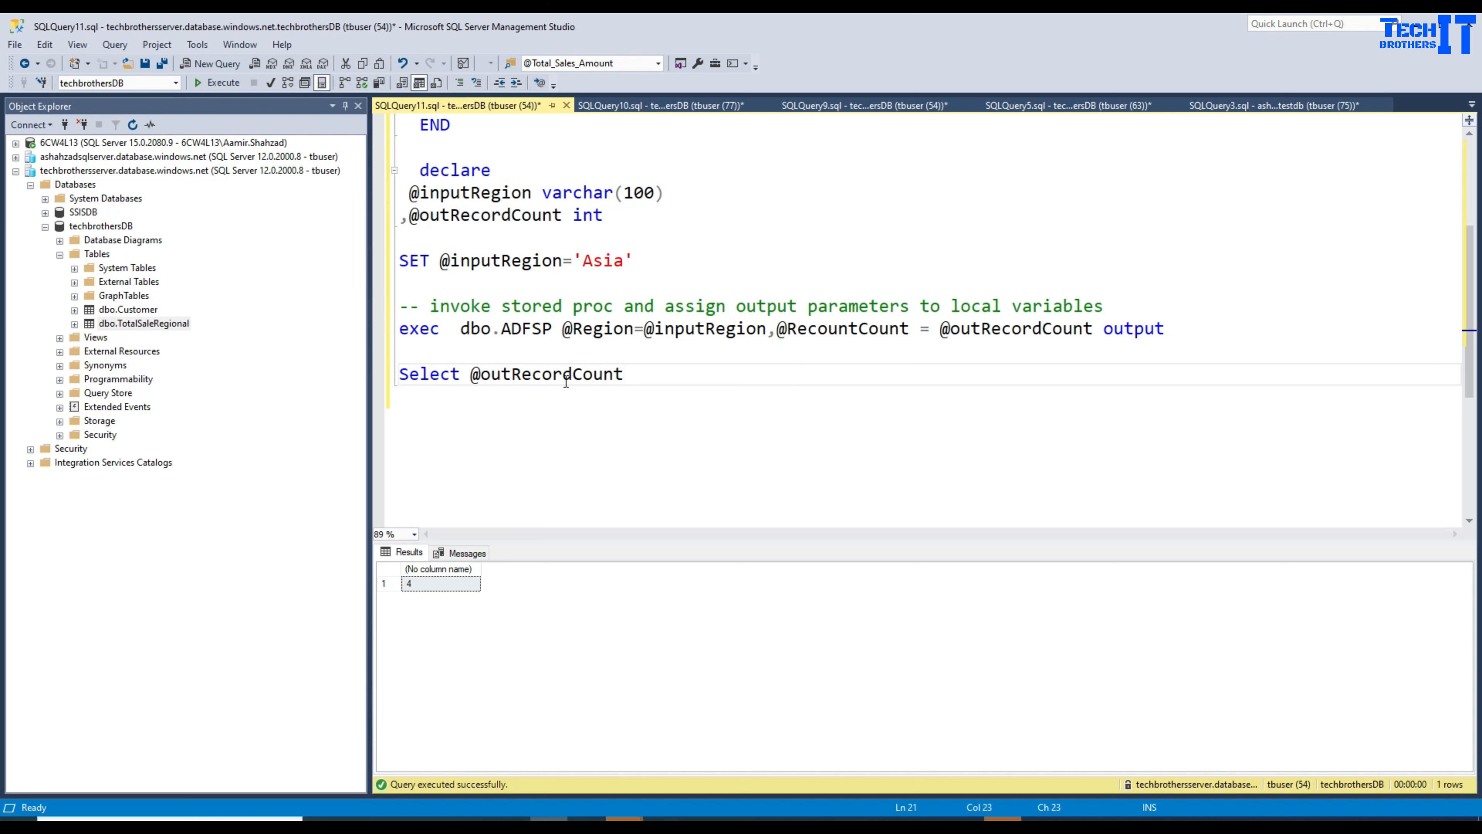
{"action": "left_click_drag", "start_coordinate": [645, 375], "coordinate": [414, 163]}
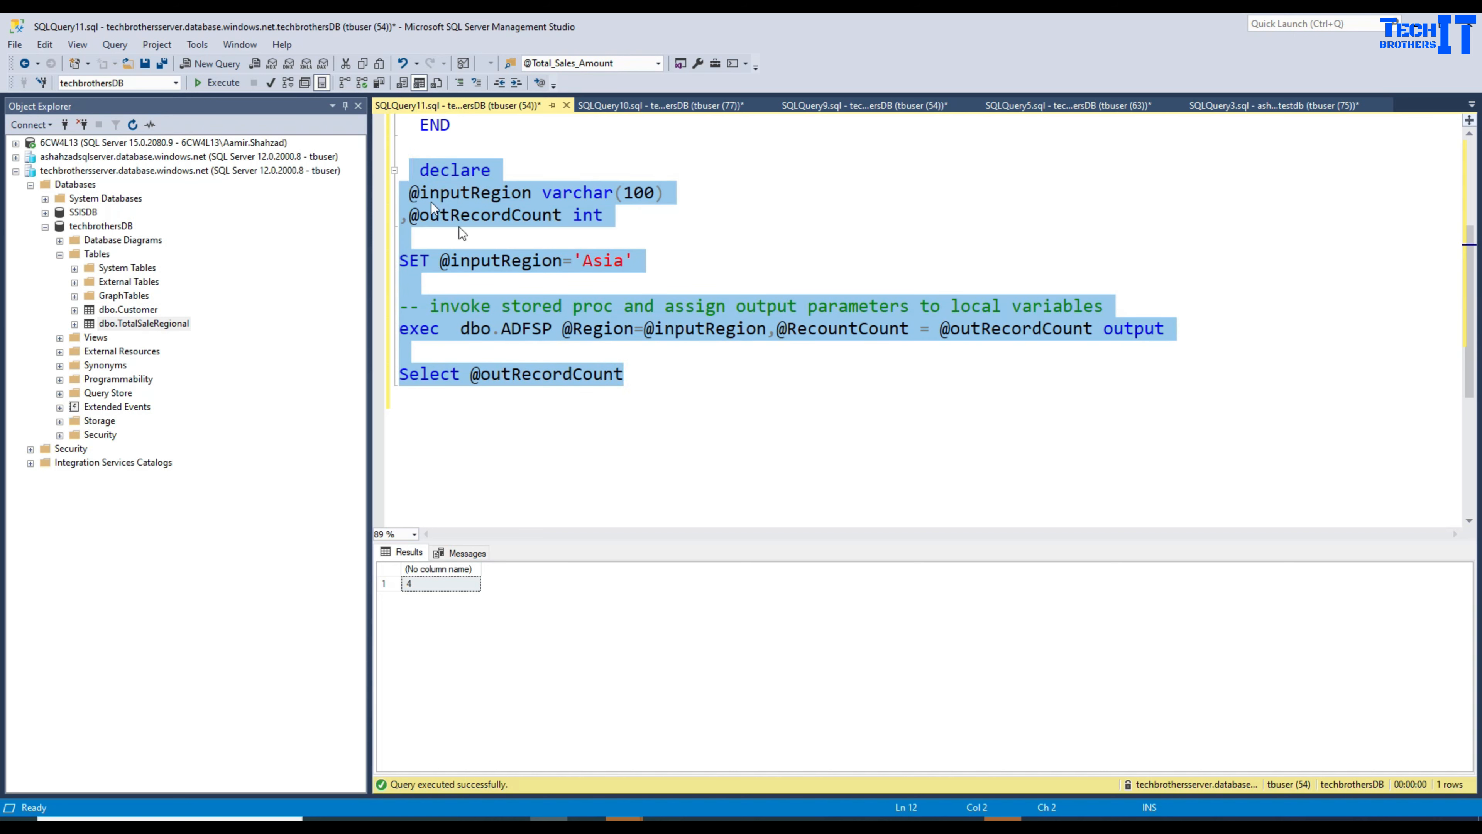
{"action": "left_click", "coordinate": [683, 336]}
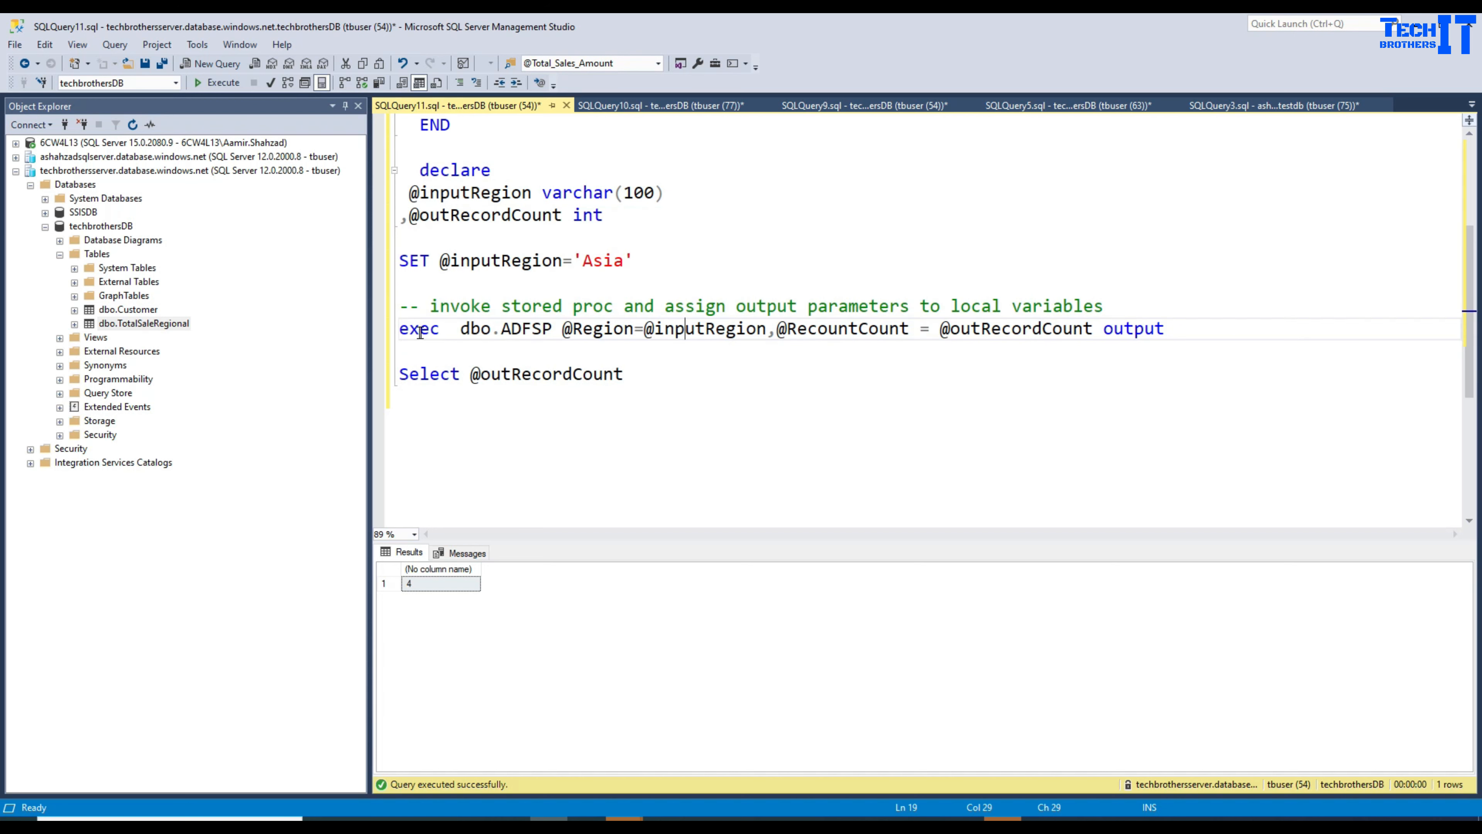
{"action": "left_click_drag", "start_coordinate": [401, 330], "coordinate": [1174, 332]}
{"action": "left_click", "coordinate": [539, 196]}
{"action": "left_click", "coordinate": [572, 230]}
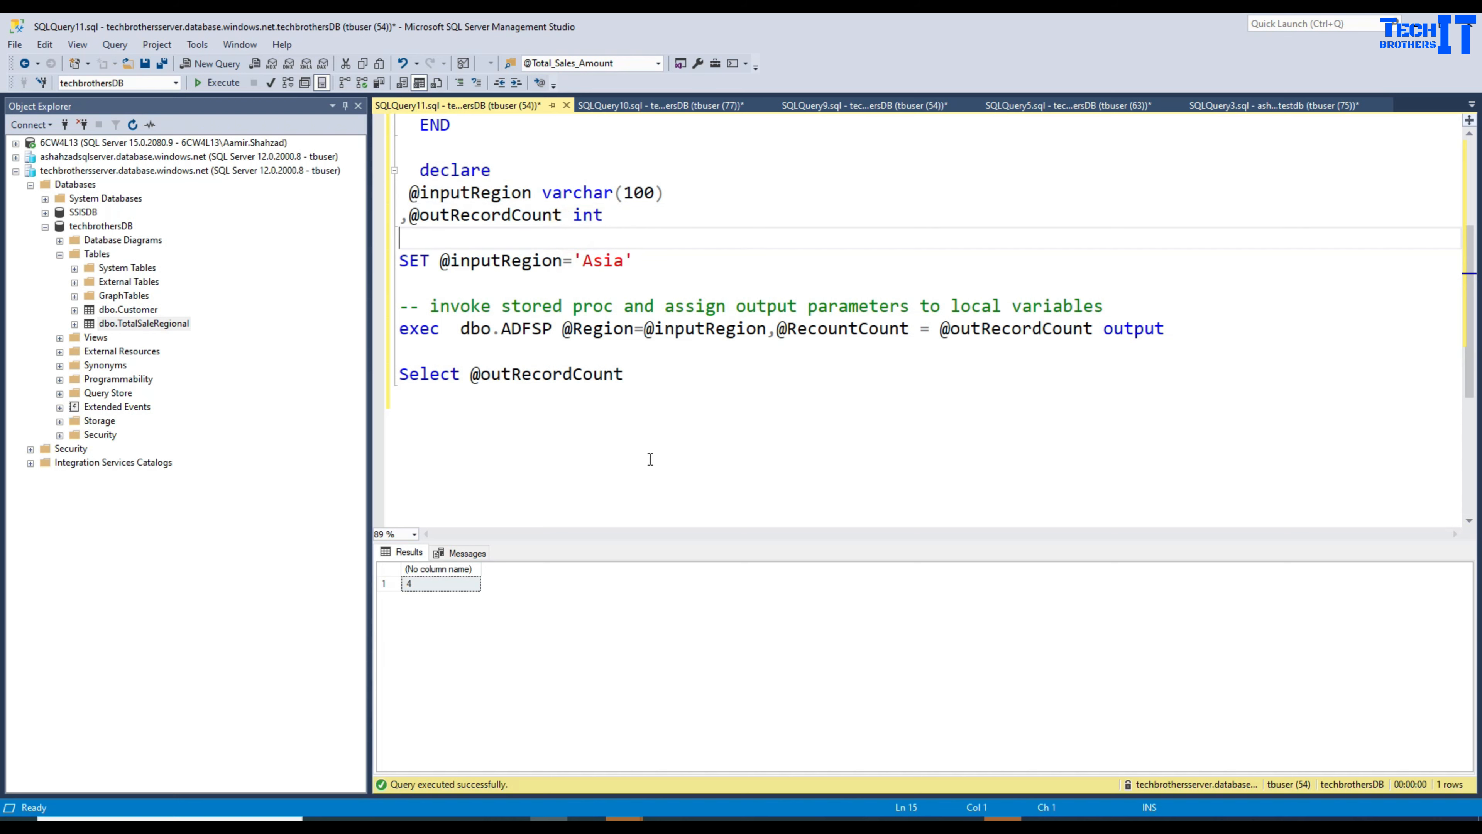
Step: Back in Azure Data Factory, set Script1's linked service to azuresqllnk
{"action": "key", "text": "alt+Tab"}
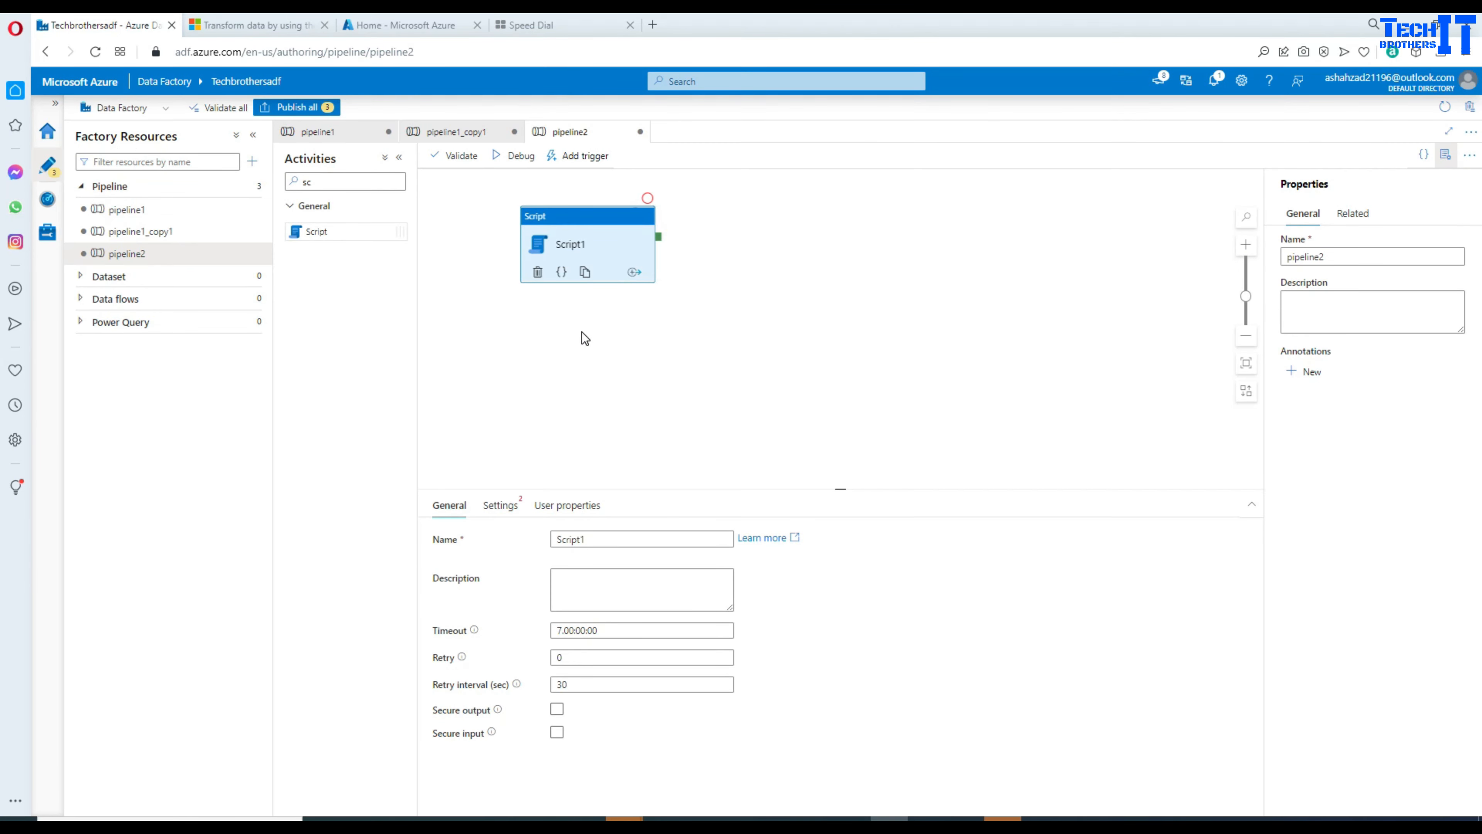
{"action": "left_click_drag", "start_coordinate": [620, 488], "coordinate": [619, 380]}
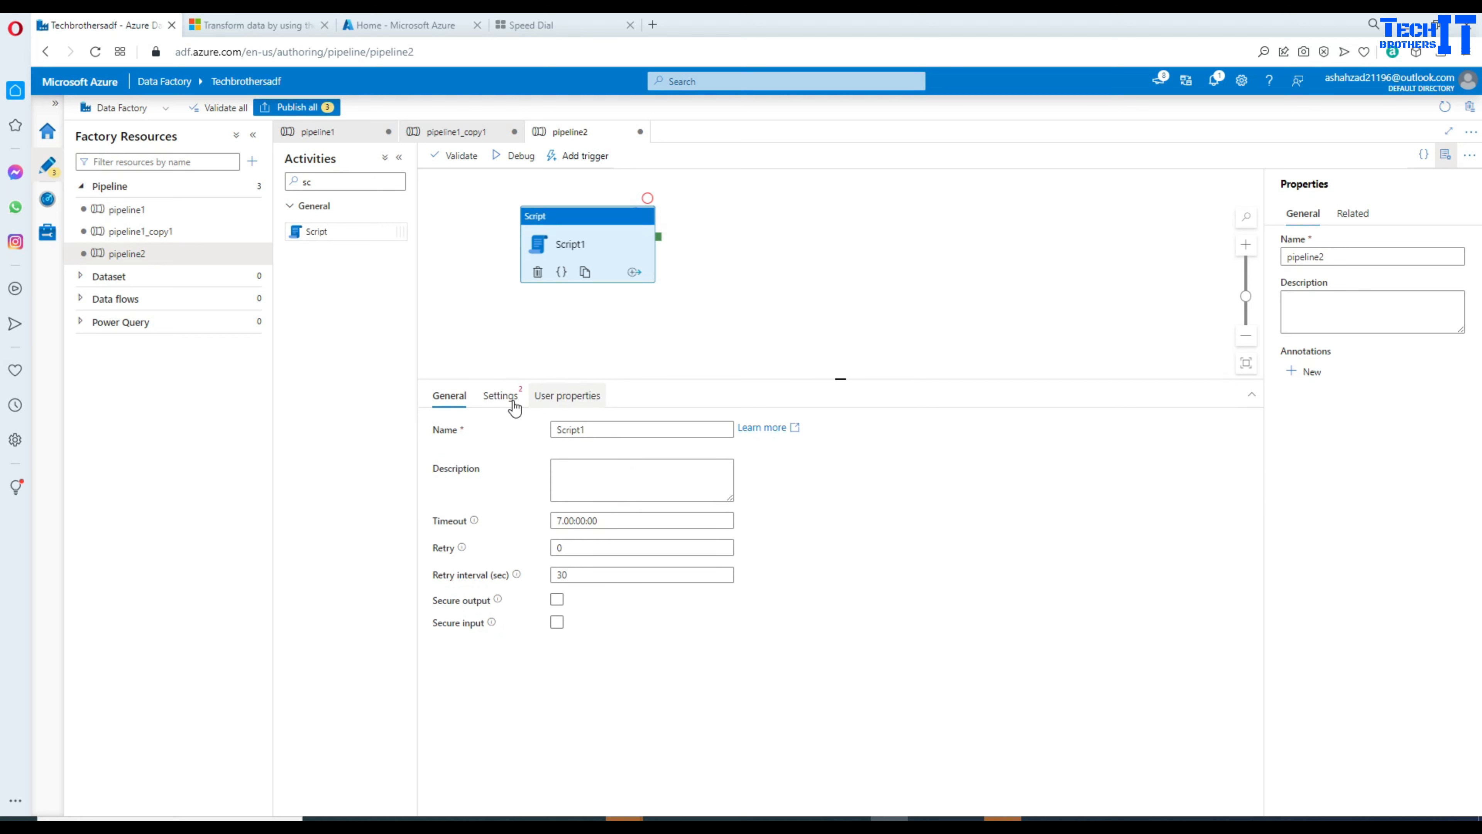
{"action": "left_click", "coordinate": [499, 396]}
{"action": "left_click", "coordinate": [586, 444]}
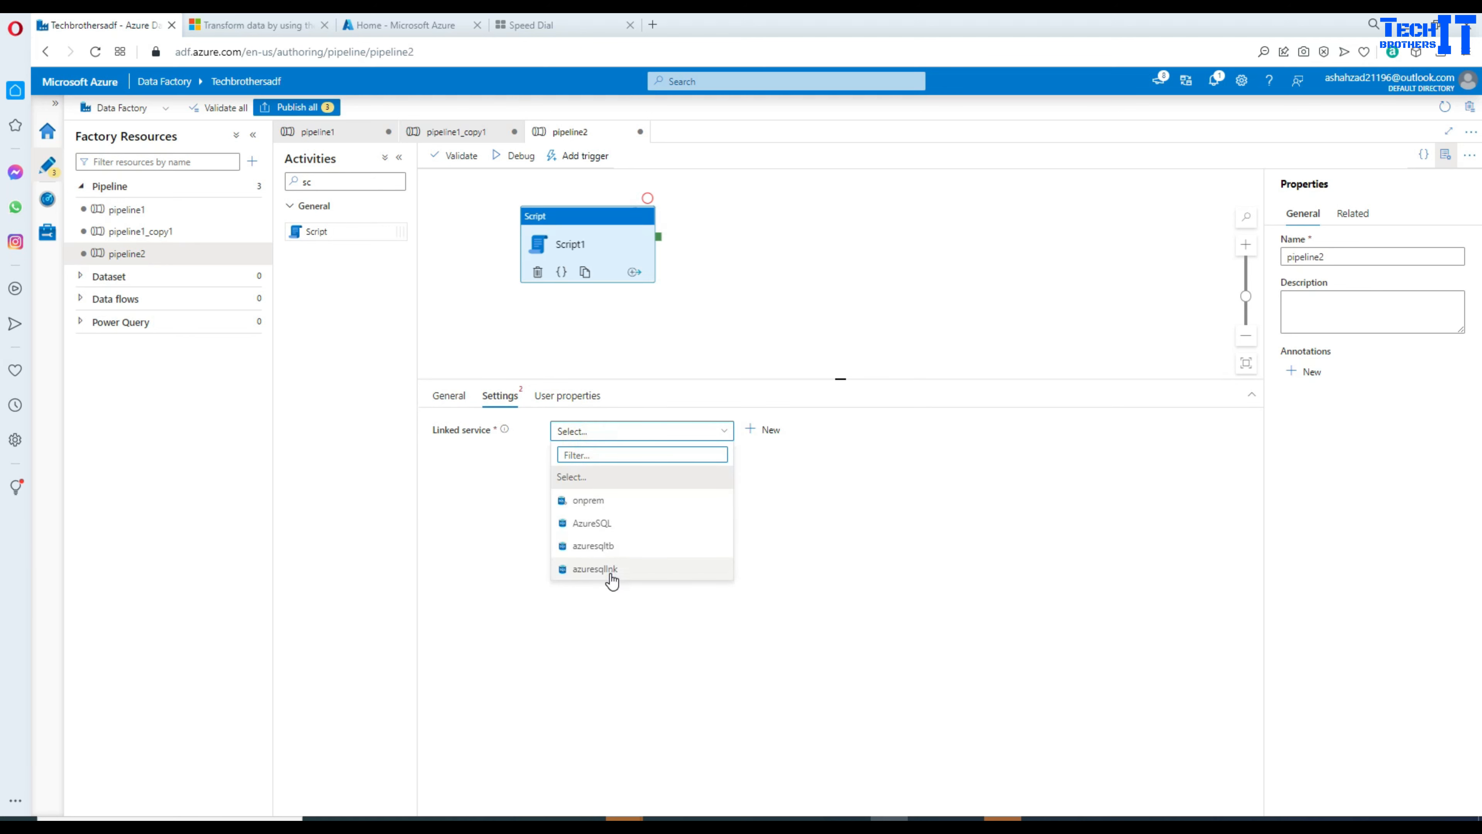
{"action": "left_click", "coordinate": [609, 572]}
{"action": "left_click", "coordinate": [575, 488]}
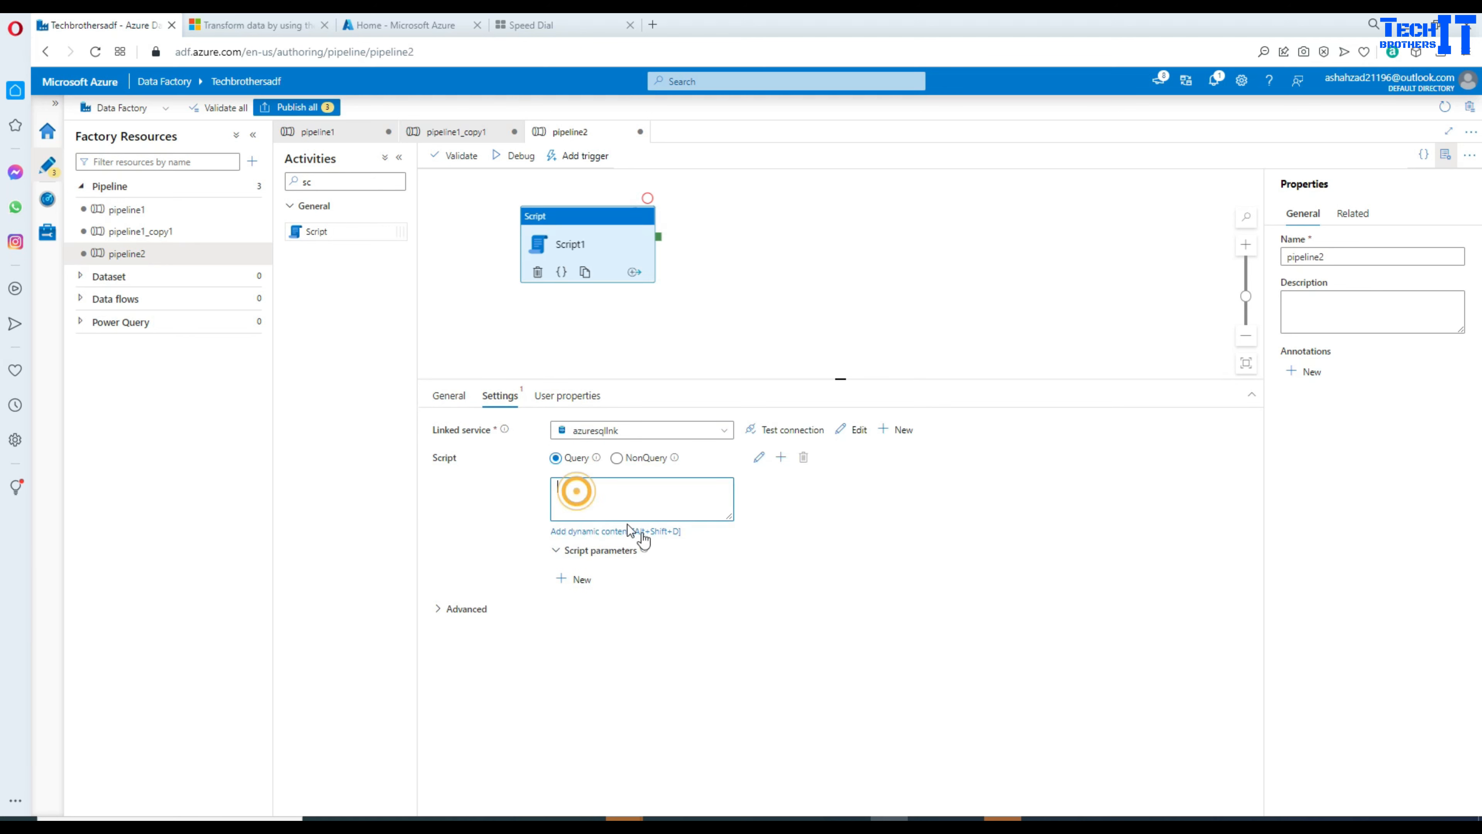
{"action": "left_click_drag", "start_coordinate": [729, 516], "coordinate": [1020, 581]}
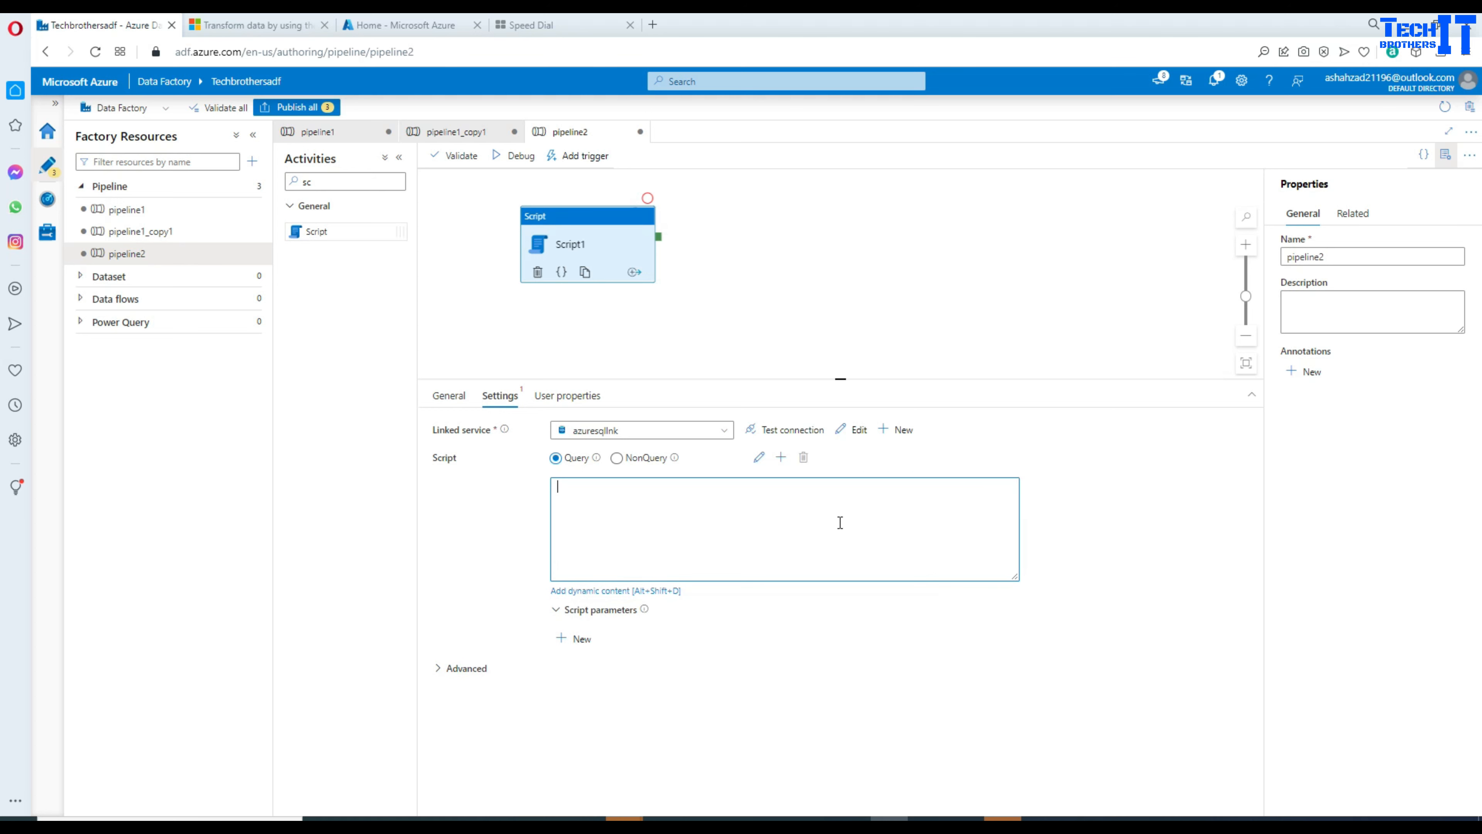
{"action": "type", "text": "exec dbo.ADFSP @Region=@inputRegion,@RecountCount = @outRecordCount output"}
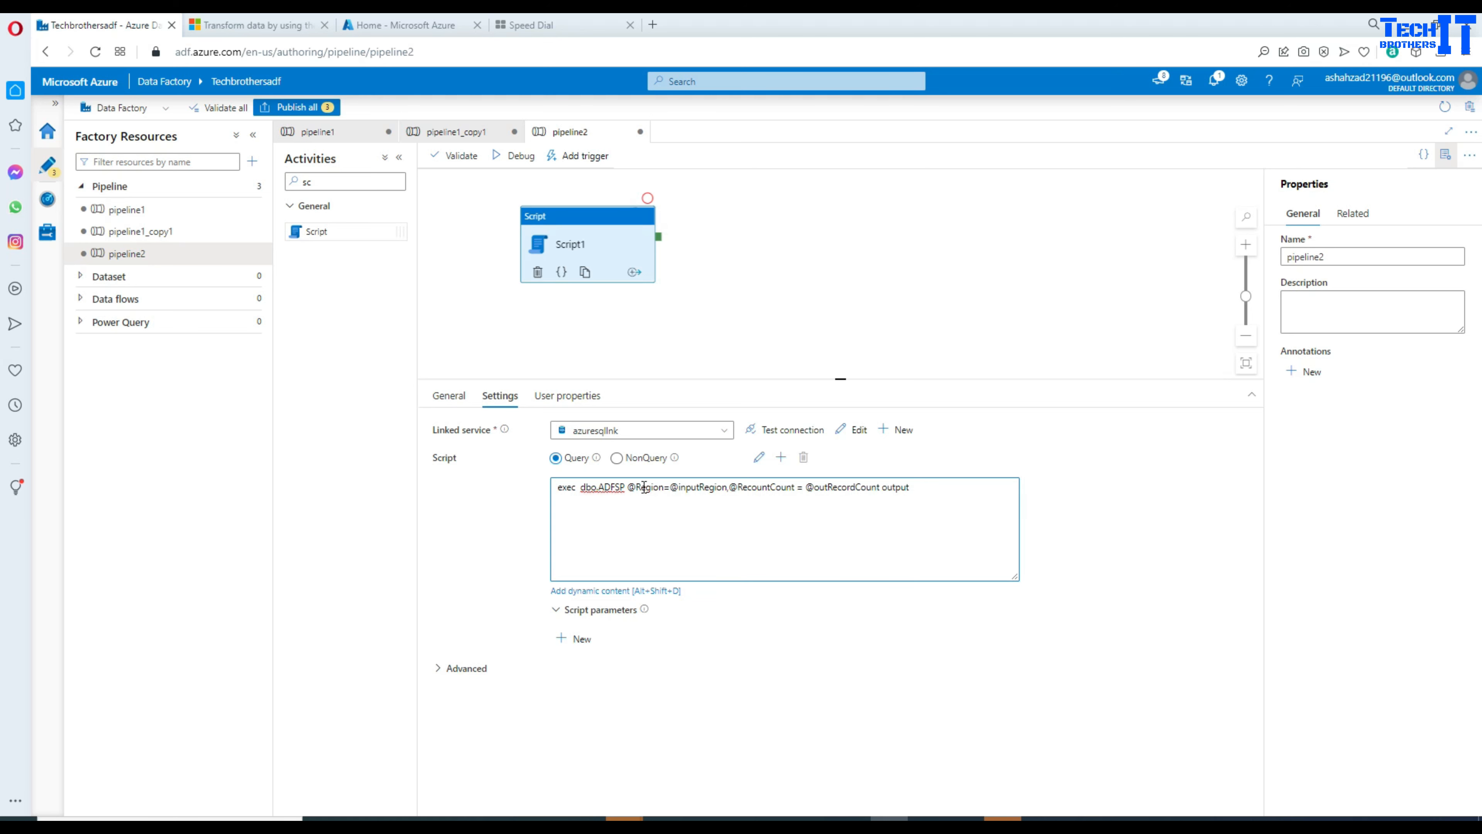
{"action": "double_click", "coordinate": [687, 489]}
{"action": "left_click", "coordinate": [564, 636]}
{"action": "left_click", "coordinate": [683, 676]}
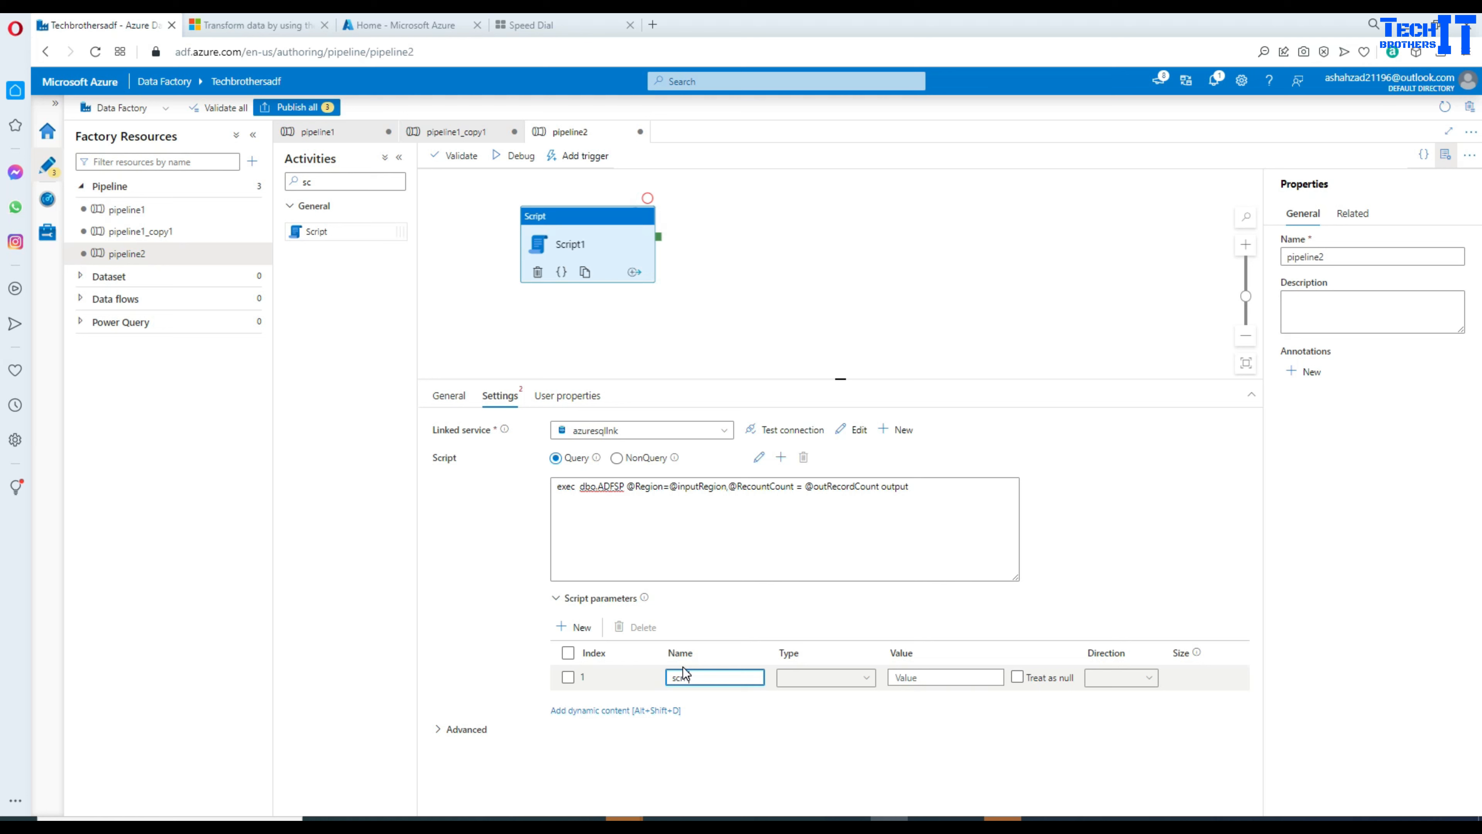
Step: Make parameter scrRegion a String input with value Asia
{"action": "left_click", "coordinate": [865, 689]}
{"action": "type", "text": "s"}
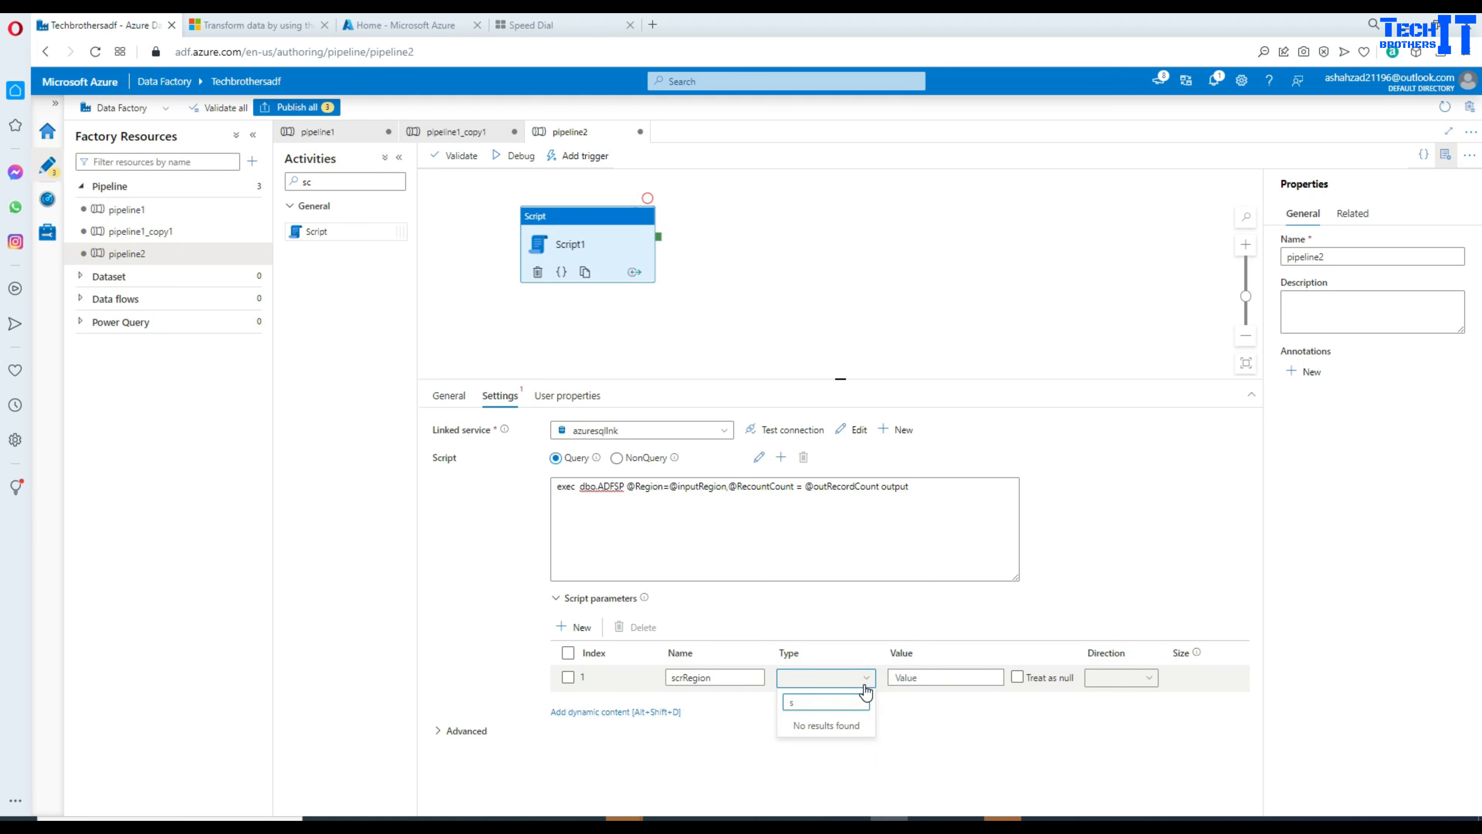
{"action": "type", "text": "str"}
{"action": "left_click", "coordinate": [822, 727]}
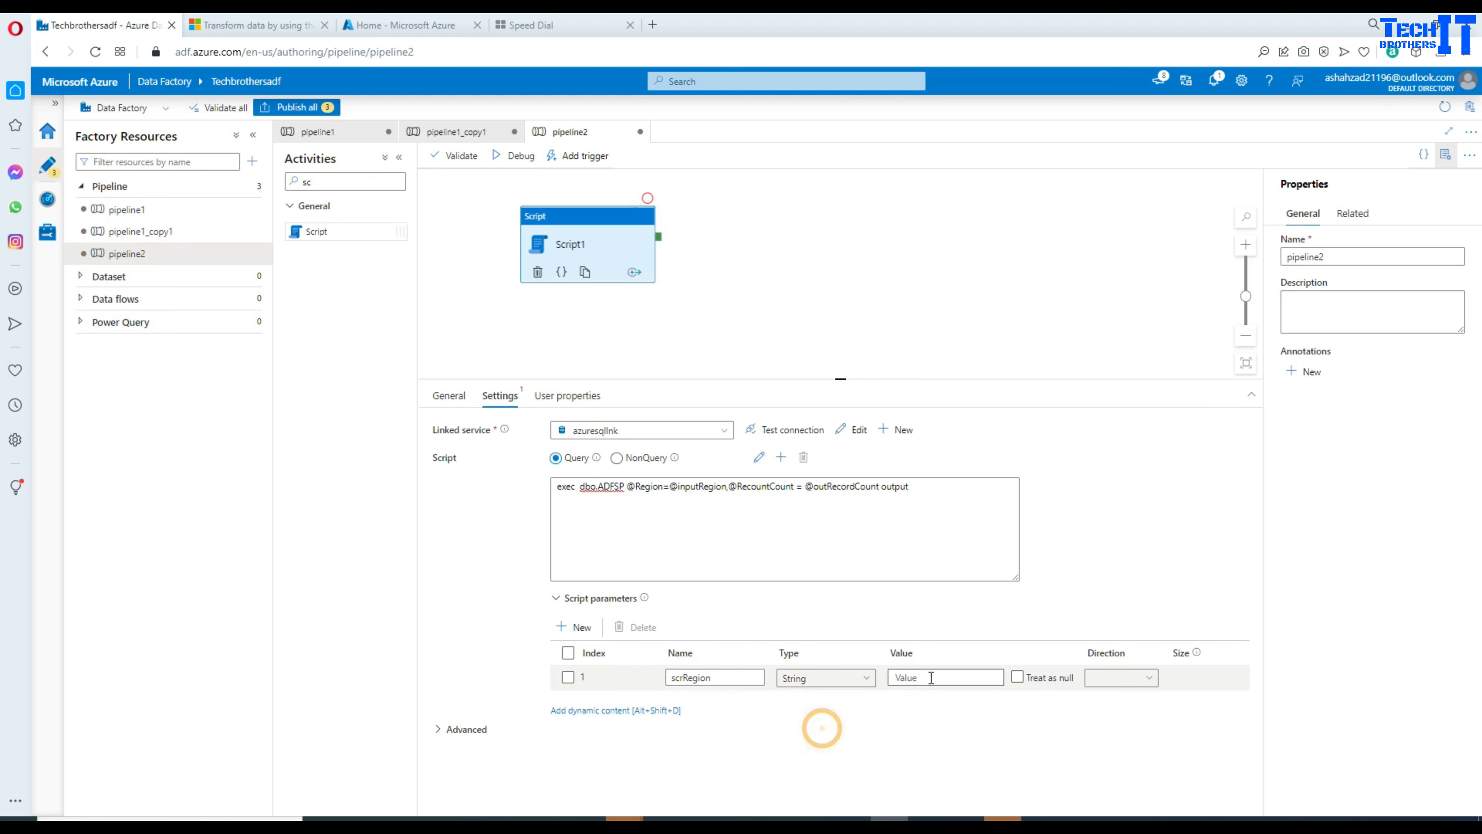
{"action": "left_click", "coordinate": [931, 678]}
{"action": "type", "text": "Asia"}
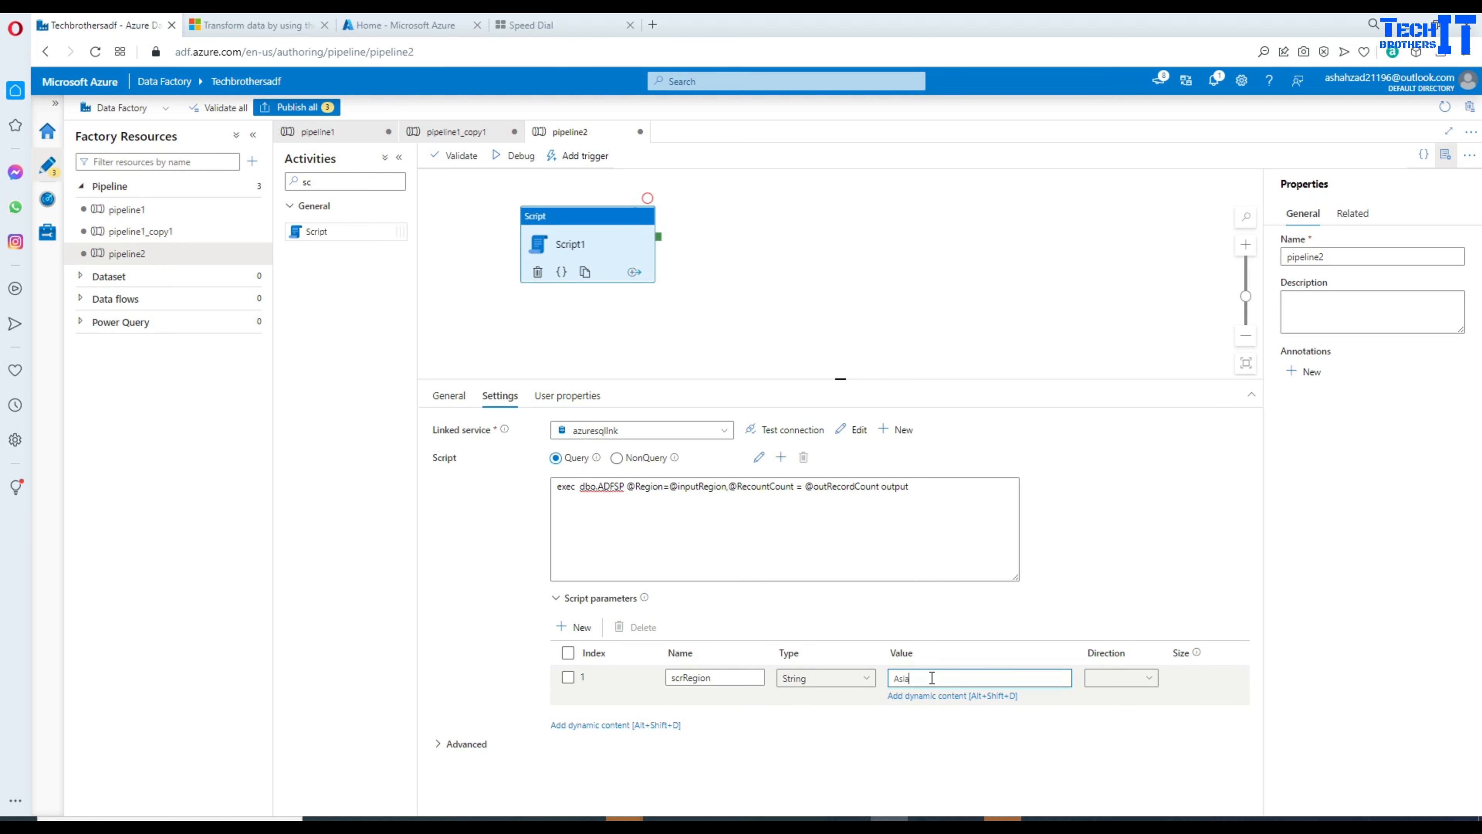
{"action": "left_click", "coordinate": [1132, 677]}
{"action": "left_click", "coordinate": [1124, 702]}
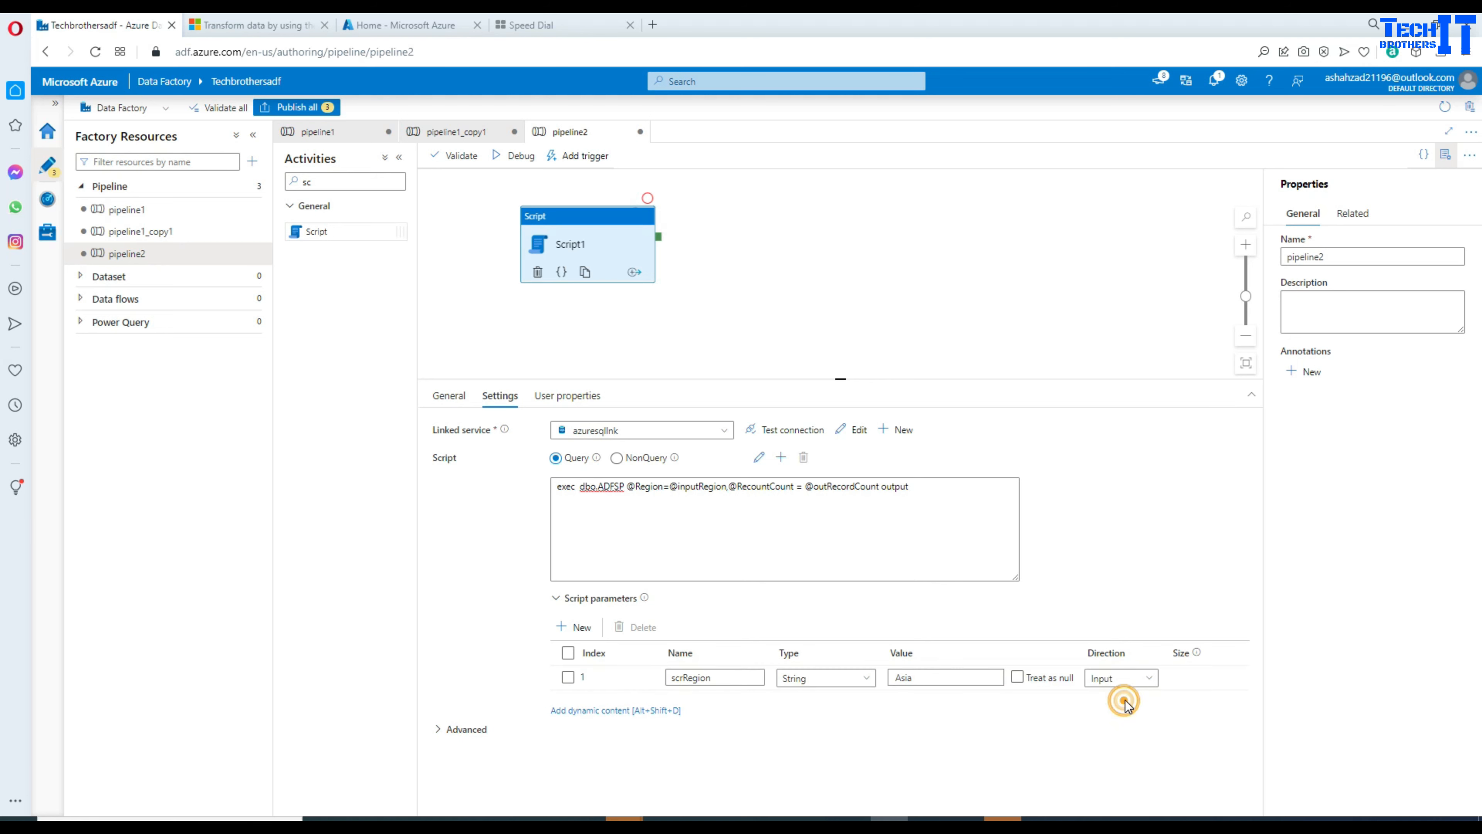
{"action": "left_click_drag", "start_coordinate": [714, 678], "coordinate": [670, 676]}
{"action": "right_click", "coordinate": [675, 678]}
{"action": "left_click", "coordinate": [739, 423]}
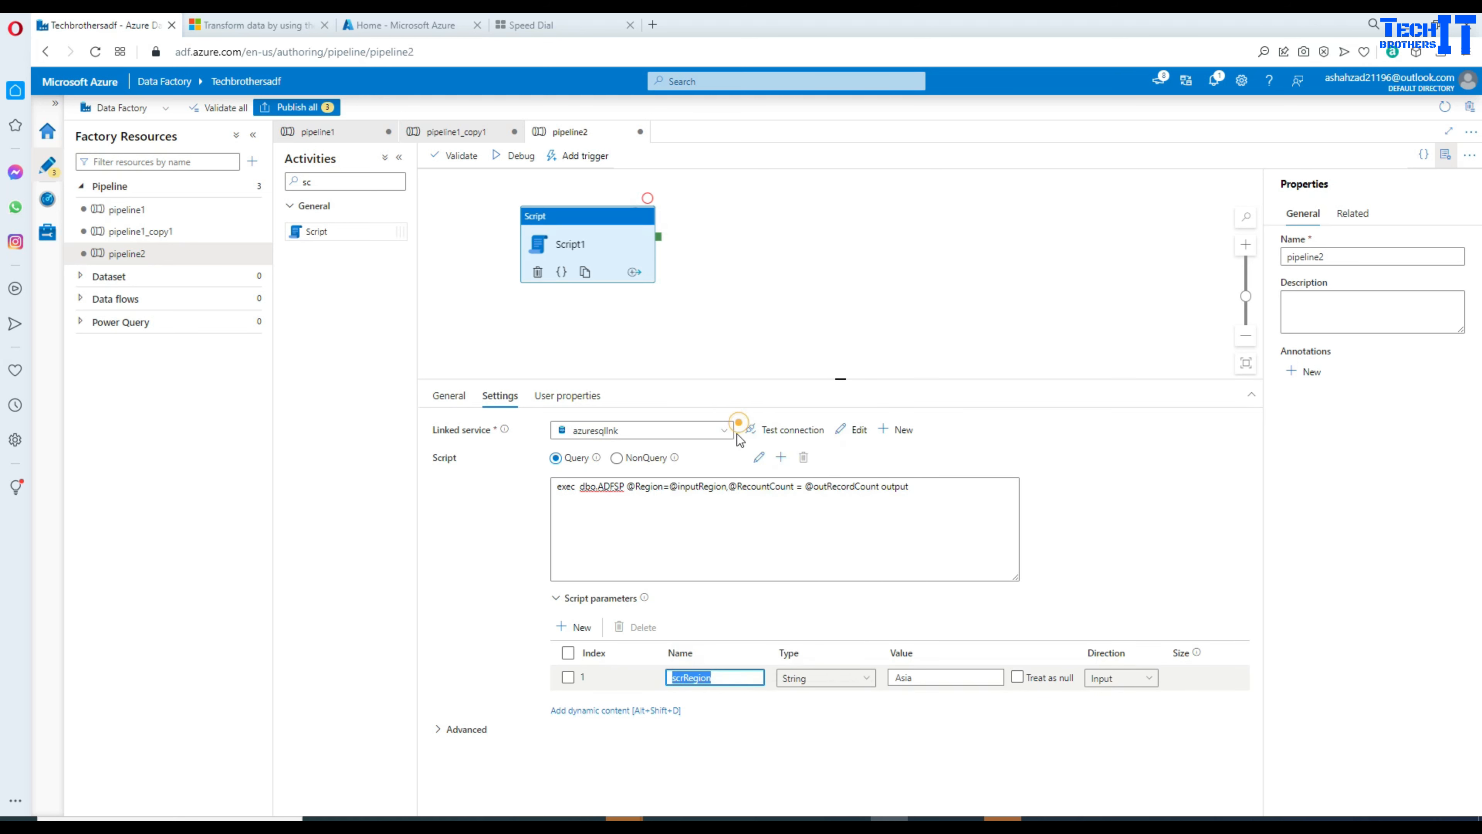
{"action": "left_click", "coordinate": [699, 487]}
{"action": "left_click_drag", "start_coordinate": [726, 488], "coordinate": [683, 485]}
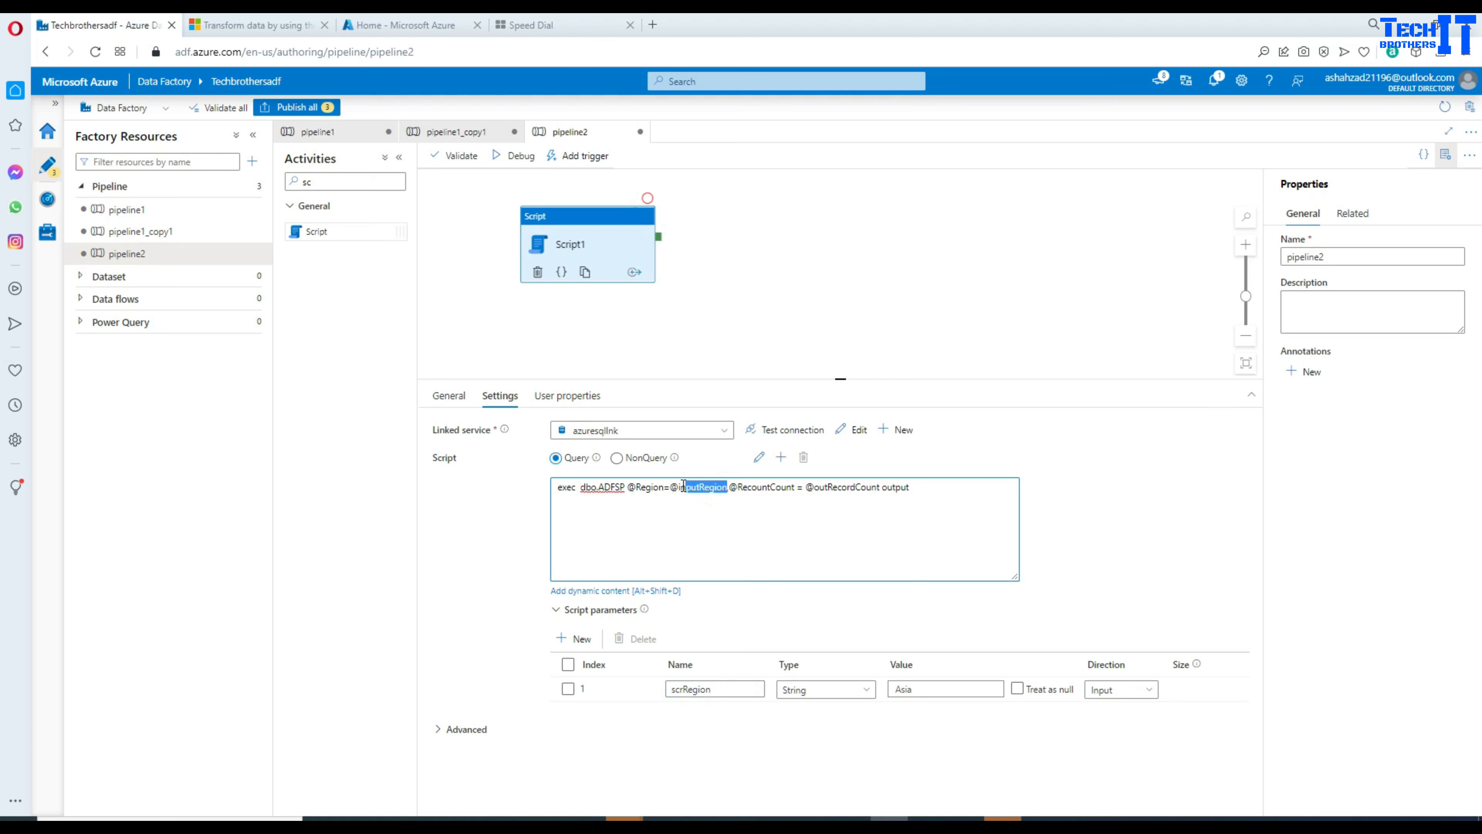
{"action": "key", "text": "ctrl+v"}
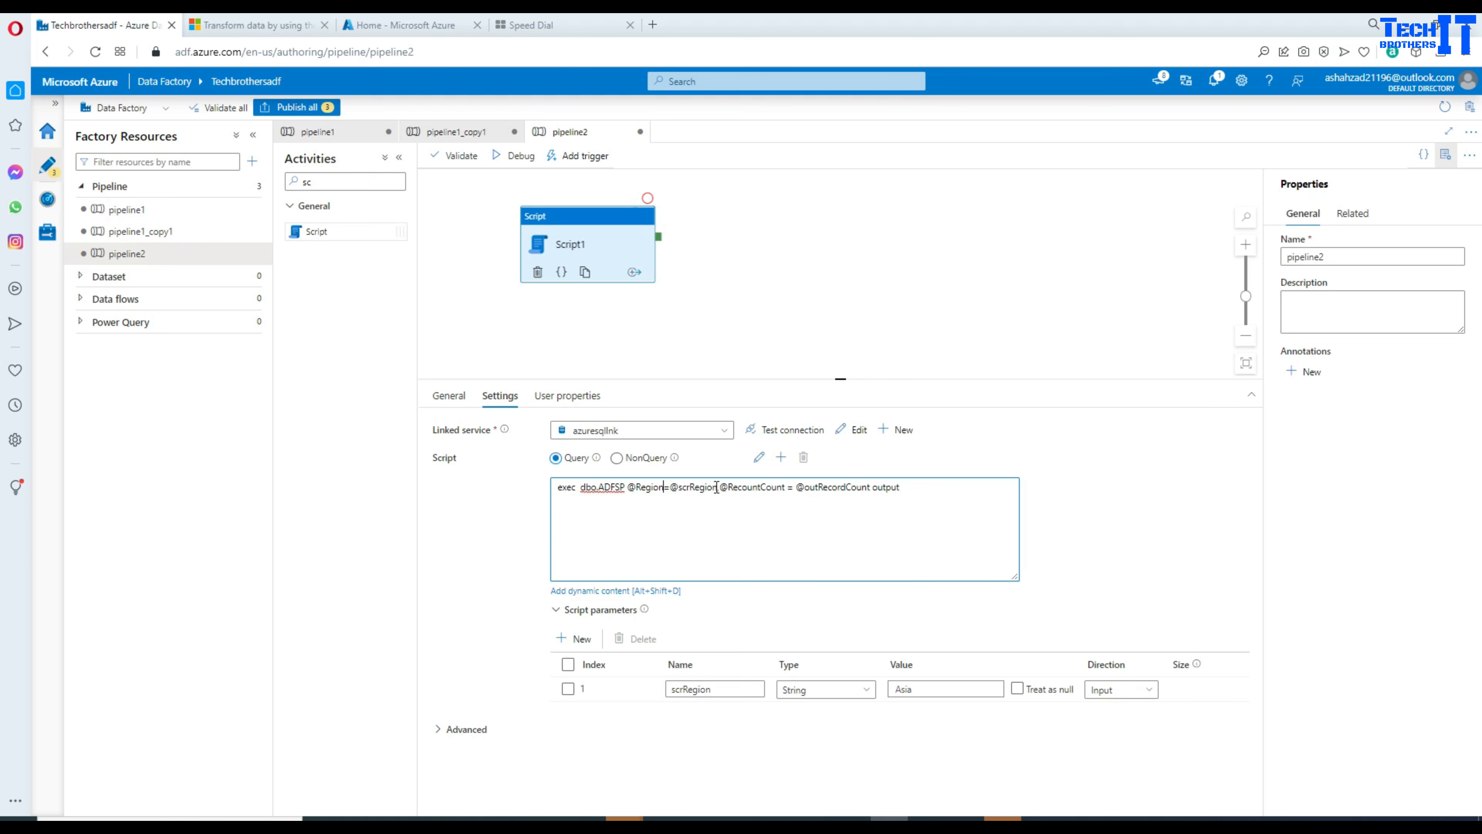
{"action": "left_click_drag", "start_coordinate": [717, 487], "coordinate": [681, 485]}
{"action": "left_click", "coordinate": [662, 488]}
{"action": "left_click_drag", "start_coordinate": [788, 487], "coordinate": [722, 488]}
{"action": "double_click", "coordinate": [804, 489]}
{"action": "left_click", "coordinate": [794, 489]}
{"action": "left_click_drag", "start_coordinate": [871, 487], "coordinate": [798, 491]}
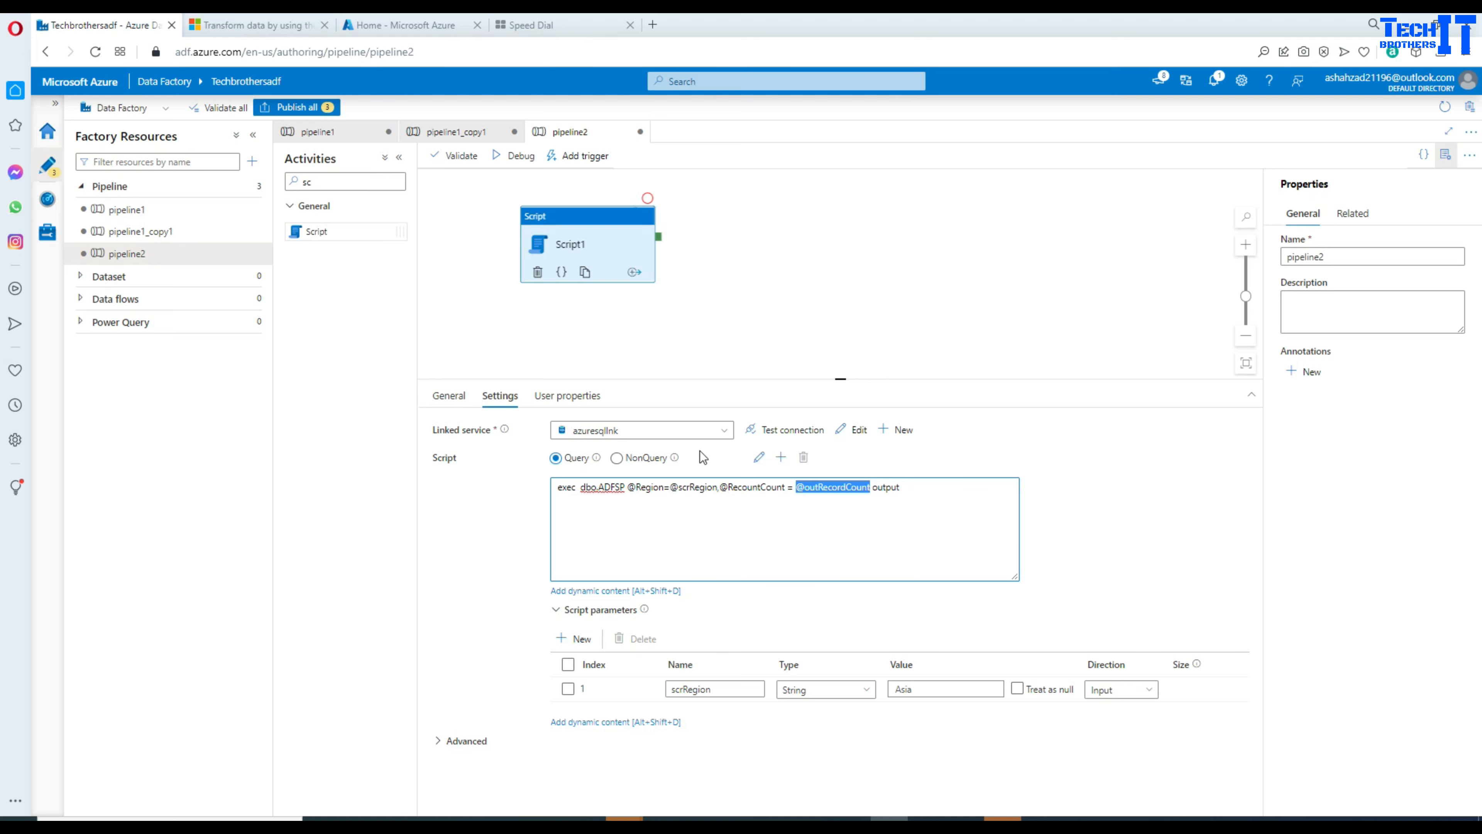
{"action": "left_click_drag", "start_coordinate": [761, 379], "coordinate": [760, 306]}
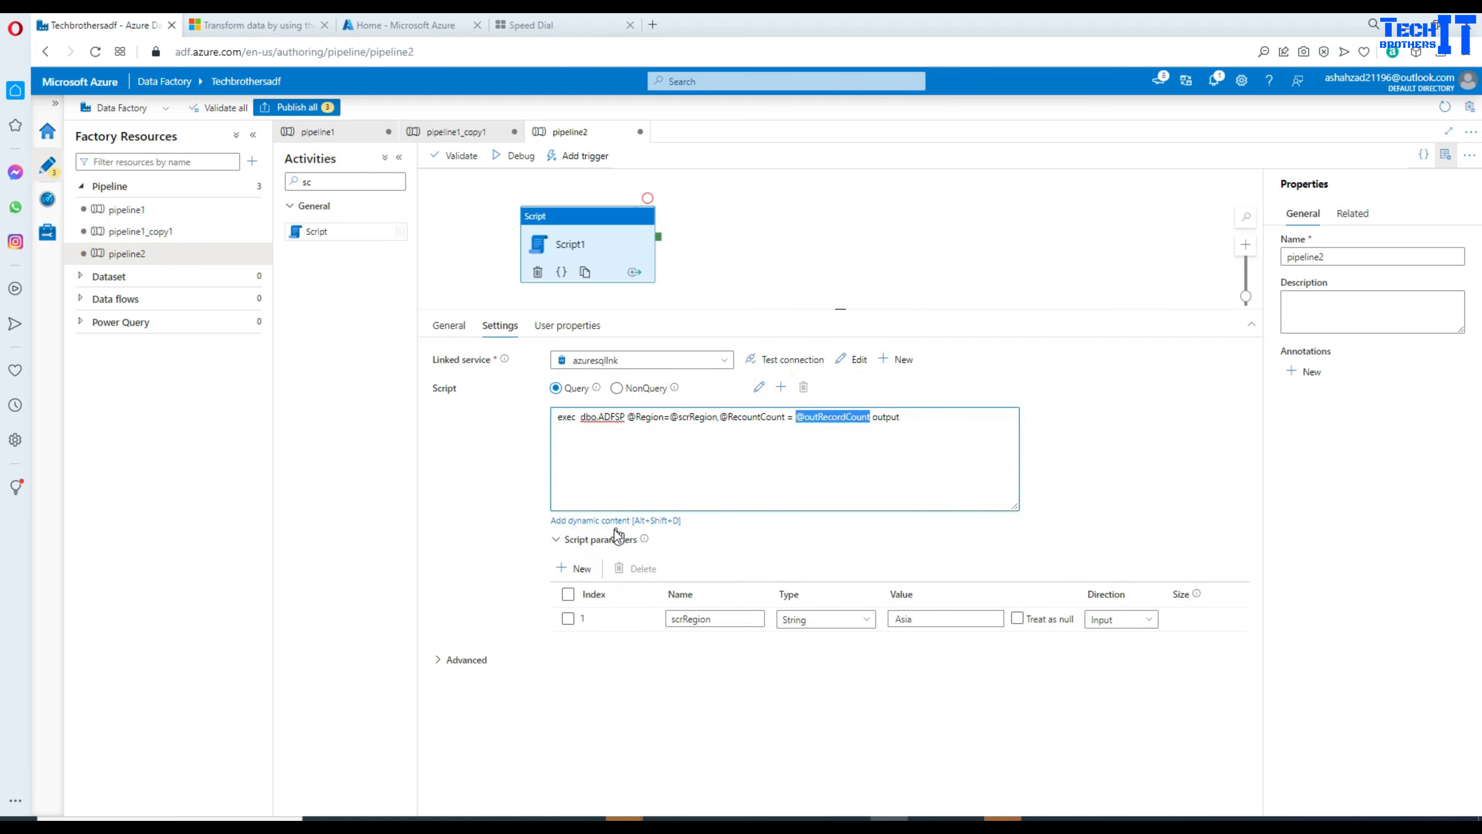
Step: Add parameter 2, scrRecordCount, as an Int64 Output treated as null, with Advanced expanded and Properties collapsed
{"action": "left_click", "coordinate": [574, 568]}
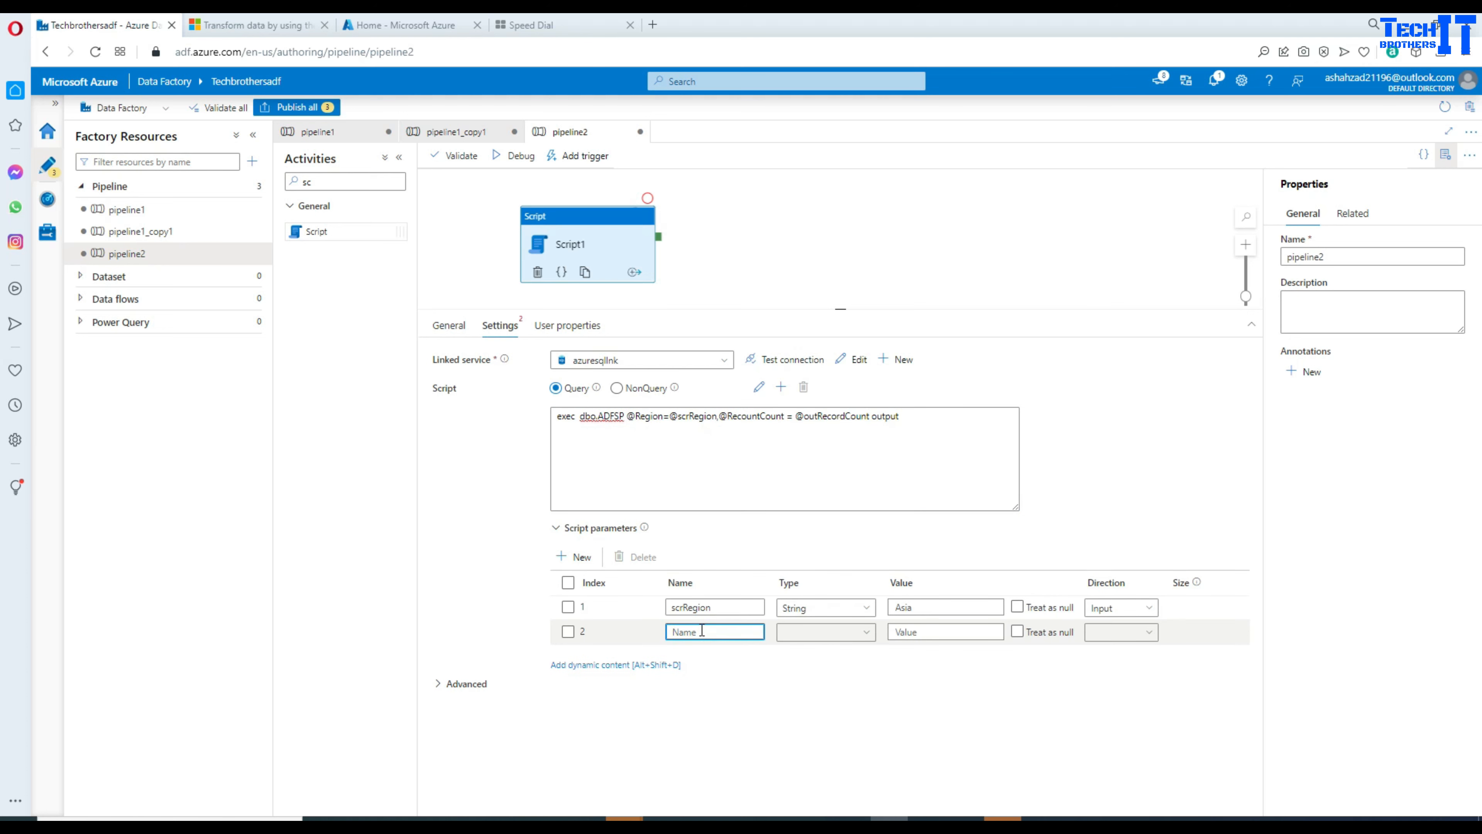
{"action": "type", "text": "scrRecordCount"}
{"action": "left_click", "coordinate": [820, 637]}
{"action": "type", "text": "in"}
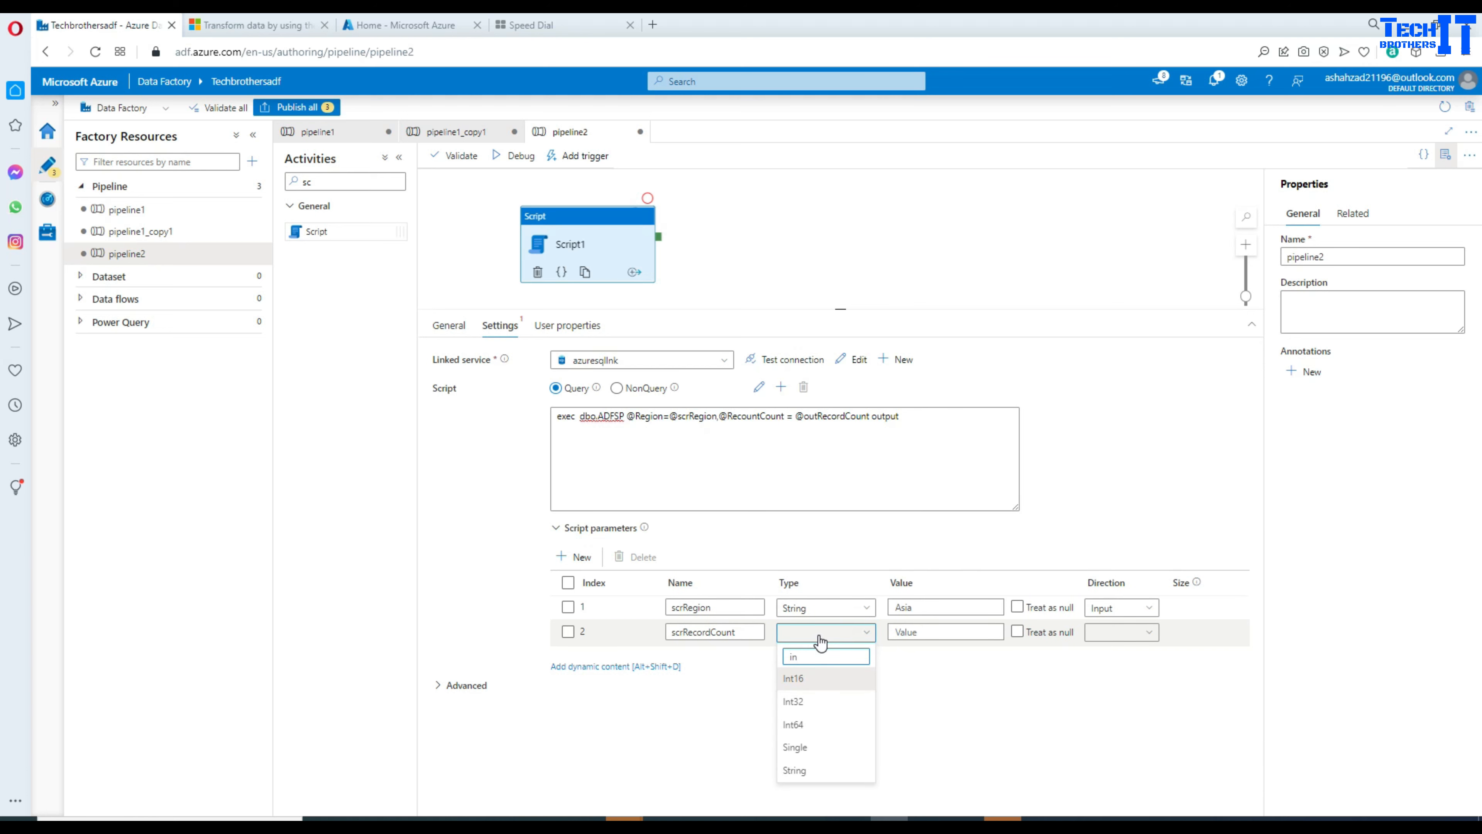
{"action": "left_click", "coordinate": [805, 724]}
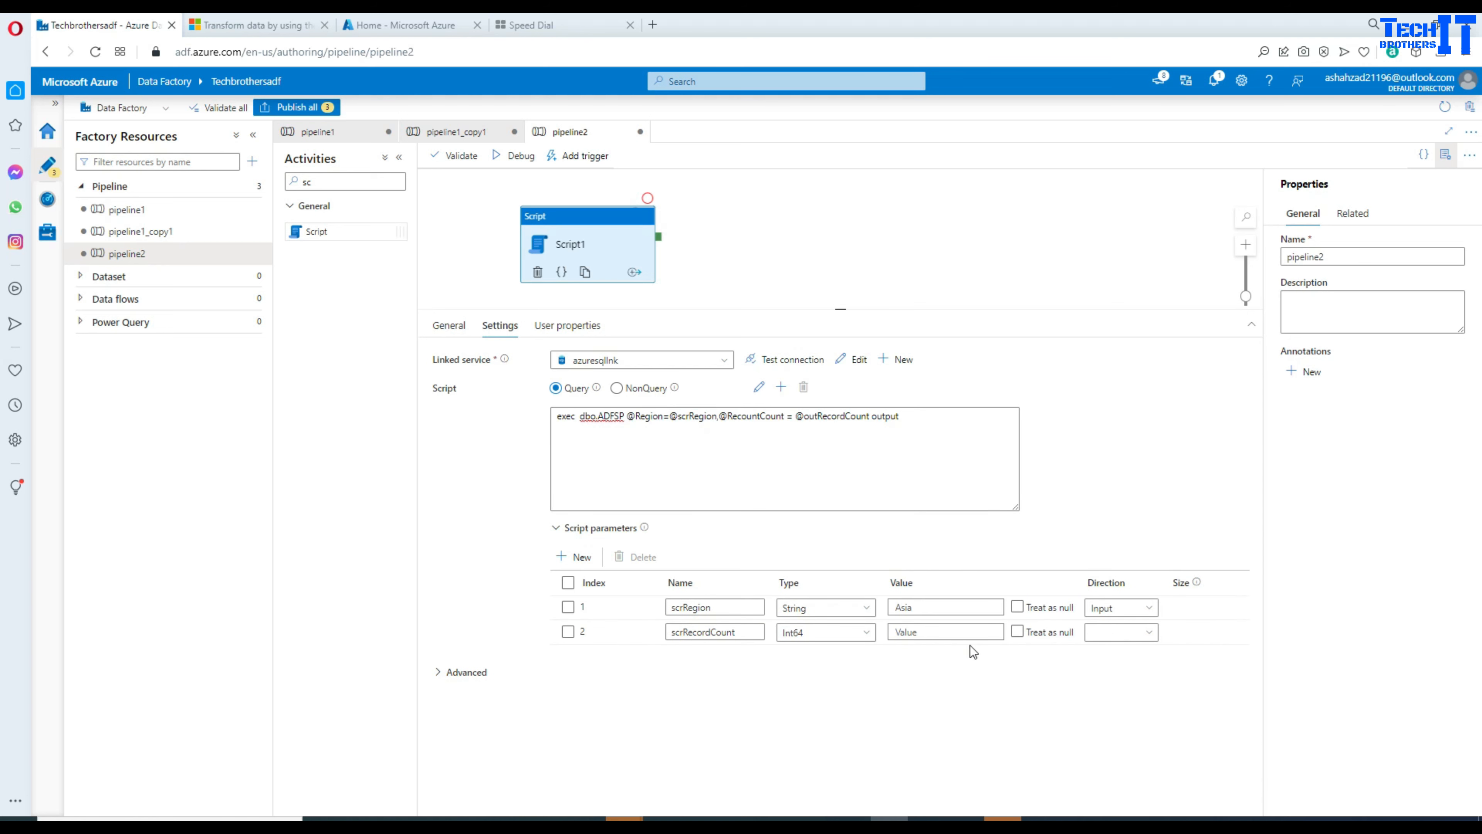
{"action": "left_click", "coordinate": [1018, 632]}
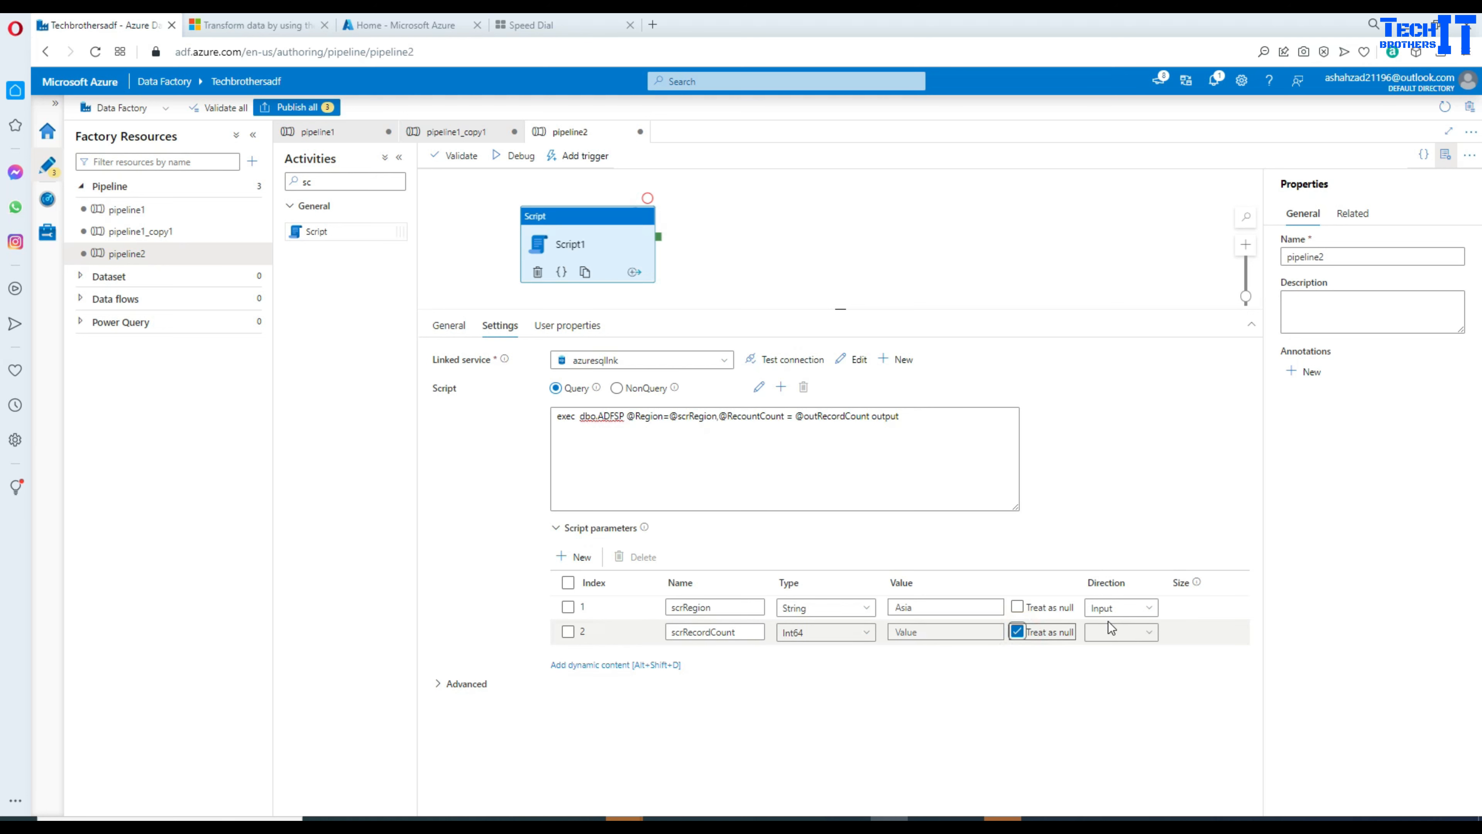
{"action": "left_click", "coordinate": [1120, 632]}
{"action": "left_click", "coordinate": [1127, 677]}
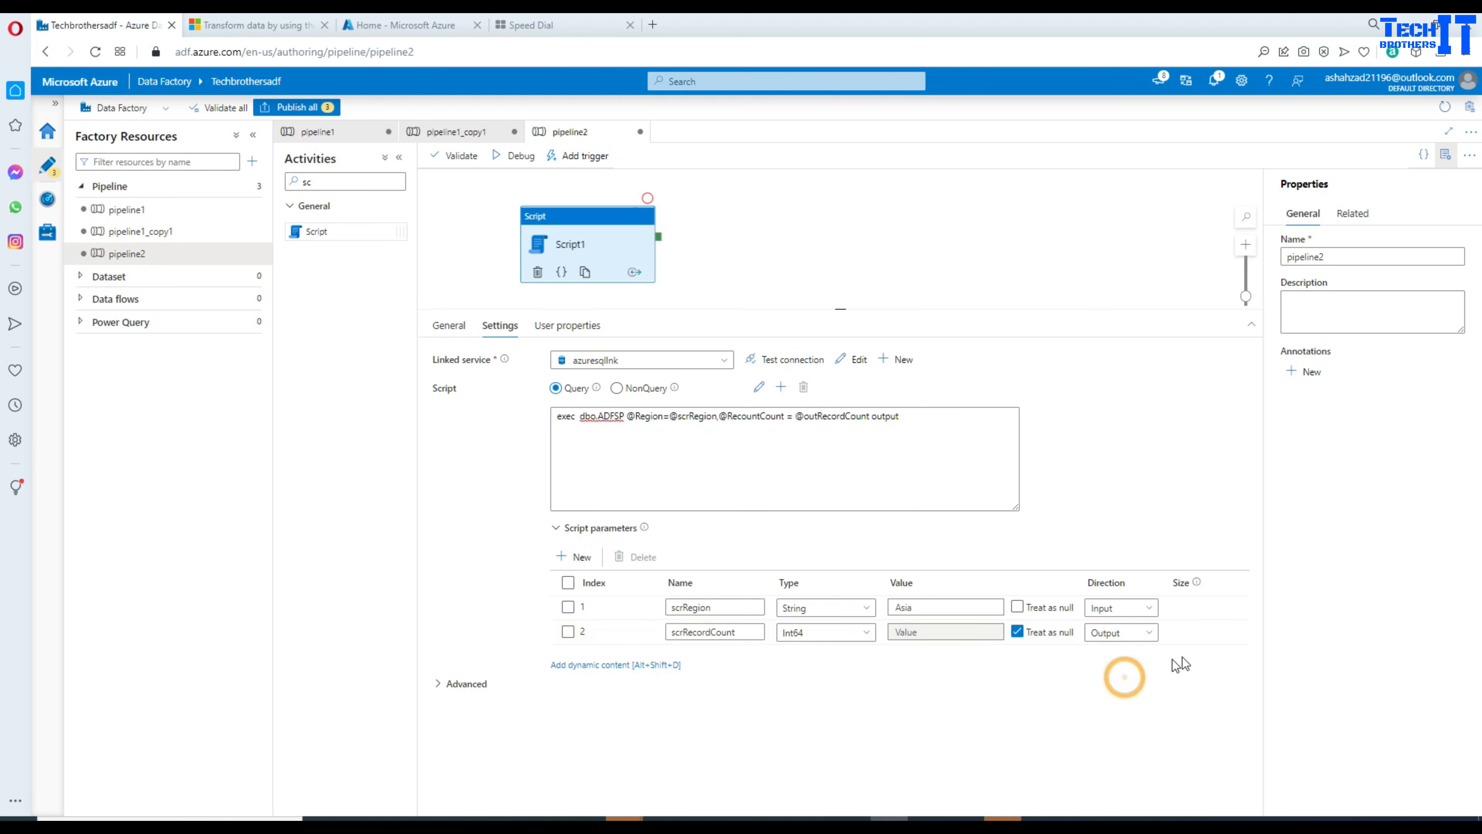
{"action": "left_click", "coordinate": [1233, 634]}
{"action": "left_click", "coordinate": [1217, 681]}
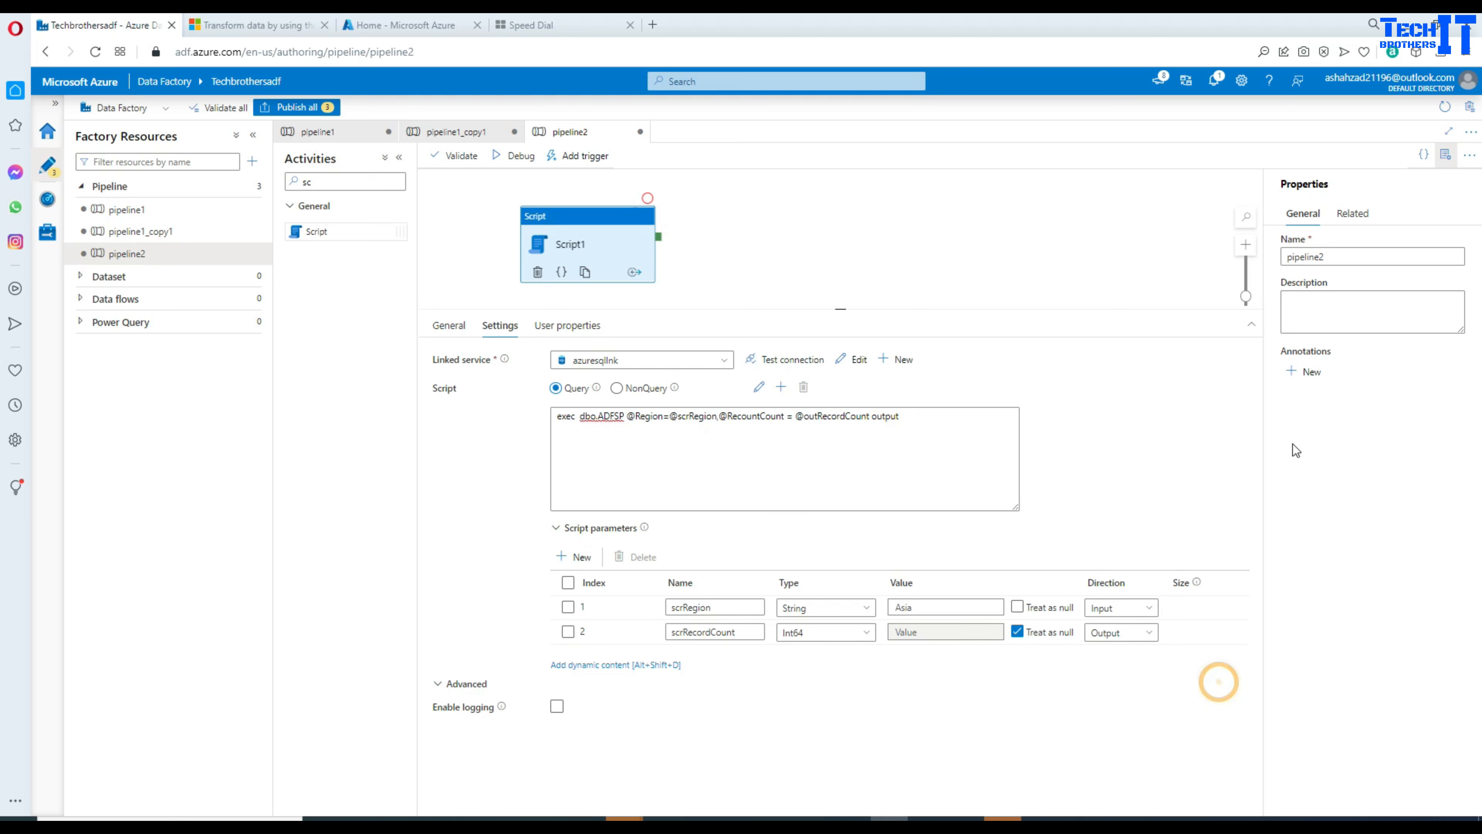
{"action": "left_click", "coordinate": [1446, 155]}
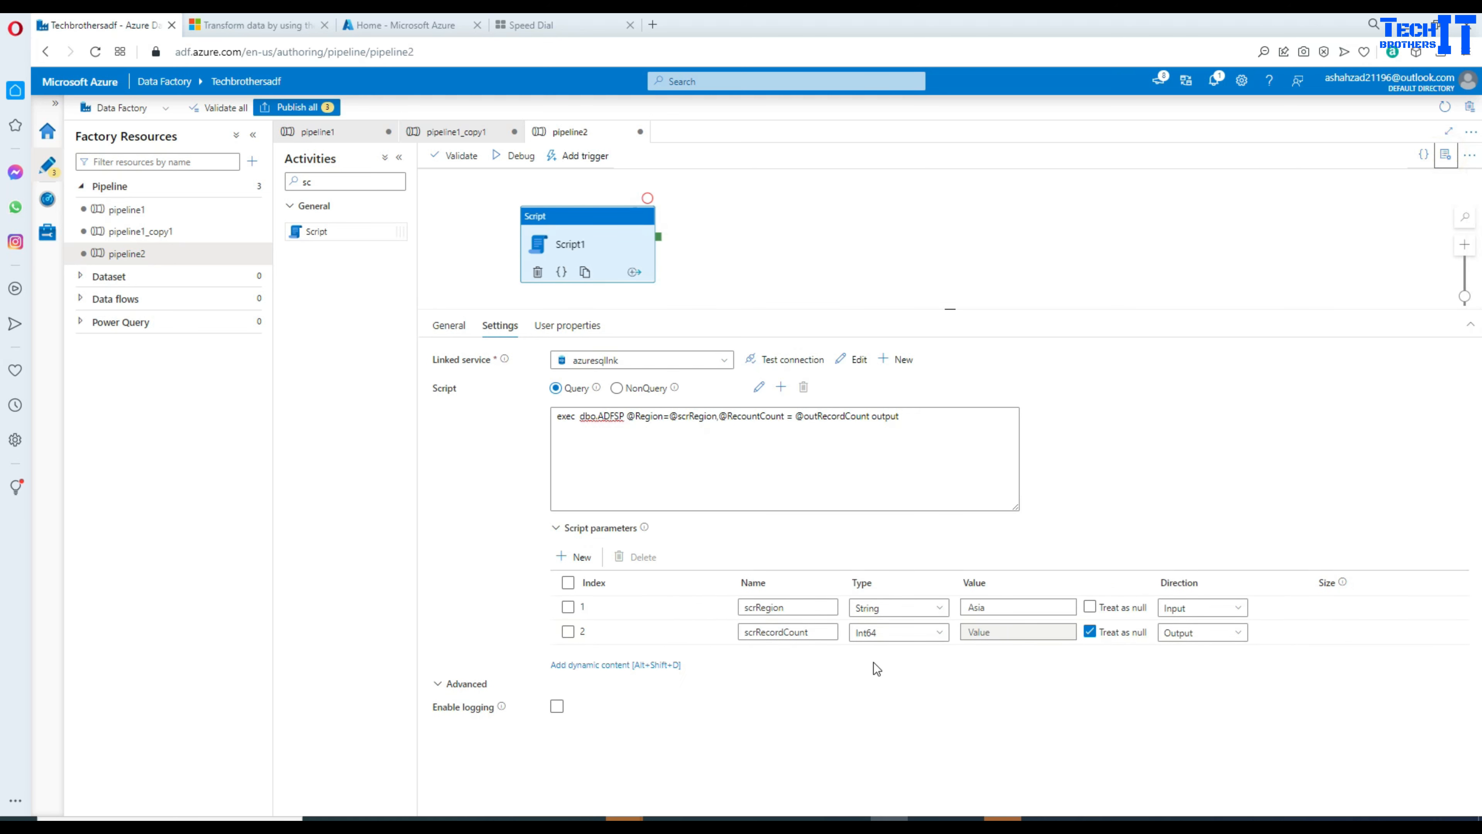
{"action": "left_click_drag", "start_coordinate": [811, 631], "coordinate": [745, 639]}
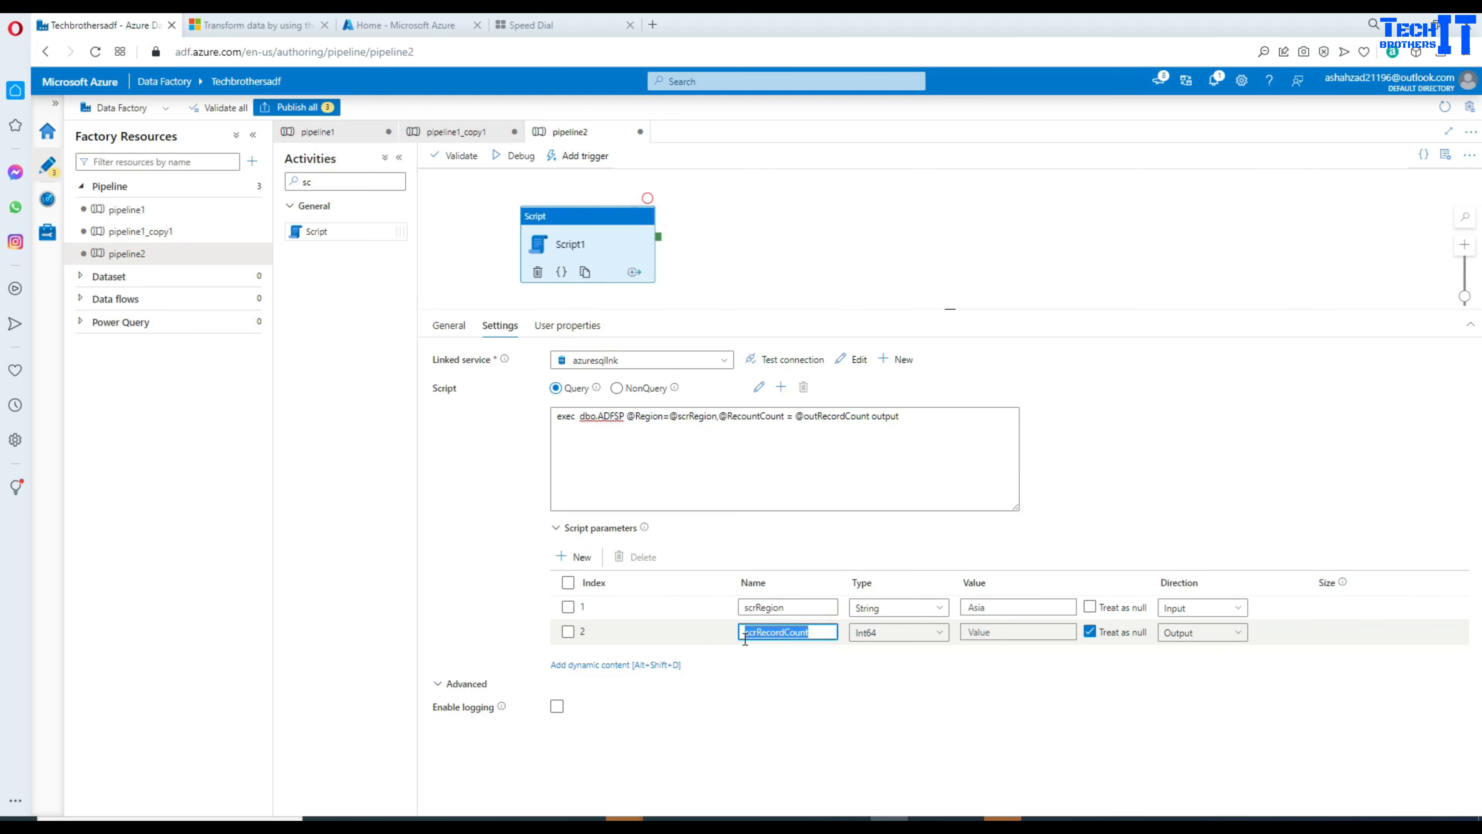
{"action": "right_click", "coordinate": [752, 632]}
{"action": "left_click", "coordinate": [825, 390]}
{"action": "left_click", "coordinate": [827, 419]}
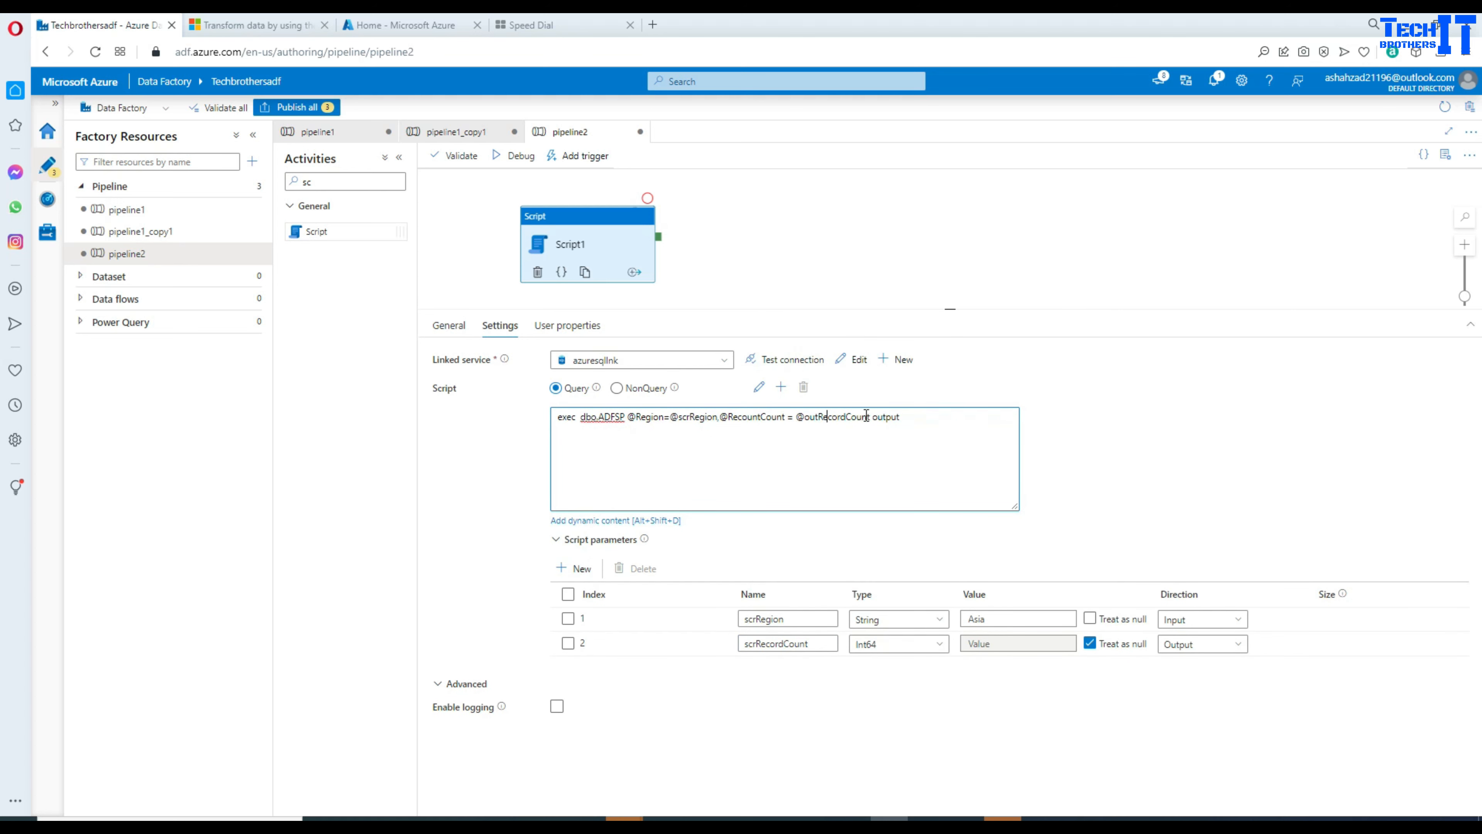
{"action": "left_click_drag", "start_coordinate": [871, 416], "coordinate": [795, 413]}
{"action": "type", "text": "@"}
{"action": "key", "text": "ctrl+v"}
{"action": "double_click", "coordinate": [748, 417]}
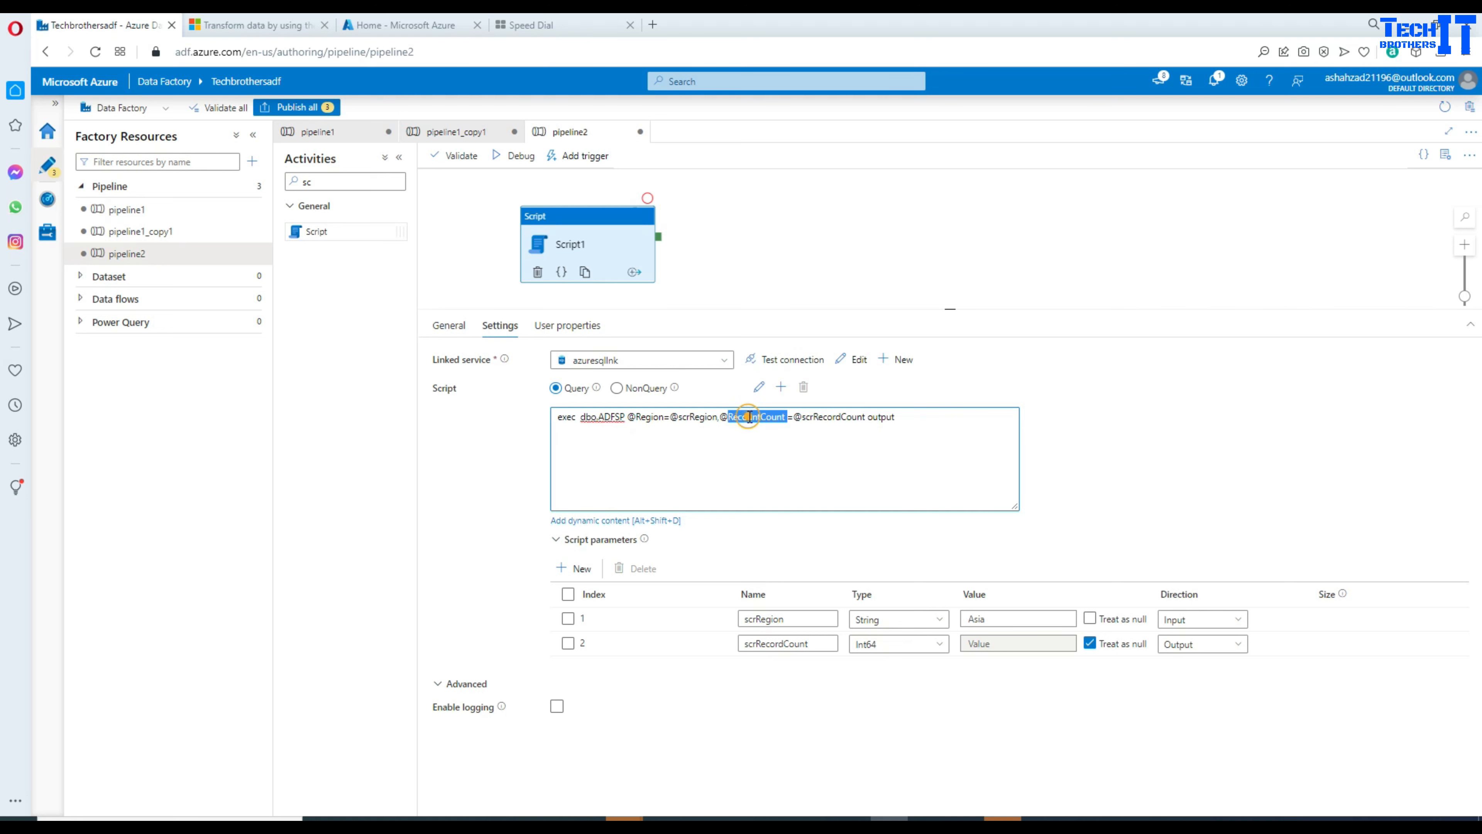
{"action": "left_click", "coordinate": [727, 417]}
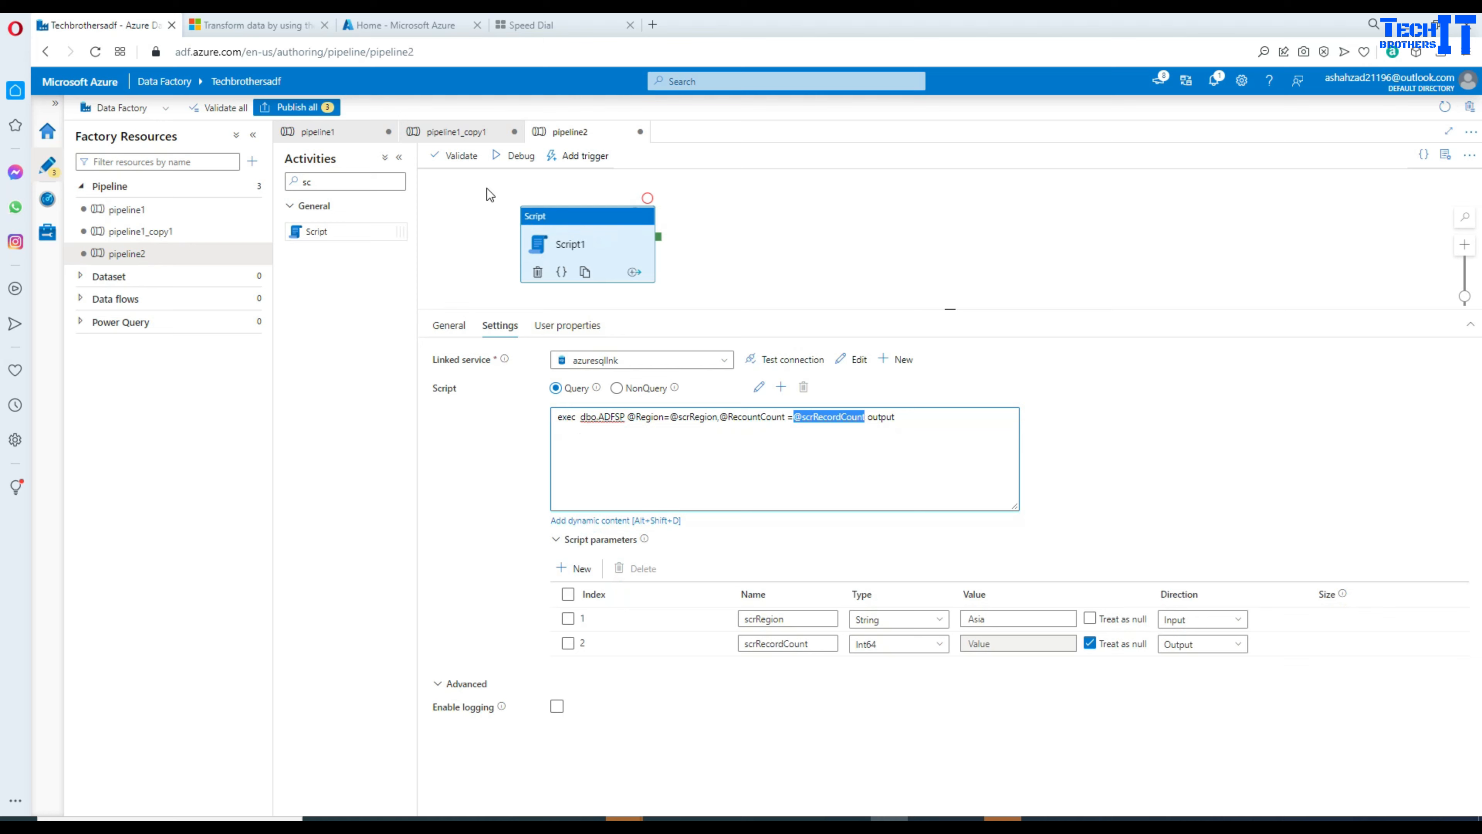
Step: Start a debug run of pipeline2 and open Script1's run input details
{"action": "left_click", "coordinate": [781, 245]}
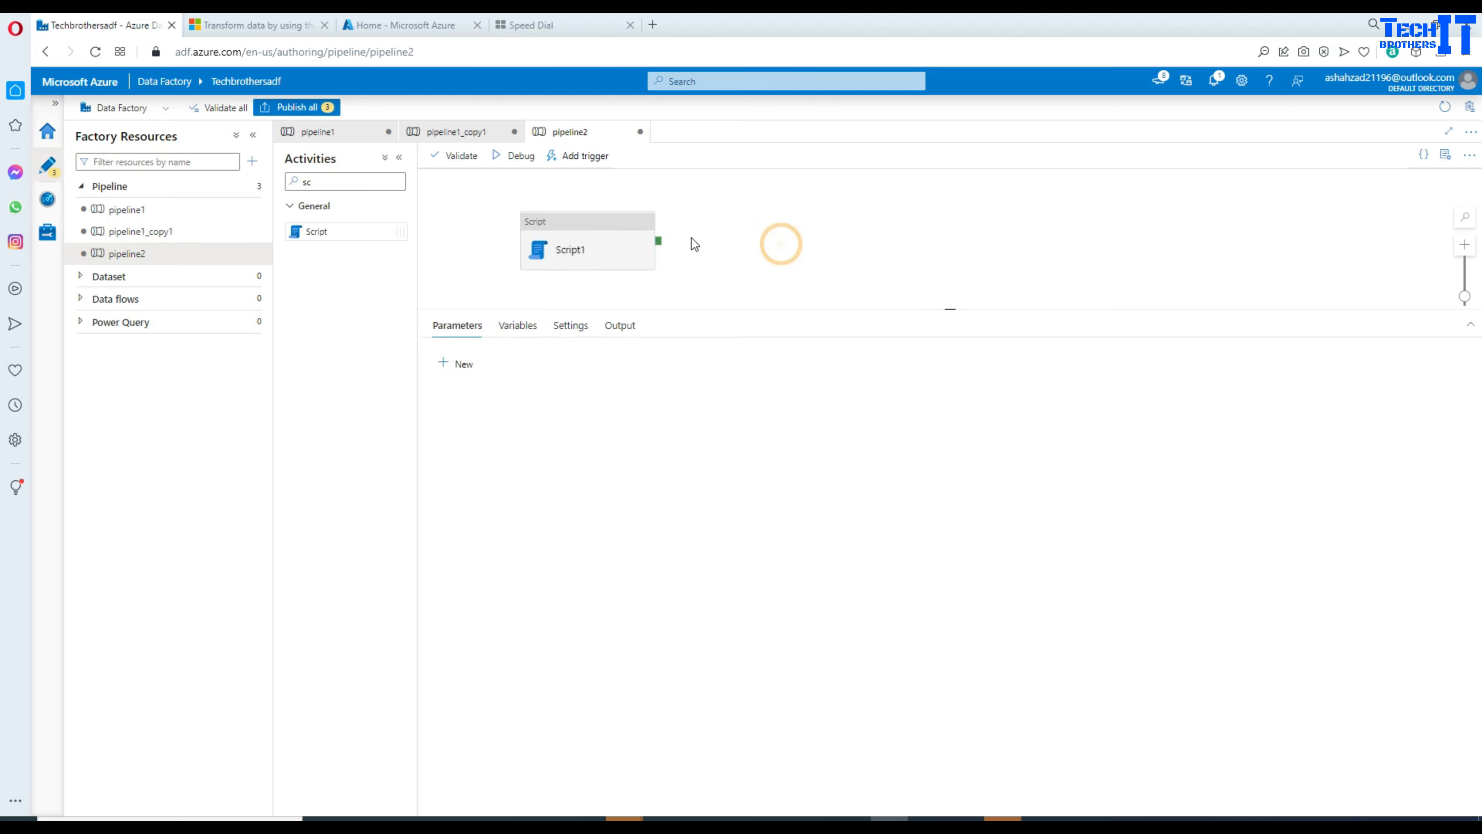
{"action": "left_click", "coordinate": [517, 156]}
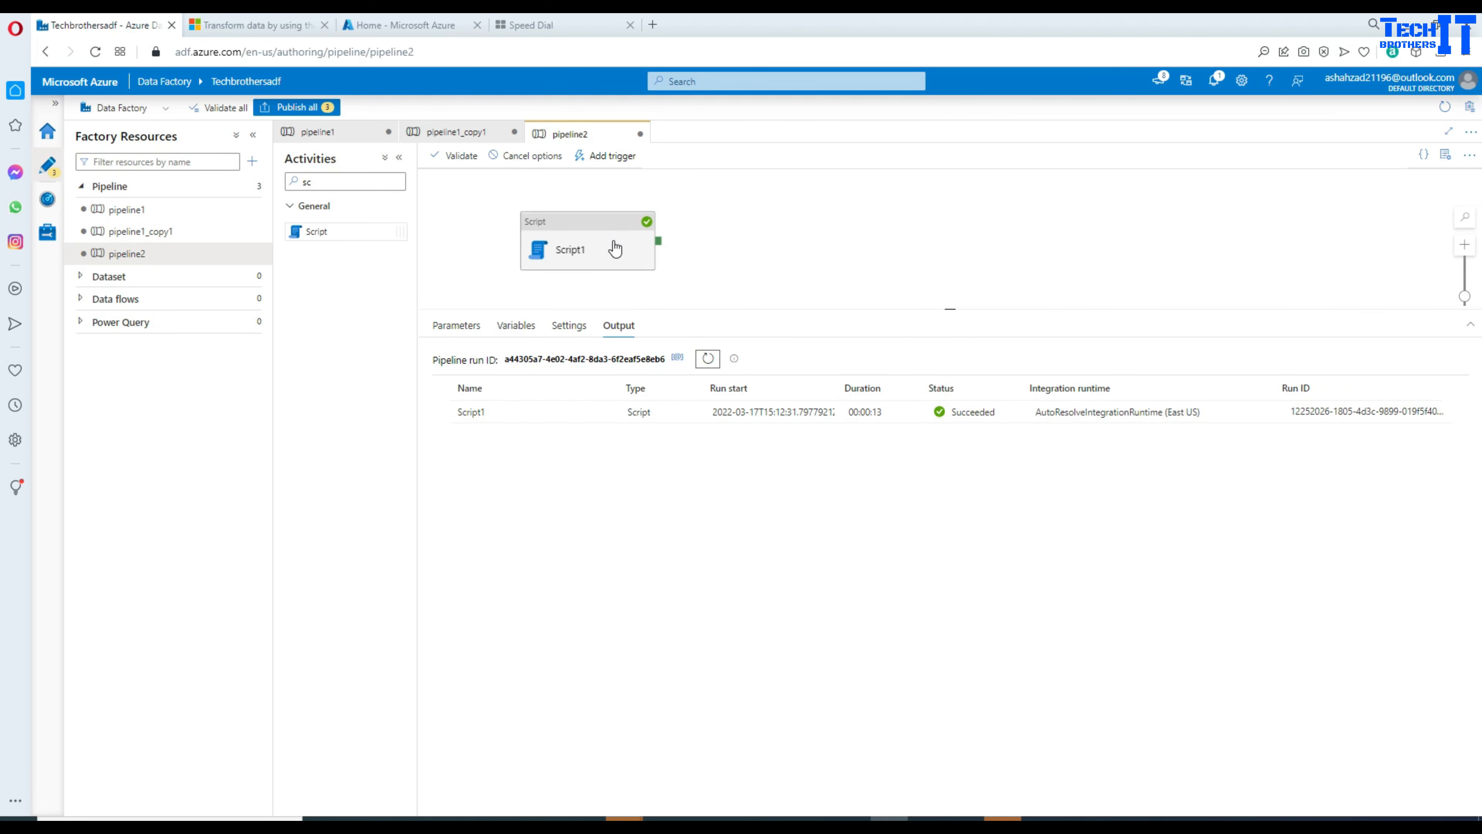
{"action": "mouse_move", "coordinate": [609, 421]}
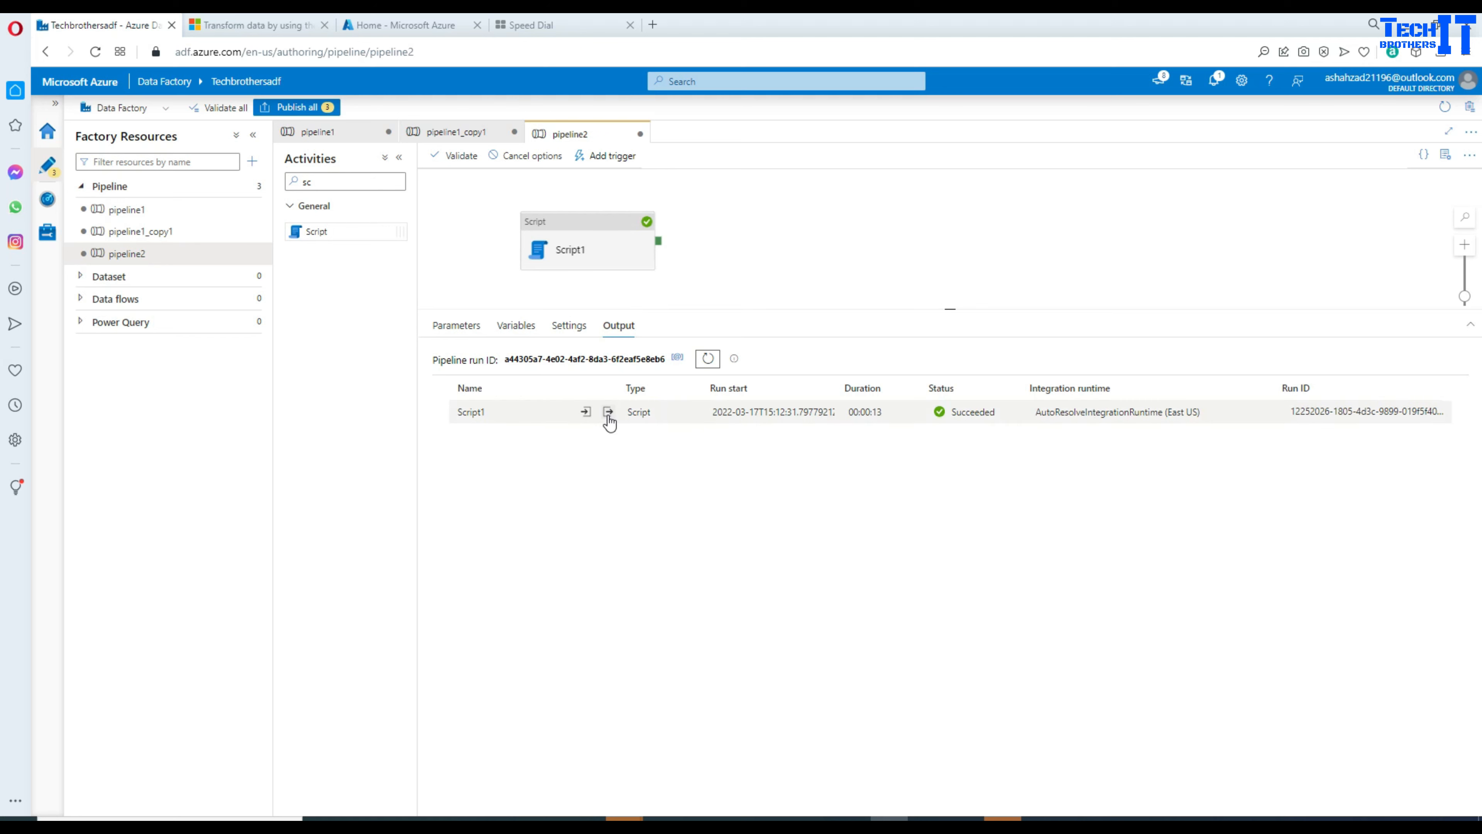
{"action": "left_click", "coordinate": [586, 412]}
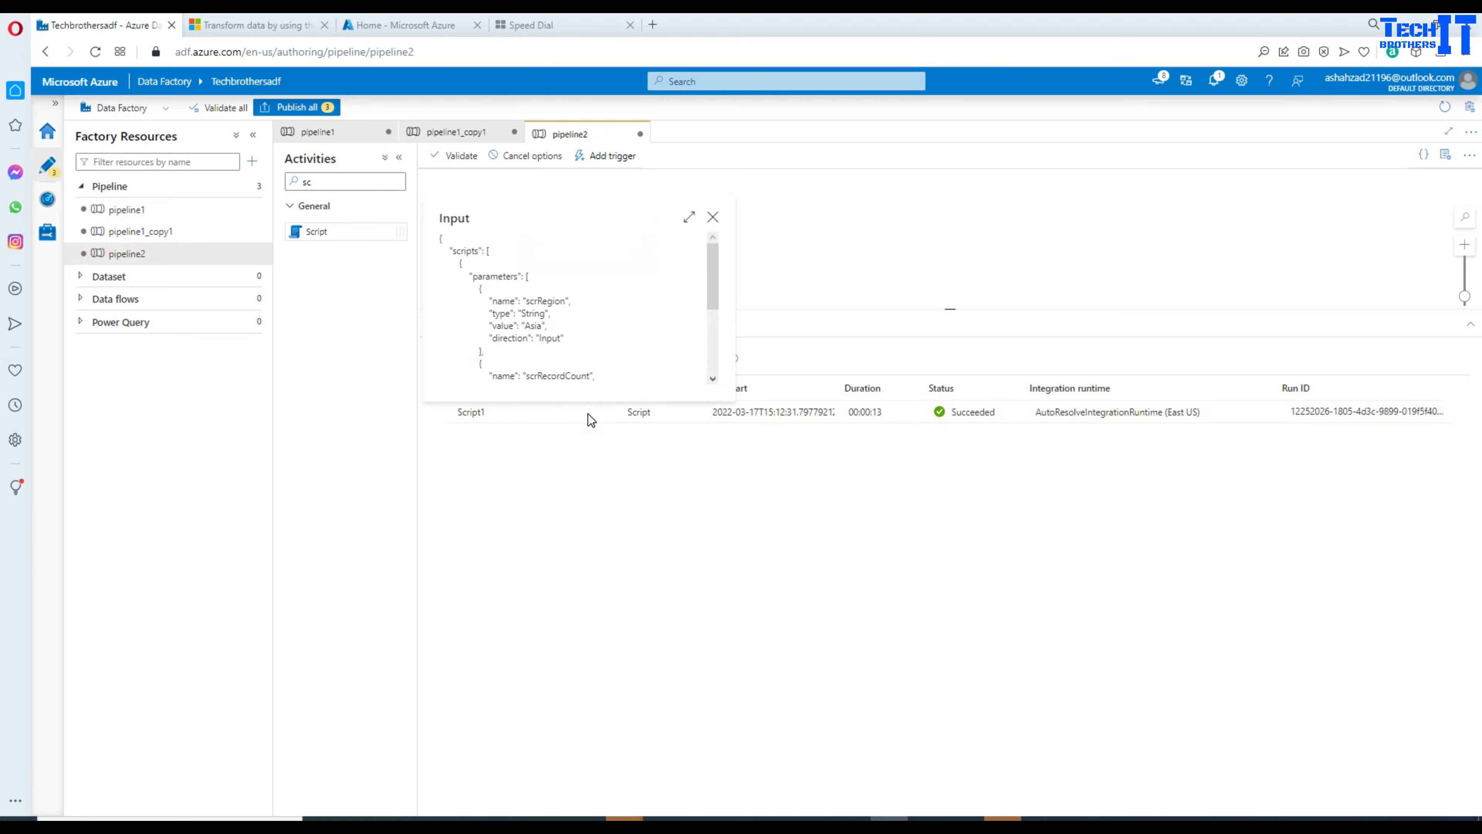
Step: Review the scrRegion input, the scrRecordCount Output parameter and the exec dbo.ADFSP query, then close the input
{"action": "double_click", "coordinate": [549, 301]}
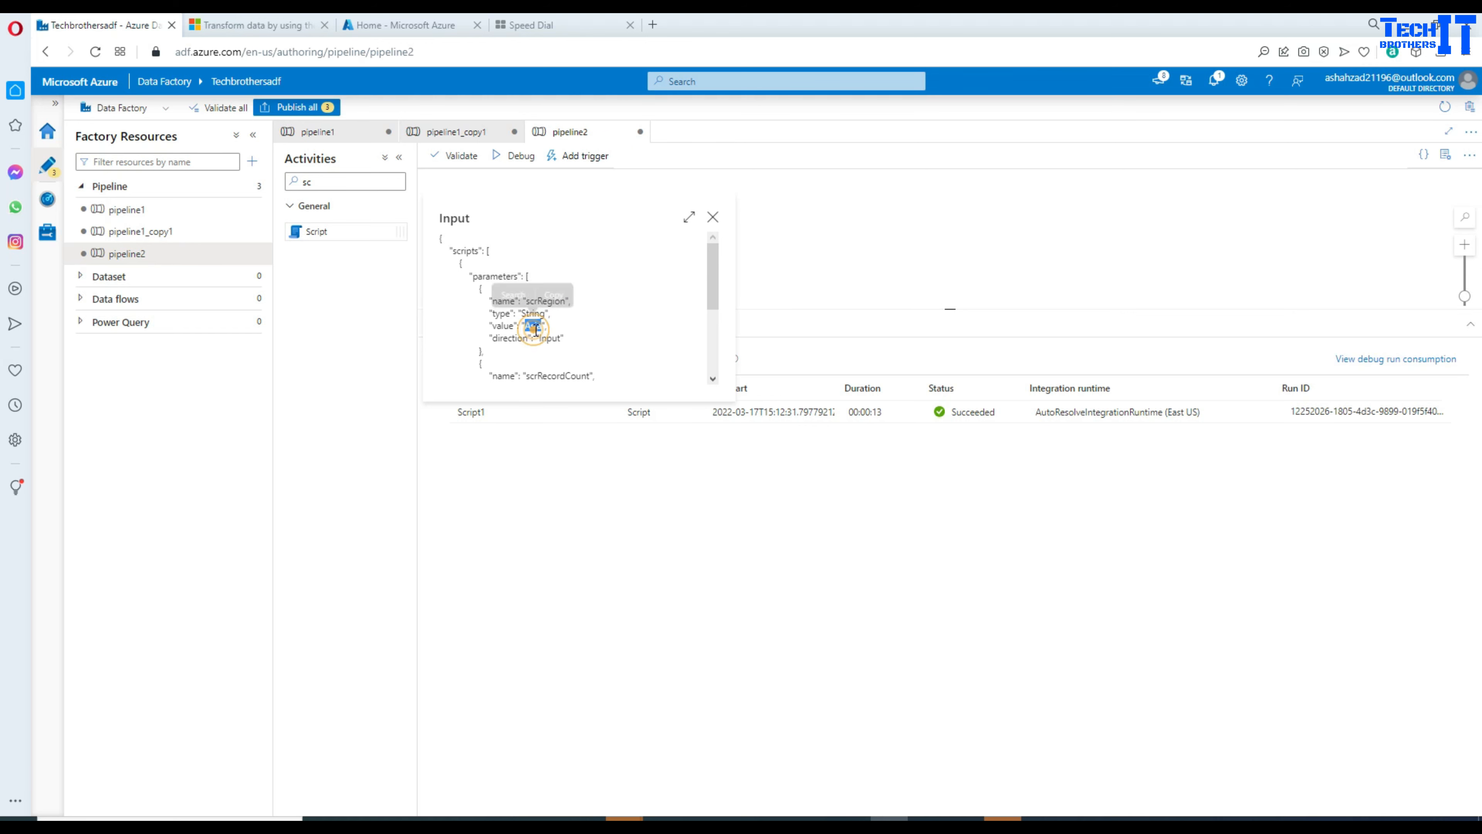
{"action": "left_click_drag", "start_coordinate": [563, 339], "coordinate": [465, 270]}
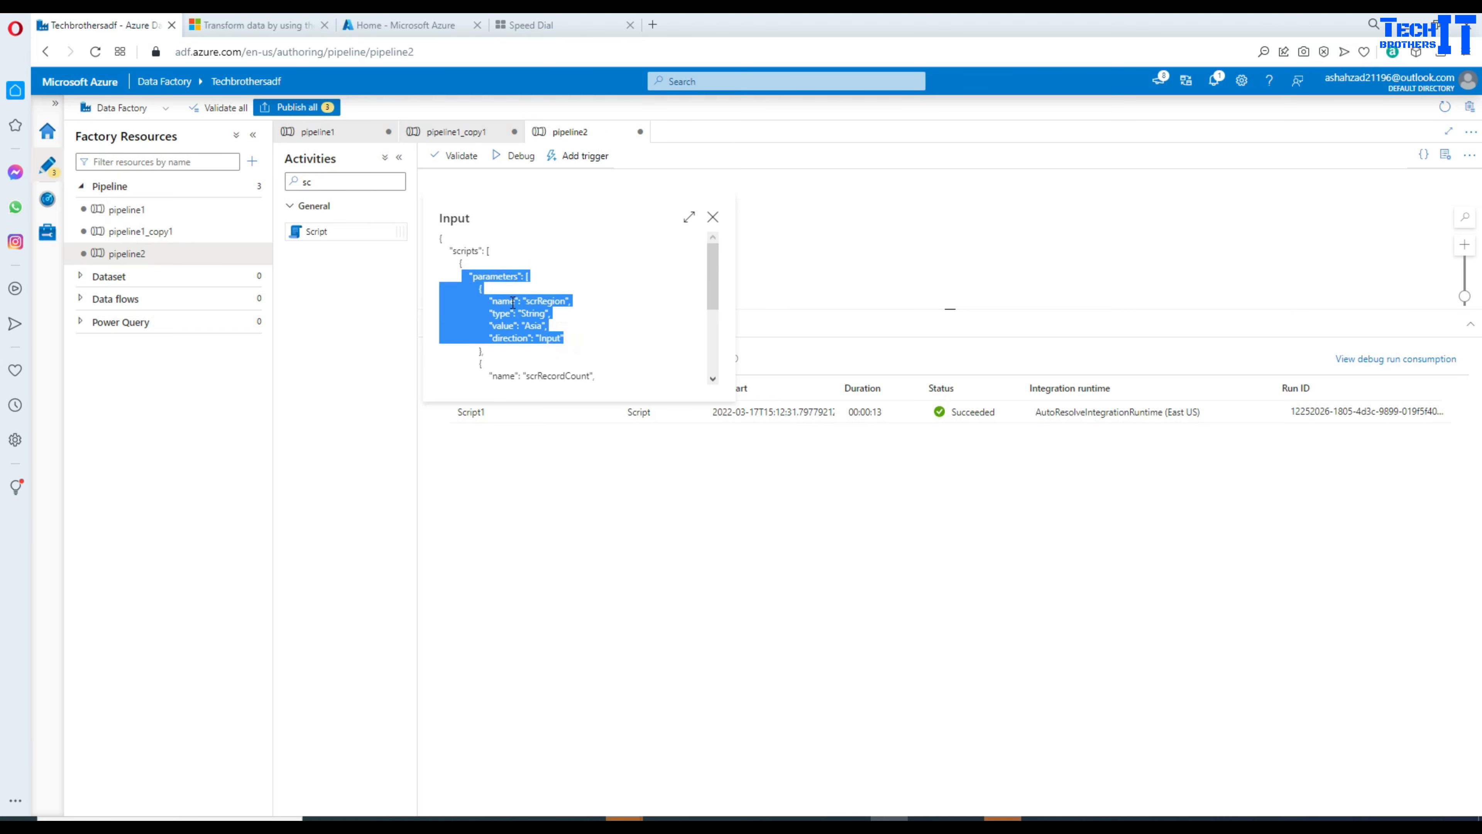
{"action": "scroll", "coordinate": [525, 315], "scroll_direction": "down", "scroll_amount": 5}
{"action": "scroll", "coordinate": [554, 324], "scroll_direction": "up", "scroll_amount": 3}
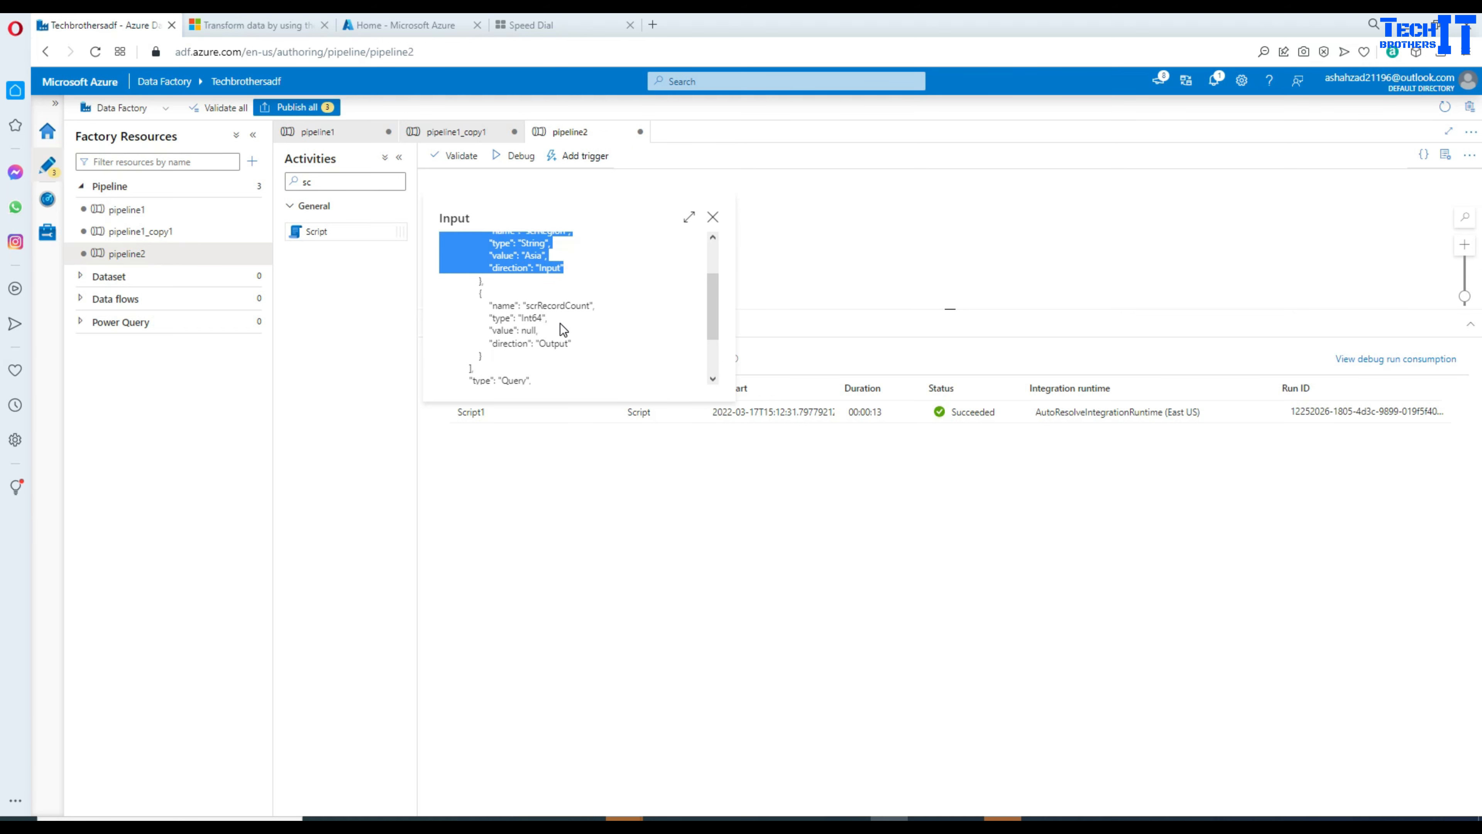
{"action": "double_click", "coordinate": [544, 306]}
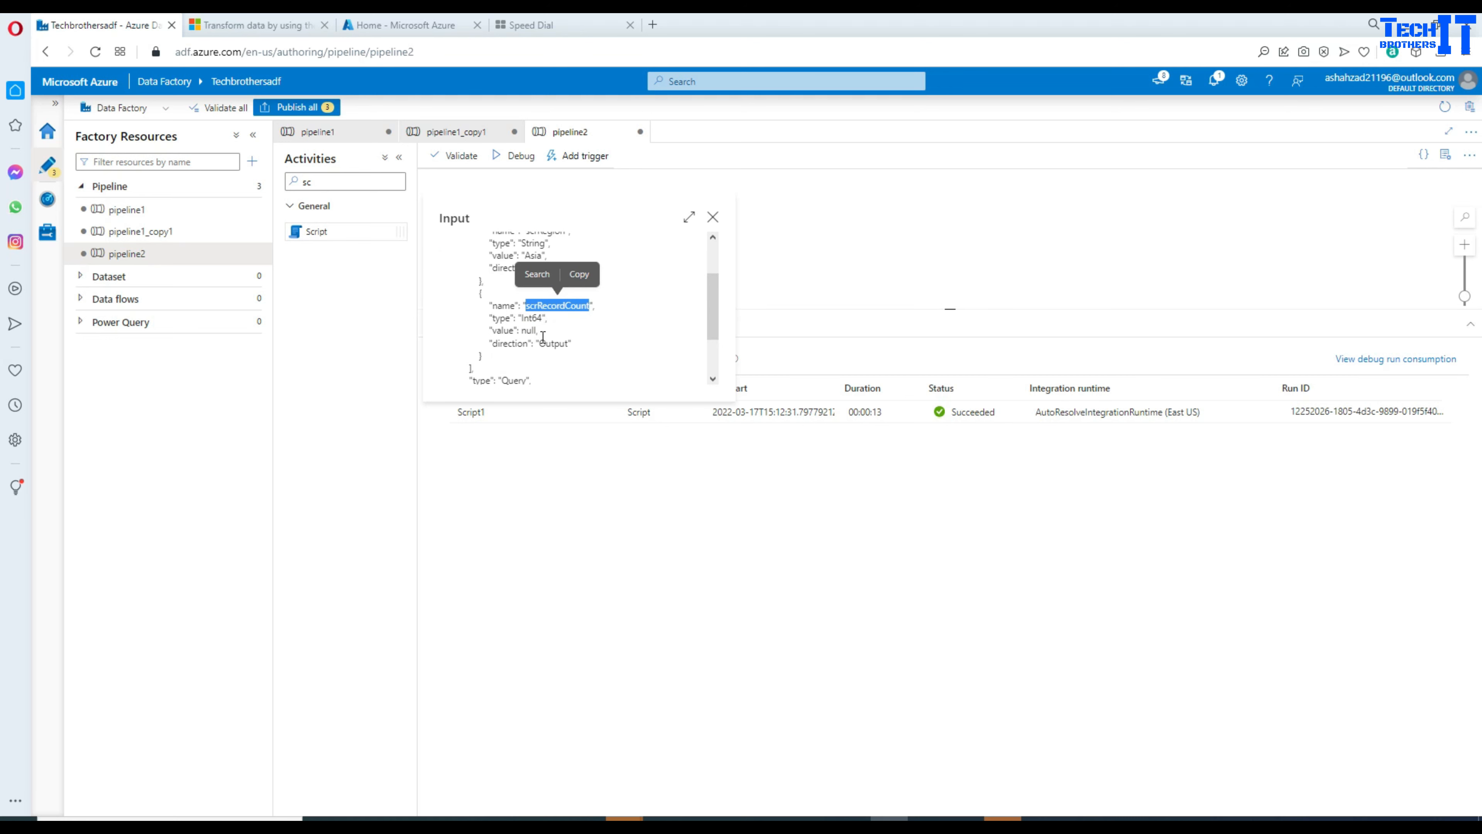
{"action": "double_click", "coordinate": [555, 343]}
{"action": "left_click", "coordinate": [523, 326]}
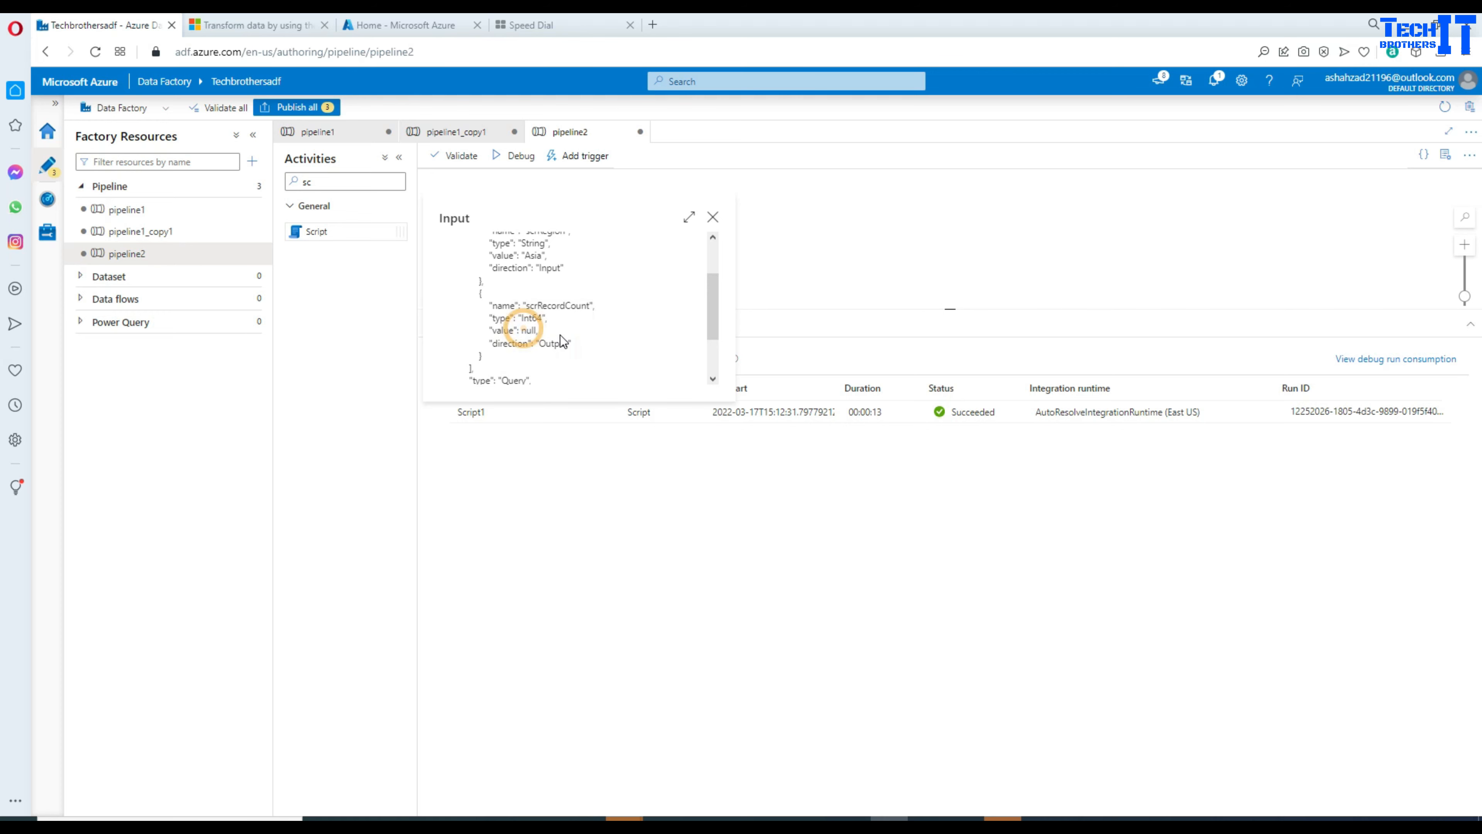
{"action": "scroll", "coordinate": [575, 326], "scroll_direction": "down", "scroll_amount": 3}
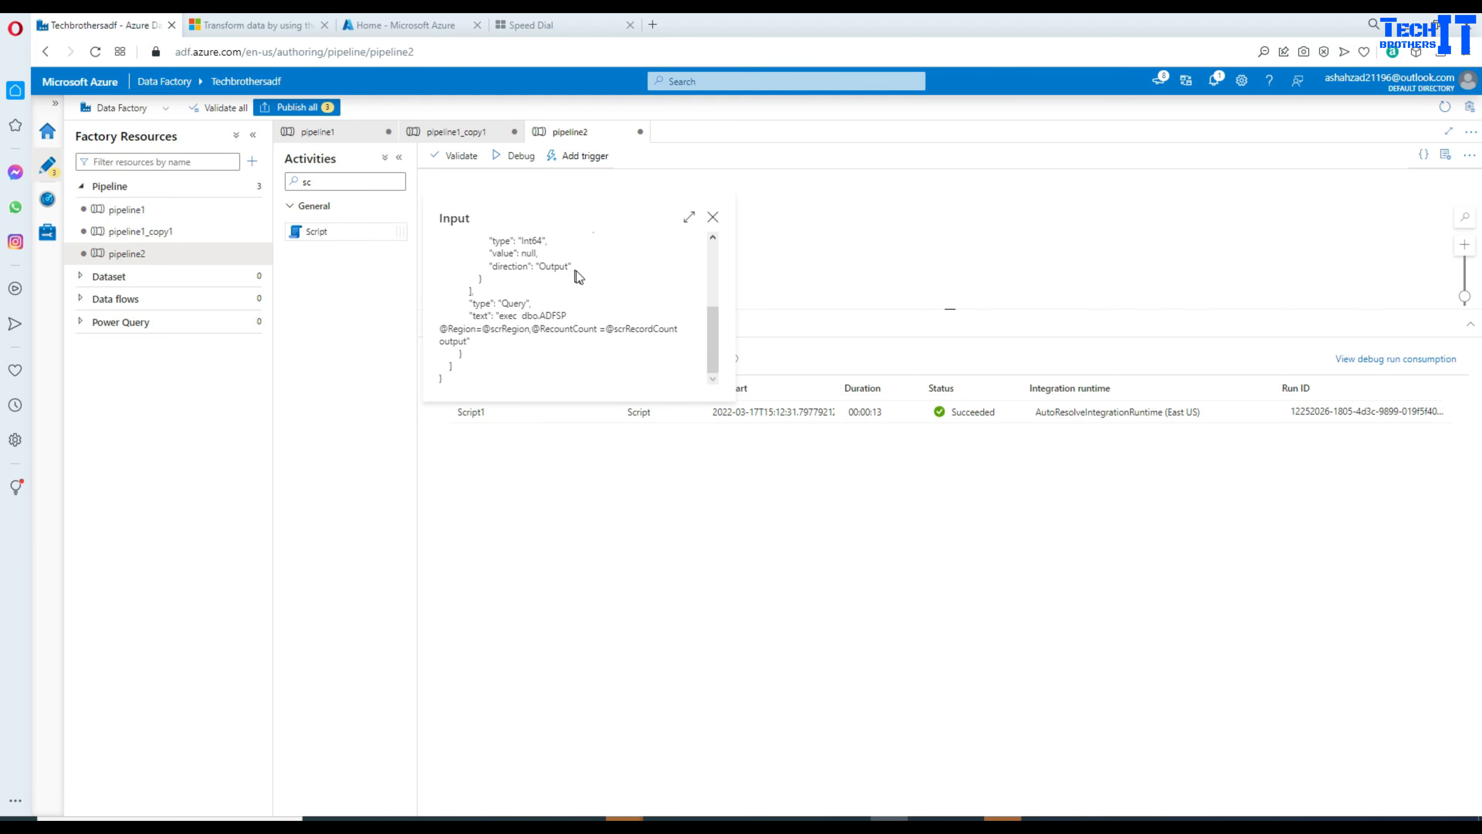
{"action": "left_click_drag", "start_coordinate": [574, 271], "coordinate": [459, 362]}
{"action": "scroll", "coordinate": [610, 363], "scroll_direction": "down", "scroll_amount": 3}
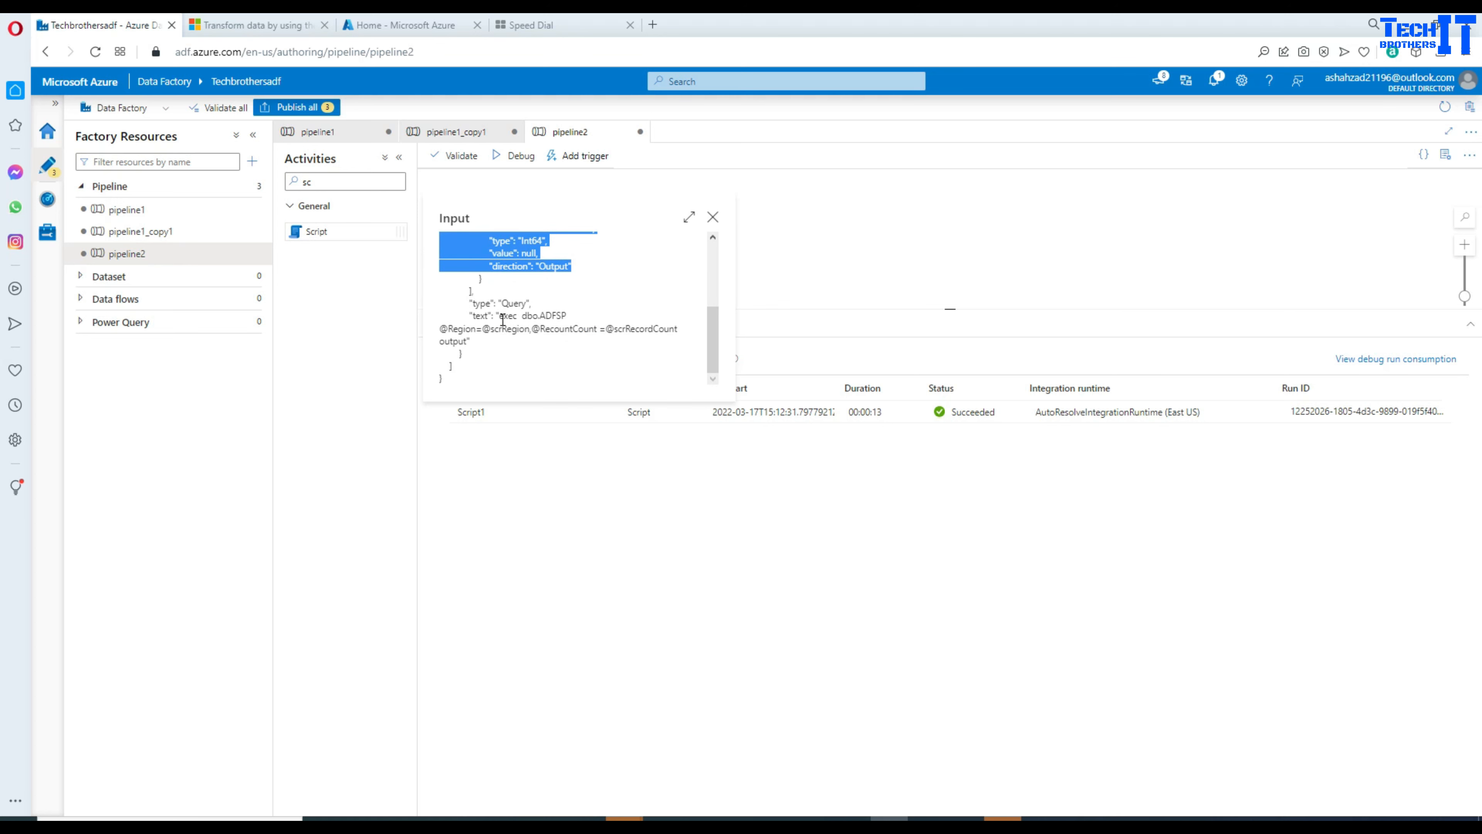
{"action": "left_click_drag", "start_coordinate": [501, 315], "coordinate": [646, 331]}
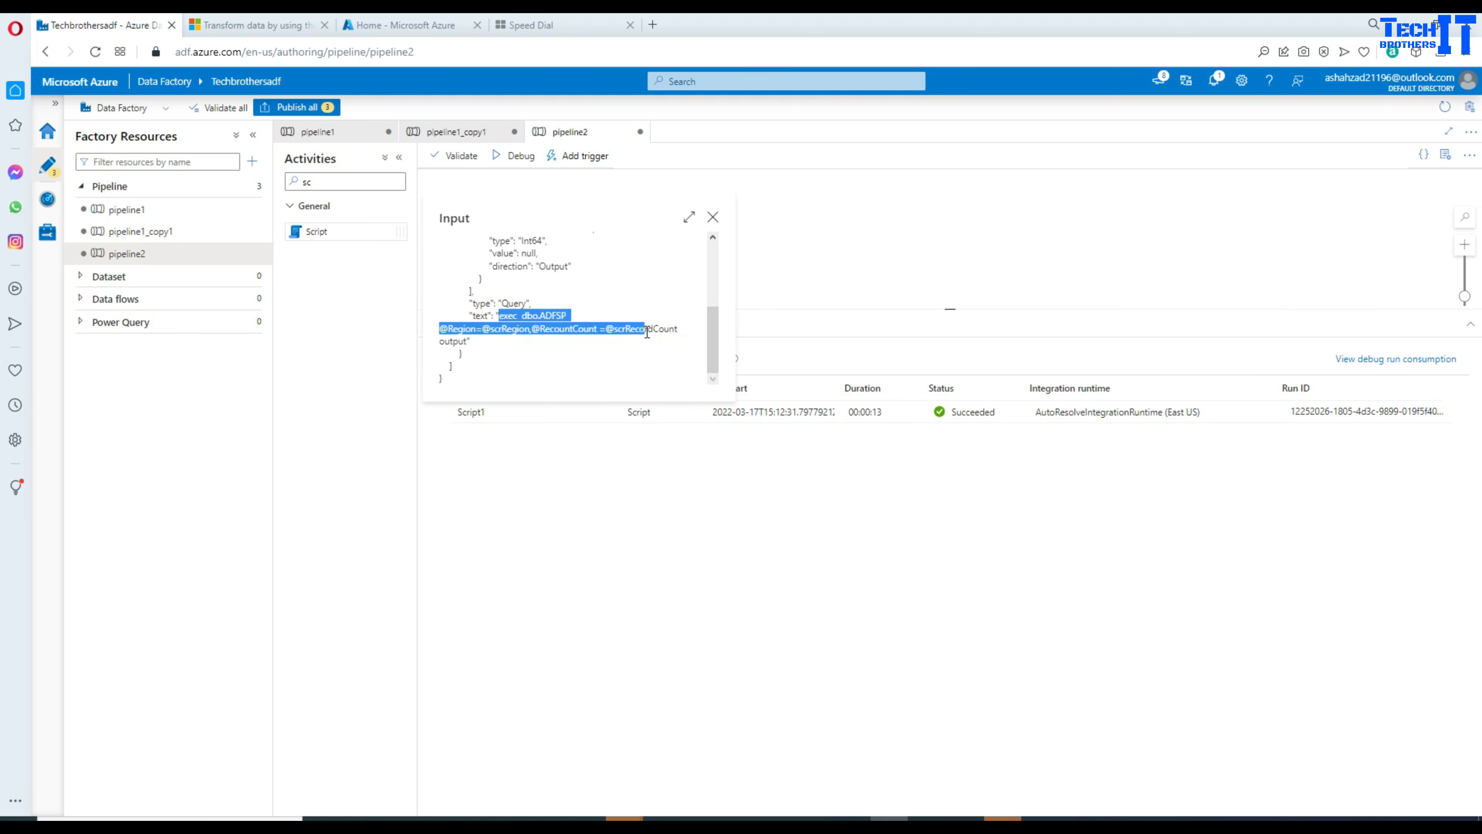
{"action": "left_click", "coordinate": [712, 216]}
Step: Confirm Script1's outputParameters return scrRecordCount 4, close the output, and switch to SSMS
{"action": "left_click", "coordinate": [608, 412]}
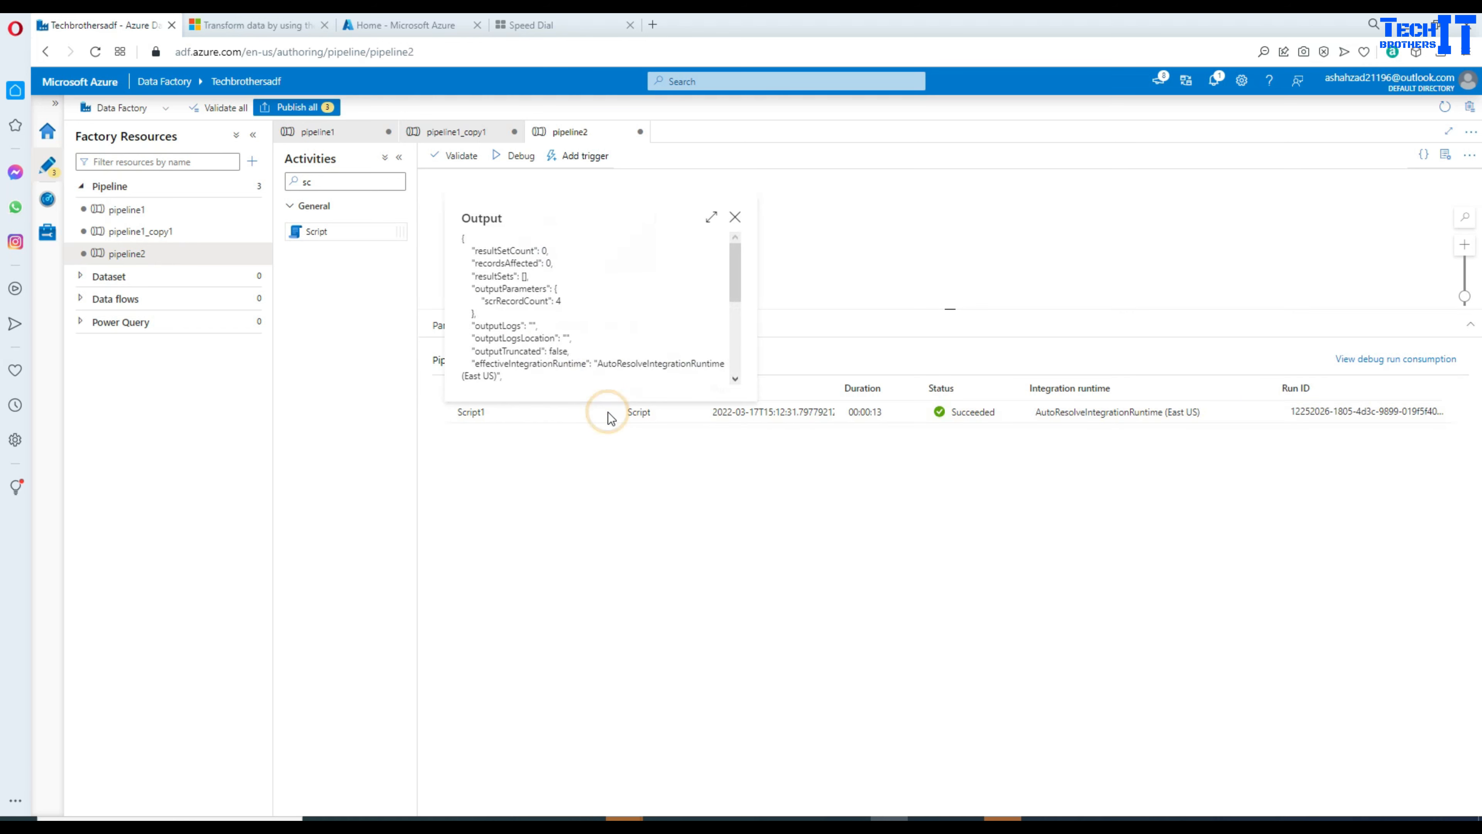
{"action": "double_click", "coordinate": [510, 289]}
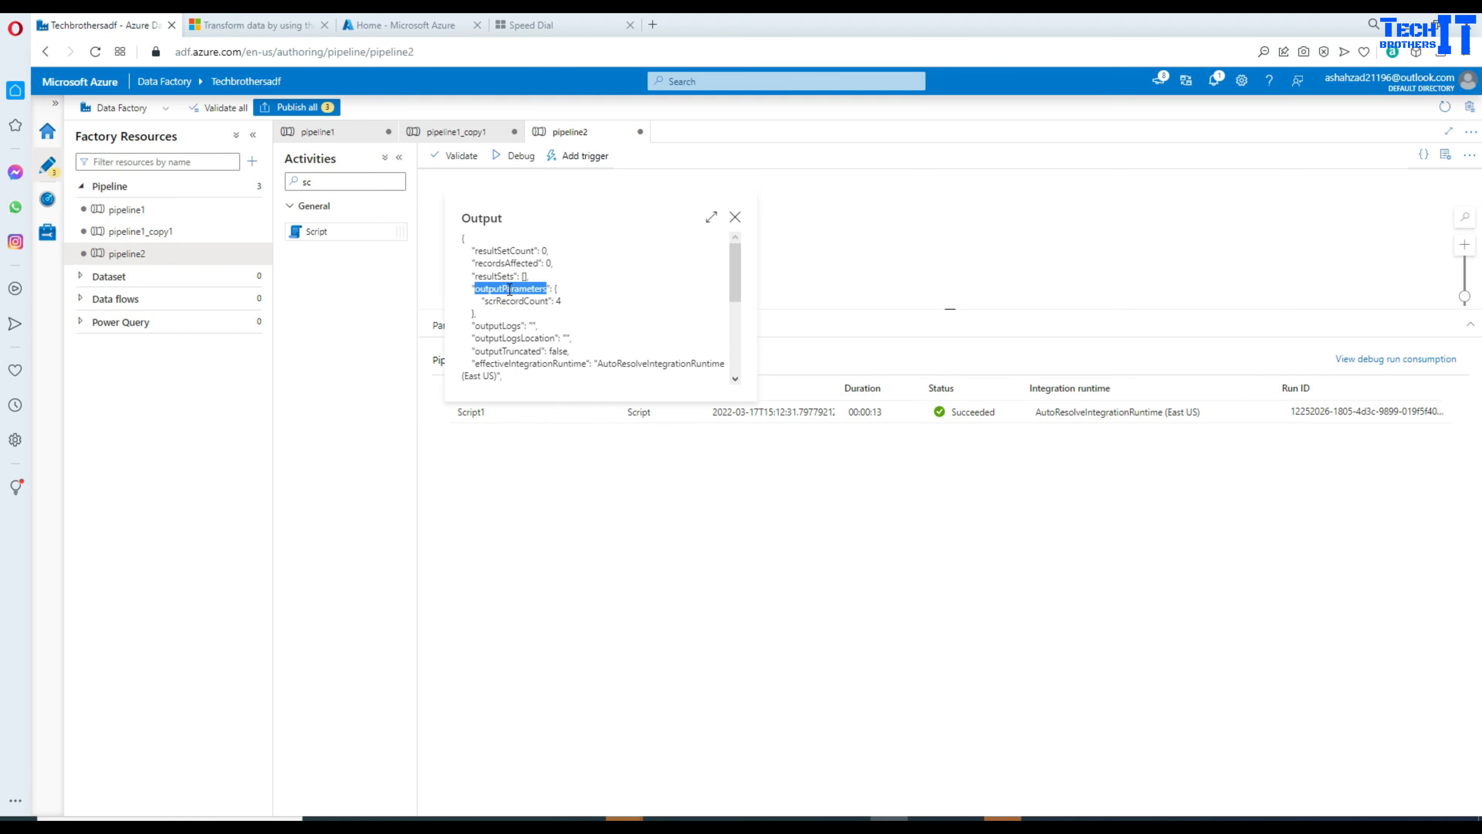
{"action": "double_click", "coordinate": [521, 301]}
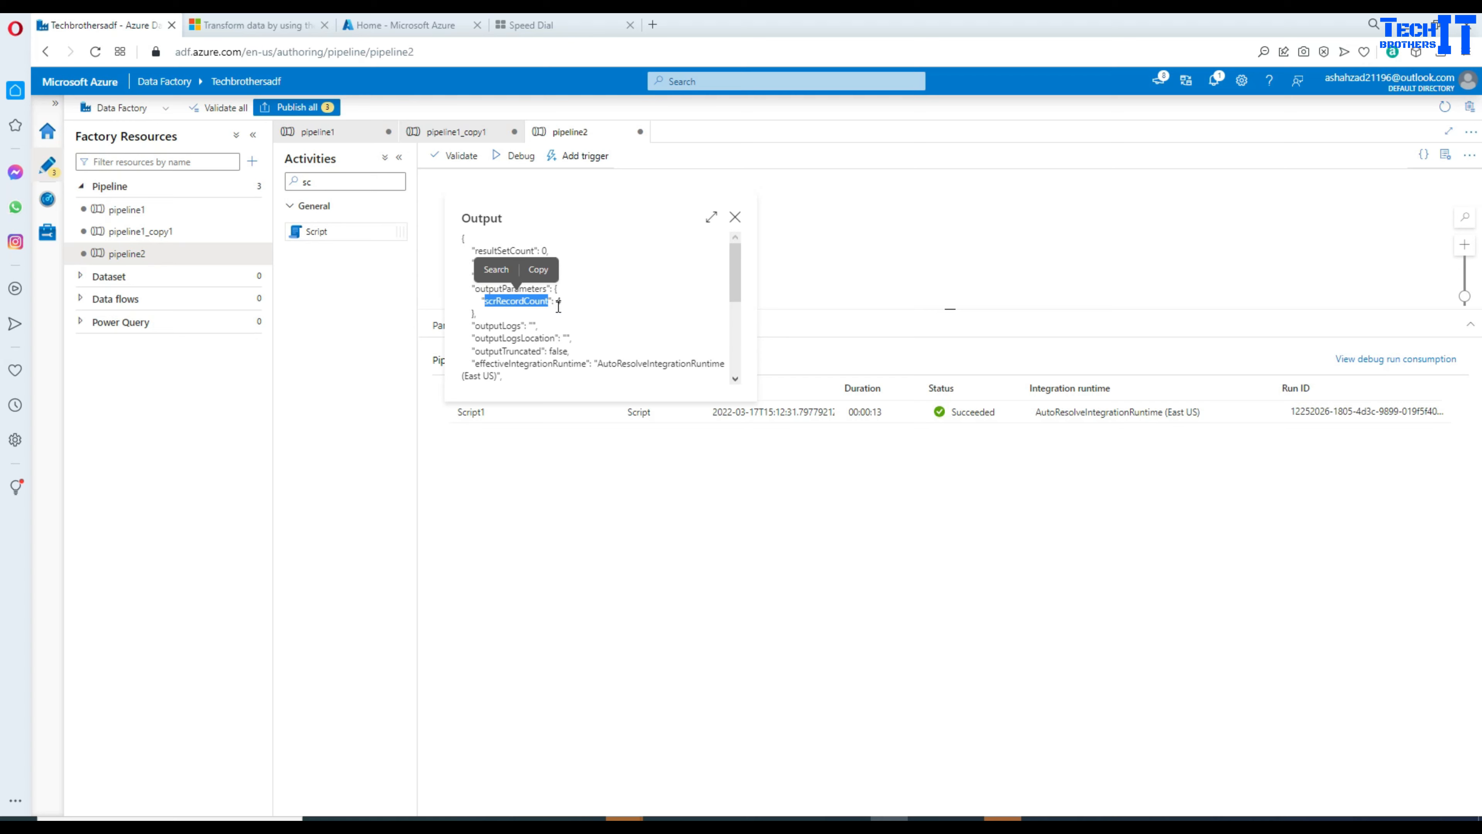
{"action": "left_click_drag", "start_coordinate": [561, 301], "coordinate": [468, 288]}
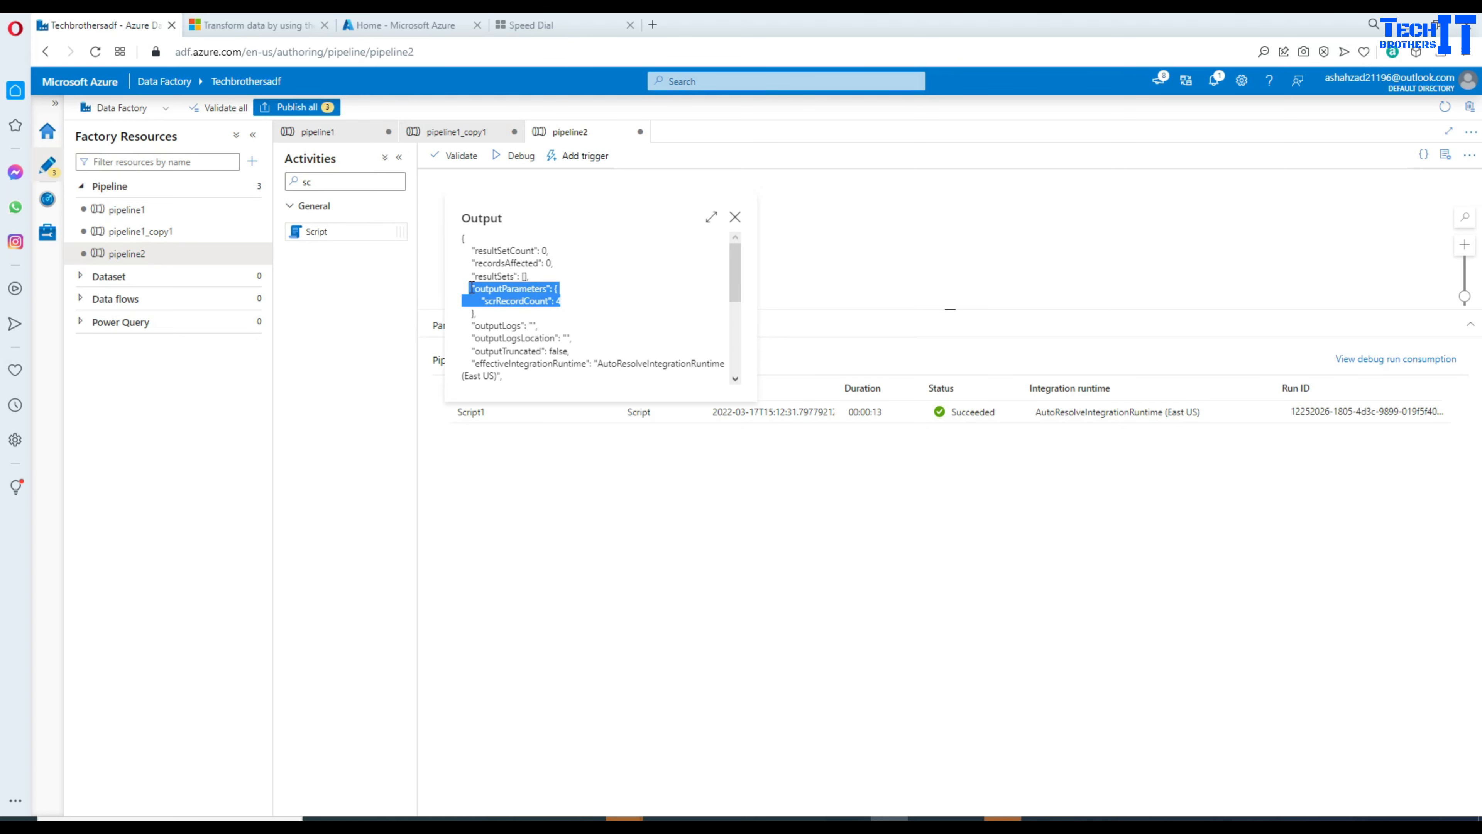
{"action": "left_click", "coordinate": [734, 217]}
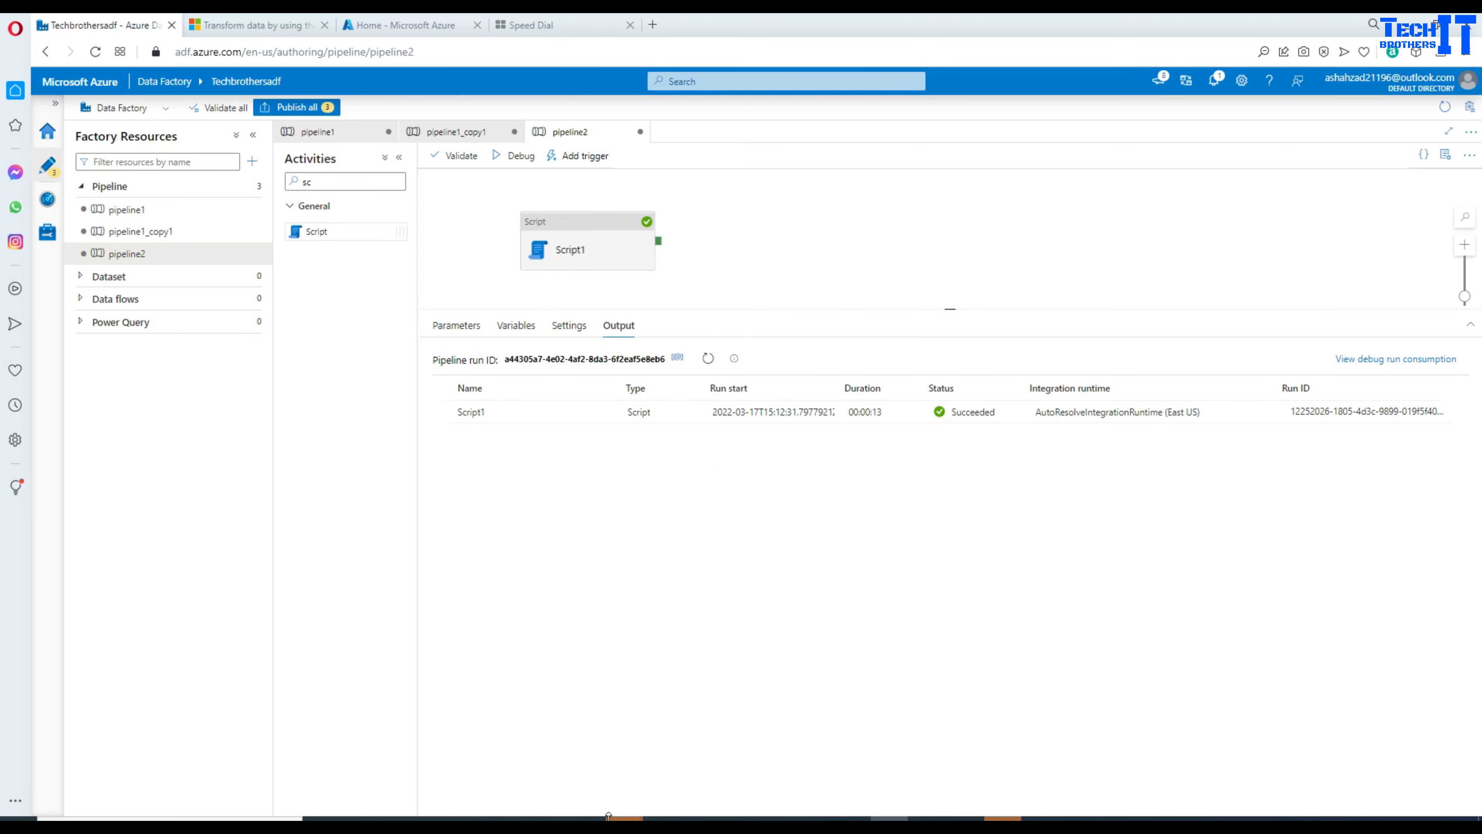
{"action": "key", "text": "alt+Tab"}
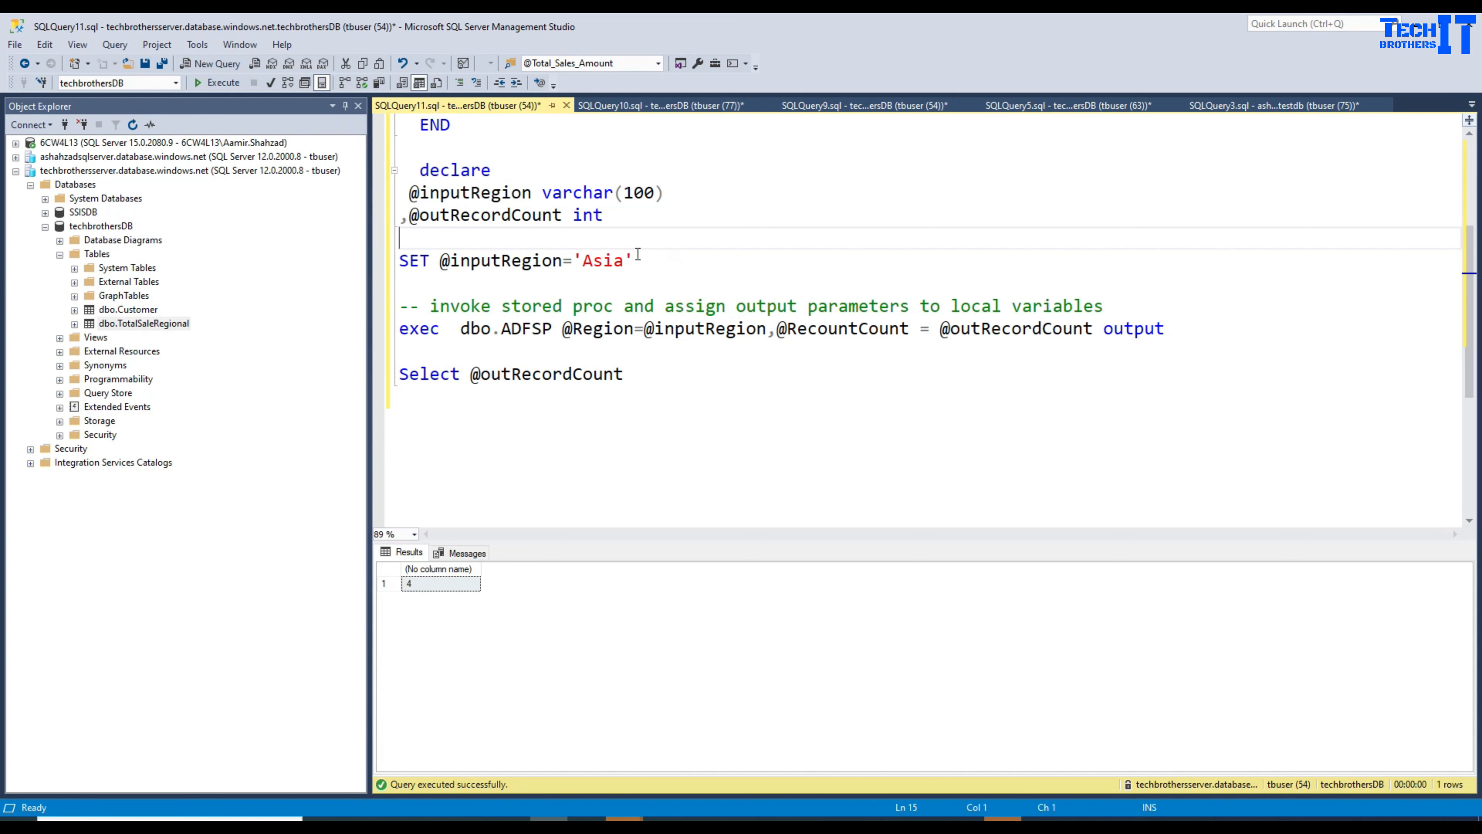
Step: In SQLQuery10, run Select * From TotalSaleRegional, copy a Europe region value, and return to ADF
{"action": "left_click", "coordinate": [666, 104]}
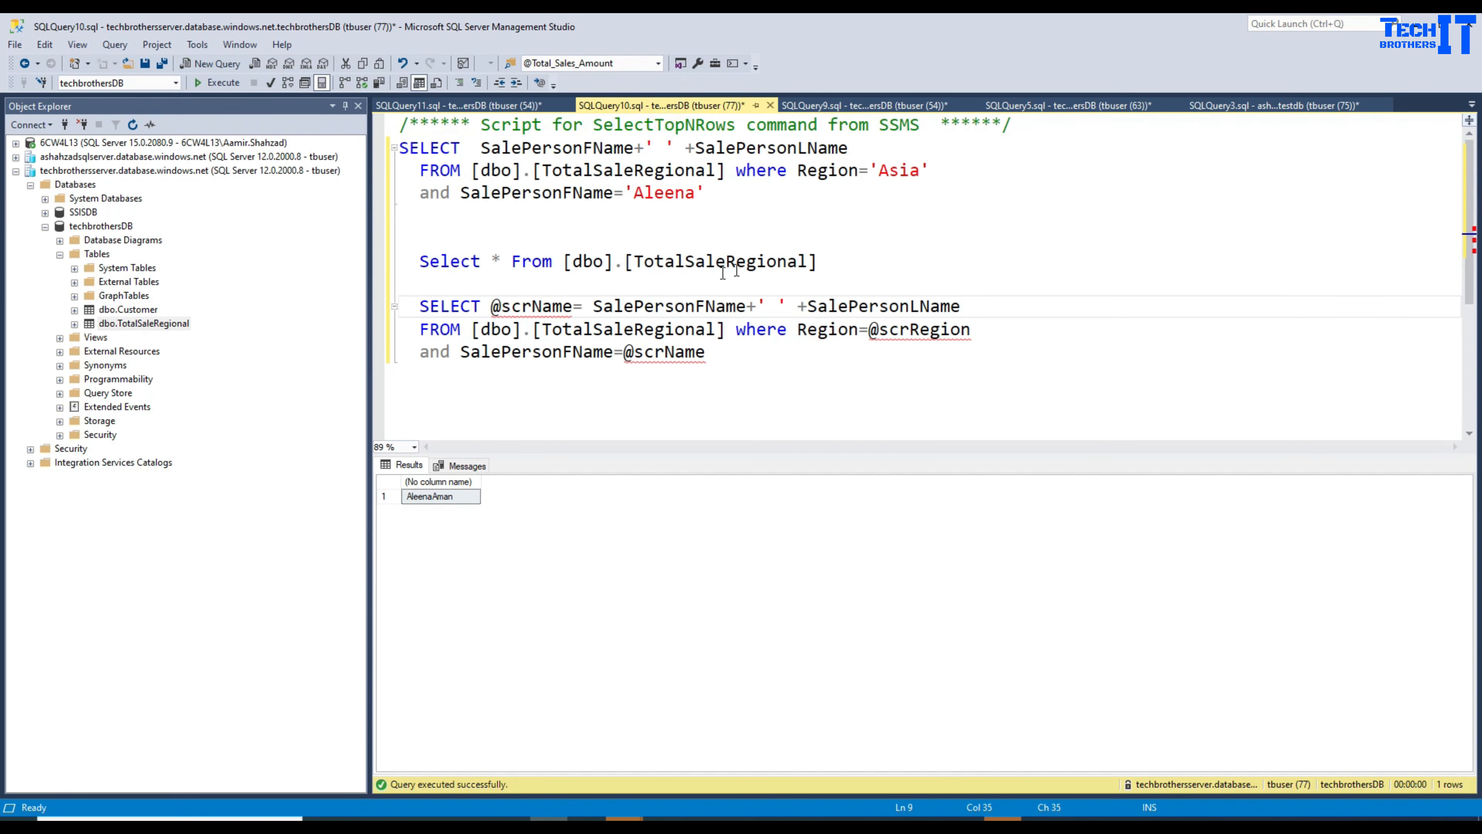
{"action": "left_click_drag", "start_coordinate": [843, 261], "coordinate": [291, 261]}
{"action": "left_click", "coordinate": [217, 82]}
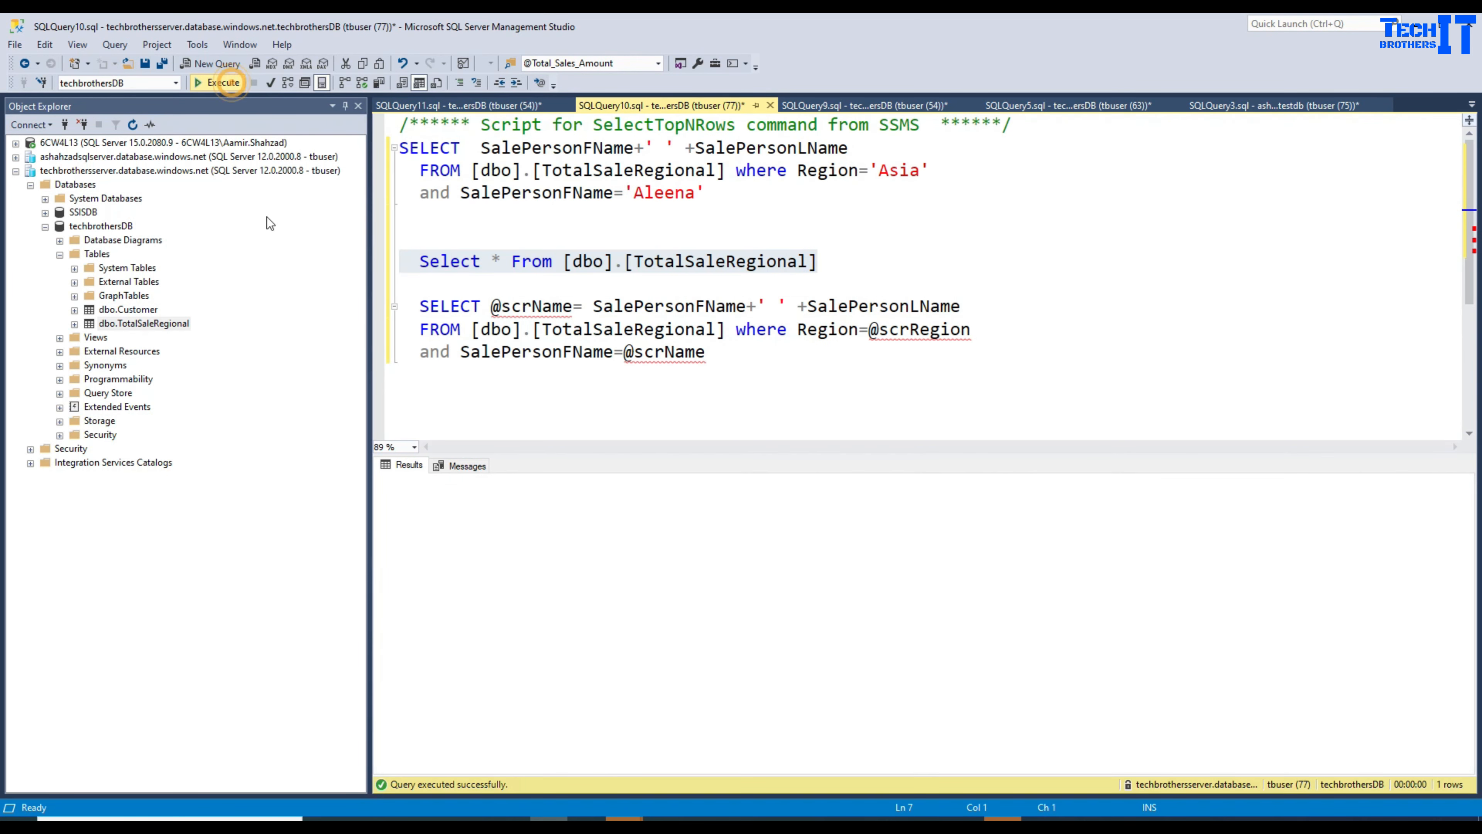
{"action": "left_click", "coordinate": [982, 499]}
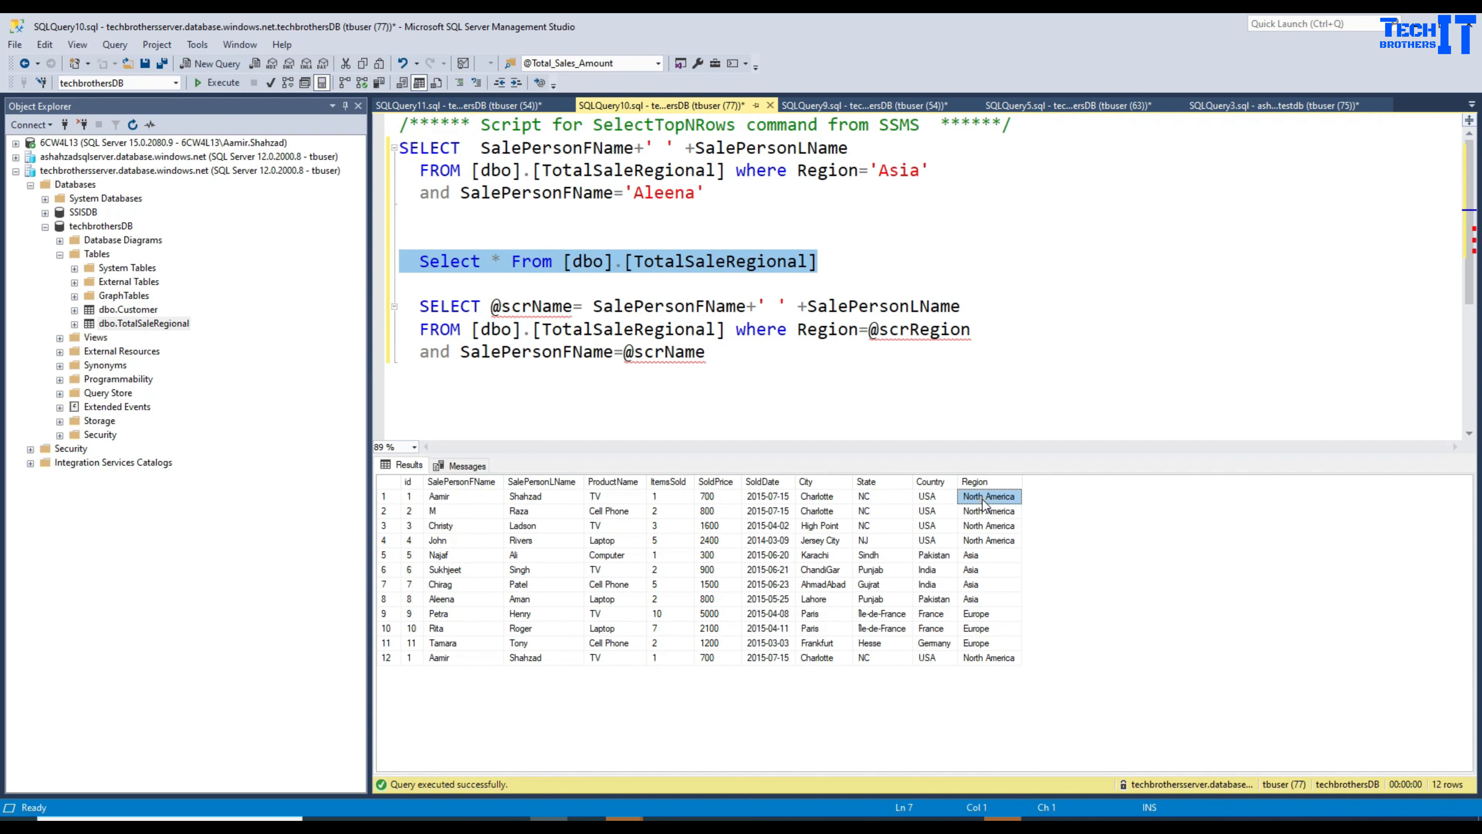
{"action": "left_click", "coordinate": [1000, 618]}
{"action": "right_click", "coordinate": [1000, 618]}
{"action": "left_click", "coordinate": [1024, 631]}
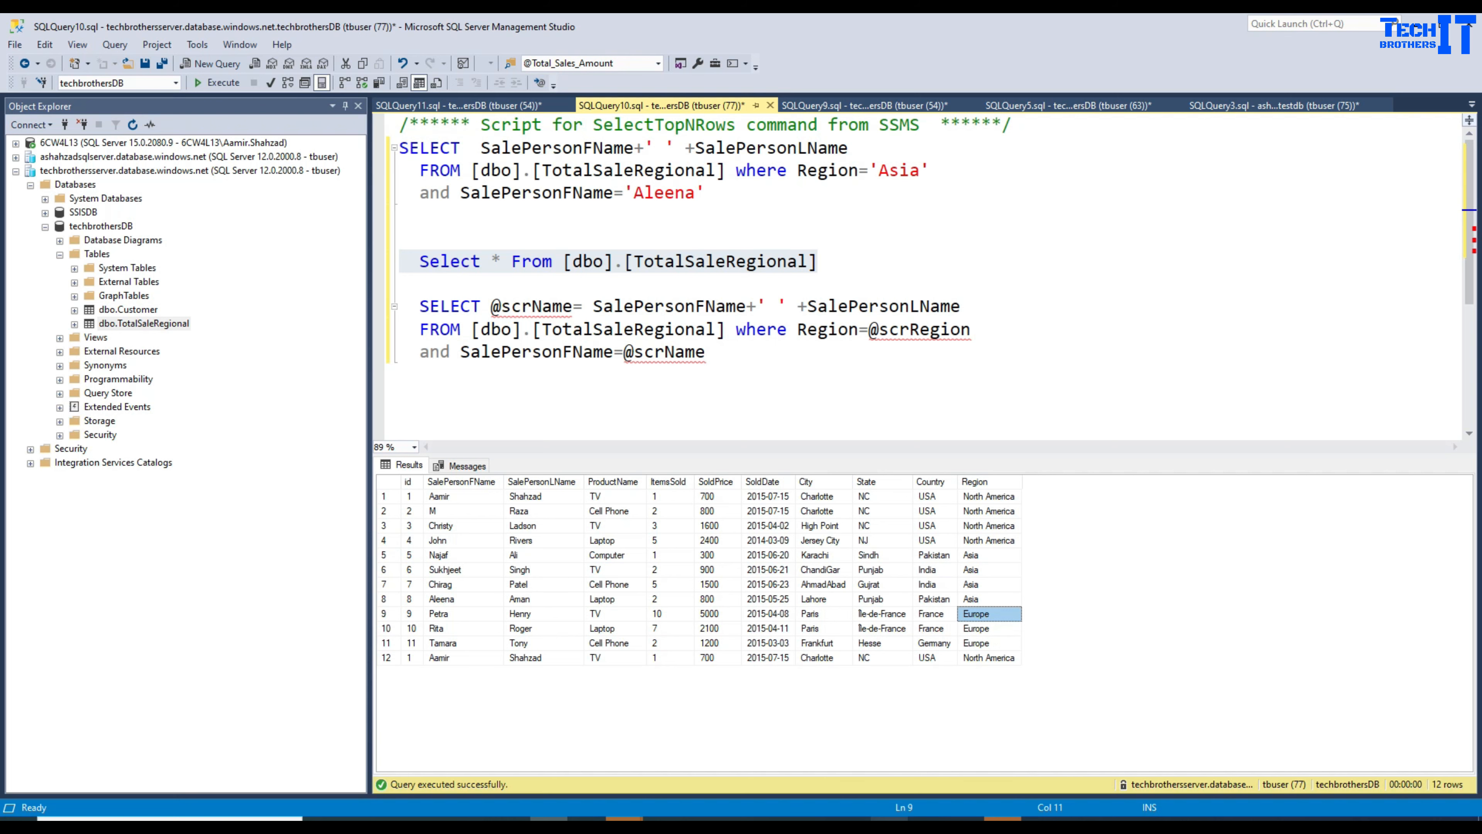
{"action": "key", "text": "alt+Tab"}
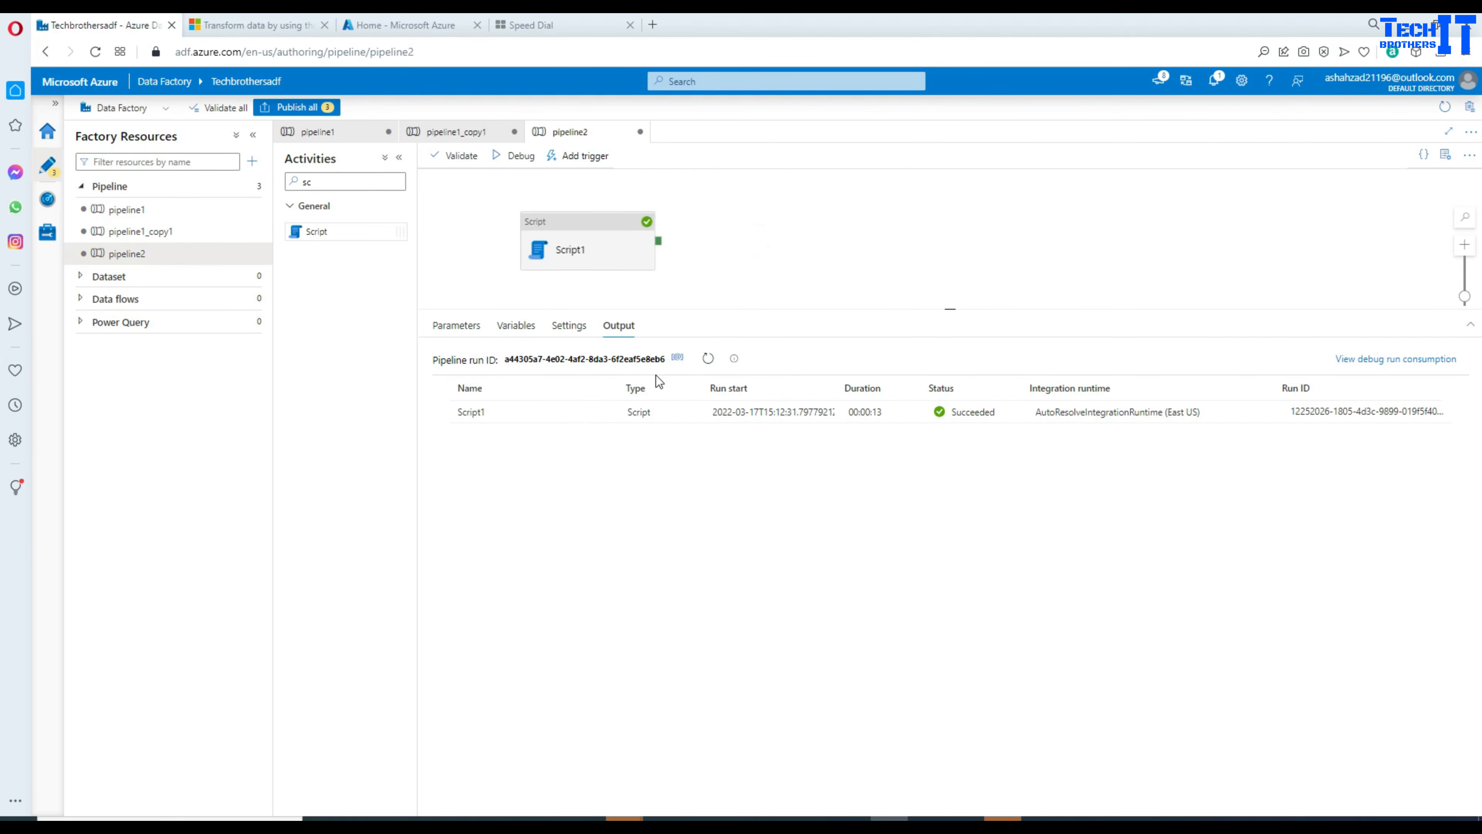
Step: Change Script1's scrRegion parameter value from Asia to Europe
{"action": "mouse_move", "coordinate": [606, 411]}
{"action": "left_click", "coordinate": [639, 275]}
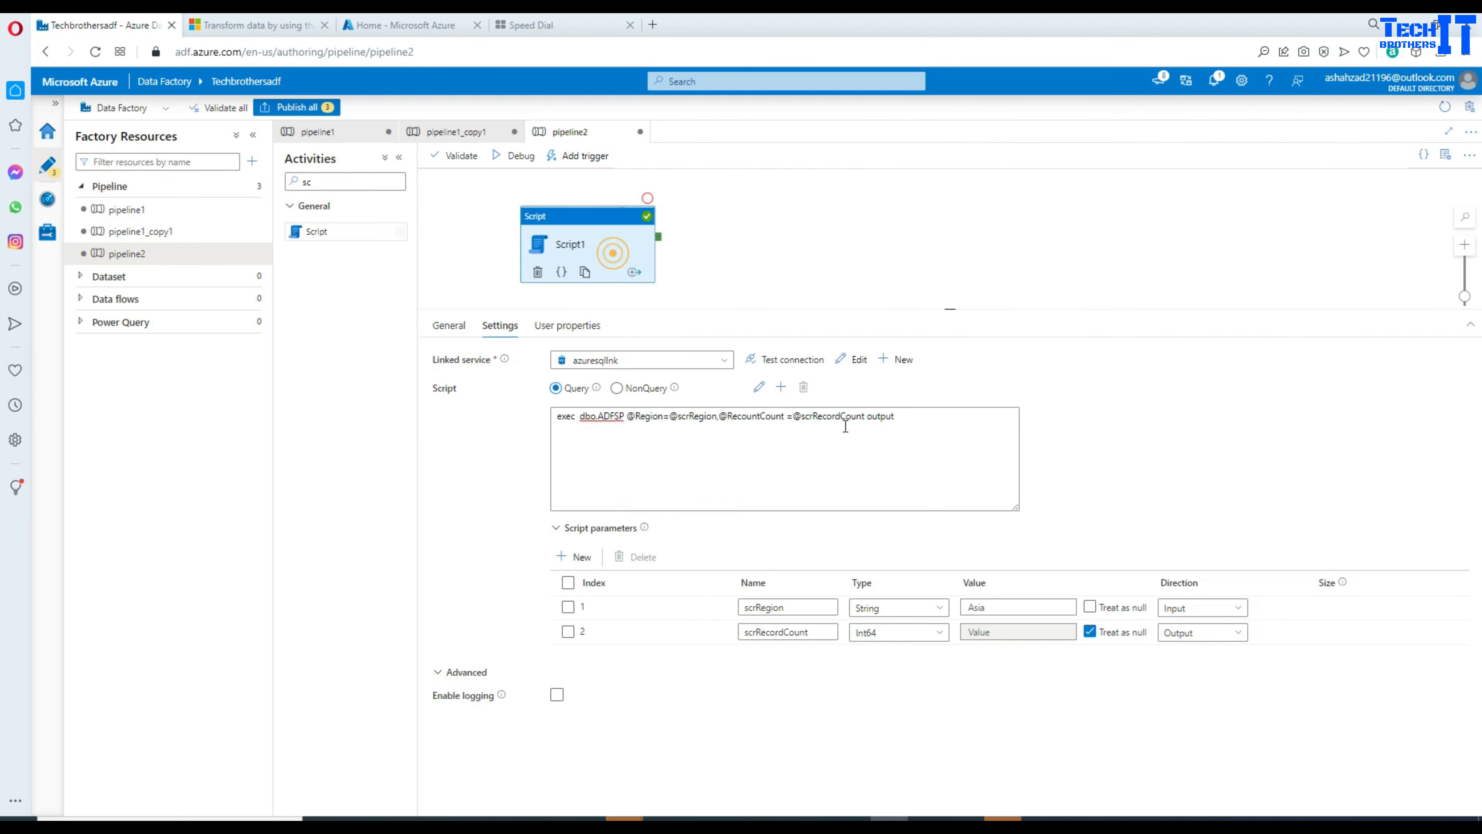
{"action": "left_click", "coordinate": [1017, 607]}
{"action": "double_click", "coordinate": [1017, 607]}
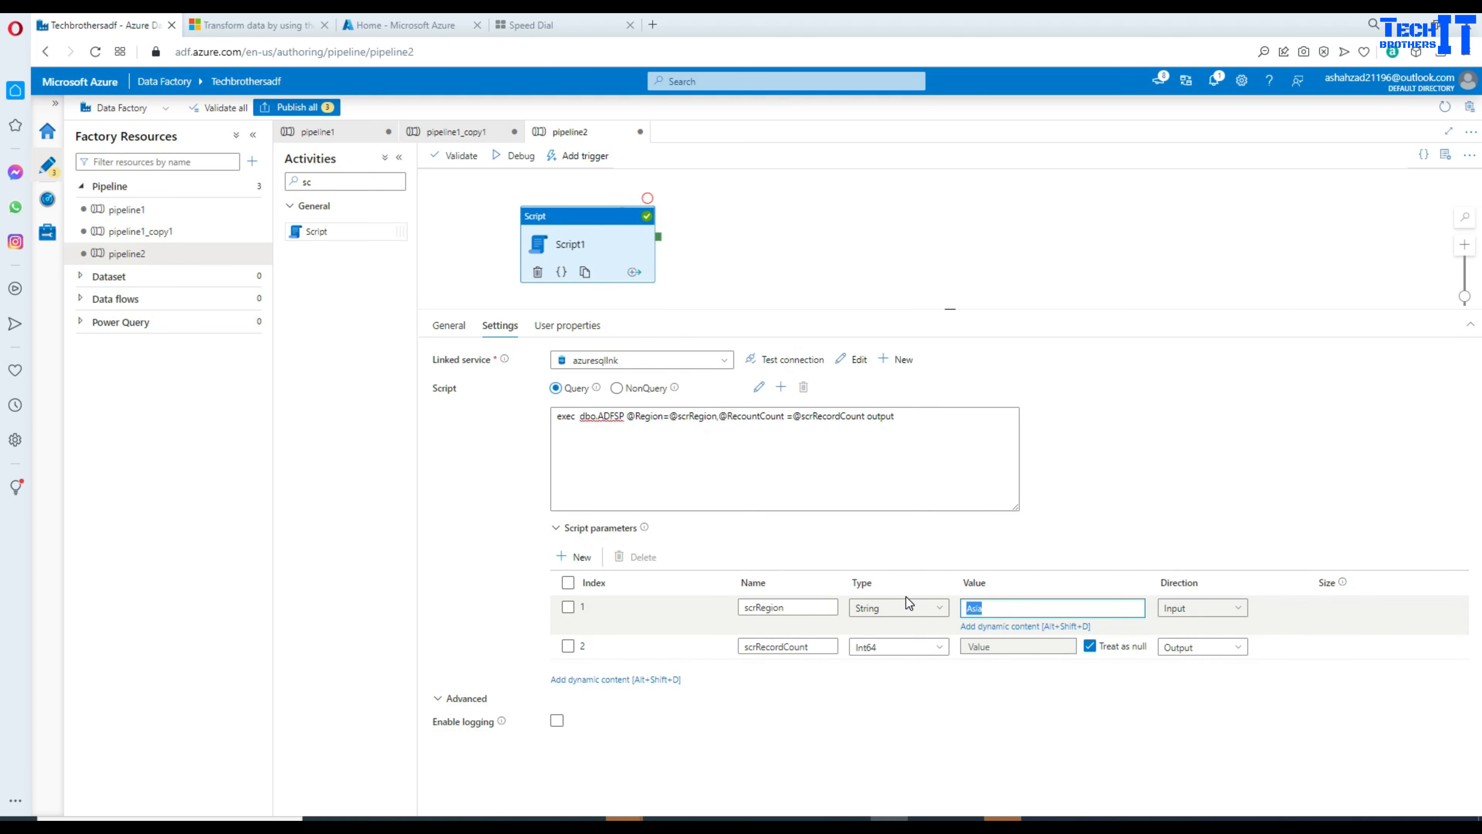
{"action": "type", "text": "Europe"}
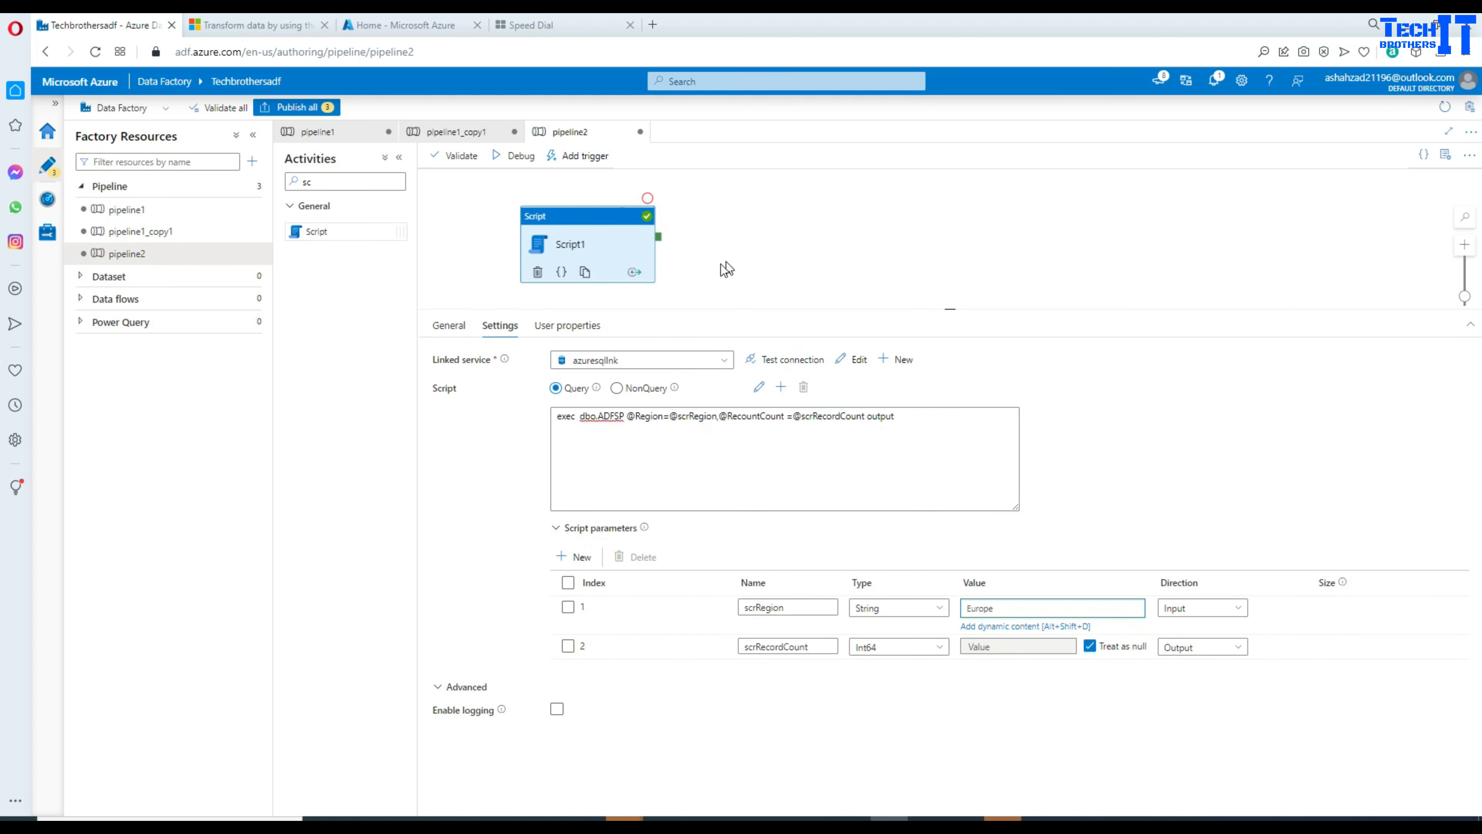
Step: Debug pipeline2 again and confirm Script1's output returns scrRecordCount 3
{"action": "left_click", "coordinate": [513, 156]}
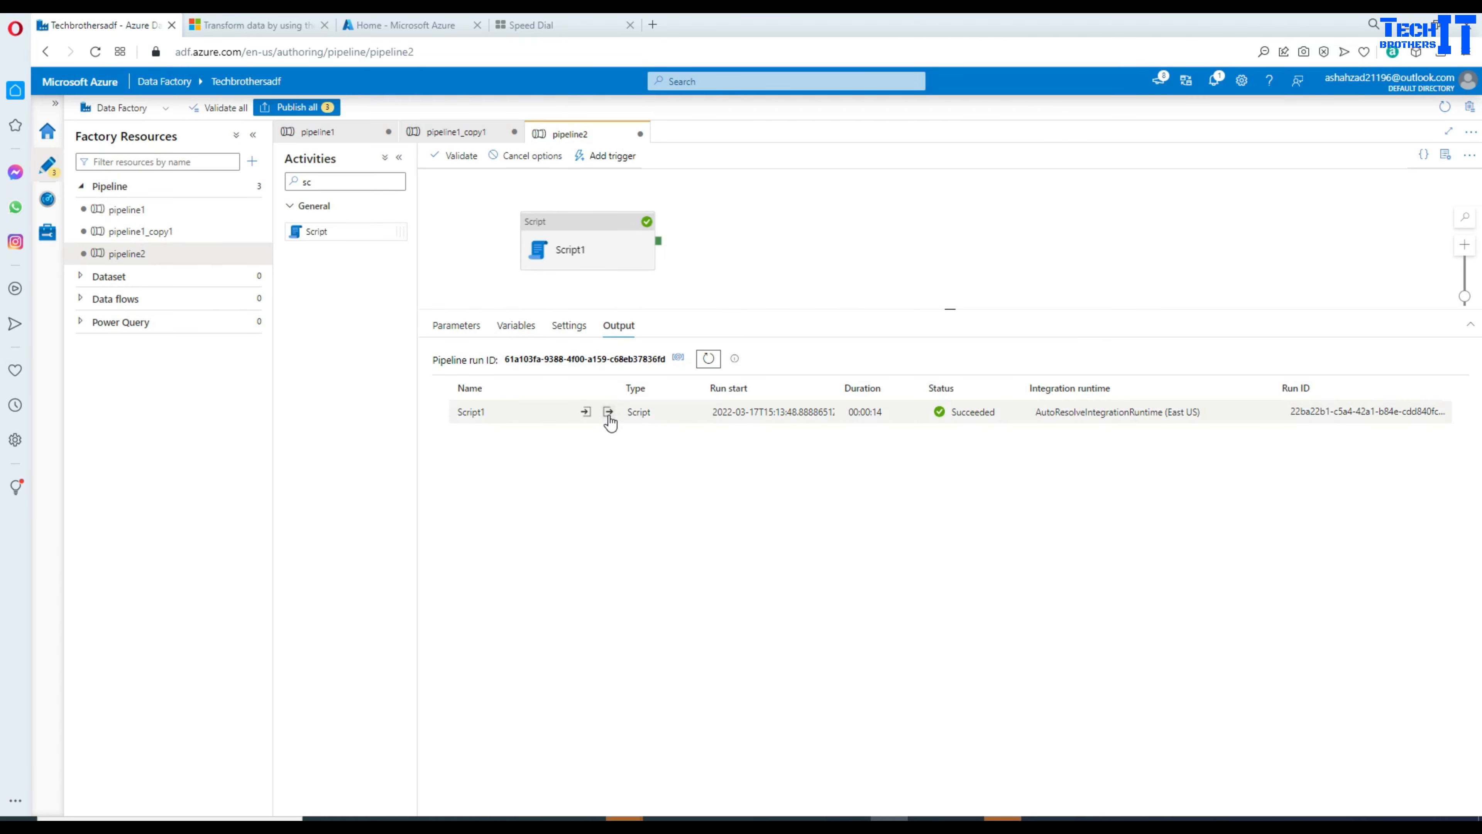
{"action": "left_click", "coordinate": [607, 413]}
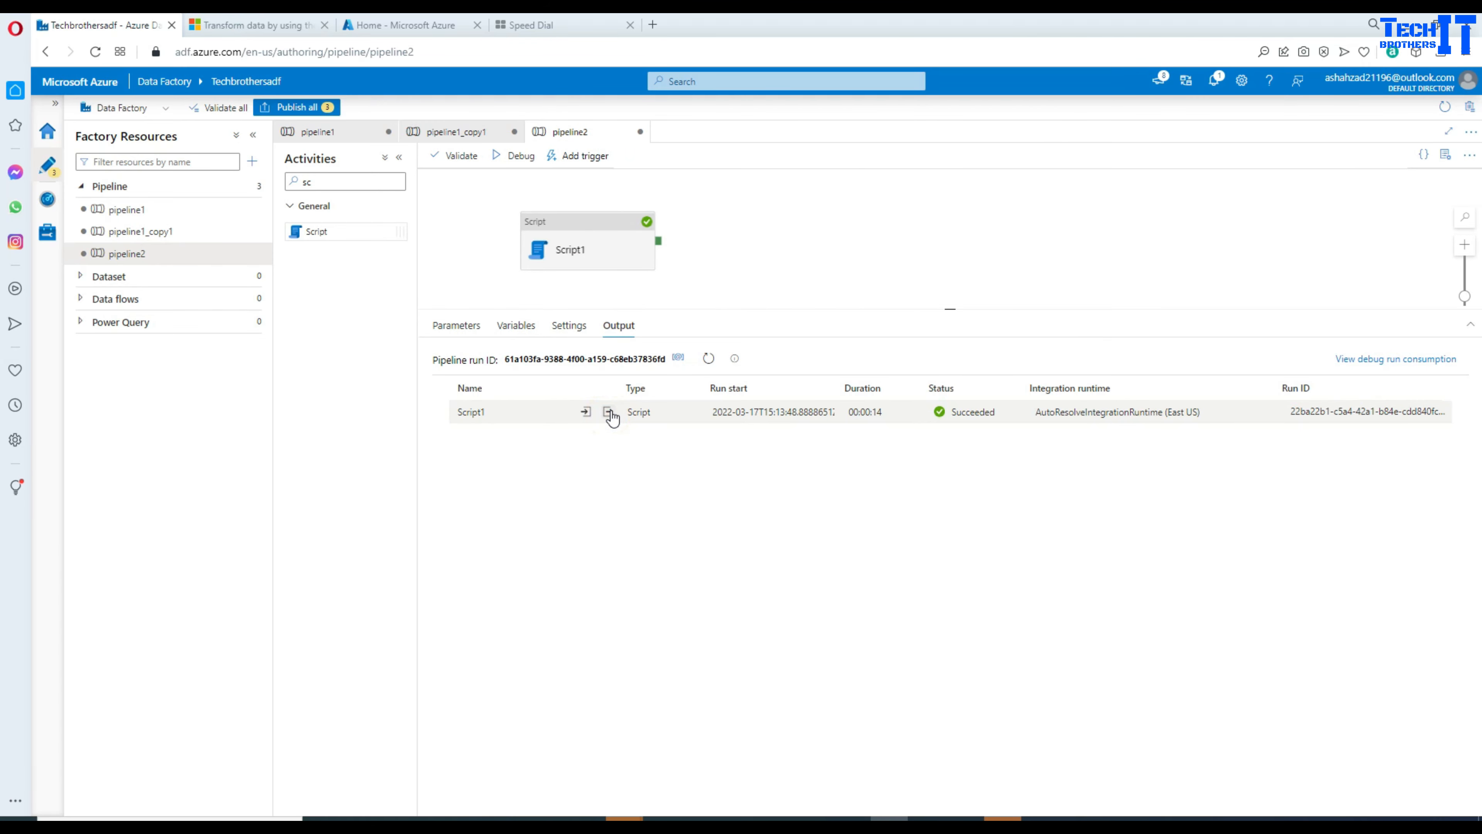
{"action": "left_click", "coordinate": [608, 413]}
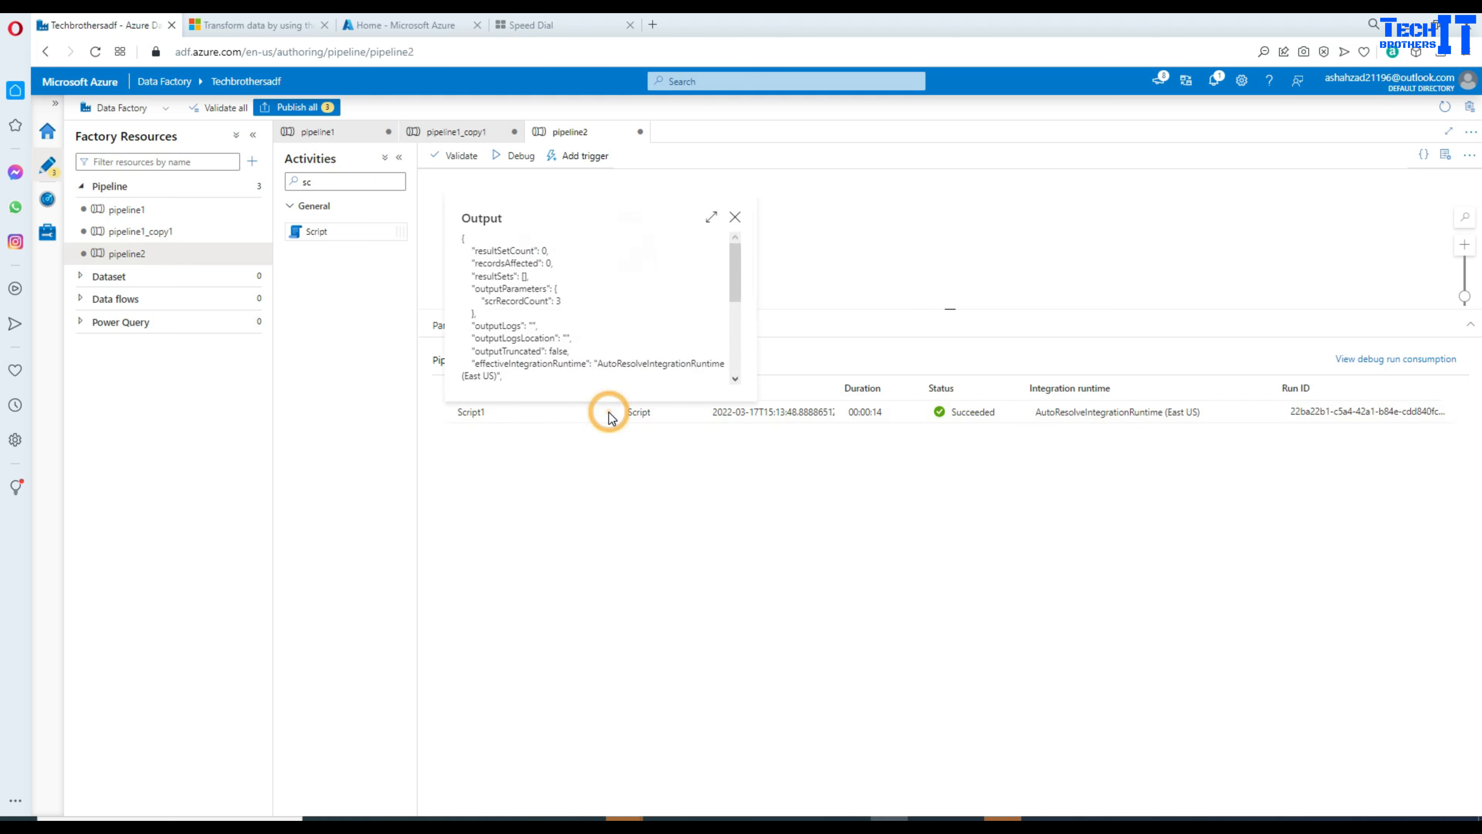
{"action": "double_click", "coordinate": [533, 300]}
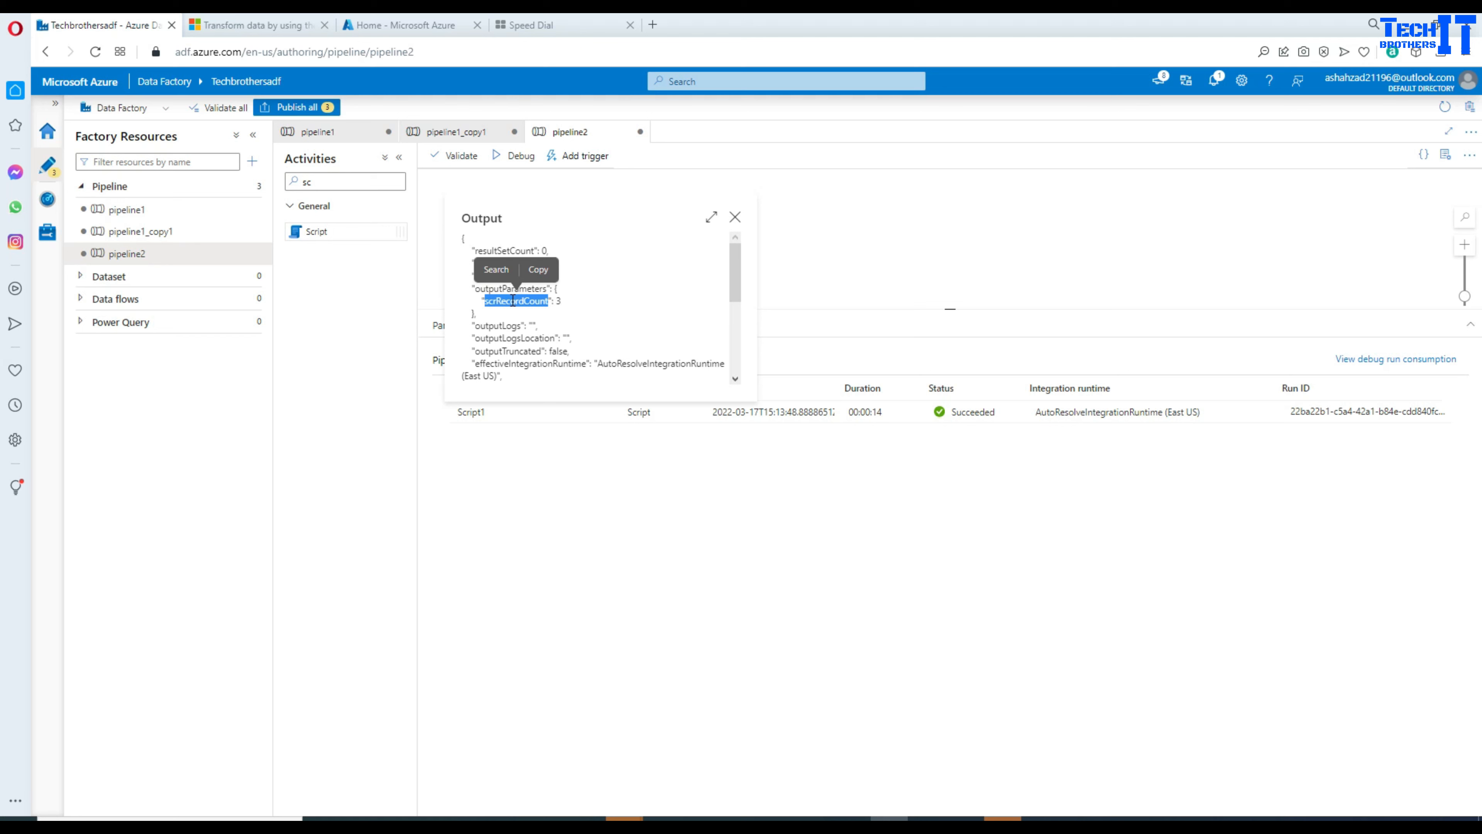
{"action": "triple_click", "coordinate": [543, 301]}
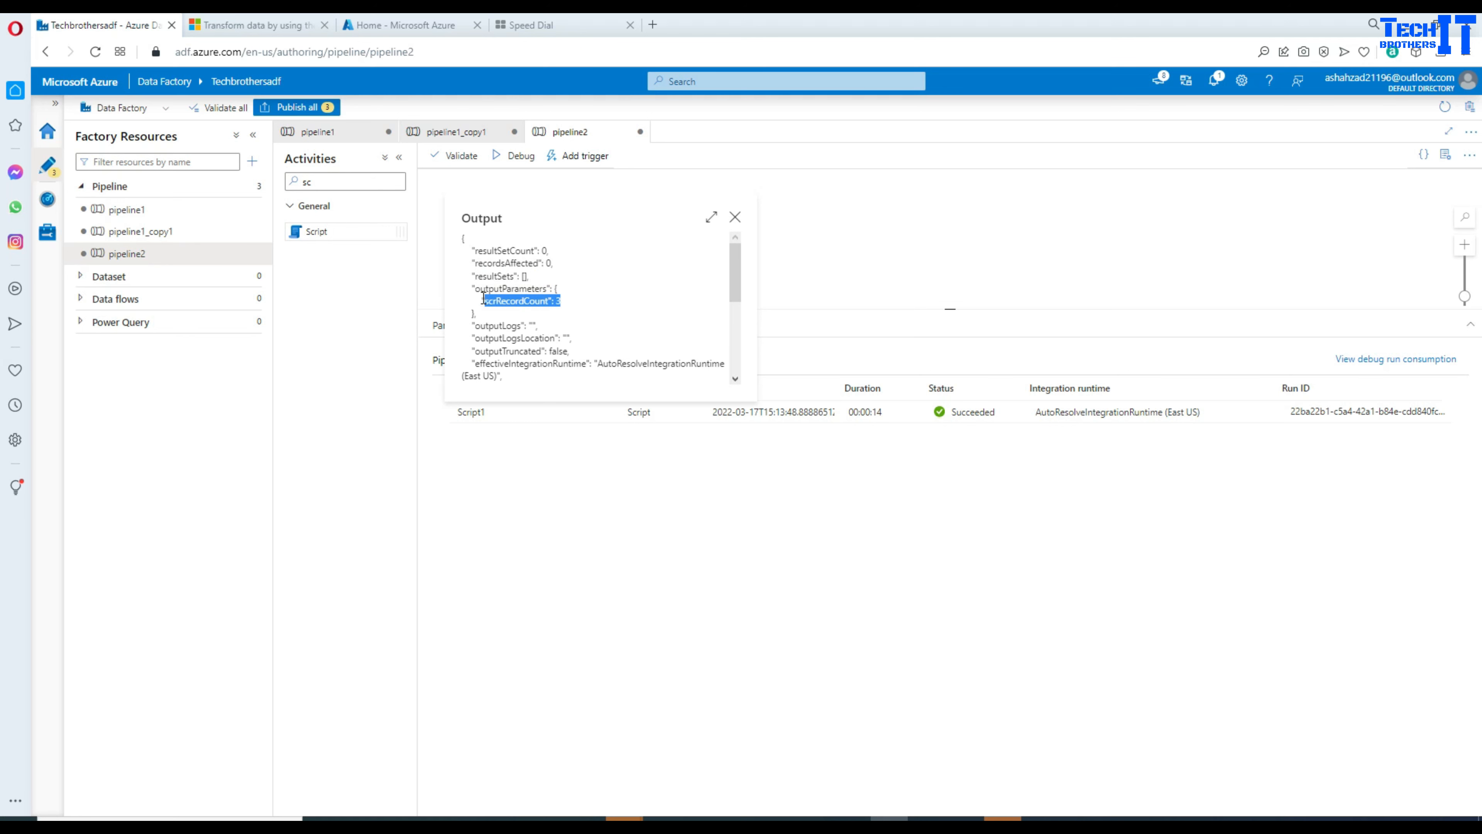
{"action": "scroll", "coordinate": [583, 331], "scroll_direction": "down", "scroll_amount": 5}
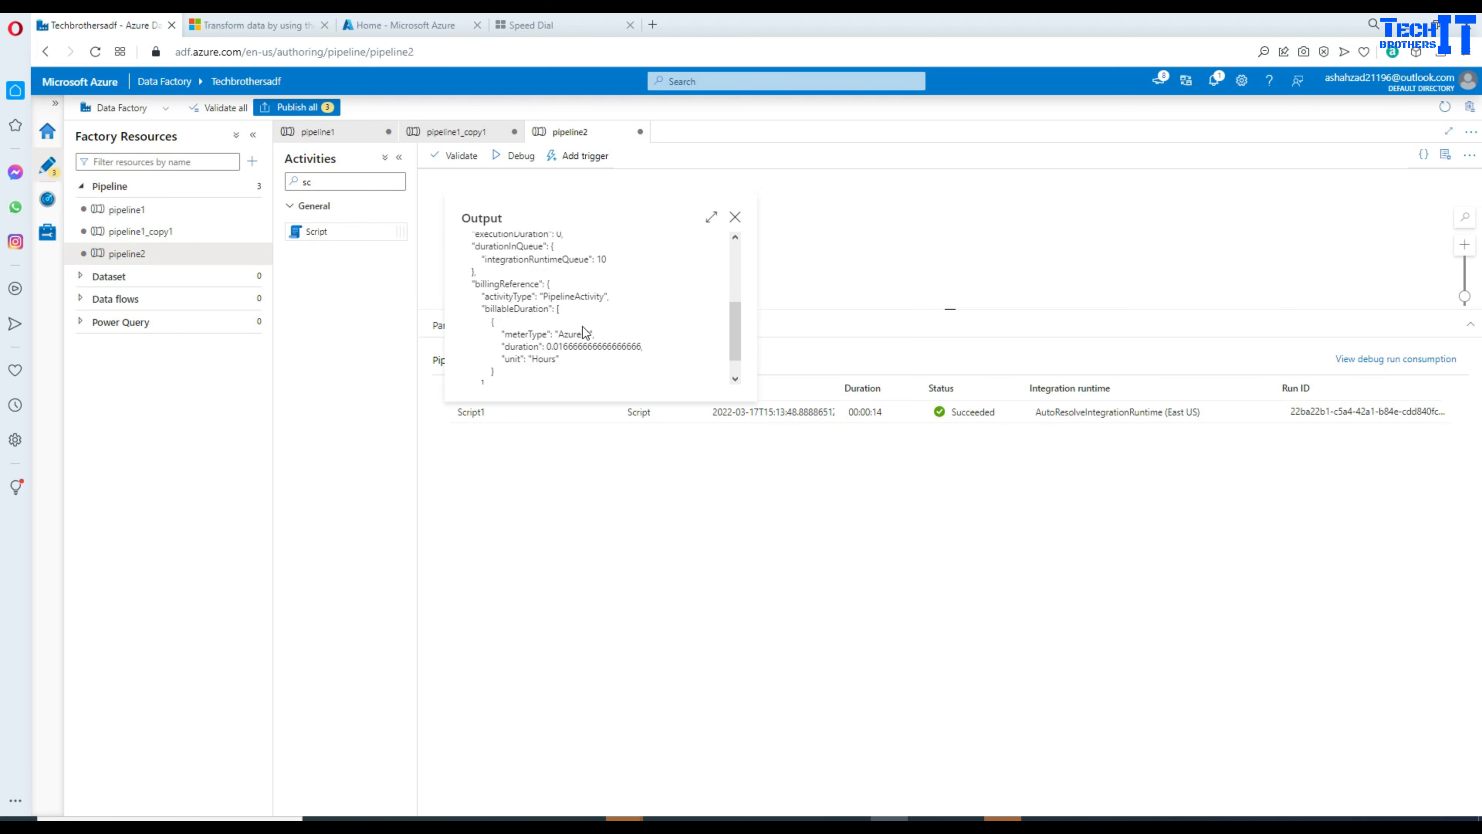
{"action": "left_click", "coordinate": [734, 218]}
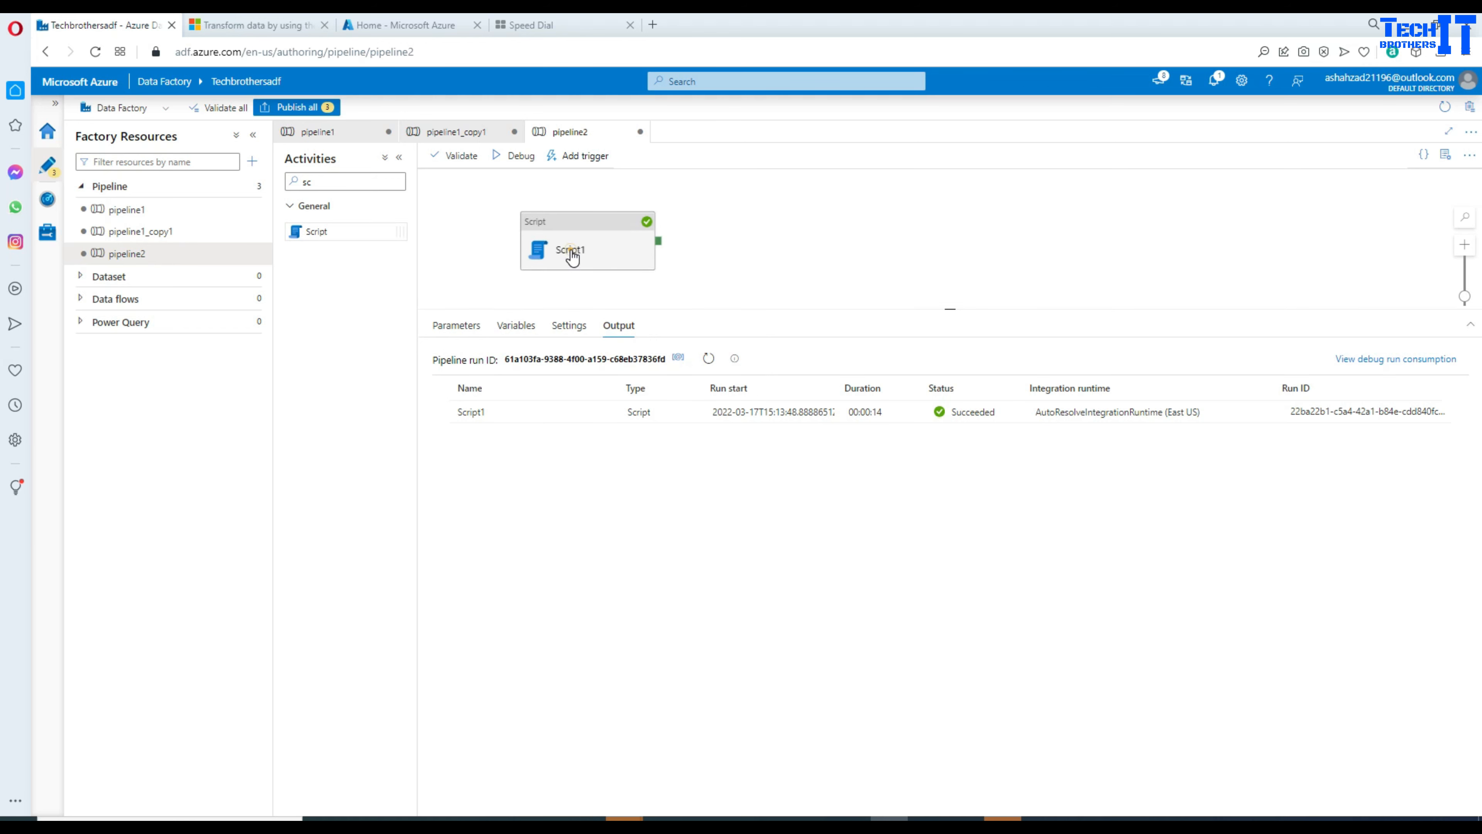
{"action": "left_click", "coordinate": [555, 257]}
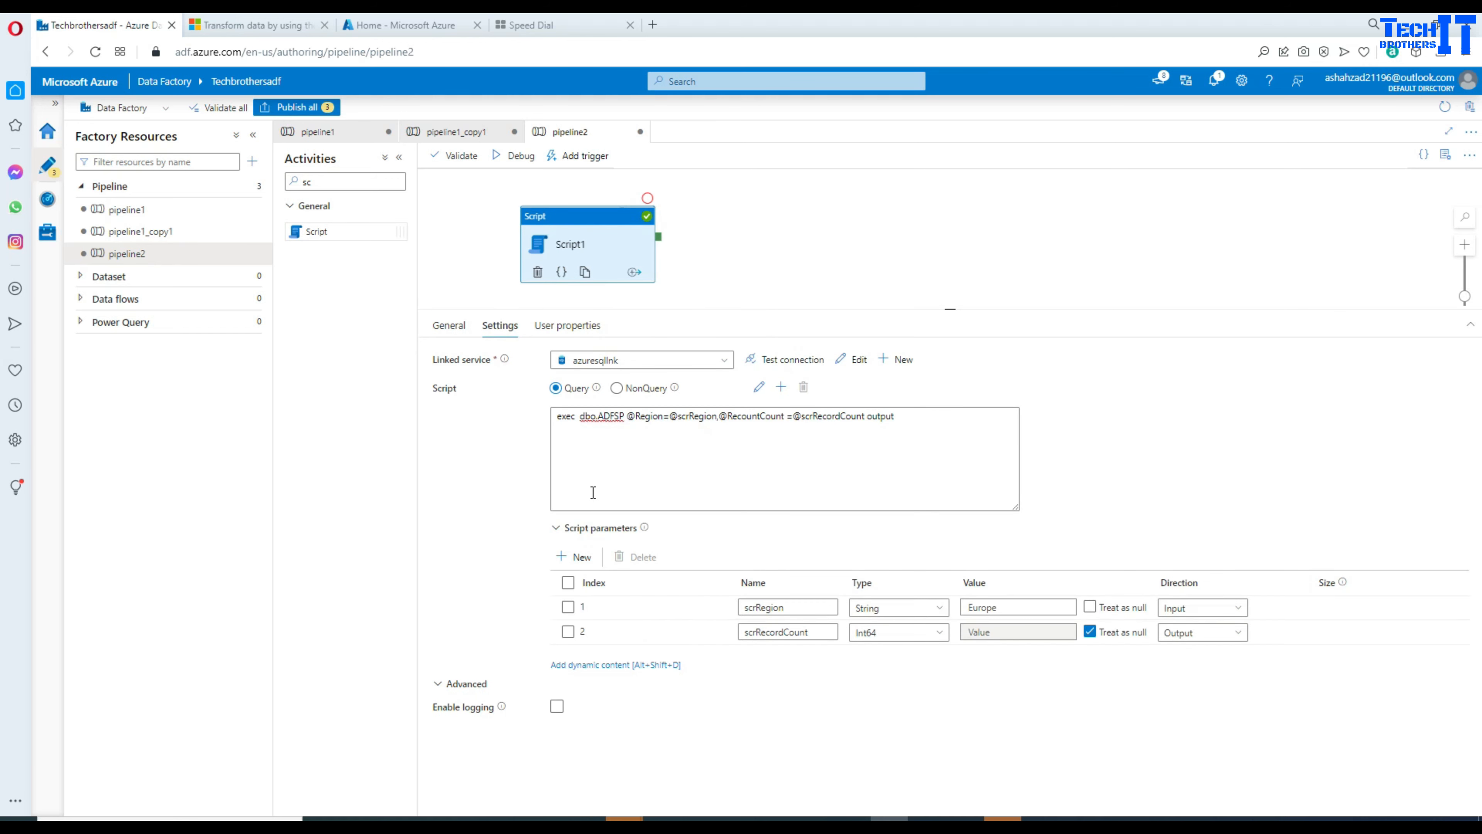
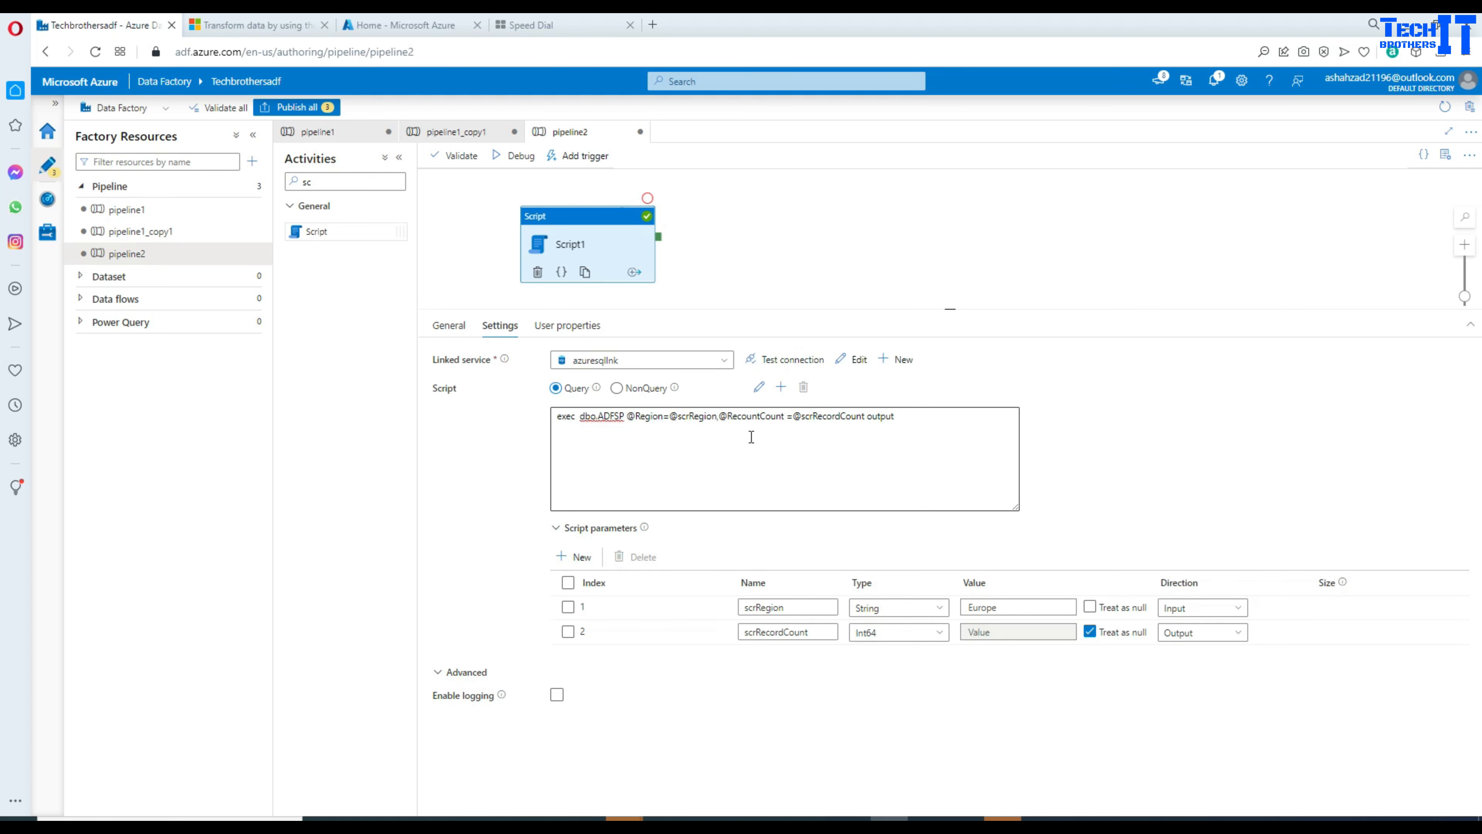
Step: Enlarge the canvas, deselect Script1, and show pipeline2's pipeline-level properties below
{"action": "double_click", "coordinate": [817, 415]}
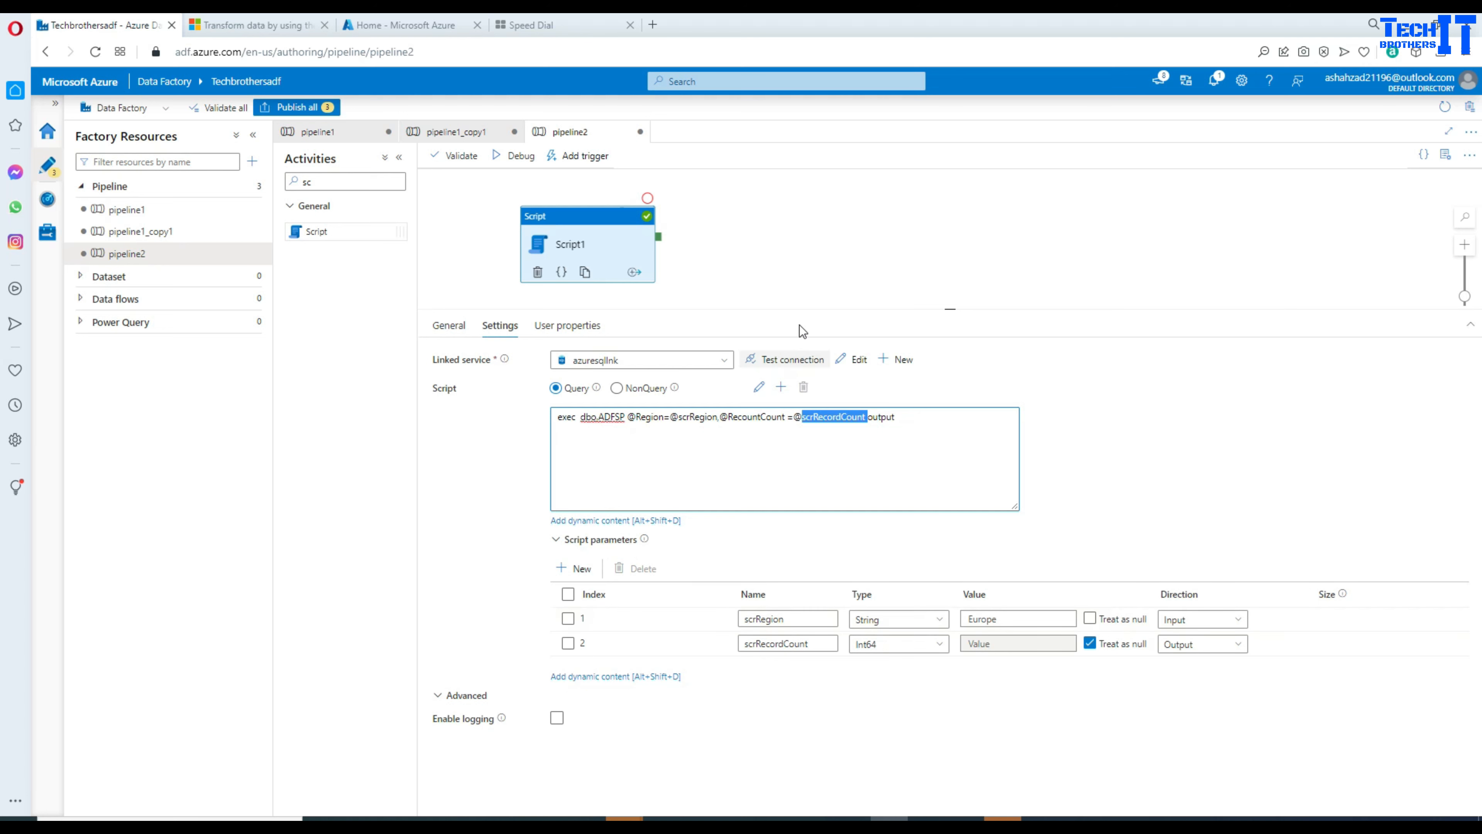
{"action": "left_click_drag", "start_coordinate": [799, 308], "coordinate": [816, 403]}
{"action": "left_click", "coordinate": [766, 361]}
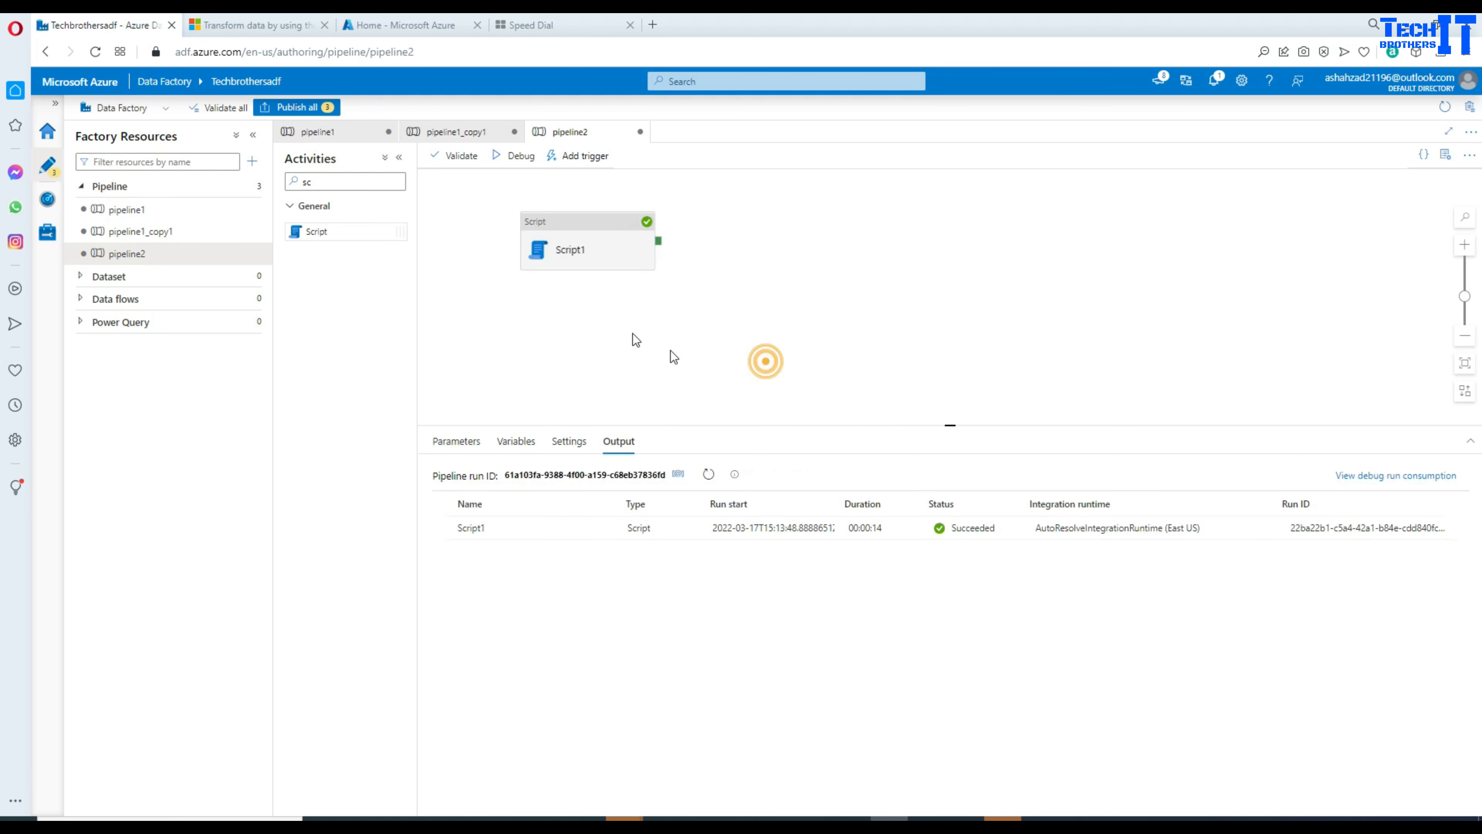
{"action": "left_click", "coordinate": [516, 442]}
Step: Add a new pipeline variable named varRecordCount
{"action": "left_click", "coordinate": [456, 480]}
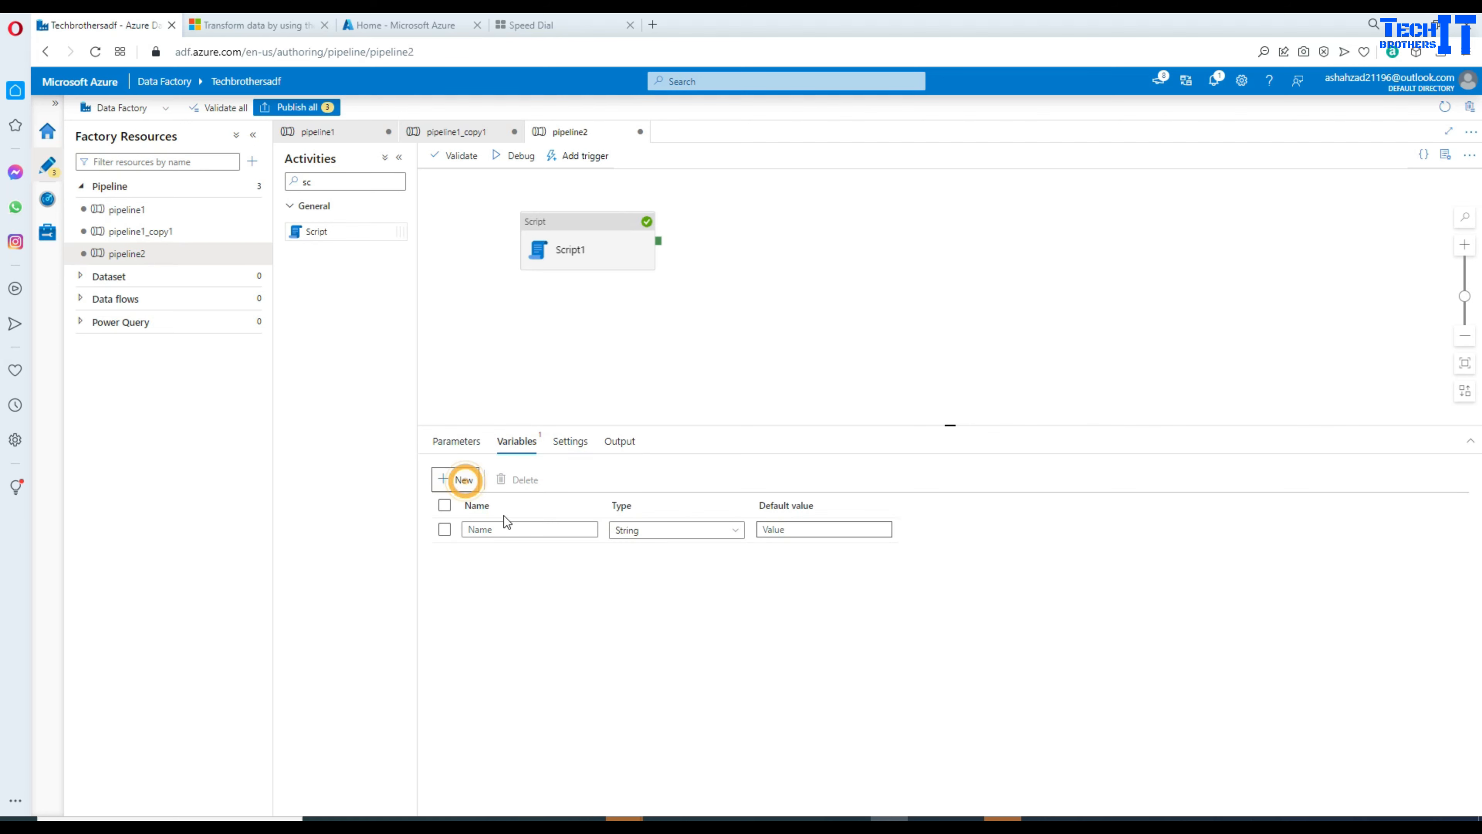
{"action": "left_click", "coordinate": [496, 529]}
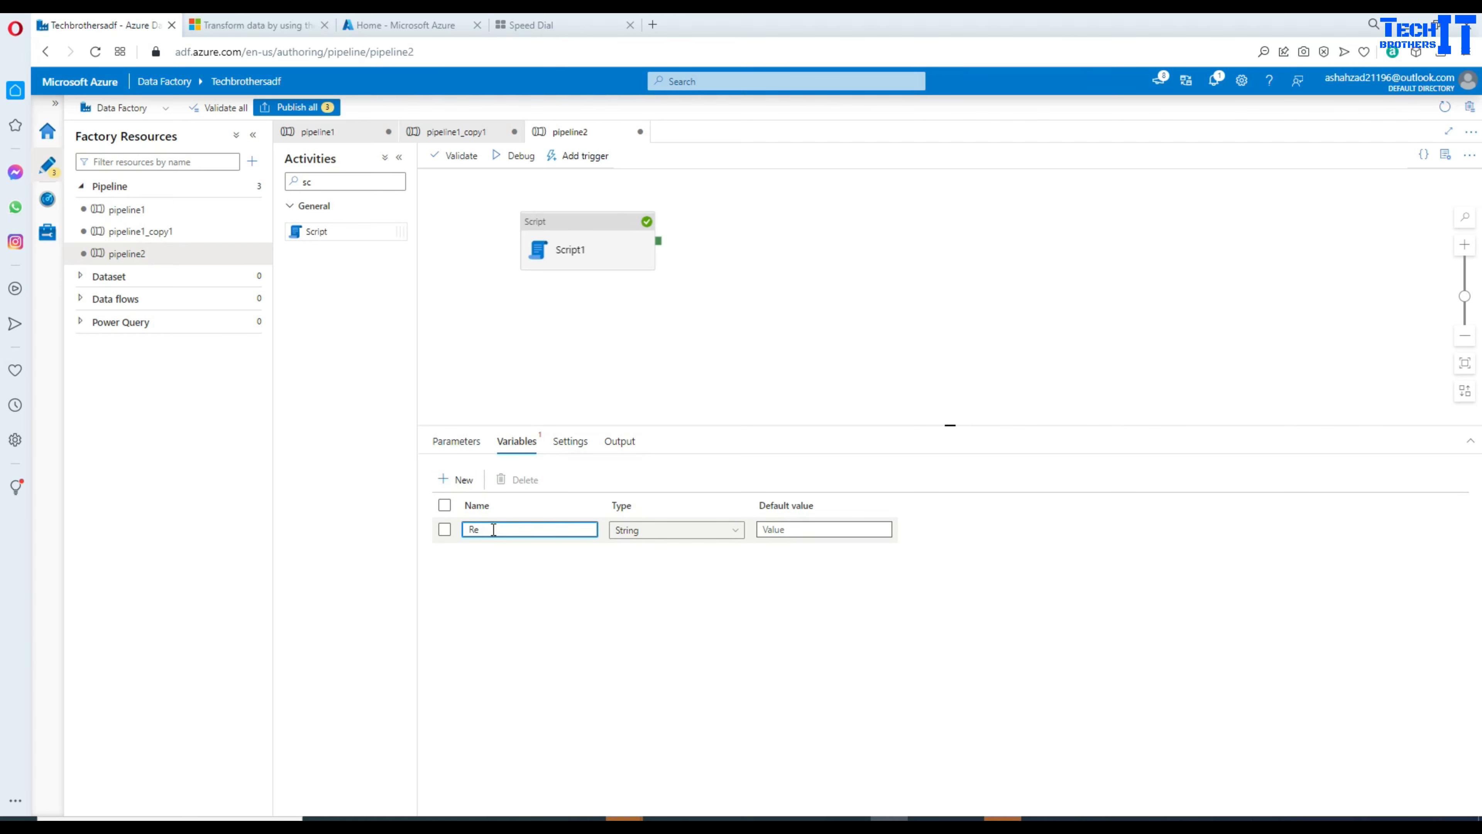
{"action": "type", "text": "varRecordCount"}
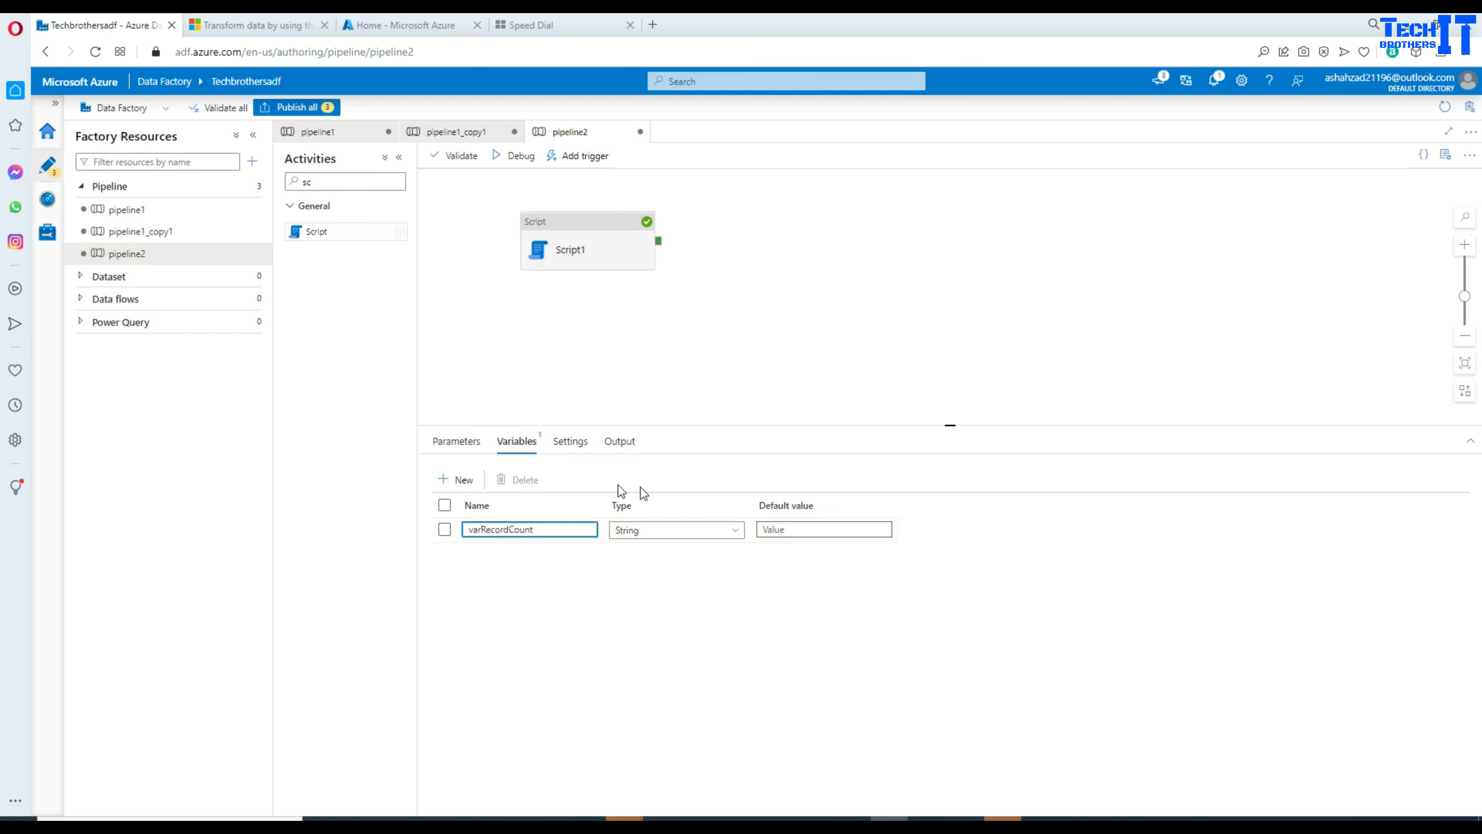
{"action": "left_click", "coordinate": [732, 354]}
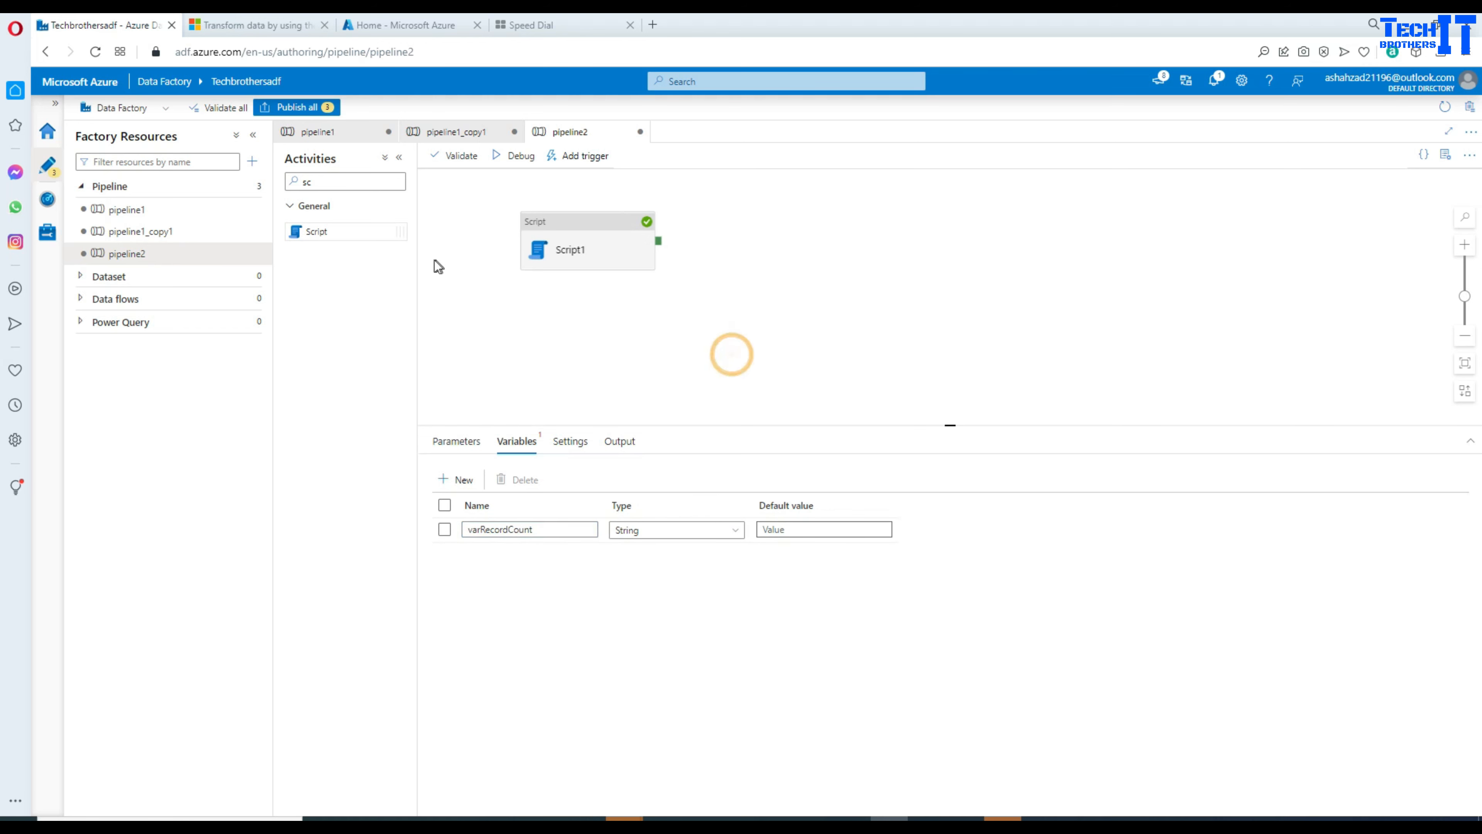
Step: Add a Set variable activity and connect it to run after Script1 succeeds
{"action": "double_click", "coordinate": [344, 181]}
{"action": "type", "text": "set"}
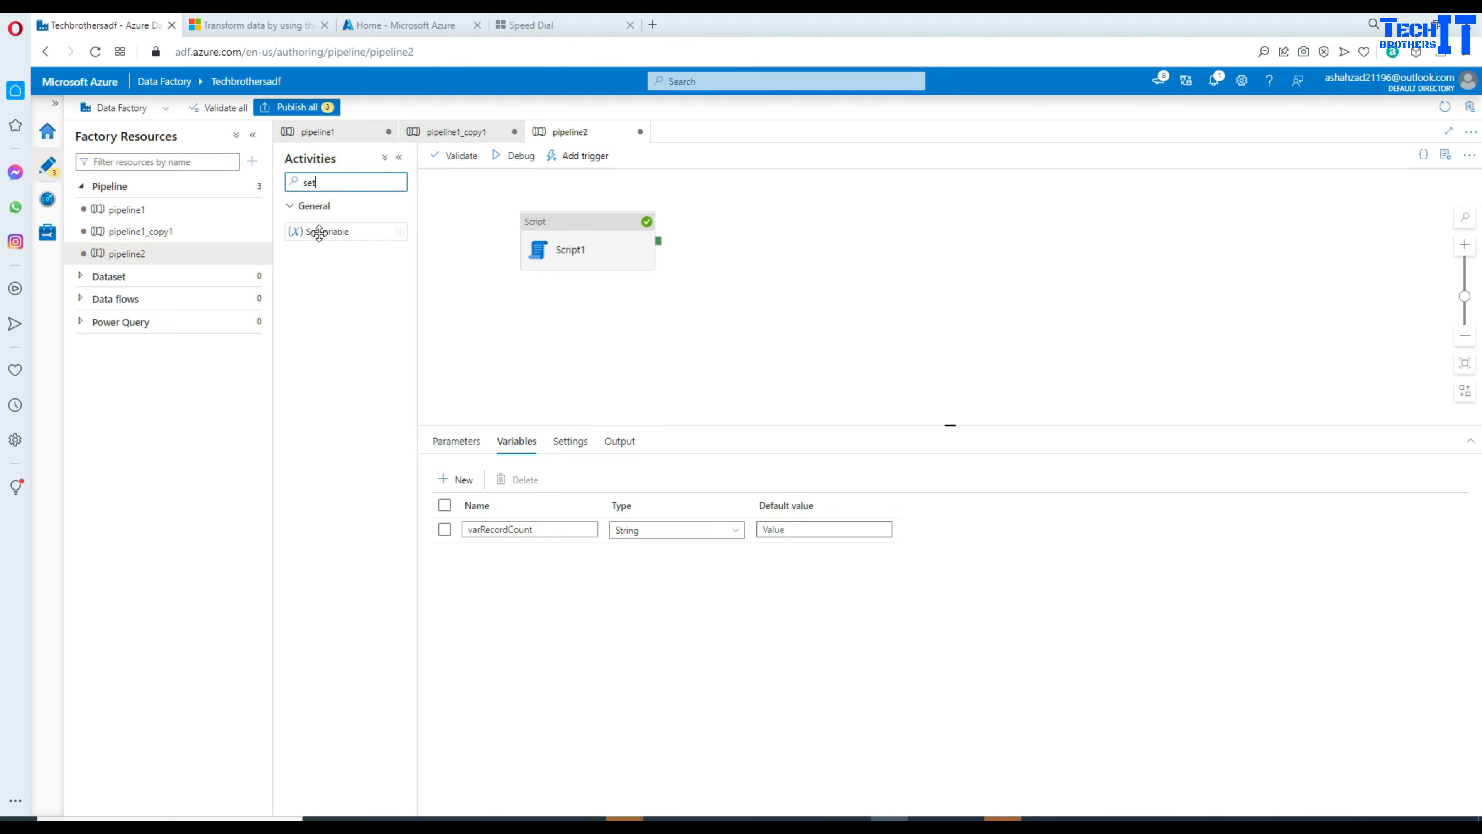
{"action": "left_click_drag", "start_coordinate": [318, 232], "coordinate": [802, 245]}
{"action": "left_click_drag", "start_coordinate": [658, 242], "coordinate": [747, 252]}
Step: Review Script1's scrRecordCount output parameter, then show pipeline2's debug run results
{"action": "left_click", "coordinate": [616, 249]}
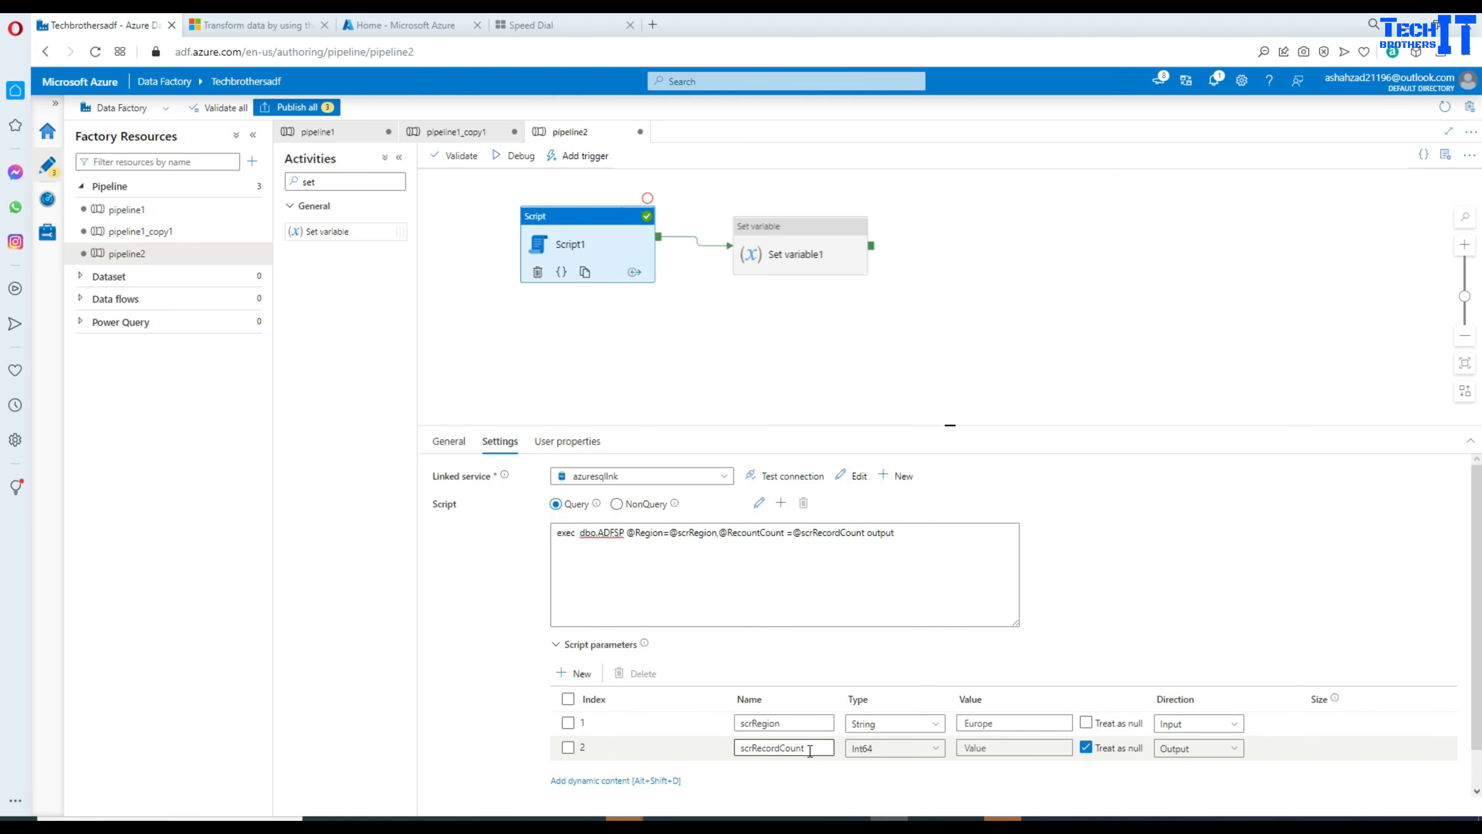
{"action": "left_click_drag", "start_coordinate": [810, 747], "coordinate": [748, 742]}
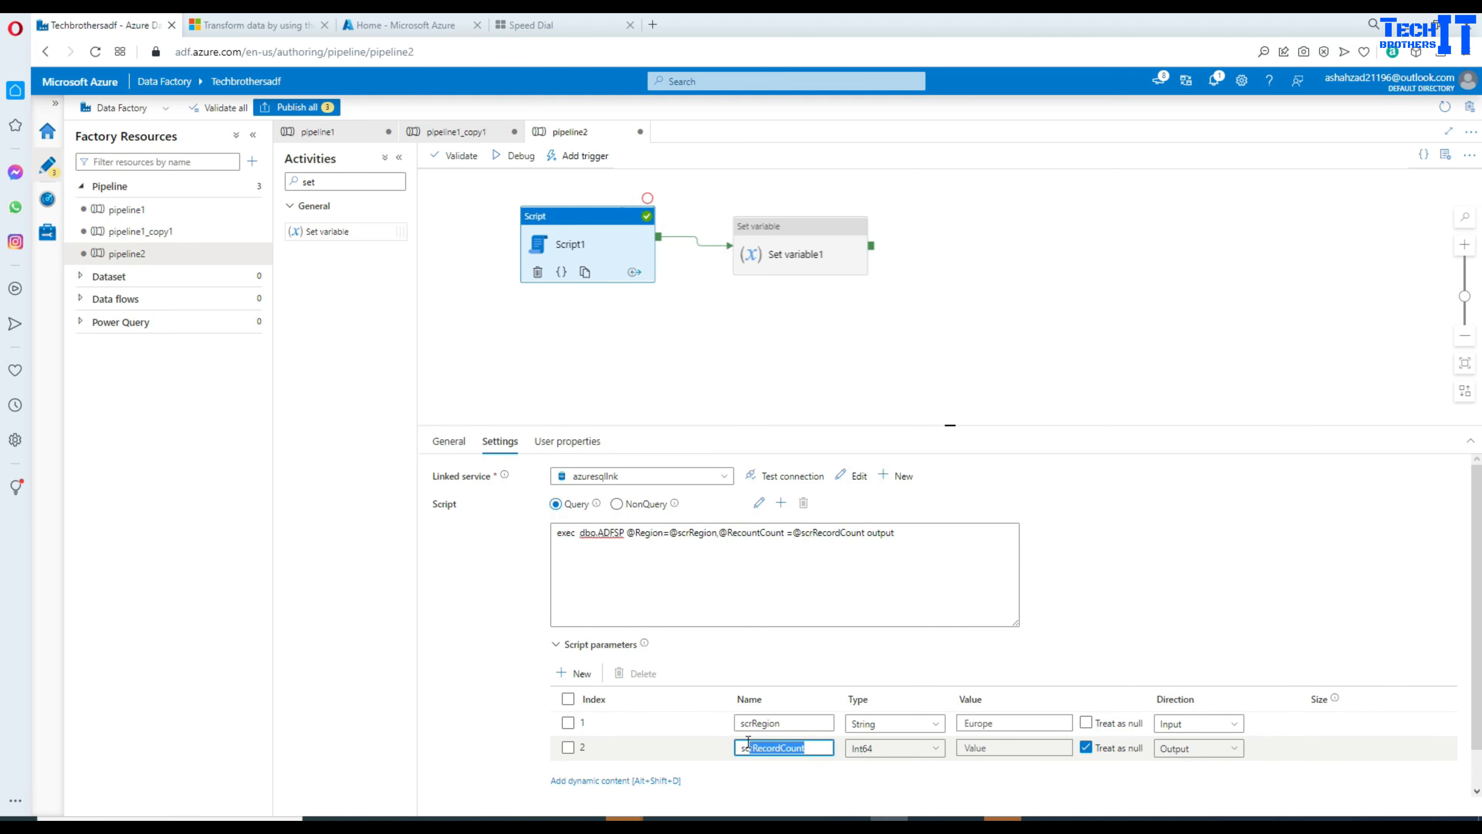
{"action": "left_click", "coordinate": [823, 248]}
{"action": "left_click", "coordinate": [629, 336]}
{"action": "left_click", "coordinate": [613, 257]}
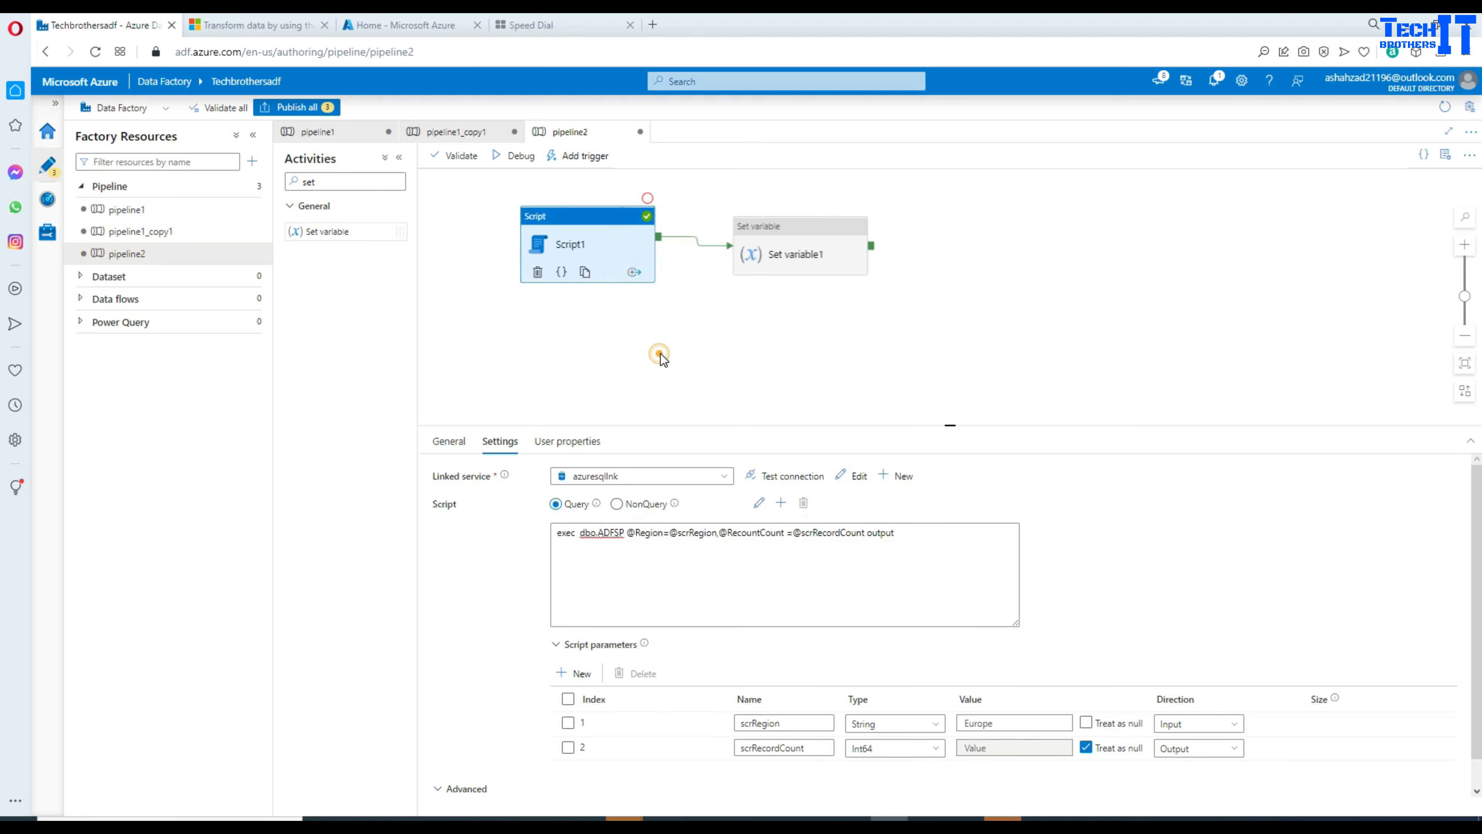
{"action": "left_click", "coordinate": [656, 351]}
{"action": "left_click", "coordinate": [620, 442]}
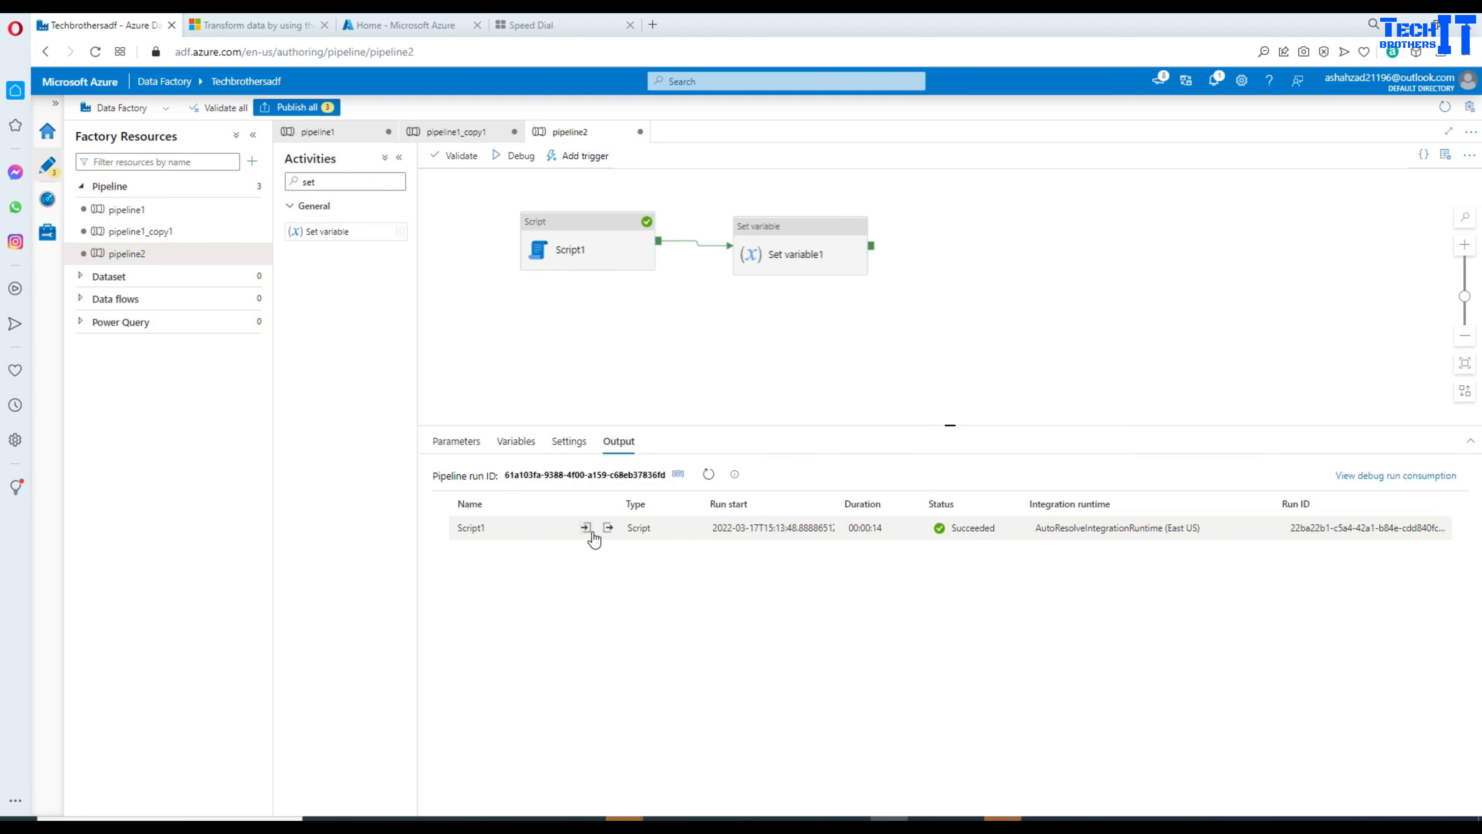
Step: Inspect Script1's run output and copy the outputParameters and scrRecordCount key names
{"action": "left_click", "coordinate": [604, 528]}
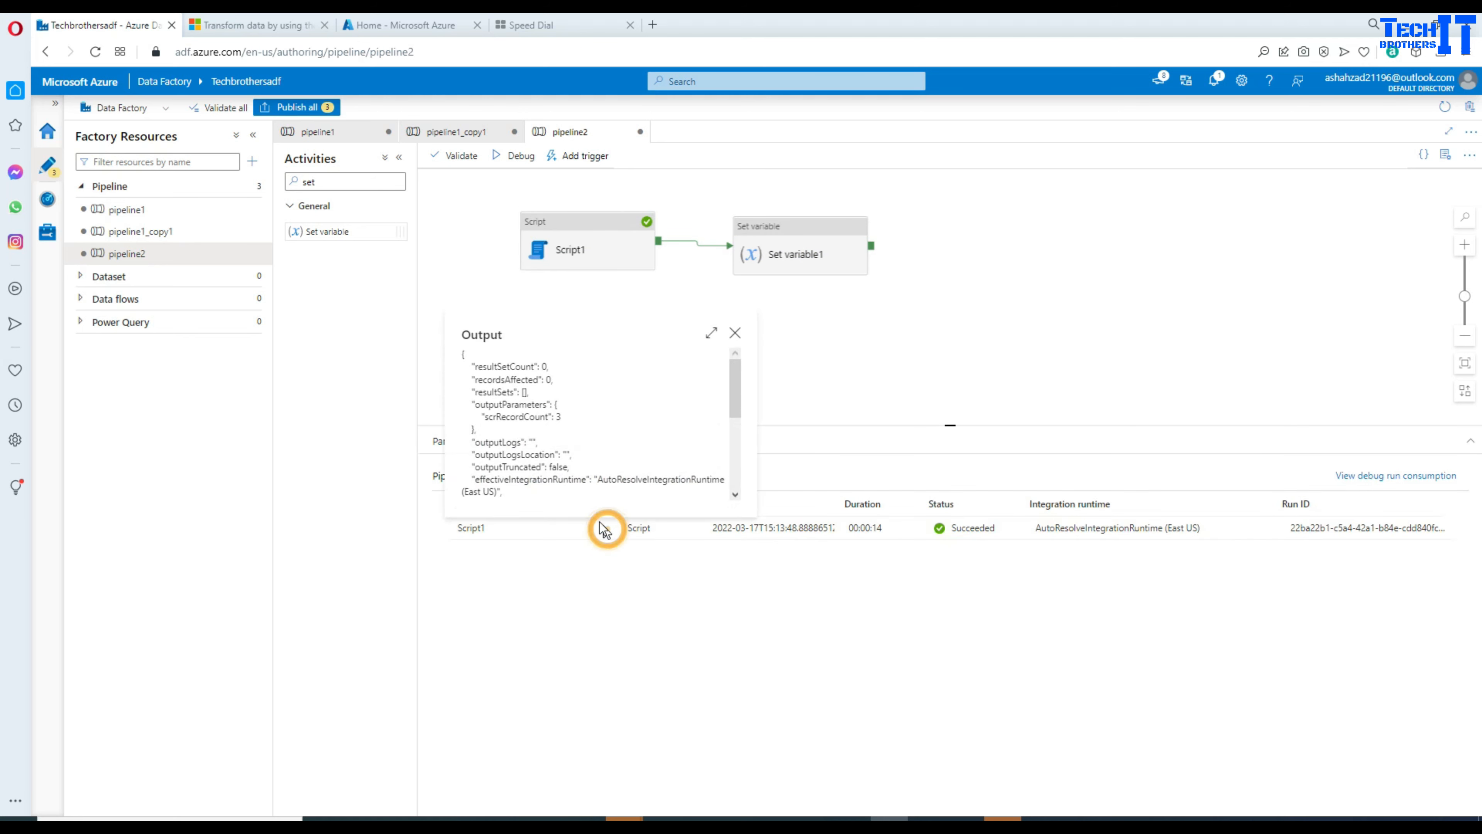
{"action": "double_click", "coordinate": [528, 403]}
{"action": "right_click", "coordinate": [524, 402]}
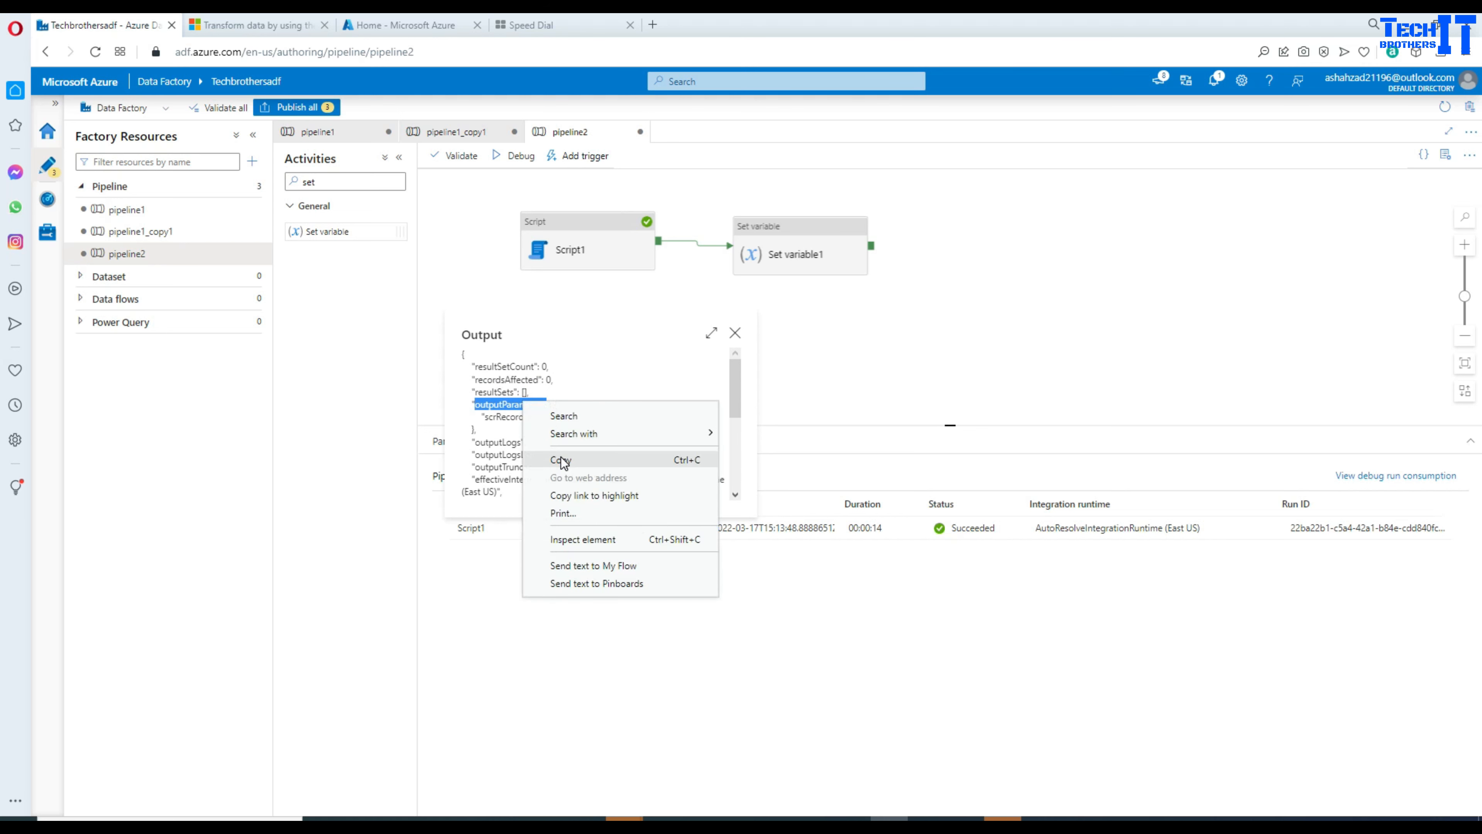
{"action": "left_click", "coordinate": [560, 459]}
{"action": "double_click", "coordinate": [516, 416]}
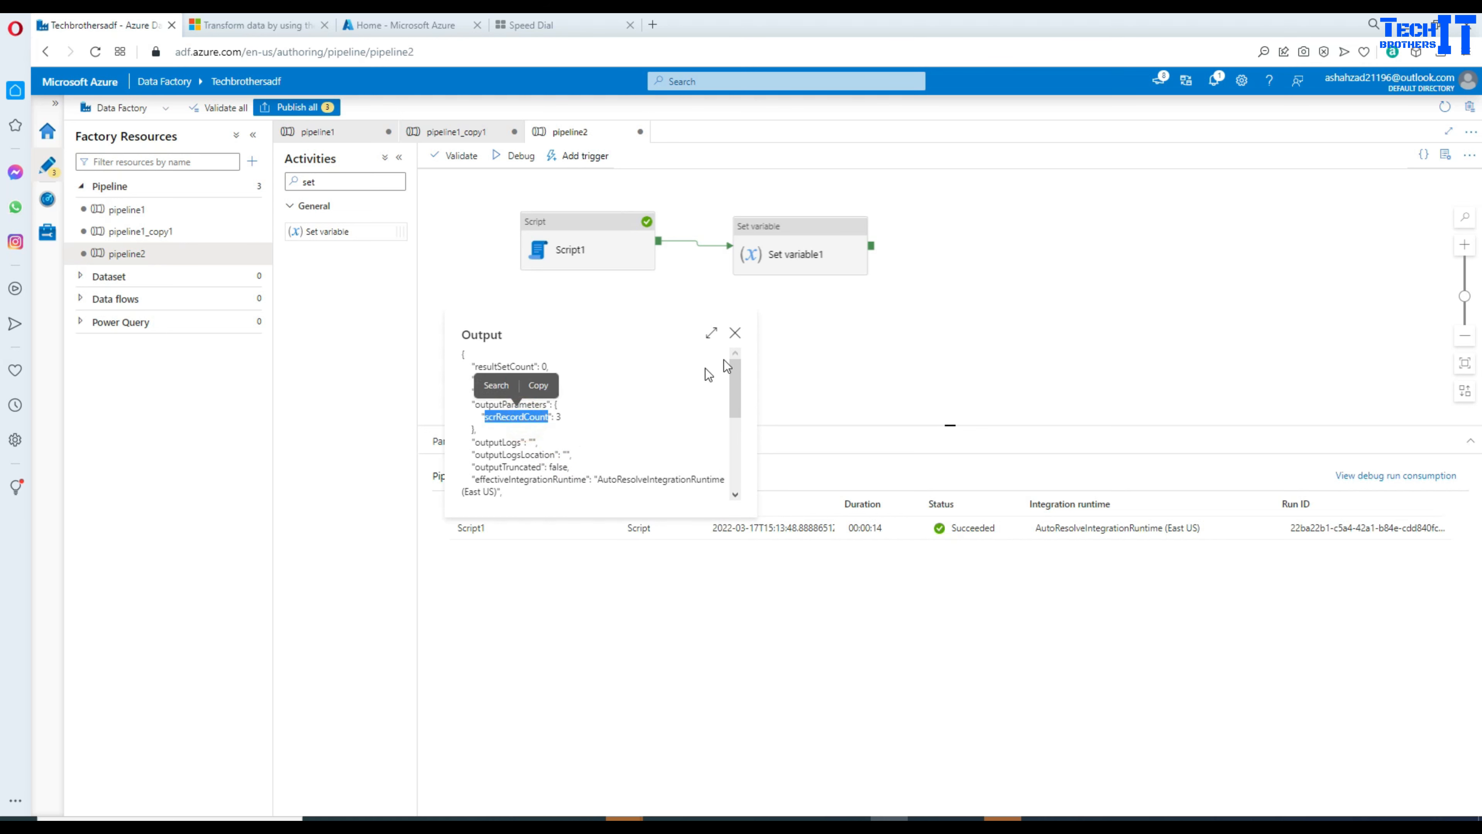
{"action": "left_click", "coordinate": [735, 333]}
Step: Set Set variable1's target variable to varRecordCount and edit its value as dynamic content
{"action": "left_click", "coordinate": [796, 257]}
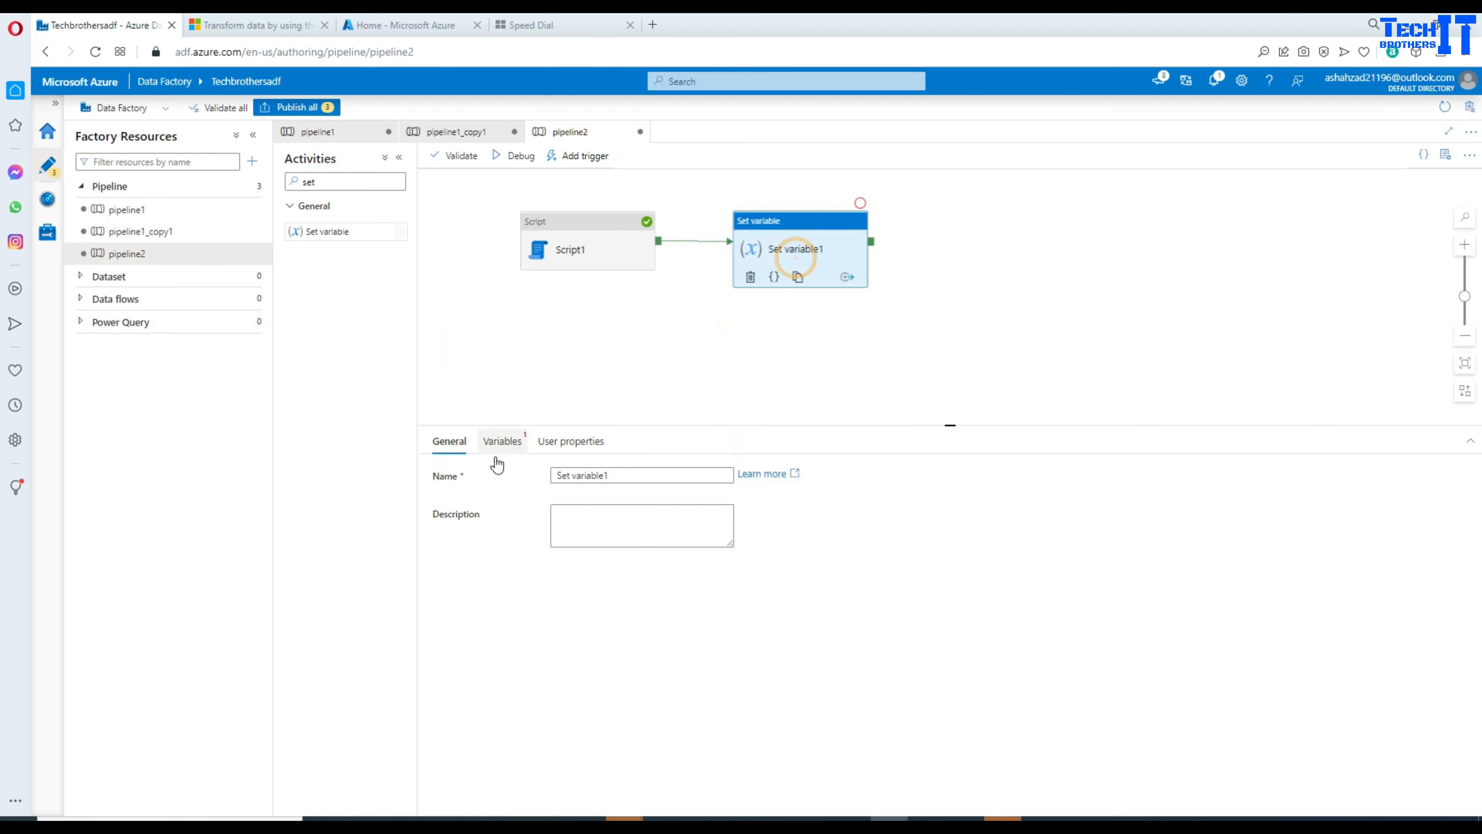
{"action": "left_click", "coordinate": [509, 452]}
{"action": "left_click", "coordinate": [579, 474]}
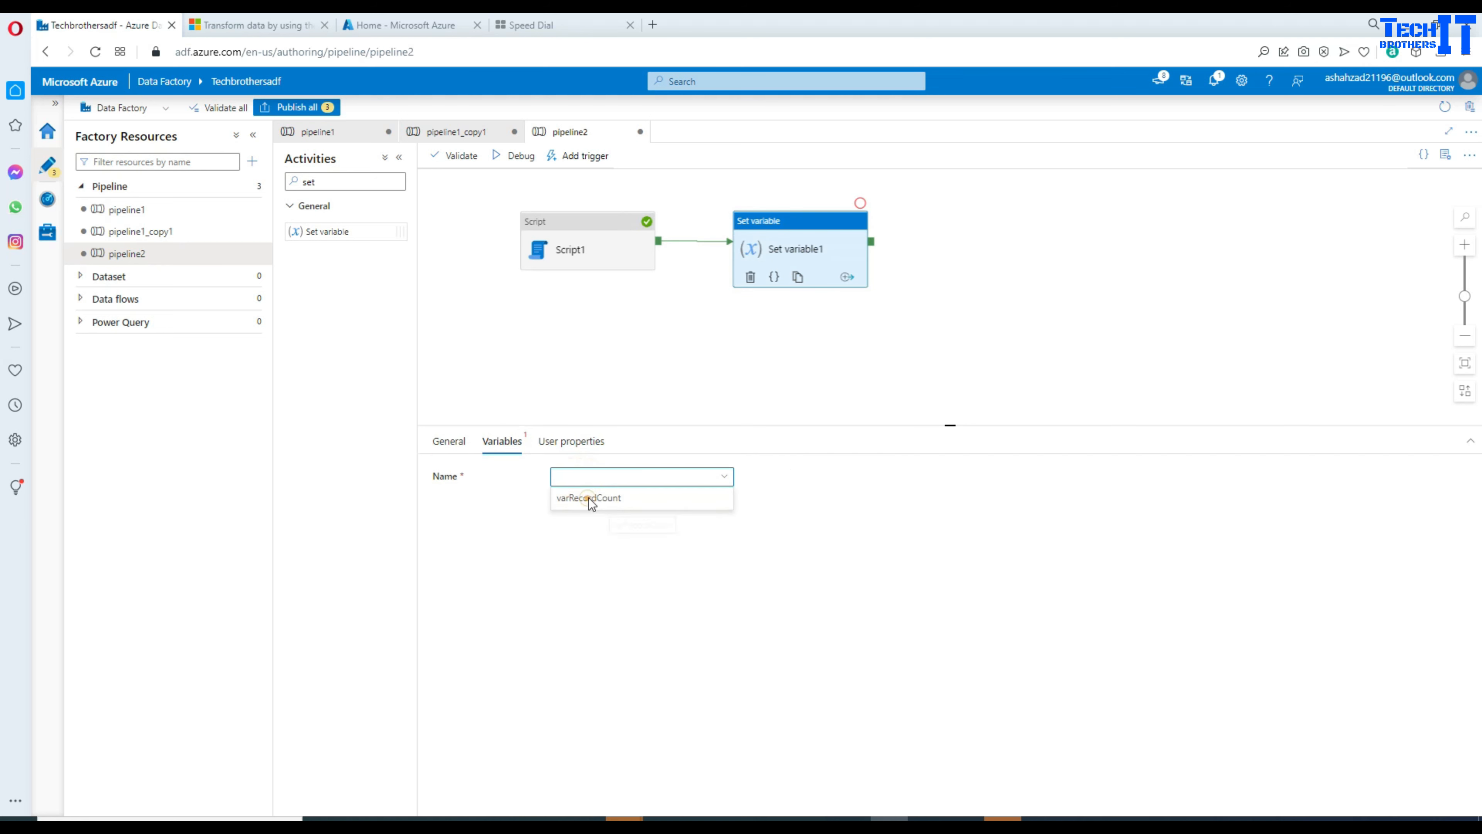
{"action": "left_click", "coordinate": [590, 504]}
{"action": "left_click", "coordinate": [611, 513]}
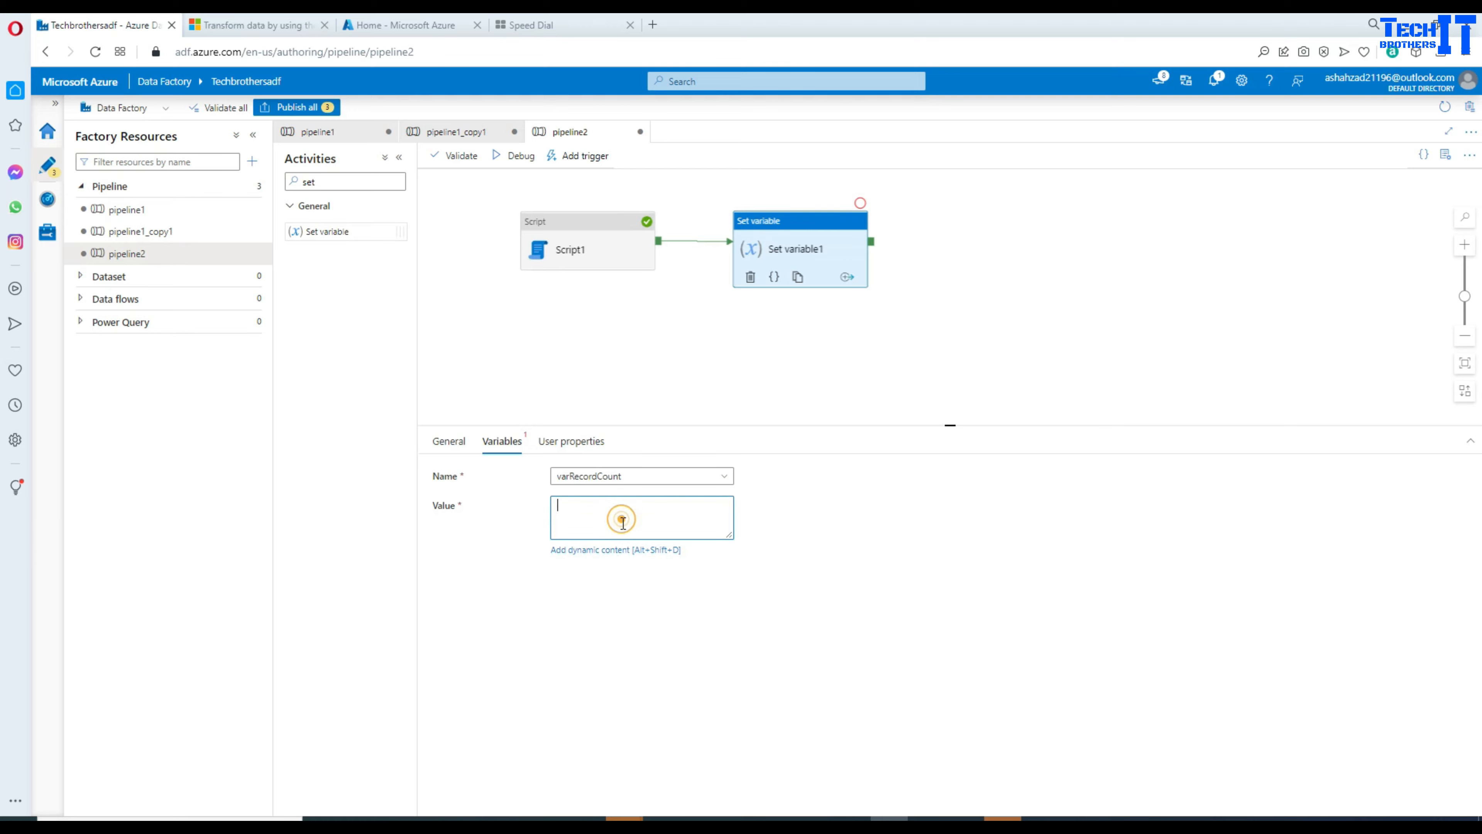
{"action": "left_click", "coordinate": [615, 548]}
{"action": "left_click", "coordinate": [1108, 482]}
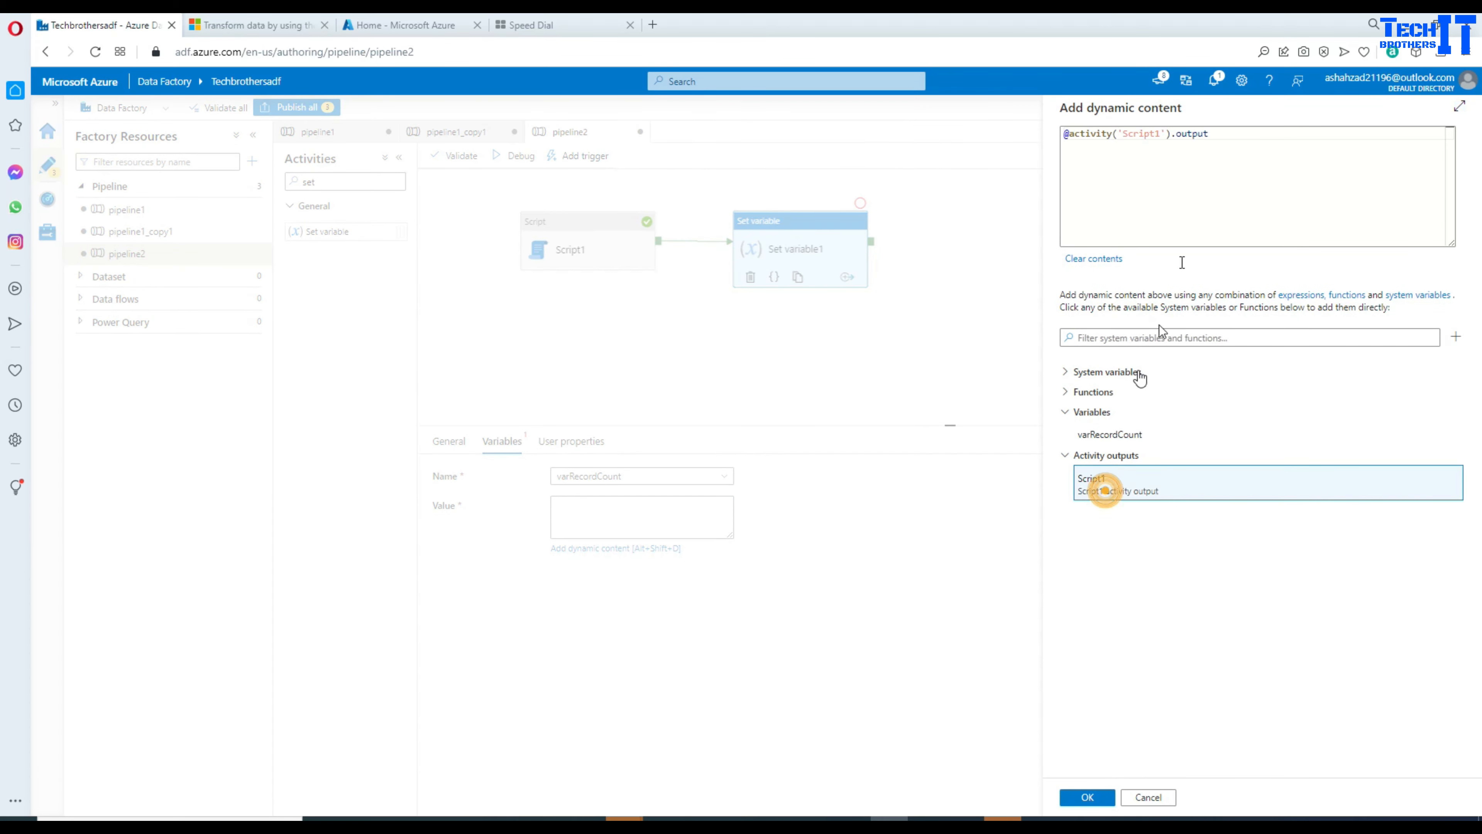
{"action": "left_click", "coordinate": [1241, 142]}
{"action": "type", "text": ".outputParameters.scrRecordCount"}
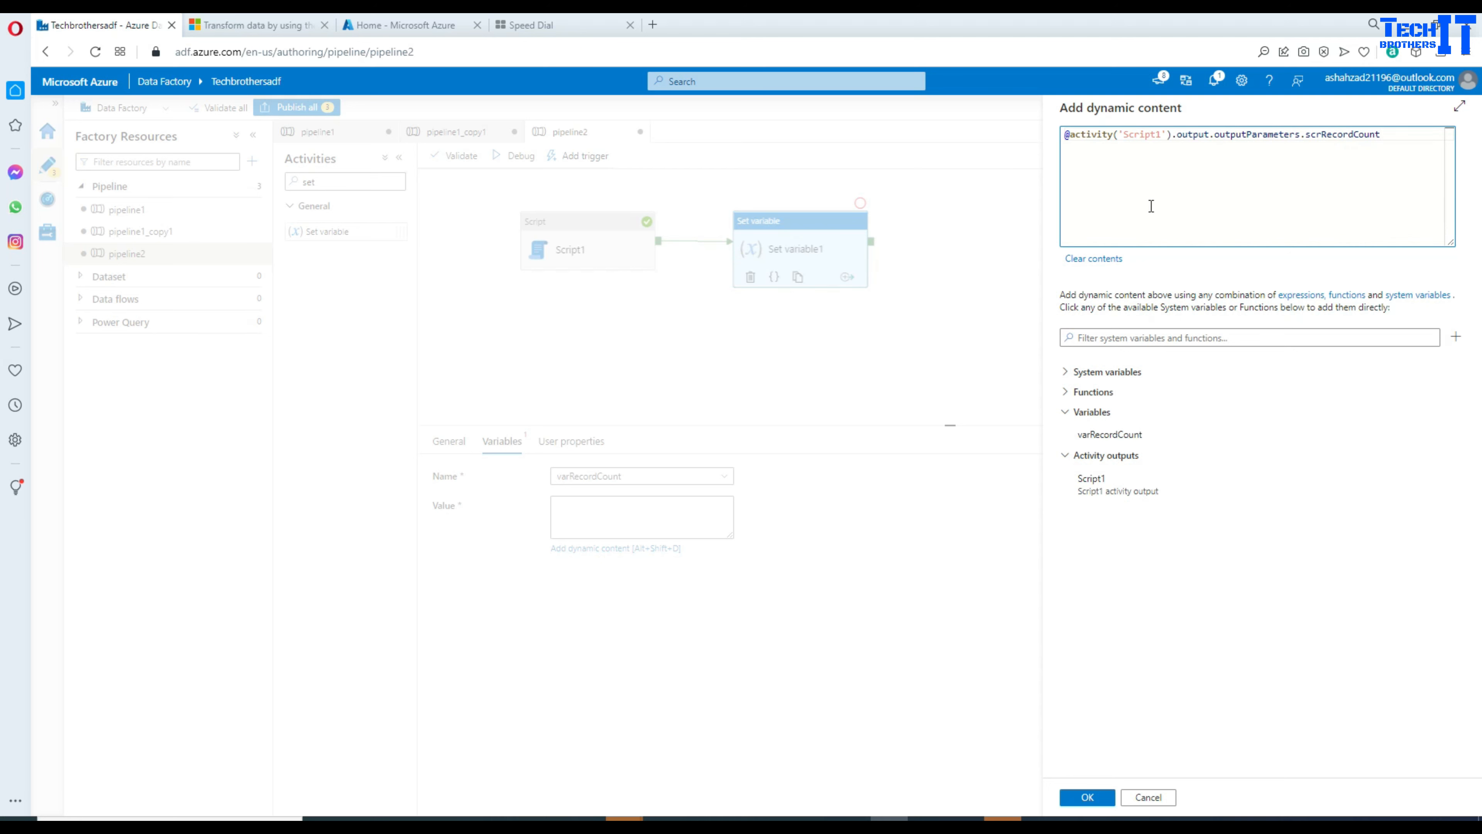
{"action": "left_click", "coordinate": [1414, 132]}
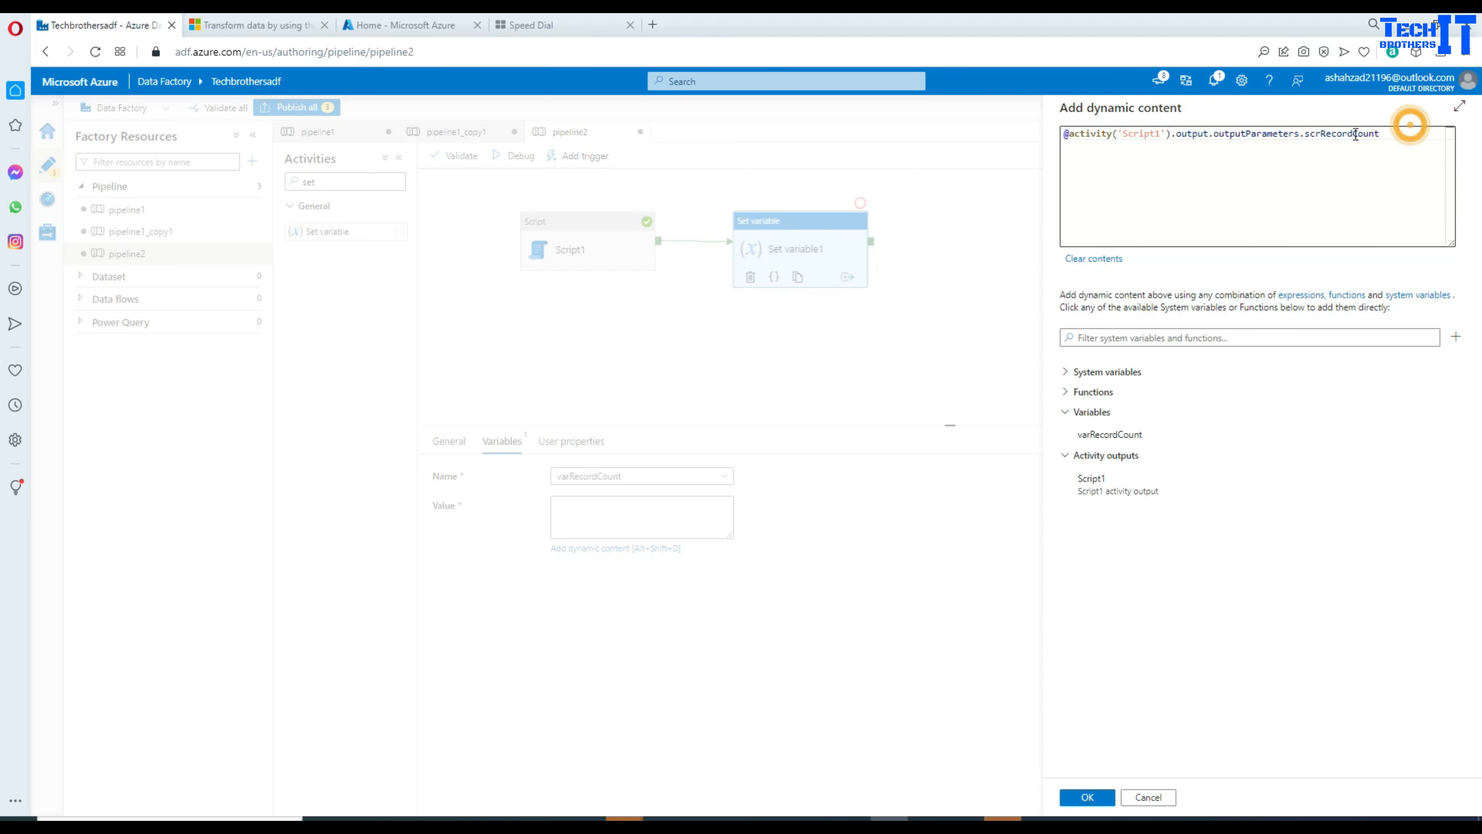
{"action": "left_click", "coordinate": [1070, 132]}
{"action": "type", "text": "strin"}
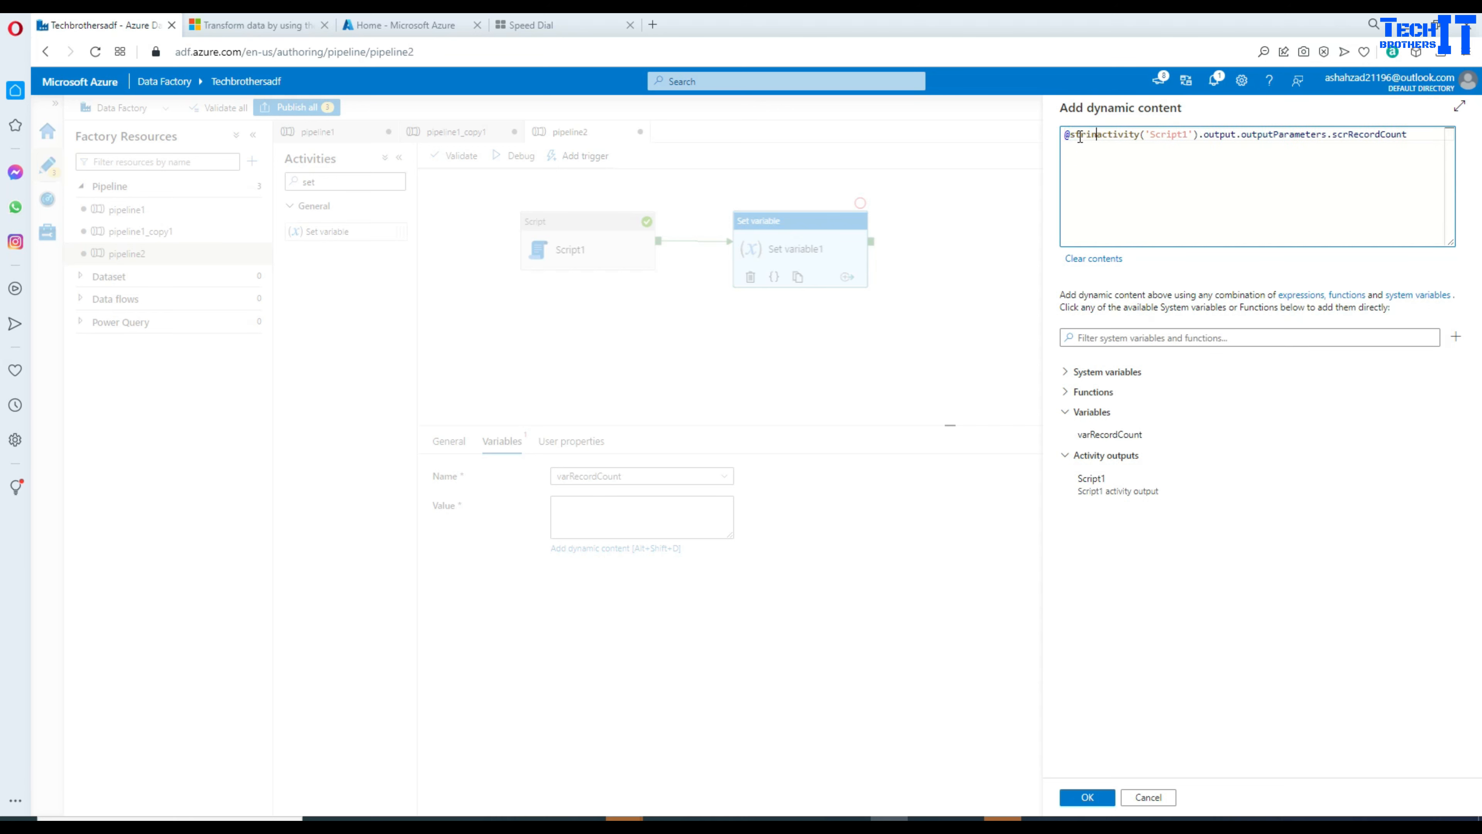
{"action": "type", "text": "g("}
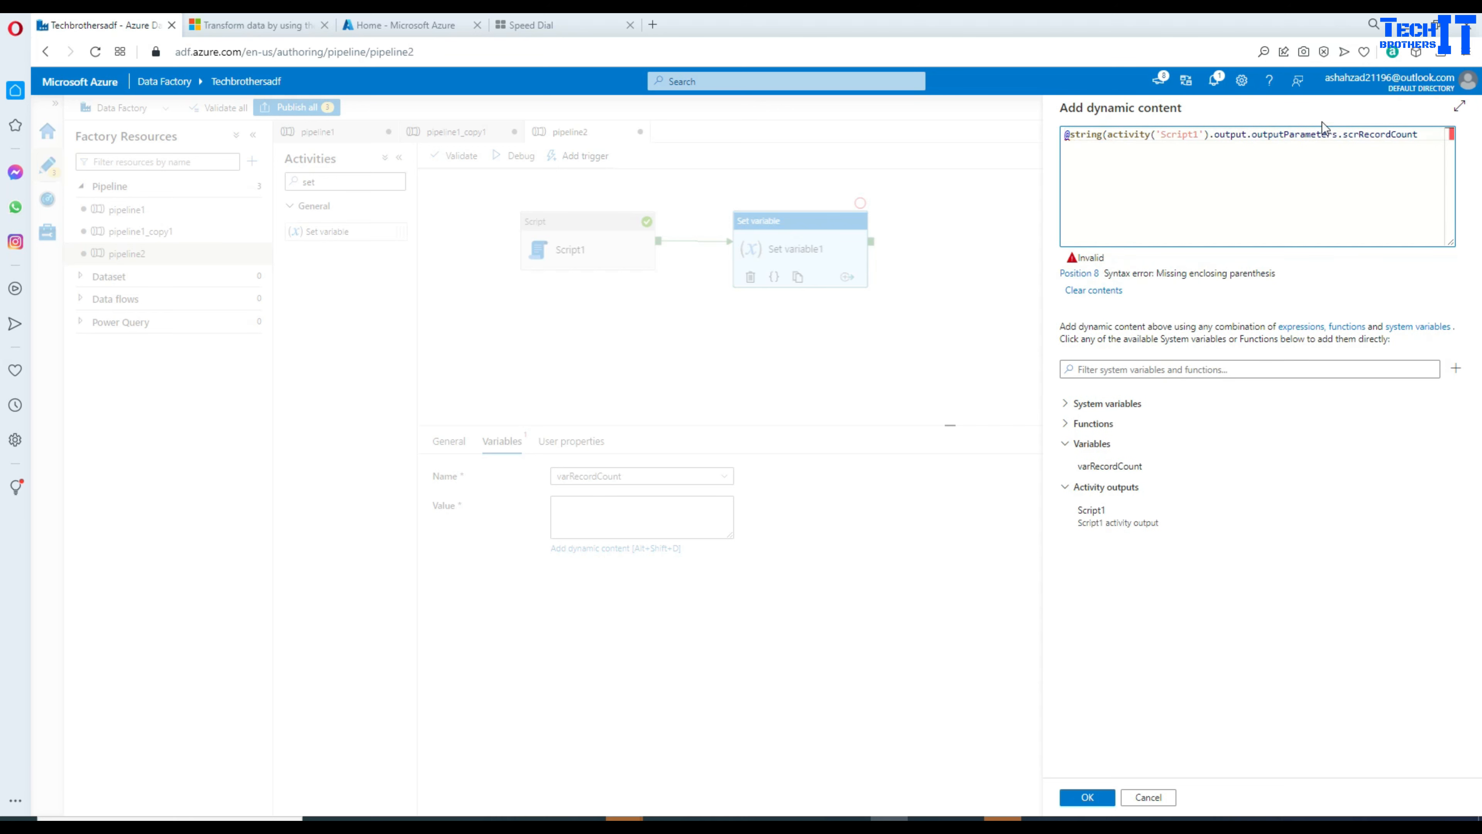
{"action": "left_click", "coordinate": [1427, 134]}
{"action": "type", "text": ")"}
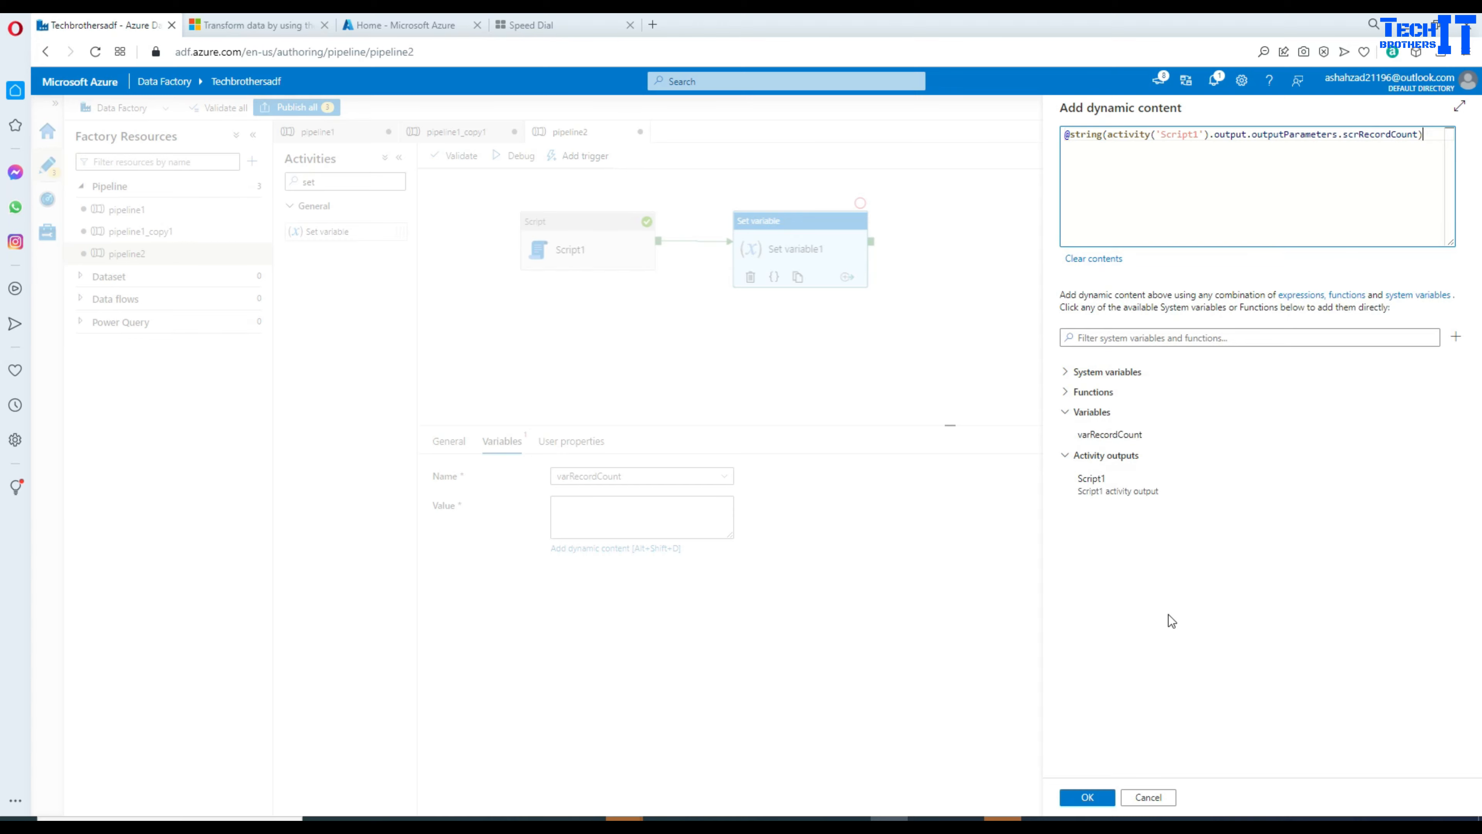
{"action": "left_click", "coordinate": [1086, 797]}
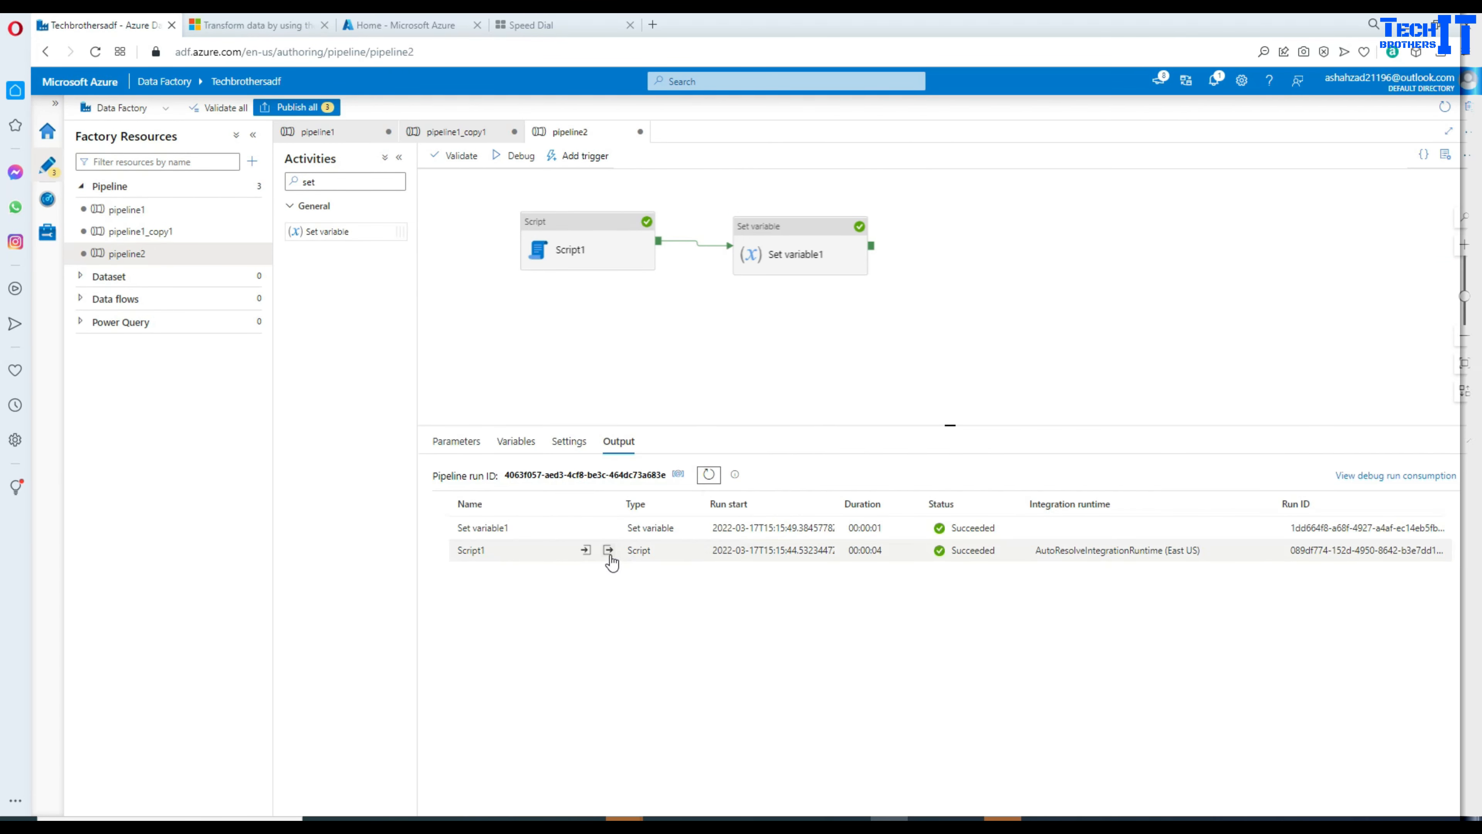
Step: Review Script1's run input, checking the scrRegion and scrRecordCount parameters in the executed query
{"action": "left_click", "coordinate": [586, 550]}
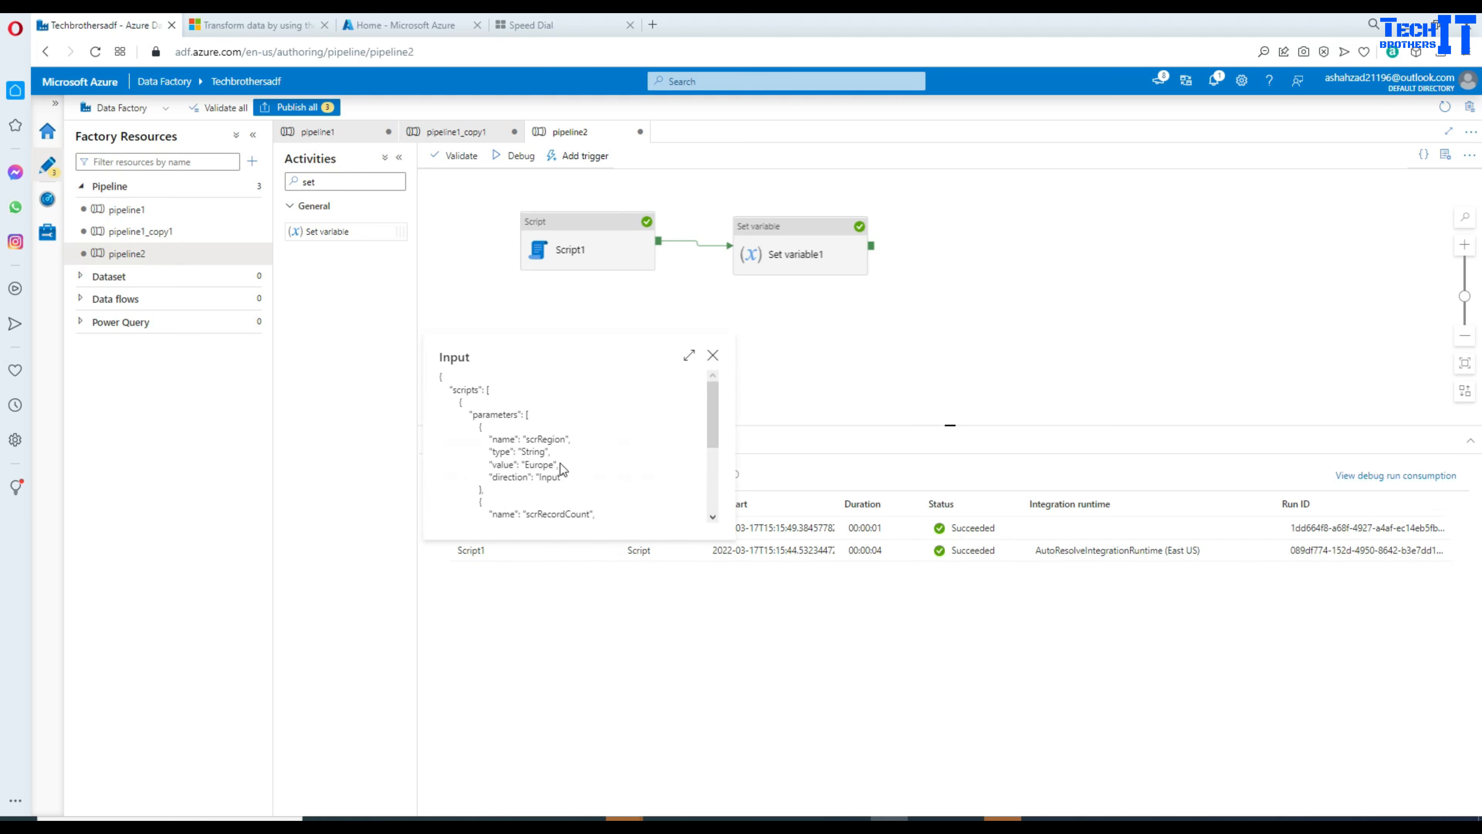
{"action": "left_click_drag", "start_coordinate": [566, 476], "coordinate": [477, 433]}
{"action": "scroll", "coordinate": [525, 455], "scroll_direction": "down", "scroll_amount": 5}
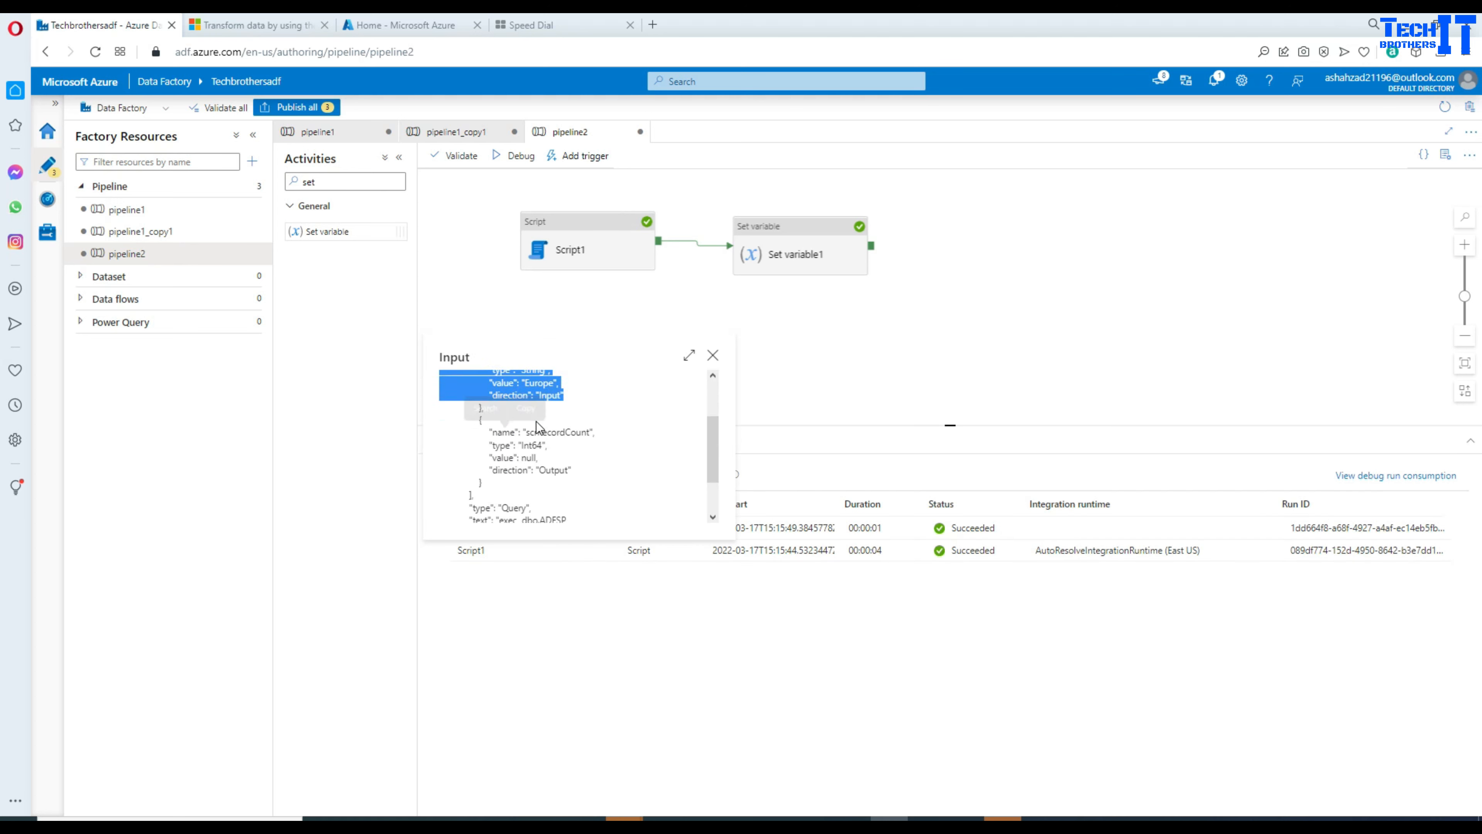
{"action": "scroll", "coordinate": [569, 430], "scroll_direction": "up", "scroll_amount": 3}
{"action": "mouse_move", "coordinate": [584, 483]}
{"action": "left_mouse_down"}
{"action": "mouse_move", "coordinate": [496, 452]}
{"action": "mouse_move", "coordinate": [490, 432]}
{"action": "mouse_move", "coordinate": [513, 455]}
{"action": "mouse_move", "coordinate": [604, 469]}
{"action": "left_mouse_up"}
{"action": "scroll", "coordinate": [546, 451], "scroll_direction": "down", "scroll_amount": 1}
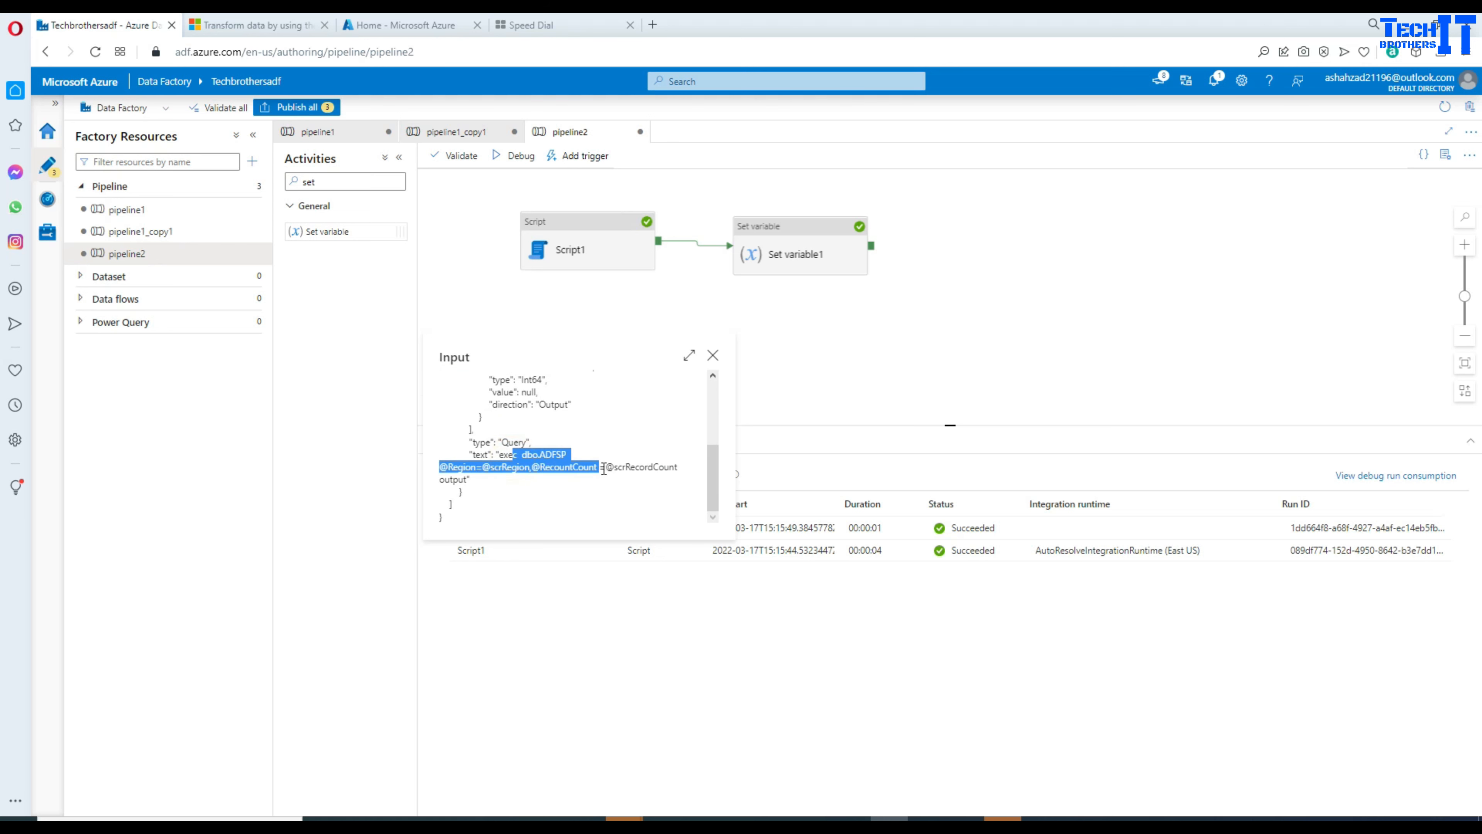
{"action": "double_click", "coordinate": [541, 469]}
{"action": "left_click", "coordinate": [524, 468]}
{"action": "left_click_drag", "start_coordinate": [482, 467], "coordinate": [686, 472]}
{"action": "left_click", "coordinate": [571, 470]}
{"action": "left_click", "coordinate": [617, 471]}
{"action": "double_click", "coordinate": [607, 467]}
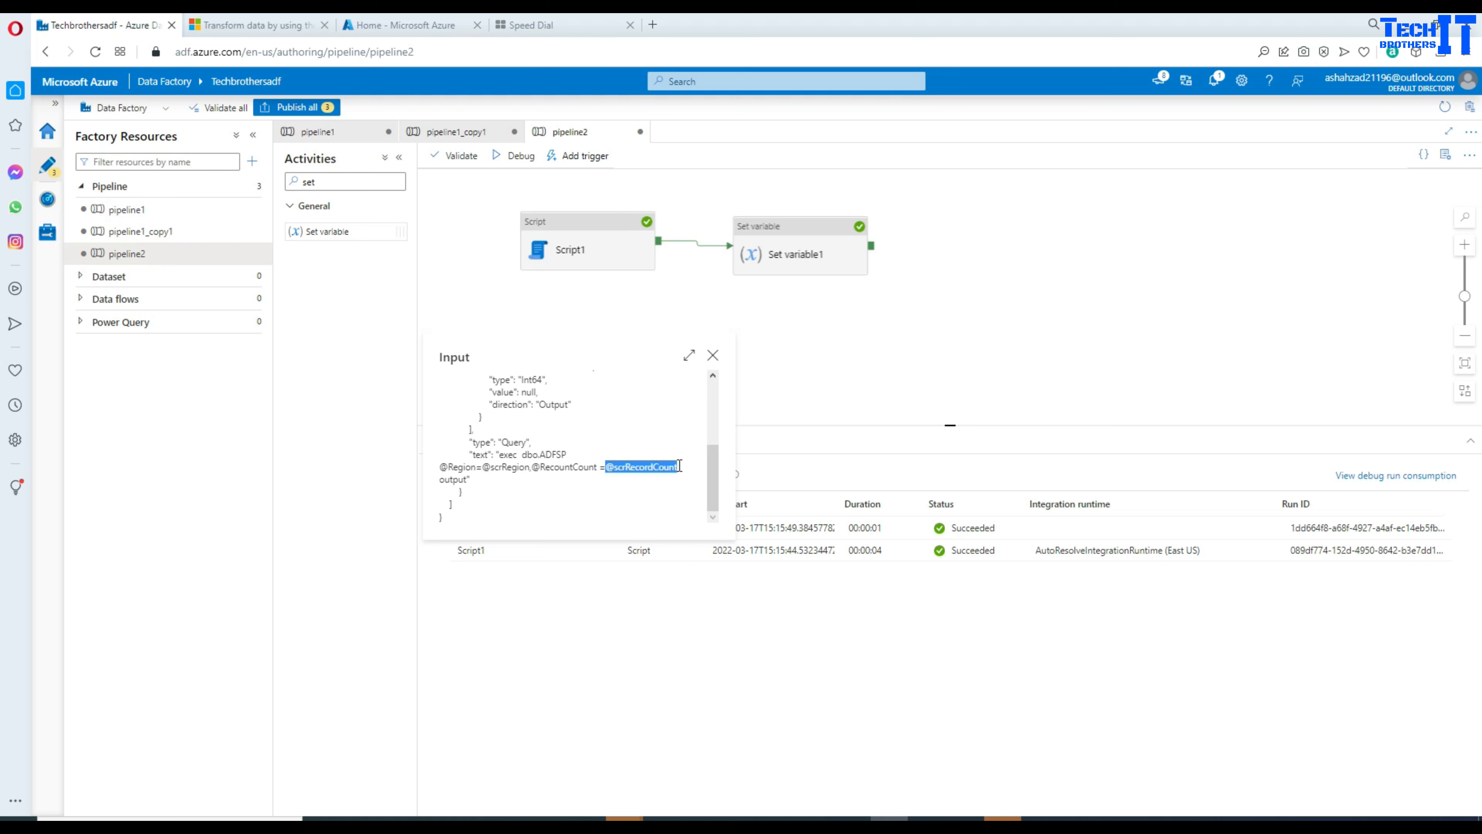
{"action": "left_click", "coordinate": [711, 357]}
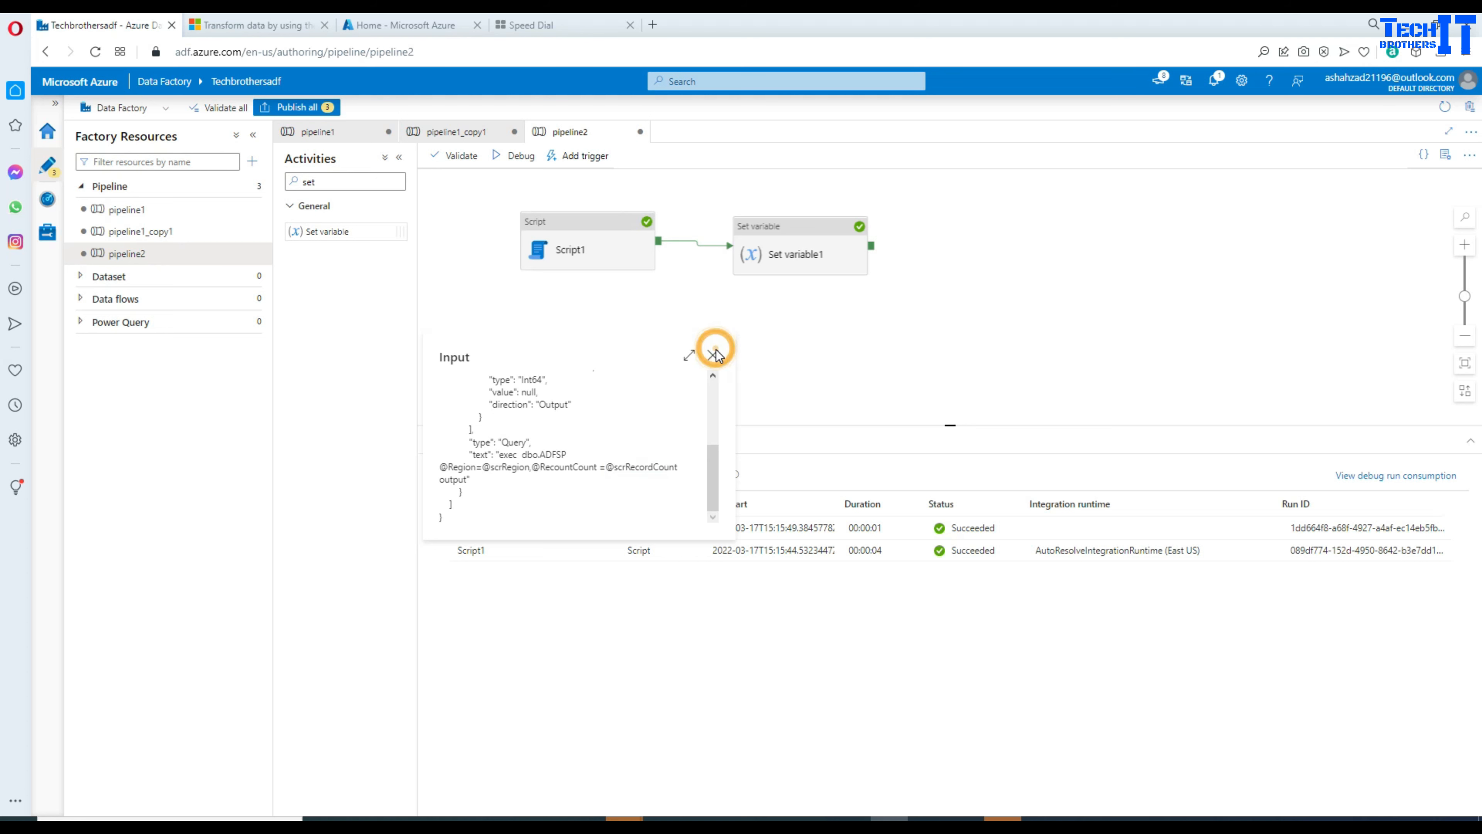
Step: Check Script1's run output shows scrRecordCount 3 under outputParameters
{"action": "left_click", "coordinate": [598, 551]}
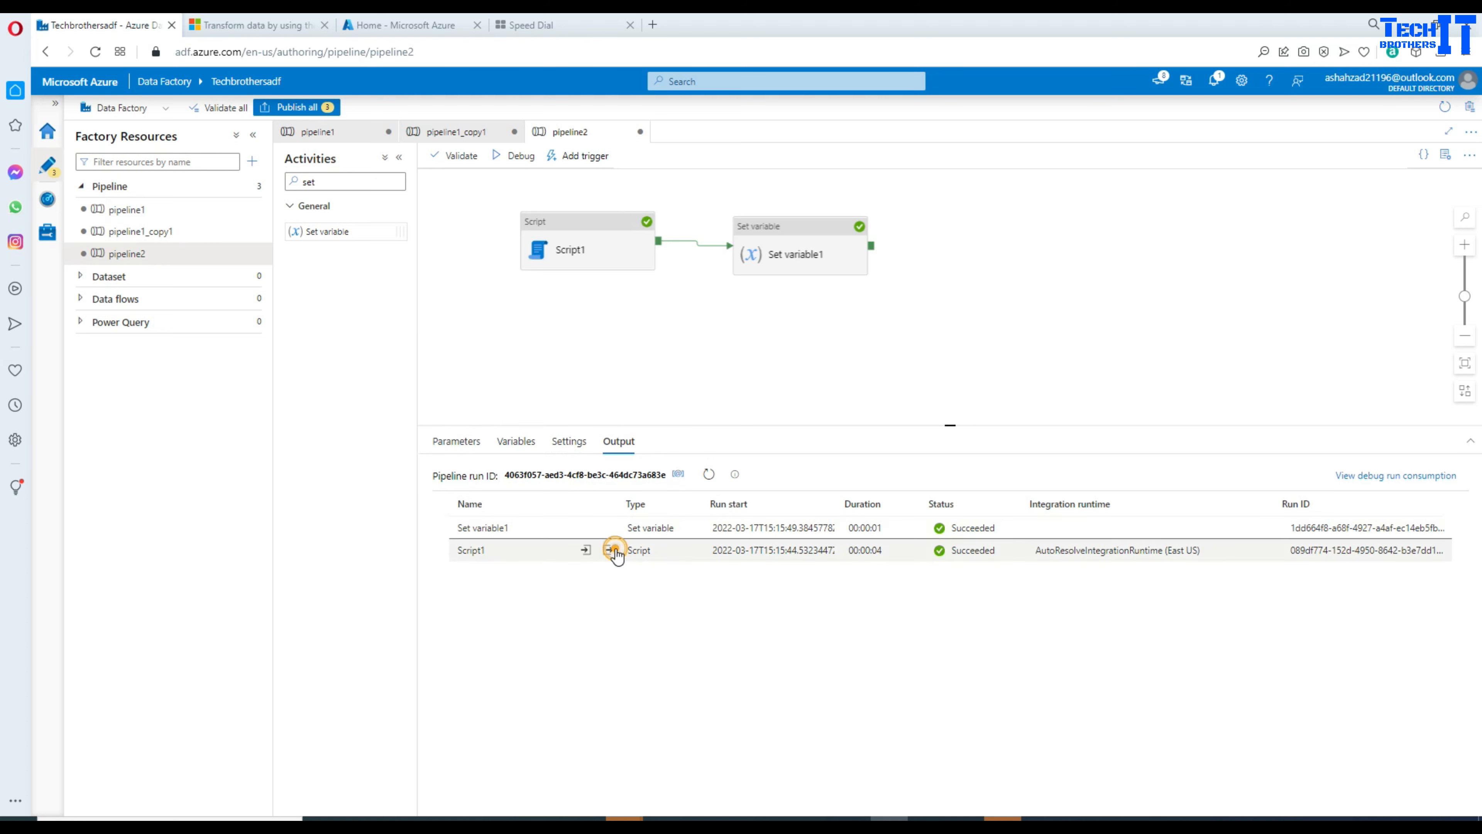
{"action": "left_click", "coordinate": [608, 550]}
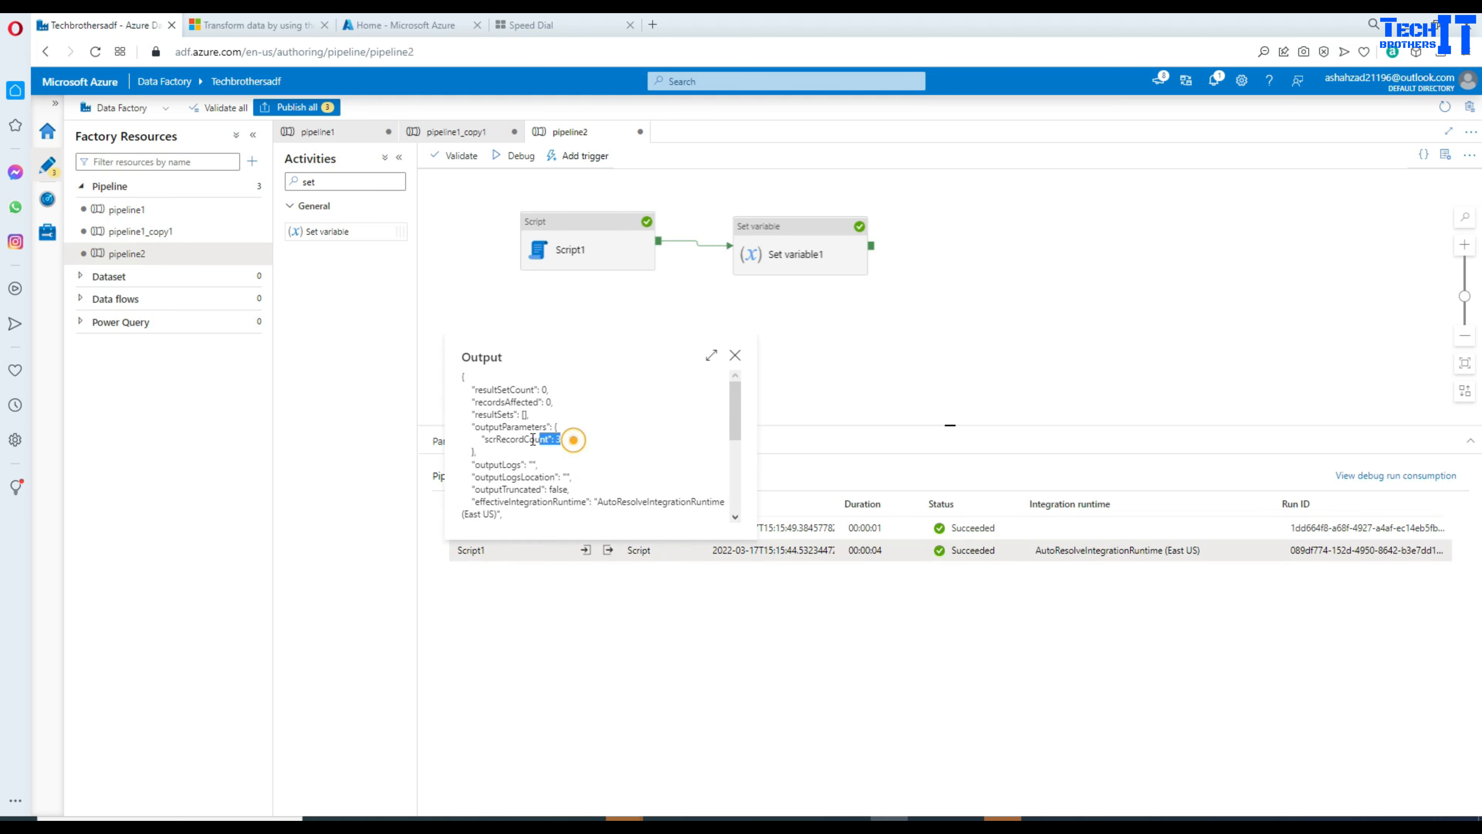
{"action": "left_click_drag", "start_coordinate": [533, 440], "coordinate": [471, 426]}
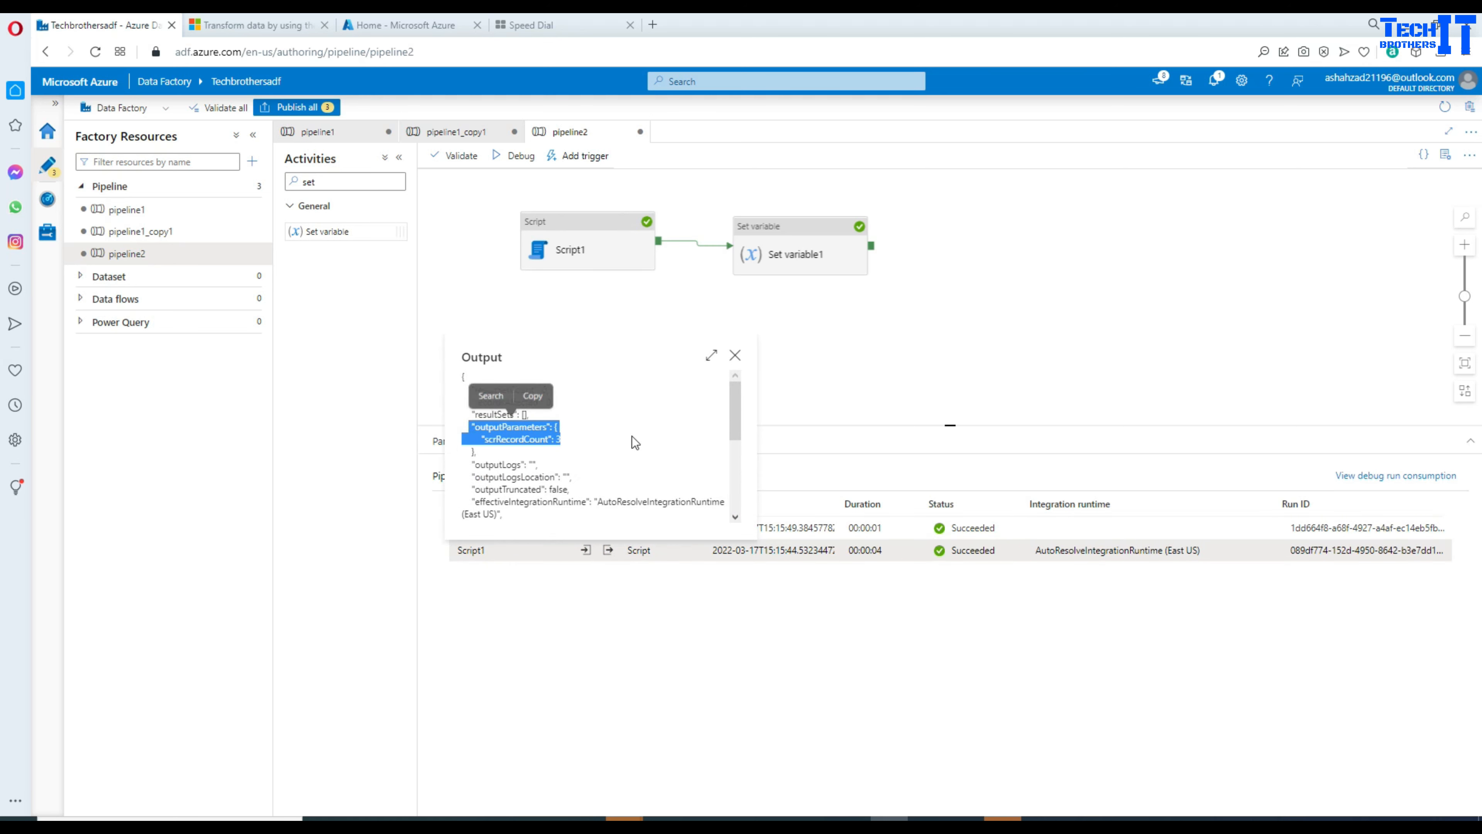
{"action": "left_click", "coordinate": [736, 356]}
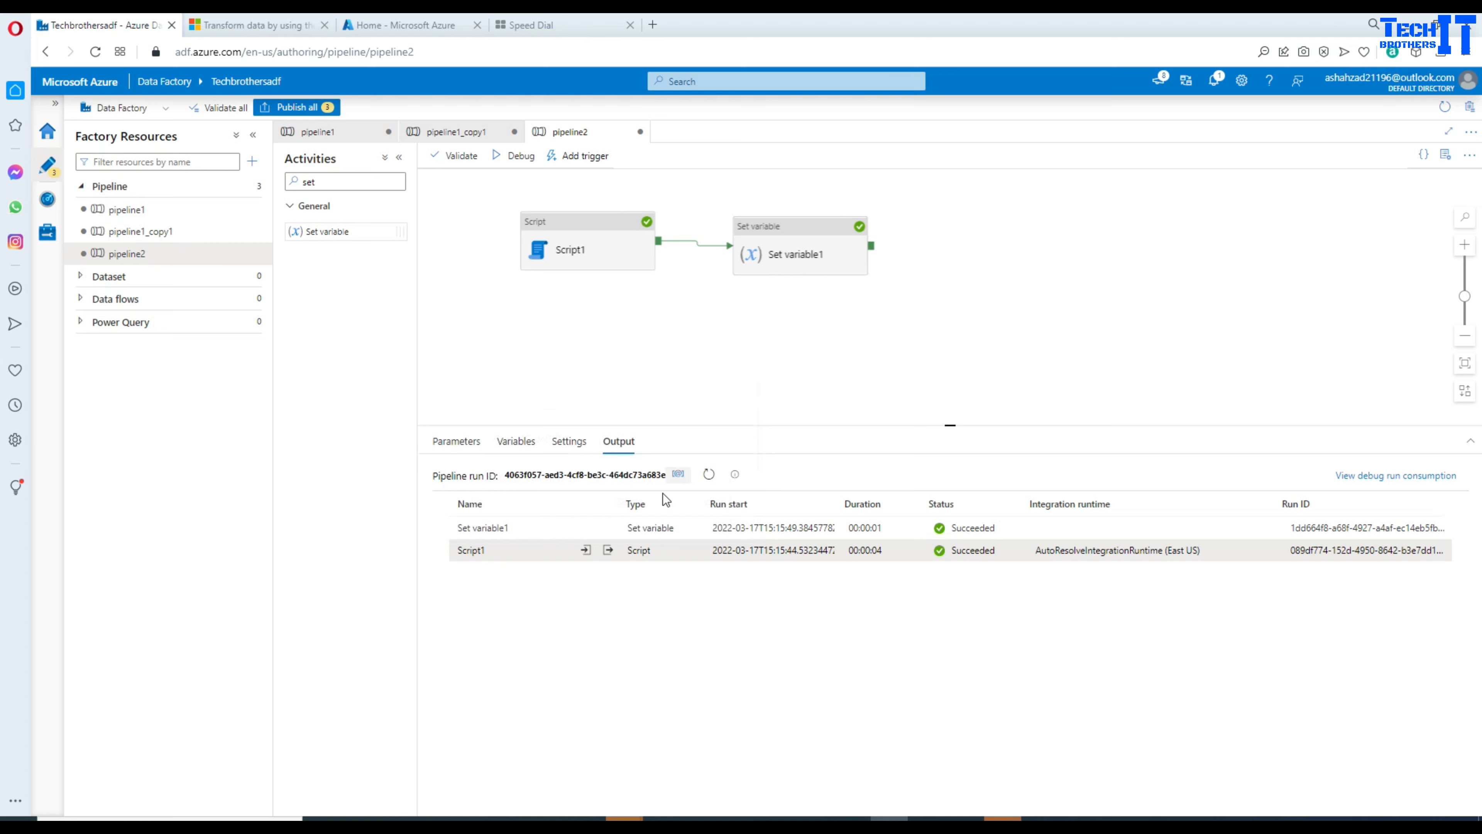
Step: Verify Set variable1's output shows varRecordCount holding the string "3"
{"action": "left_click", "coordinate": [609, 528]}
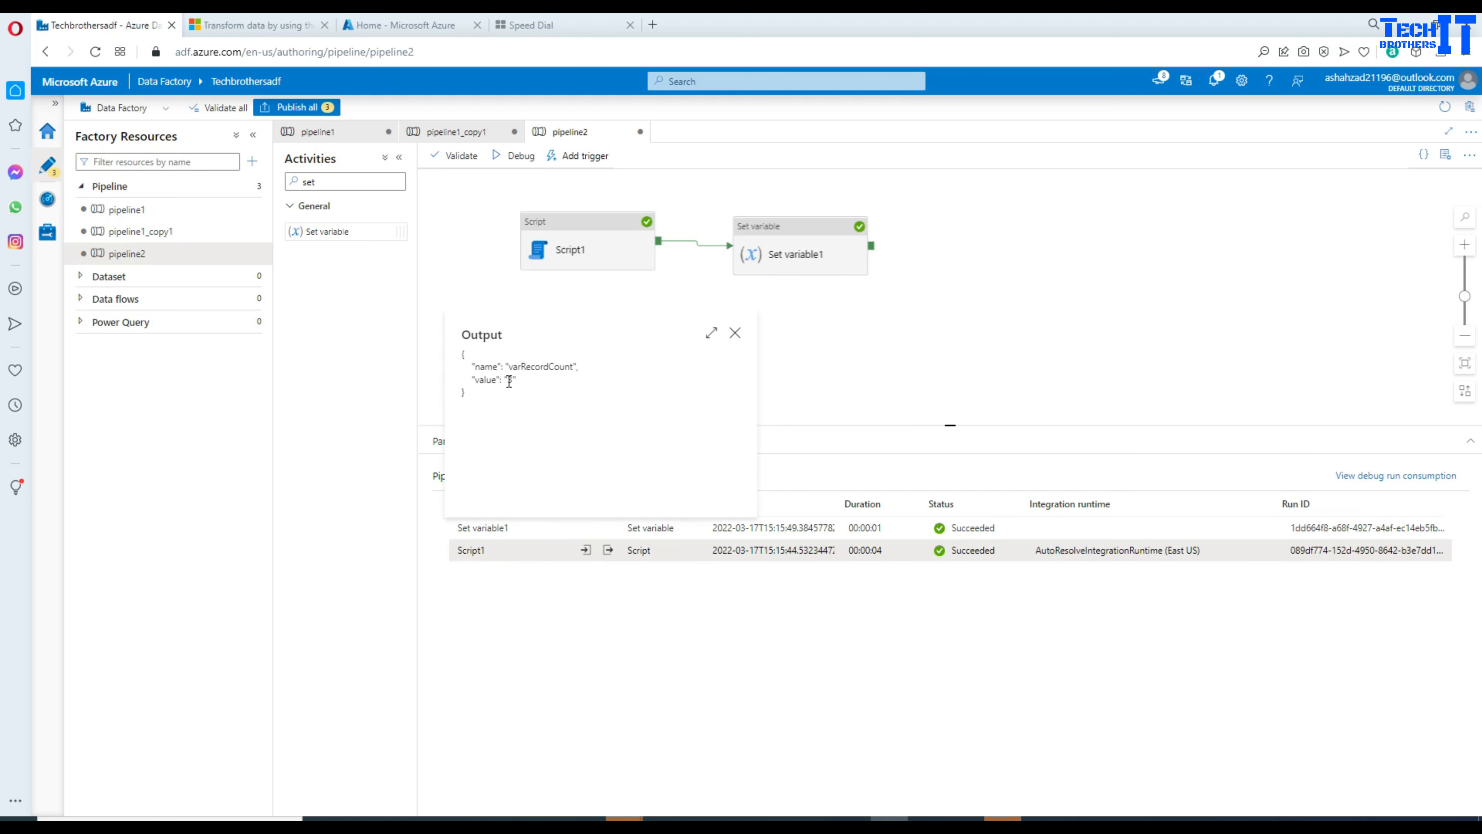
{"action": "double_click", "coordinate": [540, 366]}
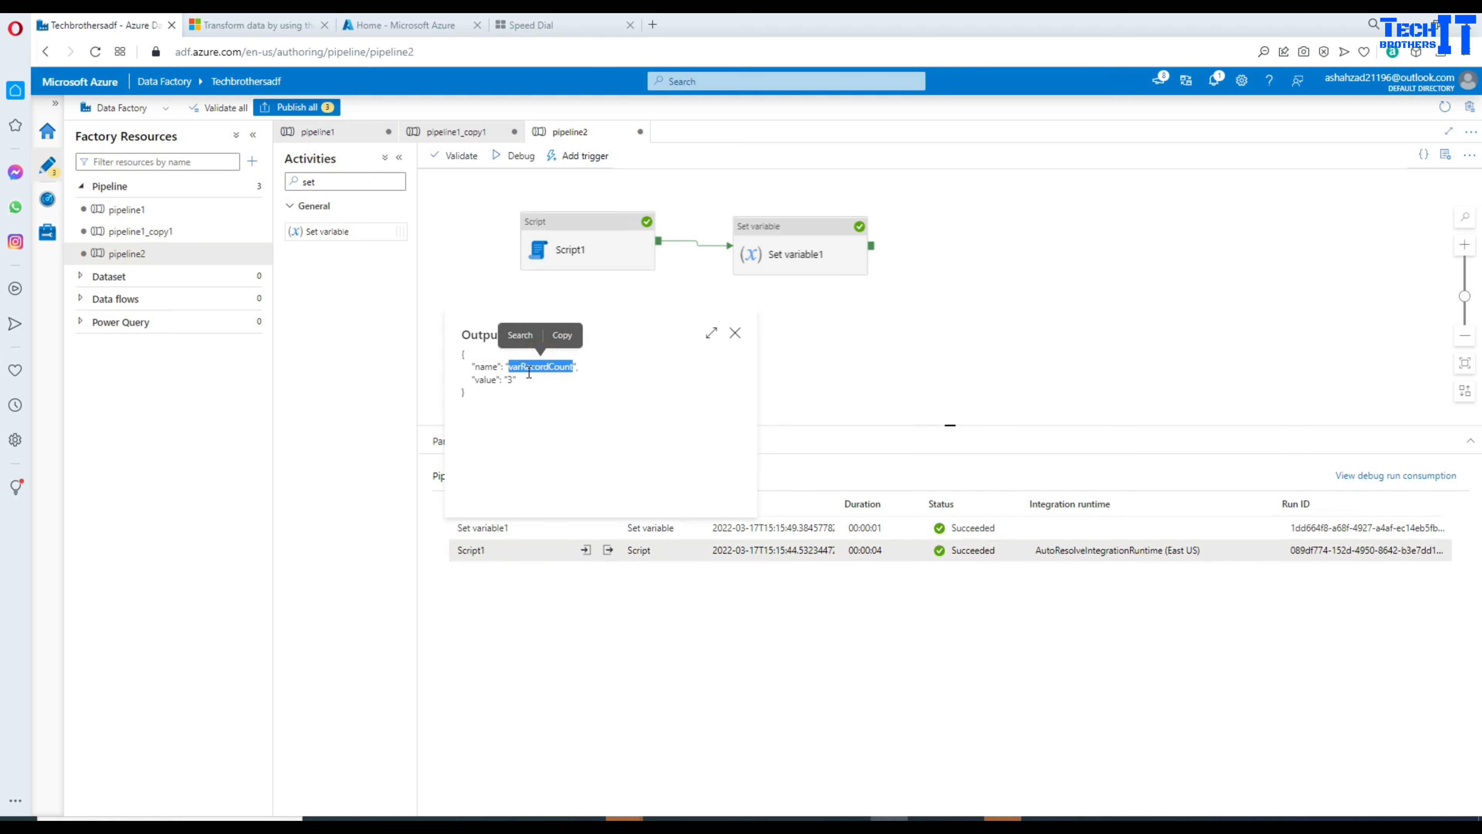
{"action": "left_click_drag", "start_coordinate": [529, 373], "coordinate": [453, 334]}
{"action": "left_click", "coordinate": [651, 396]}
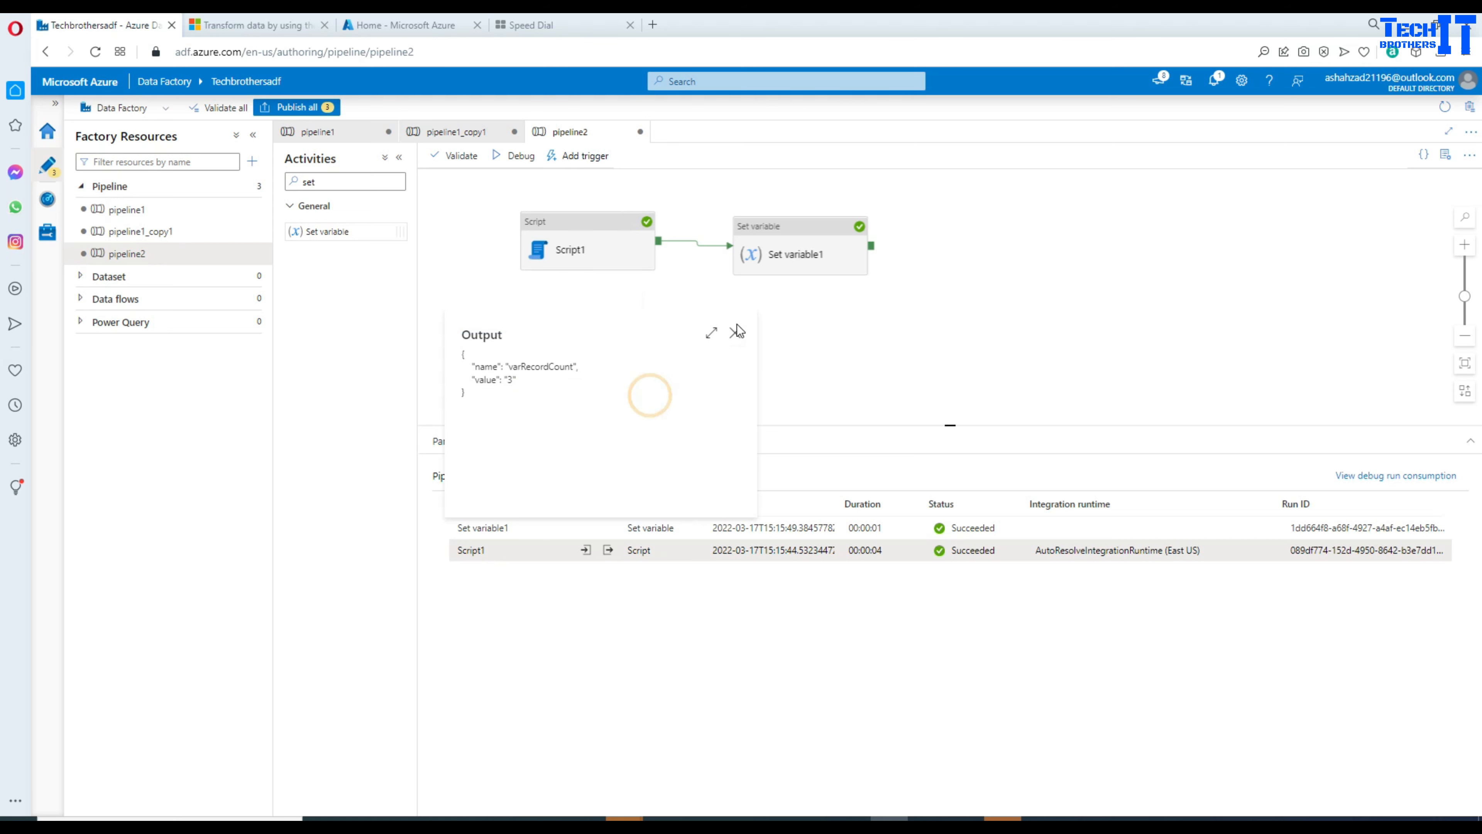
{"action": "left_click", "coordinate": [736, 331]}
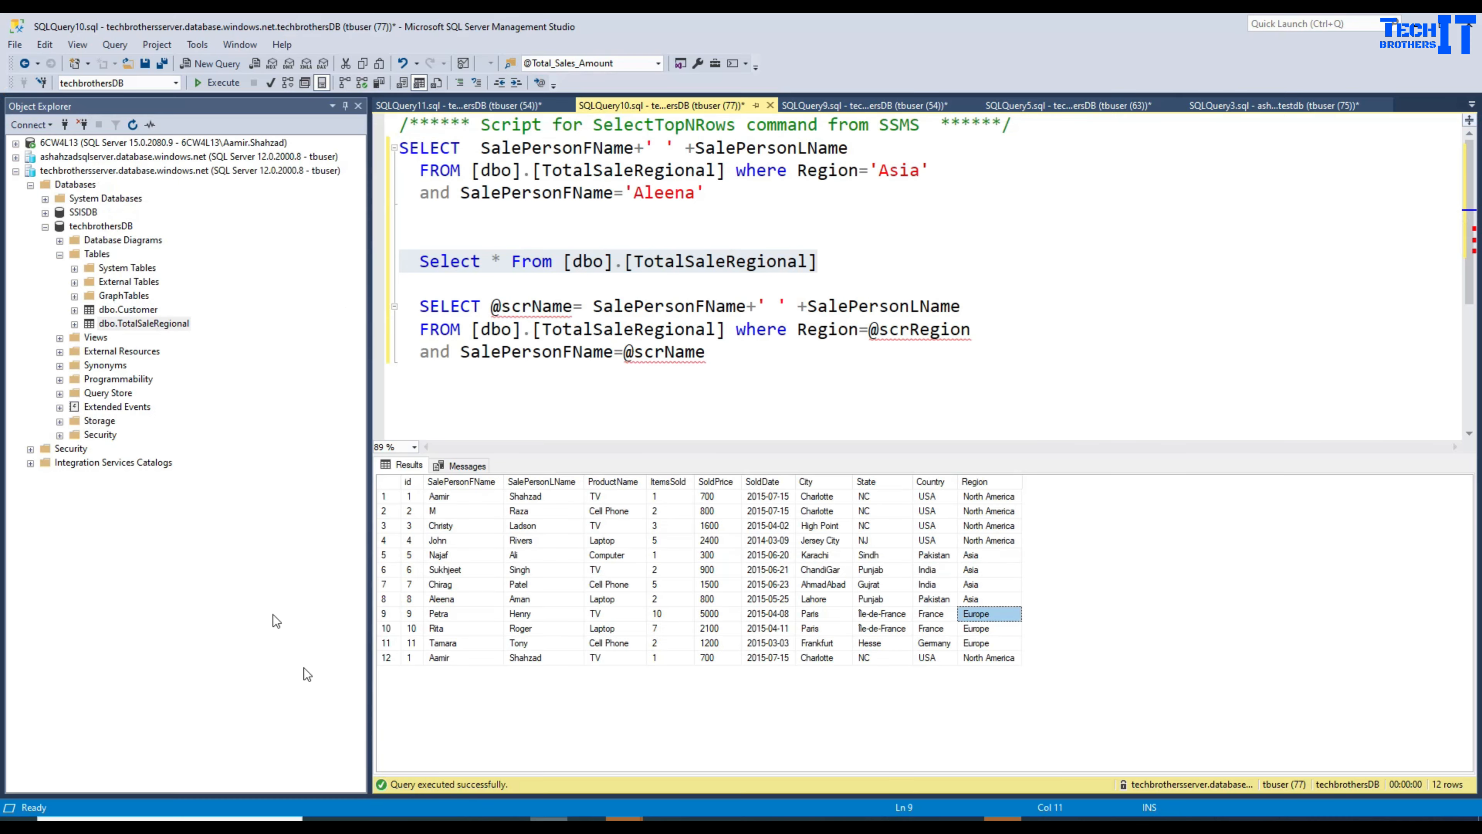
Step: In SSMS, review the CREATE TABLE script in SQLQuery9 and the SELECT query in SQLQuery10
{"action": "left_click", "coordinate": [557, 818]}
{"action": "left_click", "coordinate": [820, 106]}
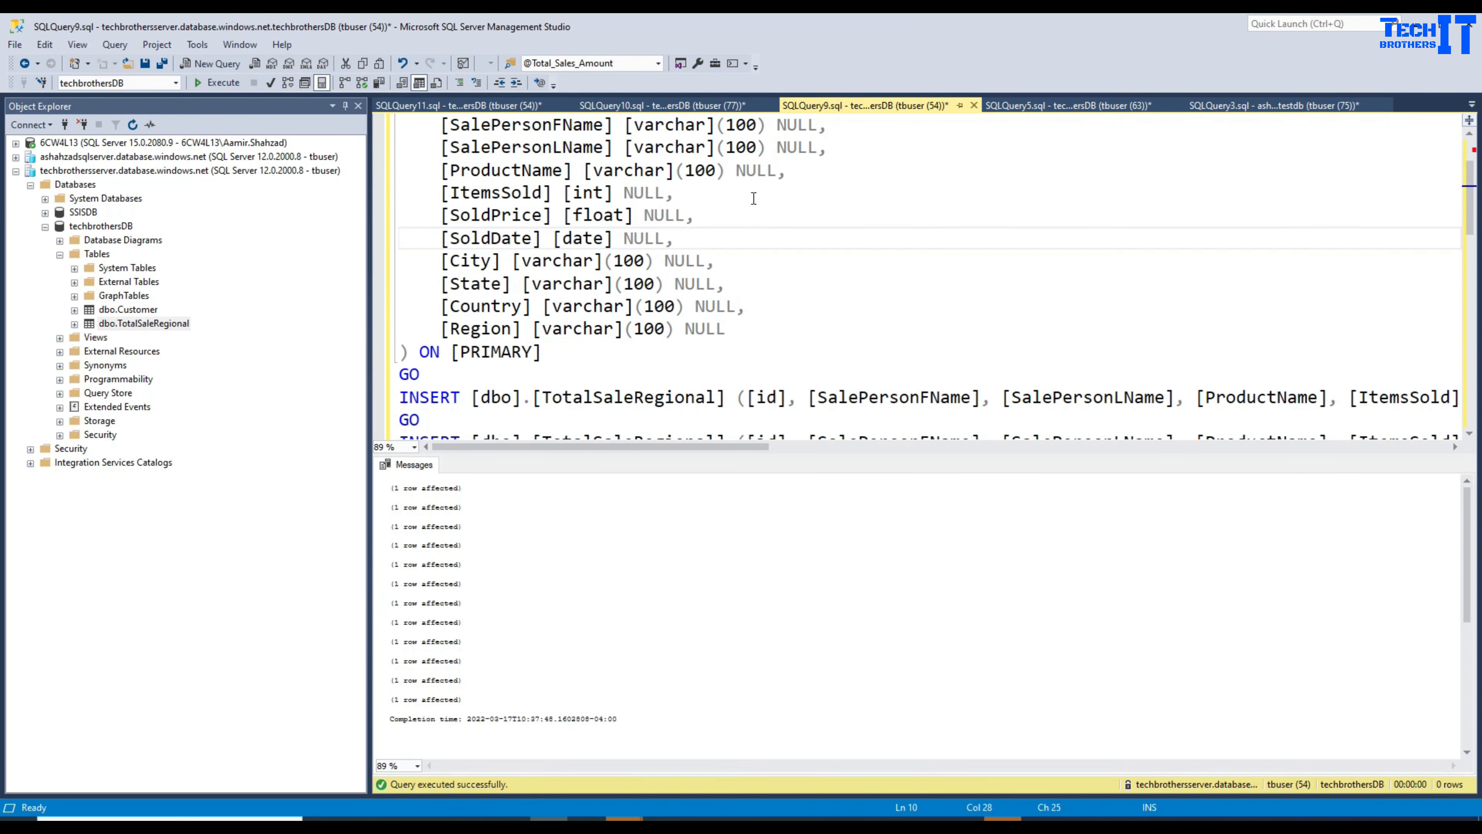
{"action": "scroll", "coordinate": [753, 198], "scroll_direction": "up", "scroll_amount": 2}
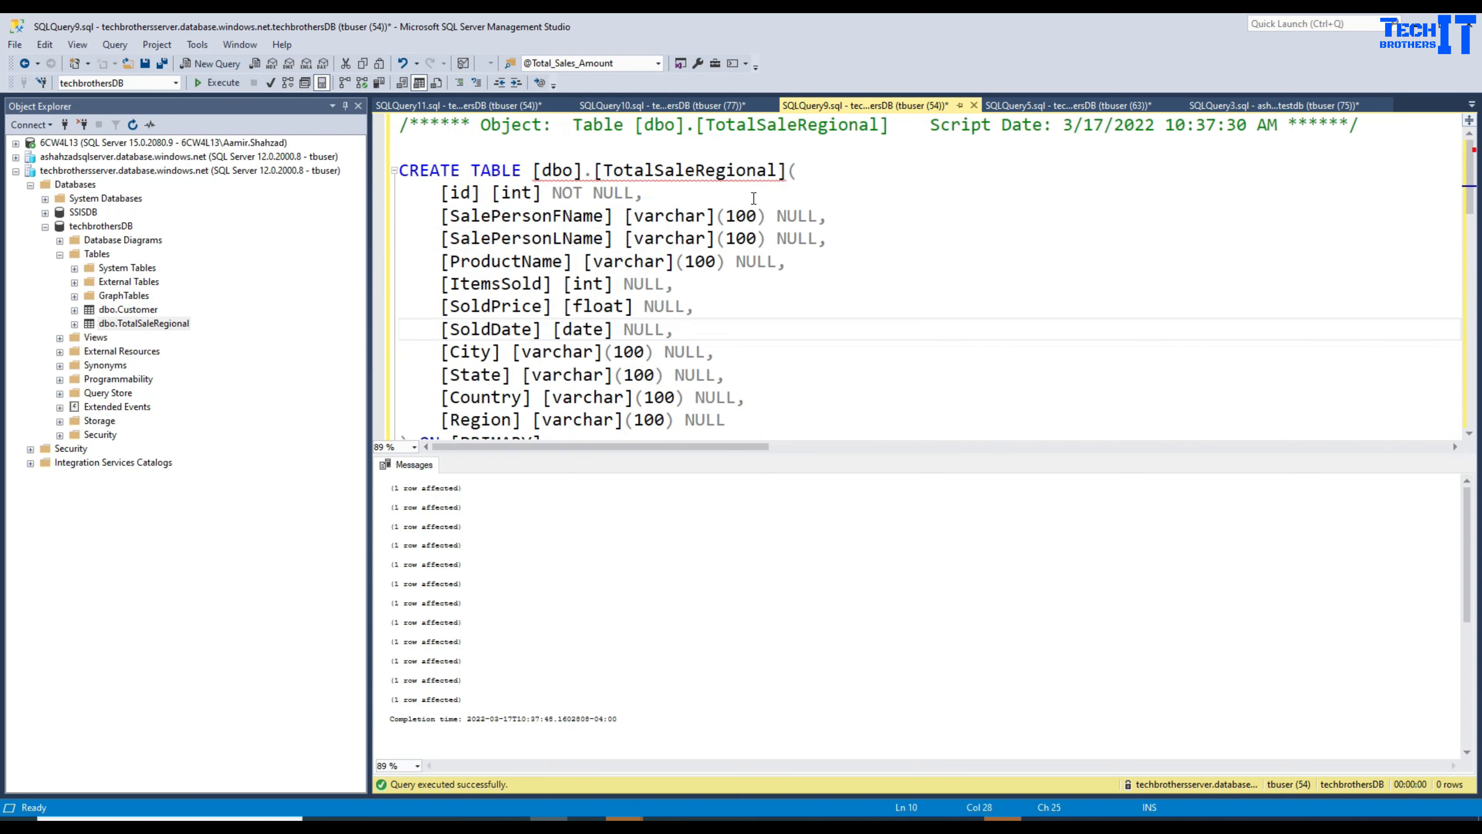
{"action": "left_click", "coordinate": [545, 228]}
{"action": "scroll", "coordinate": [620, 271], "scroll_direction": "down", "scroll_amount": 10}
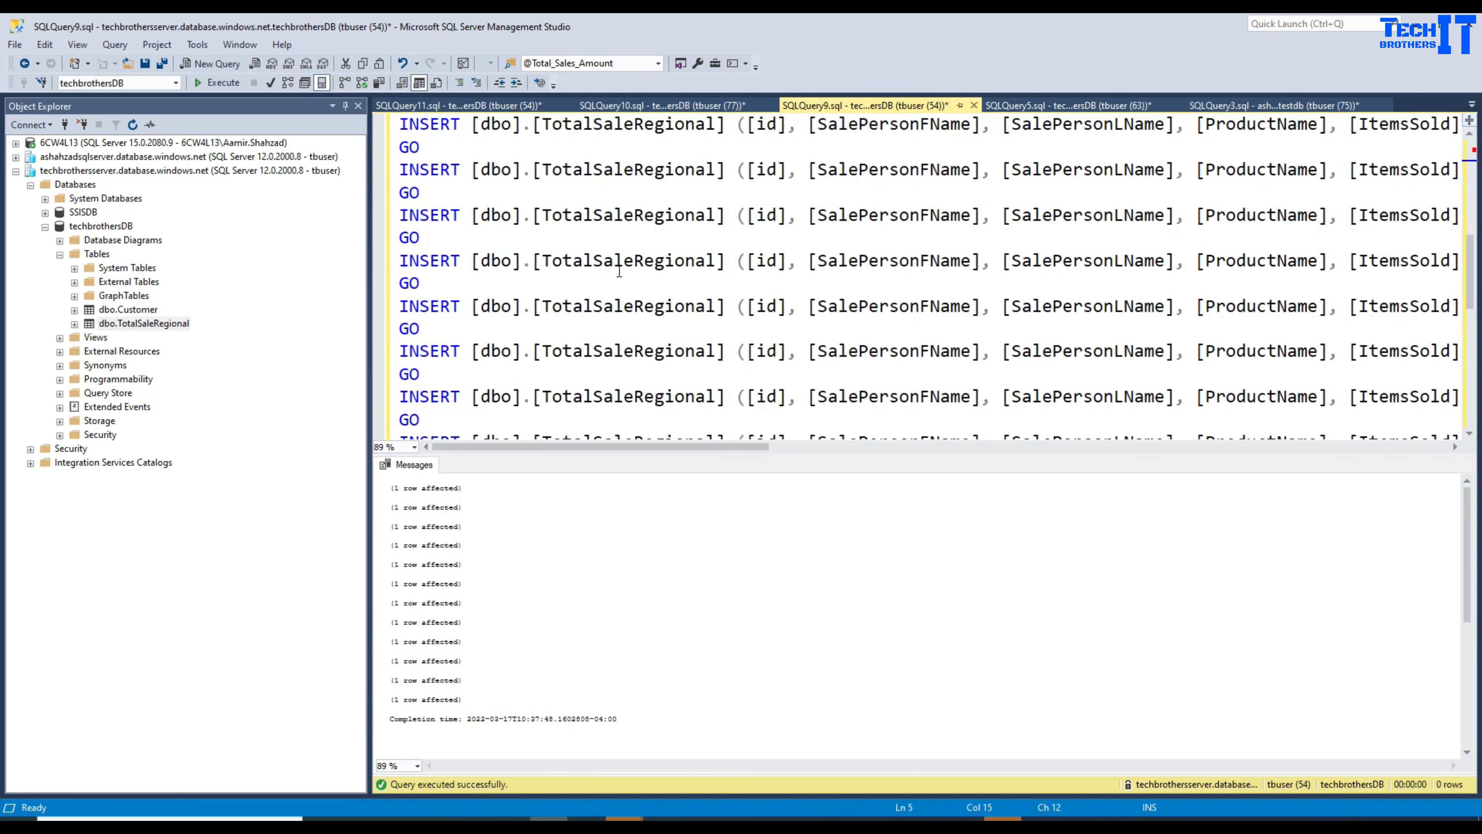
{"action": "scroll", "coordinate": [620, 272], "scroll_direction": "up", "scroll_amount": 10}
{"action": "left_click", "coordinate": [665, 105]}
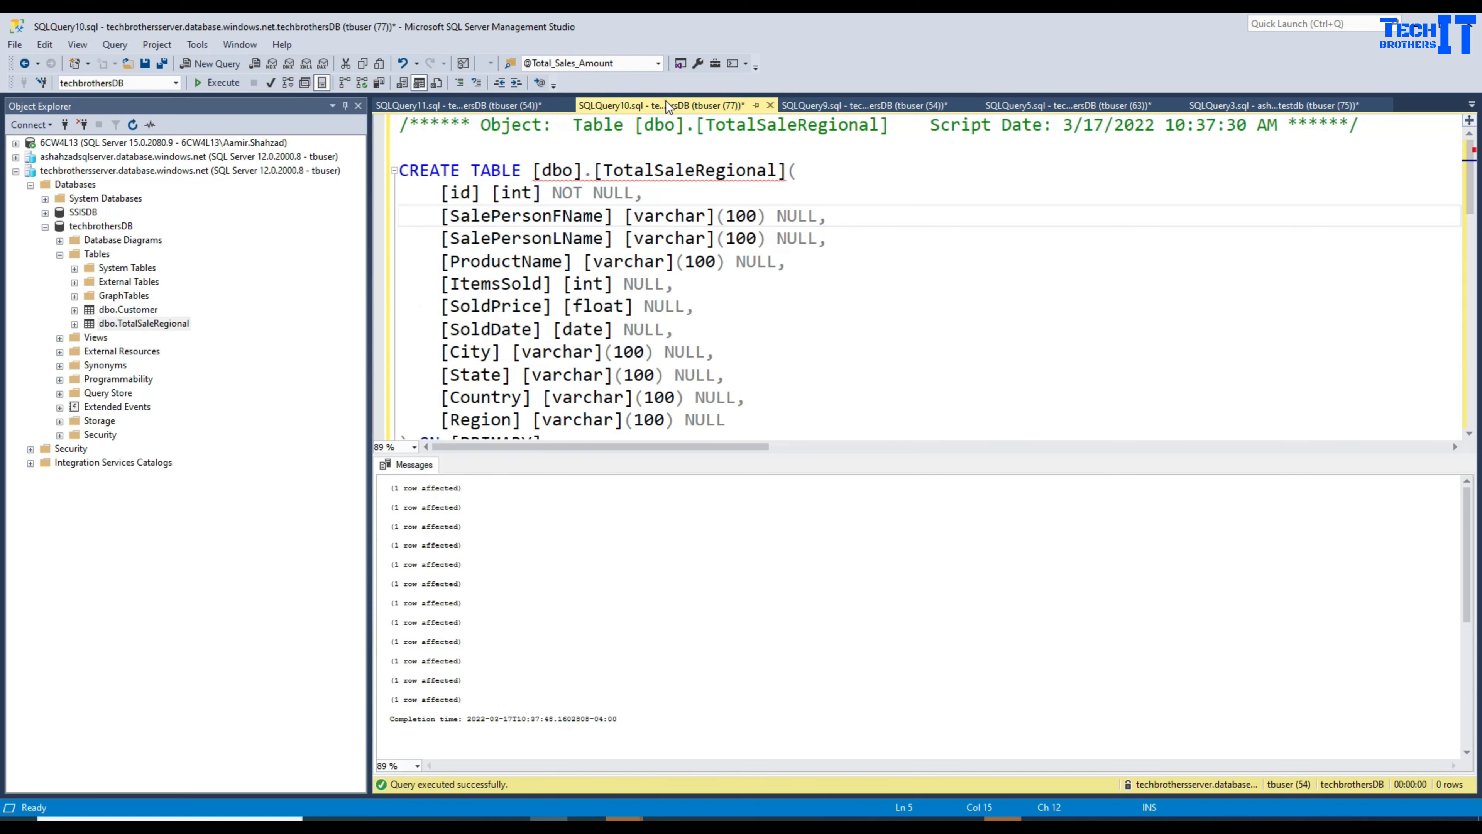
{"action": "left_click", "coordinate": [635, 227]}
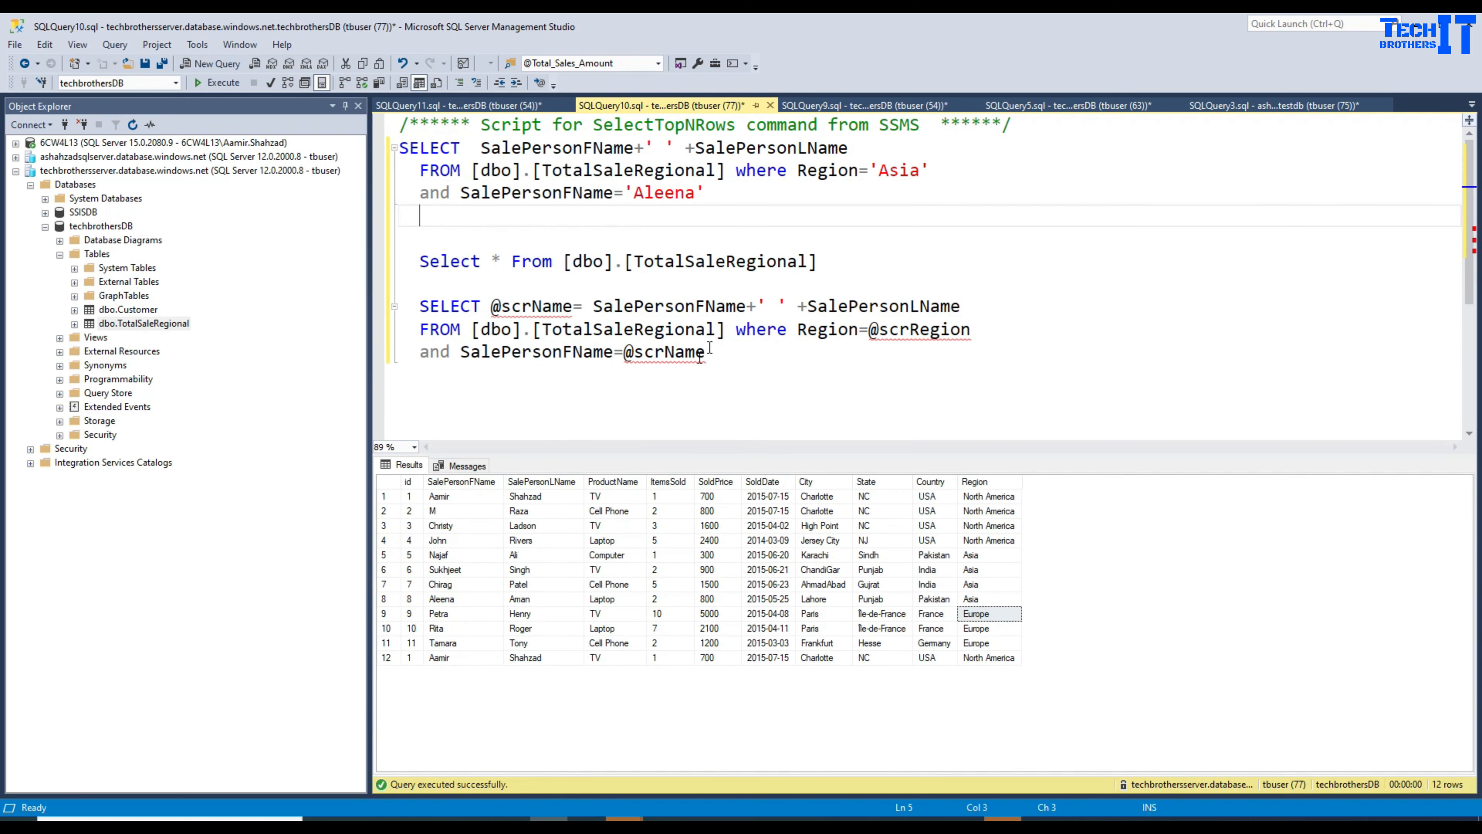
{"action": "left_click_drag", "start_coordinate": [737, 354], "coordinate": [398, 148]}
Step: Scroll through SQLQuery11's dbo.ADFSP script executed for region 'Asia'
{"action": "left_click", "coordinate": [448, 106]}
{"action": "left_click", "coordinate": [575, 263]}
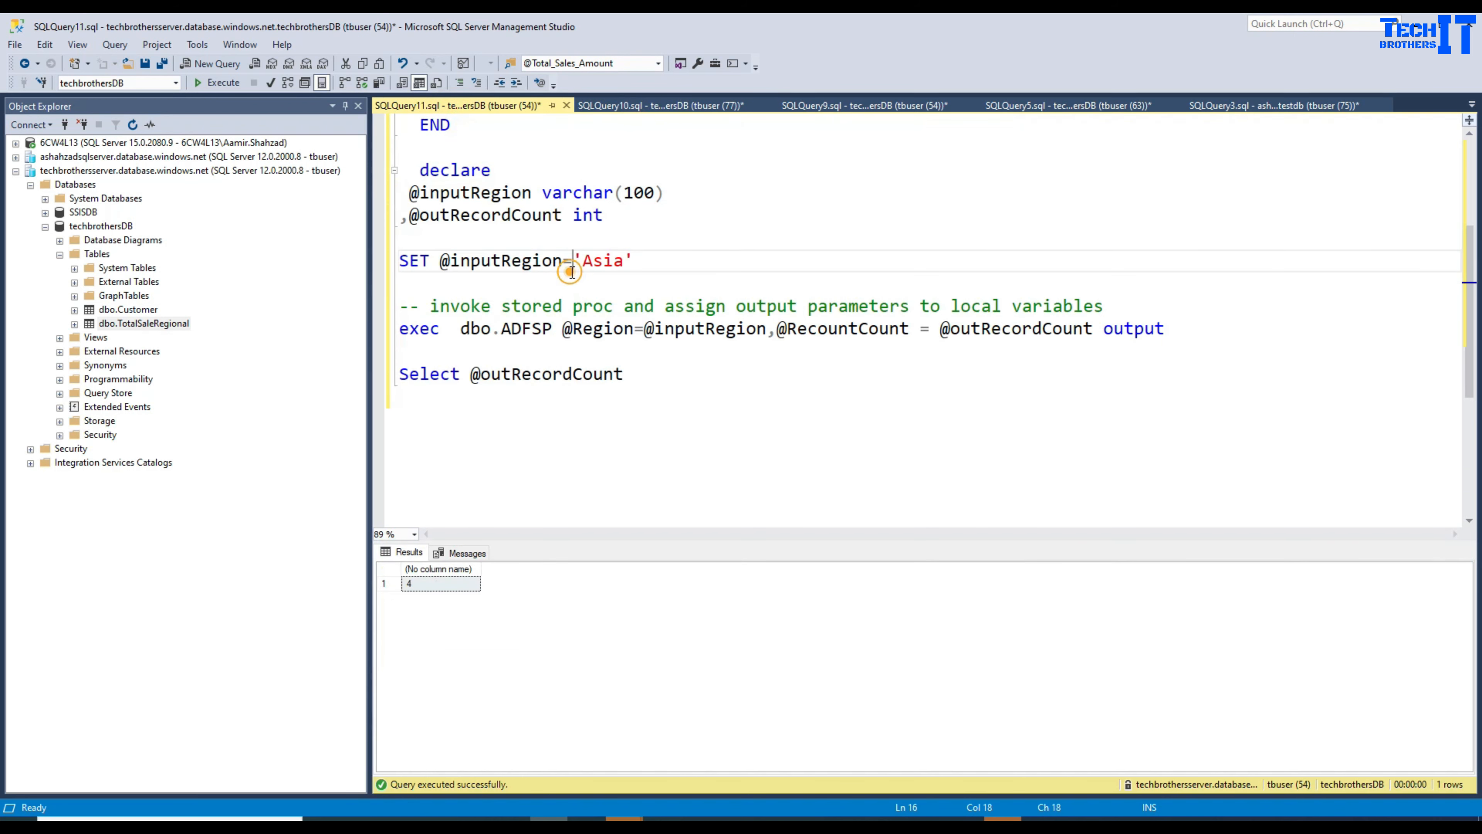
{"action": "scroll", "coordinate": [577, 269], "scroll_direction": "up", "scroll_amount": 3}
{"action": "scroll", "coordinate": [577, 269], "scroll_direction": "down", "scroll_amount": 3}
{"action": "scroll", "coordinate": [712, 368], "scroll_direction": "up", "scroll_amount": 3}
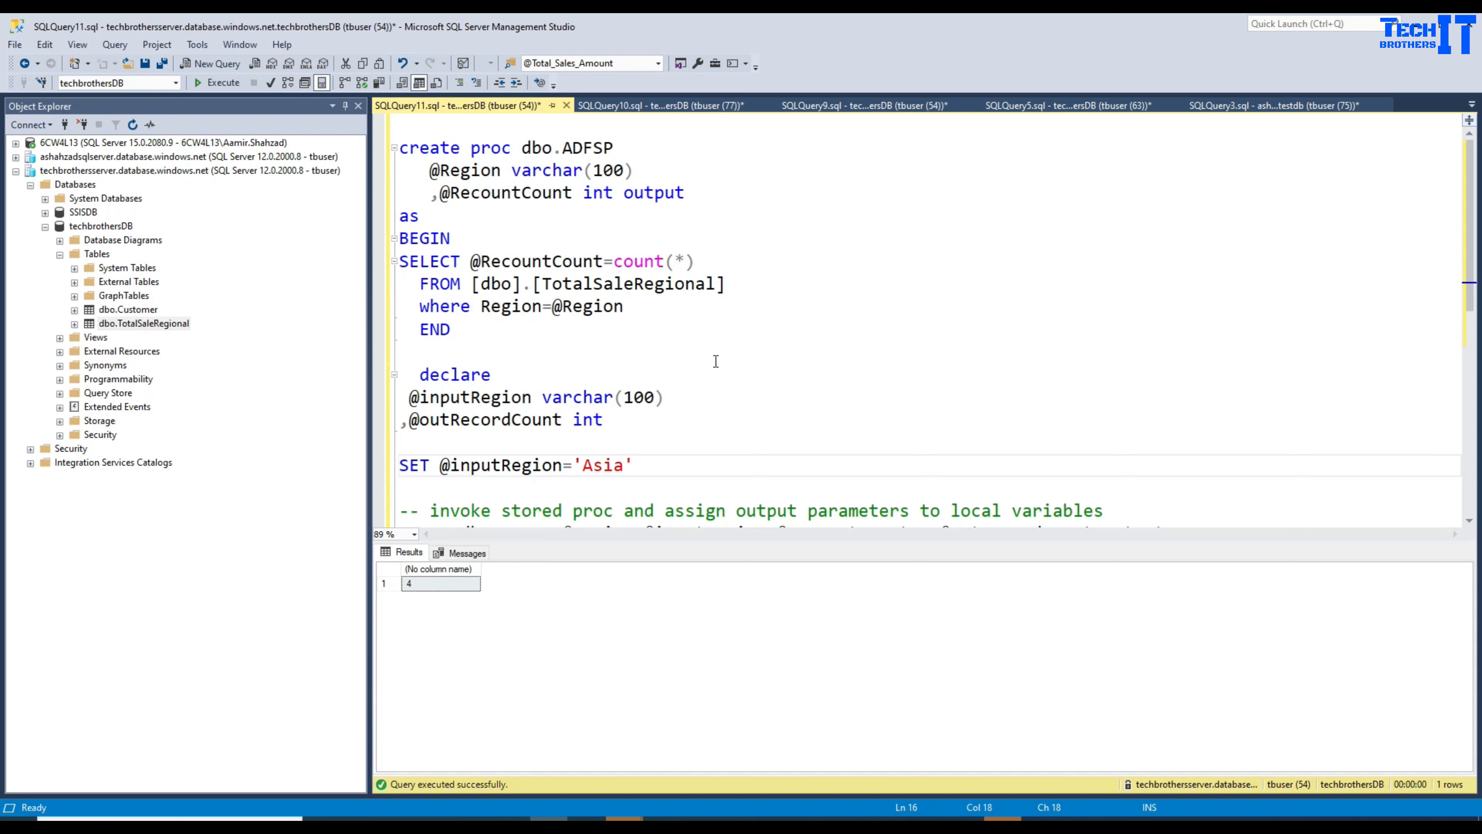
{"action": "scroll", "coordinate": [716, 361], "scroll_direction": "down", "scroll_amount": 2}
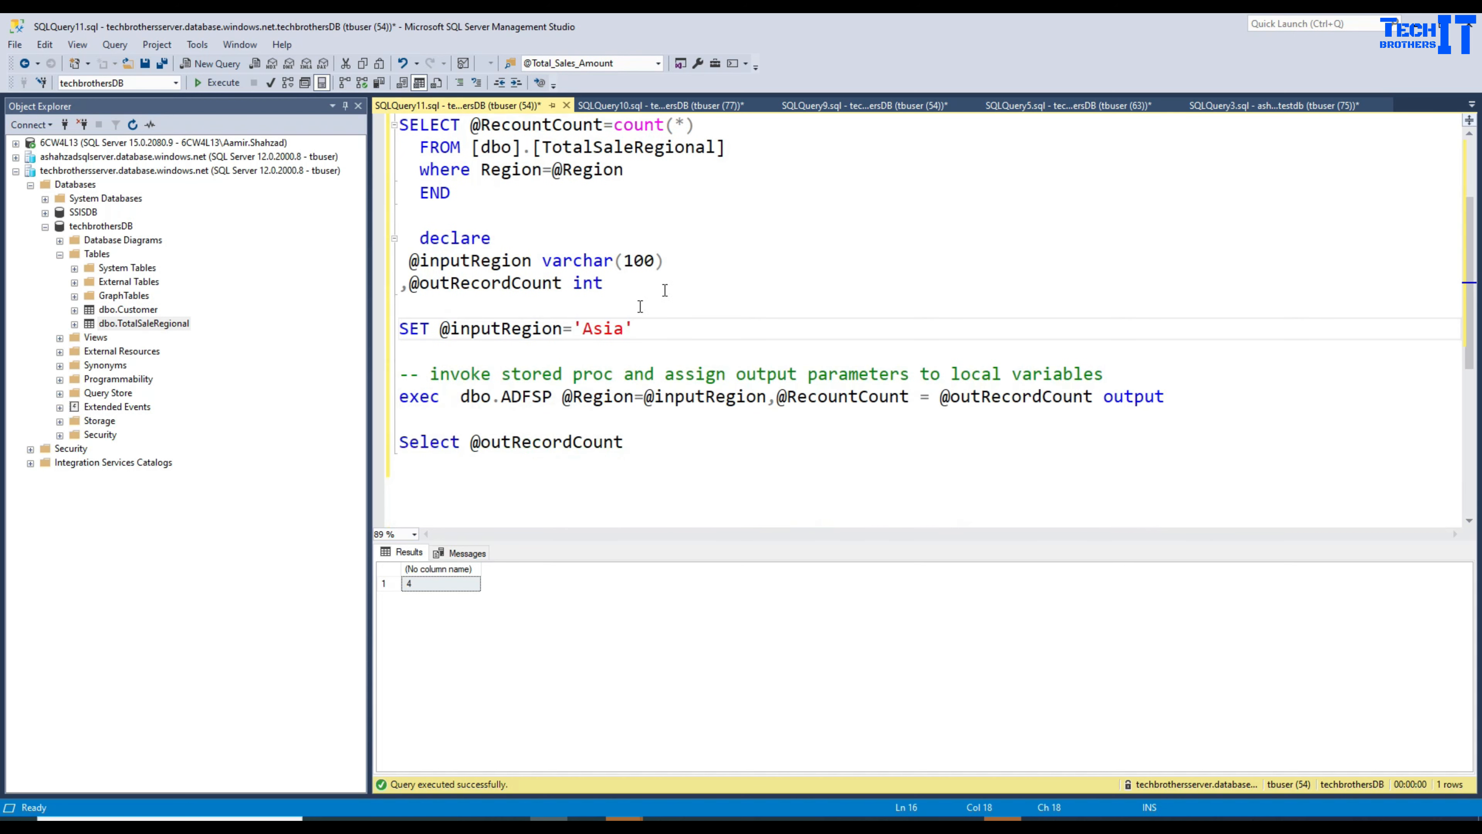